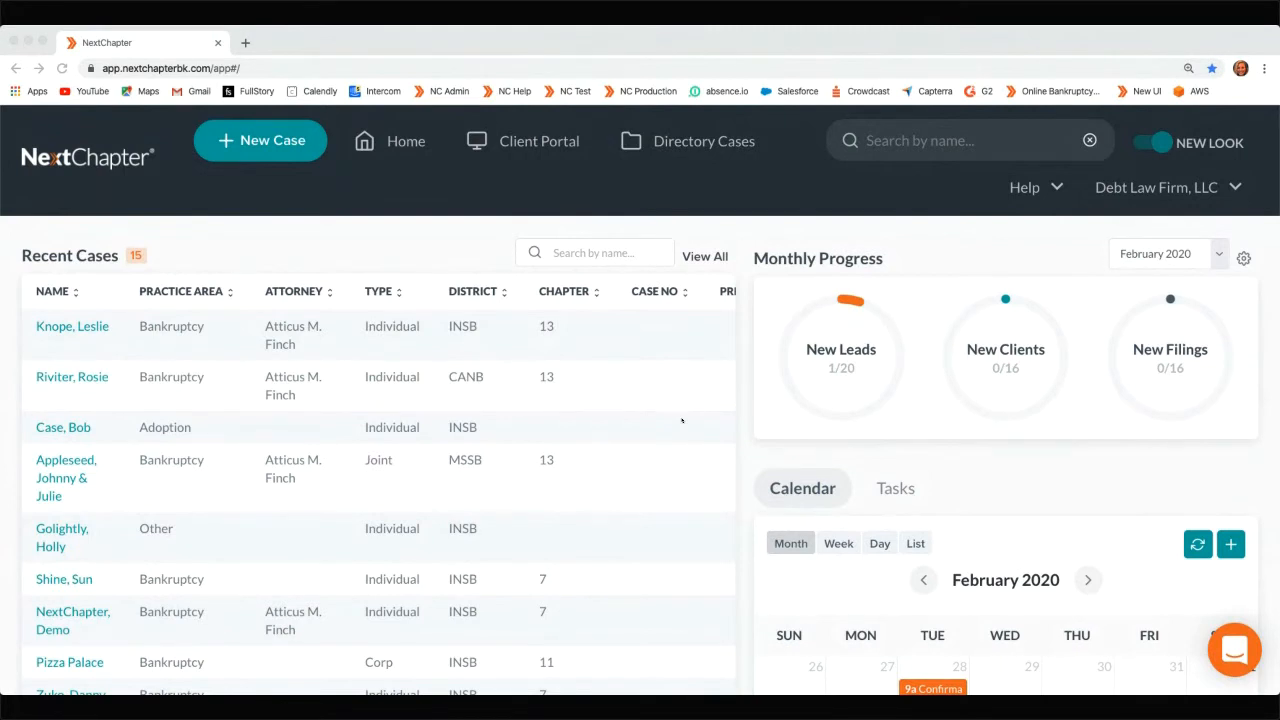
Check the Help menu, then start a new case to bring up the practice-area prompt
left_click(765, 38)
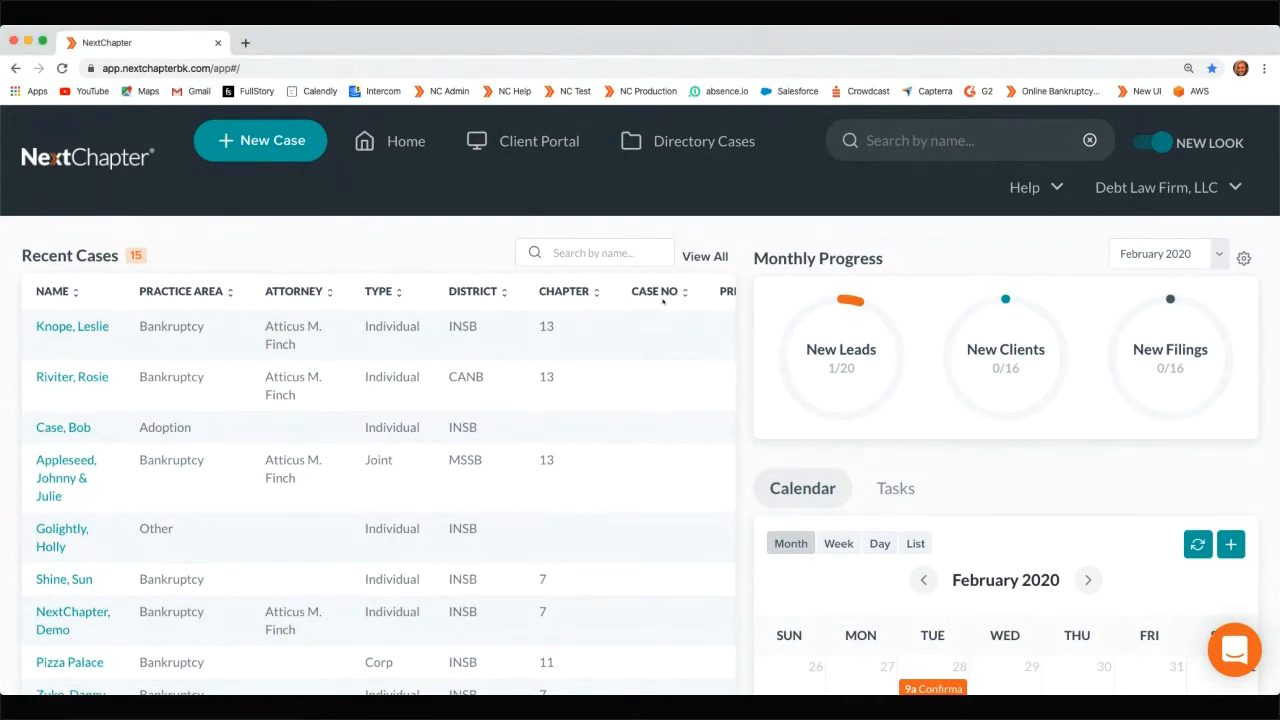
left_click(1022, 190)
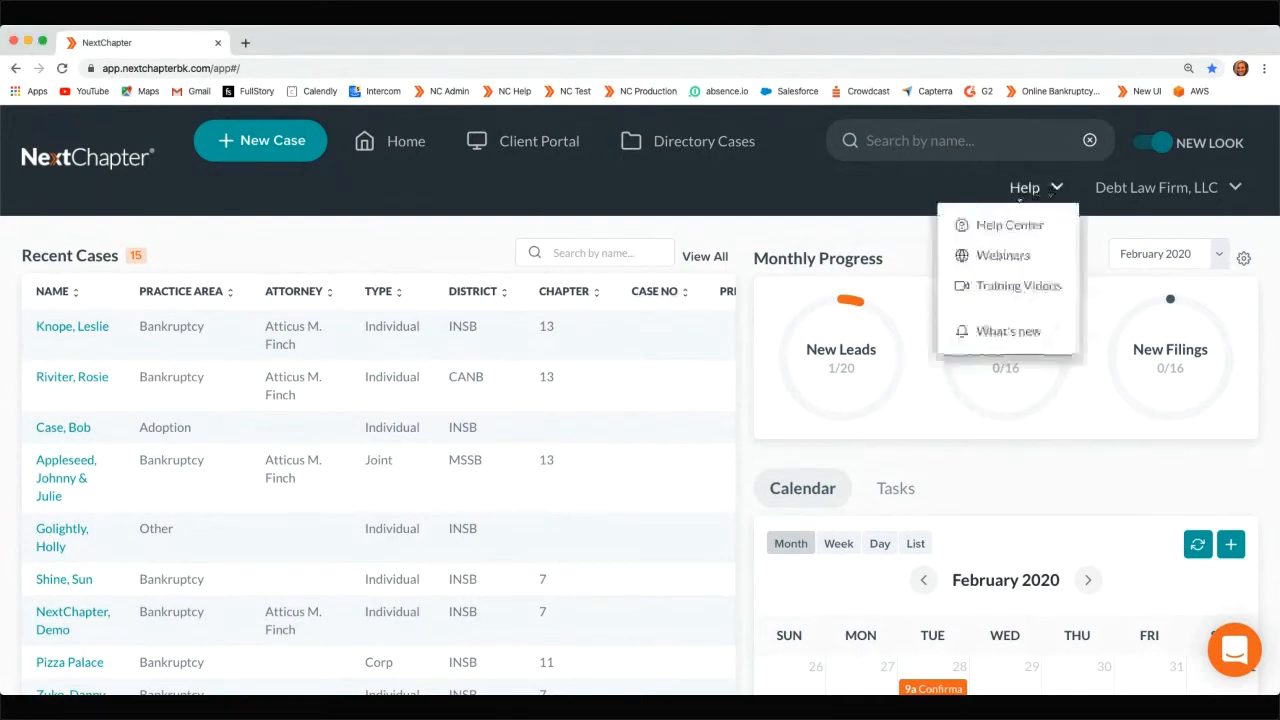
left_click(993, 257)
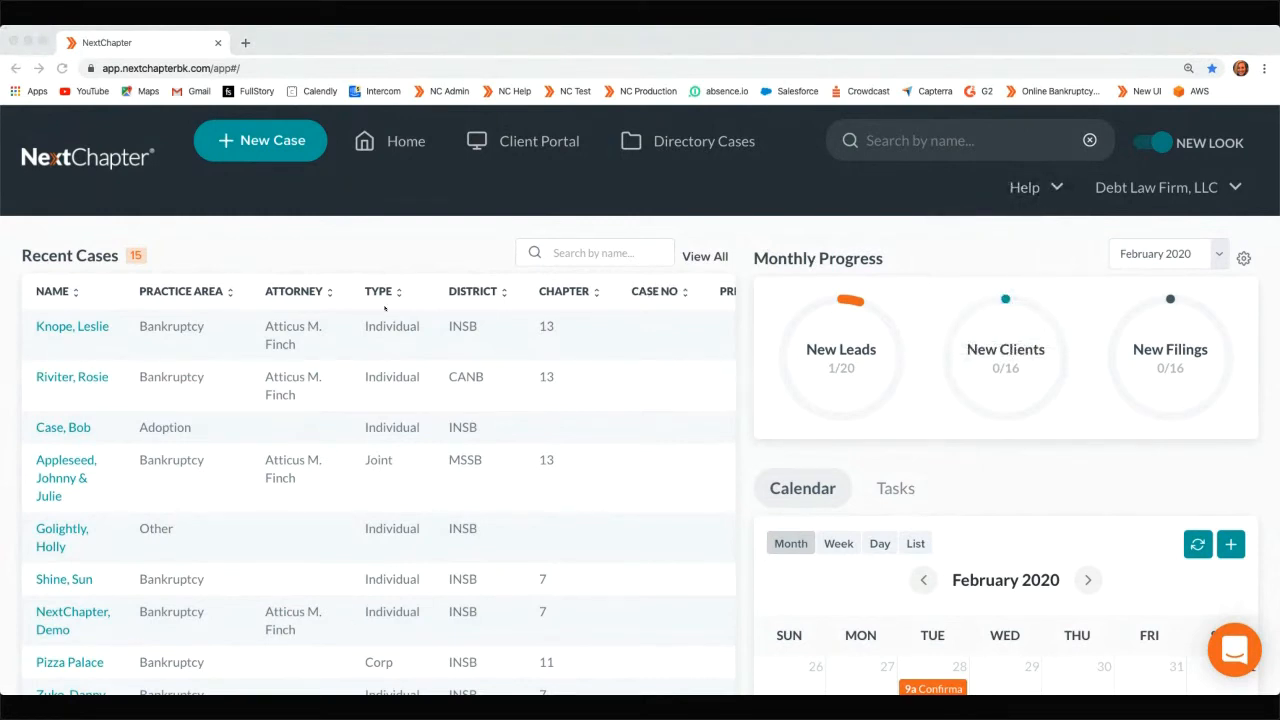
left_click(398, 258)
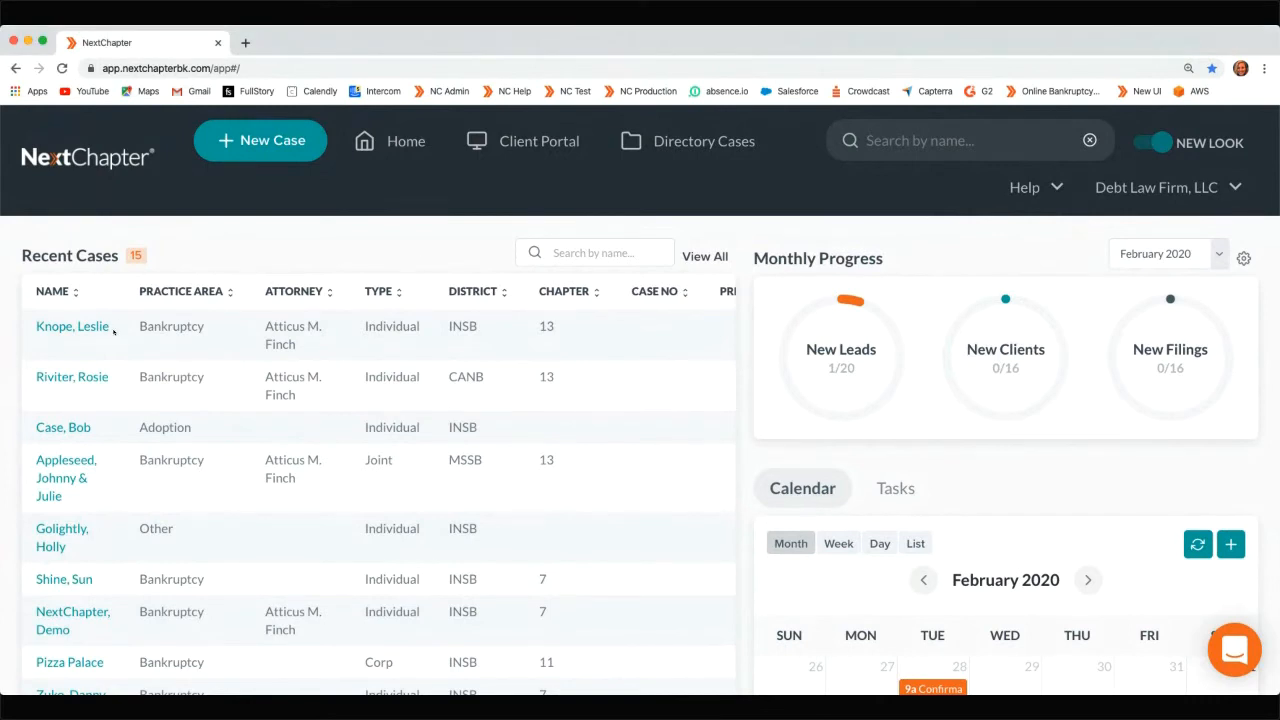
left_click(264, 145)
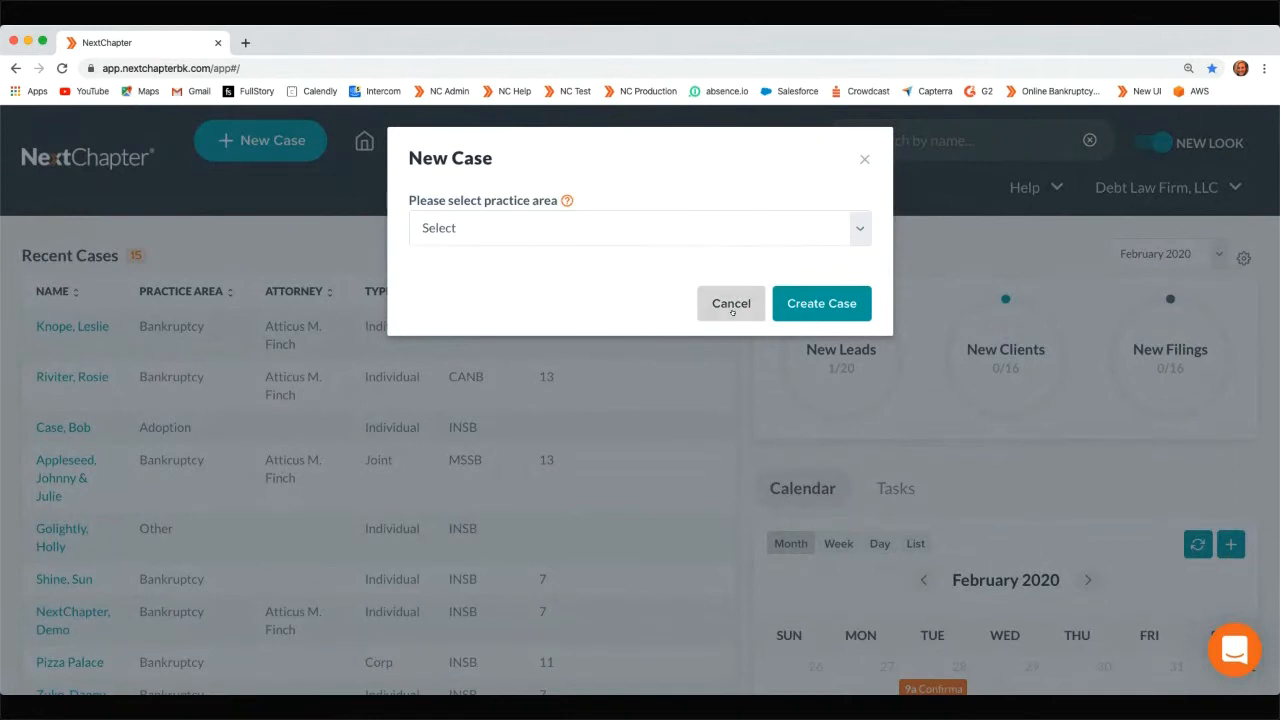
Cancel the new case and look at the Firm Practice Areas settings
left_click(731, 305)
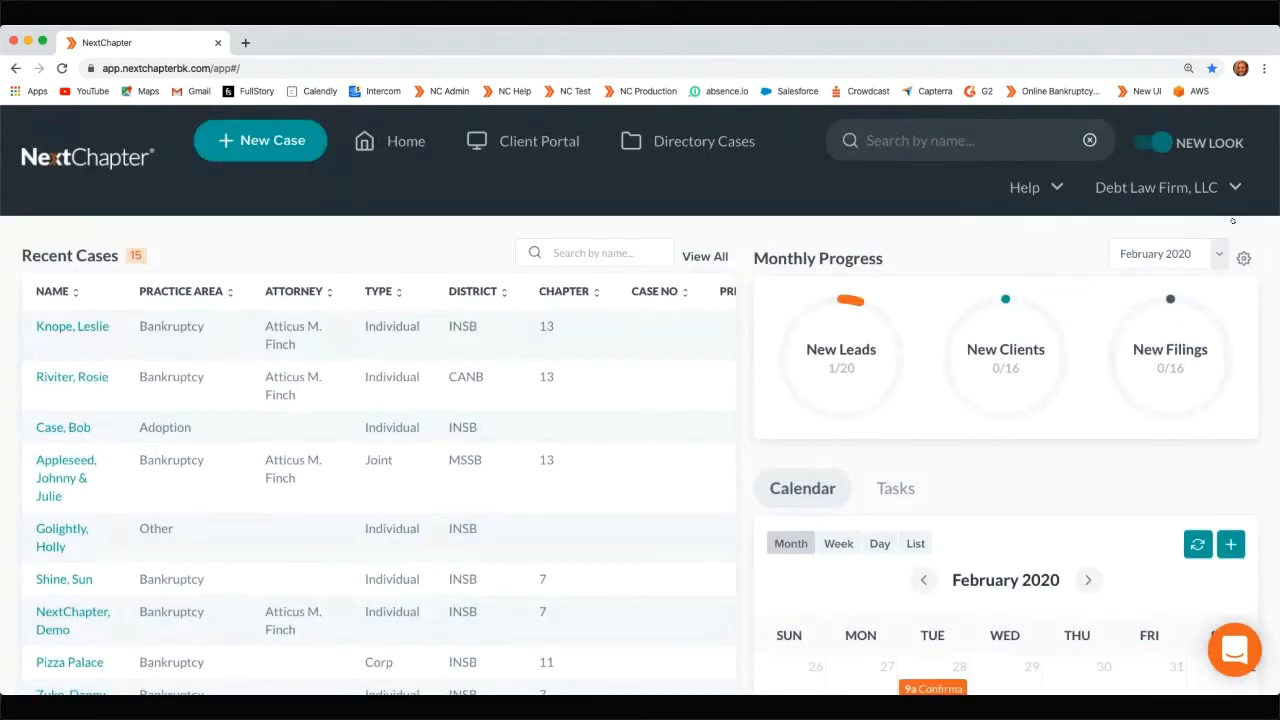
scroll(150, 395, "down", 3)
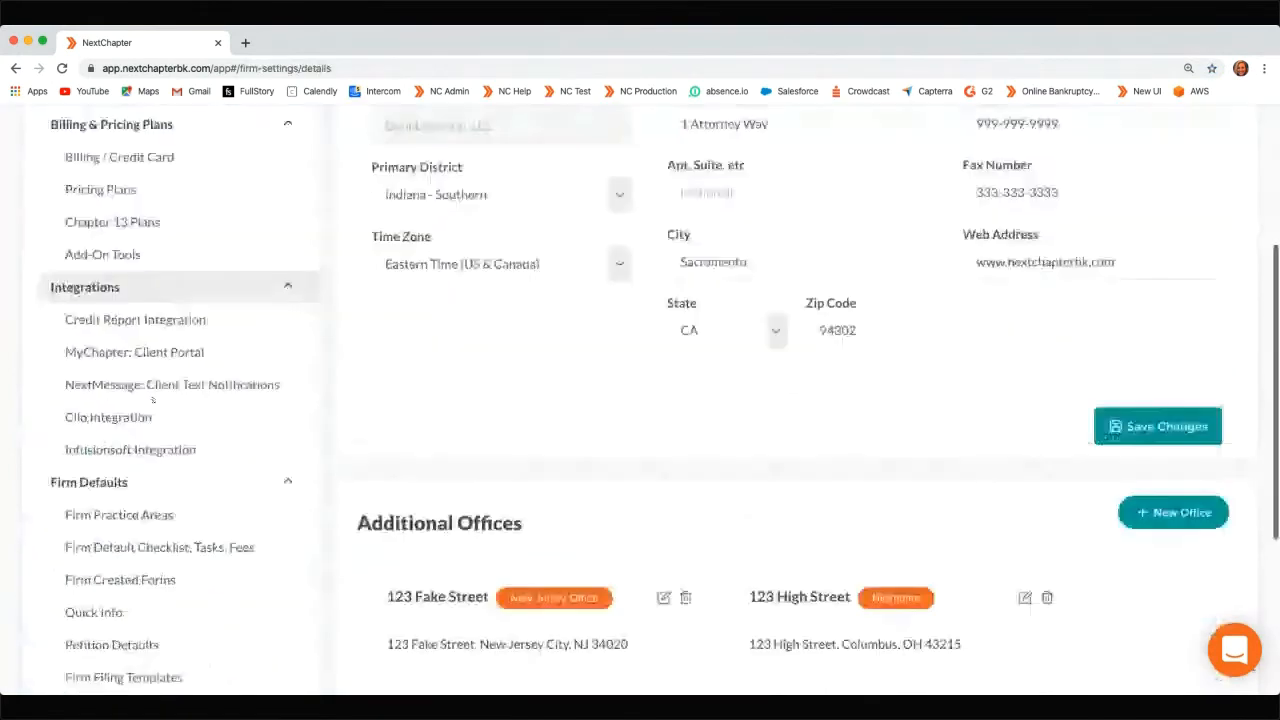
scroll(152, 400, "down", 1)
left_click(120, 449)
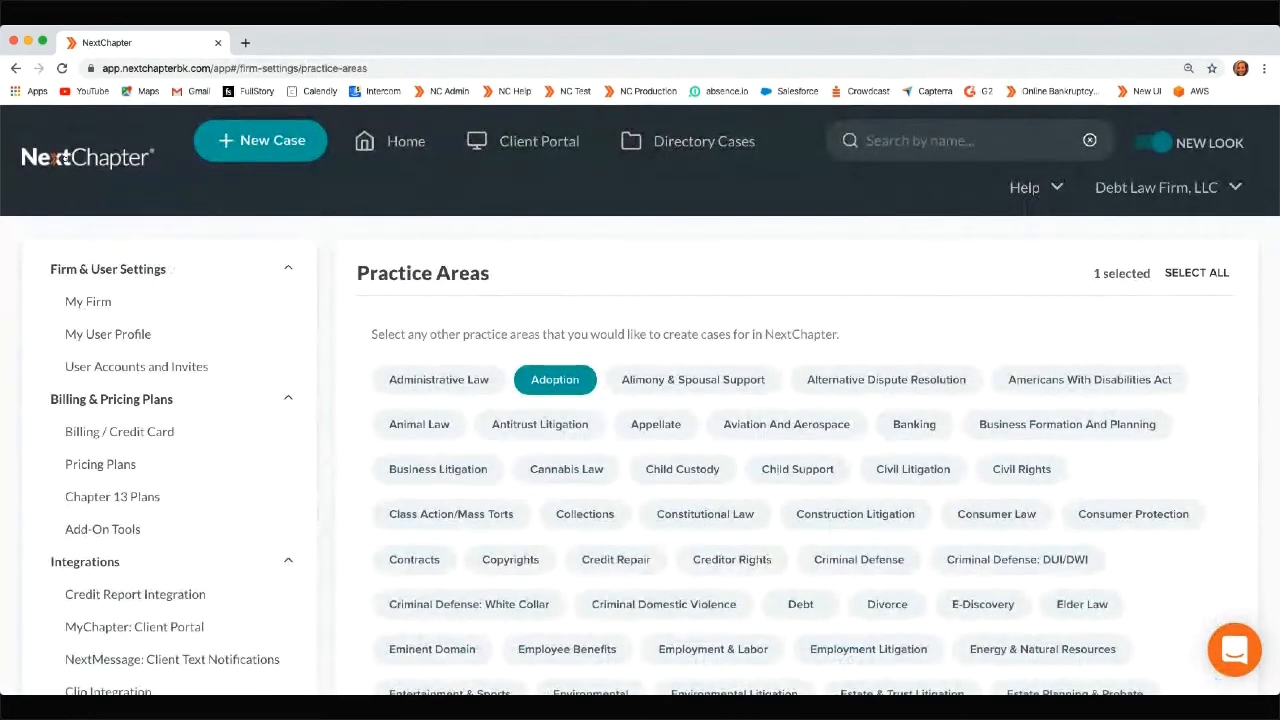
Return home and open the Adoption case from Recent Cases
left_click(62, 157)
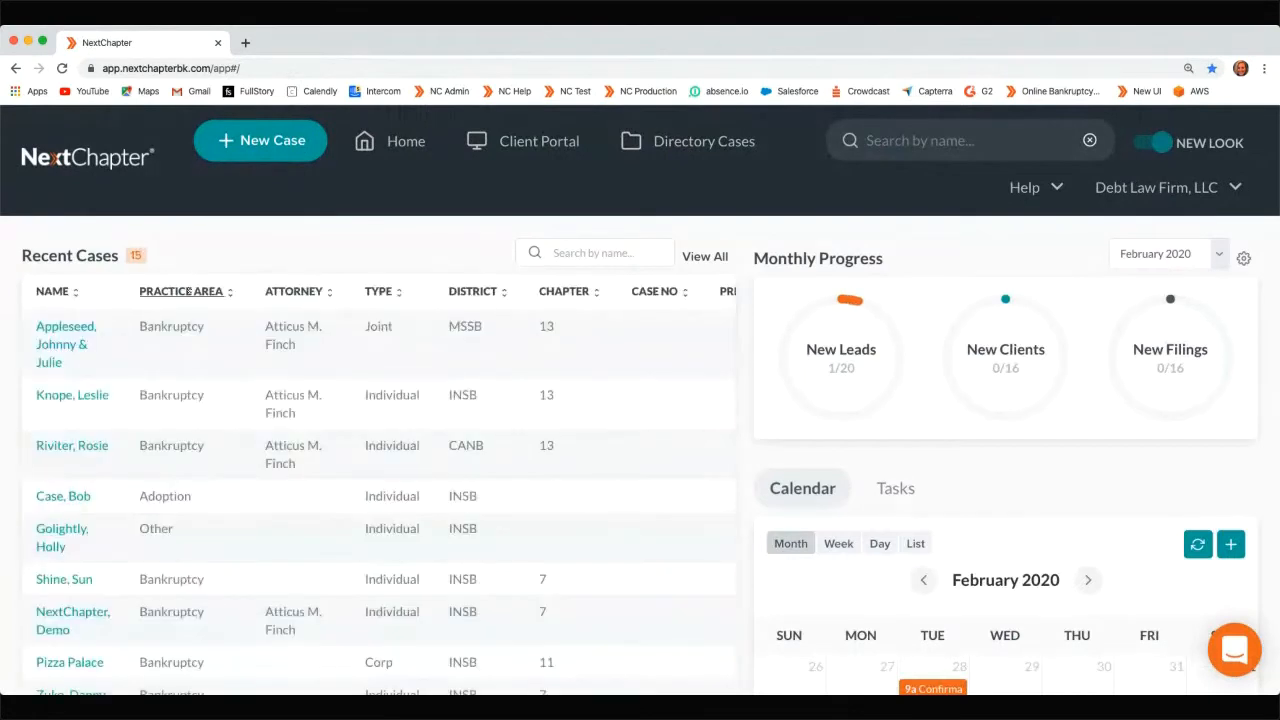
scroll(185, 432, "down", 2)
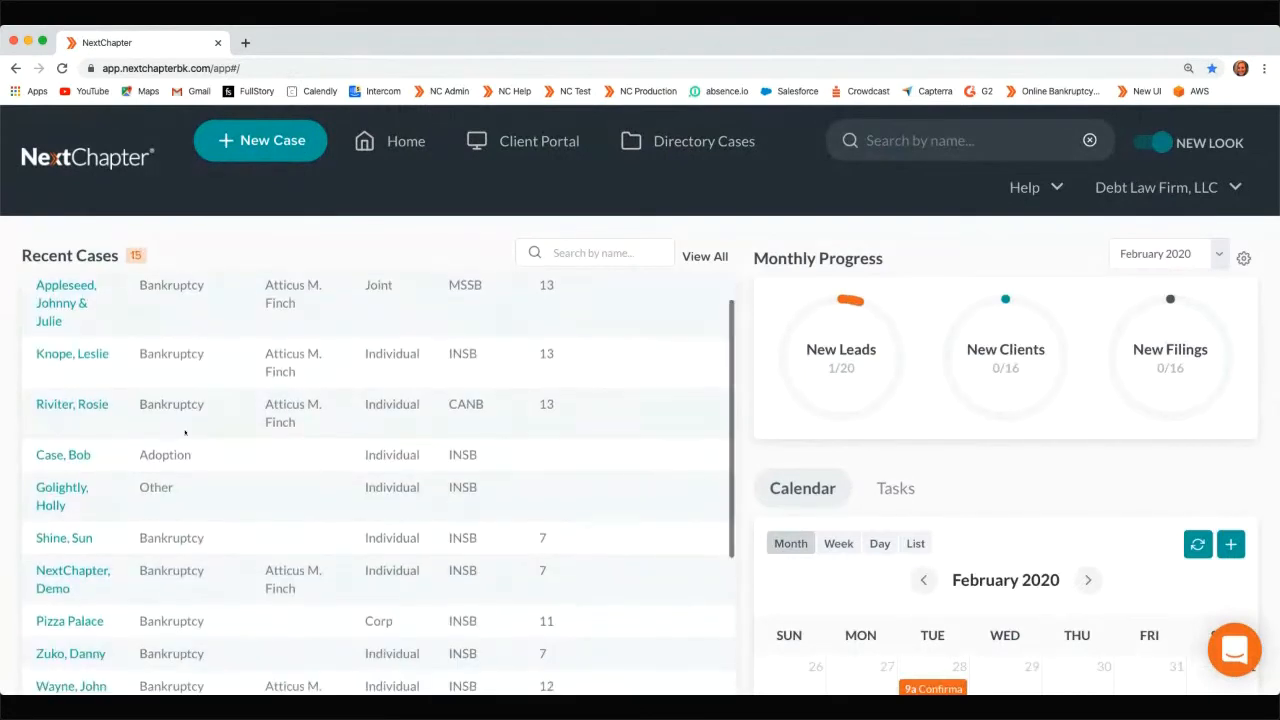
left_click(74, 434)
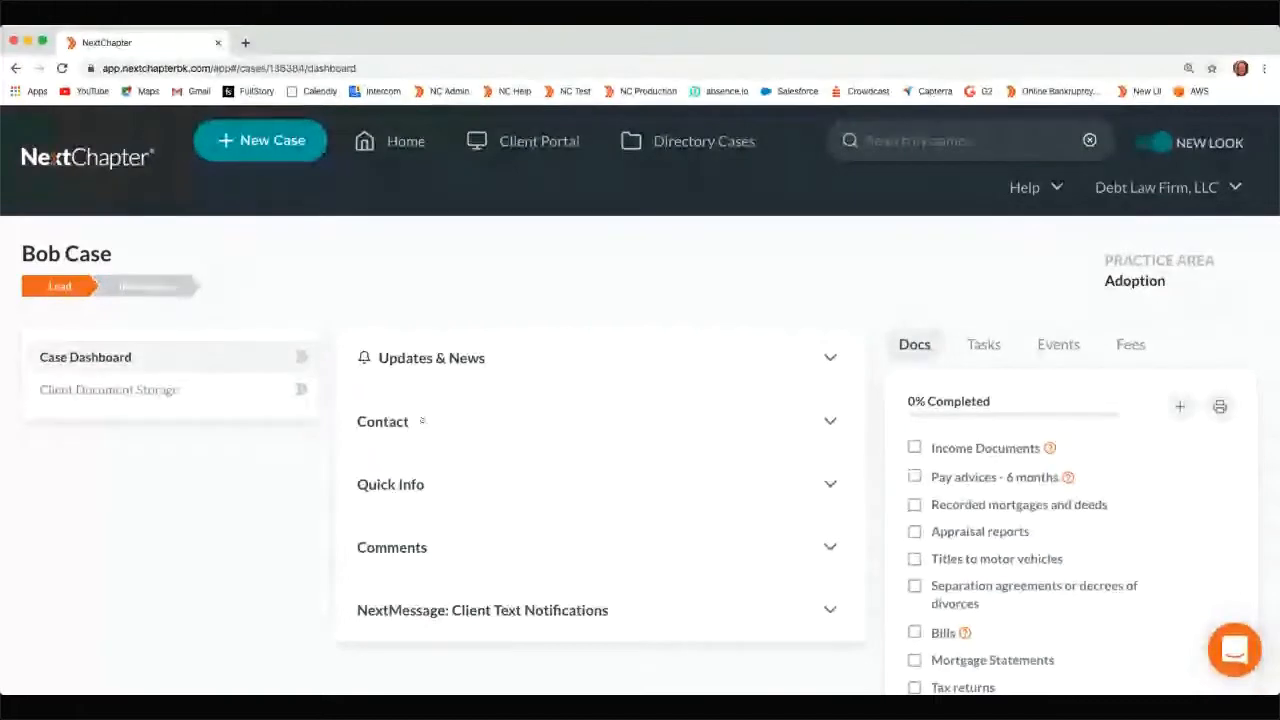
Expand the Adoption case's Contact, Comments and NextMessage sections
left_click(421, 421)
scroll(423, 450, "down", 2)
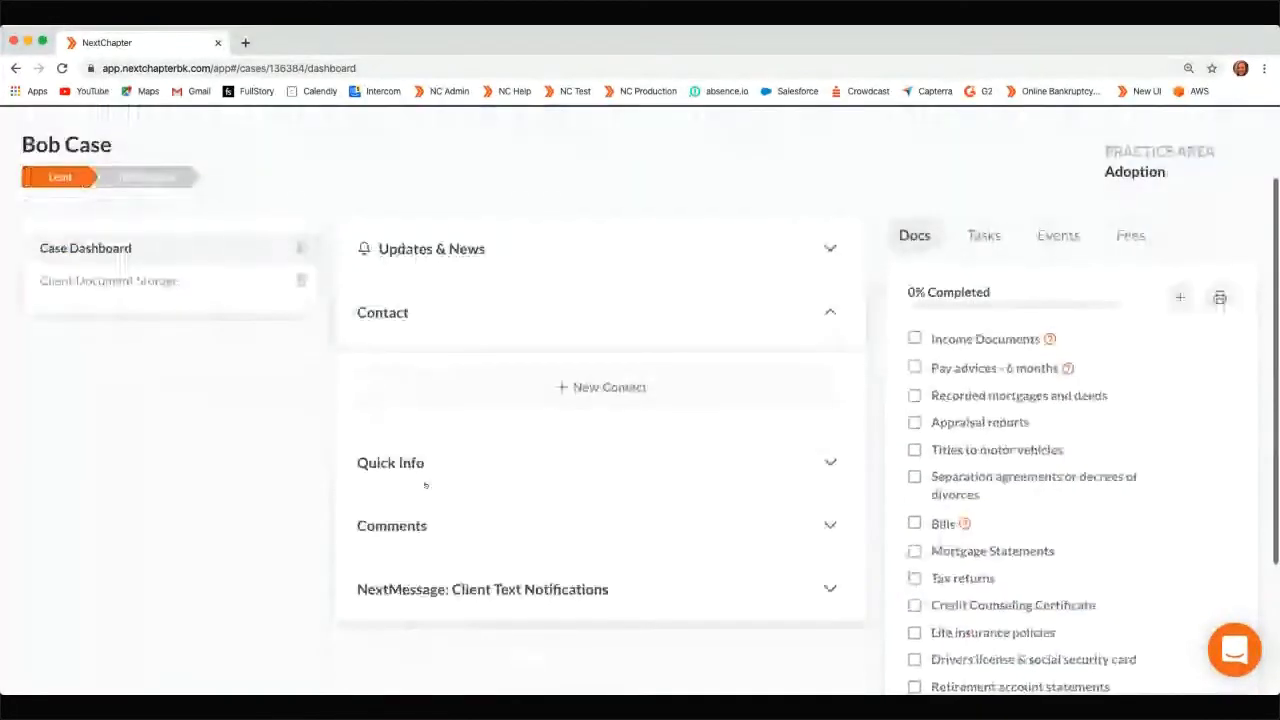
left_click(423, 524)
scroll(538, 585, "down", 4)
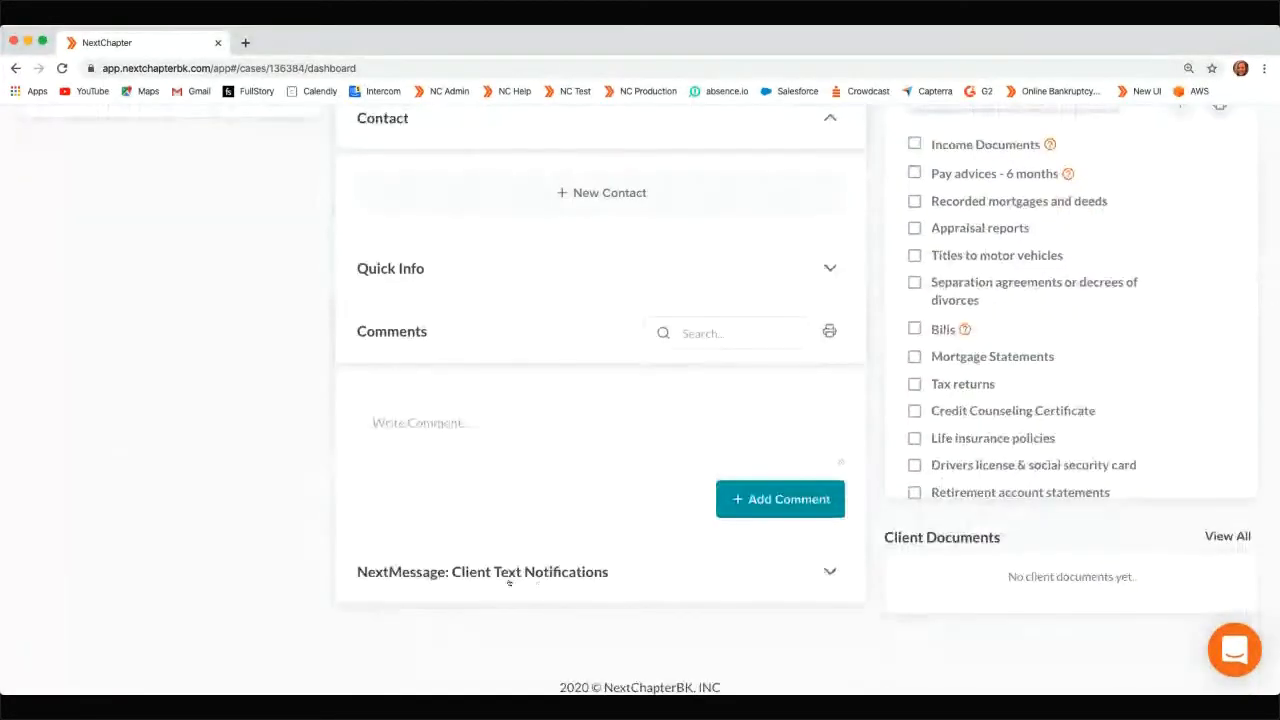
left_click(509, 583)
scroll(437, 374, "down", 3)
scroll(658, 460, "up", 2)
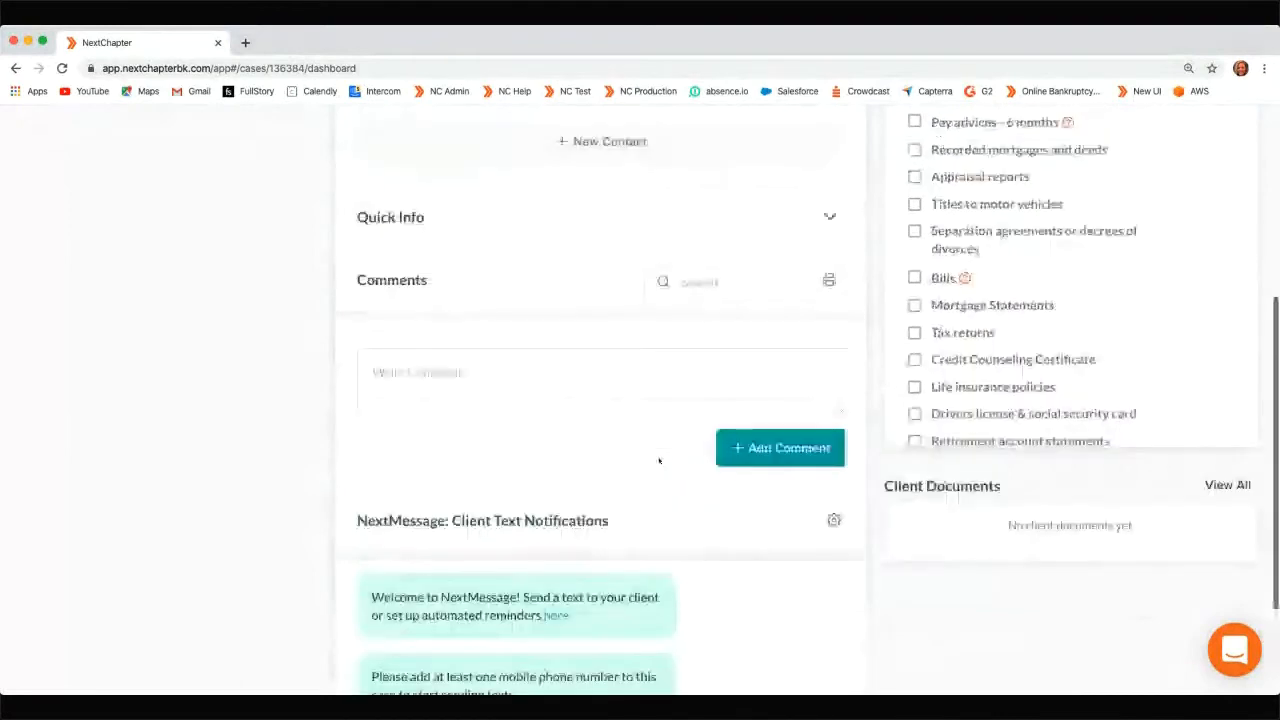
scroll(658, 460, "up", 4)
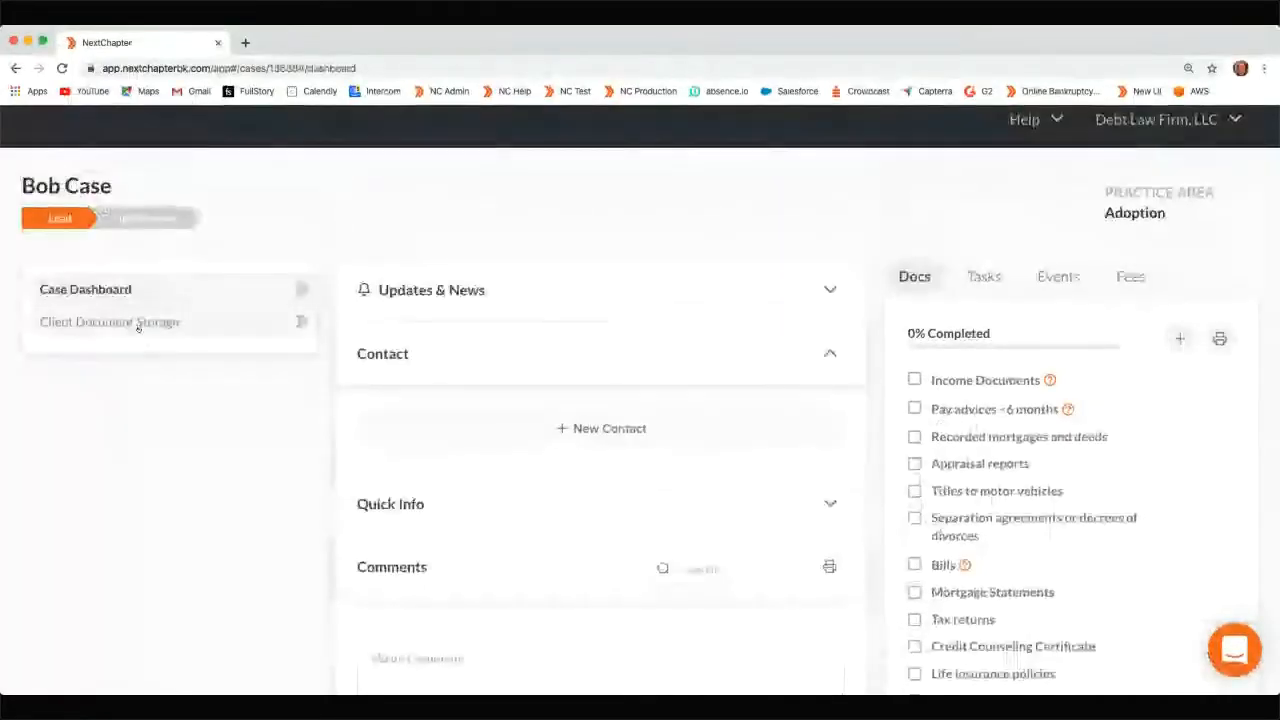
Visit Client Document Storage, open and dismiss a new case, then return Home
left_click(138, 325)
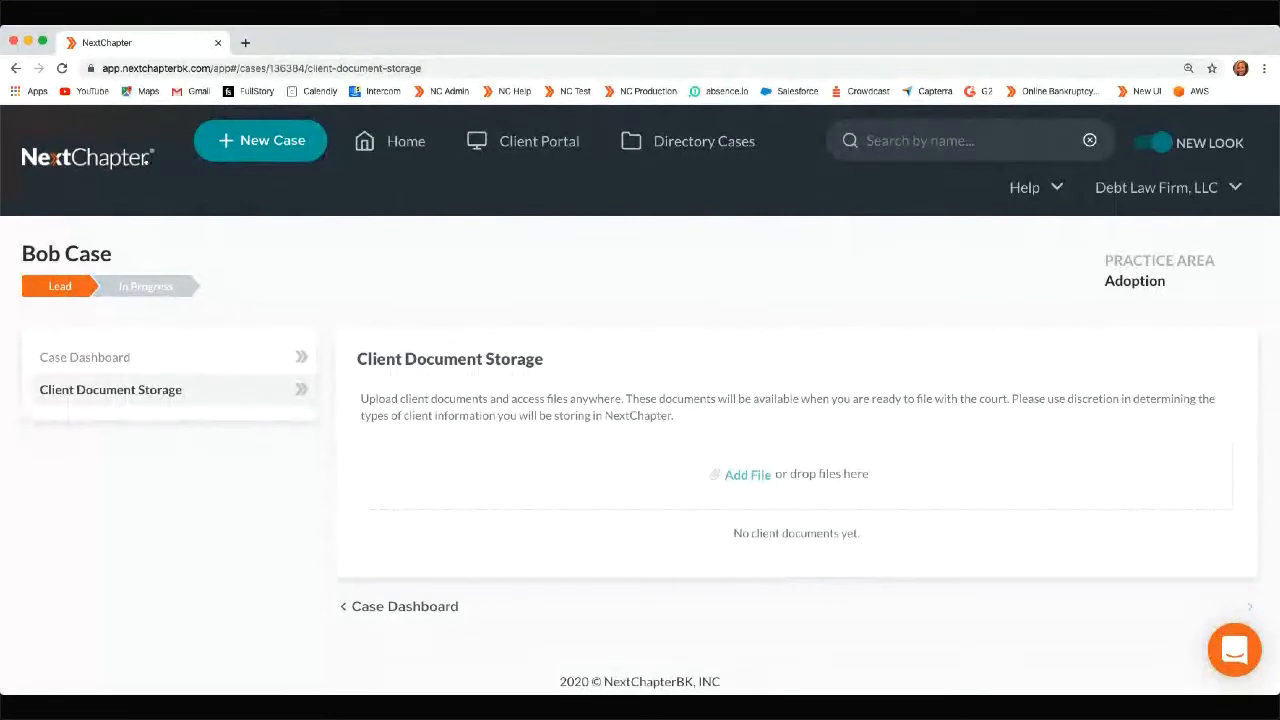
left_click(260, 140)
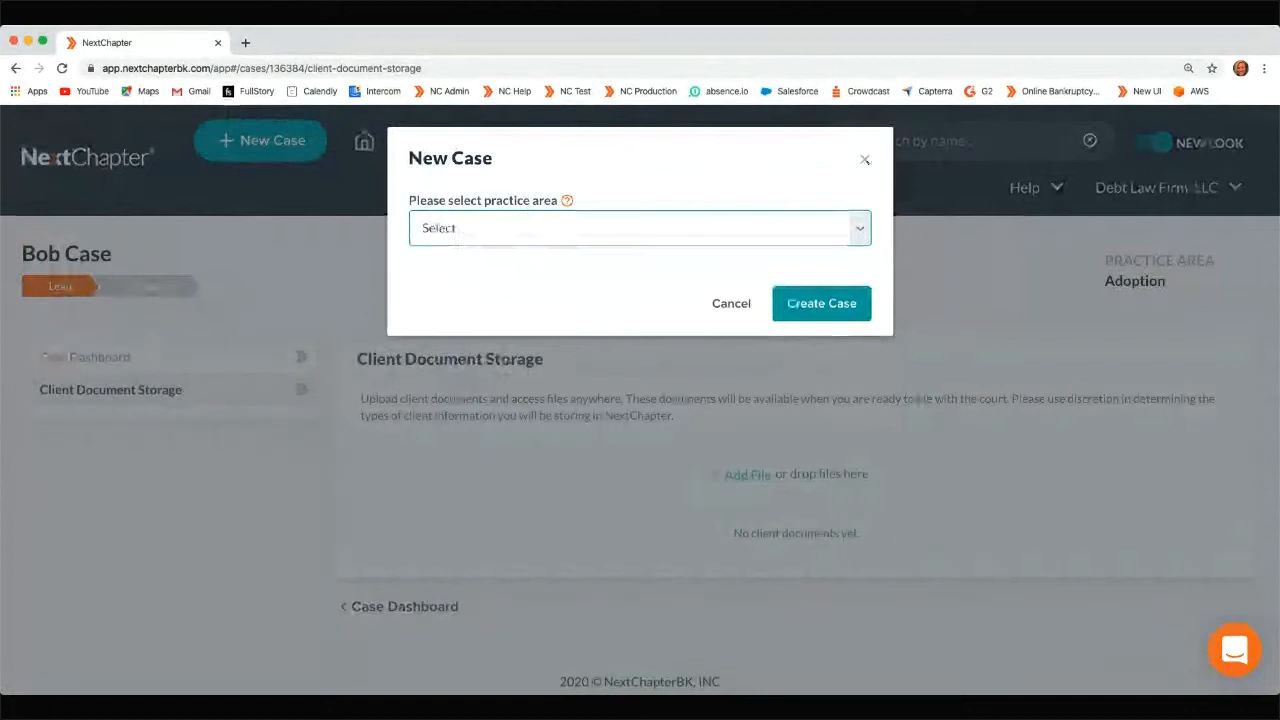
left_click(865, 160)
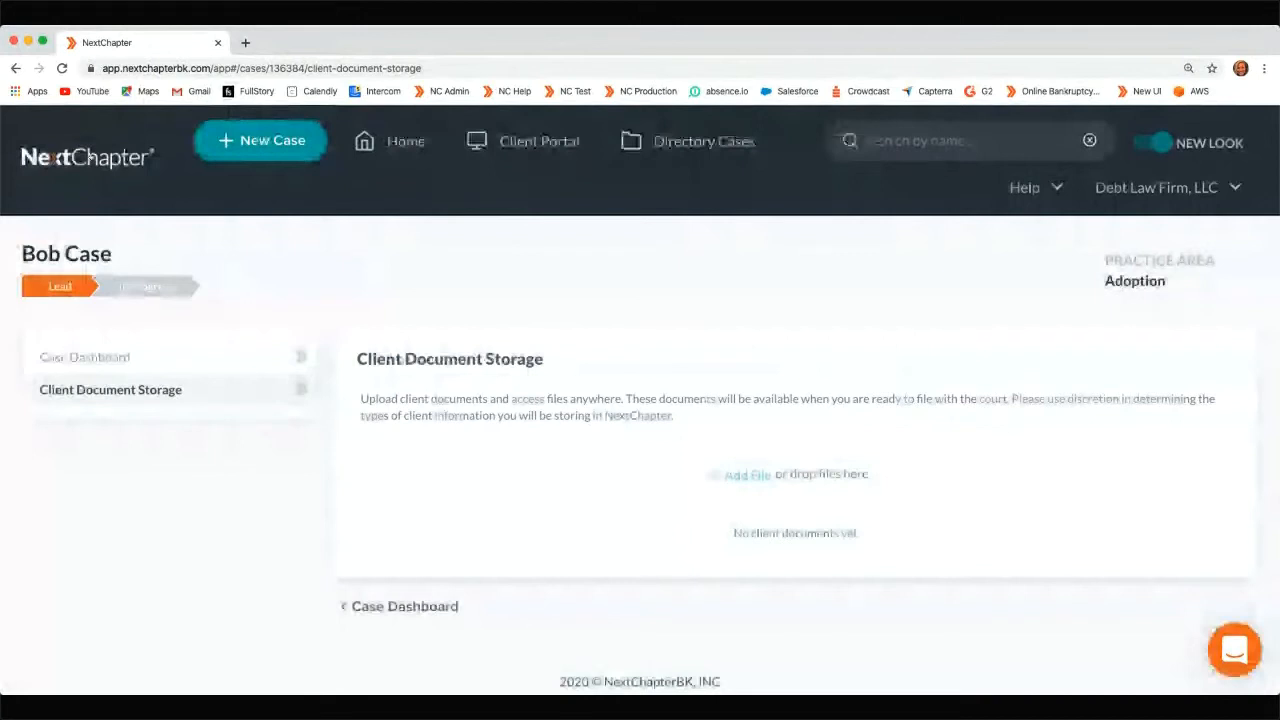
left_click(90, 157)
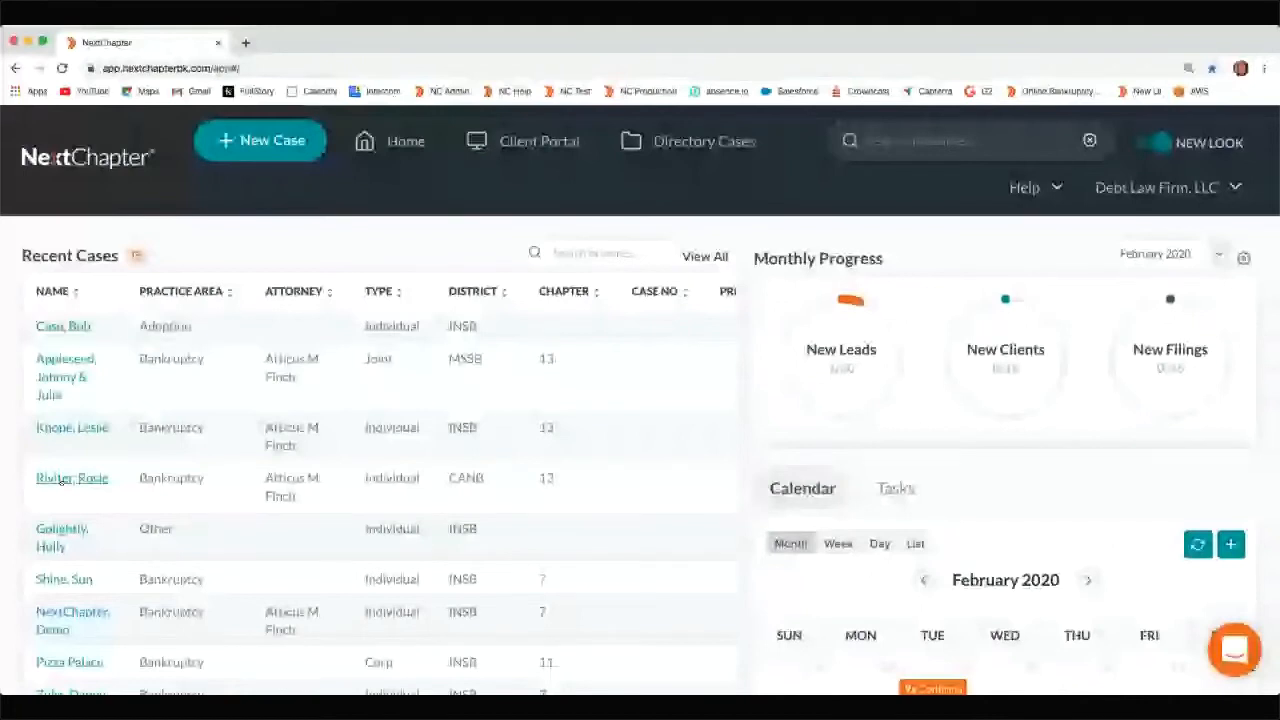
Open the Ready to File Chapter 13 CANB case and expand its Updates & News notes
left_click(60, 479)
scroll(487, 373, "down", 1)
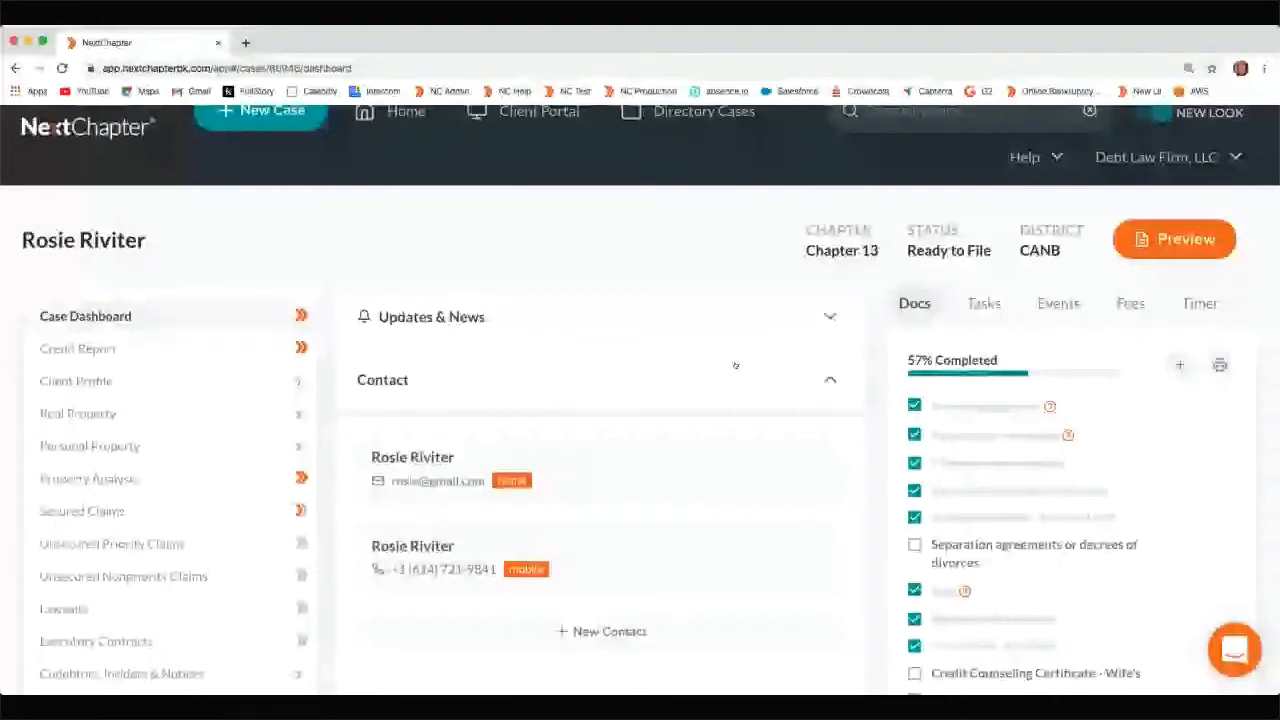
scroll(735, 366, "down", 1)
left_click(514, 307)
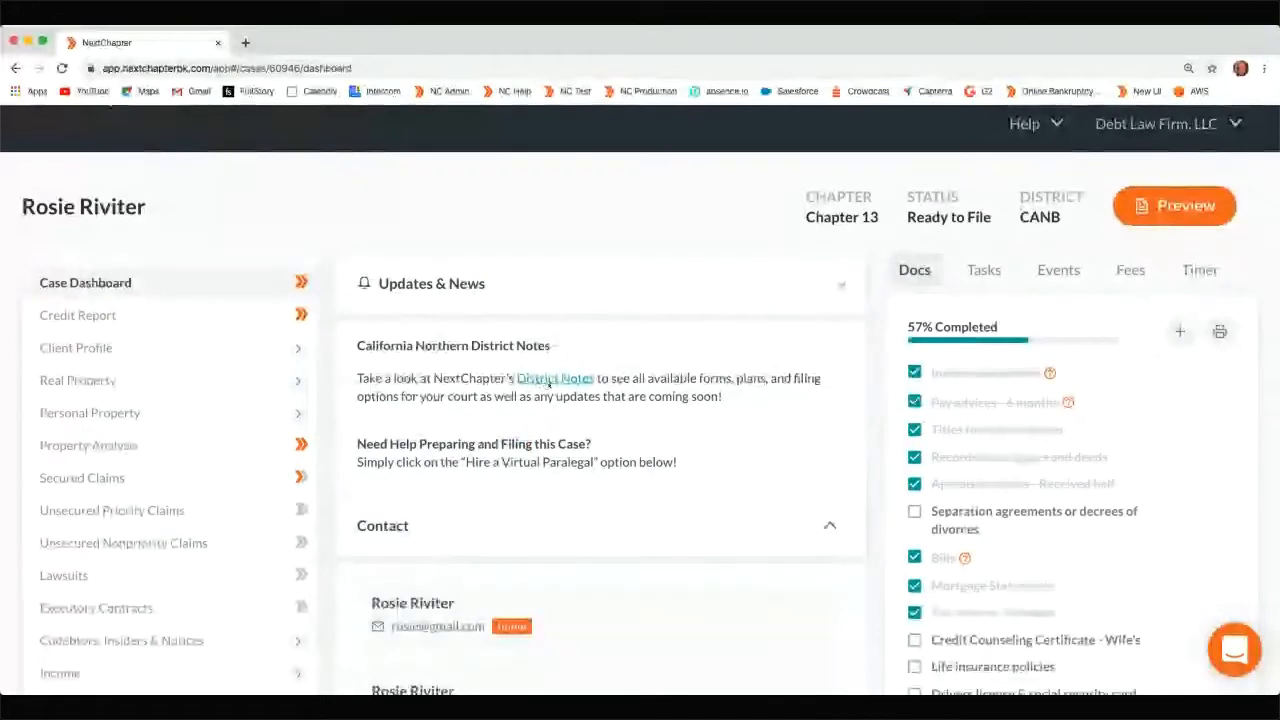
left_click(549, 382)
scroll(552, 389, "down", 3)
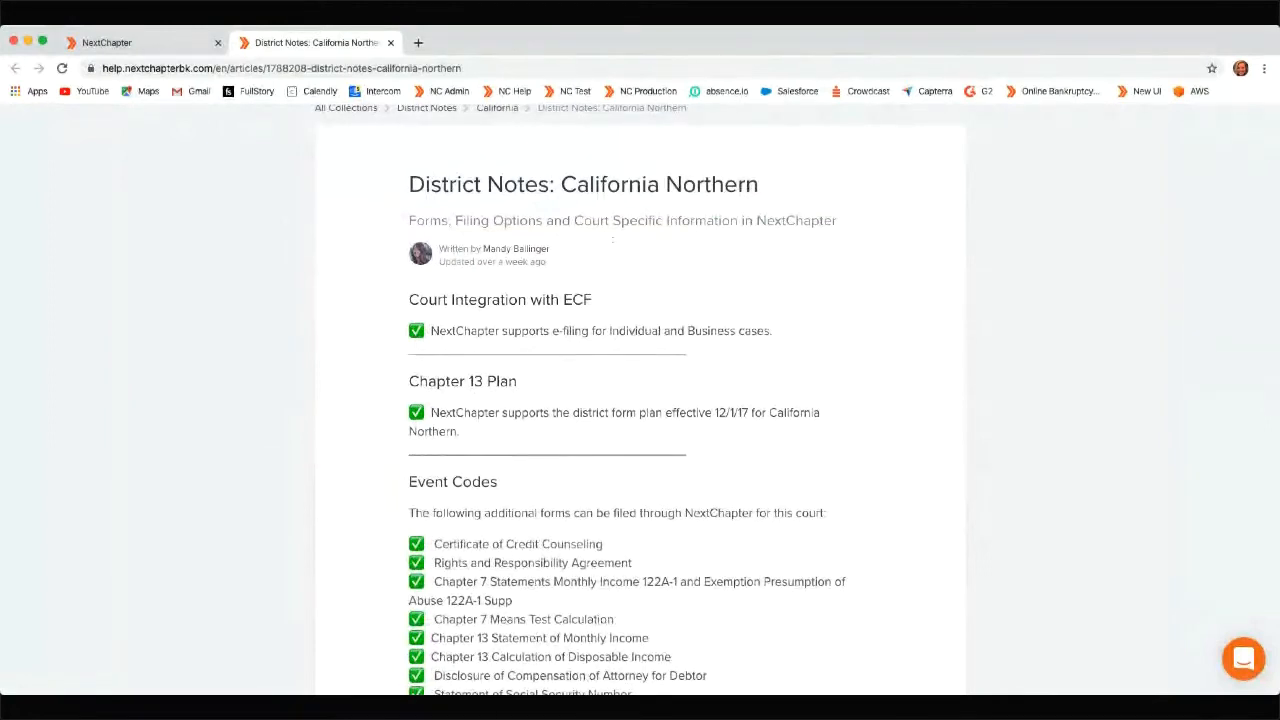
scroll(590, 339, "down", 1)
scroll(590, 339, "down", 4)
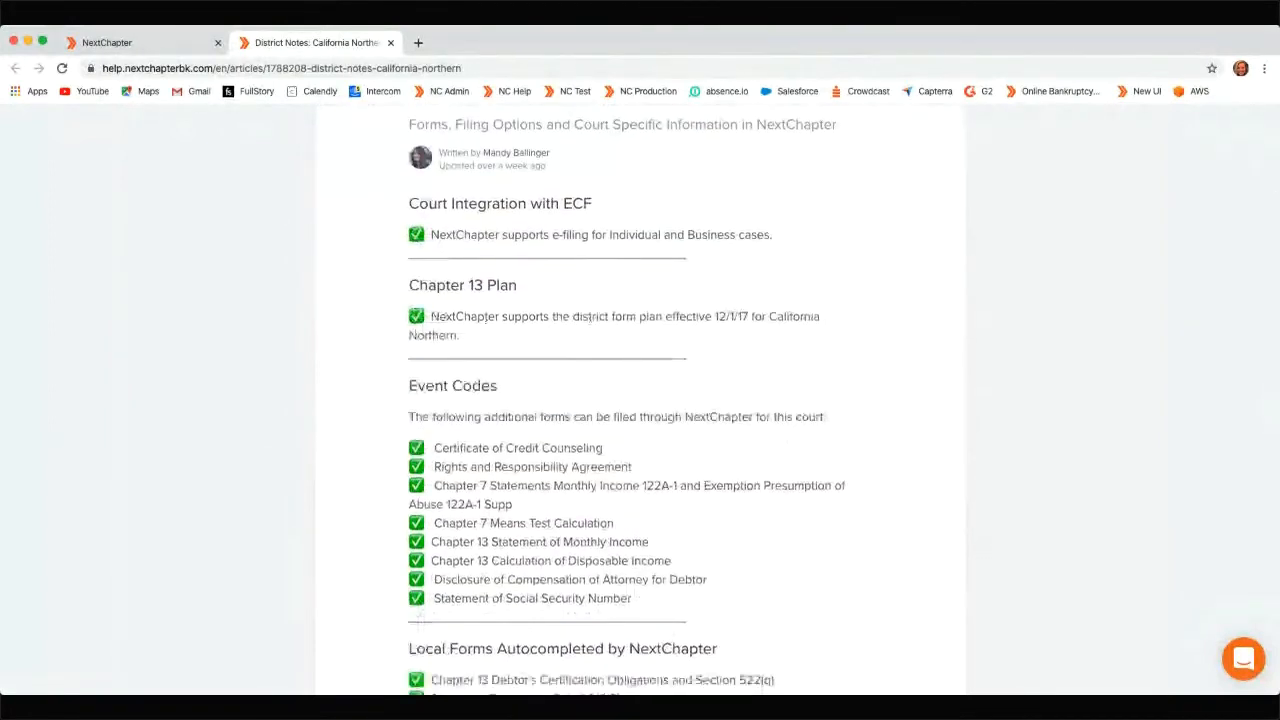
scroll(640, 400, "down", 3)
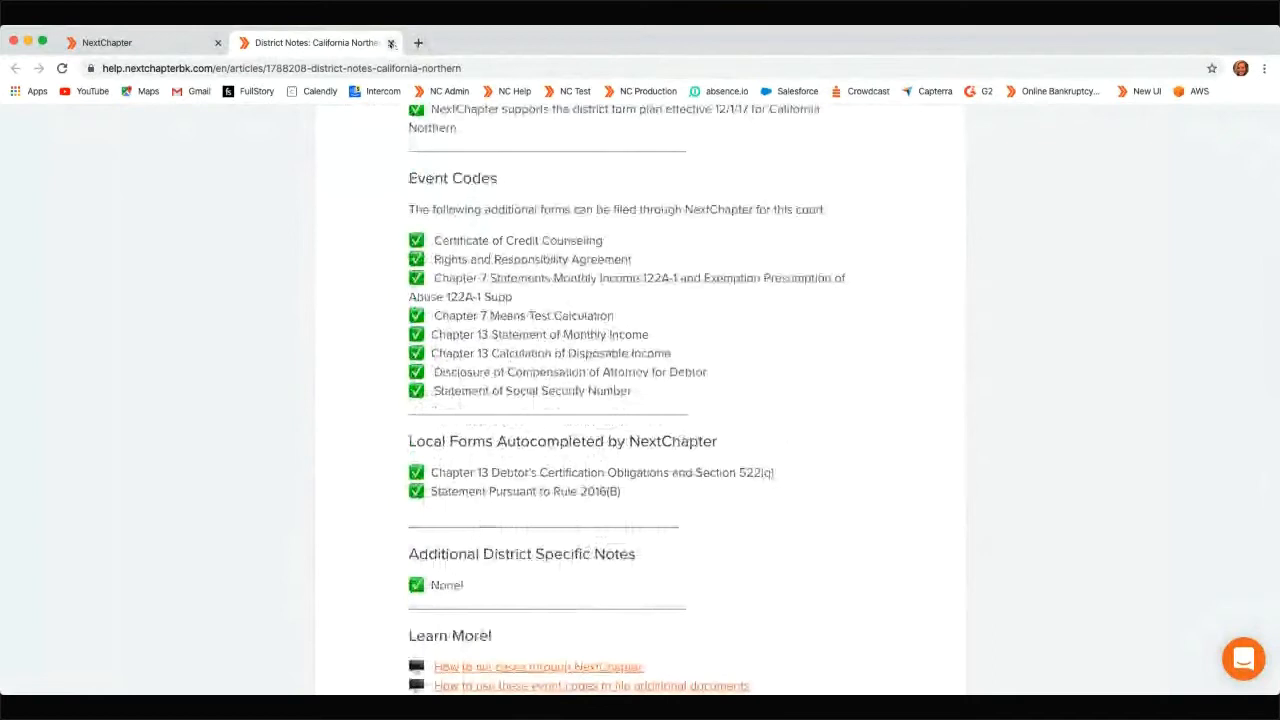
left_click(391, 43)
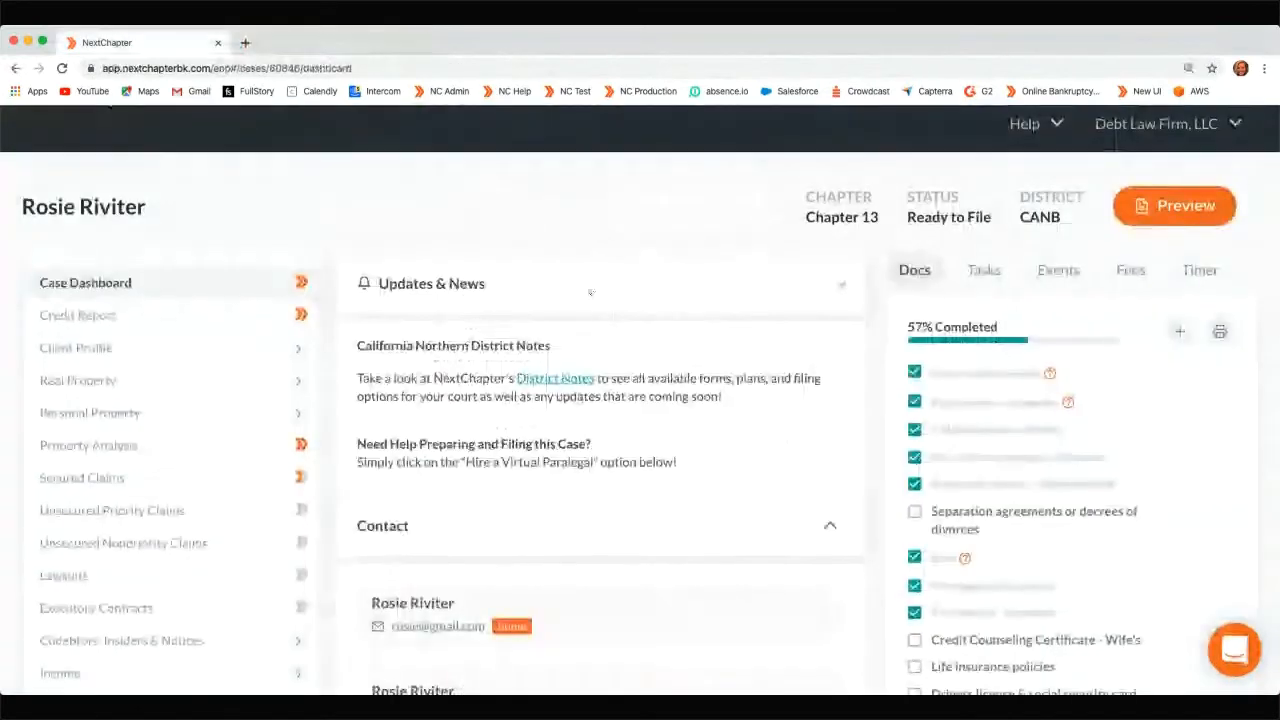
scroll(503, 349, "down", 2)
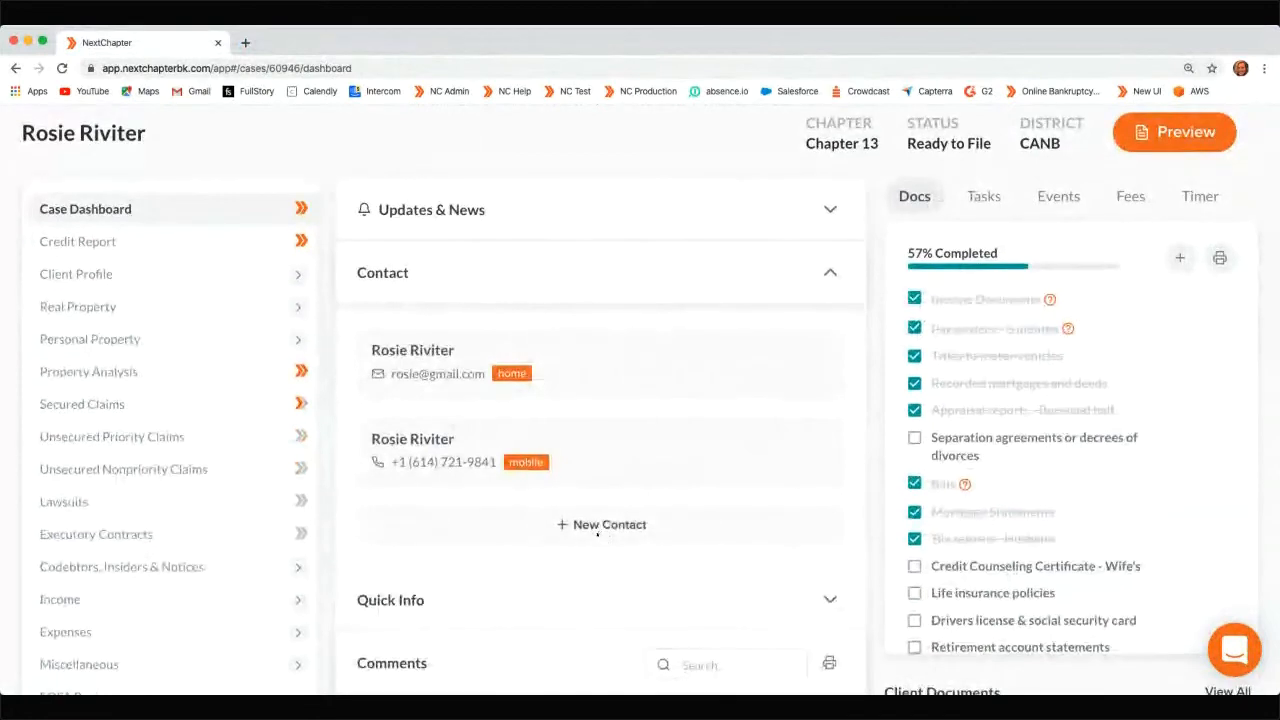
Collapse Contact, expand Quick Info, and view Events with the Jan 28, 2020 341 Hearing
left_click(600, 527)
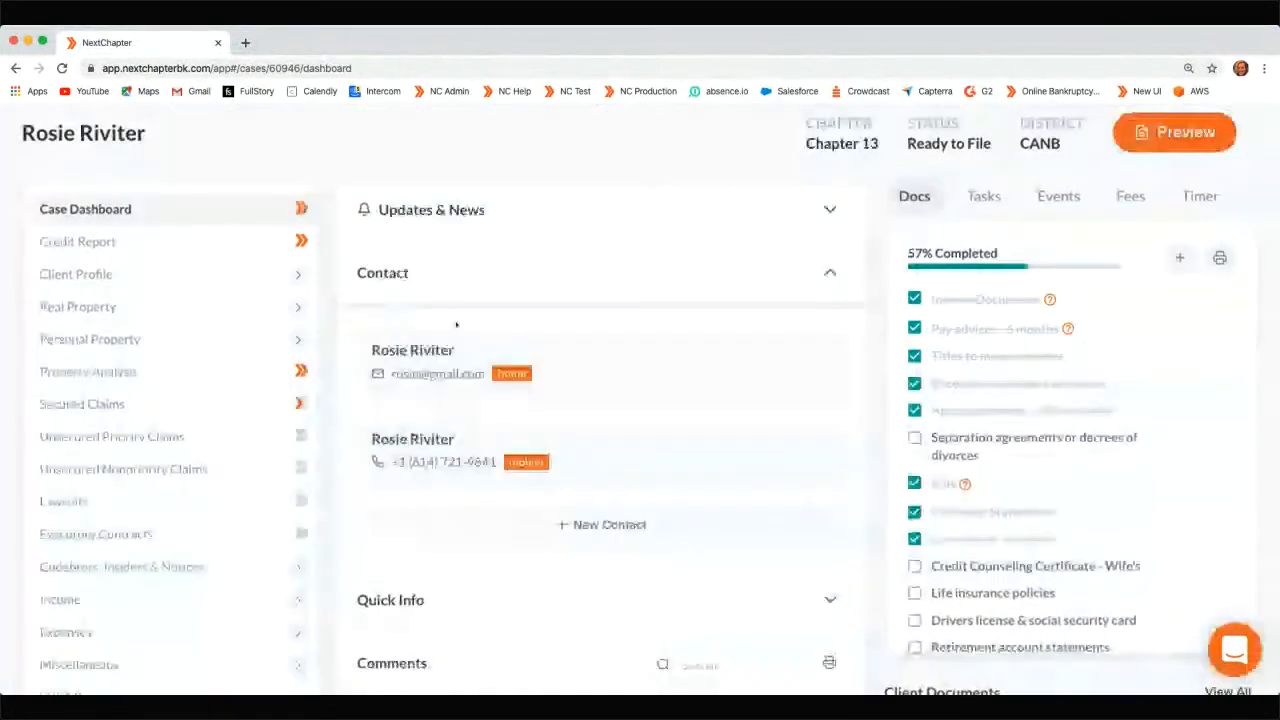
left_click(448, 281)
scroll(448, 284, "down", 1)
left_click(448, 284)
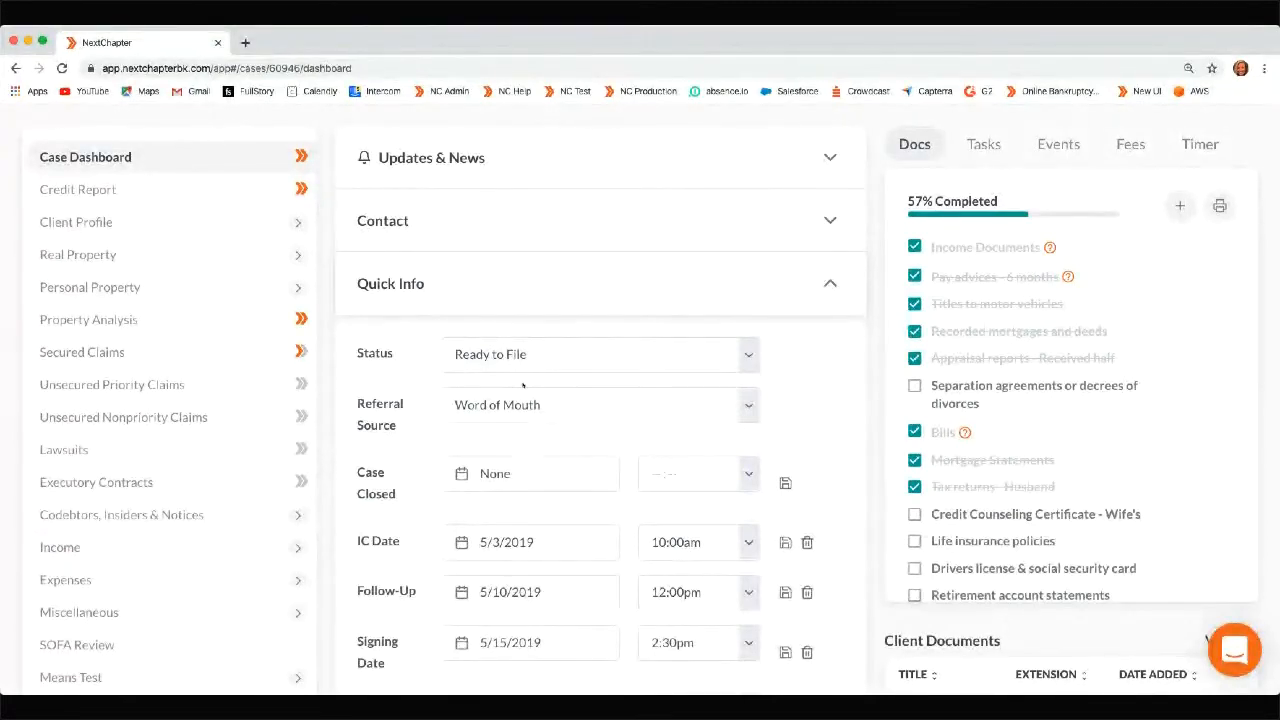
scroll(489, 509, "up", 2)
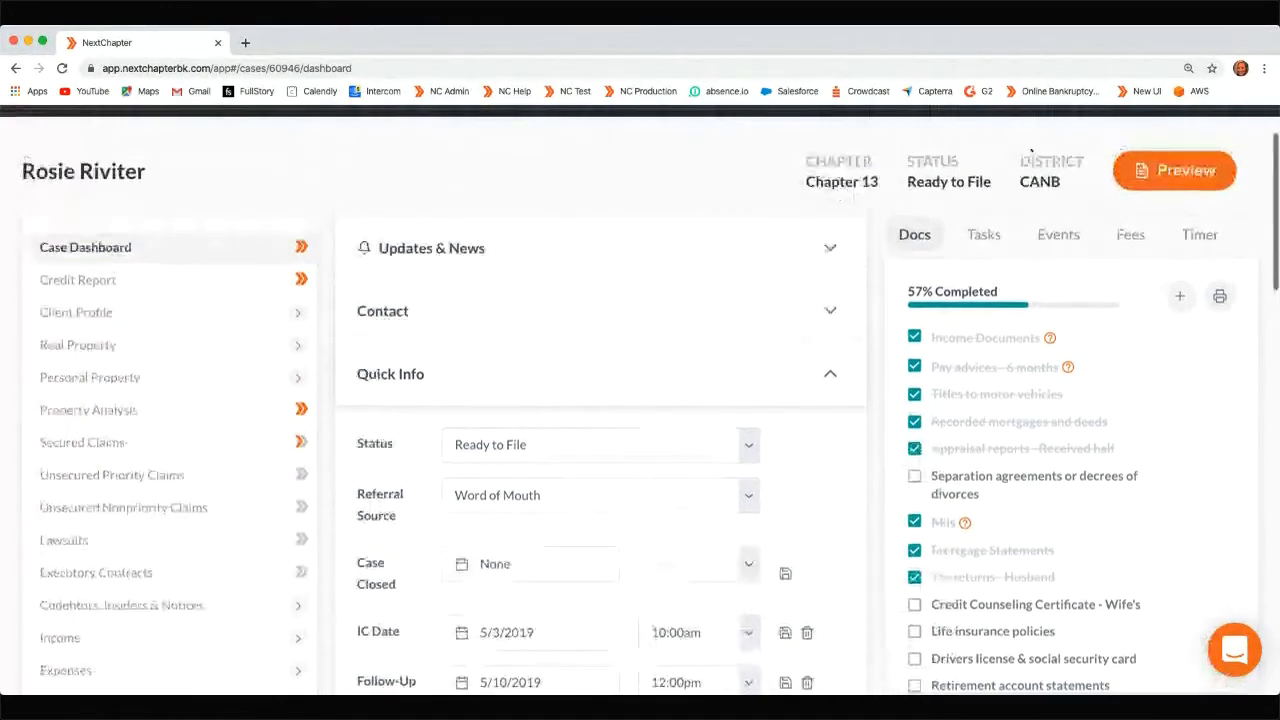
left_click(1055, 236)
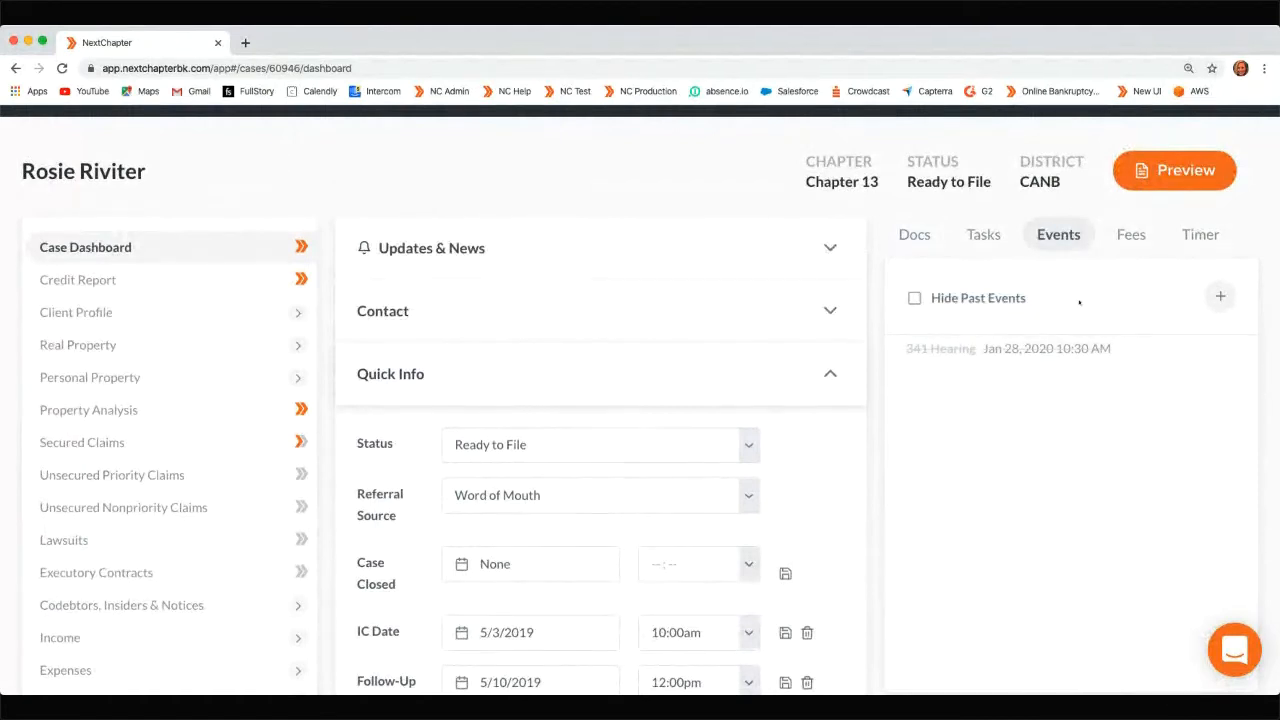
Collapse the Quick Info section to reveal Comments
scroll(600, 443, "down", 2)
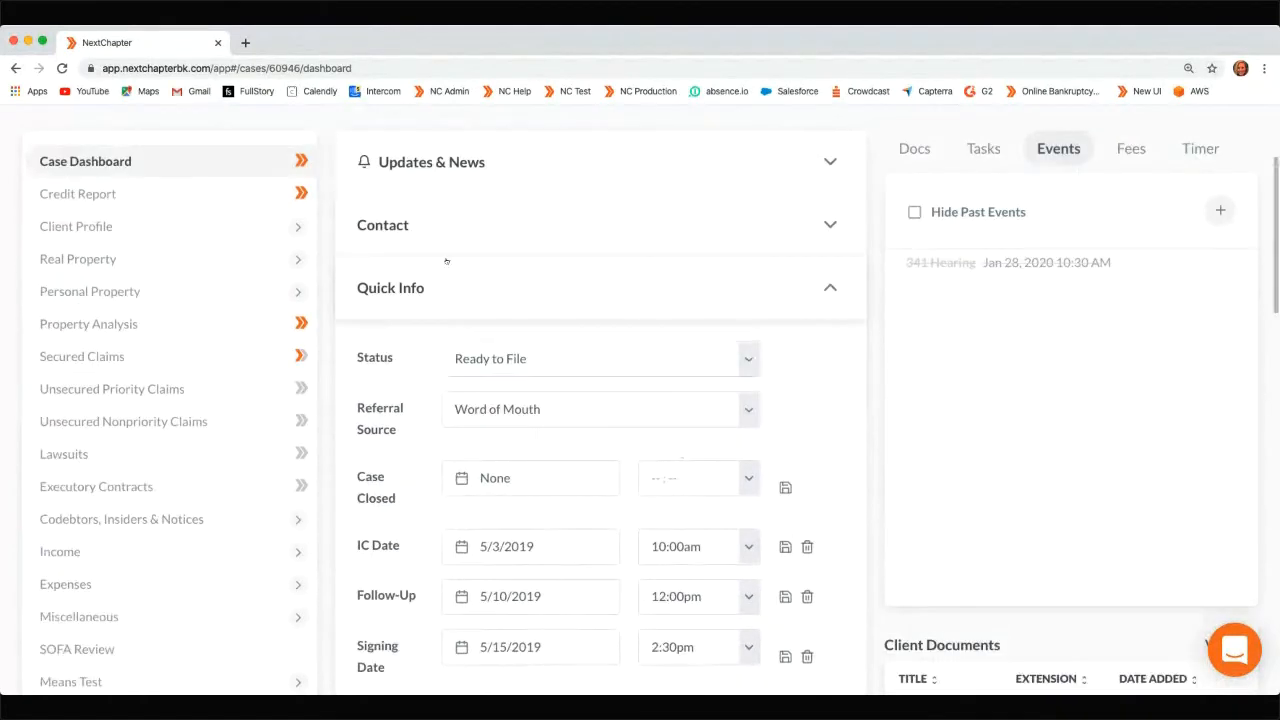
left_click(446, 290)
scroll(440, 284, "down", 2)
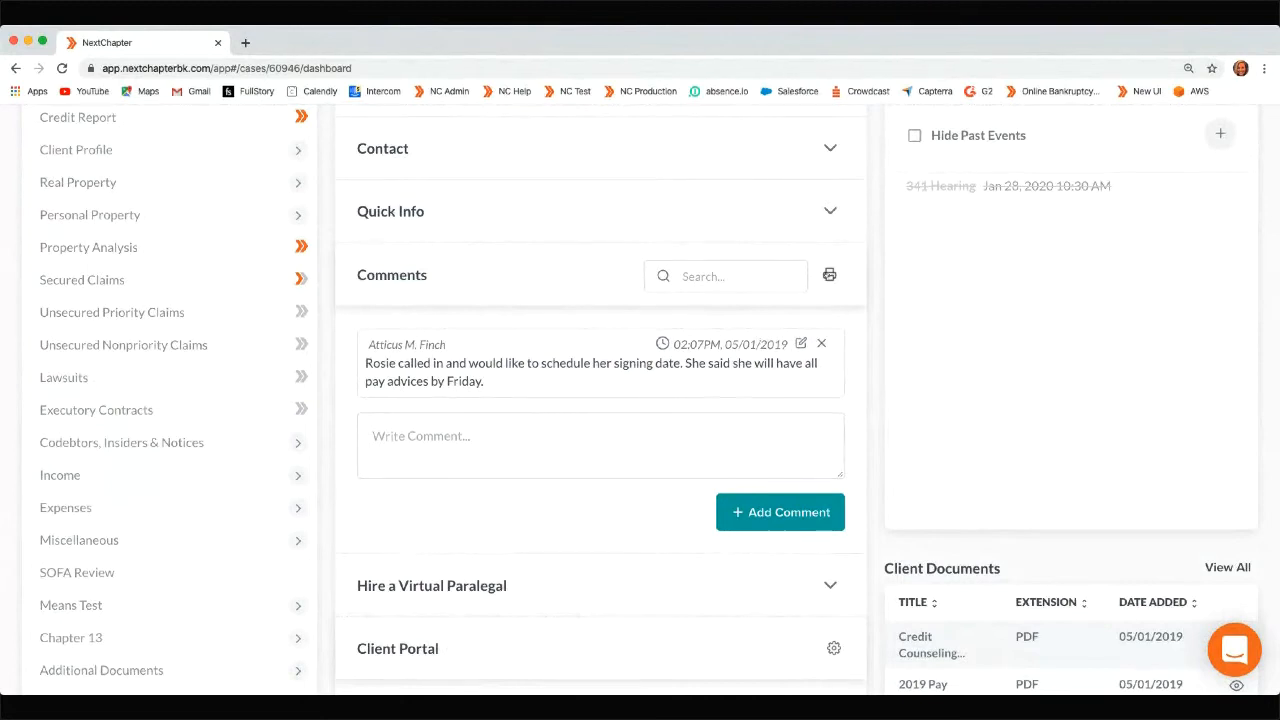
Open the case comments as comments.pdf, then close that tab
scroll(829, 289, "up", 1)
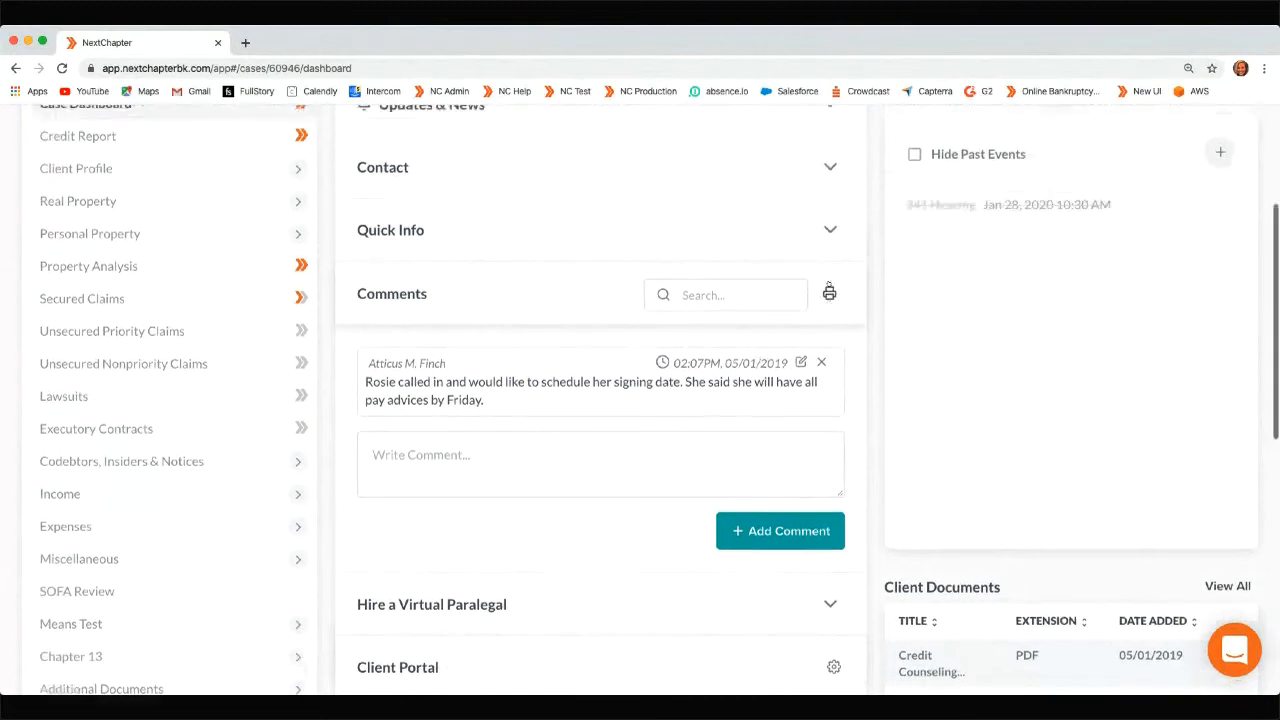
scroll(829, 289, "up", 3)
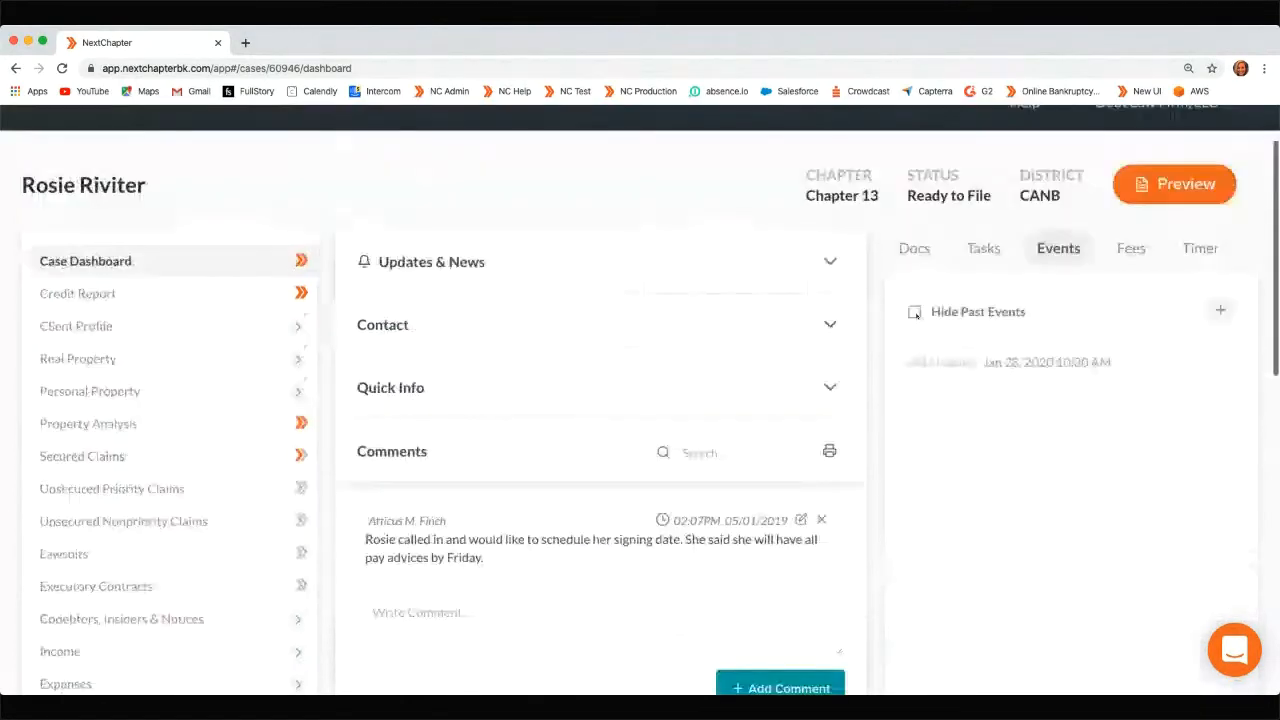
scroll(1036, 294, "up", 1)
scroll(1219, 344, "down", 1)
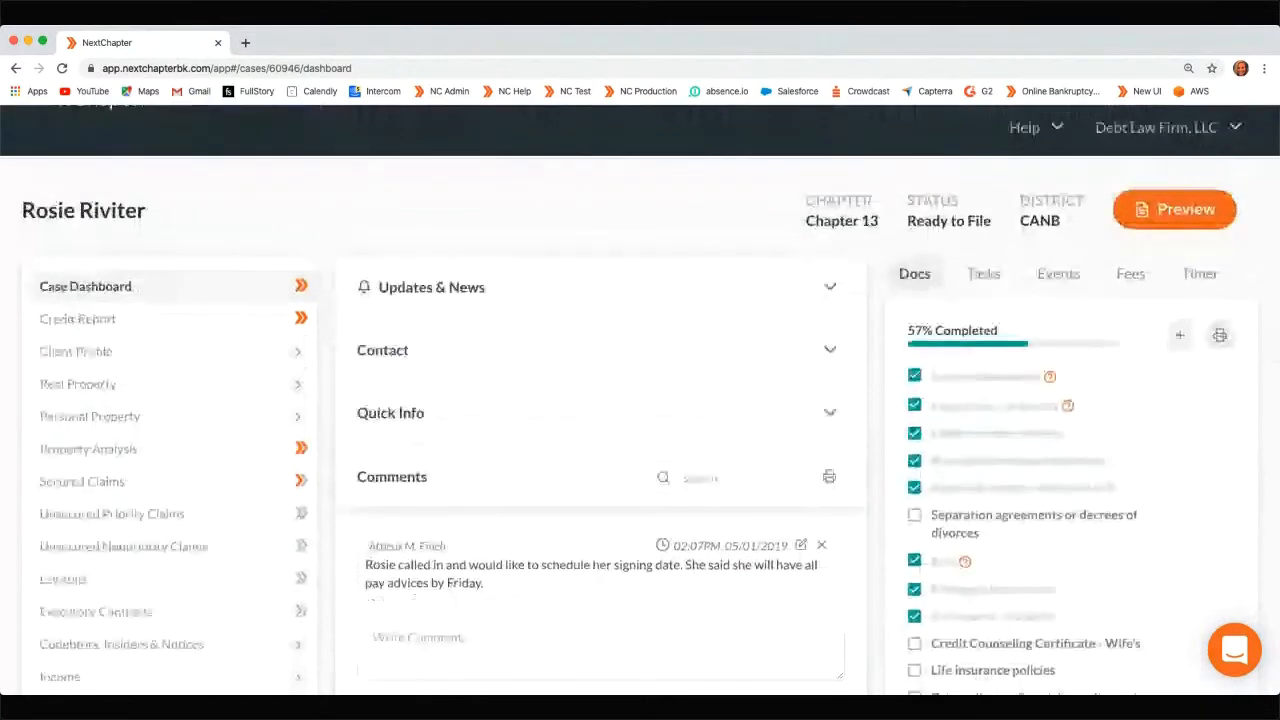
scroll(828, 403, "down", 2)
left_click(829, 383)
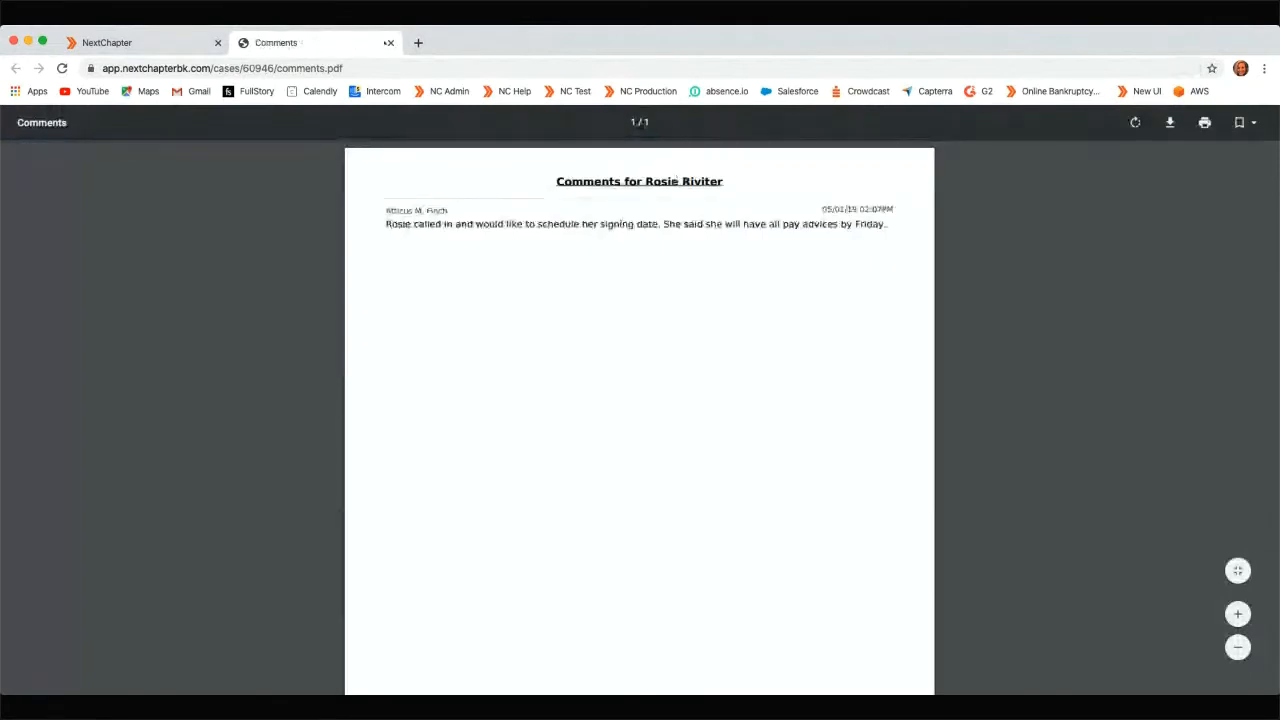
key("super+w")
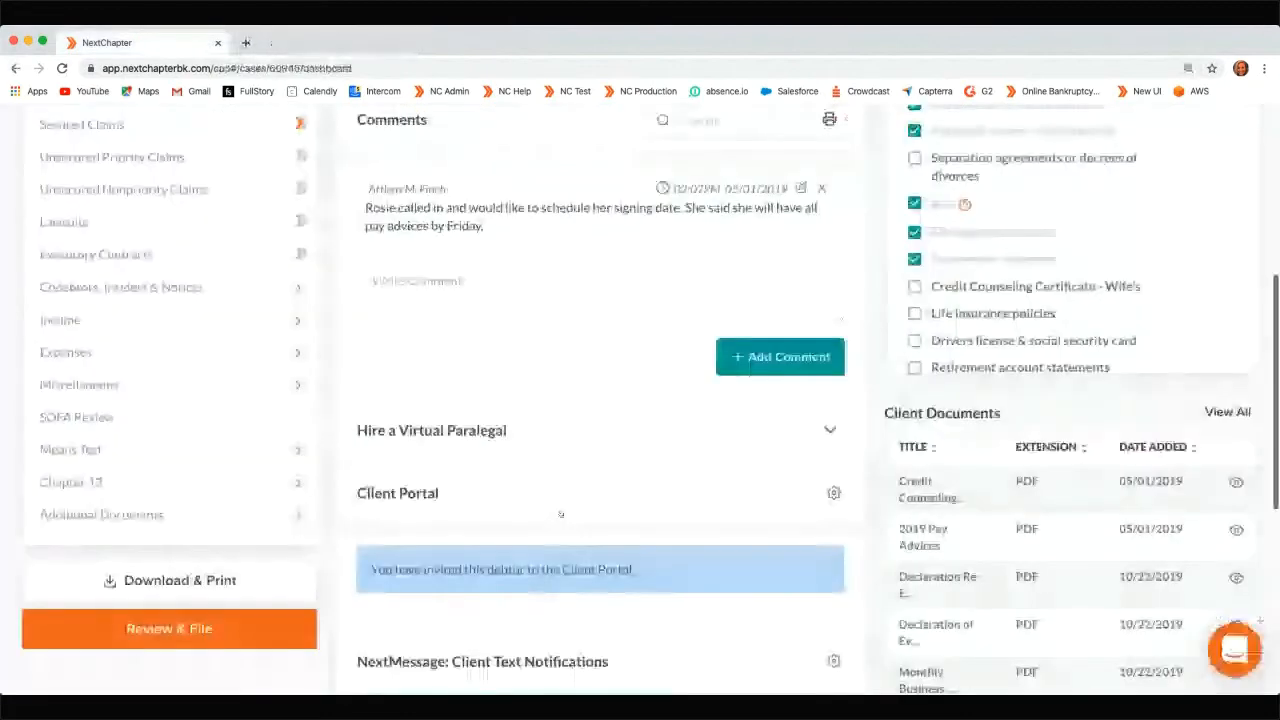
Expand Hire a Virtual Paralegal, review its pricing, and cancel the hiring form
left_click(567, 430)
scroll(567, 427, "down", 1)
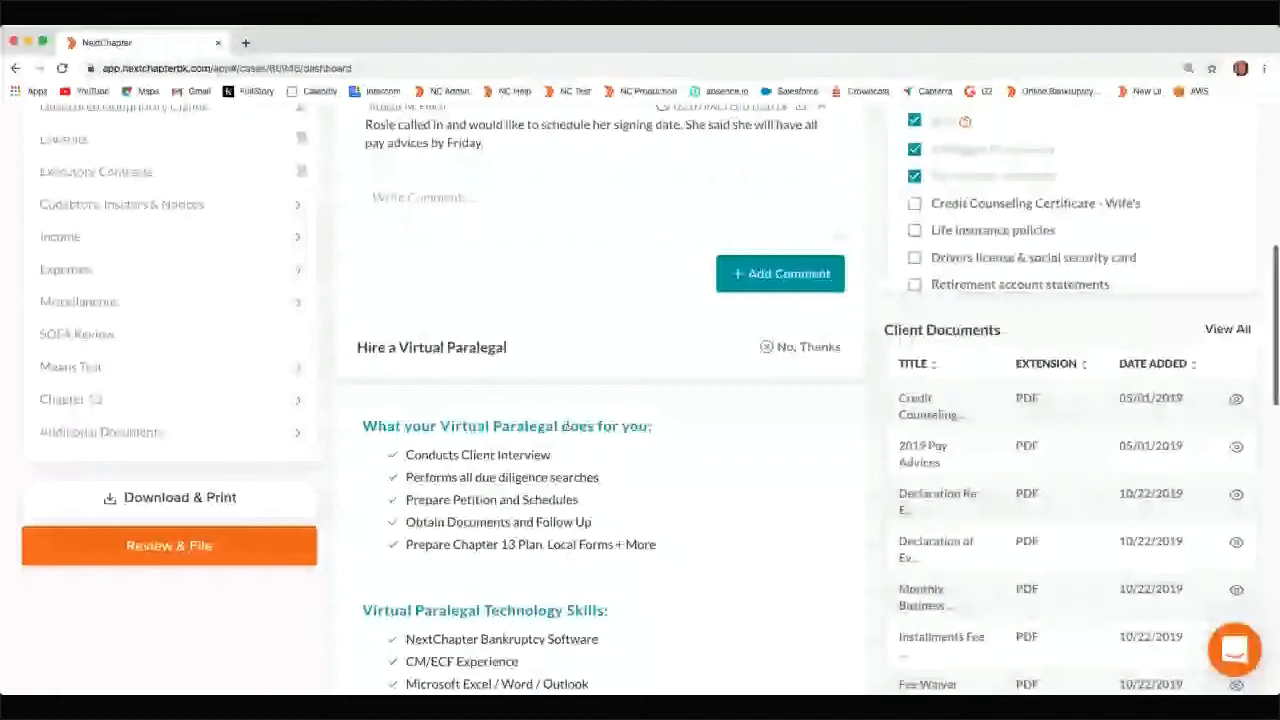
scroll(620, 326, "down", 2)
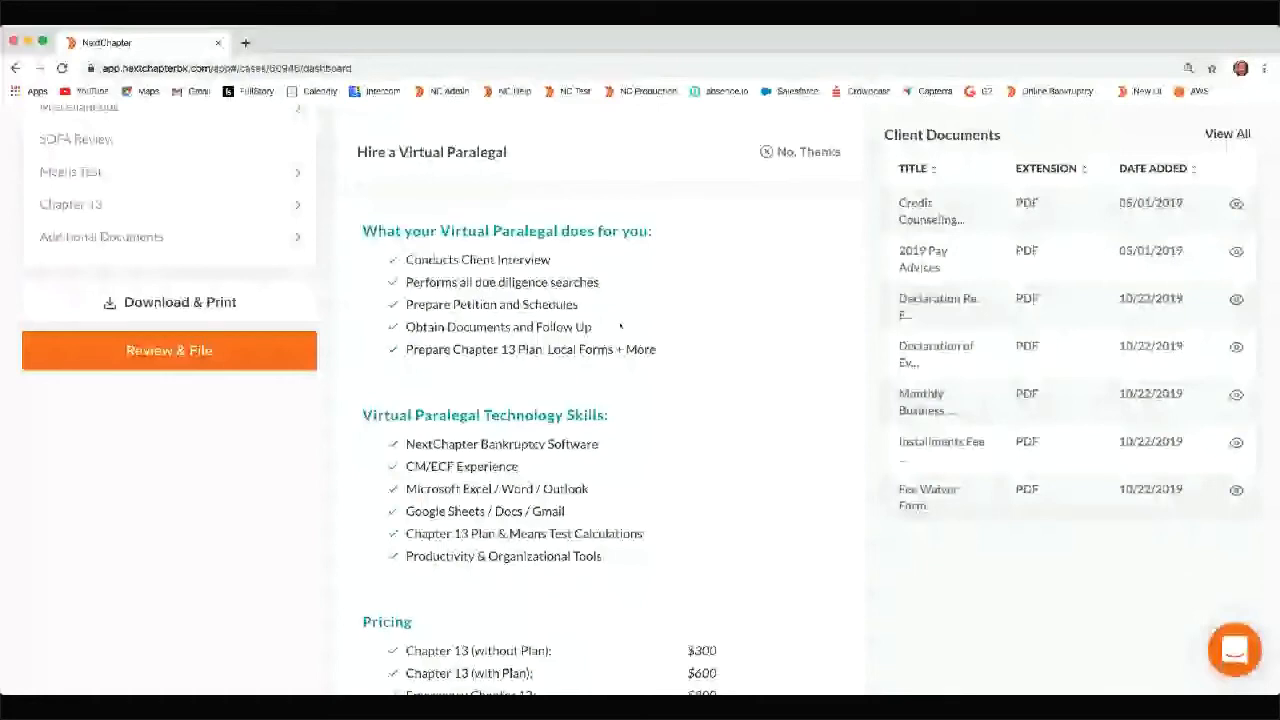
scroll(620, 326, "down", 1)
scroll(753, 623, "down", 1)
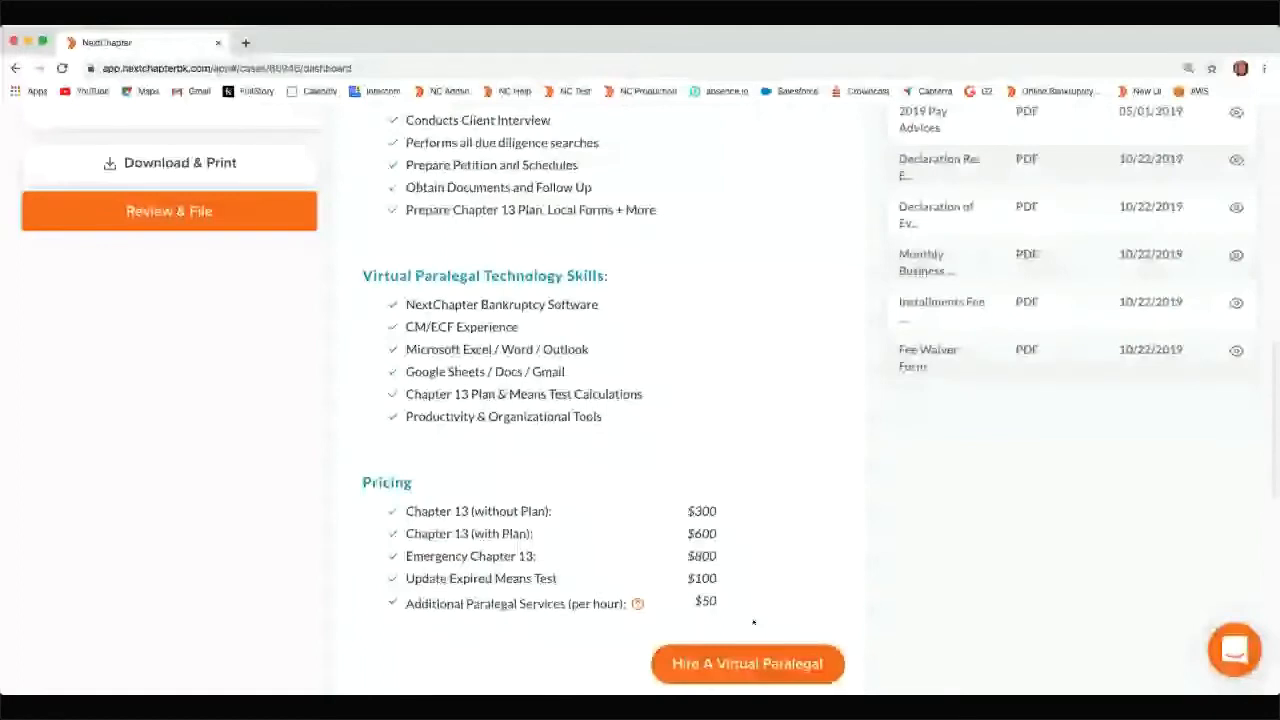
scroll(753, 623, "down", 1)
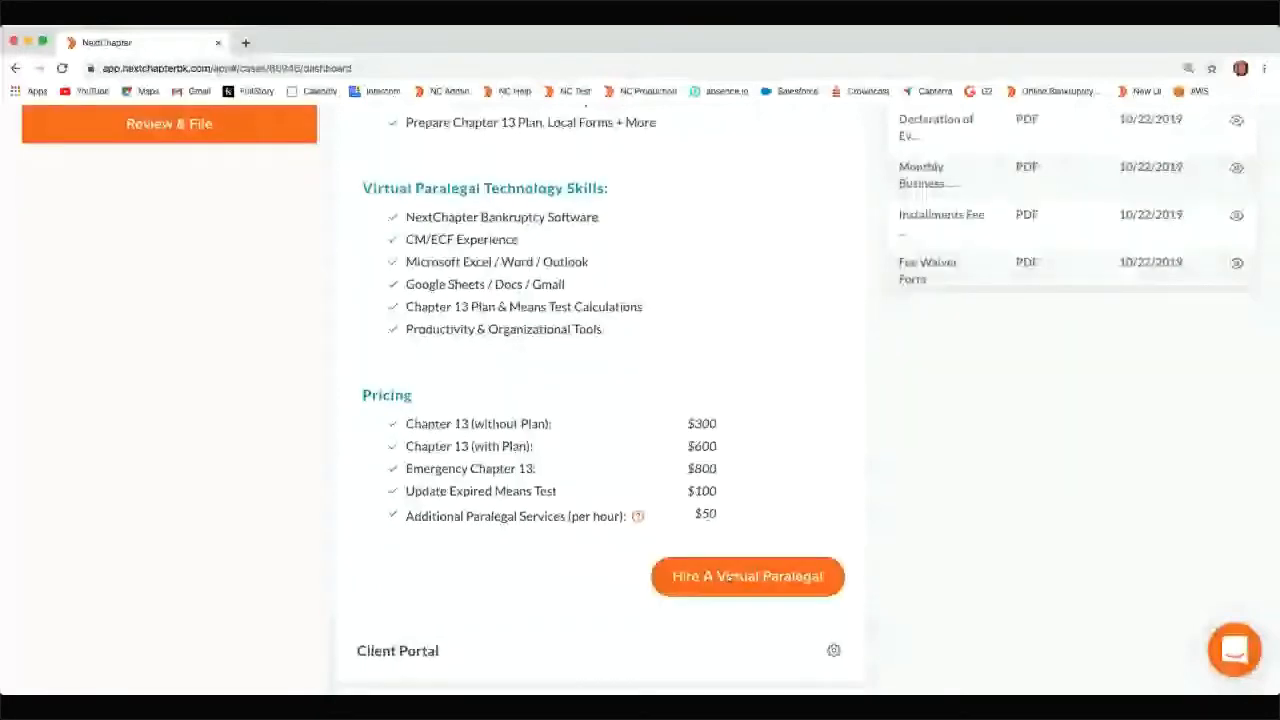
left_click(731, 576)
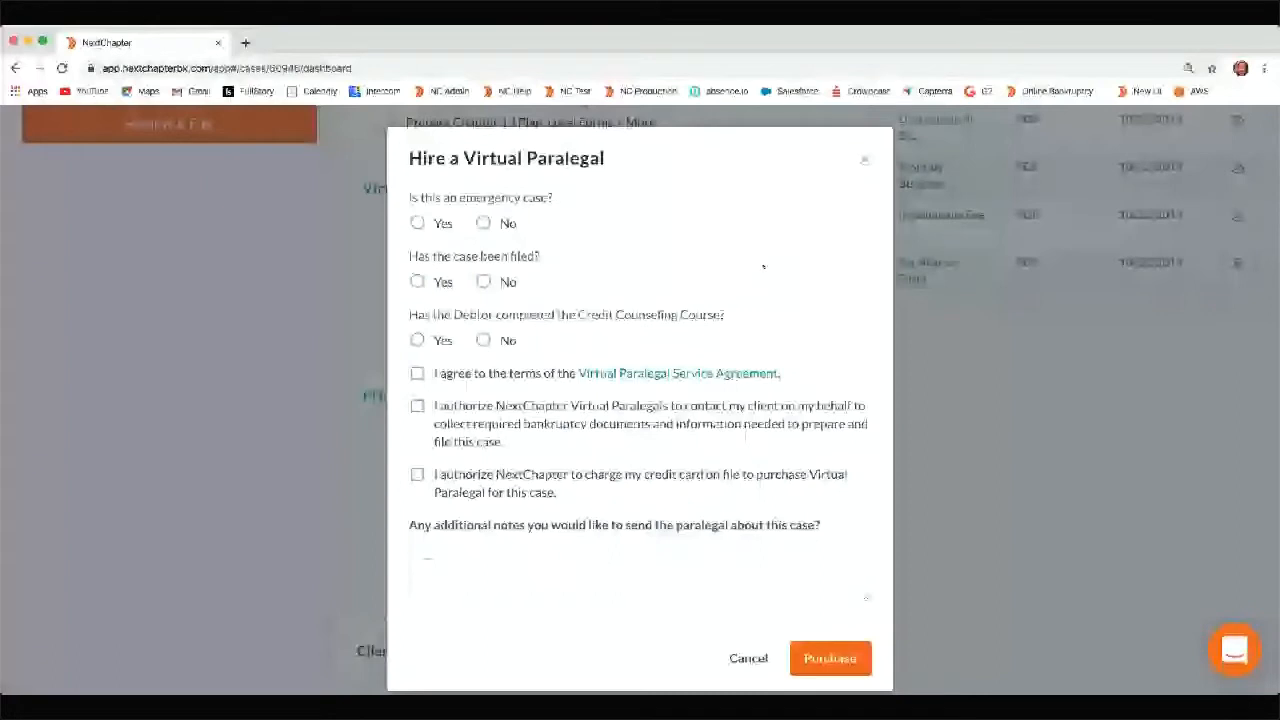
left_click(865, 160)
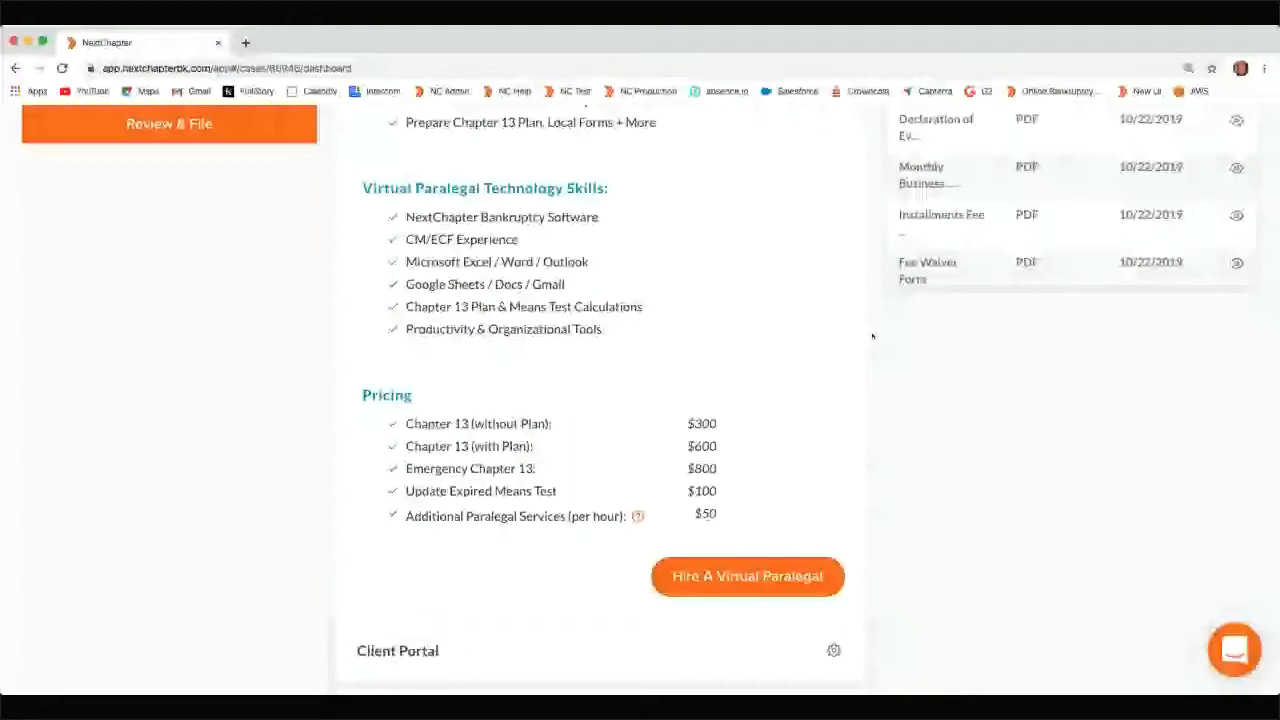
Decline the virtual paralegal offer with No, Thanks
scroll(852, 443, "down", 1)
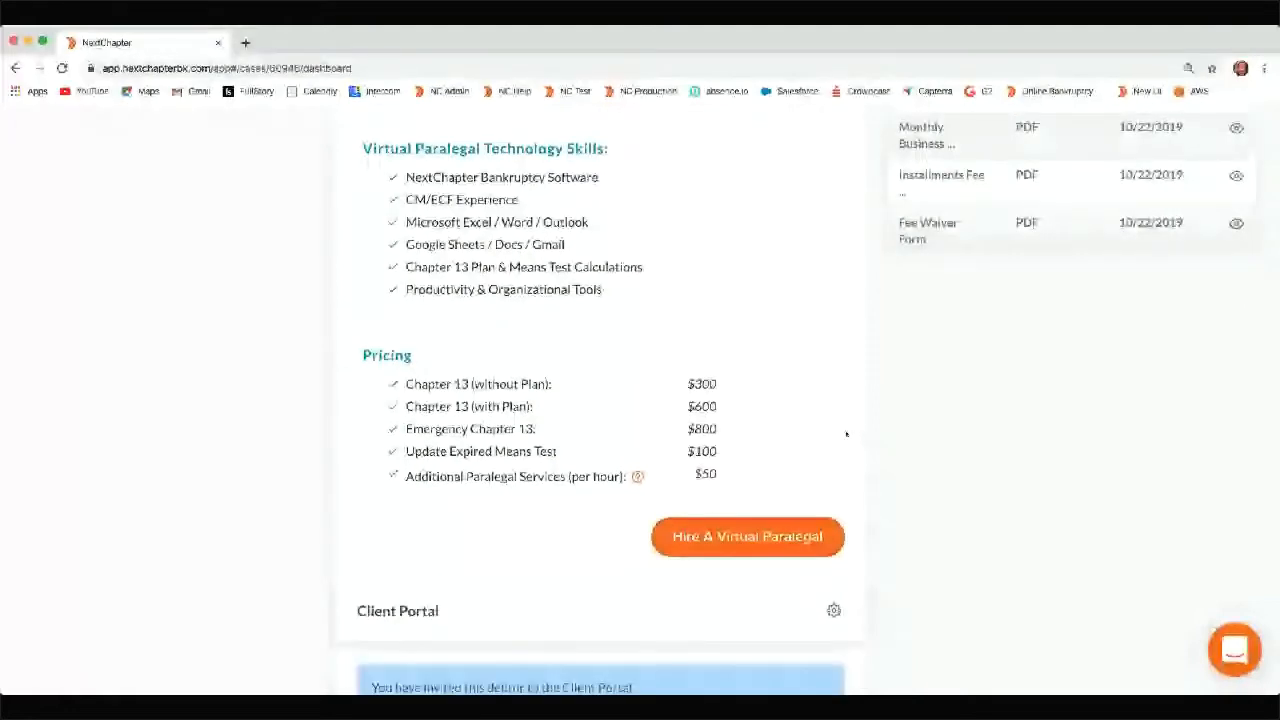
scroll(850, 410, "up", 1)
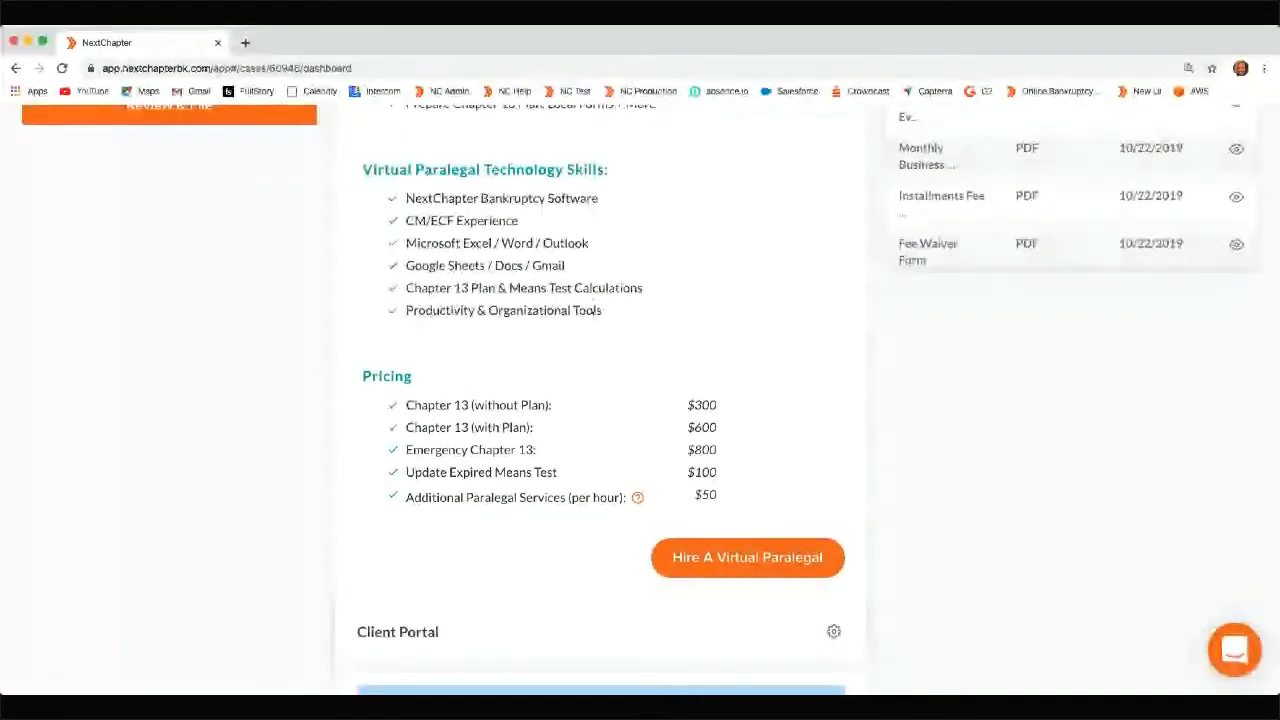
scroll(691, 327, "up", 1)
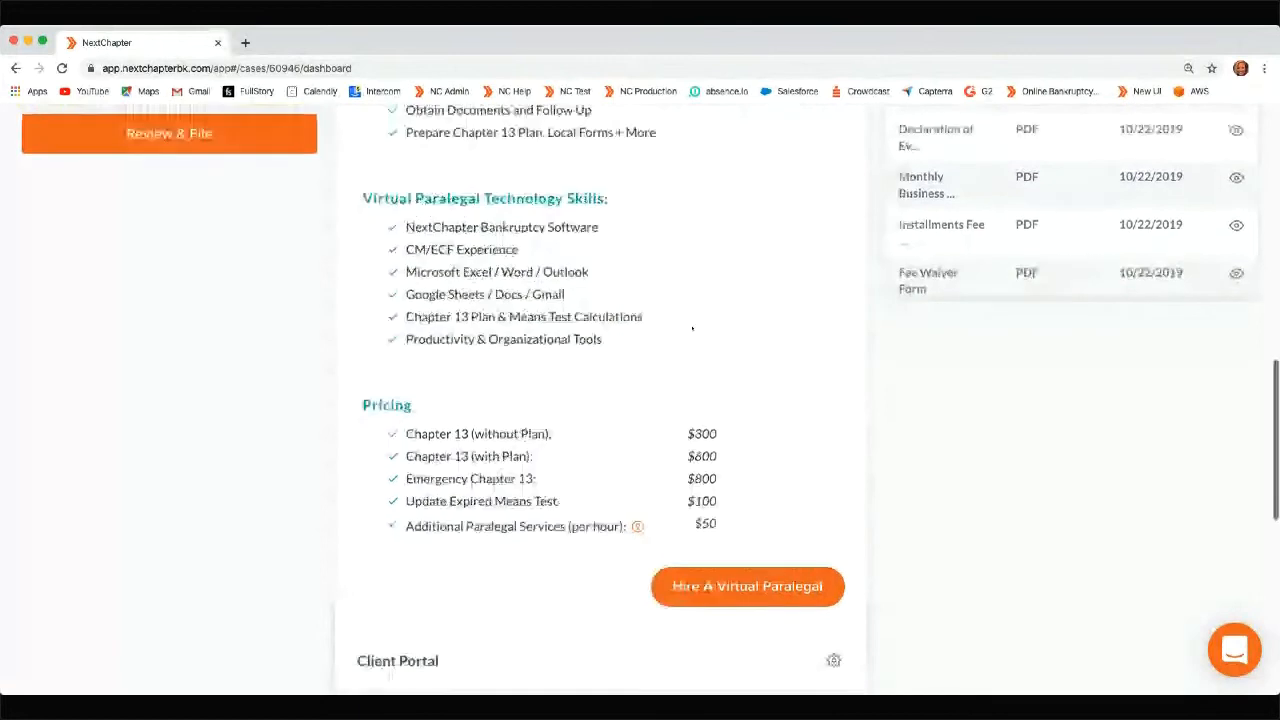
scroll(691, 327, "up", 3)
scroll(585, 288, "up", 5)
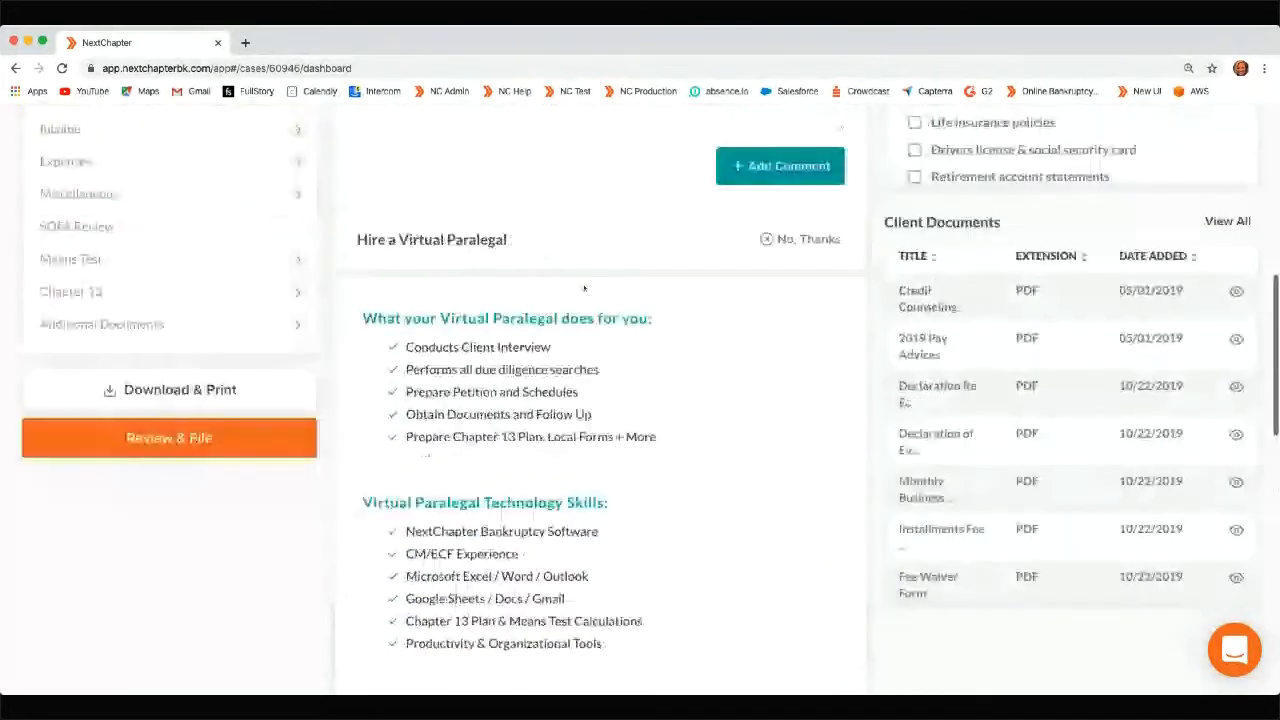
scroll(585, 288, "up", 1)
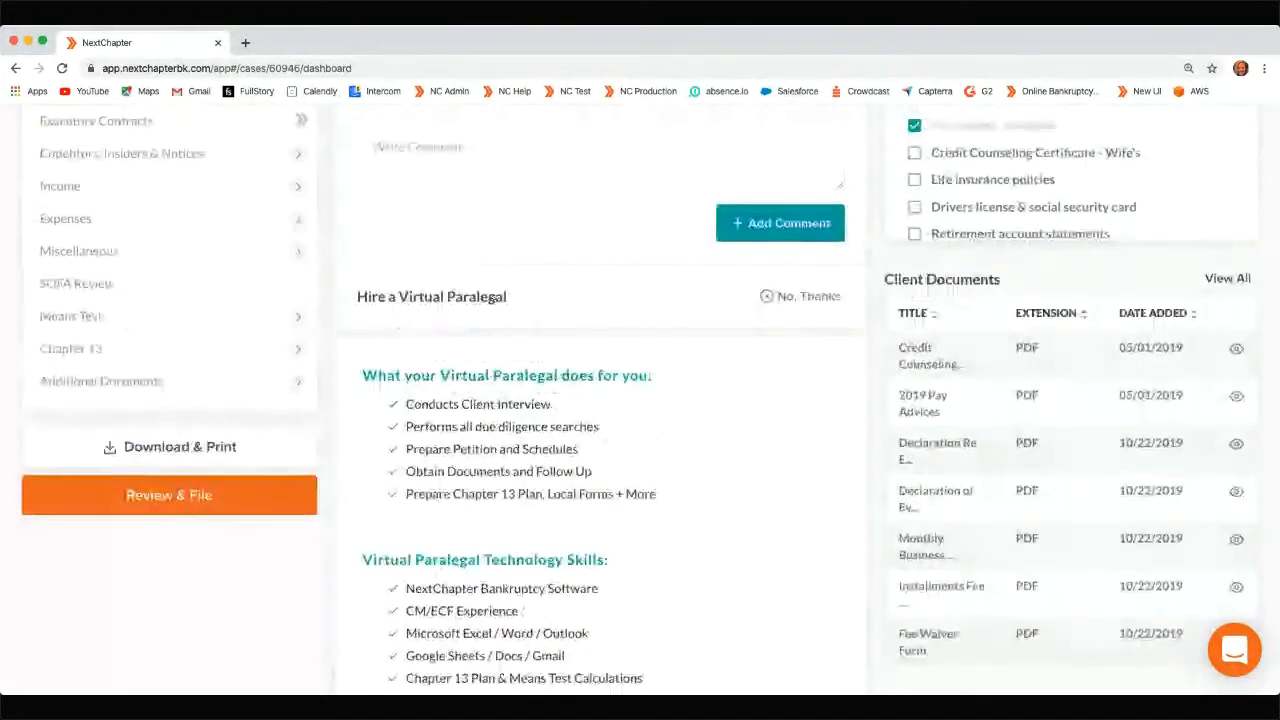
left_click(801, 295)
Collapse the Client Portal and NextMessage sections
scroll(616, 392, "down", 2)
left_click(540, 250)
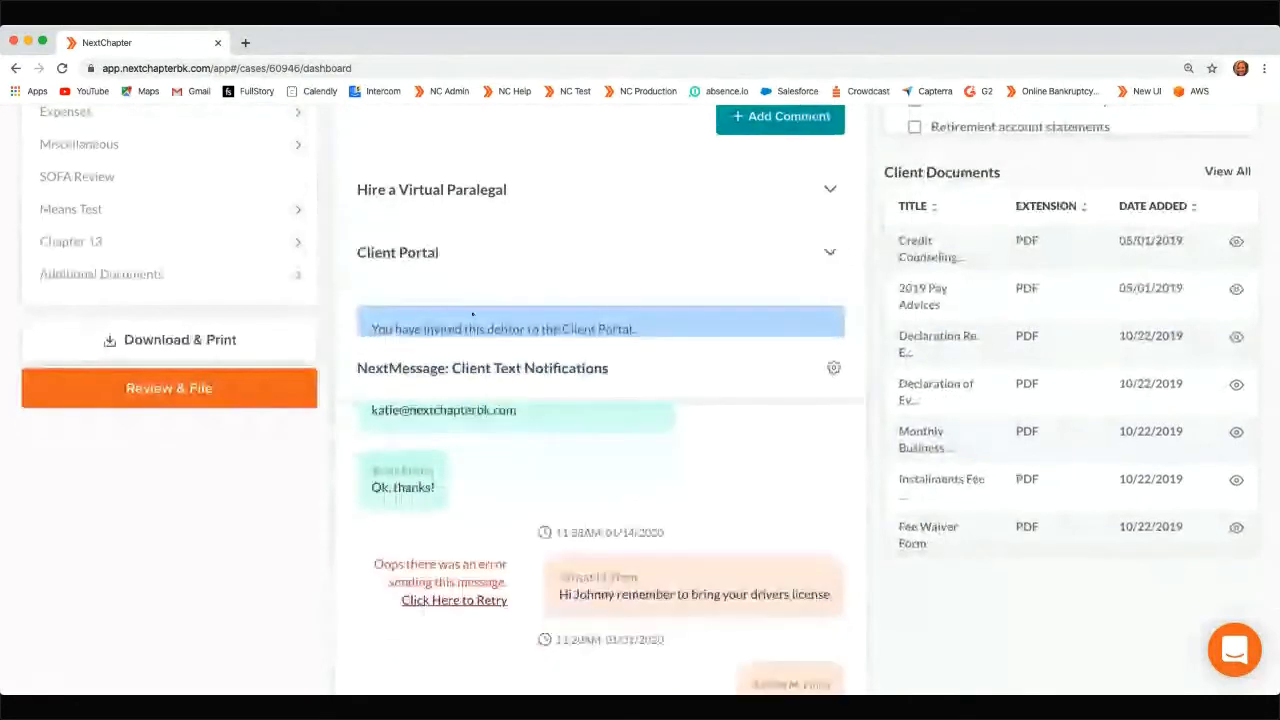
left_click(472, 320)
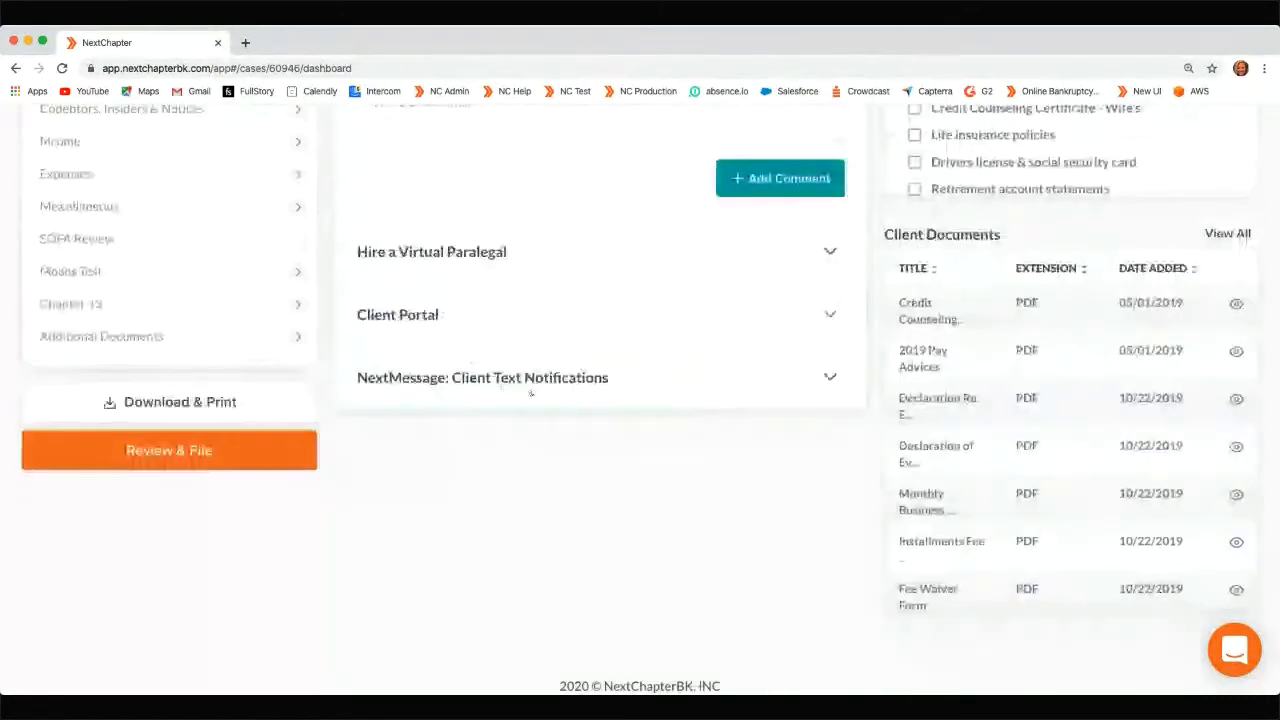
scroll(538, 356, "up", 3)
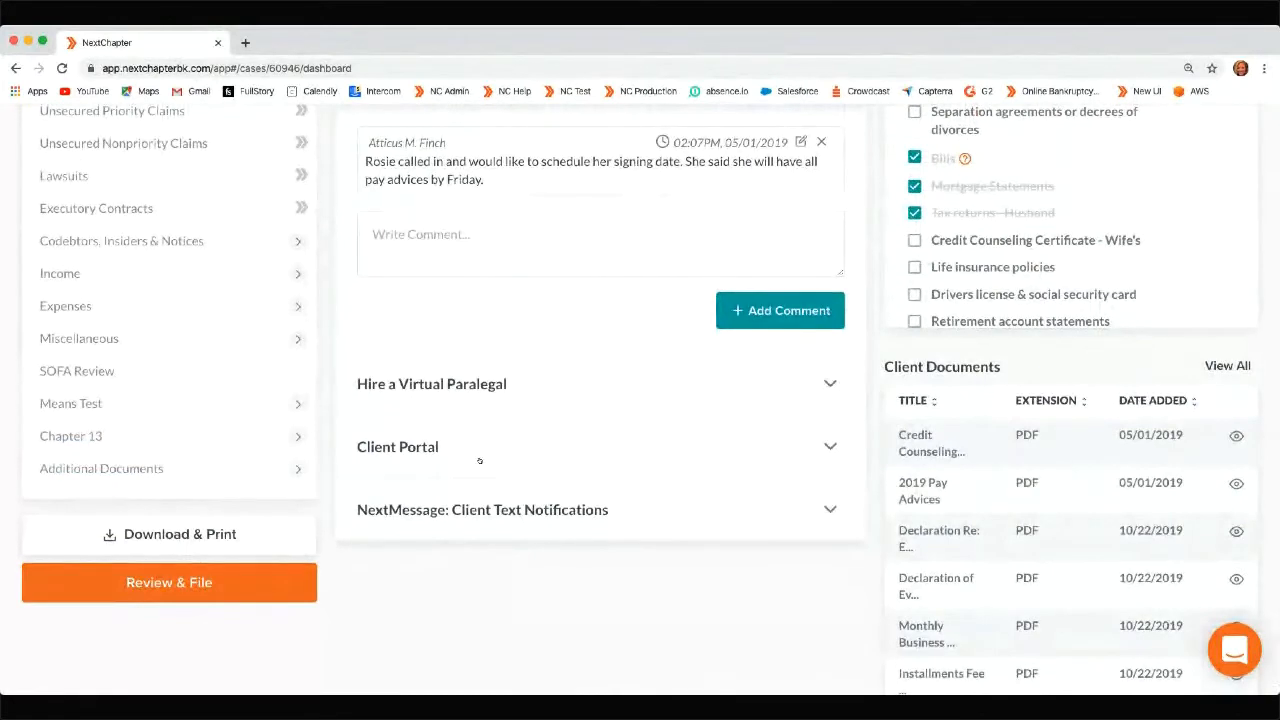
scroll(479, 460, "up", 5)
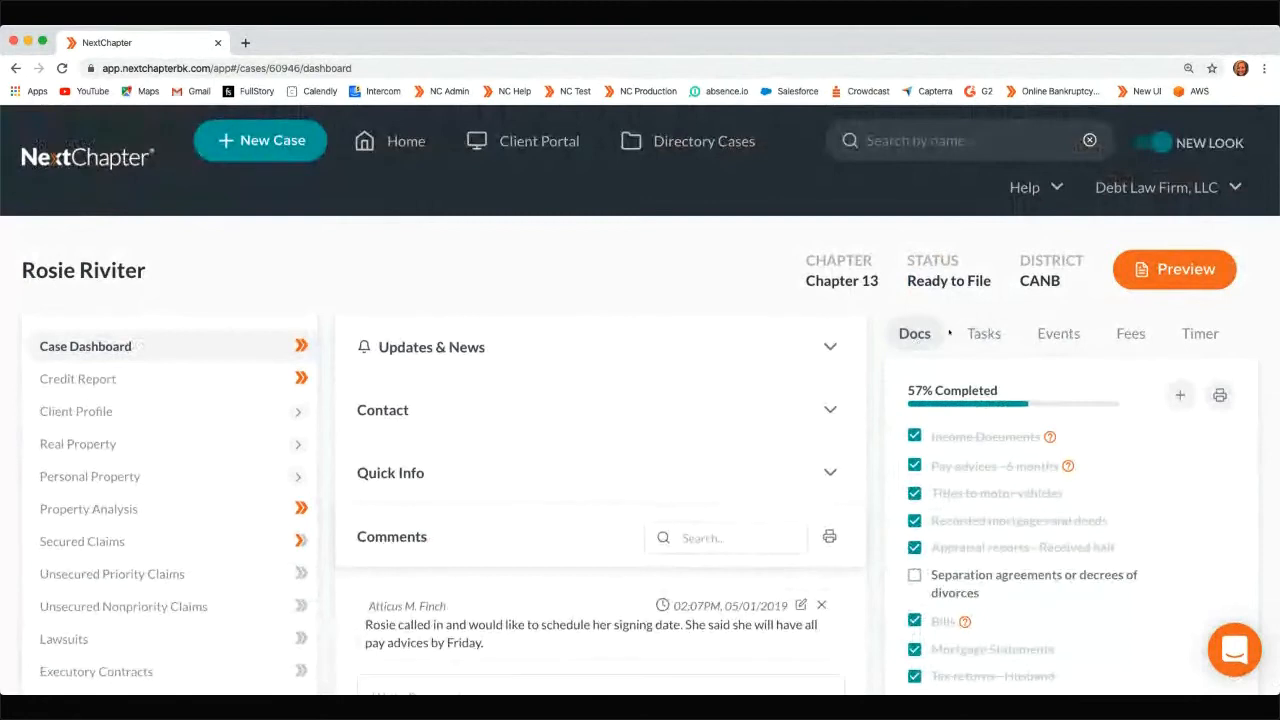
scroll(950, 333, "down", 2)
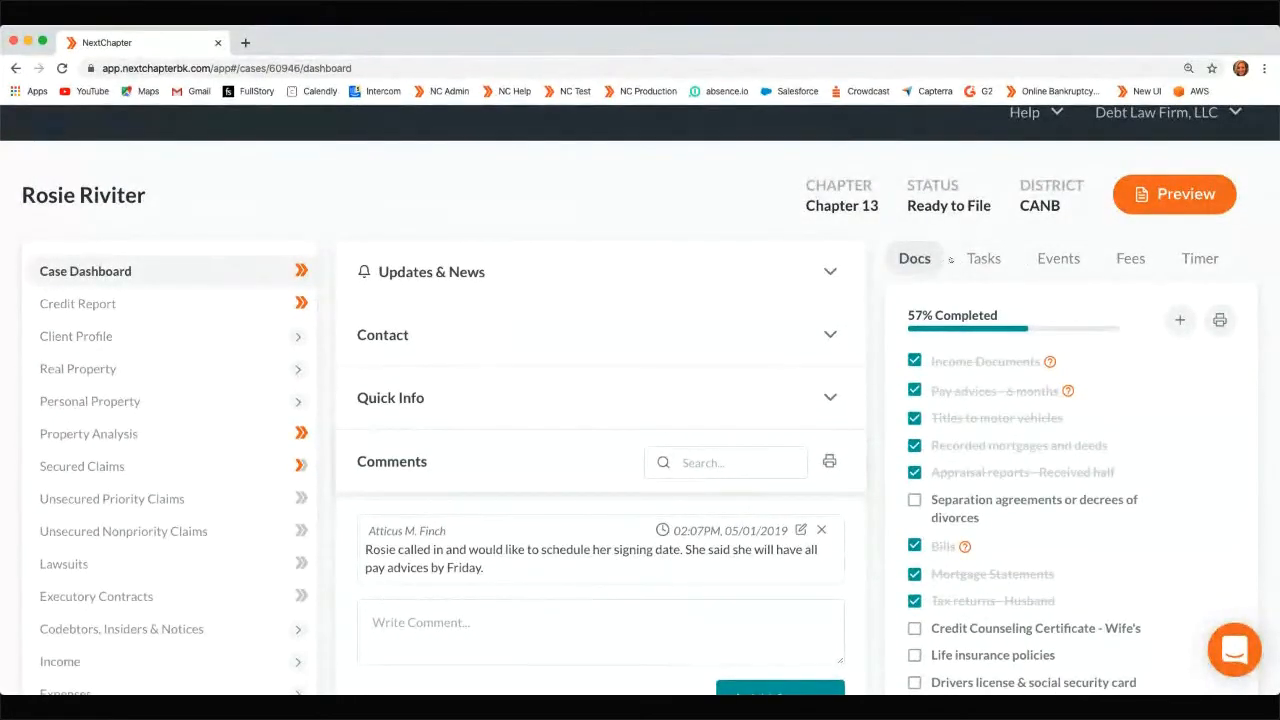
scroll(1008, 489, "down", 1)
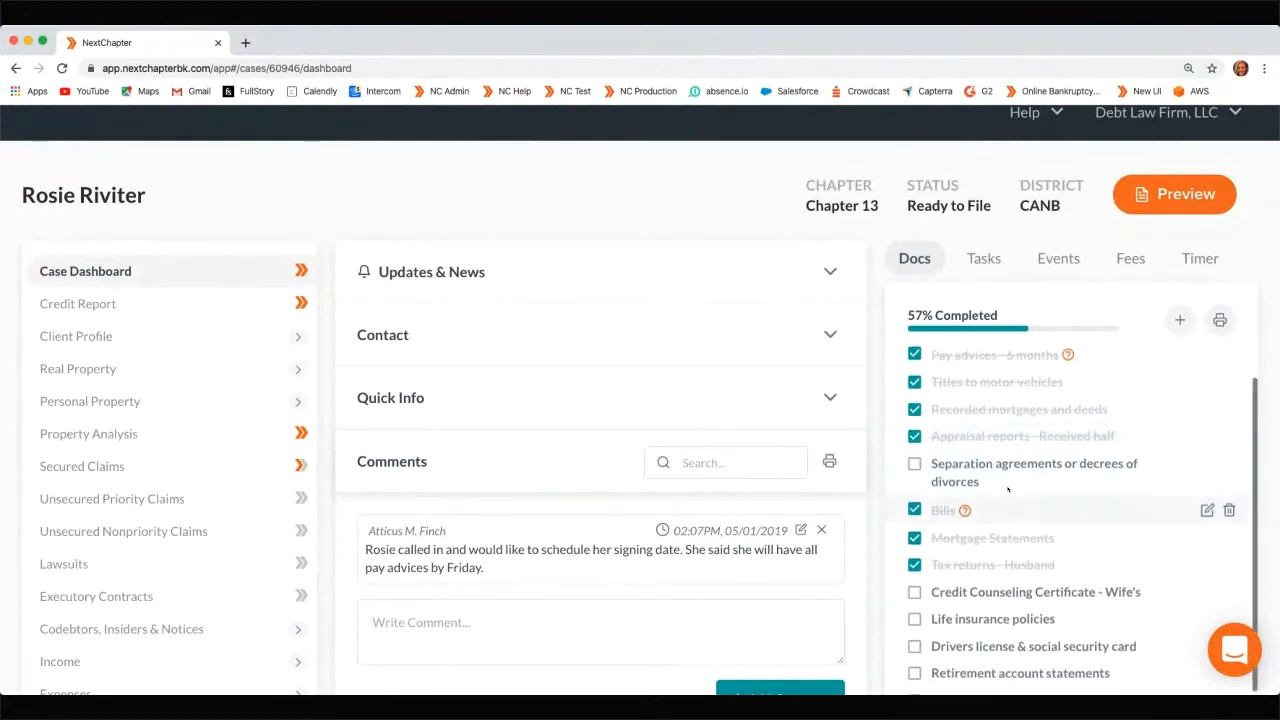
scroll(1008, 489, "up", 1)
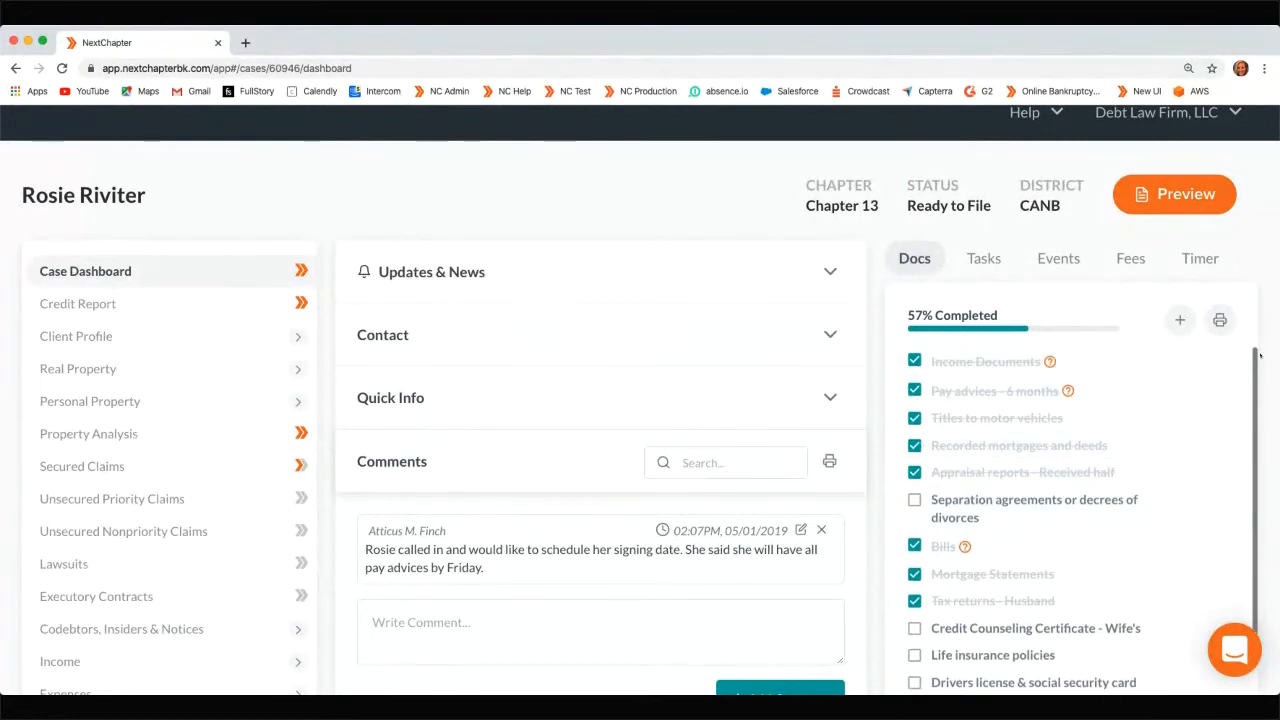
left_click(1219, 321)
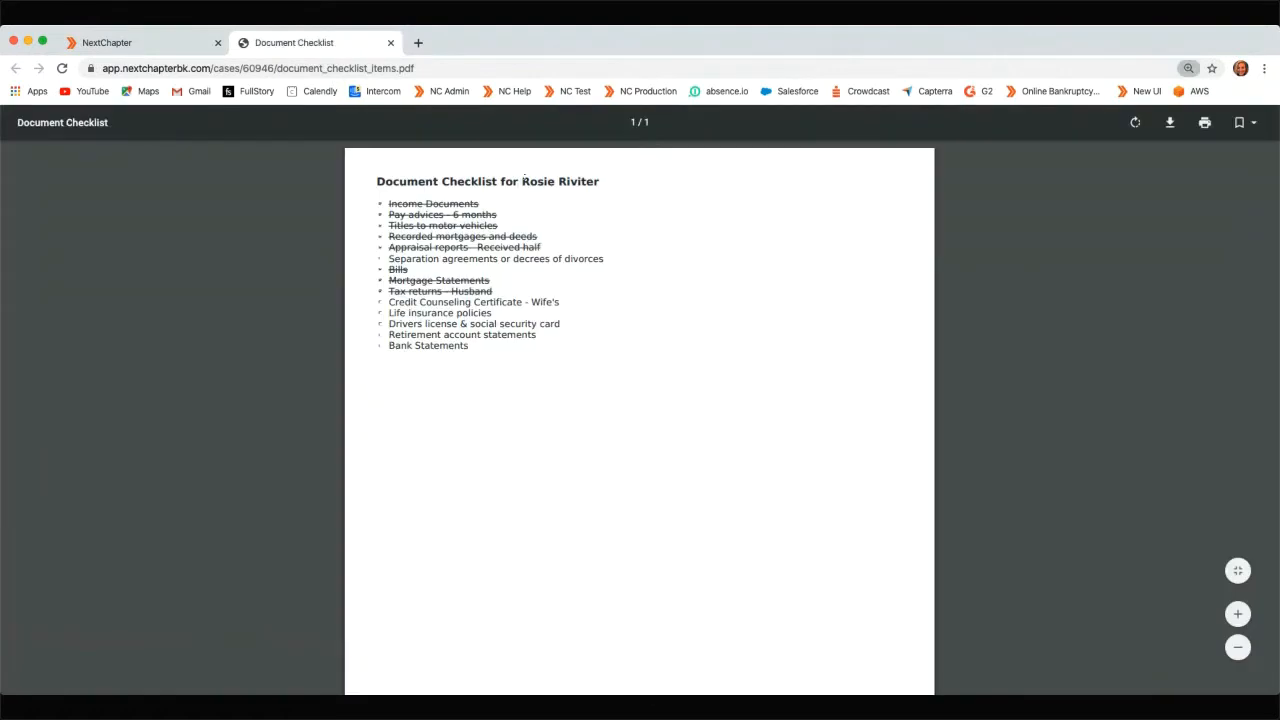
left_click_drag(524, 181, 646, 182)
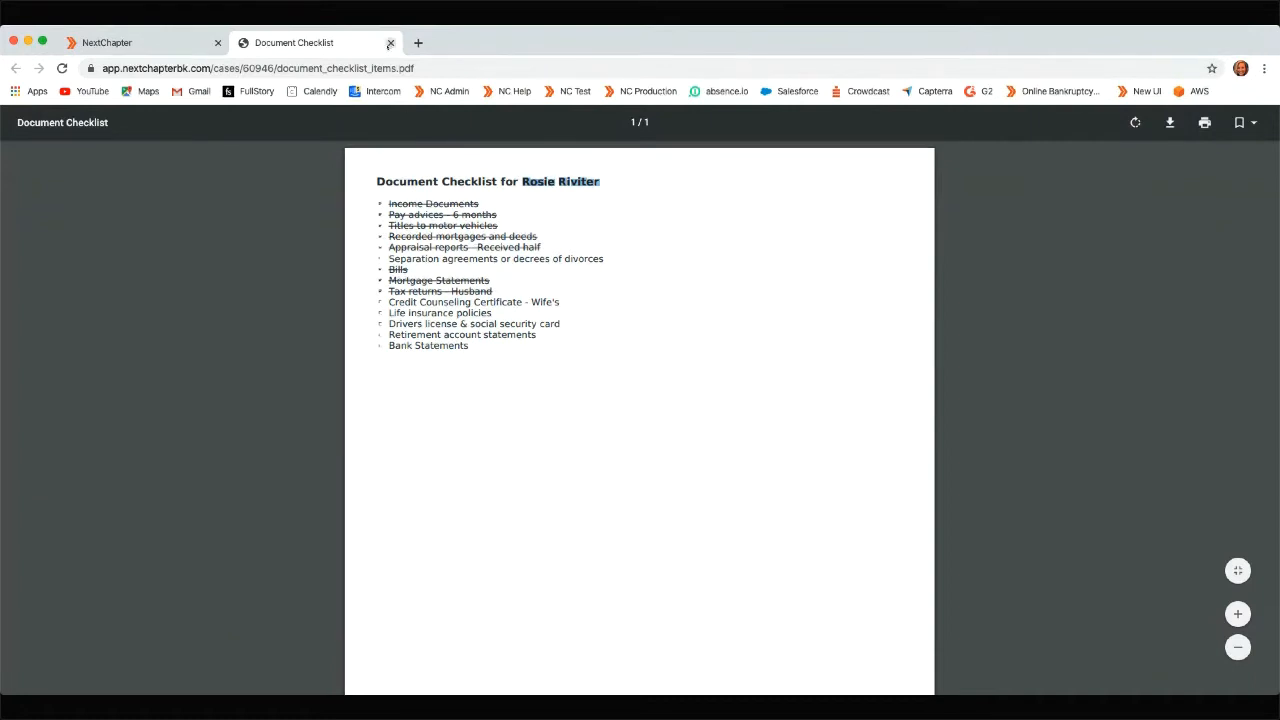
left_click(390, 43)
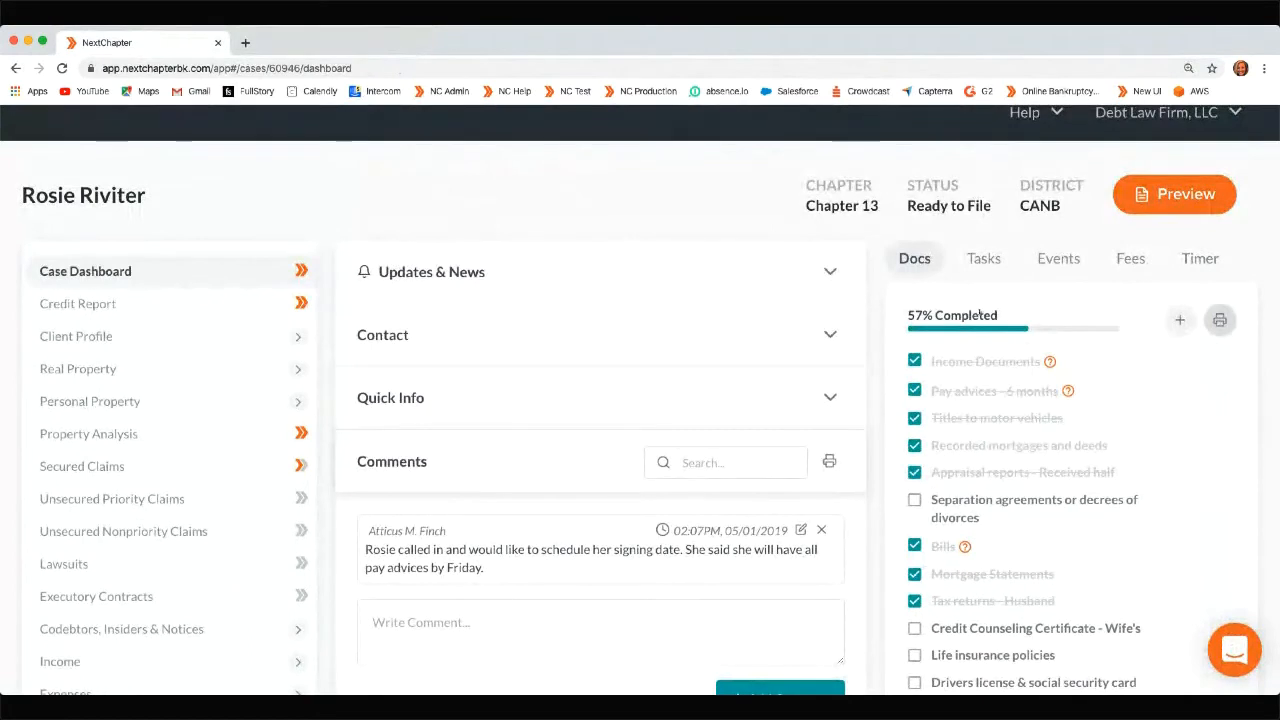
Check off the 'Send Notice of Discharge to debtor(s)' task
left_click(986, 266)
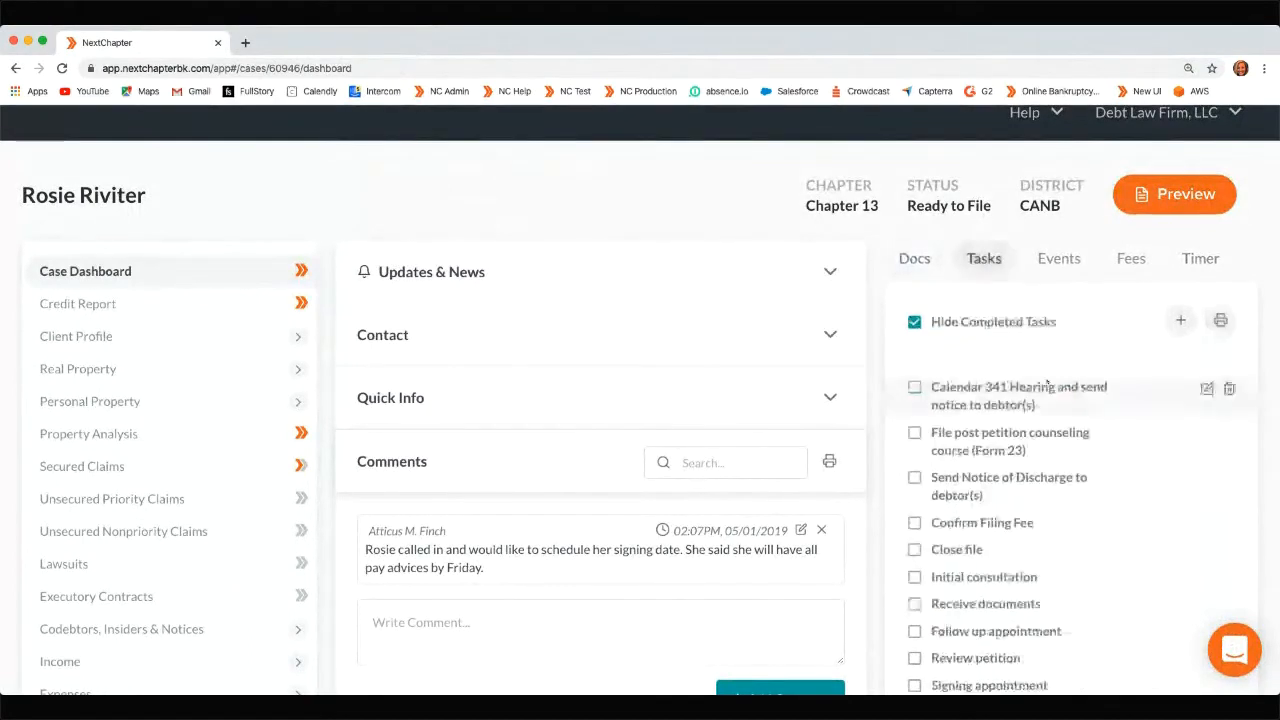
scroll(1024, 380, "down", 1)
scroll(1025, 375, "up", 1)
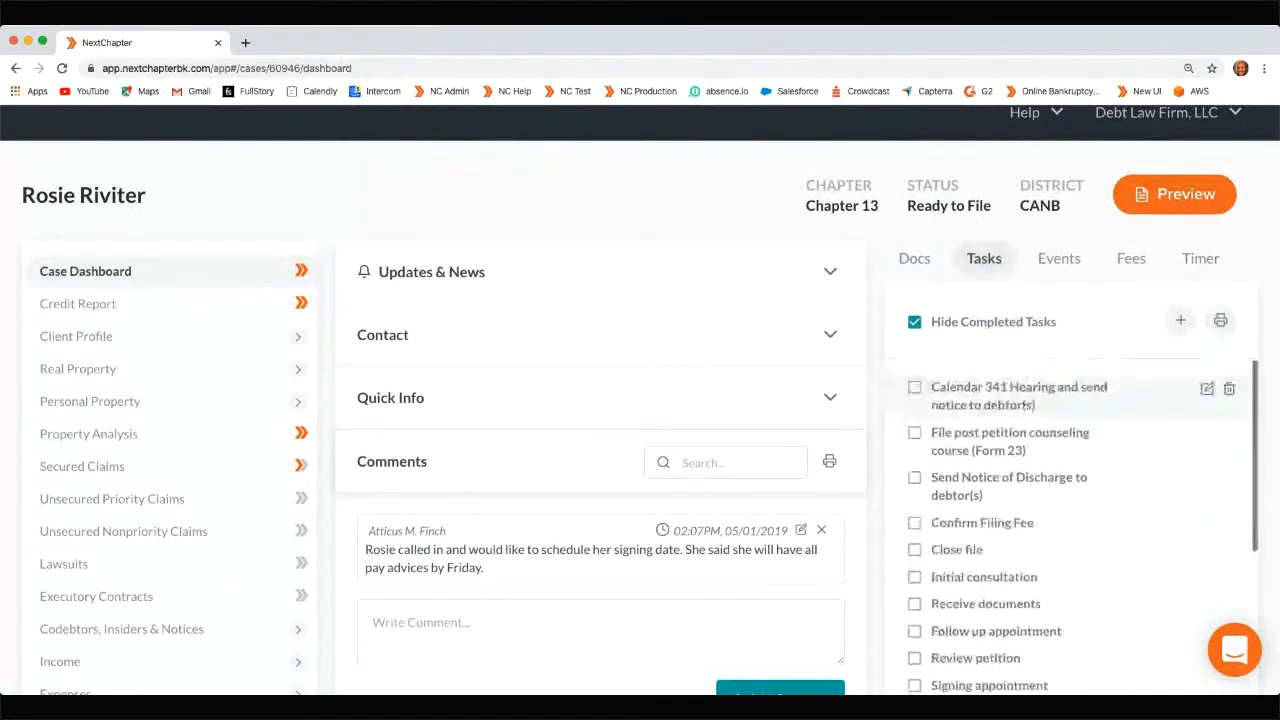
left_click(913, 478)
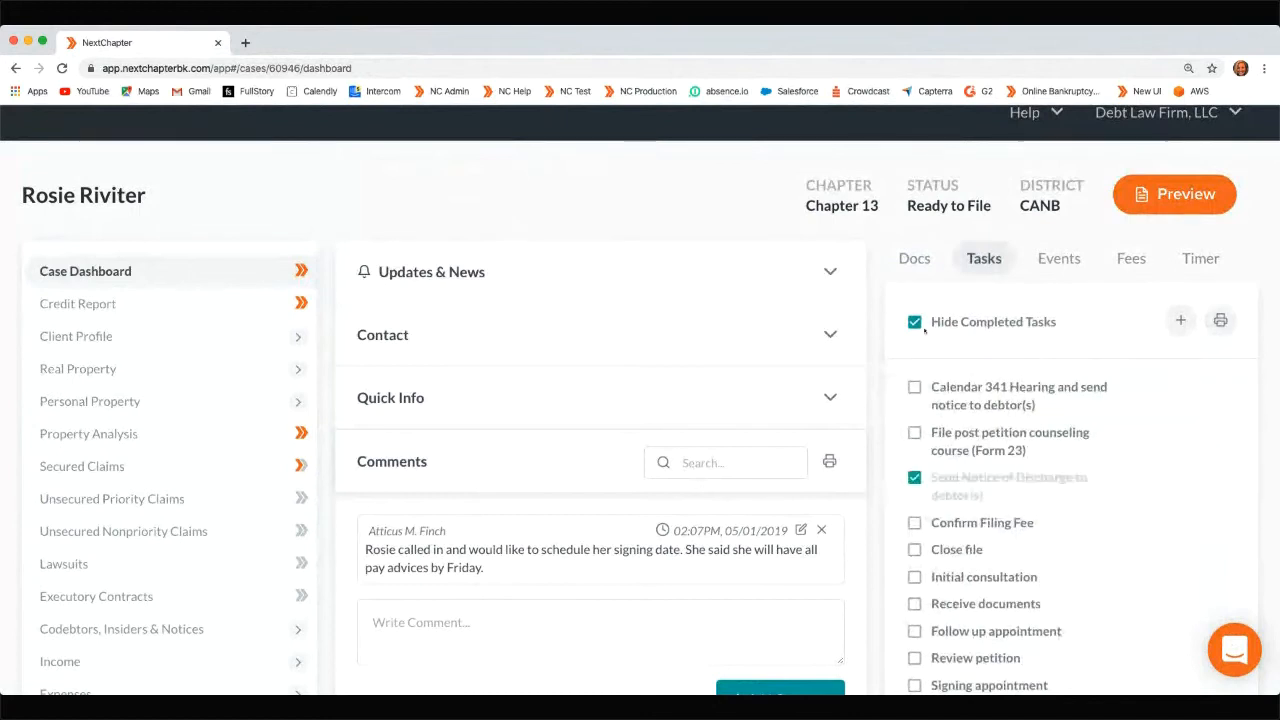
scroll(996, 453, "down", 5)
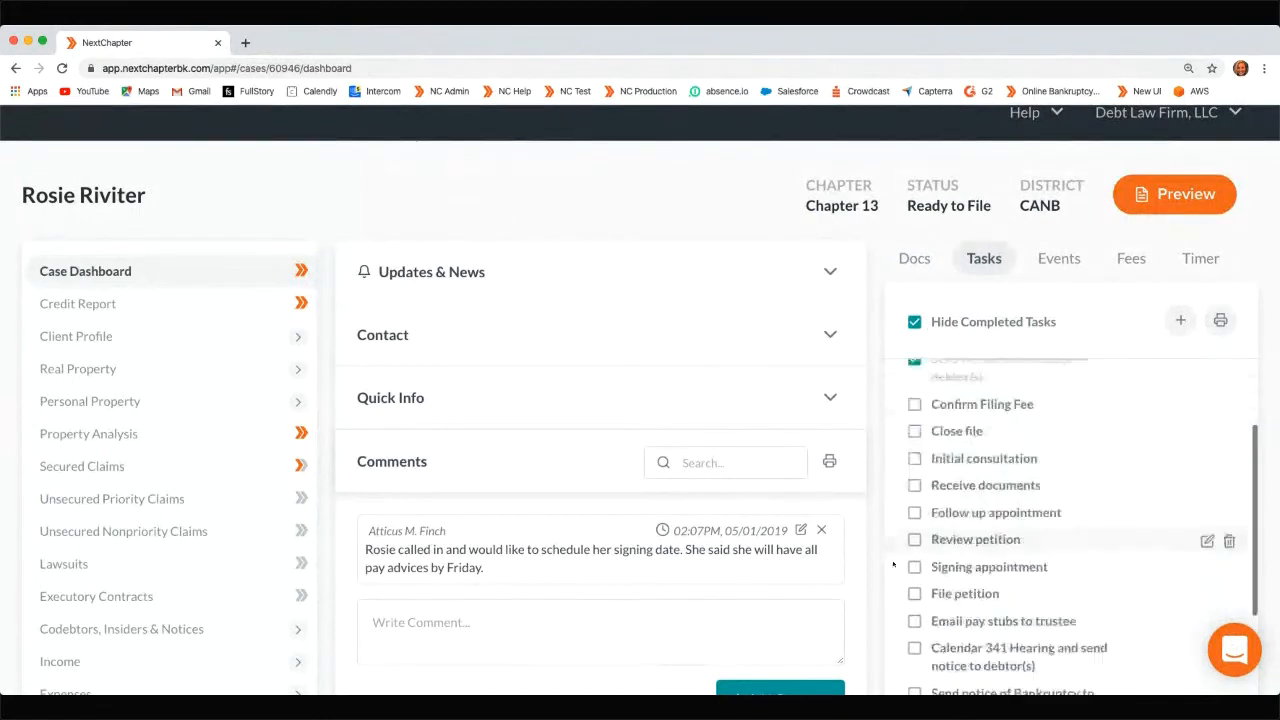
scroll(1040, 485, "up", 3)
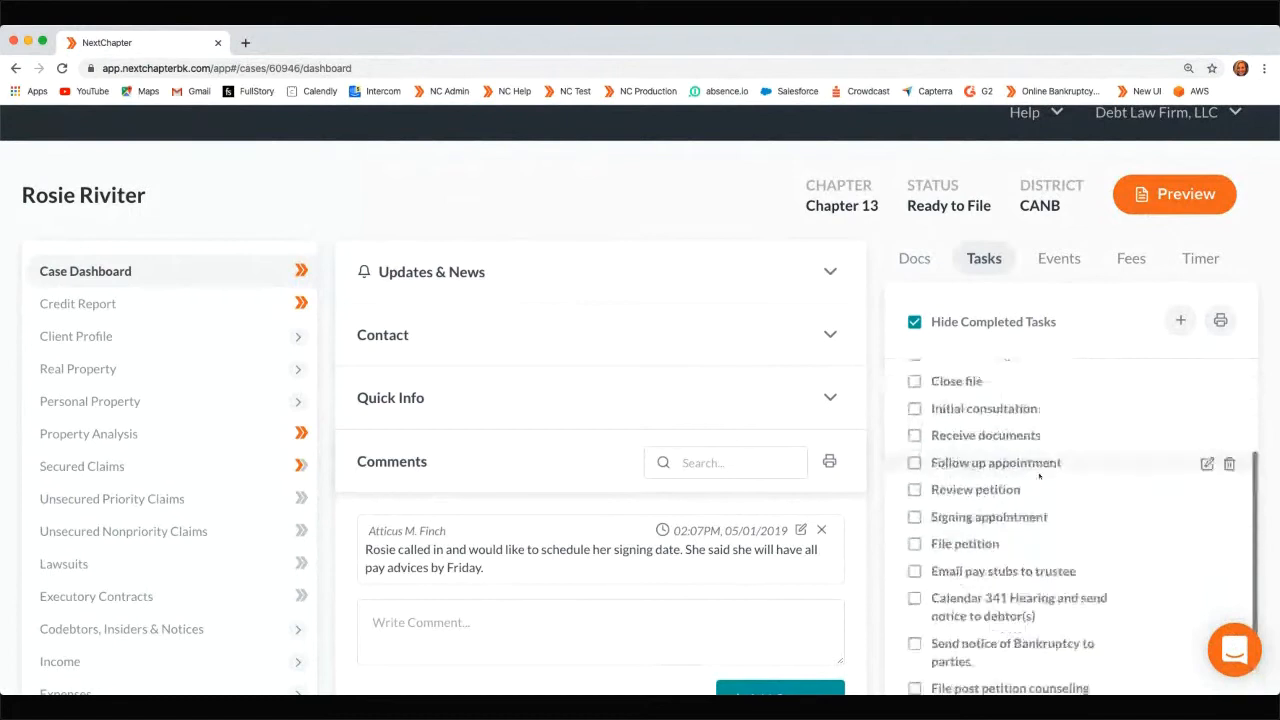
View the case's events, then its fees and payments with the $850.00 balance
left_click(1063, 263)
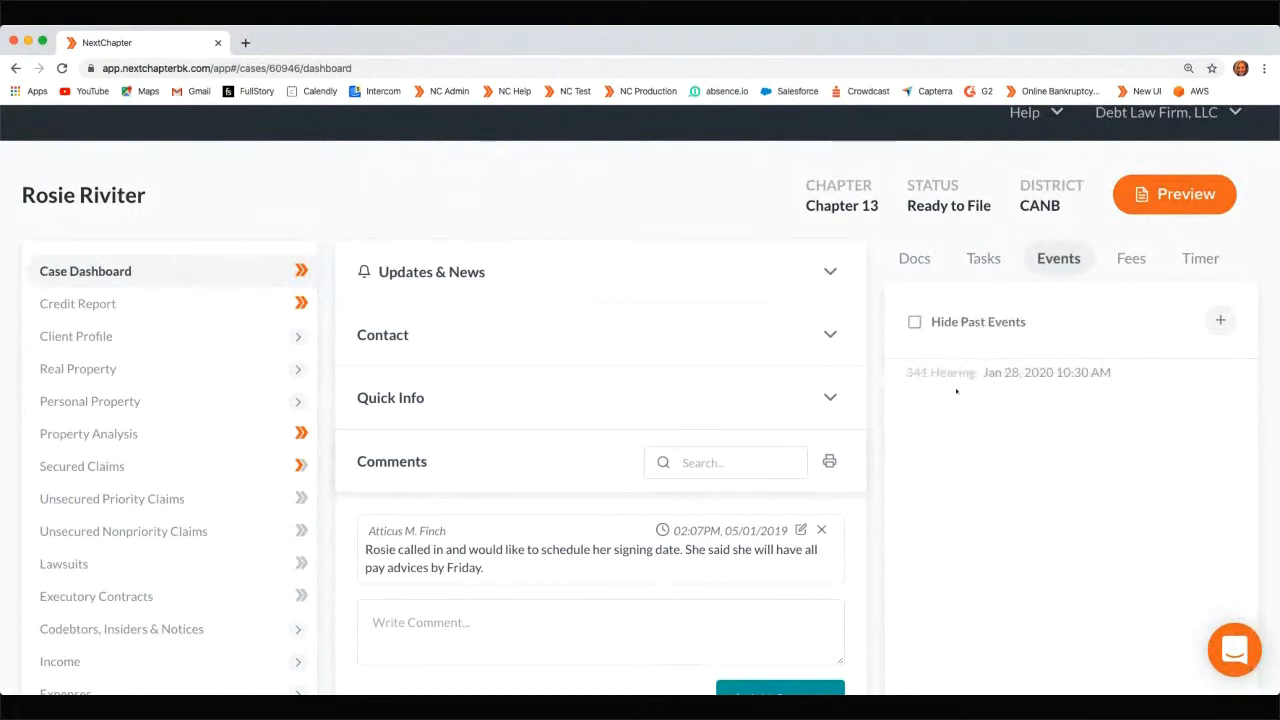
scroll(988, 365, "down", 2)
scroll(988, 365, "up", 1)
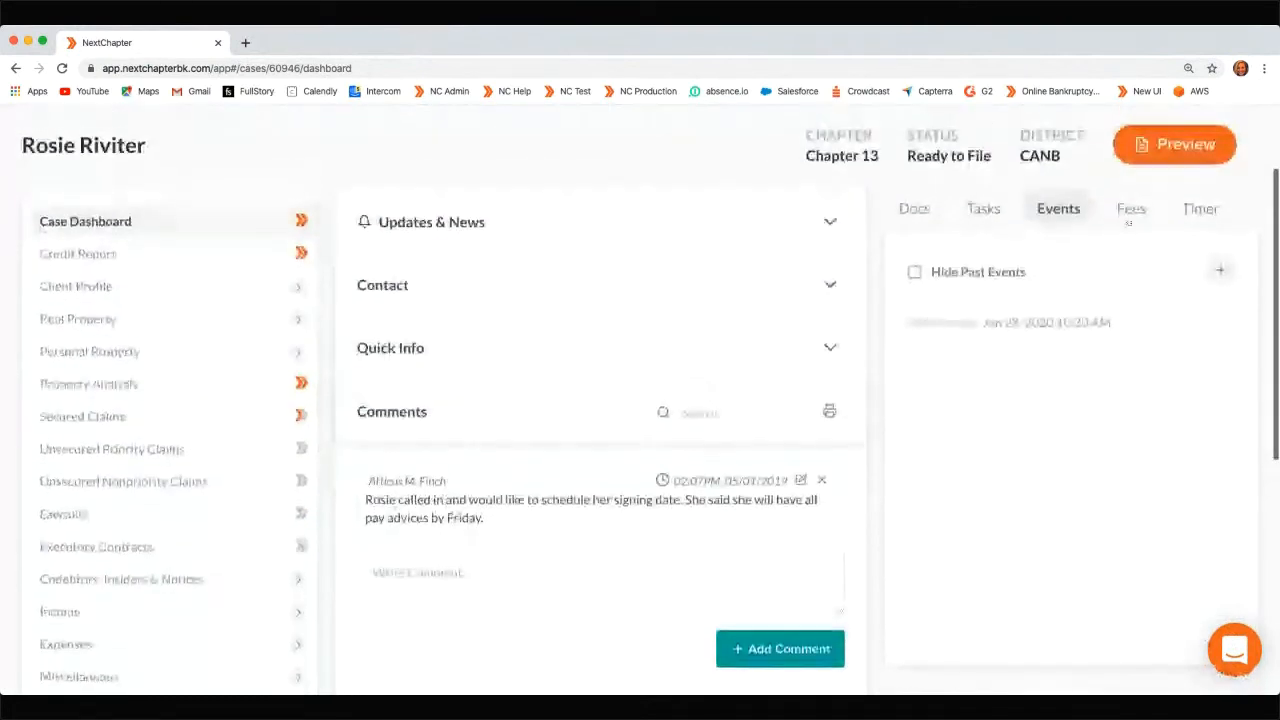
left_click(1130, 210)
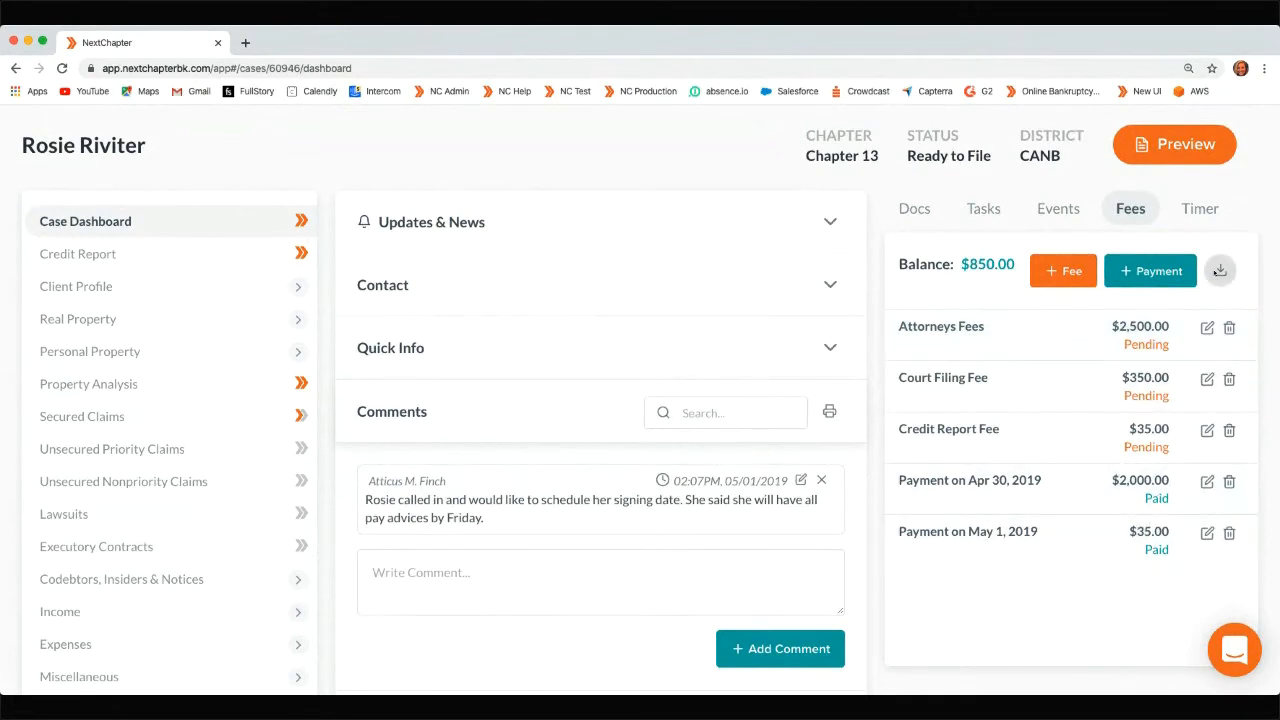
Review the Fee/Payment Receipt showing $850.00 balance, close it, and show the 25h 19m Timer
left_click(1220, 270)
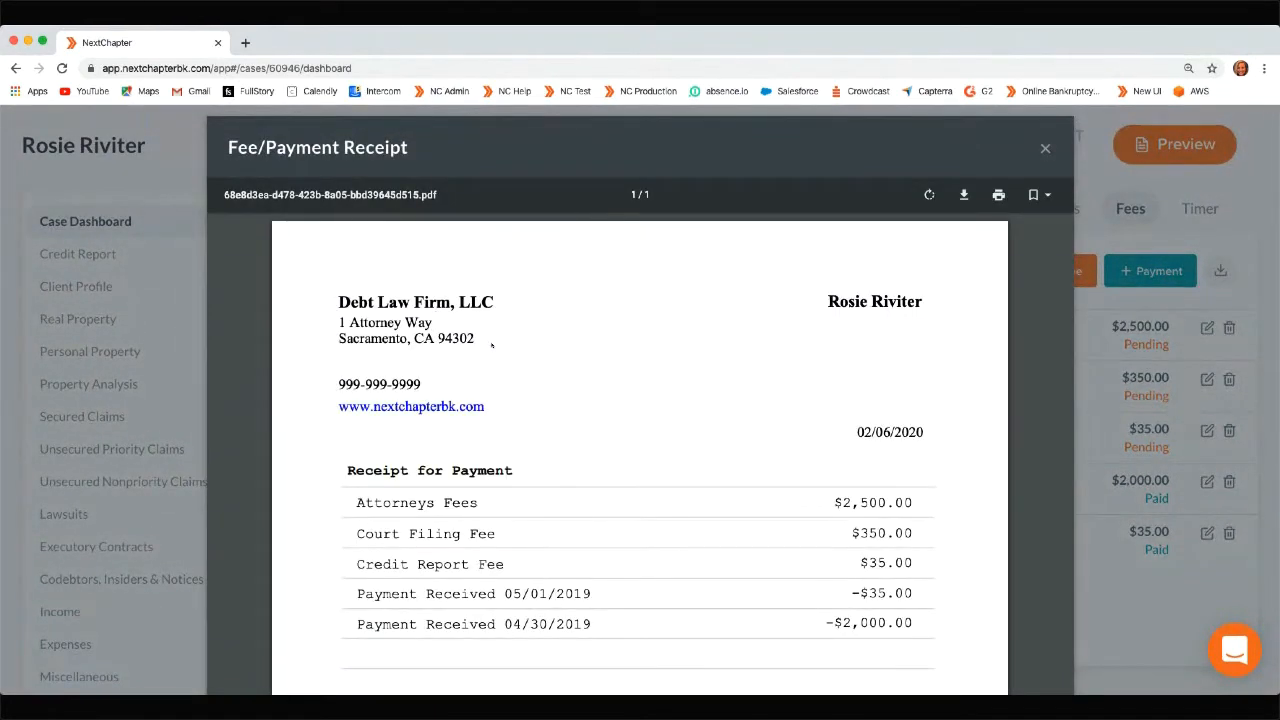
scroll(865, 420, "down", 5)
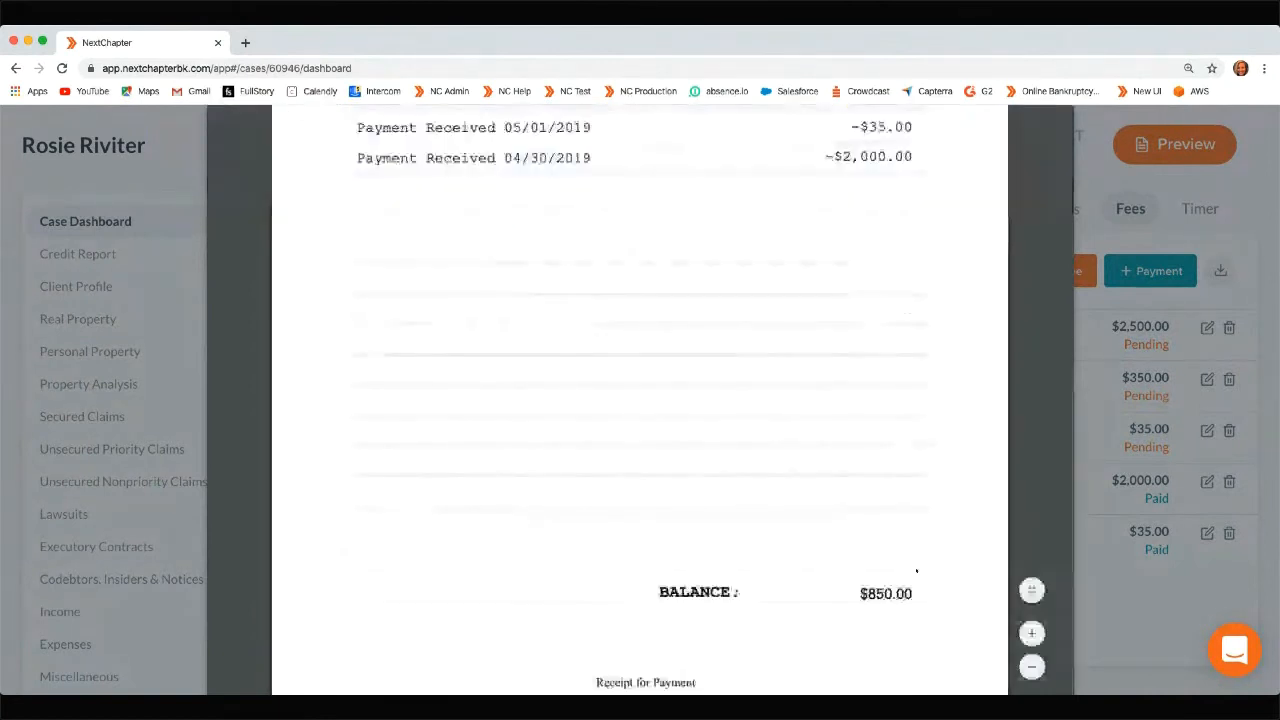
scroll(898, 384, "up", 3)
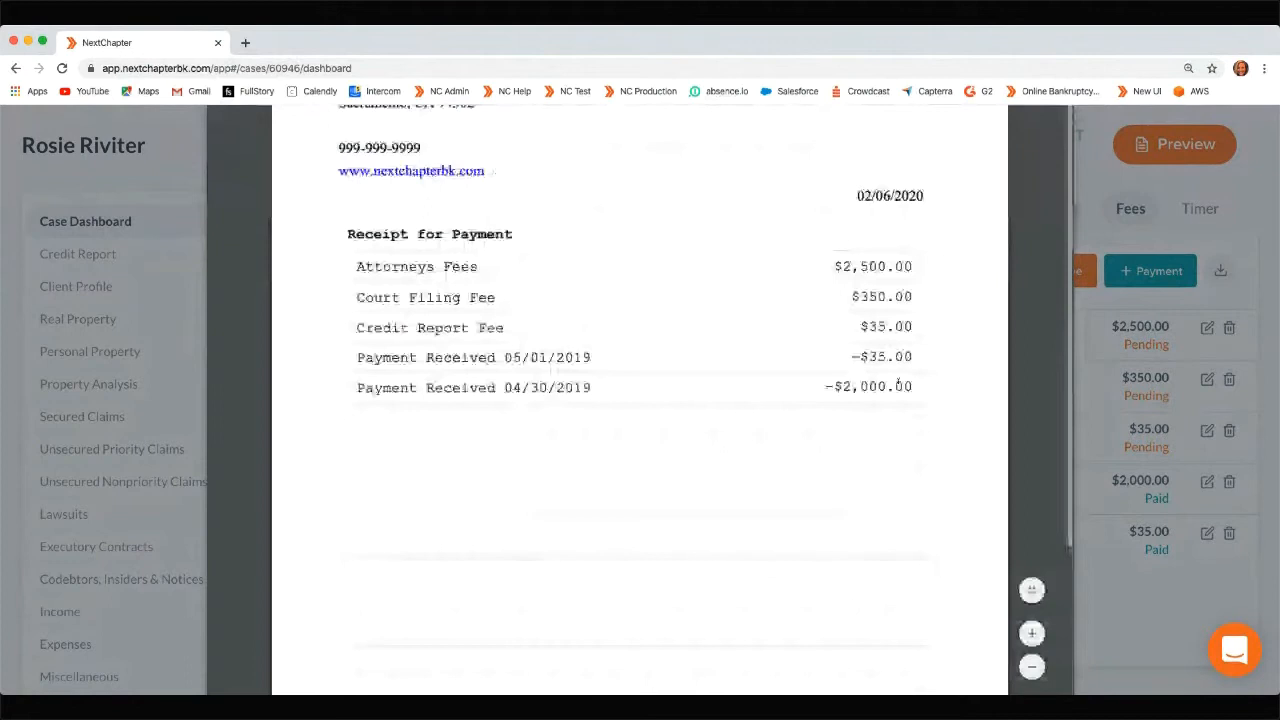
key("Escape")
left_click(1200, 209)
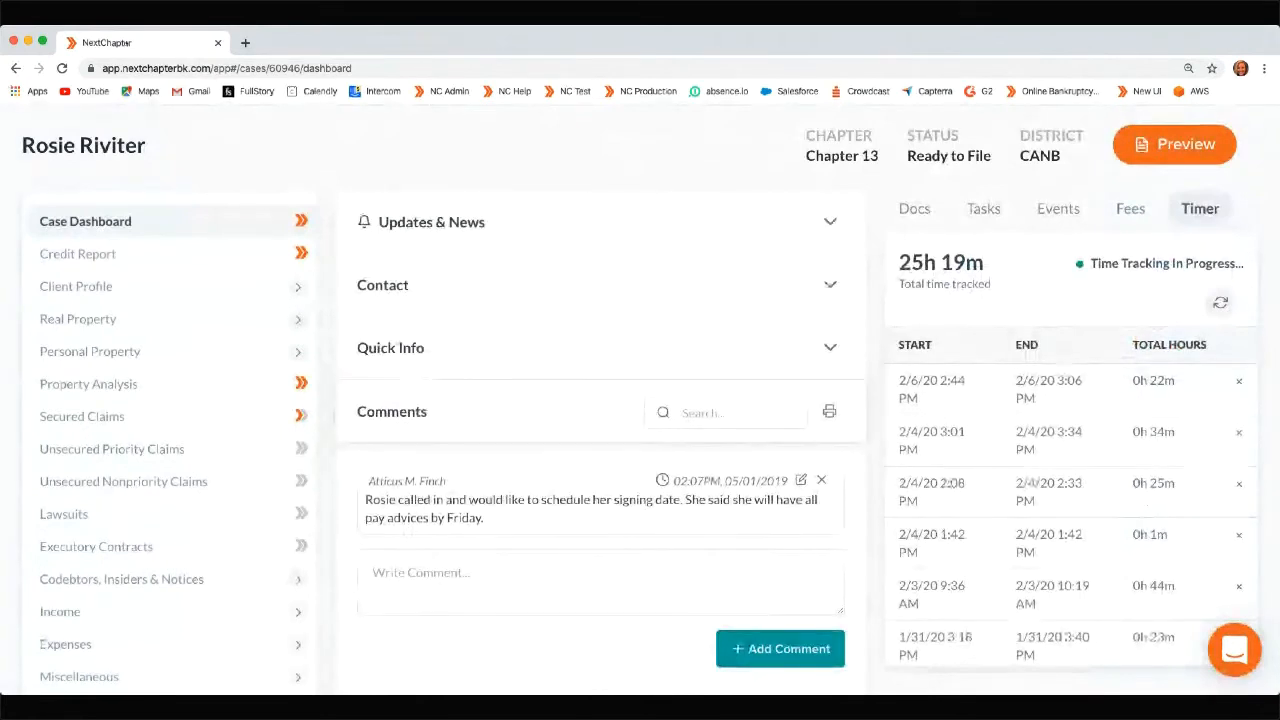
left_click(357, 67)
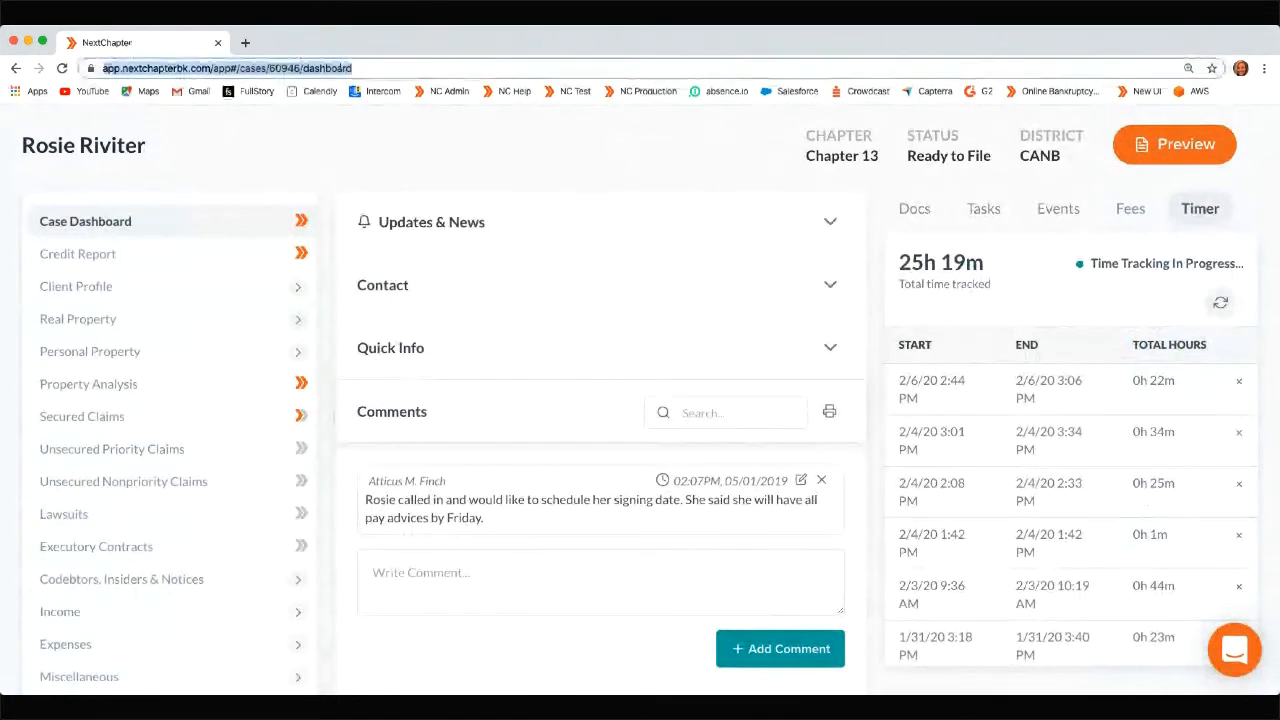
scroll(1110, 385, "down", 5)
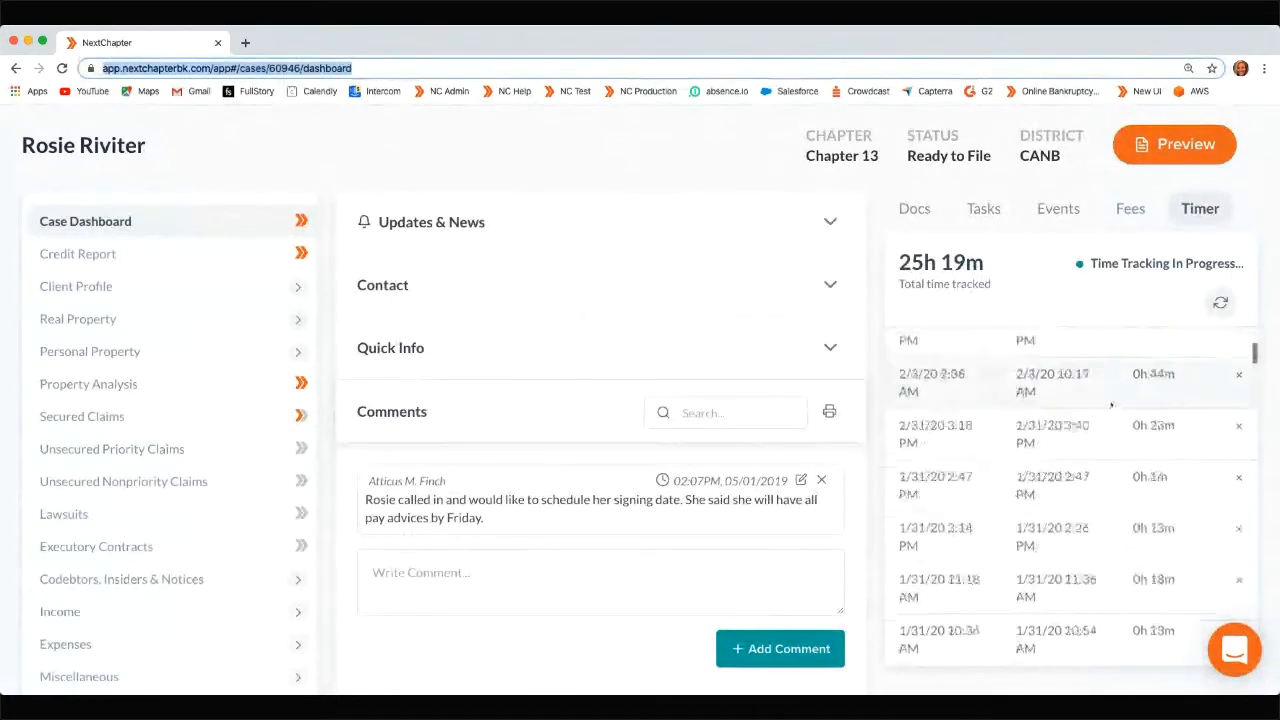
scroll(1090, 410, "up", 5)
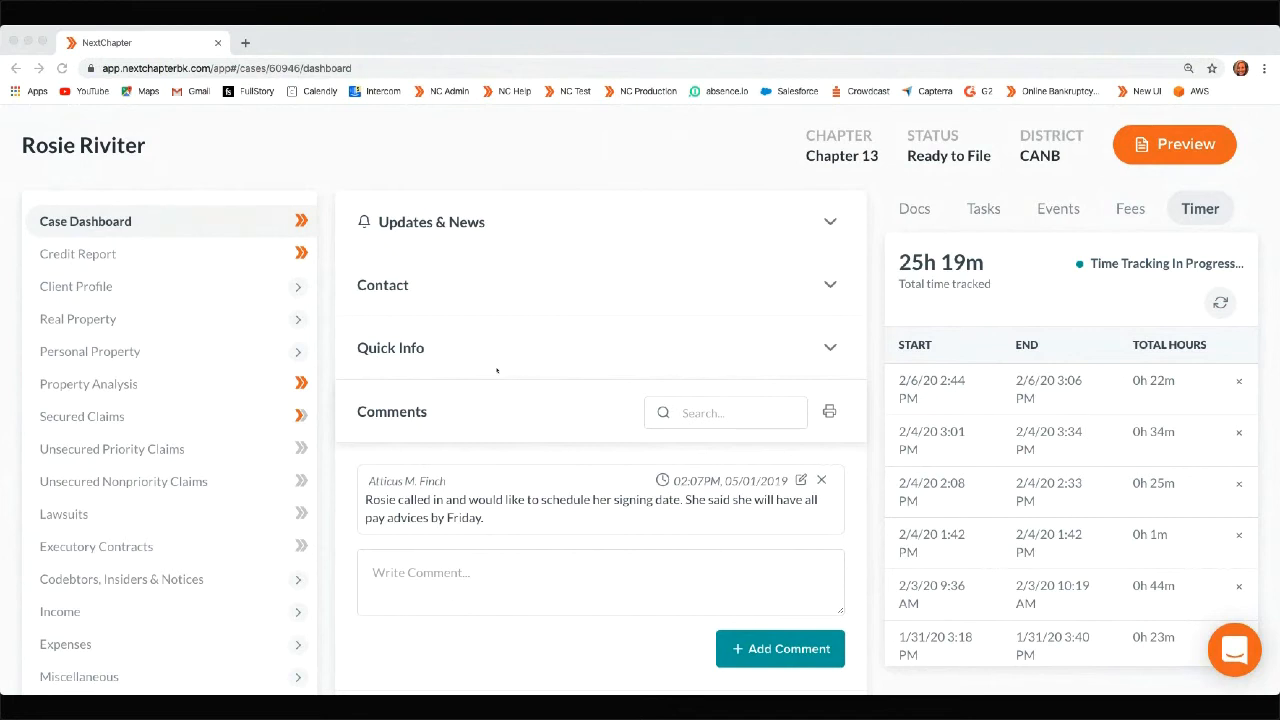
Expand Quick Info and review its fields: IC Date 5/3/2019, Signing Date 5/15/2019, Post Filing Review 5/27/2019
left_click(462, 348)
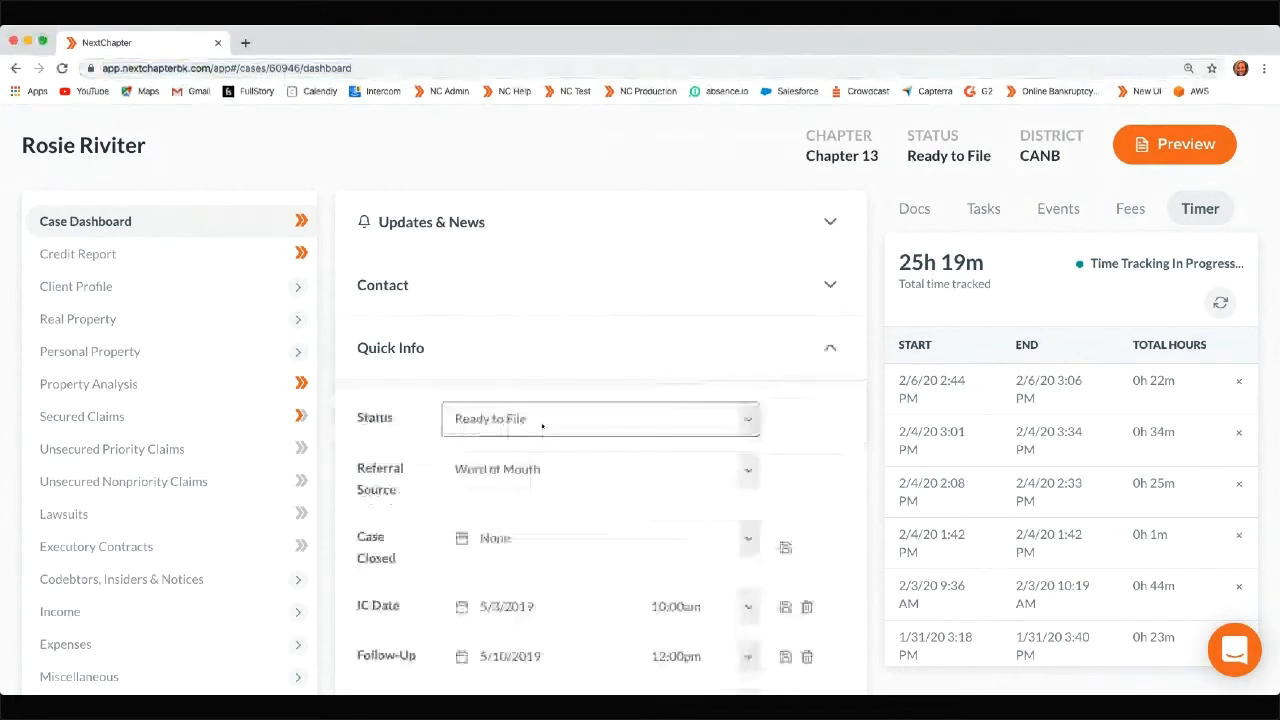
scroll(542, 426, "down", 1)
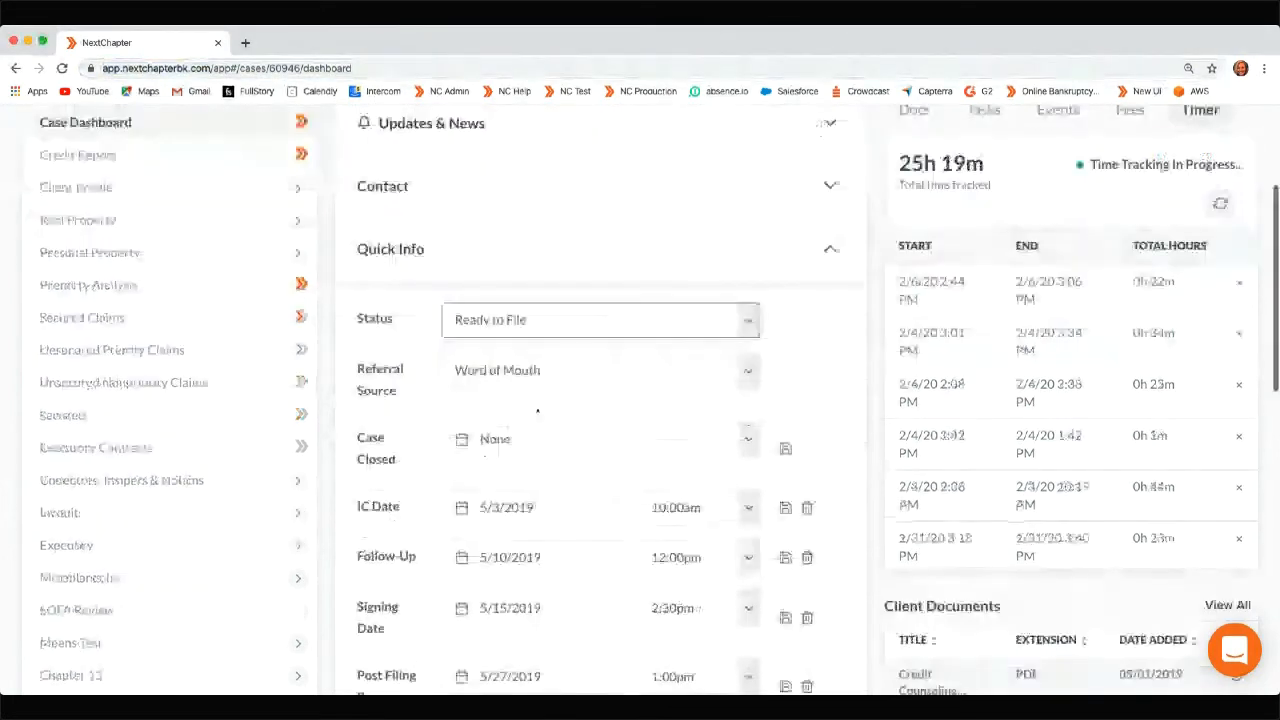
scroll(537, 410, "down", 2)
scroll(609, 426, "down", 2)
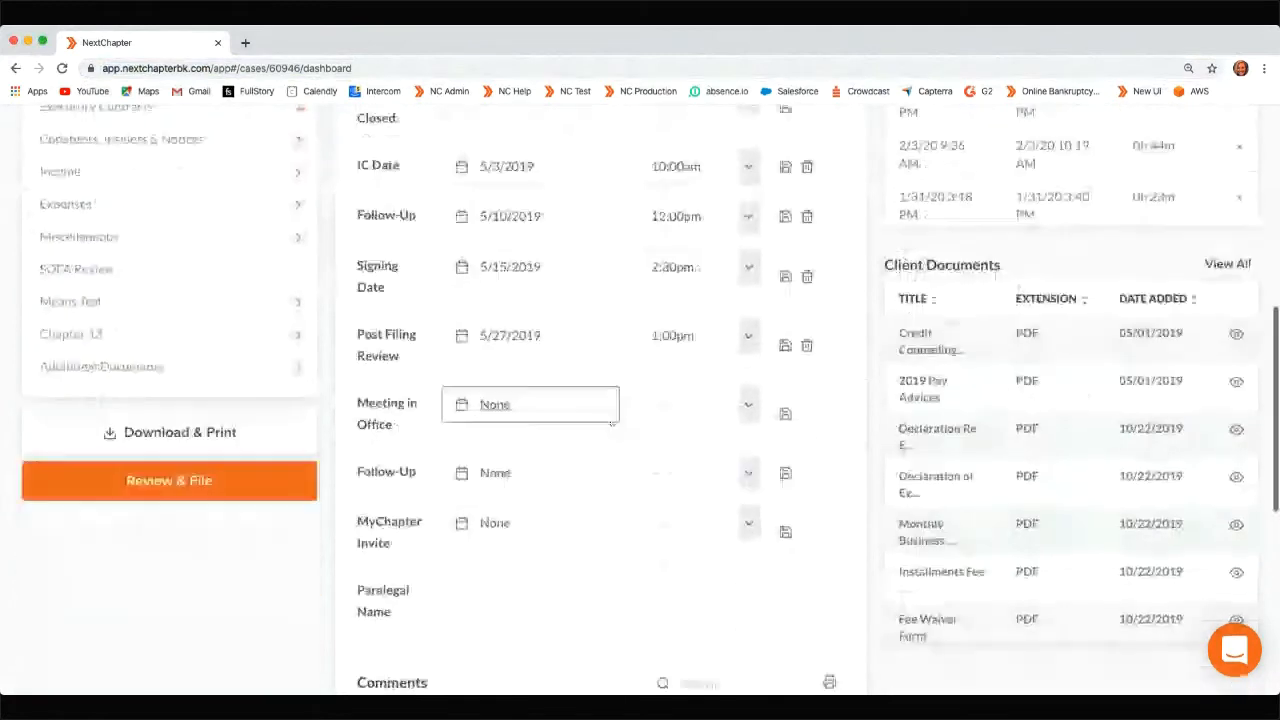
scroll(612, 424, "down", 1)
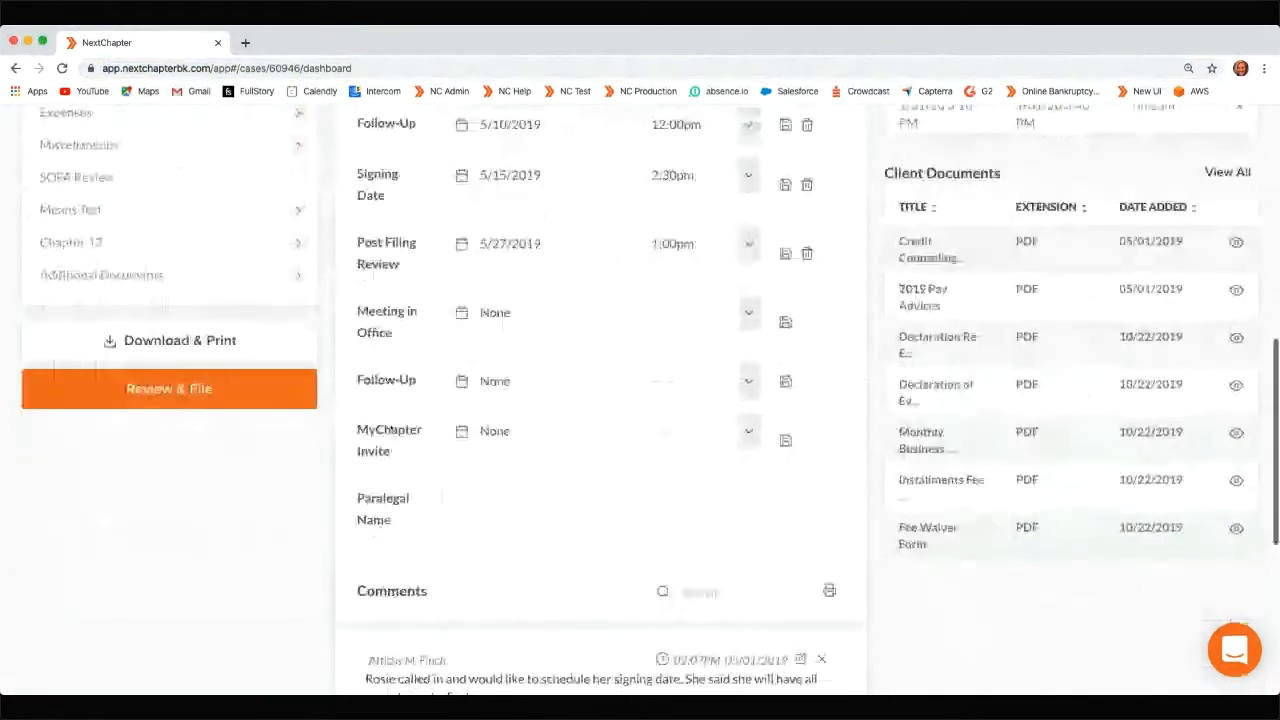
scroll(410, 418, "up", 1)
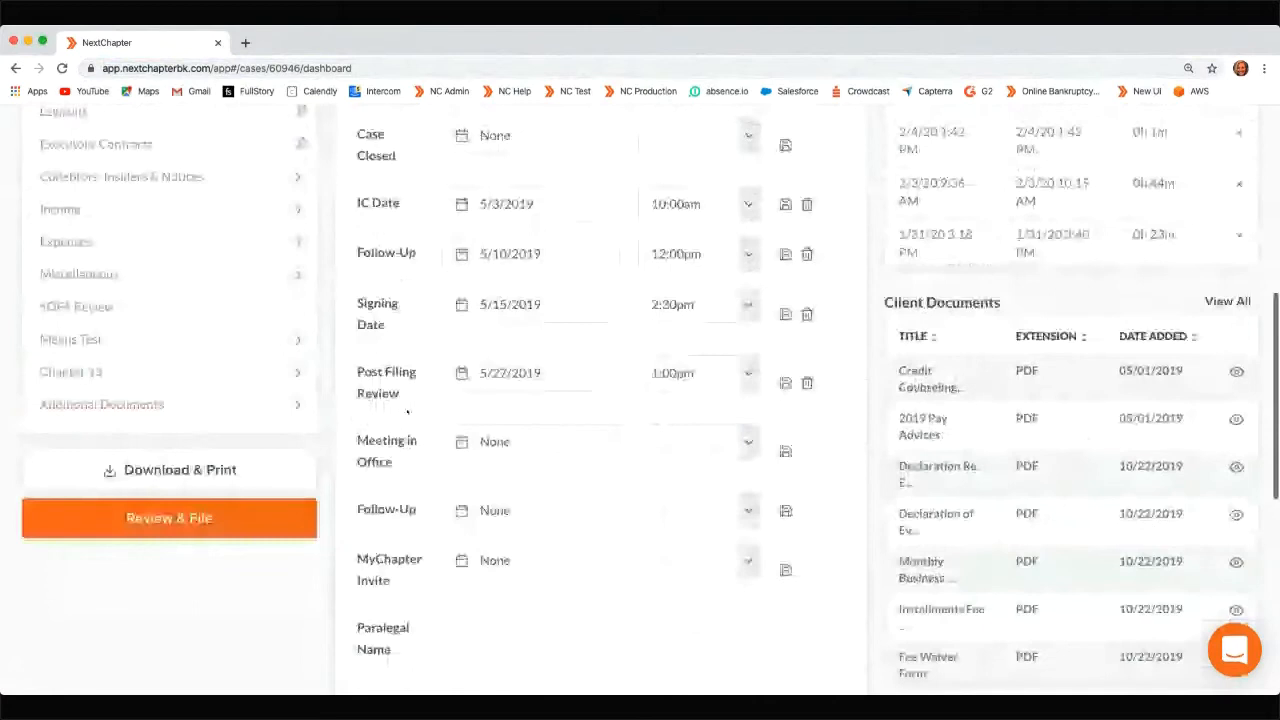
scroll(427, 280, "up", 1)
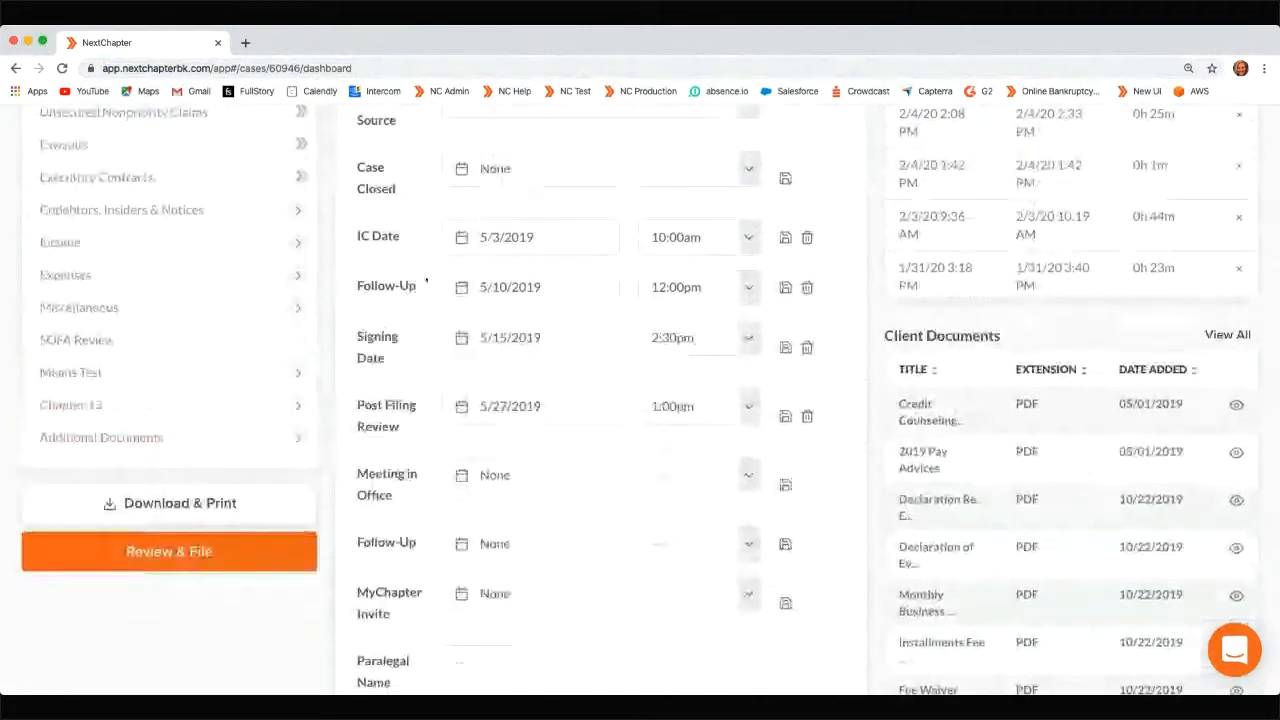
scroll(427, 281, "up", 2)
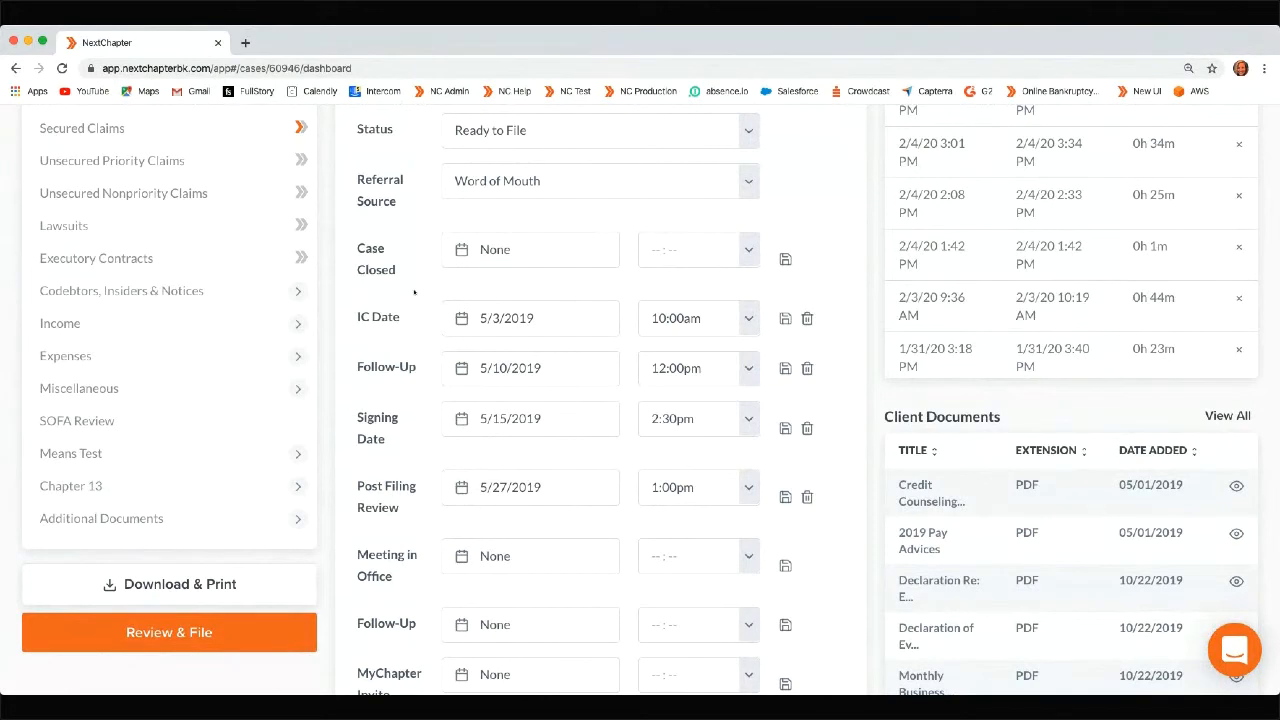
scroll(414, 291, "down", 2)
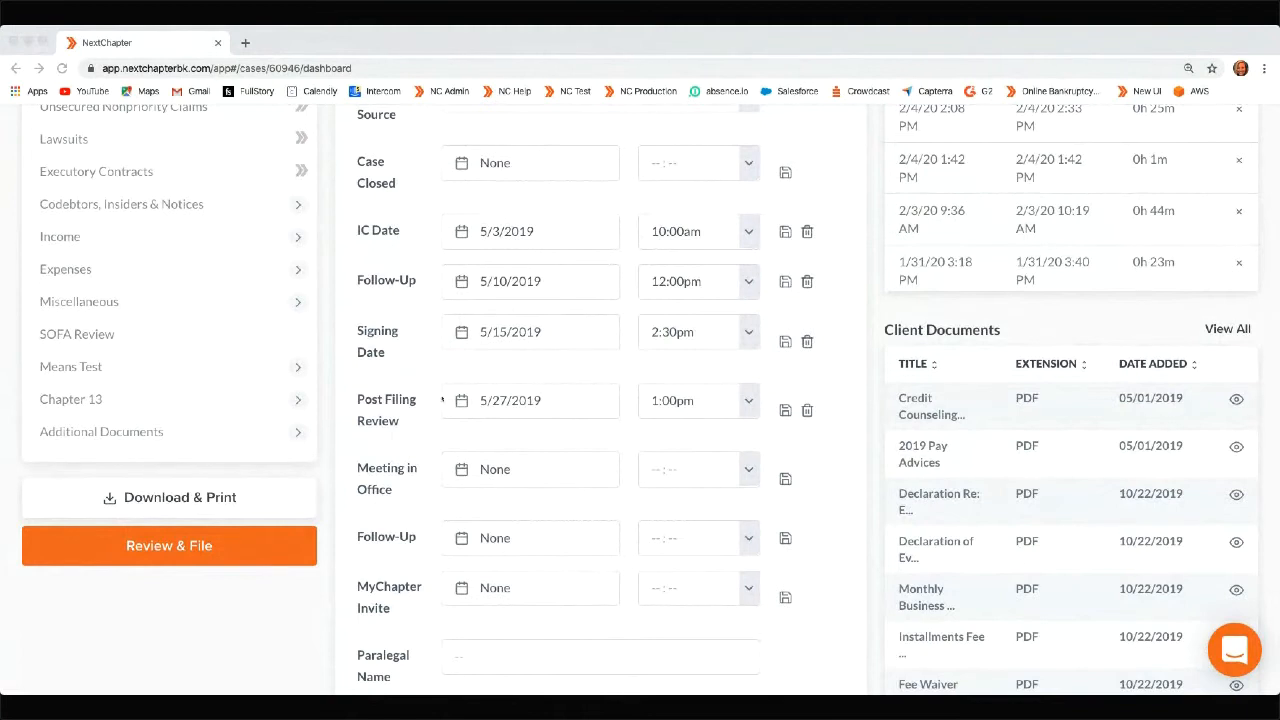
left_click(370, 347)
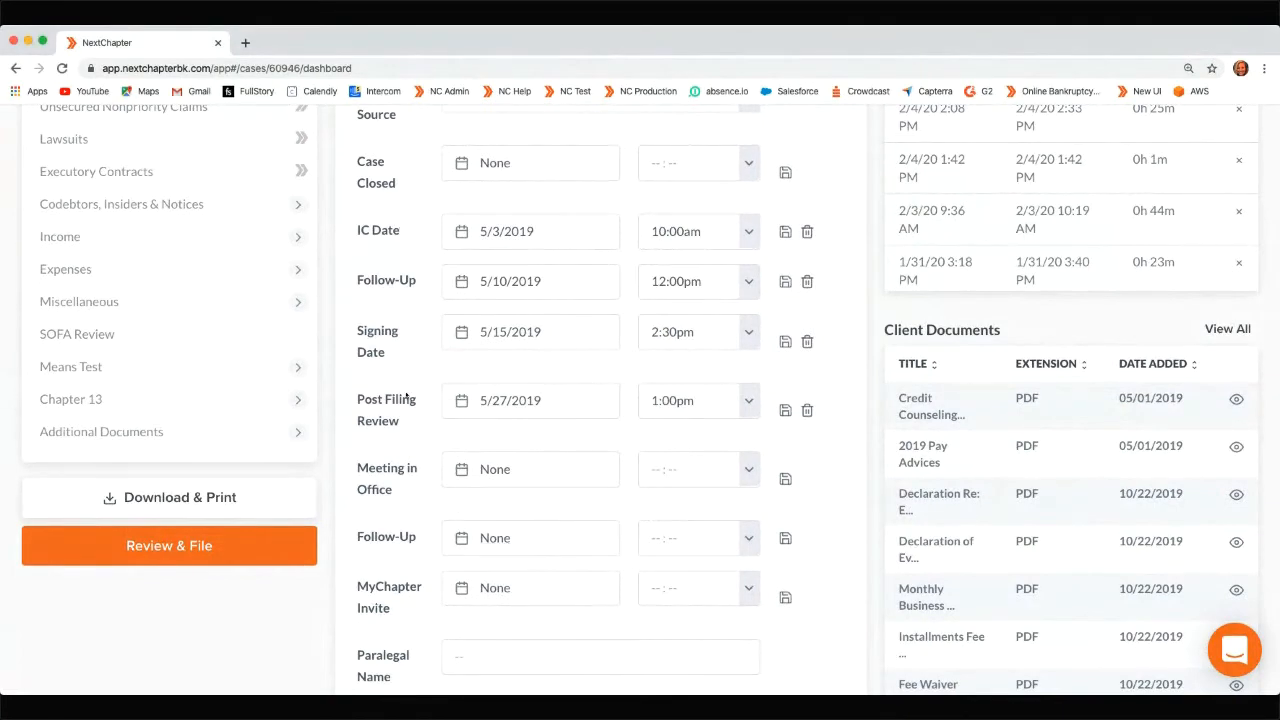
scroll(405, 397, "up", 5)
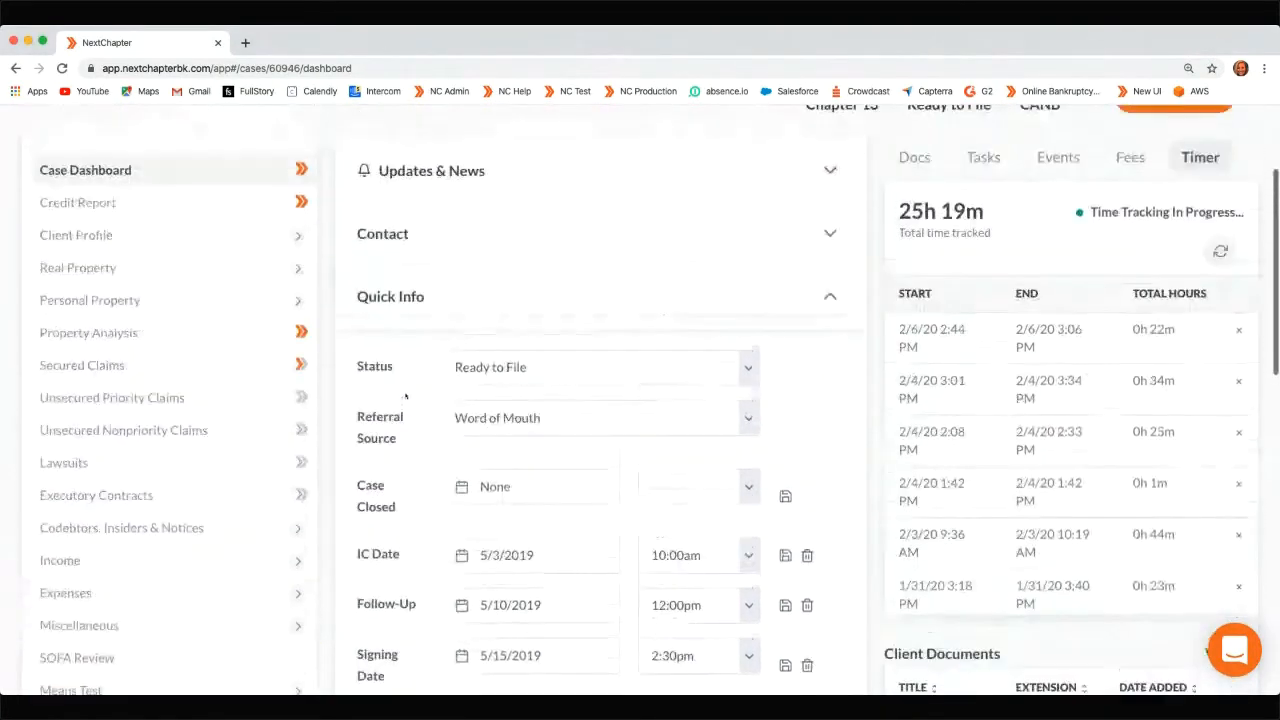
scroll(405, 397, "up", 3)
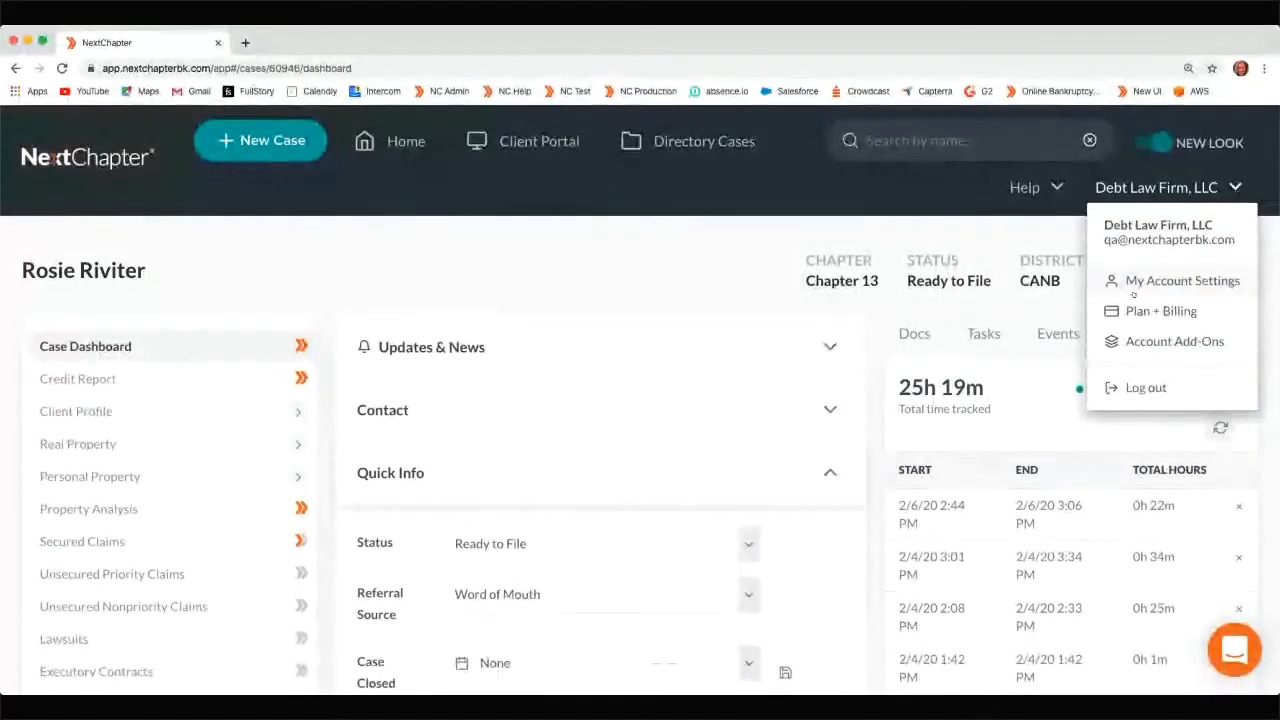
left_click(1118, 280)
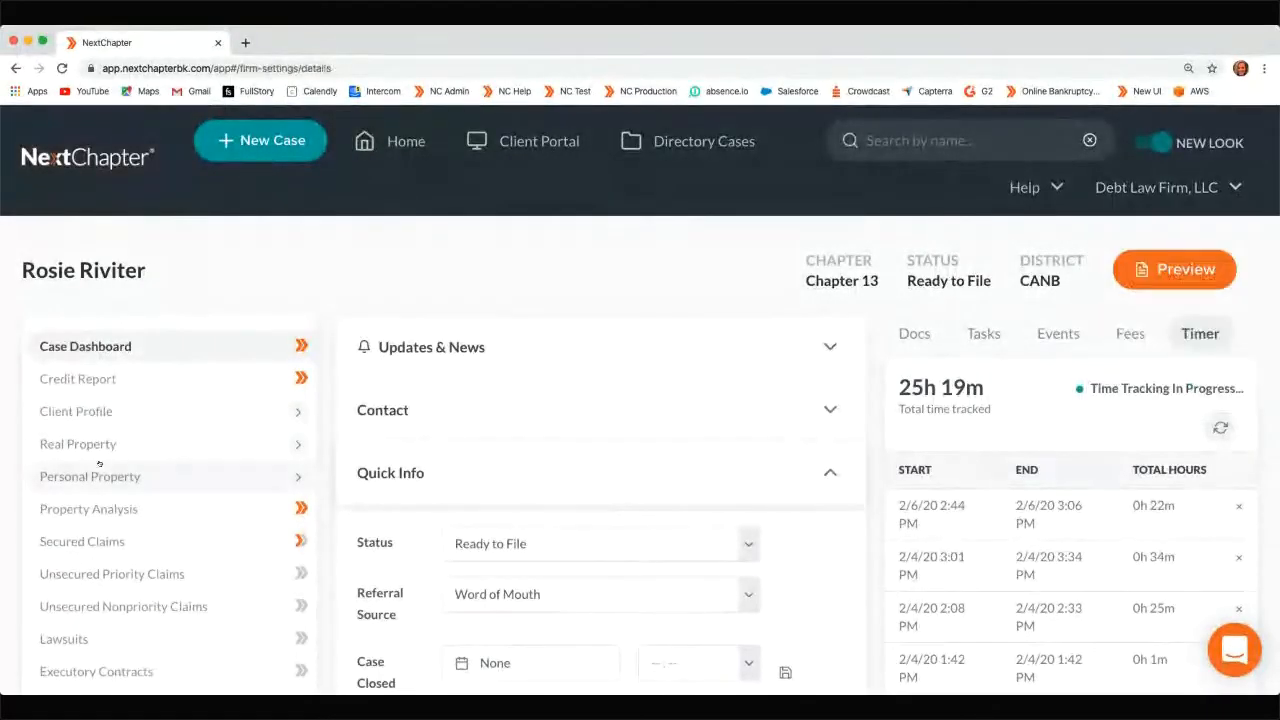
scroll(123, 458, "down", 5)
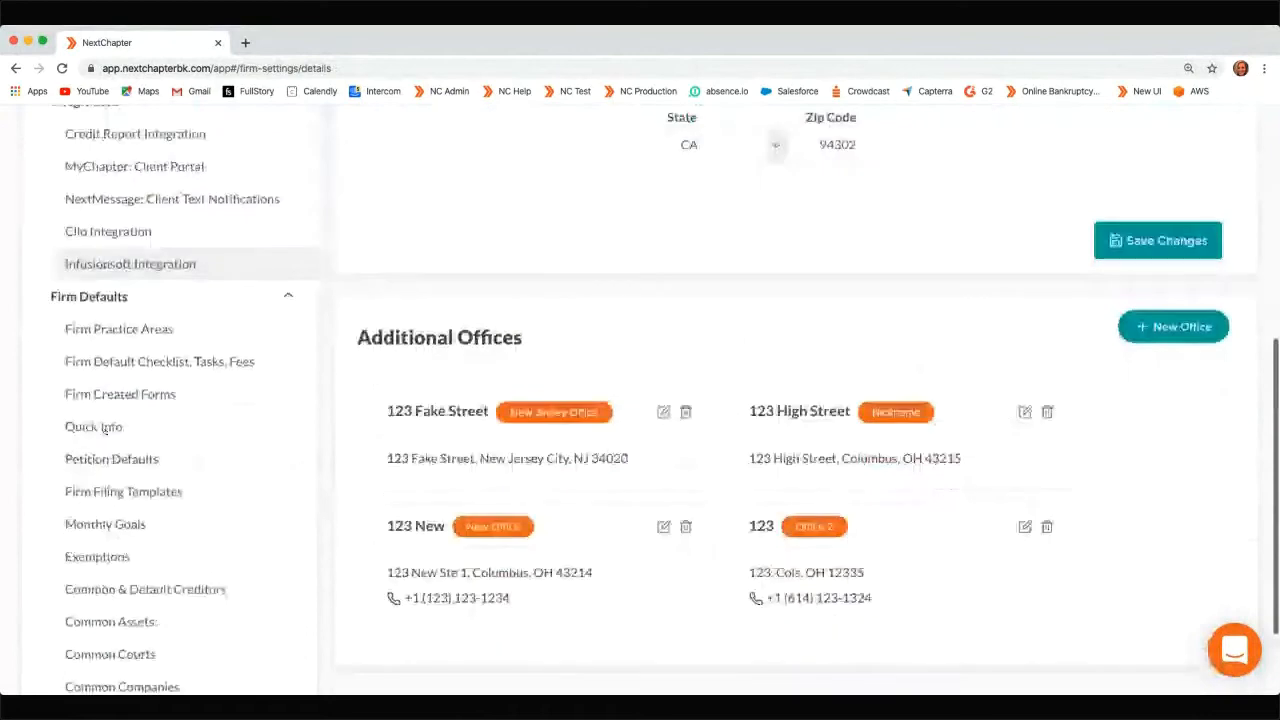
left_click(100, 426)
left_click(585, 346)
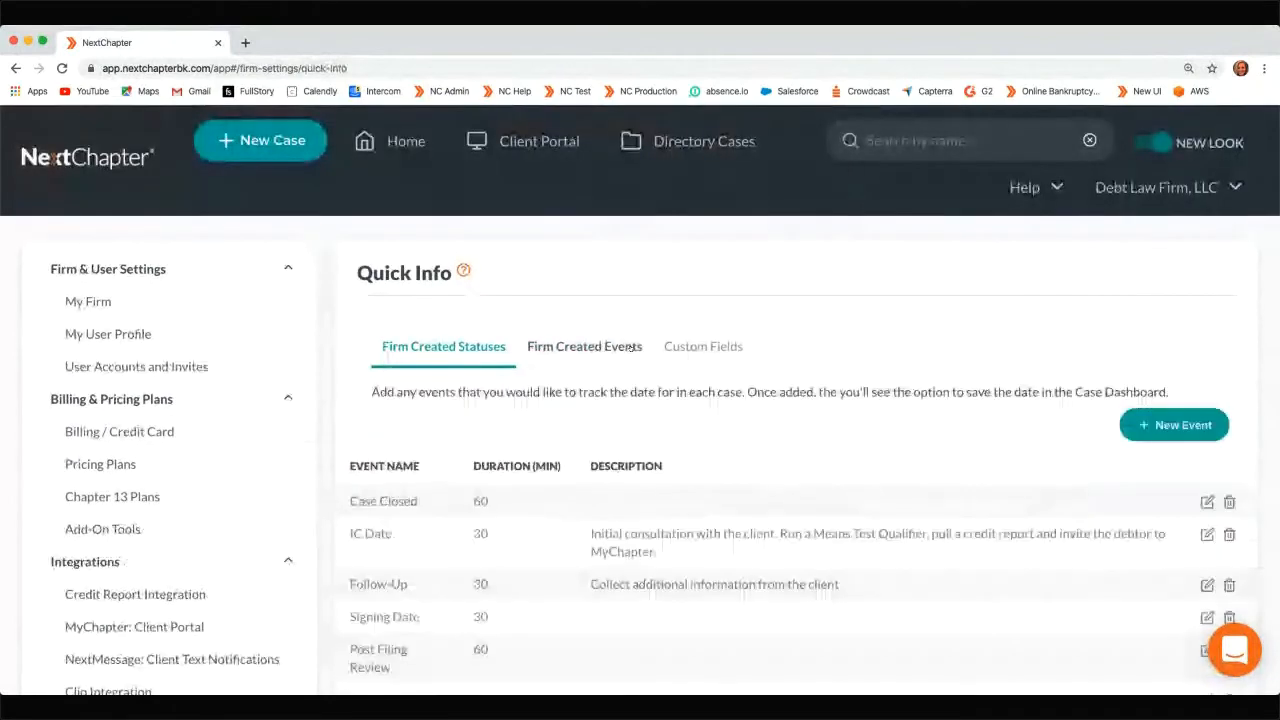
scroll(615, 408, "down", 3)
scroll(570, 340, "down", 1)
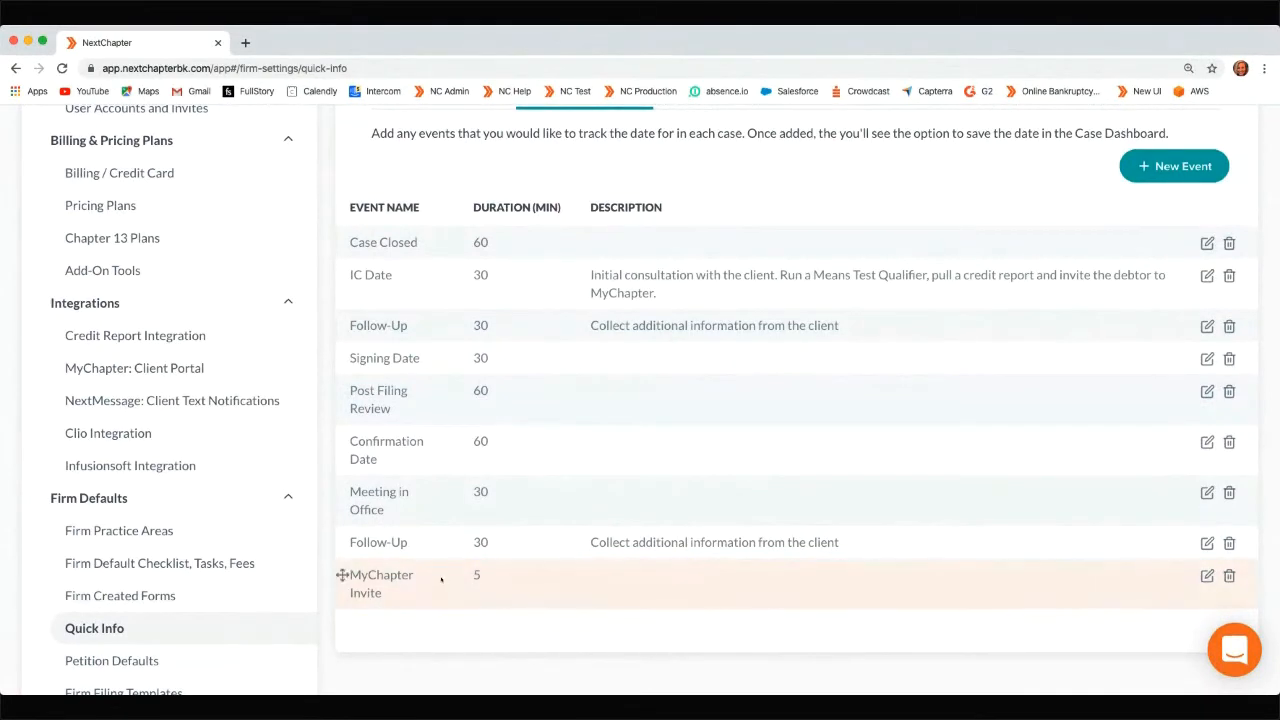
scroll(442, 575, "up", 5)
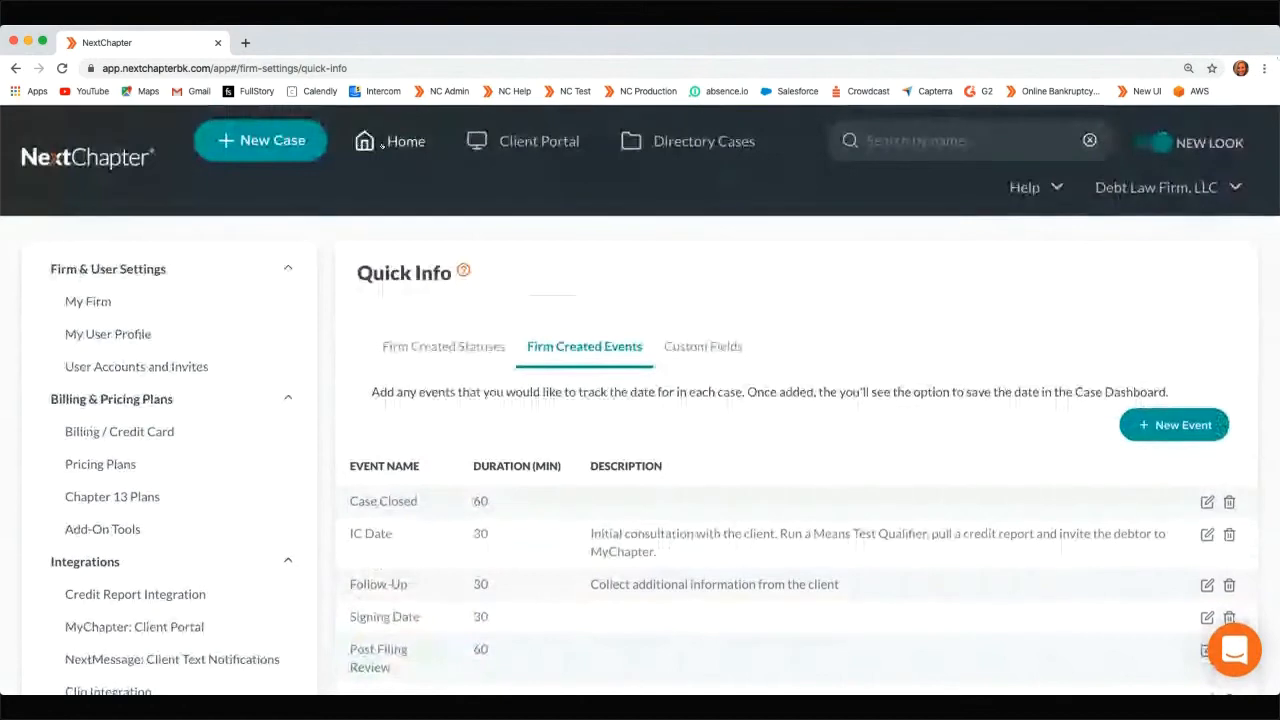
left_click(382, 145)
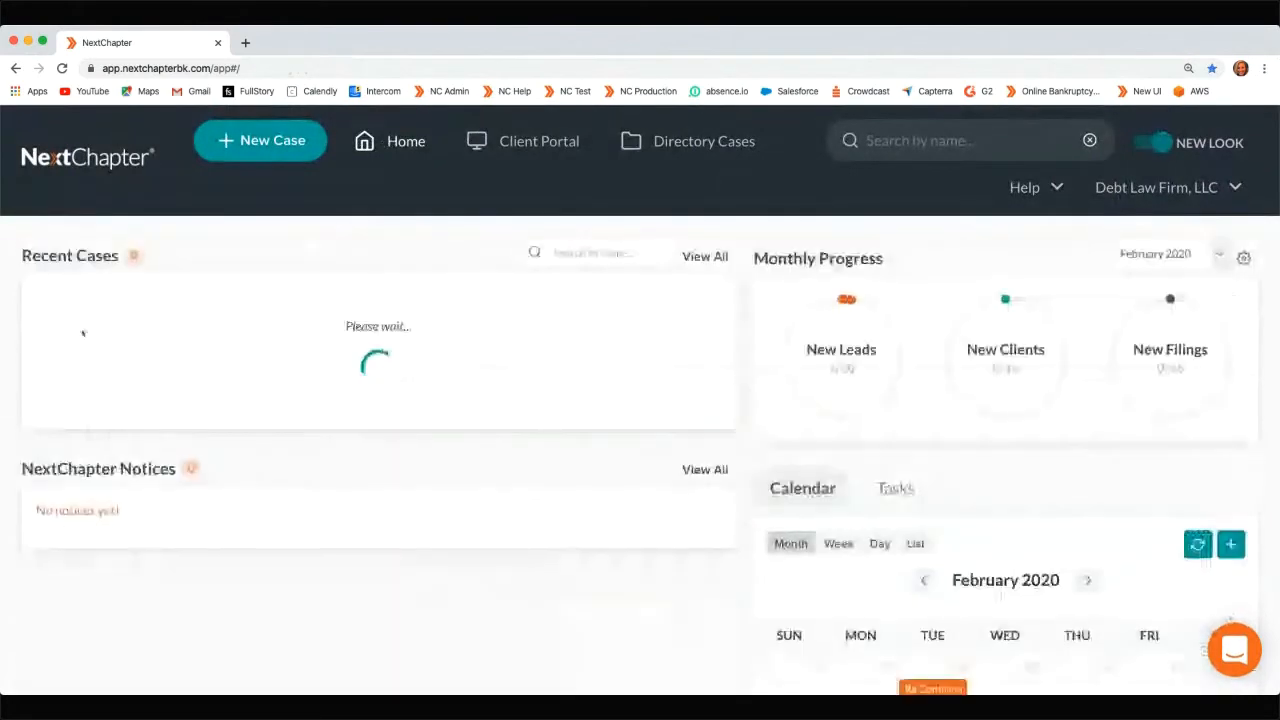
left_click(86, 331)
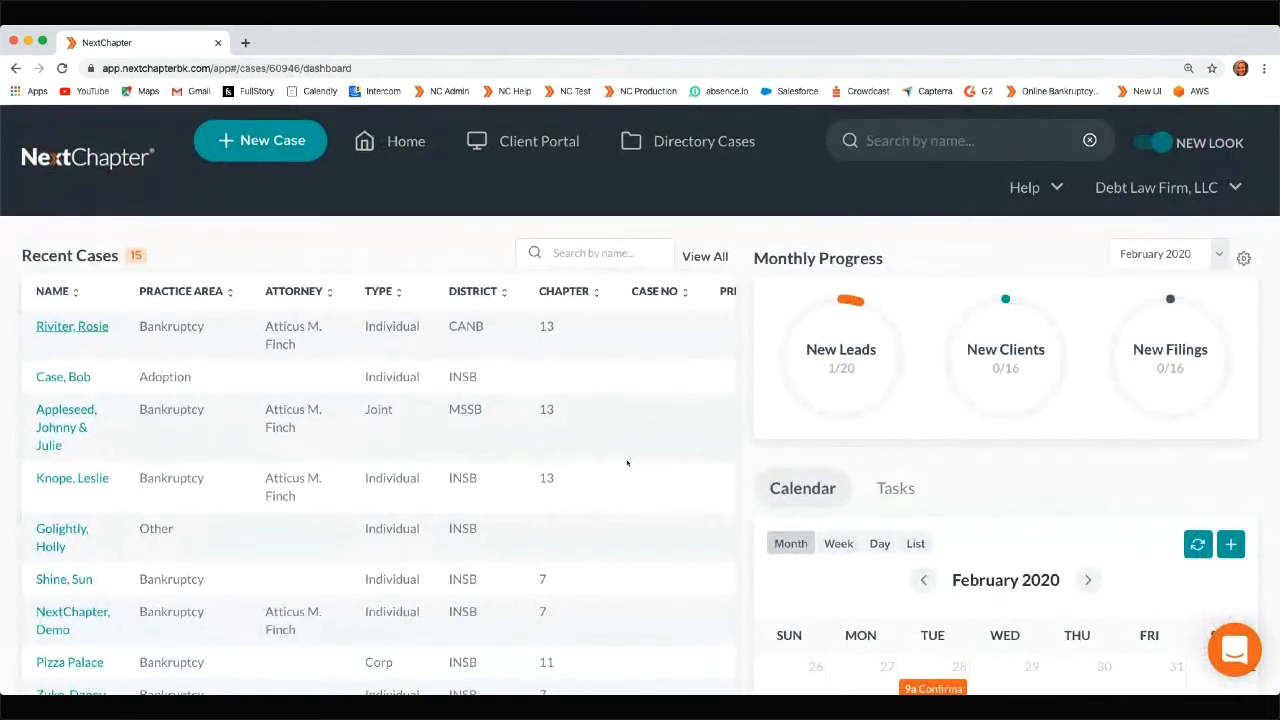
scroll(627, 460, "down", 2)
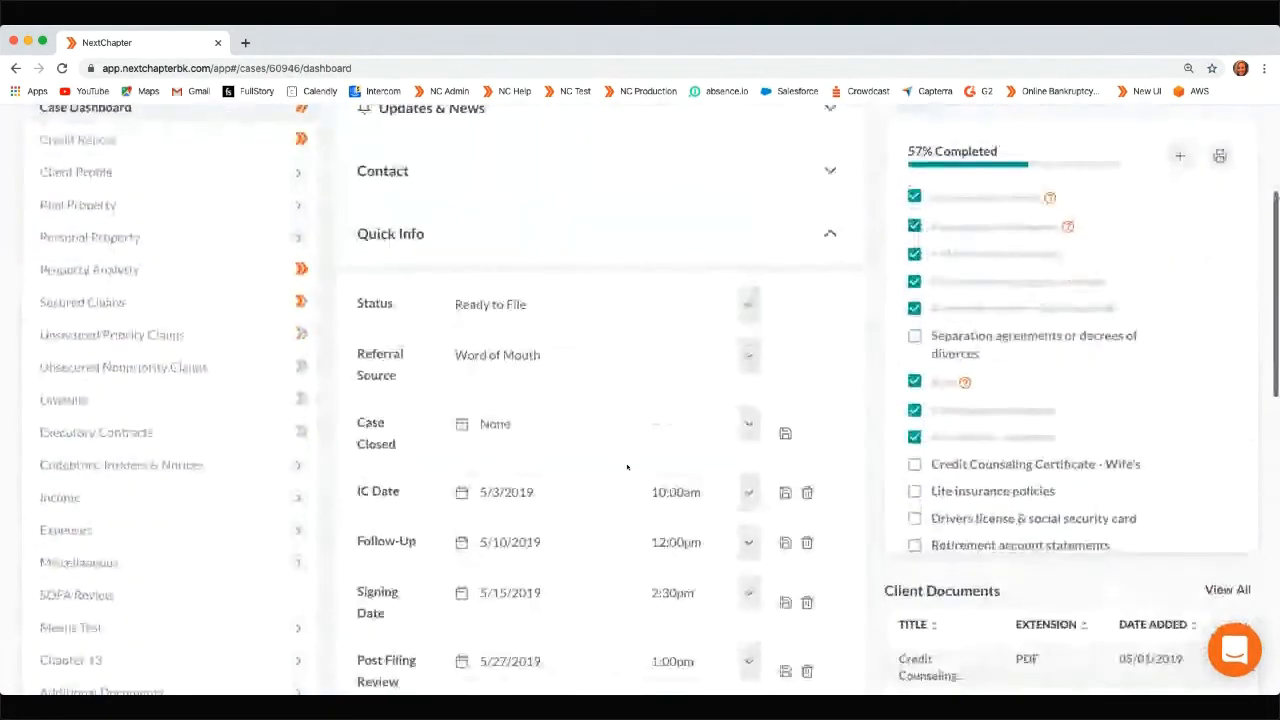
scroll(523, 448, "up", 1)
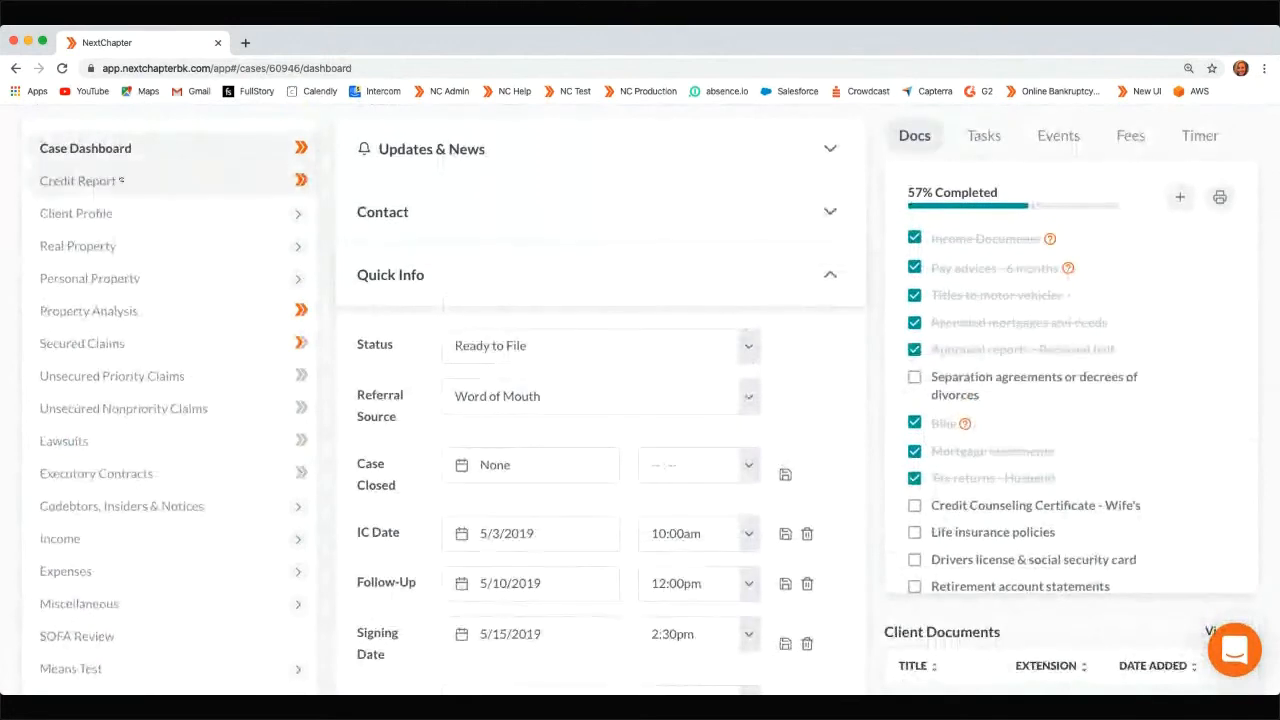
scroll(166, 213, "up", 1)
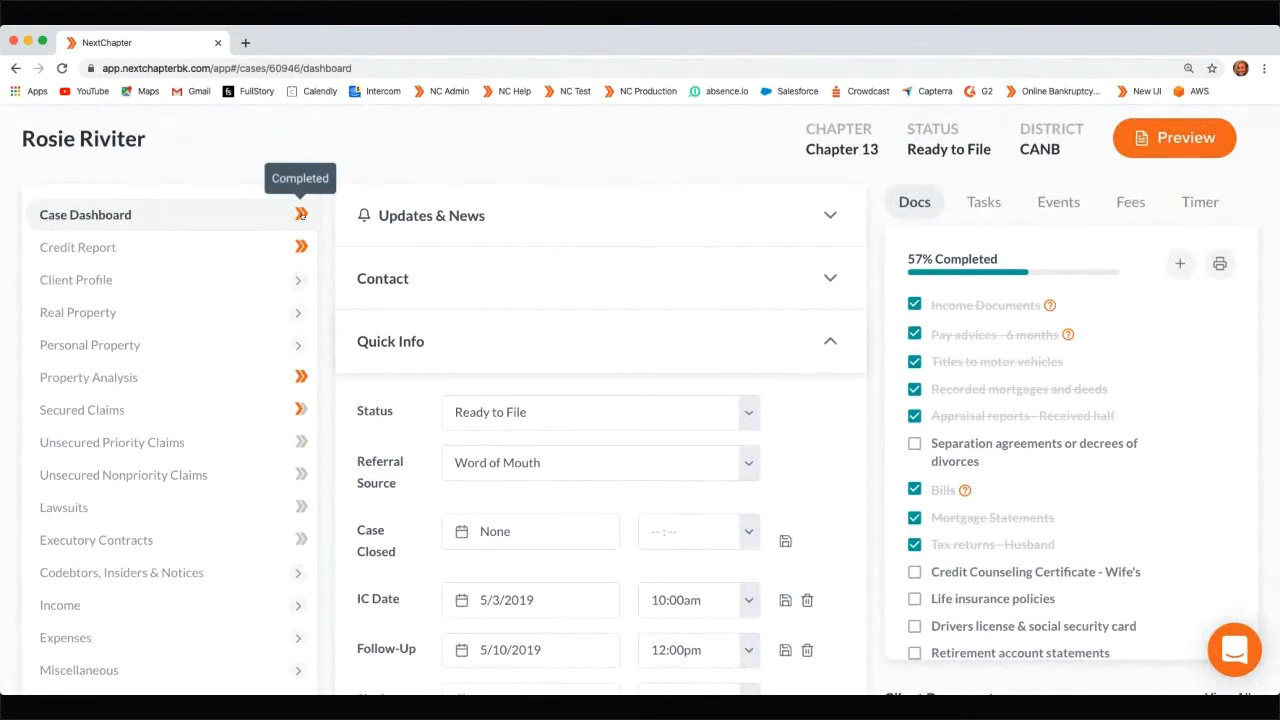
left_click(301, 214)
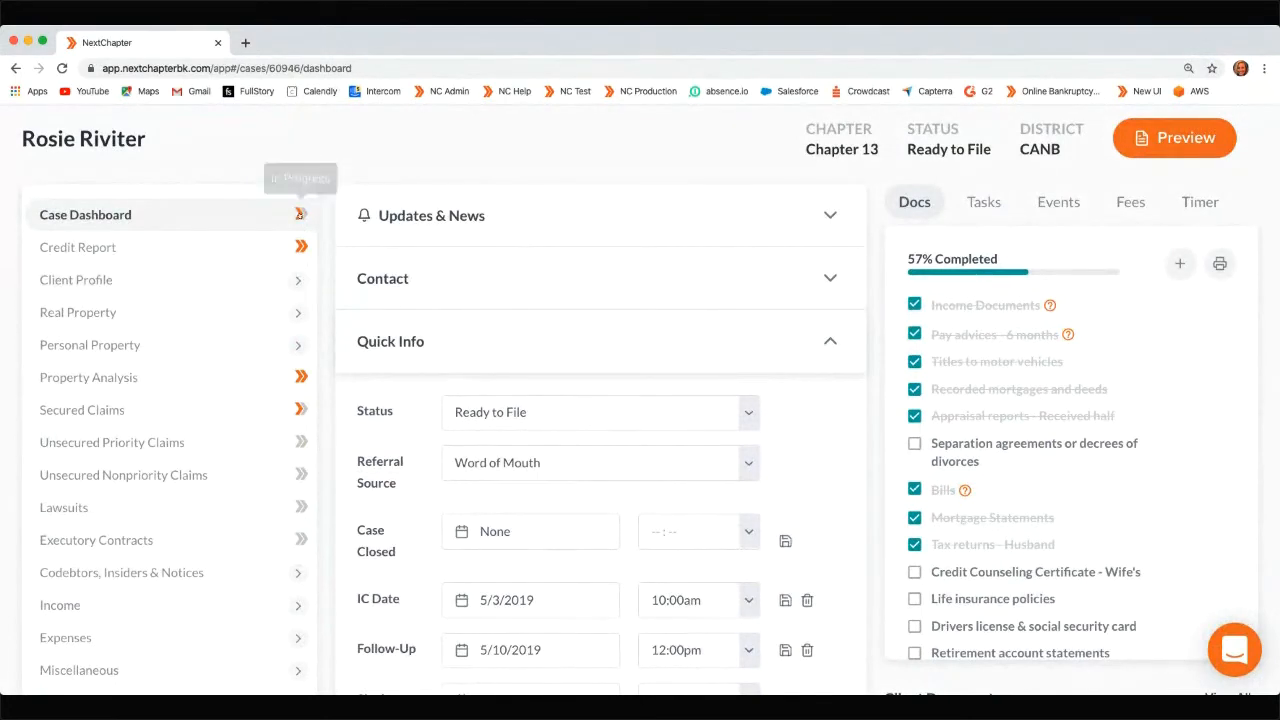
left_click(303, 215)
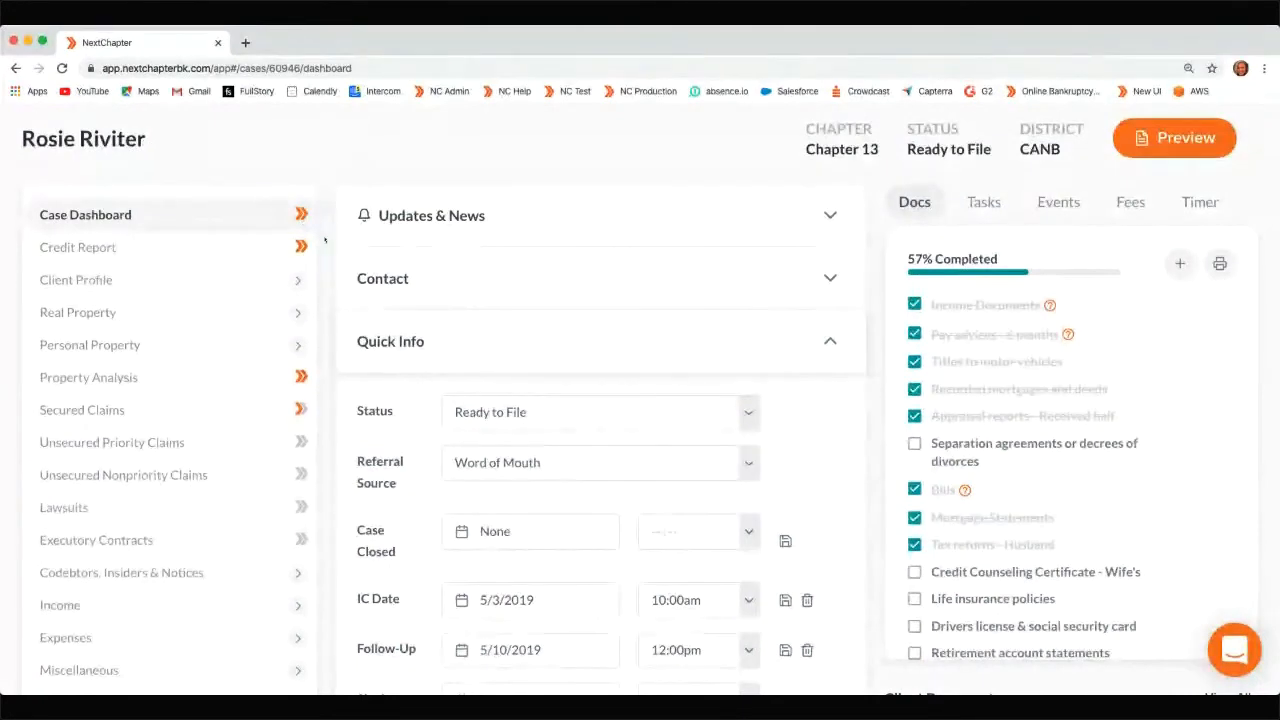
left_click(301, 214)
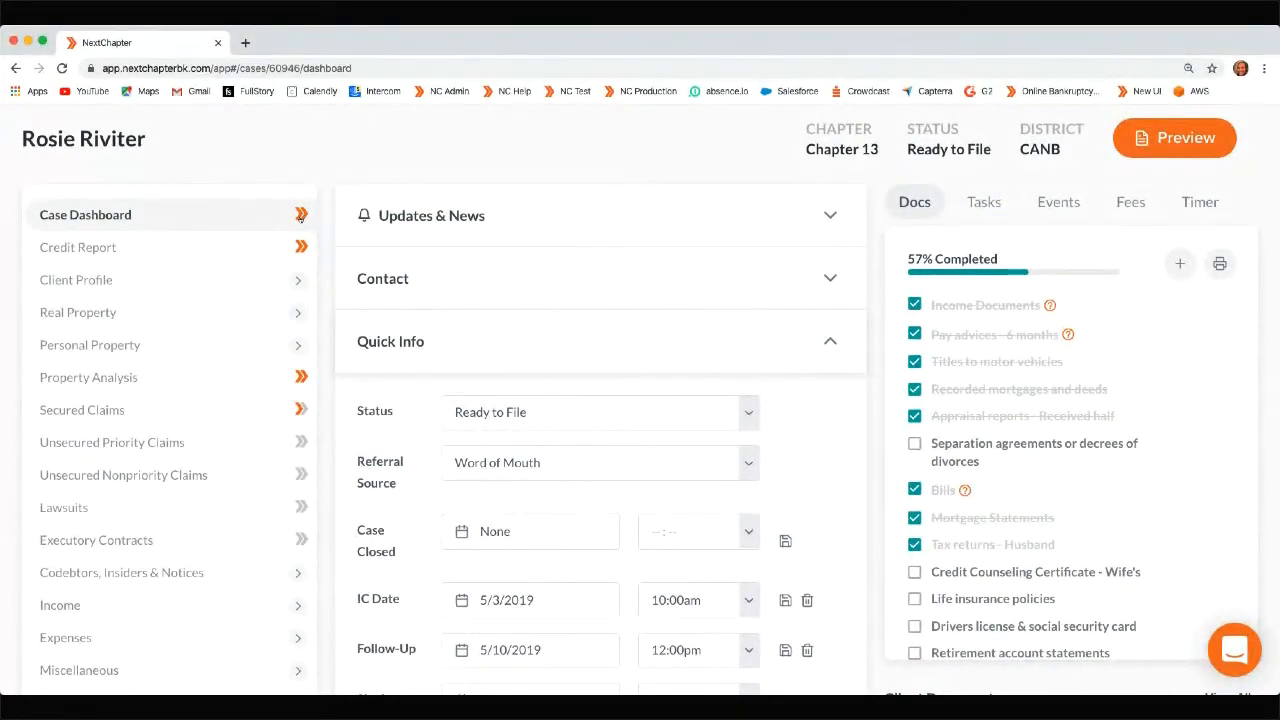
In Filing Information, switch Type of Debtor to Joint and look over the joint and primary debtor profiles
left_click(120, 283)
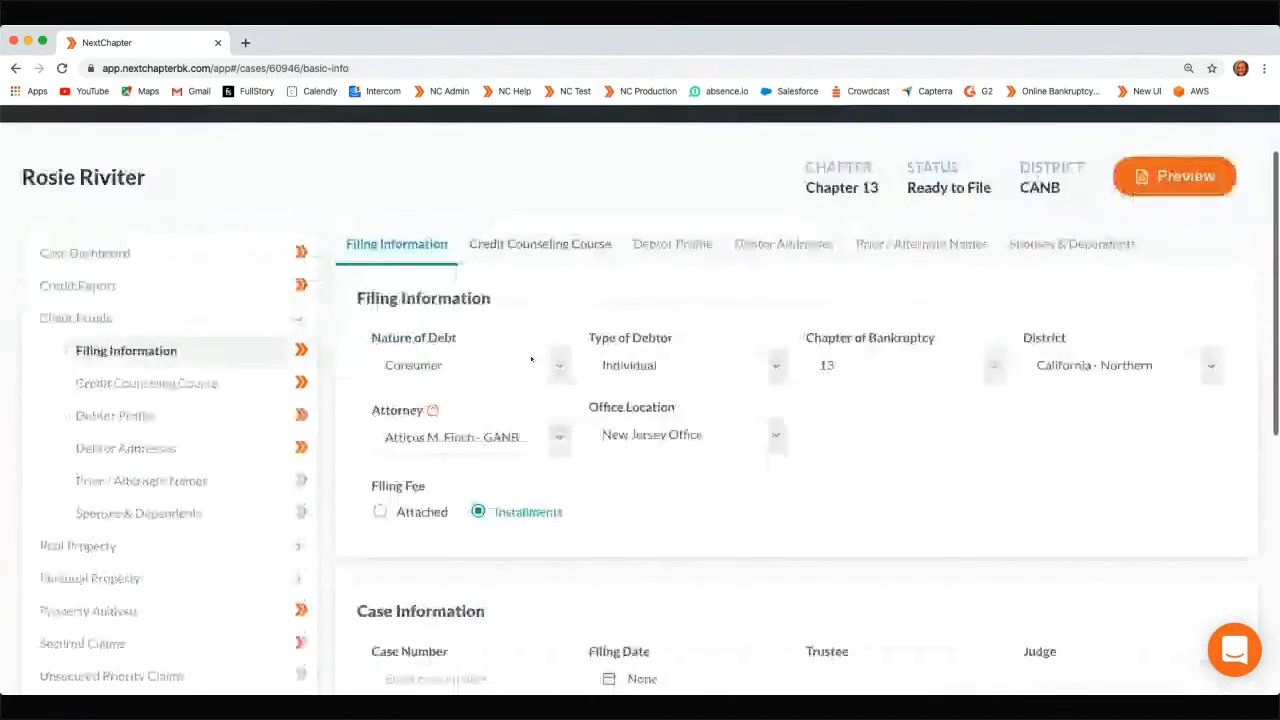
scroll(531, 359, "down", 3)
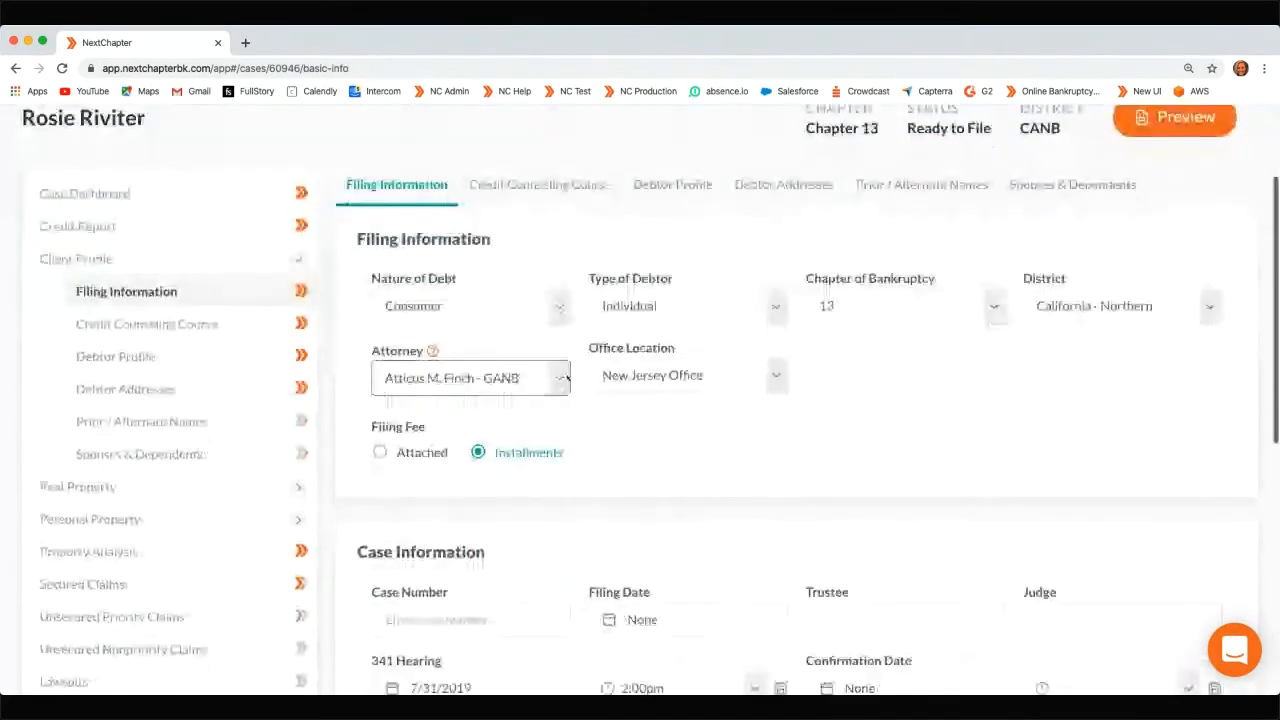
scroll(578, 368, "up", 1)
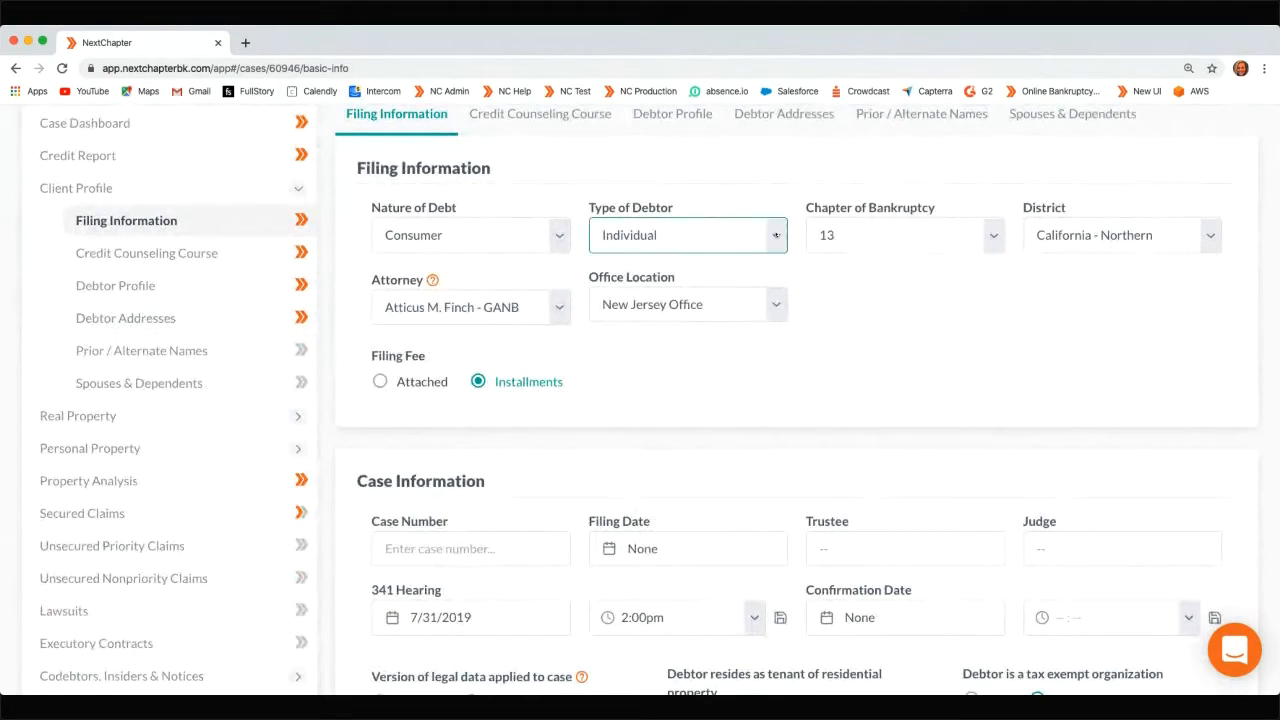
left_click(734, 259)
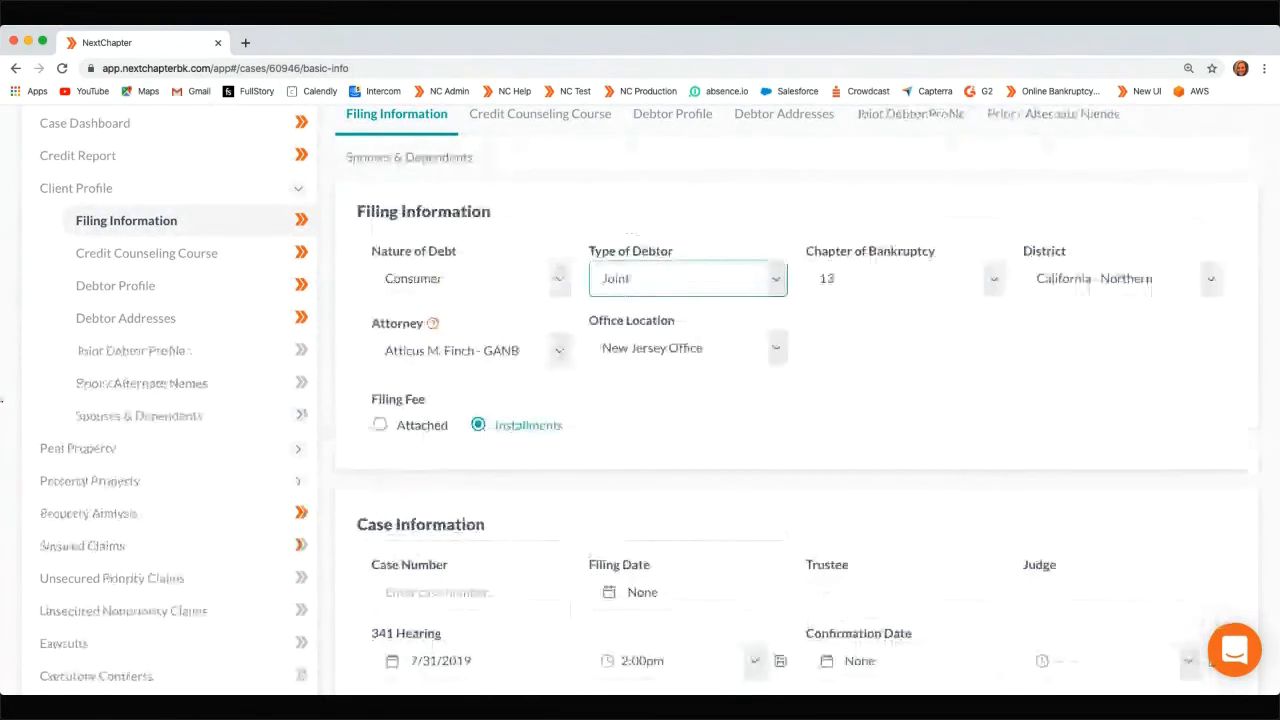
left_click(169, 354)
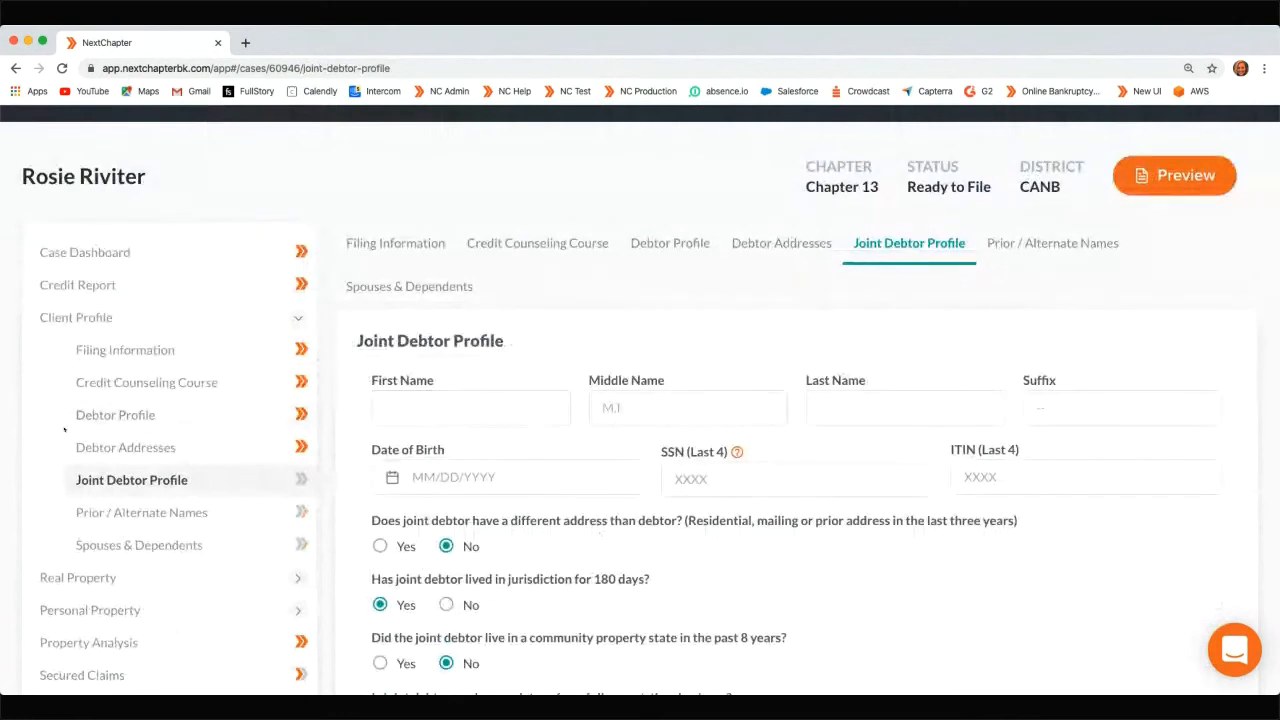
left_click(112, 415)
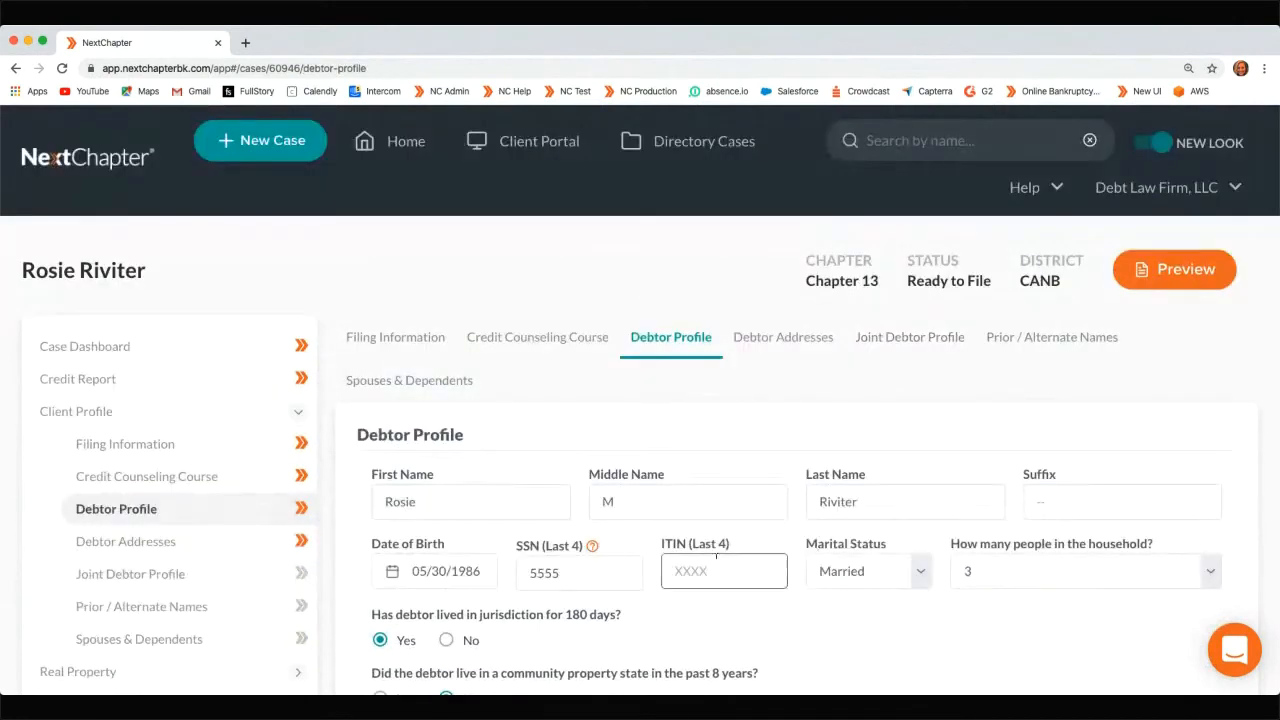
scroll(653, 516, "down", 2)
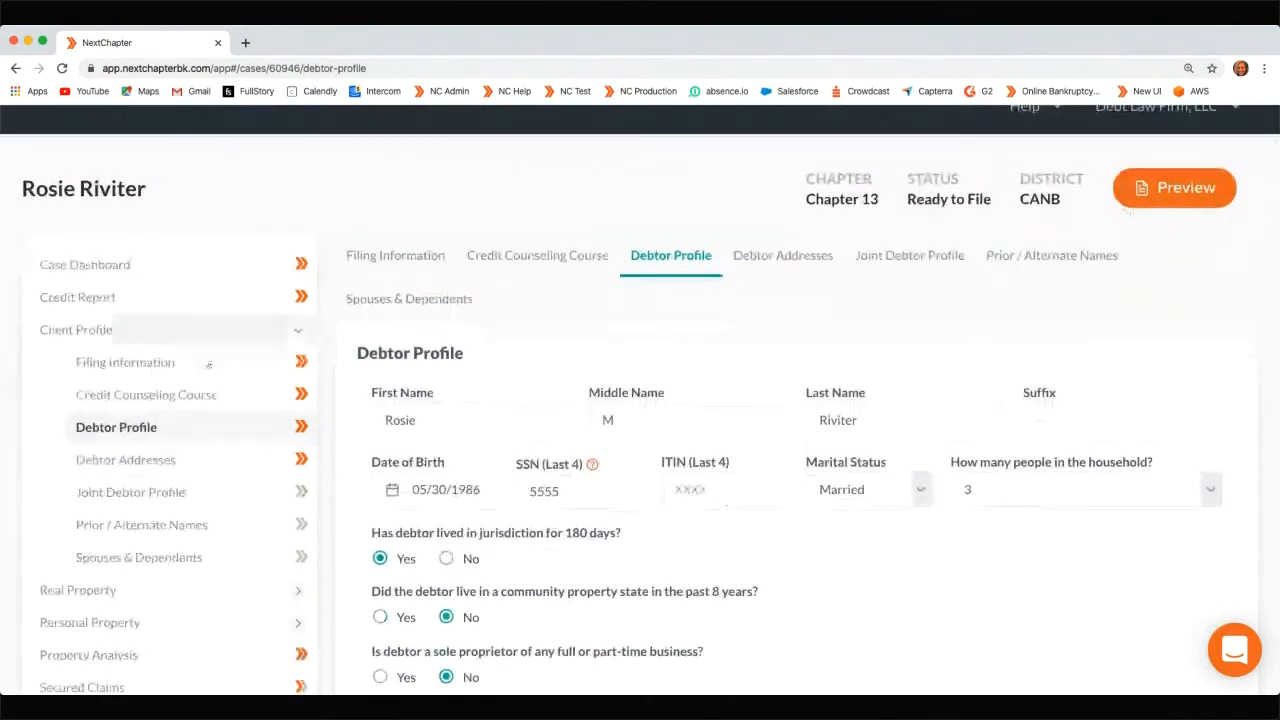
left_click(126, 360)
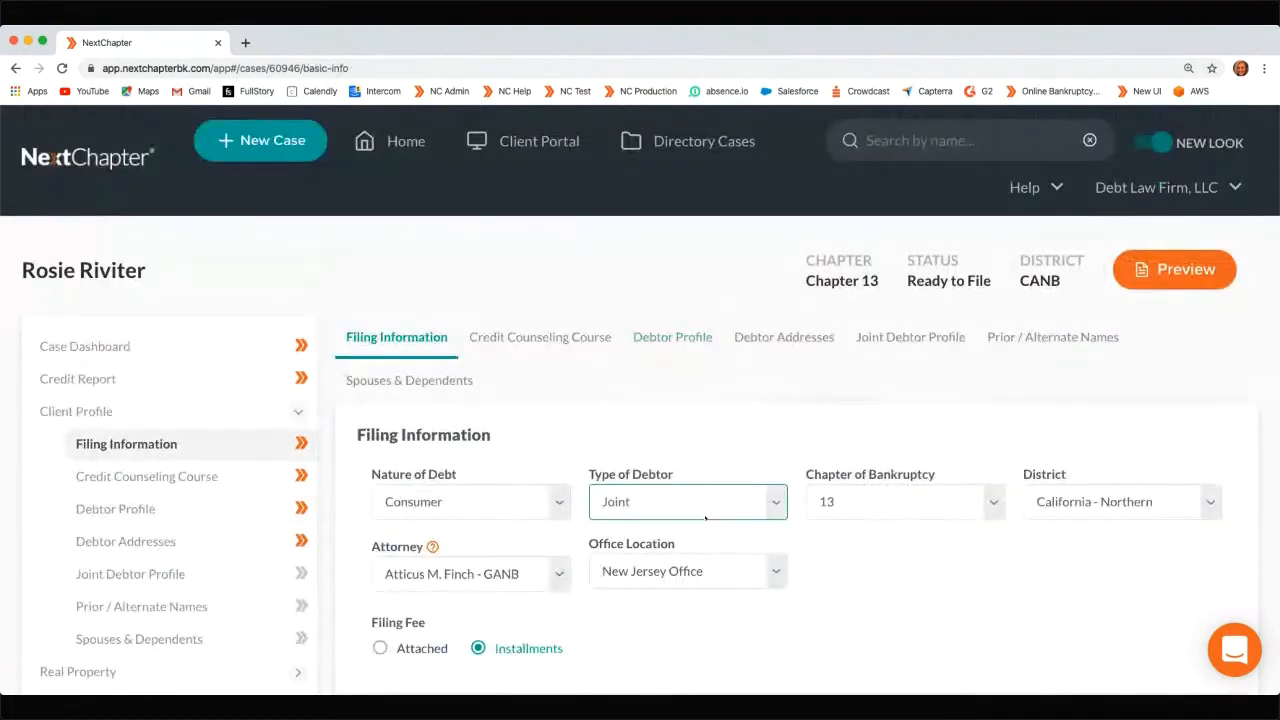
Set Type of Debtor back to Individual and open the Debtor Profile's Debtor Addresses
left_click(701, 495)
left_click(701, 480)
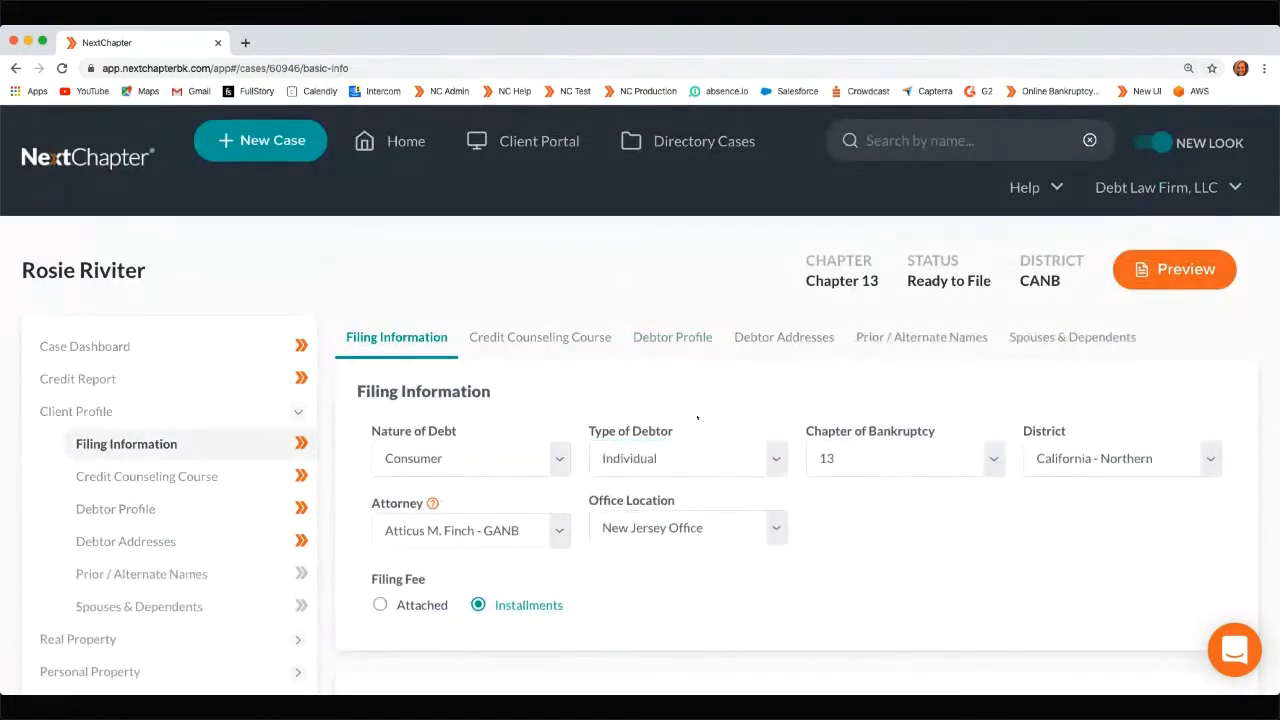
left_click(135, 510)
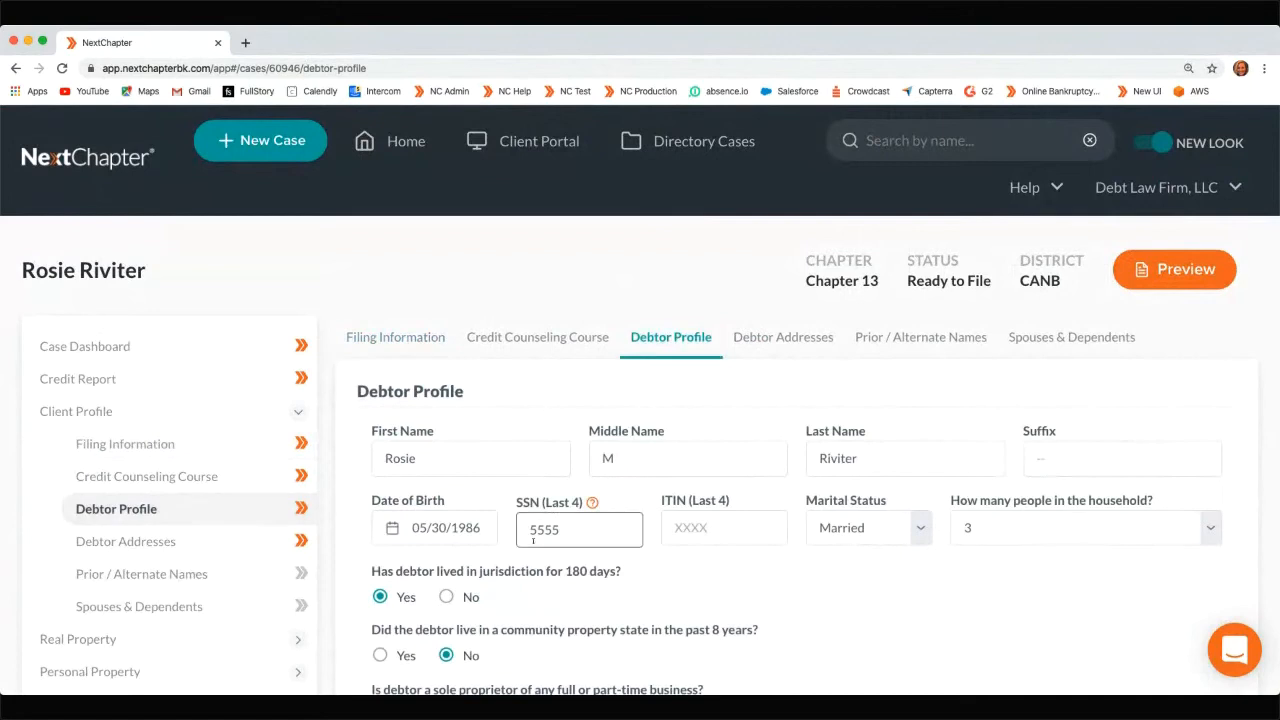
scroll(520, 480, "down", 2)
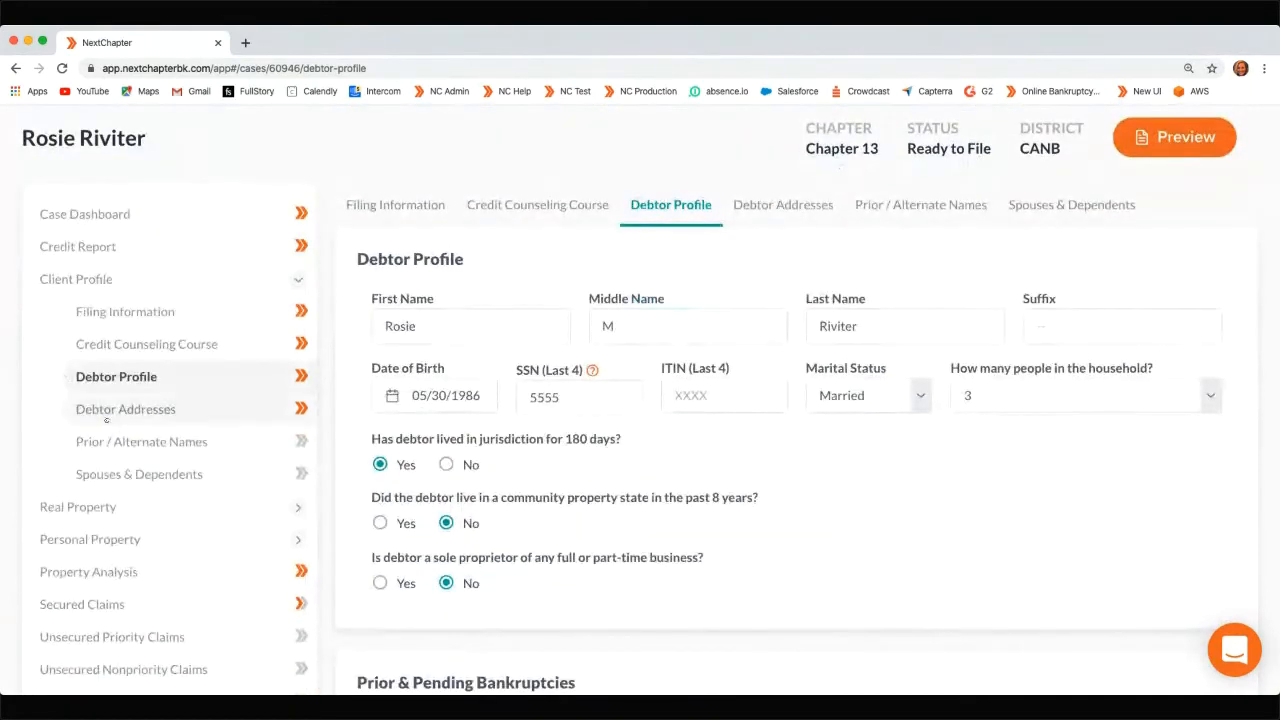
left_click(125, 409)
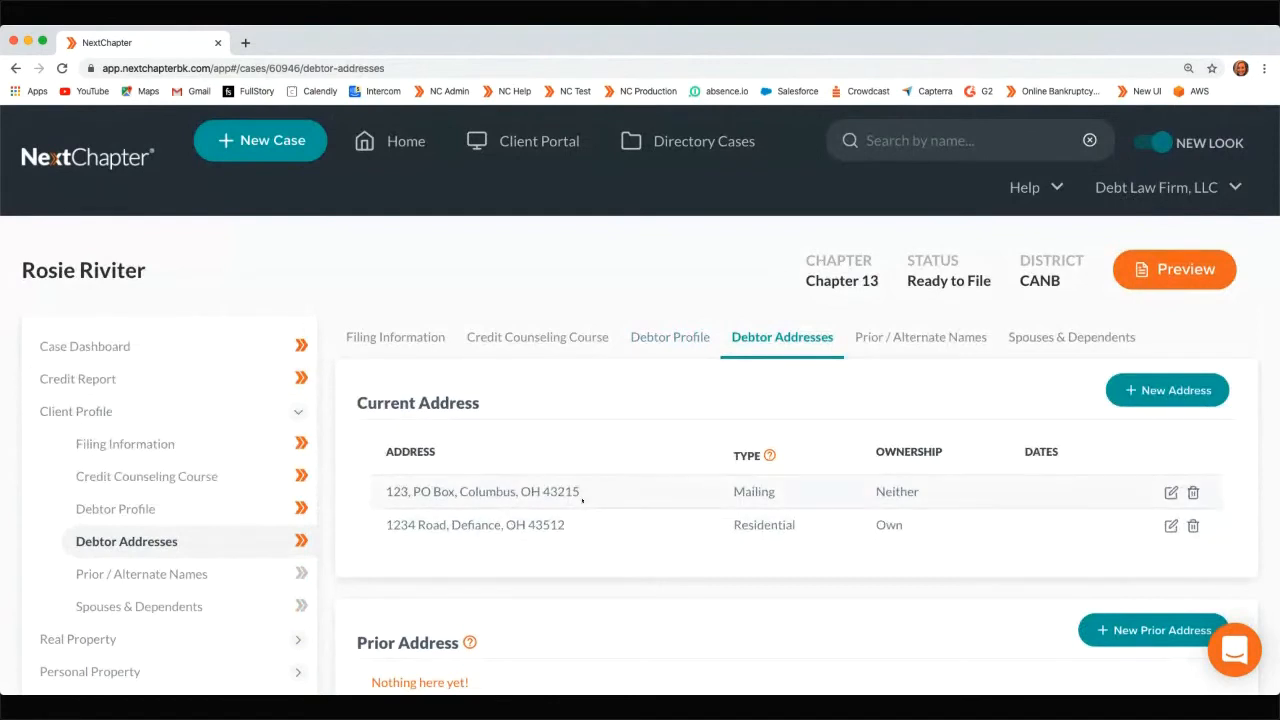
Edit the 1234 Road residential address, toggle Rent back to Own, save it, then go to Credit Report
scroll(582, 499, "down", 2)
double_click(764, 437)
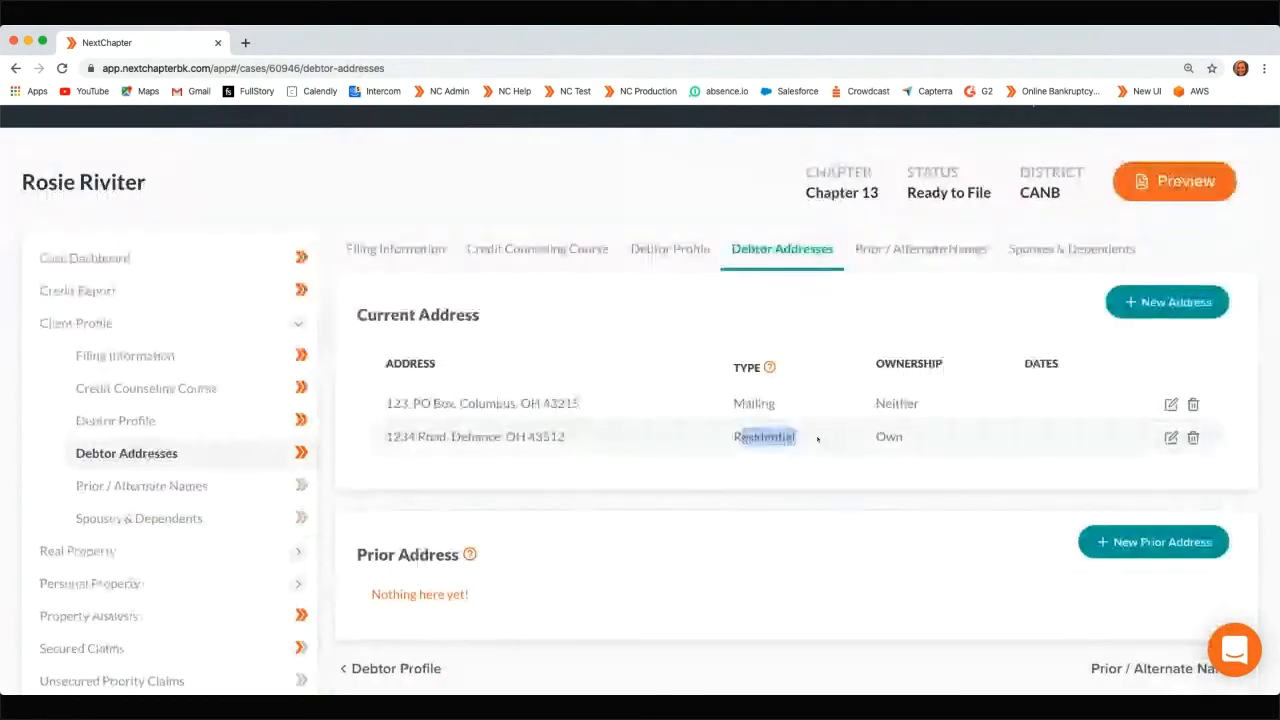
left_click(1171, 437)
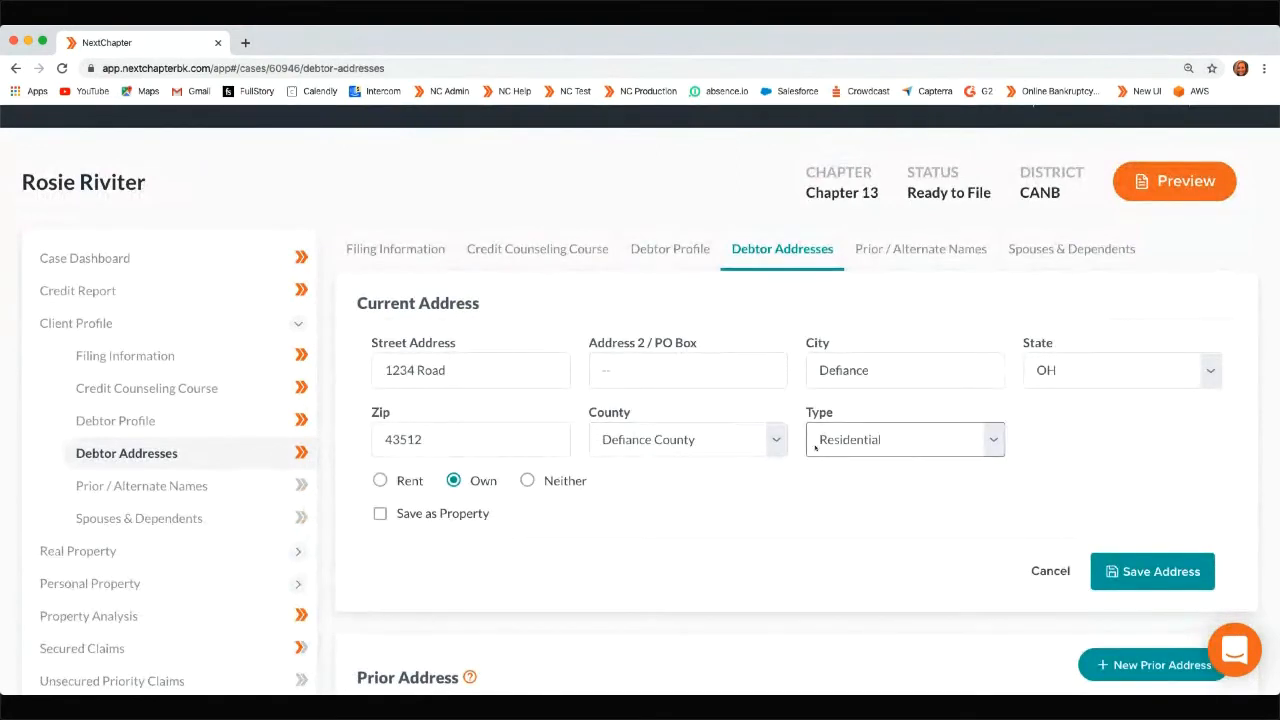
left_click(381, 481)
left_click(875, 442)
left_click(454, 480)
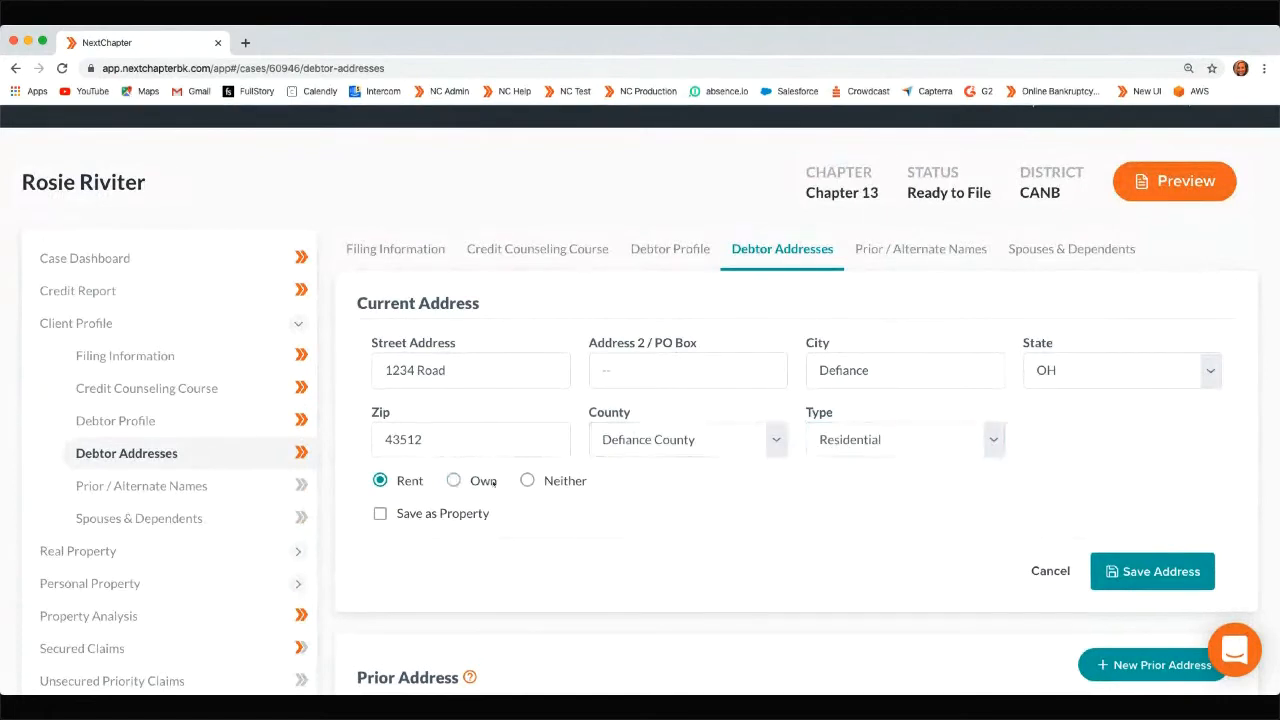
left_click(1124, 571)
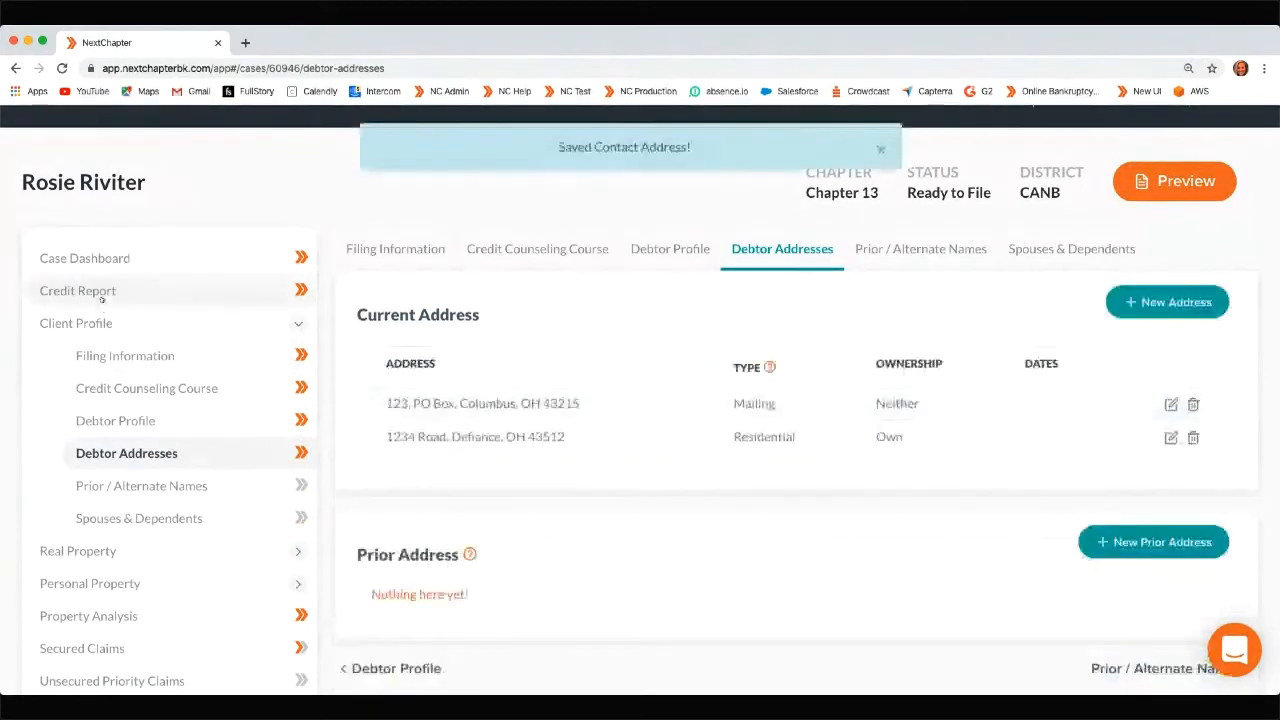
left_click(100, 291)
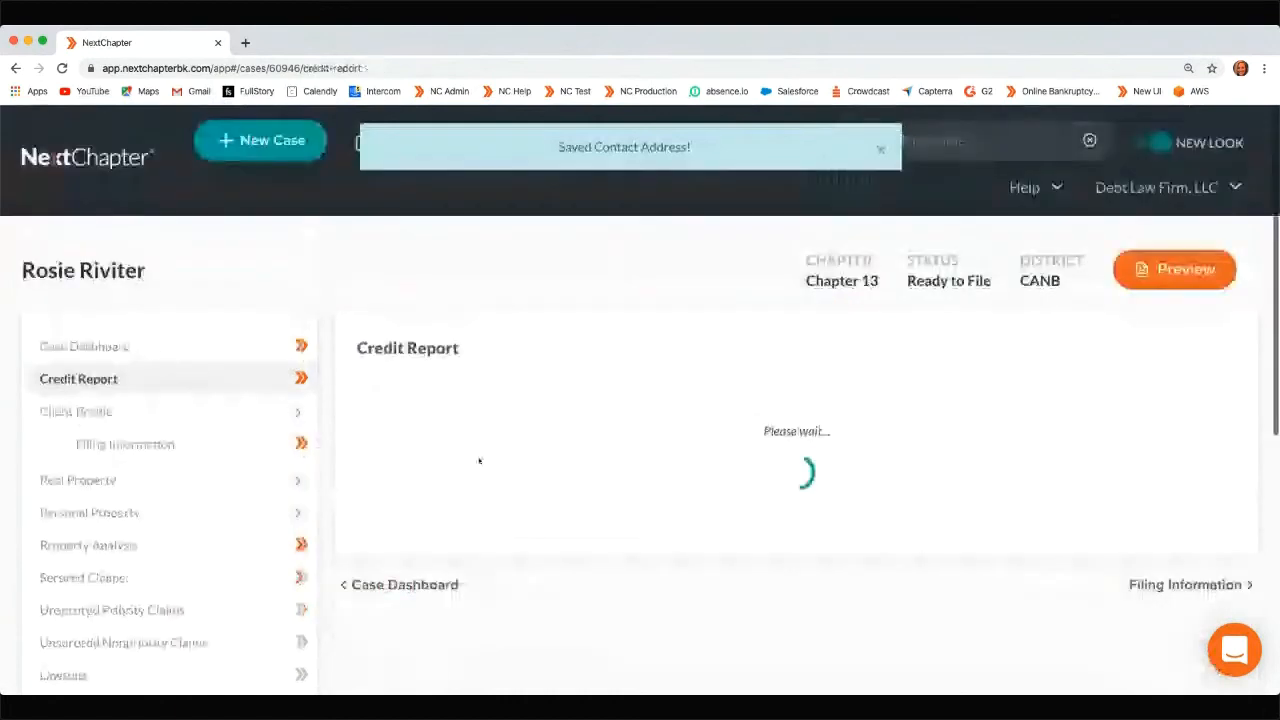
Scroll through the Credit Report request form, then reopen Client Profile > Filing Information
scroll(610, 533, "down", 1)
scroll(610, 533, "down", 1)
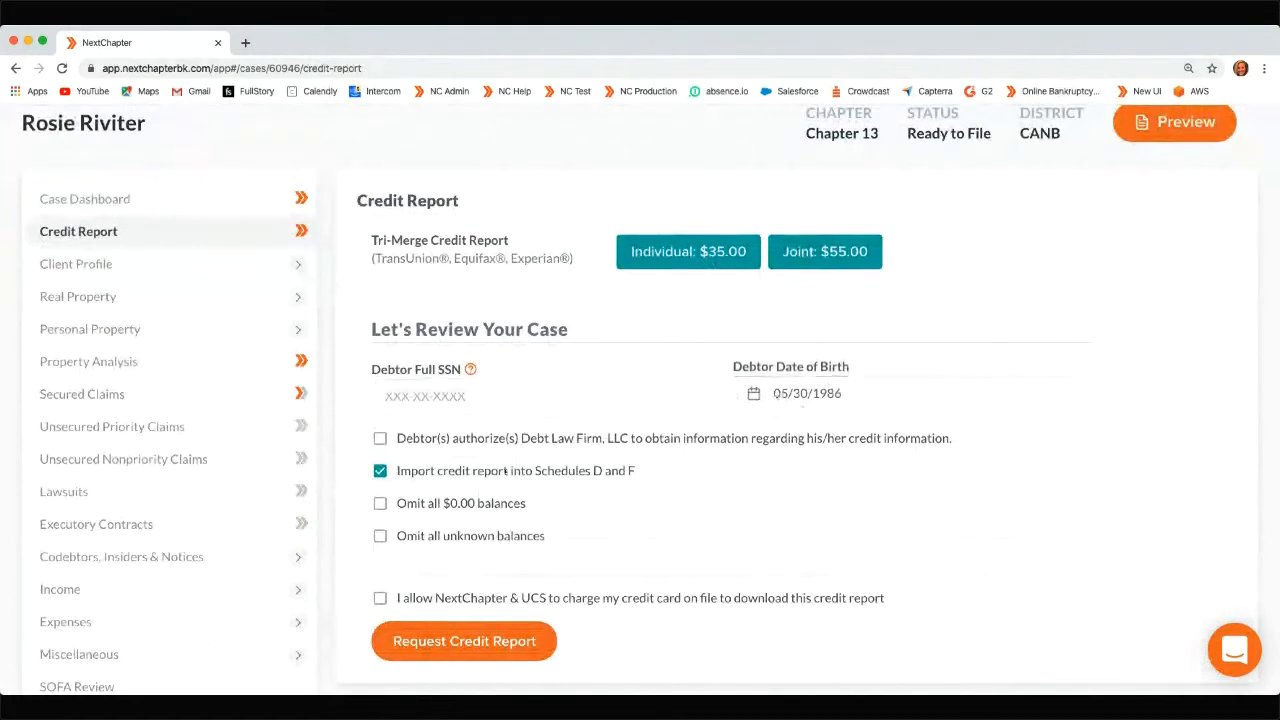
scroll(510, 468, "down", 2)
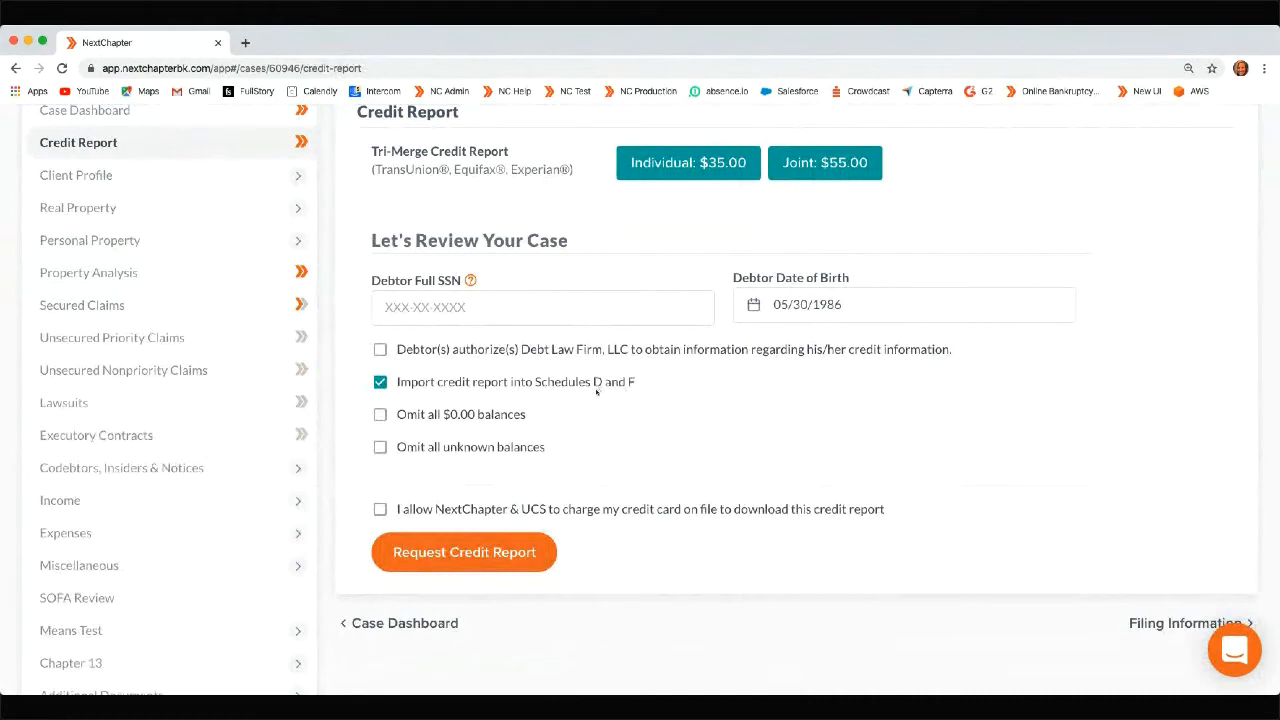
scroll(596, 391, "up", 1)
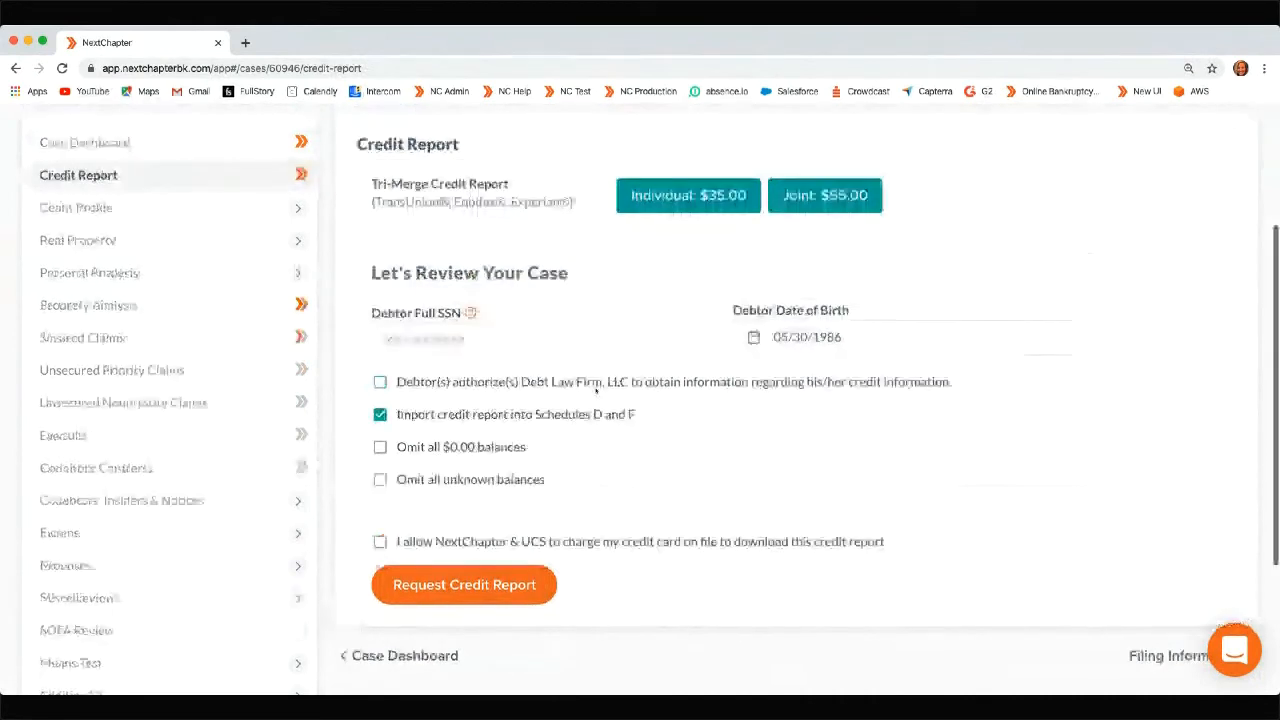
scroll(596, 391, "up", 2)
left_click(106, 280)
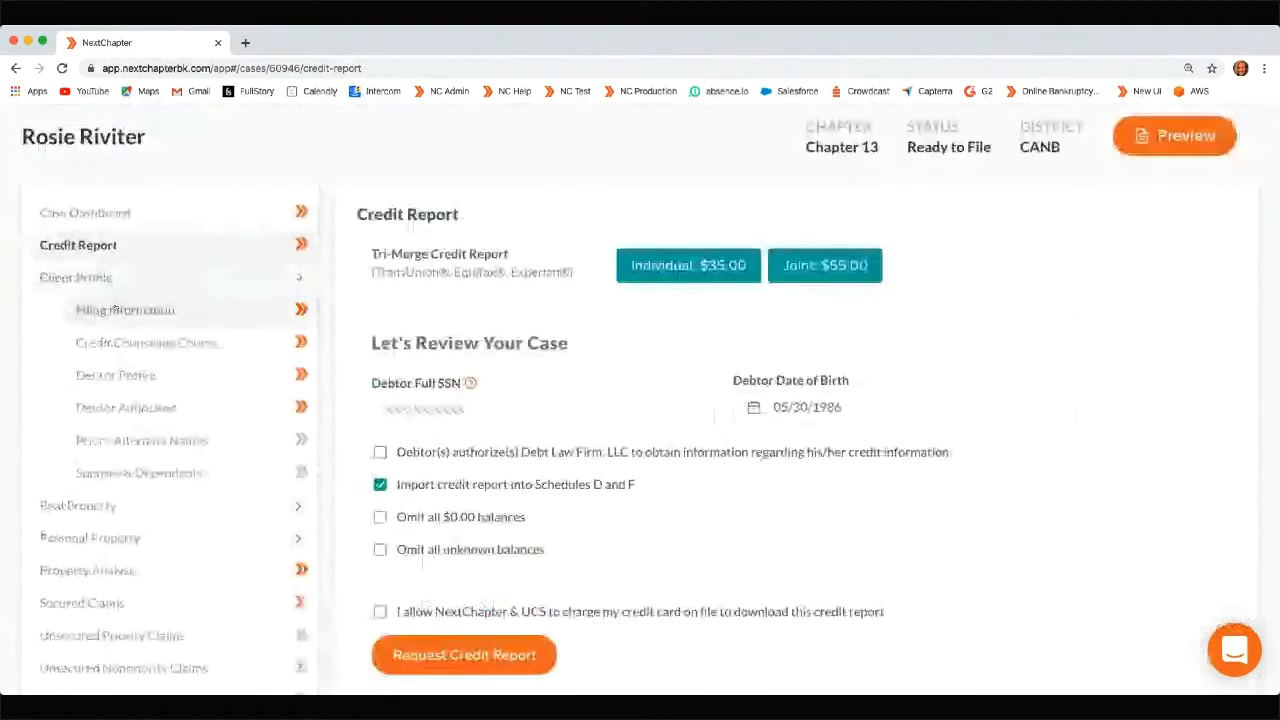
left_click(118, 310)
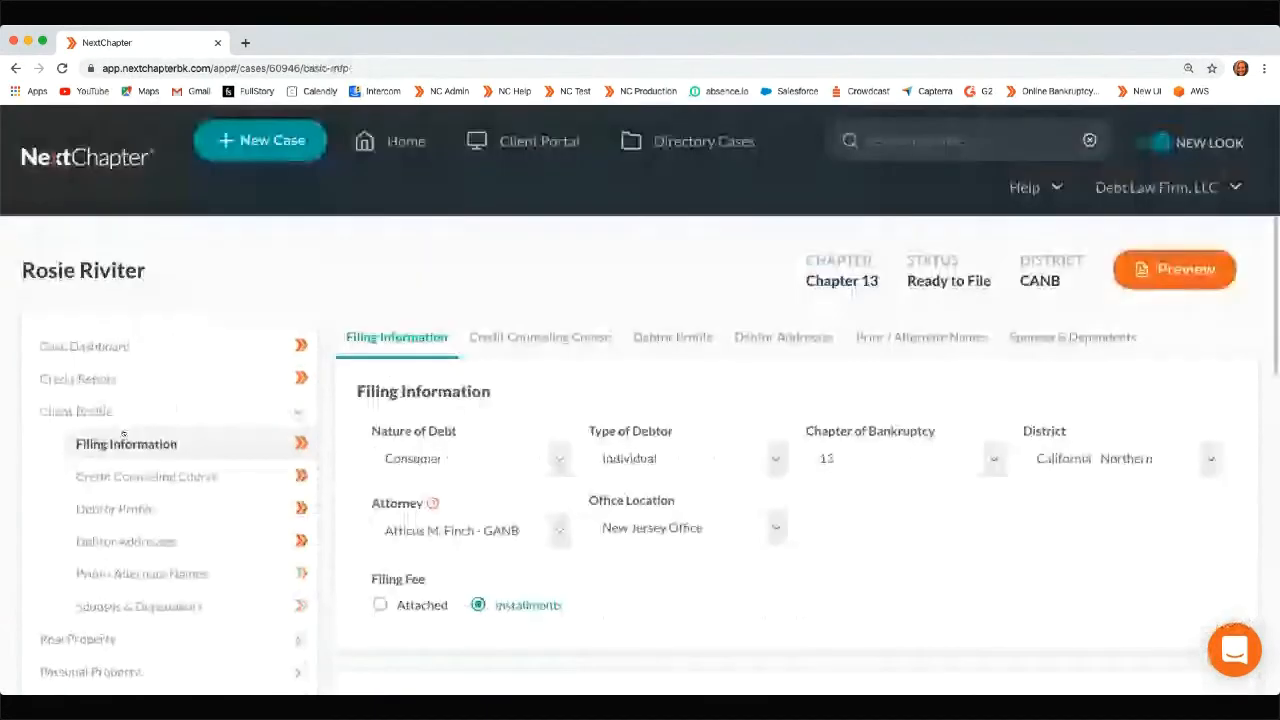
Try Business as the nature of debt, revert it to Consumer, and close the installment filing-fee application
scroll(105, 383, "down", 4)
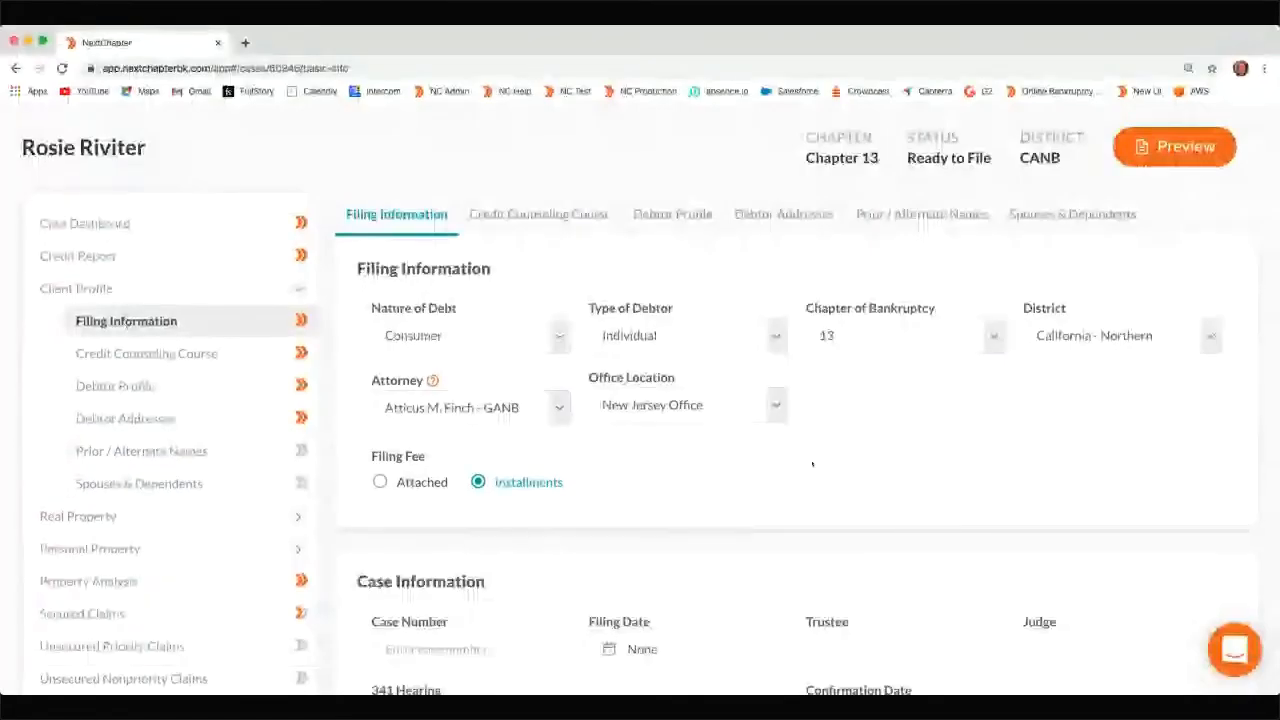
scroll(812, 463, "down", 2)
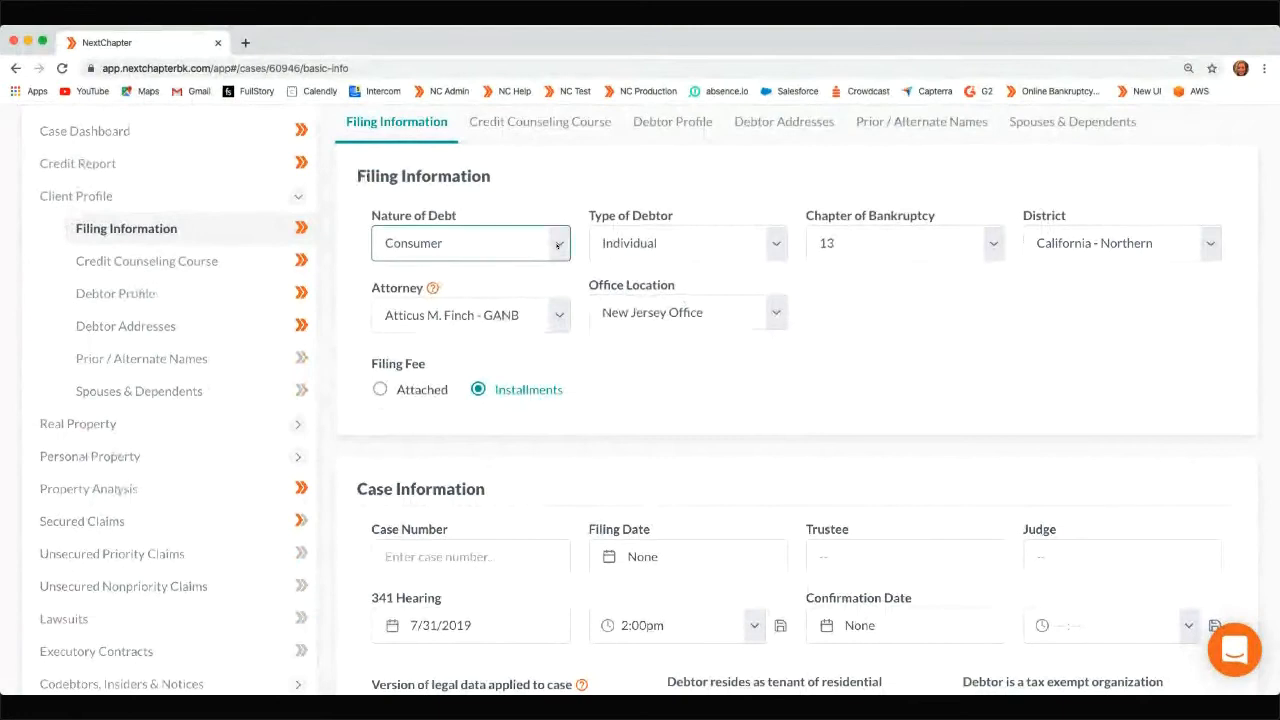
left_click(601, 324)
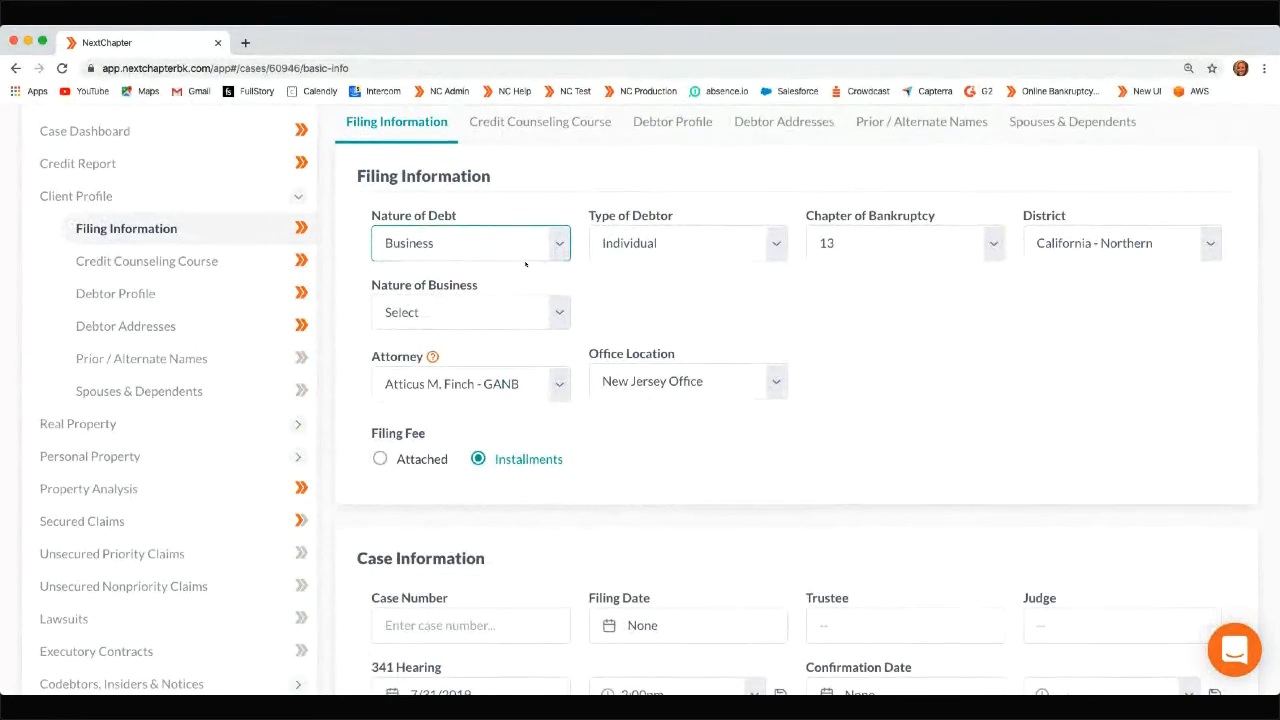
left_click(526, 264)
left_click(884, 286)
scroll(917, 318, "down", 1)
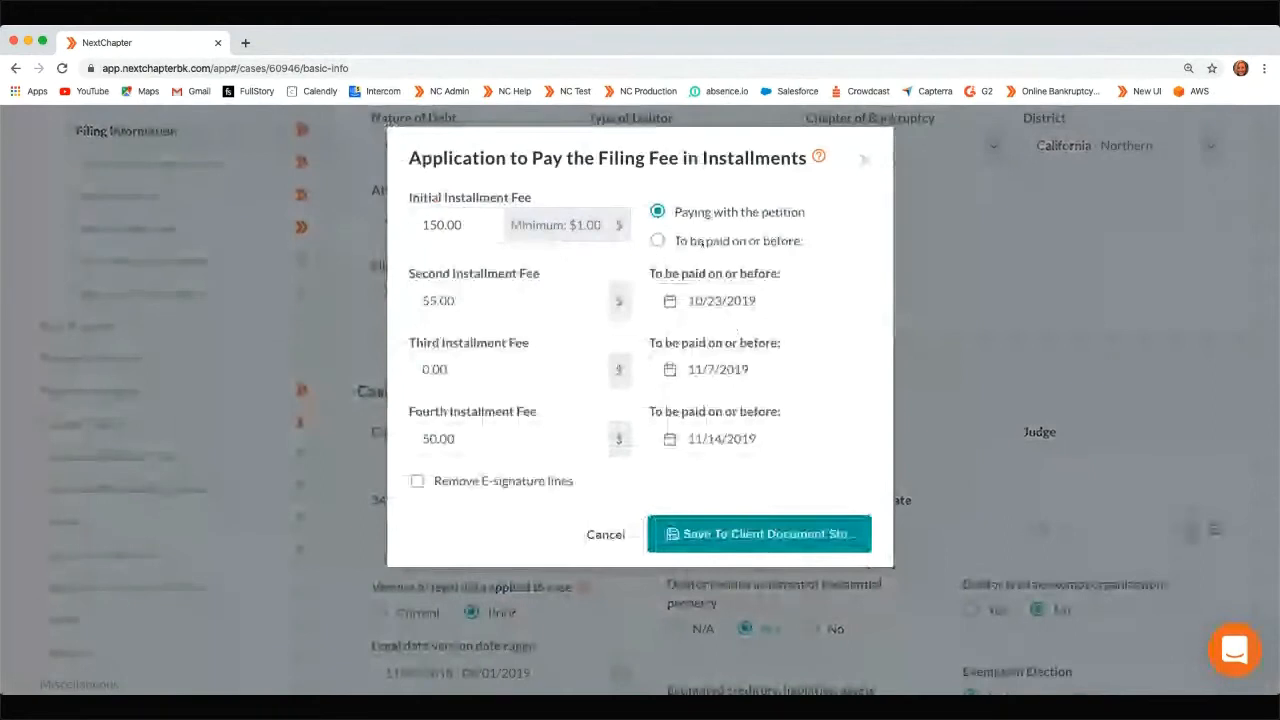
left_click(865, 162)
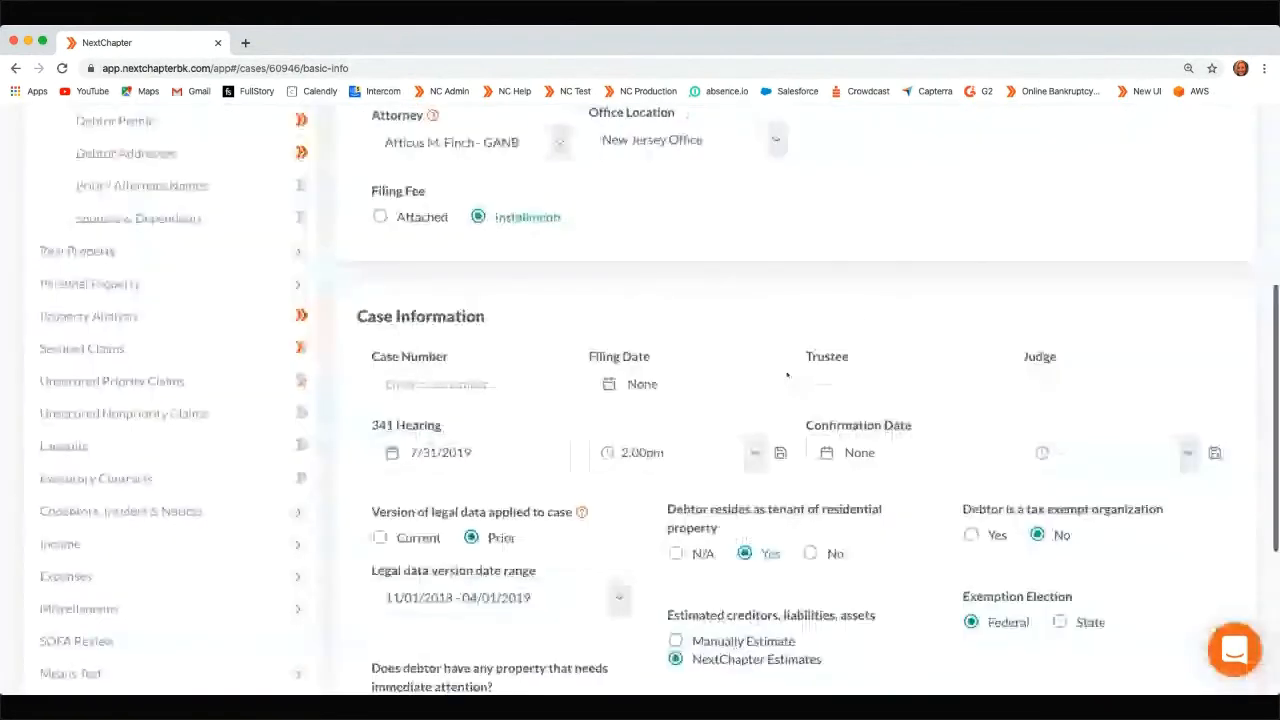
Set the version of legal data applied to the case to Current, after briefly trying Prior
scroll(787, 375, "down", 2)
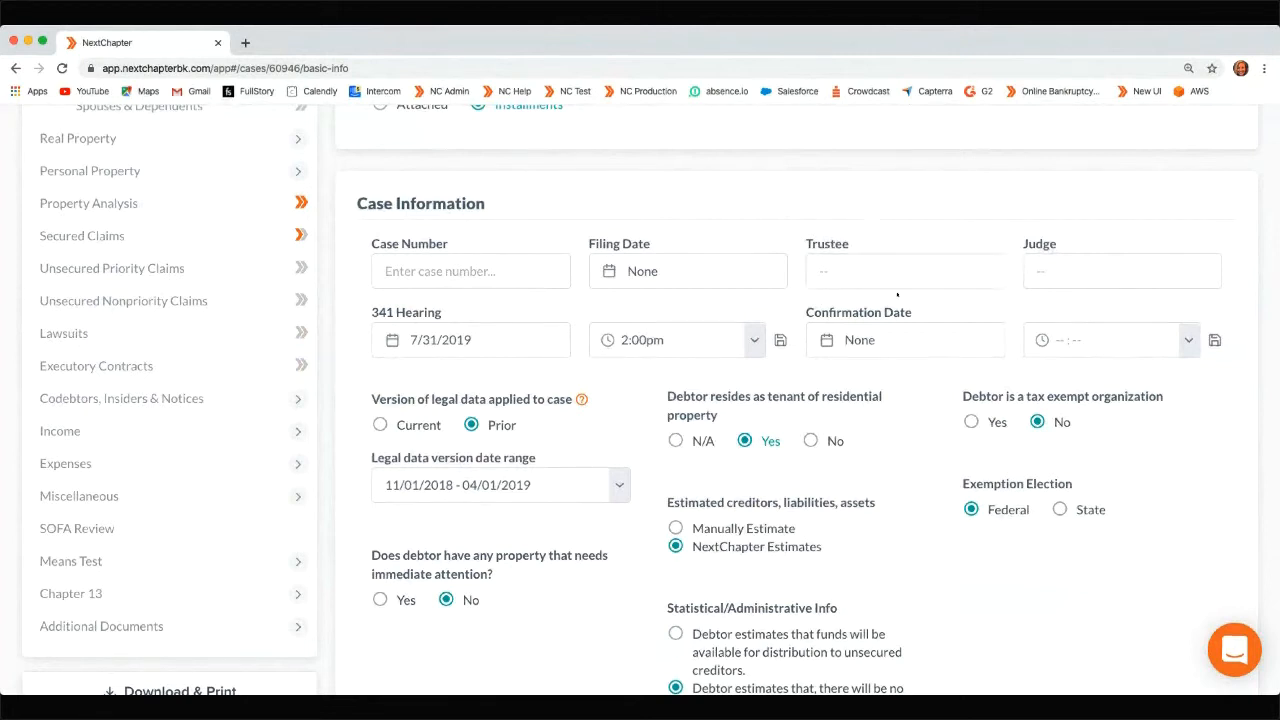
scroll(897, 294, "down", 2)
scroll(897, 294, "down", 2)
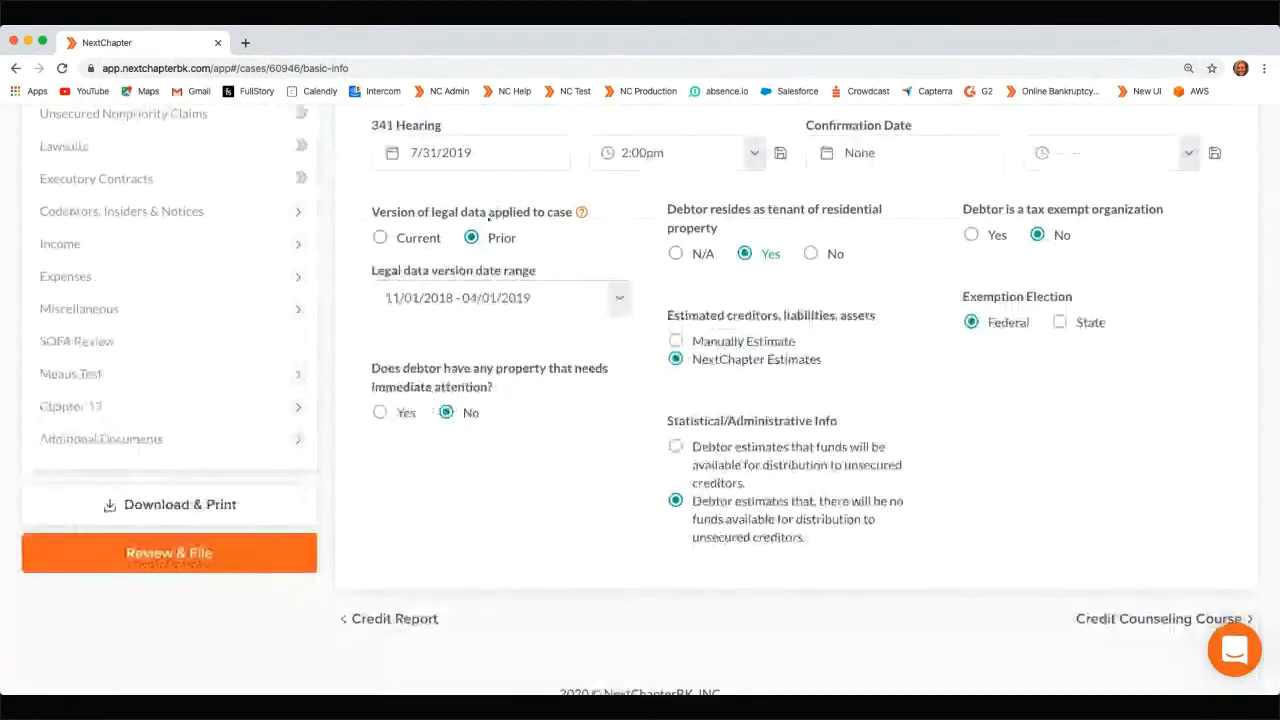
left_click(418, 238)
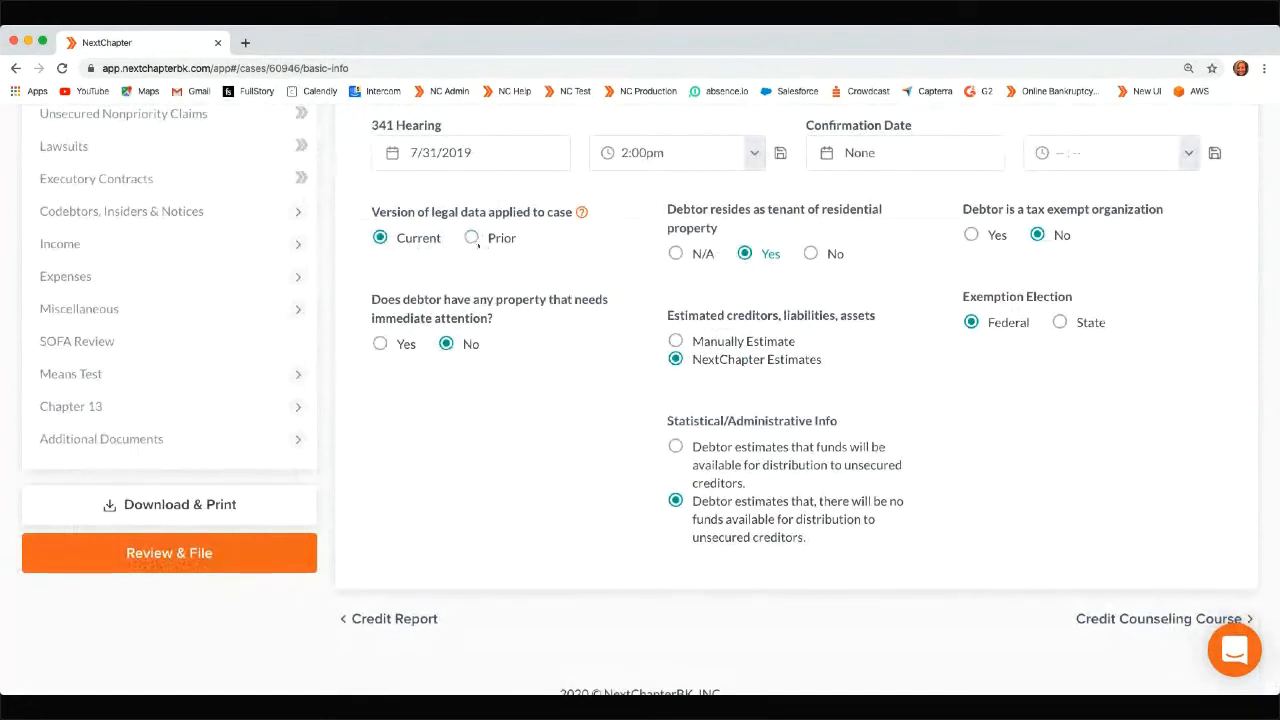
left_click(474, 238)
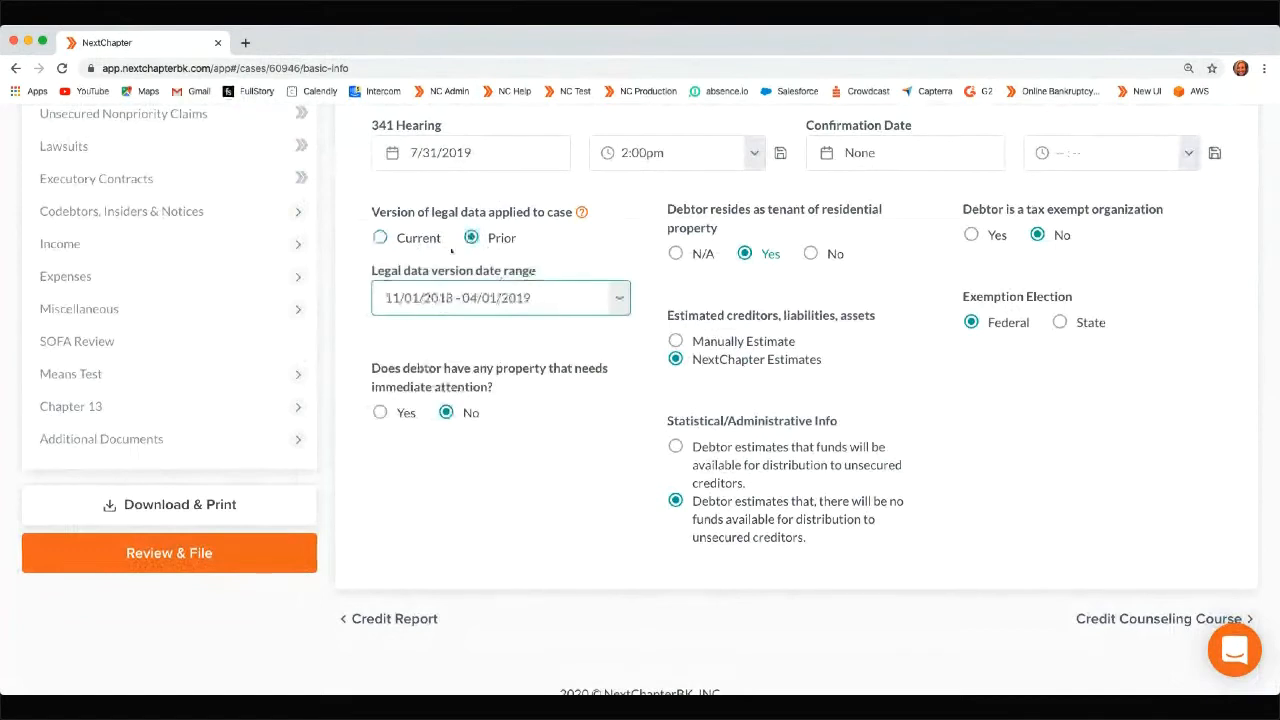
left_click(422, 239)
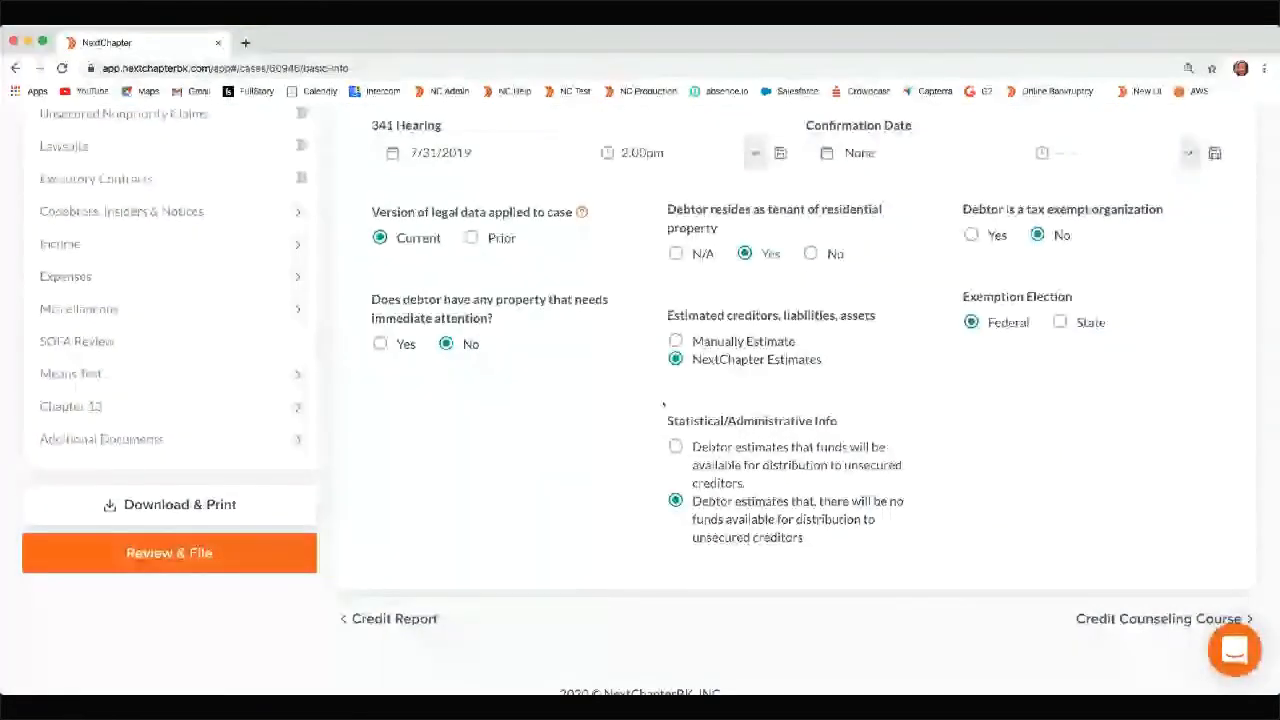
Scroll back up and open the Petition Preview
scroll(502, 256, "up", 5)
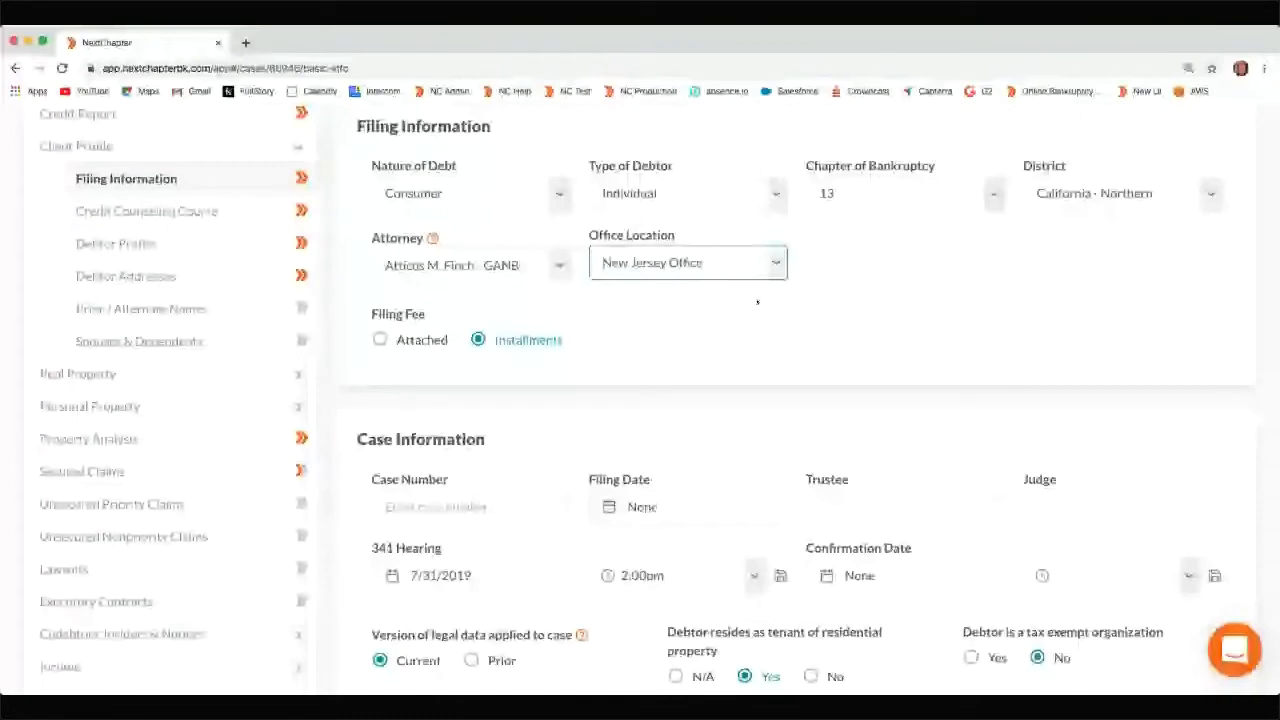
scroll(870, 310, "up", 3)
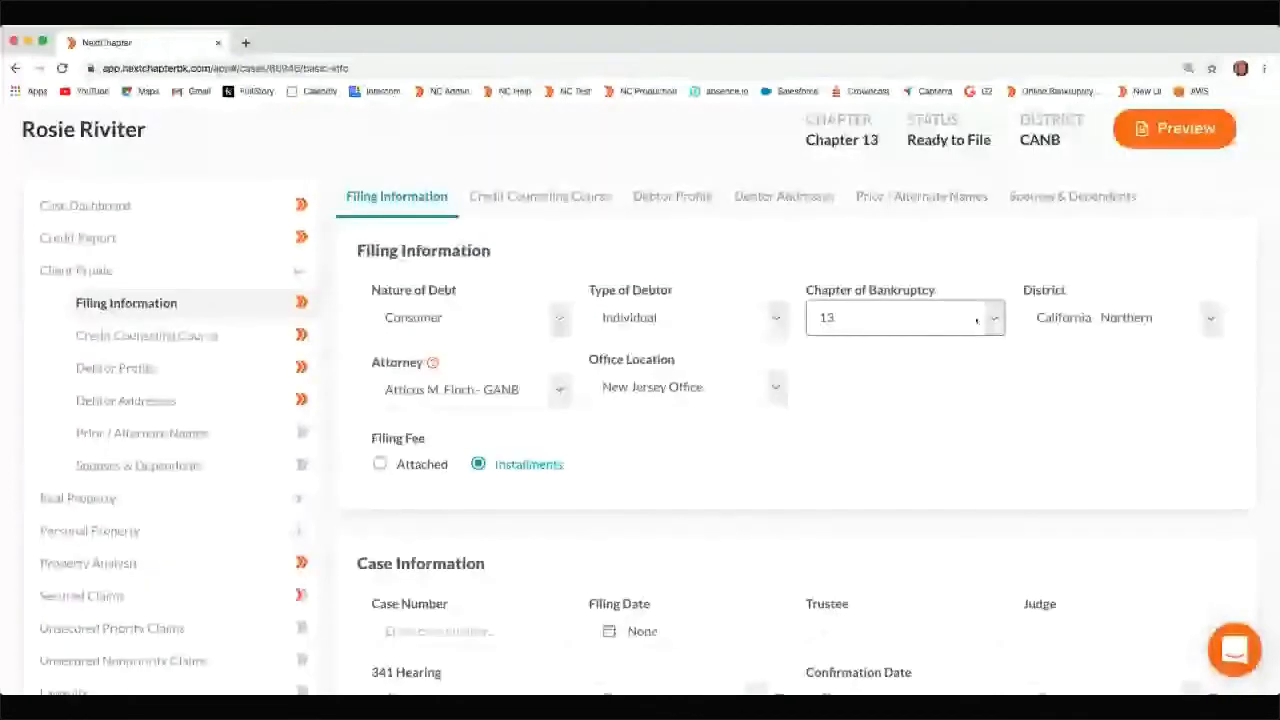
left_click(1170, 193)
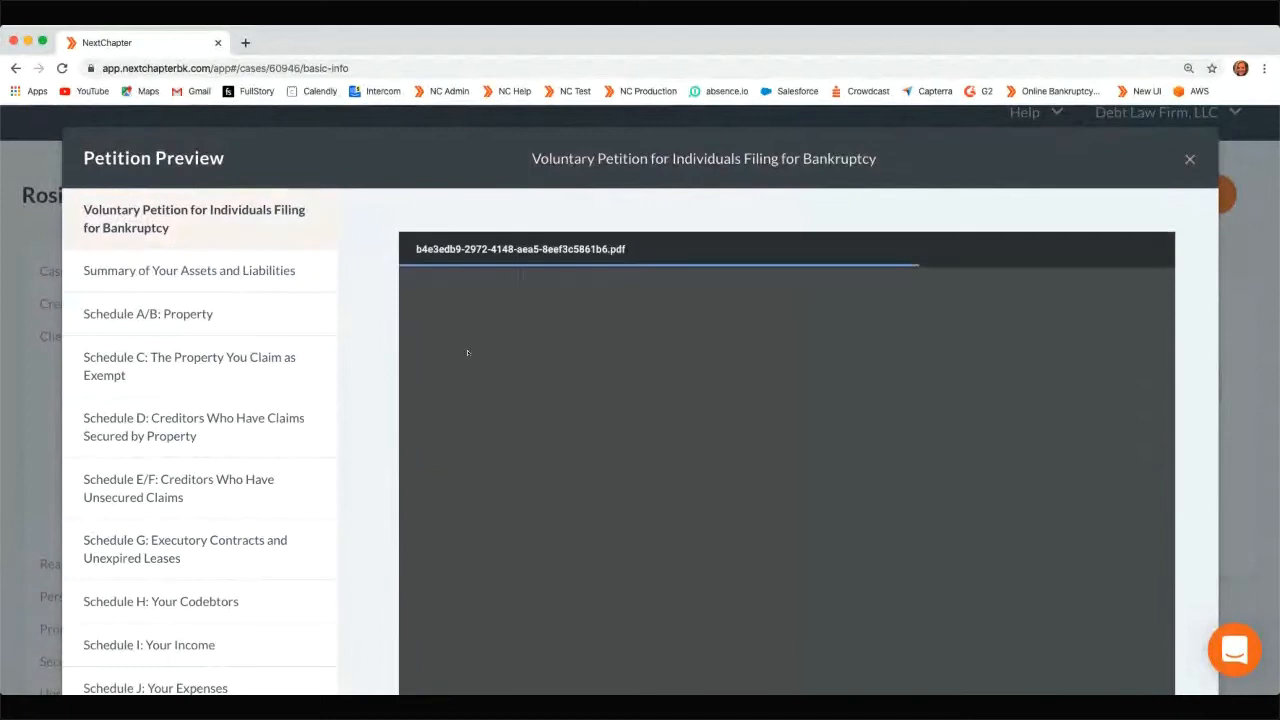
Scroll through the Voluntary Petition PDF, close the preview, and open the Help menu
scroll(795, 559, "down", 3)
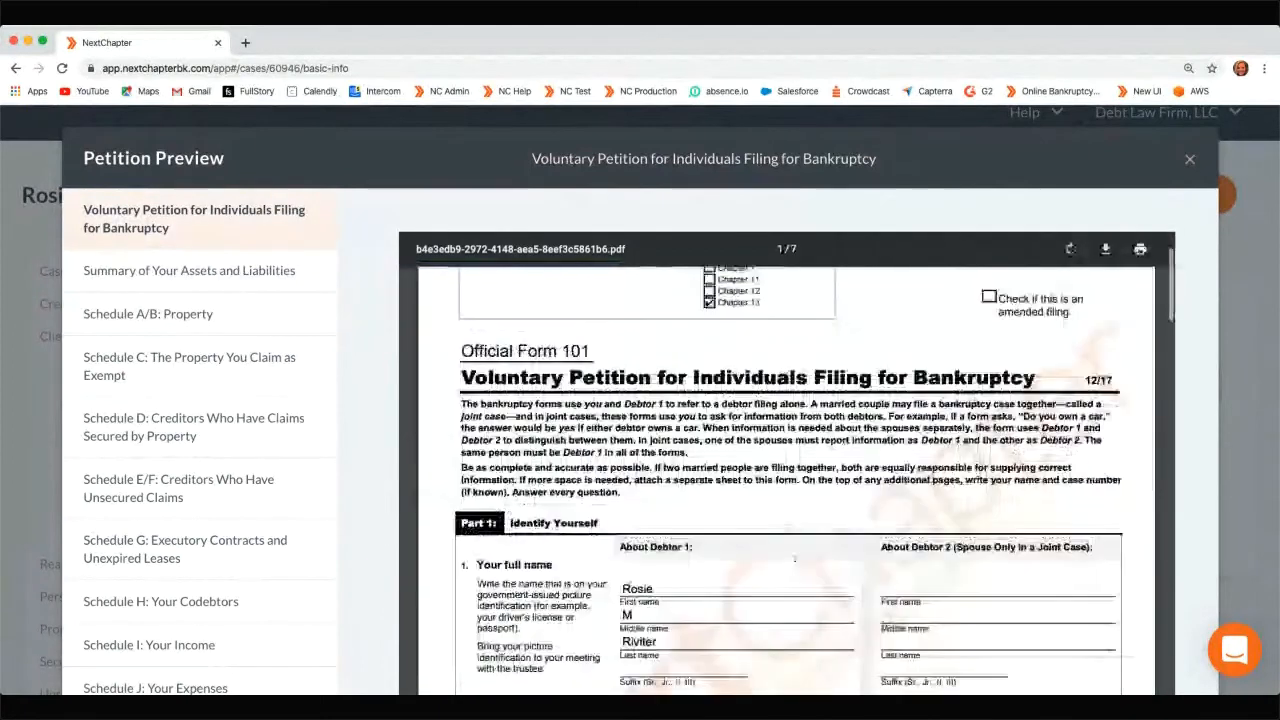
scroll(795, 559, "down", 8)
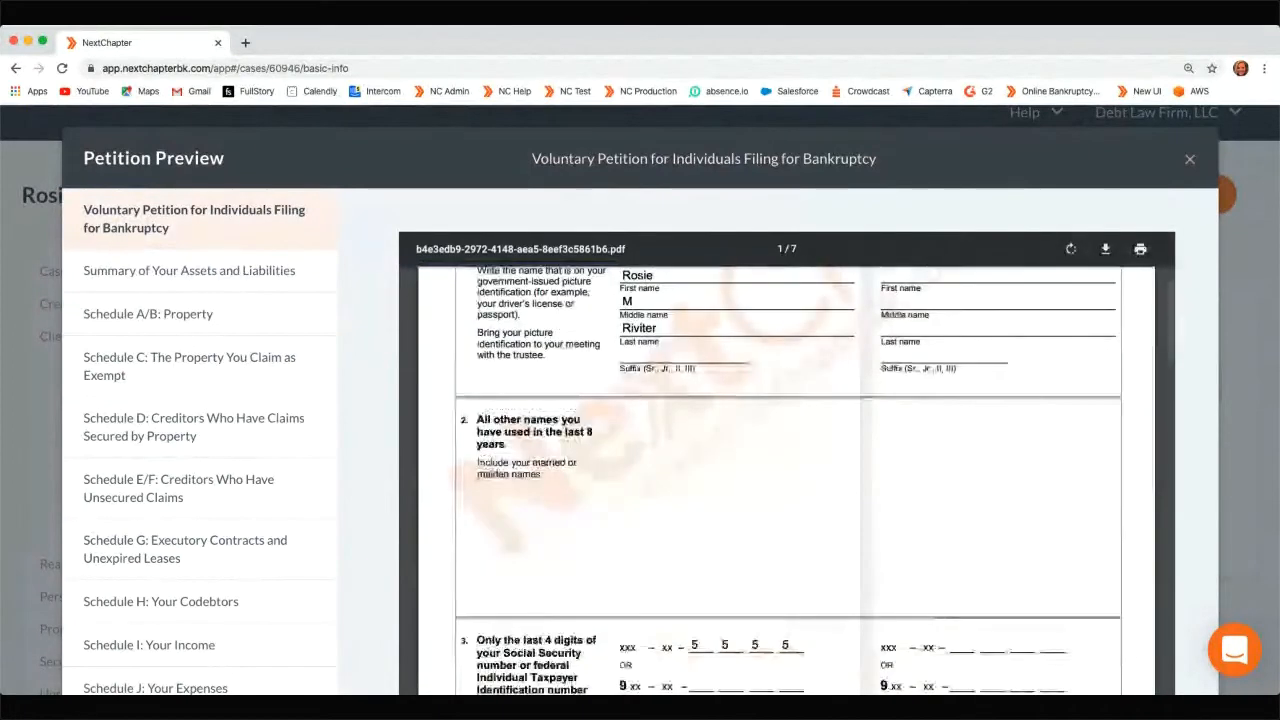
scroll(701, 452, "down", 8)
scroll(701, 452, "down", 4)
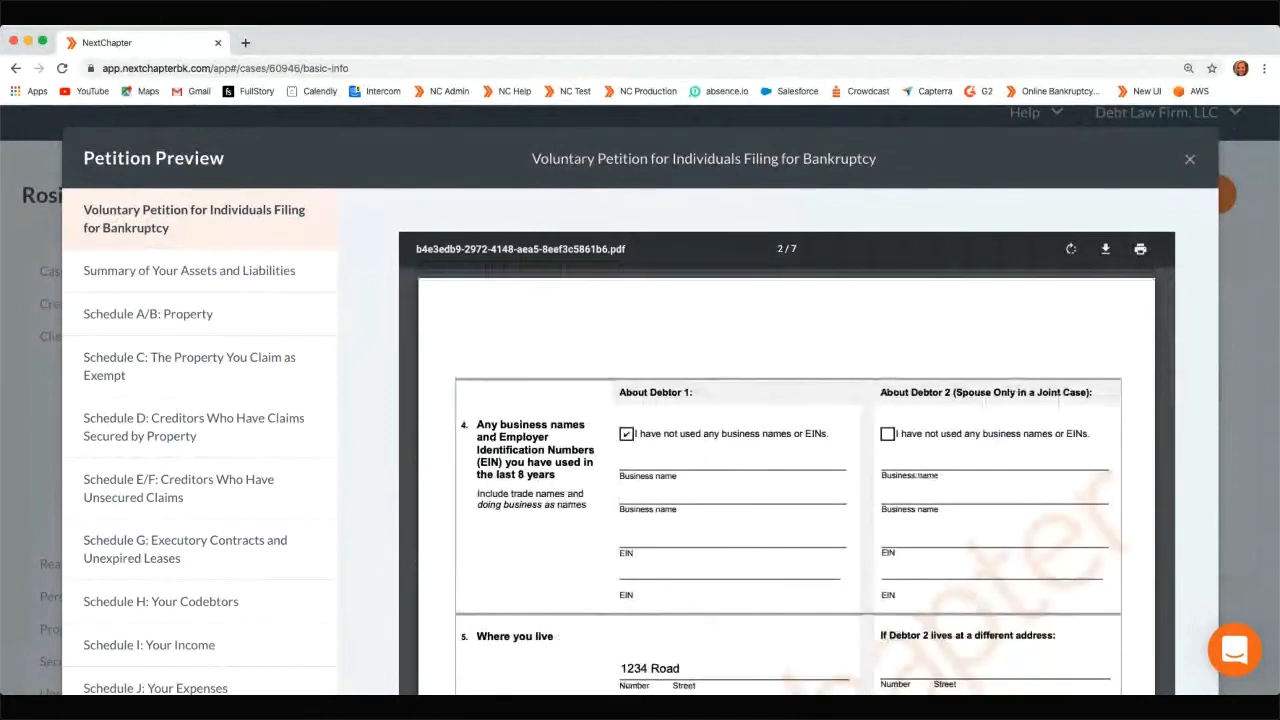
left_click(1190, 160)
scroll(1138, 183, "up", 2)
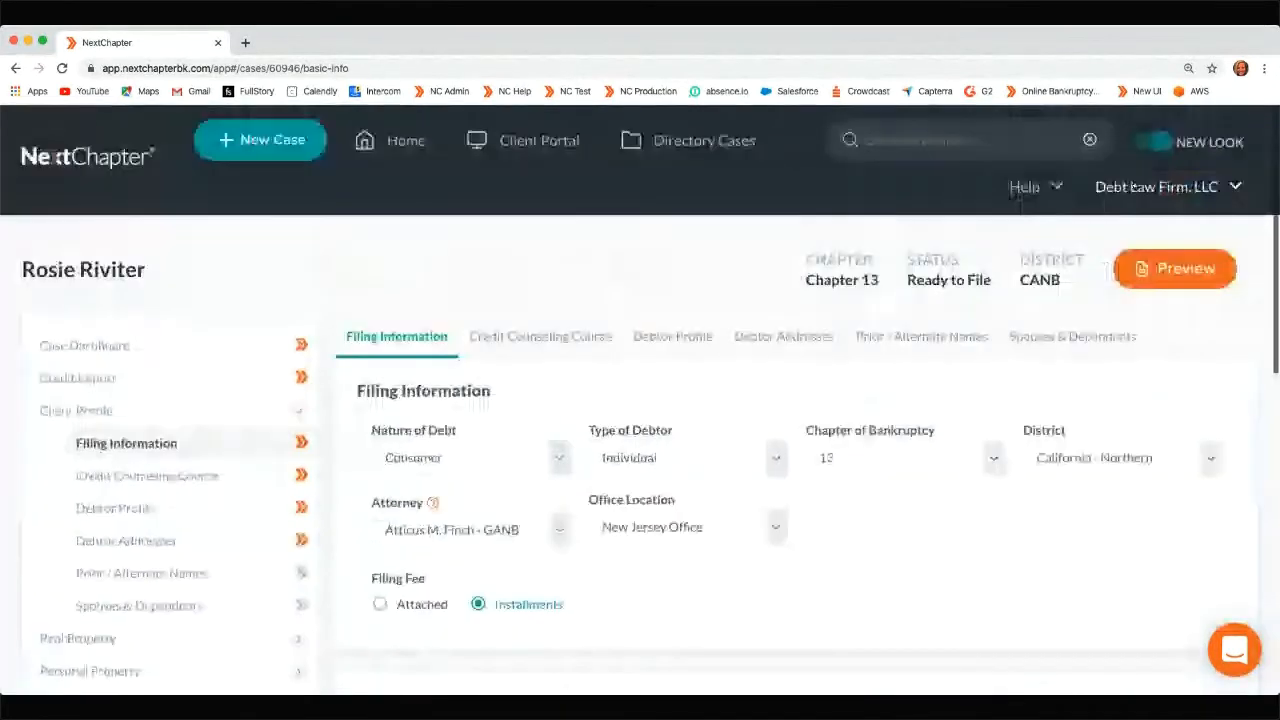
left_click(1026, 186)
Search the Help Center for 'line 4' and scroll through the results
left_click(1009, 224)
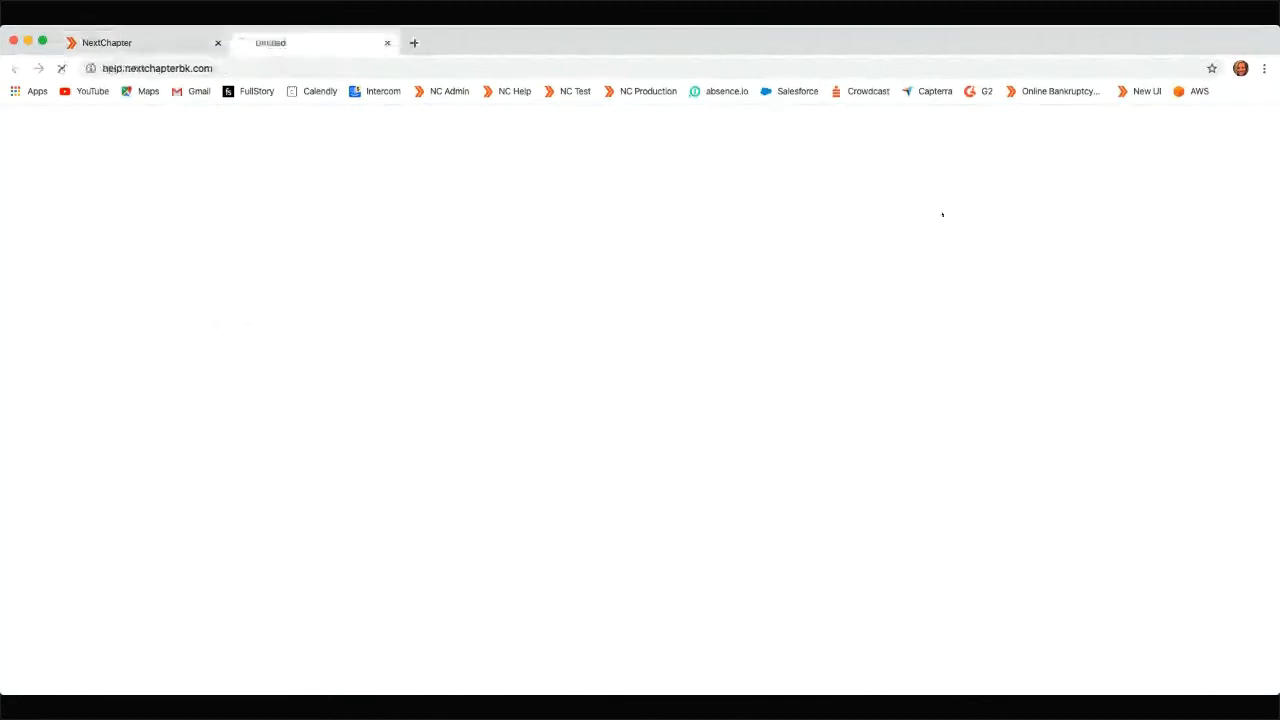
type("li")
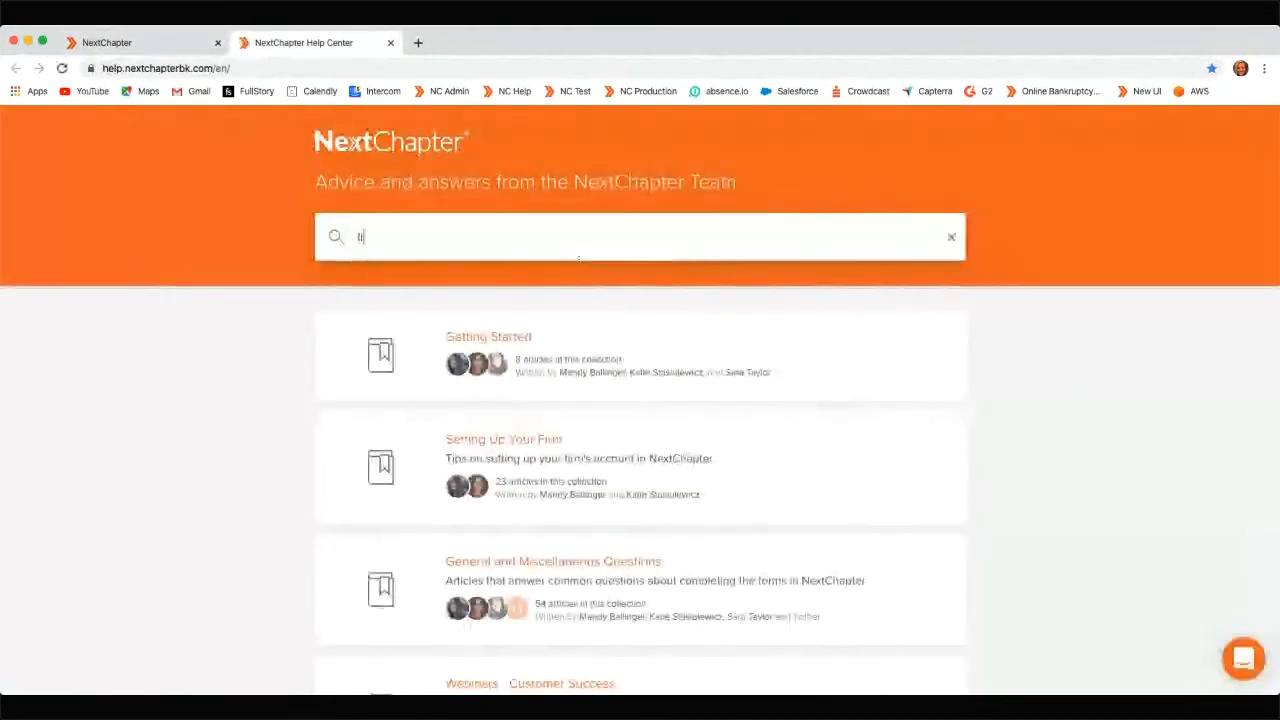
type("ne 4")
key("Return")
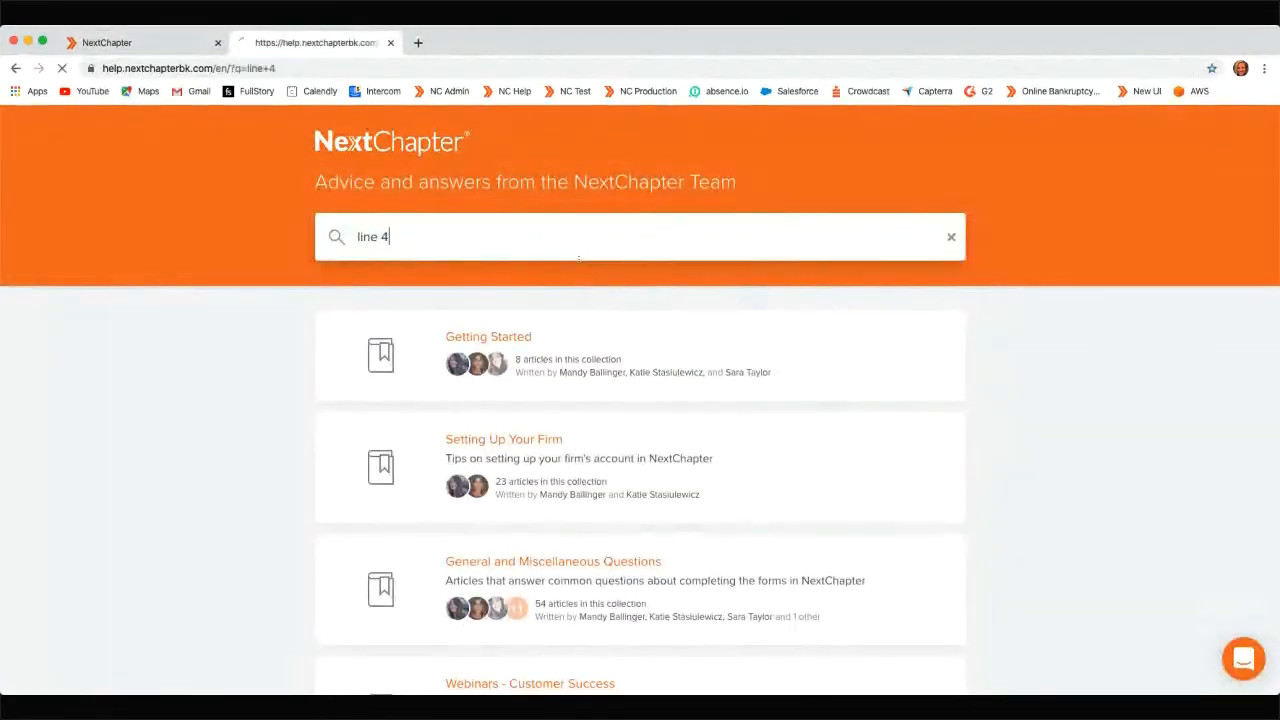
scroll(595, 300, "down", 1)
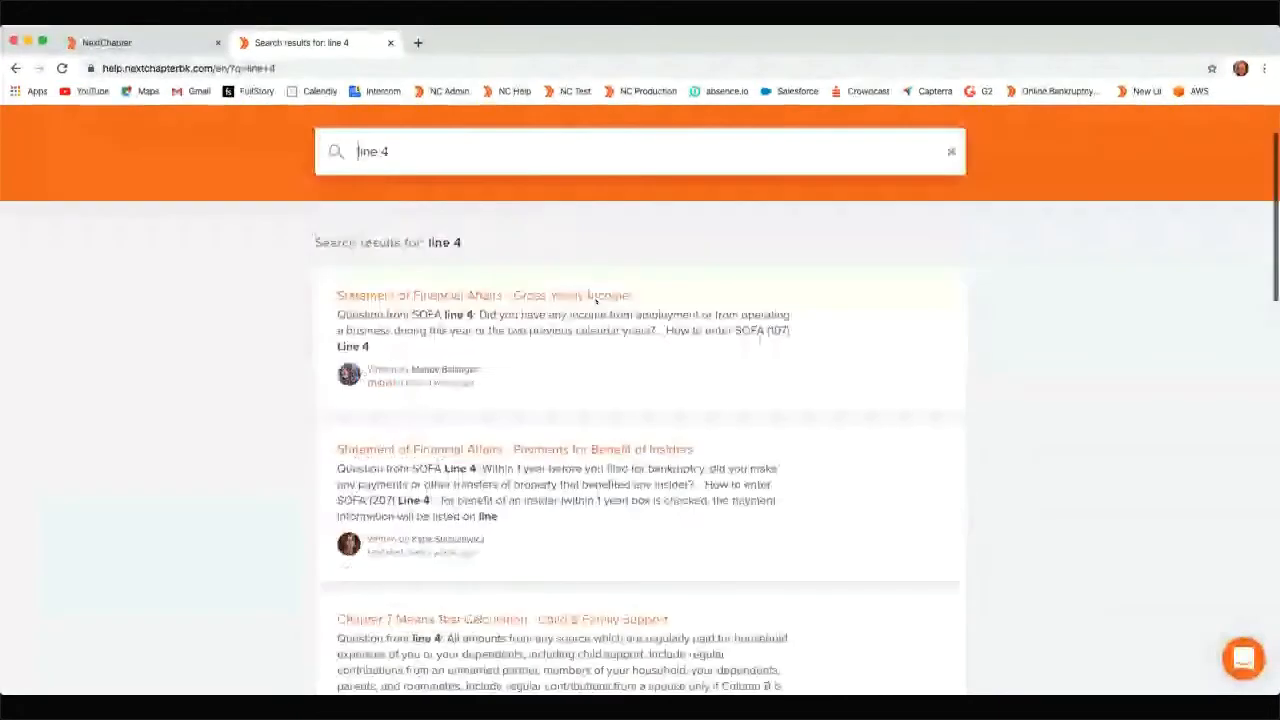
scroll(595, 300, "down", 3)
scroll(541, 458, "down", 5)
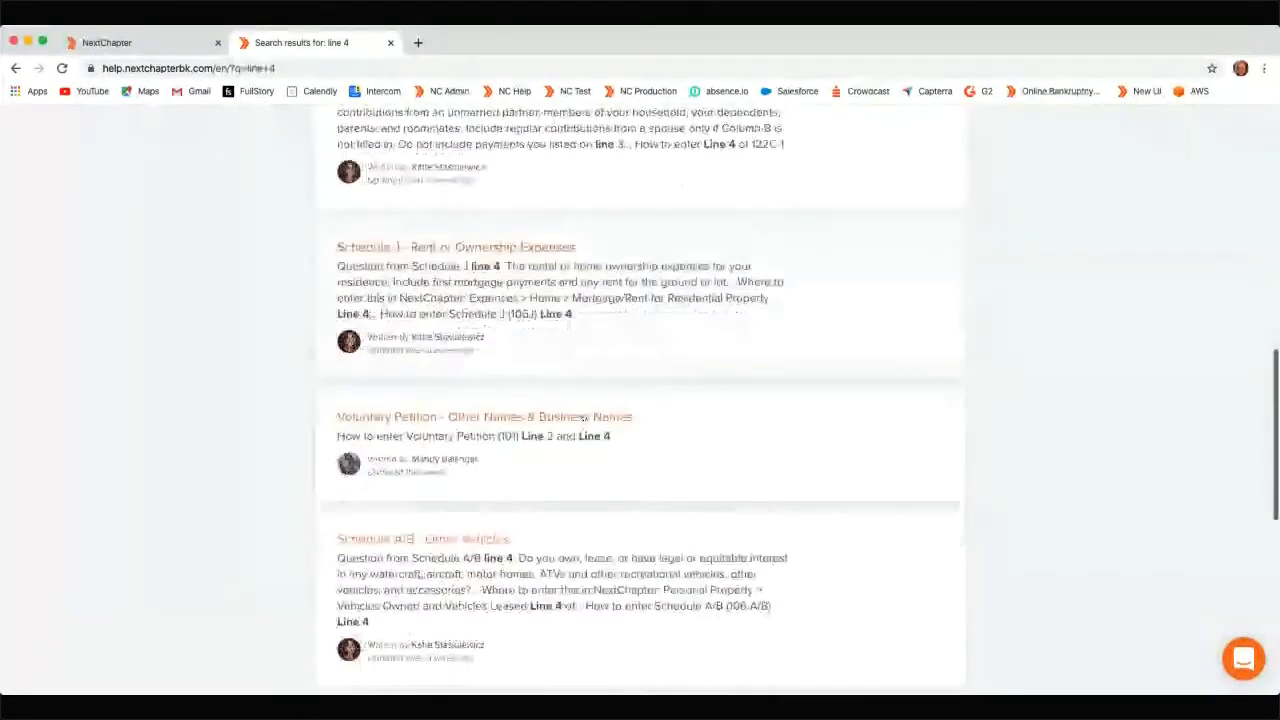
scroll(541, 458, "down", 1)
Read the 'Voluntary Petition - Other Names & Business Names' article, then return to the NextChapter tab
left_click(540, 340)
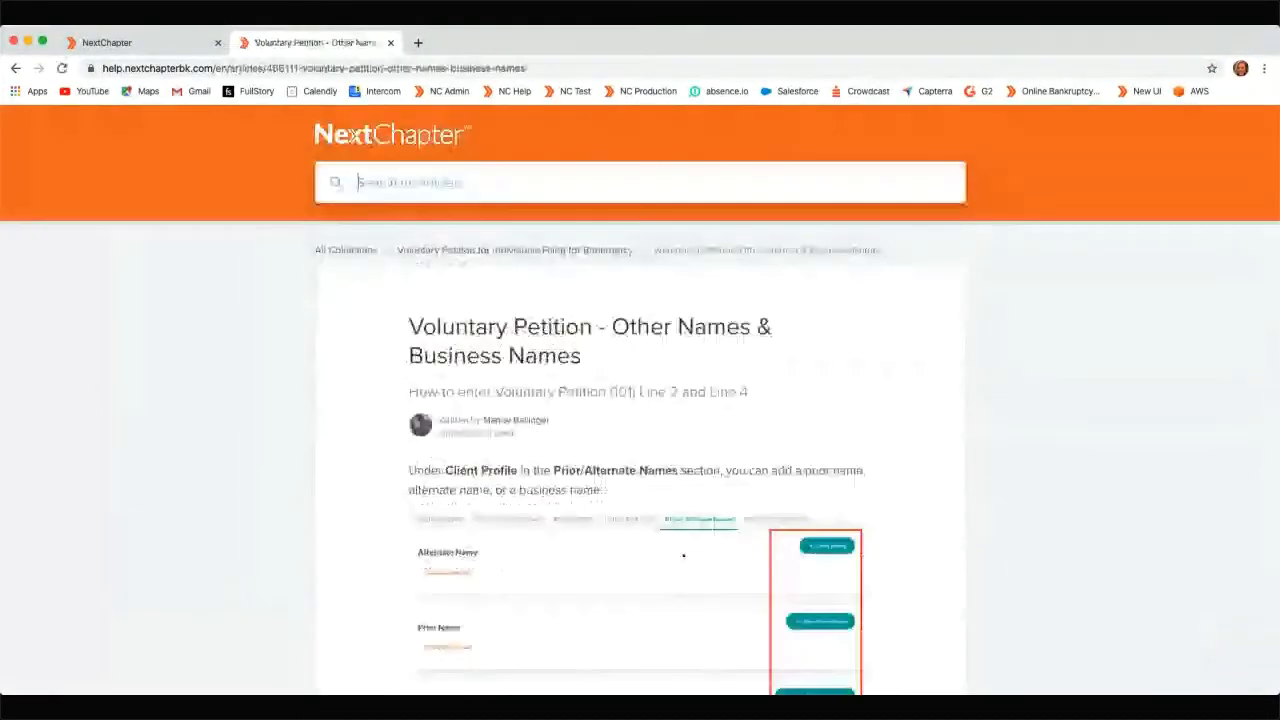
scroll(604, 276, "down", 4)
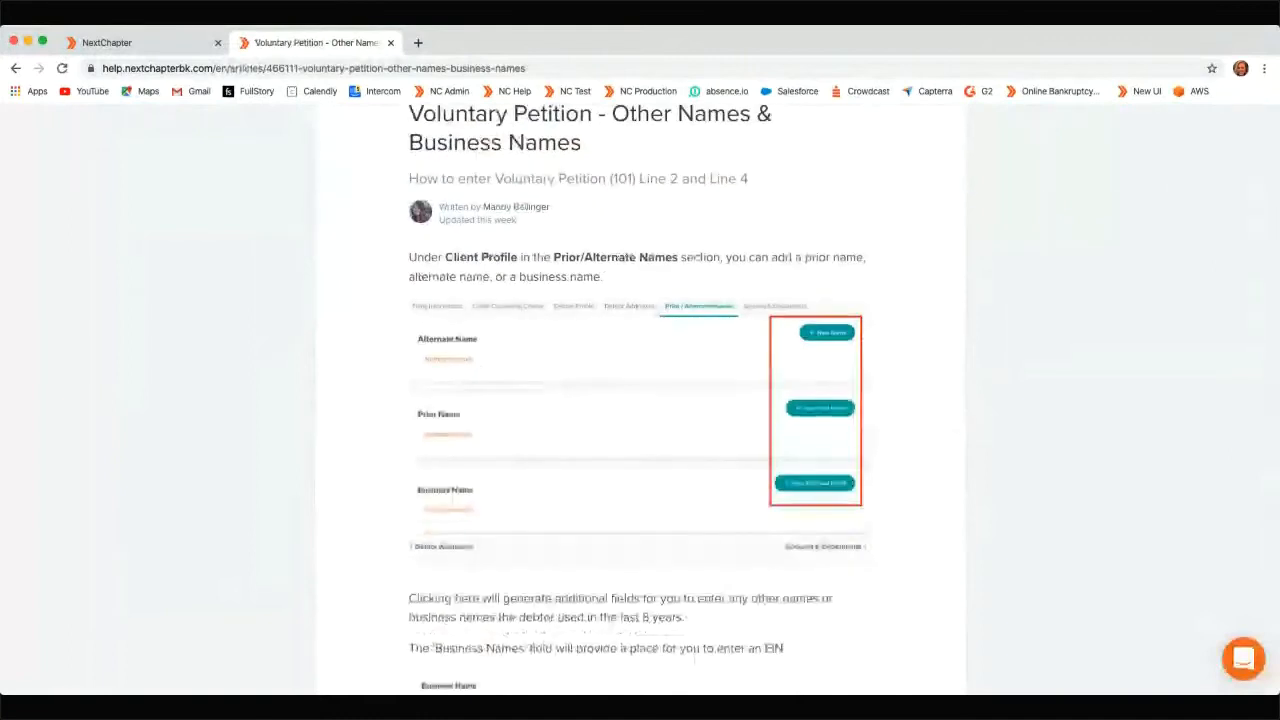
scroll(720, 273, "down", 1)
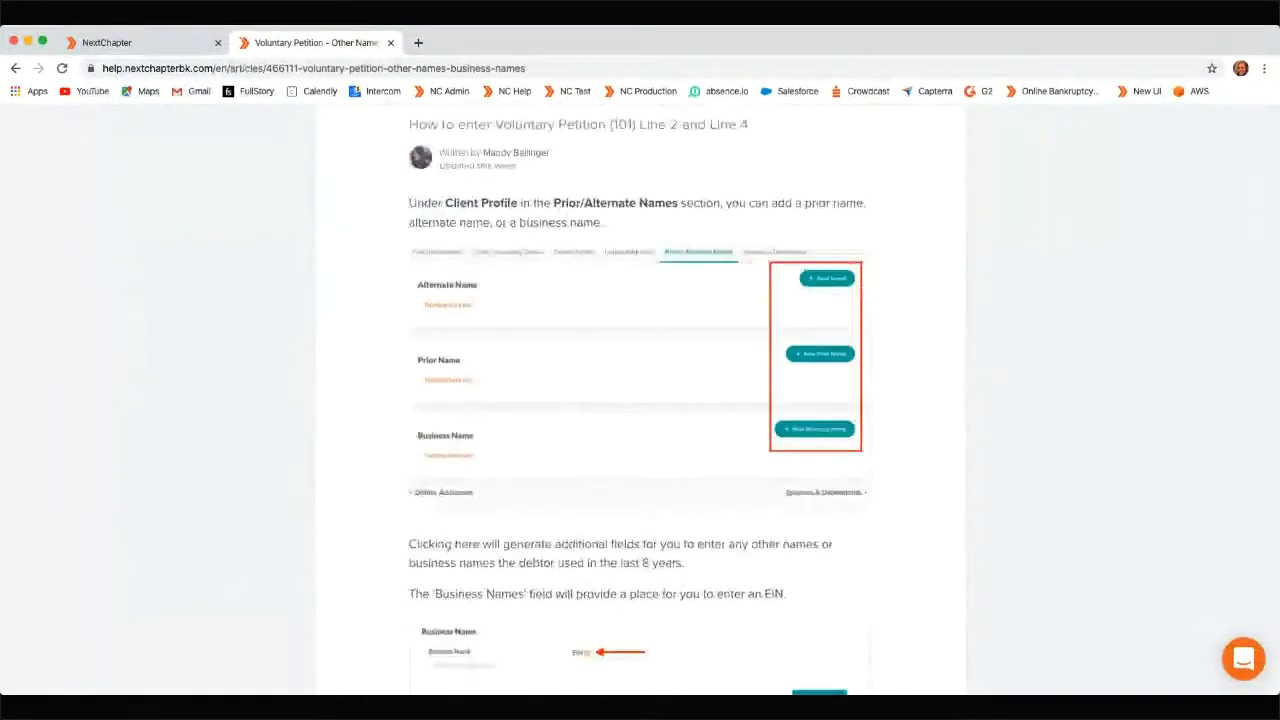
scroll(674, 246, "down", 3)
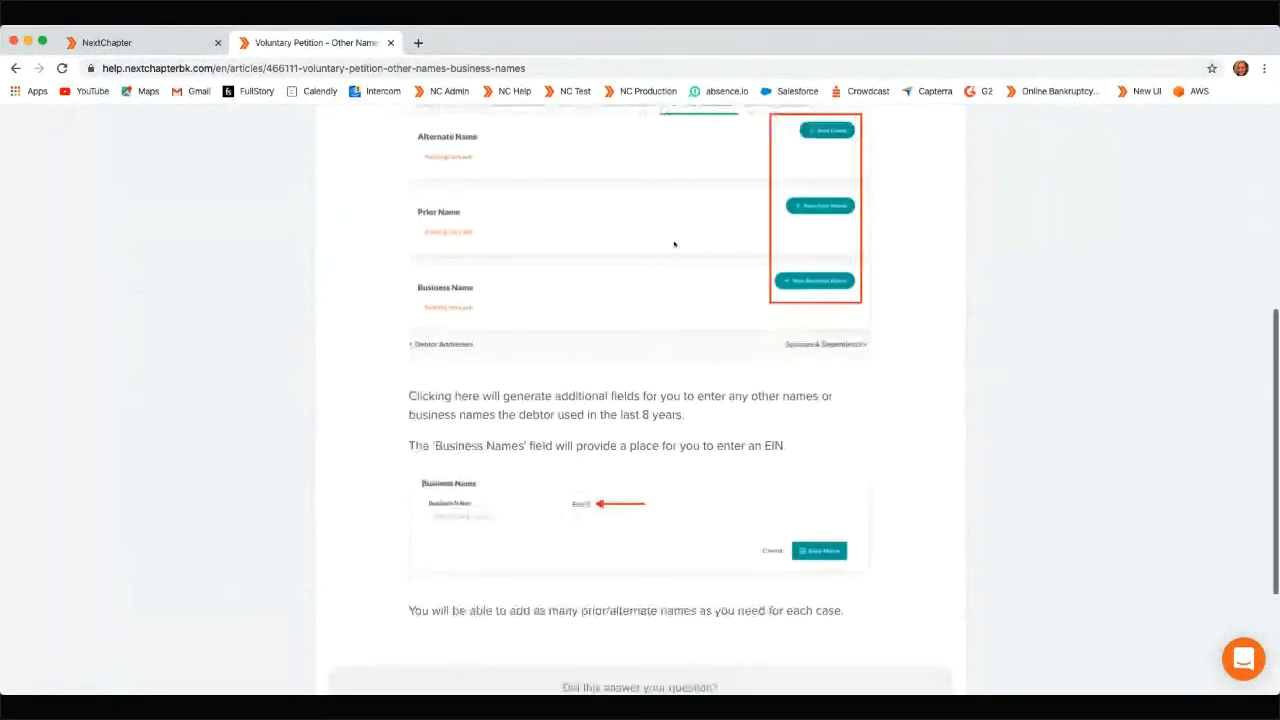
left_click(108, 42)
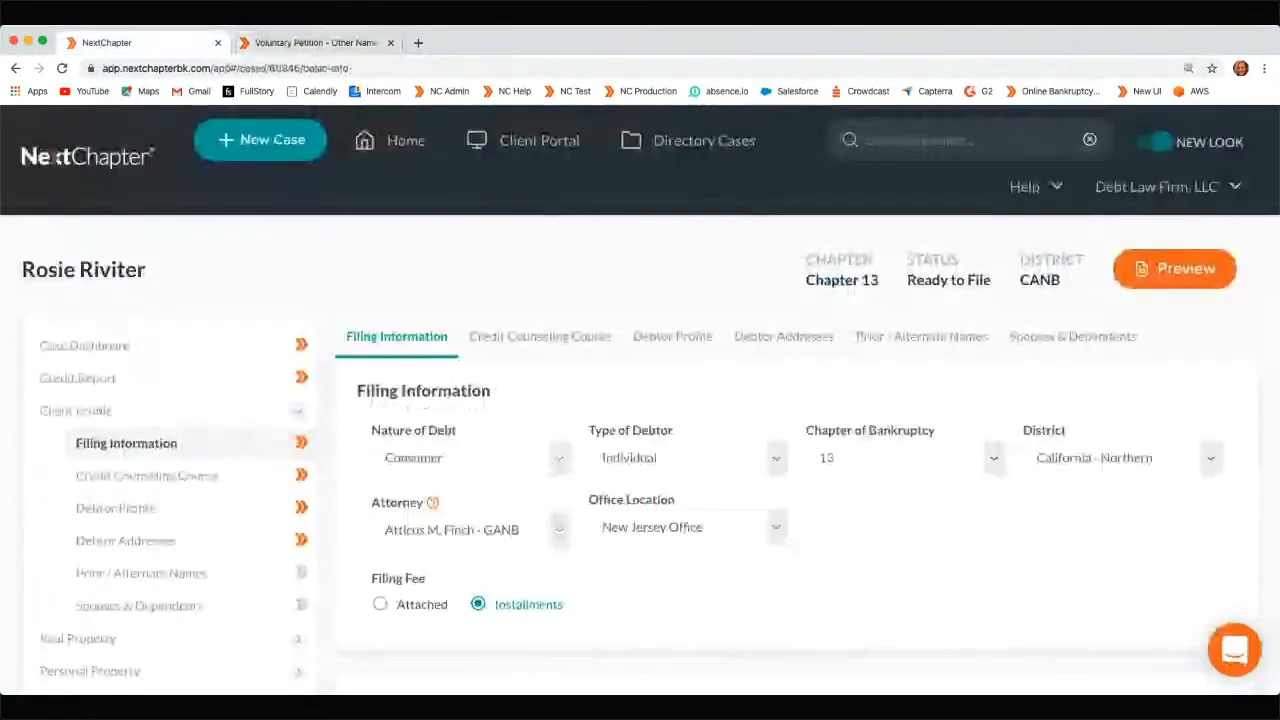
Open and close the support chat panel, then scroll down the sidebar
left_click(1228, 650)
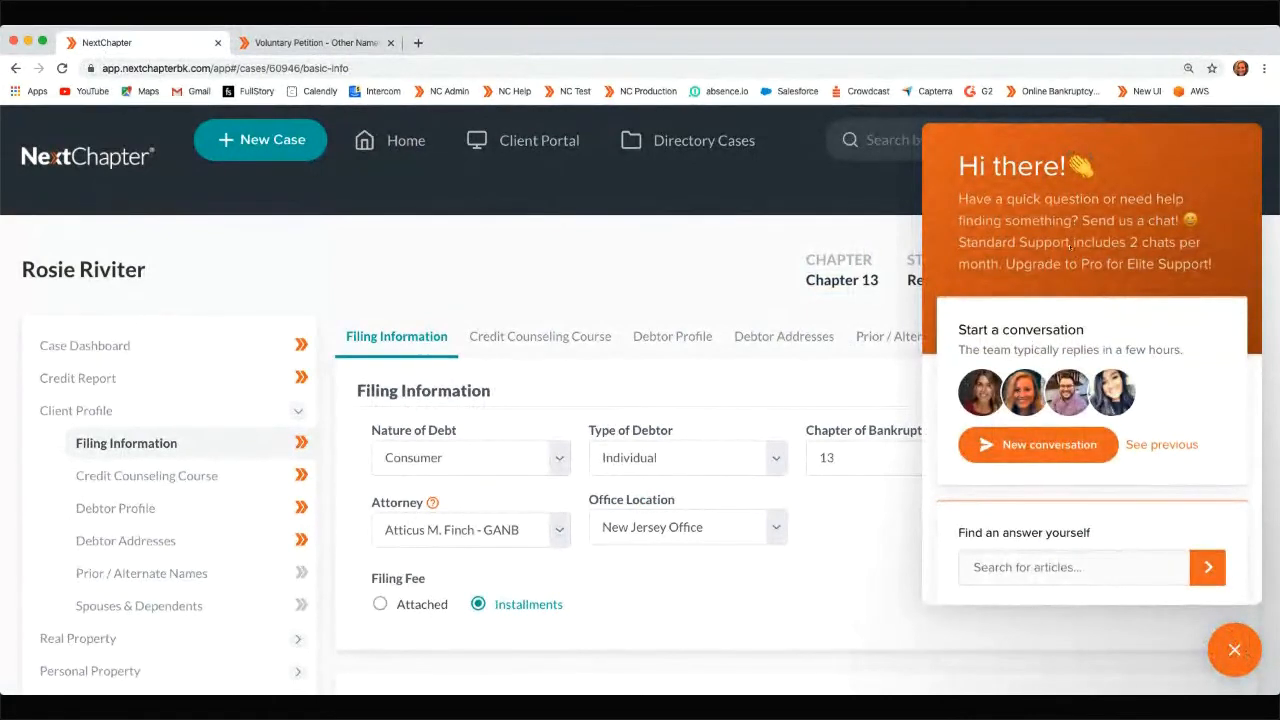
left_click(1235, 650)
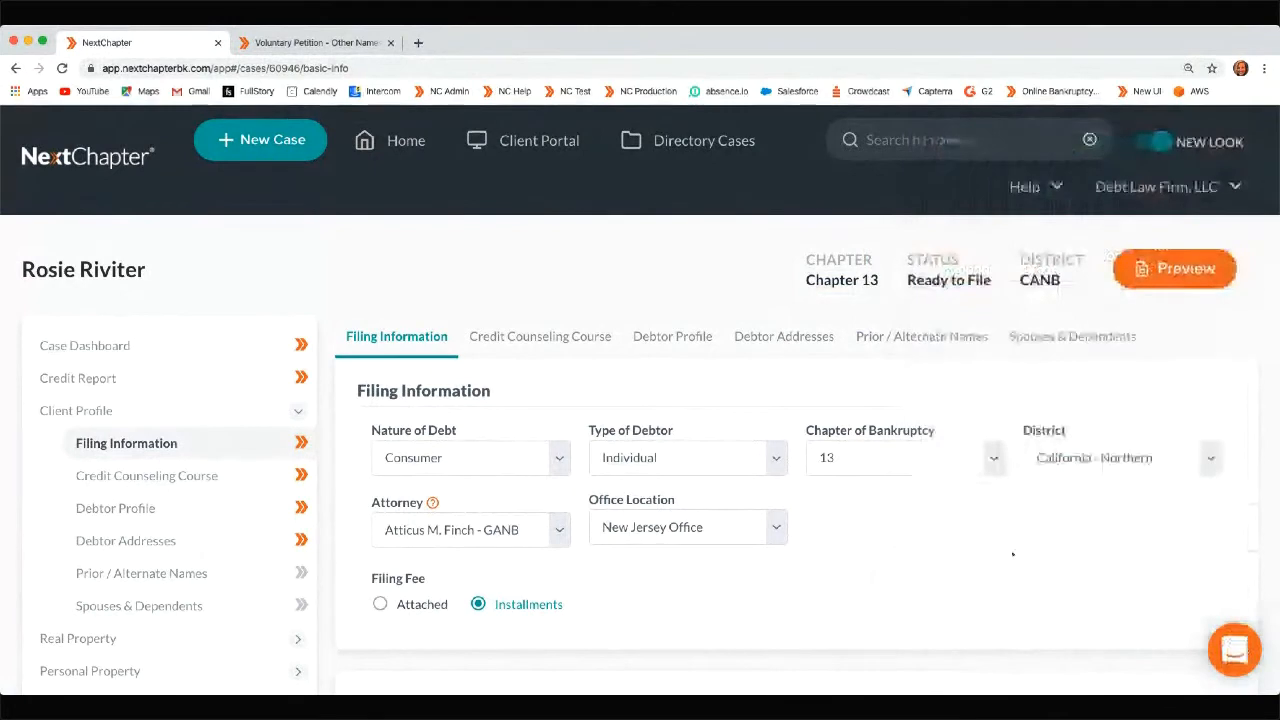
scroll(1235, 650, "down", 1)
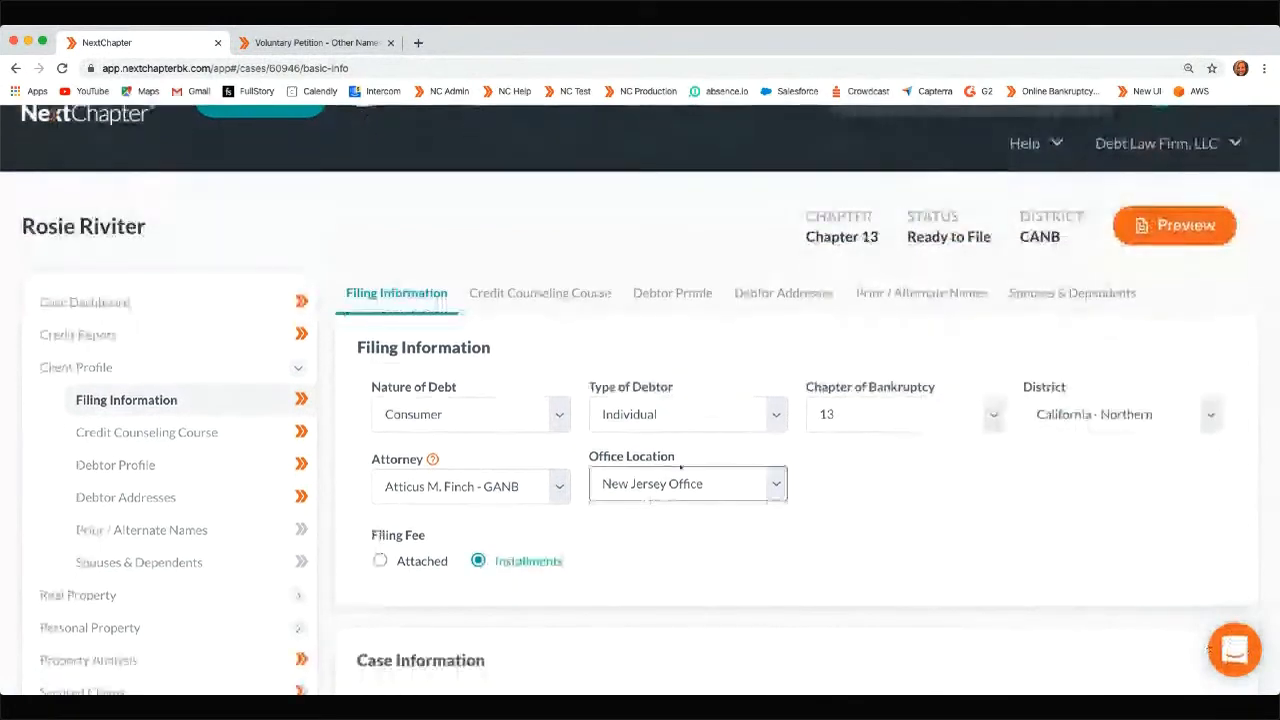
scroll(680, 467, "down", 1)
scroll(680, 467, "down", 2)
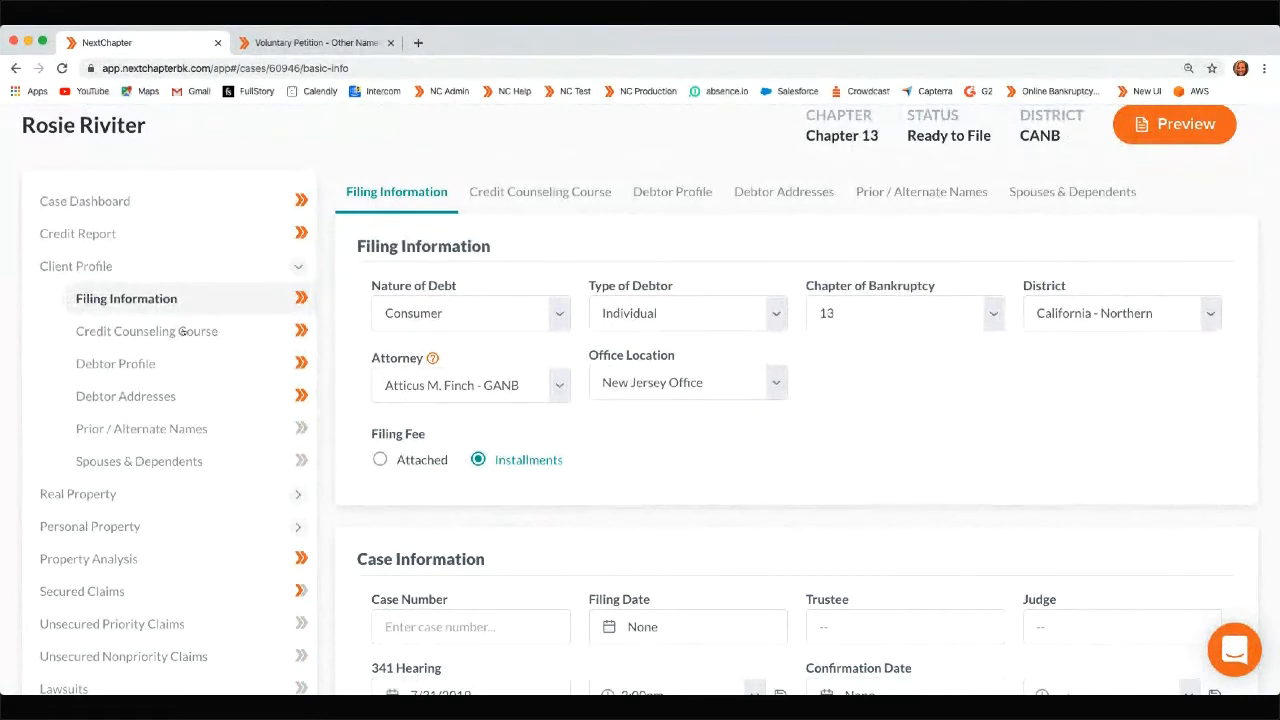
Expand Real Property and open the Properties Owned list
left_click(133, 496)
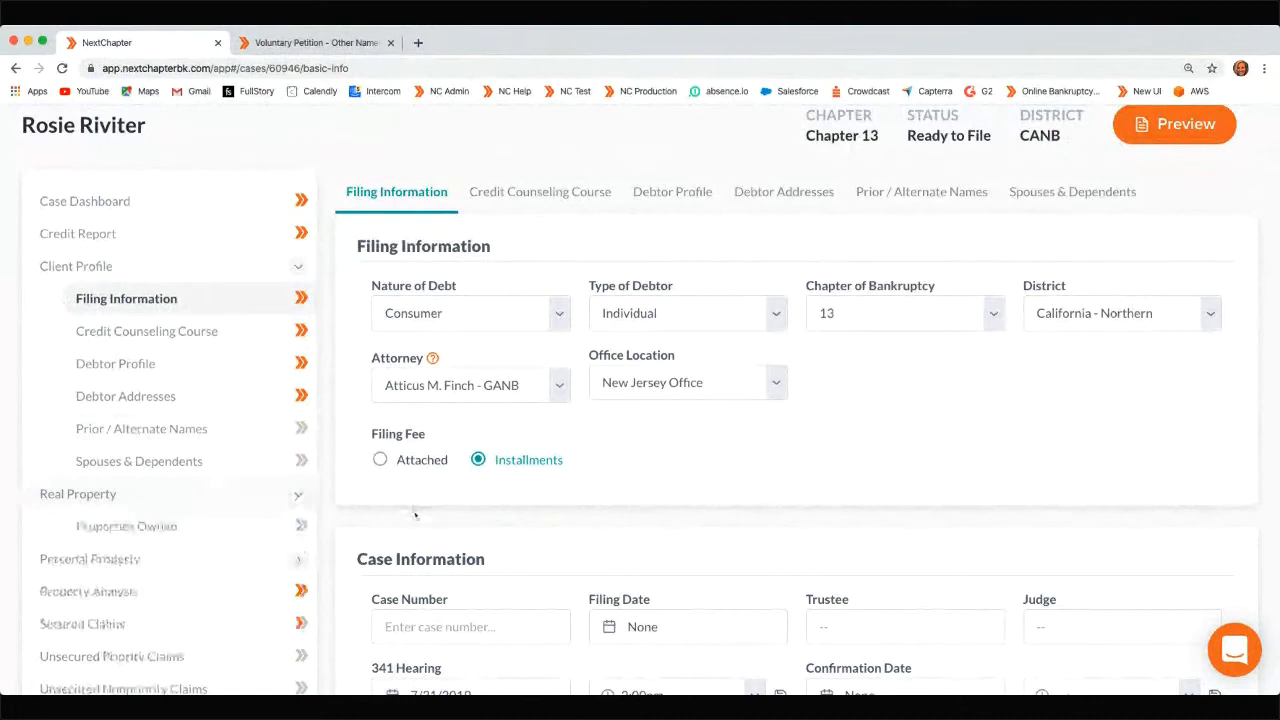
scroll(415, 514, "down", 2)
scroll(103, 490, "up", 1)
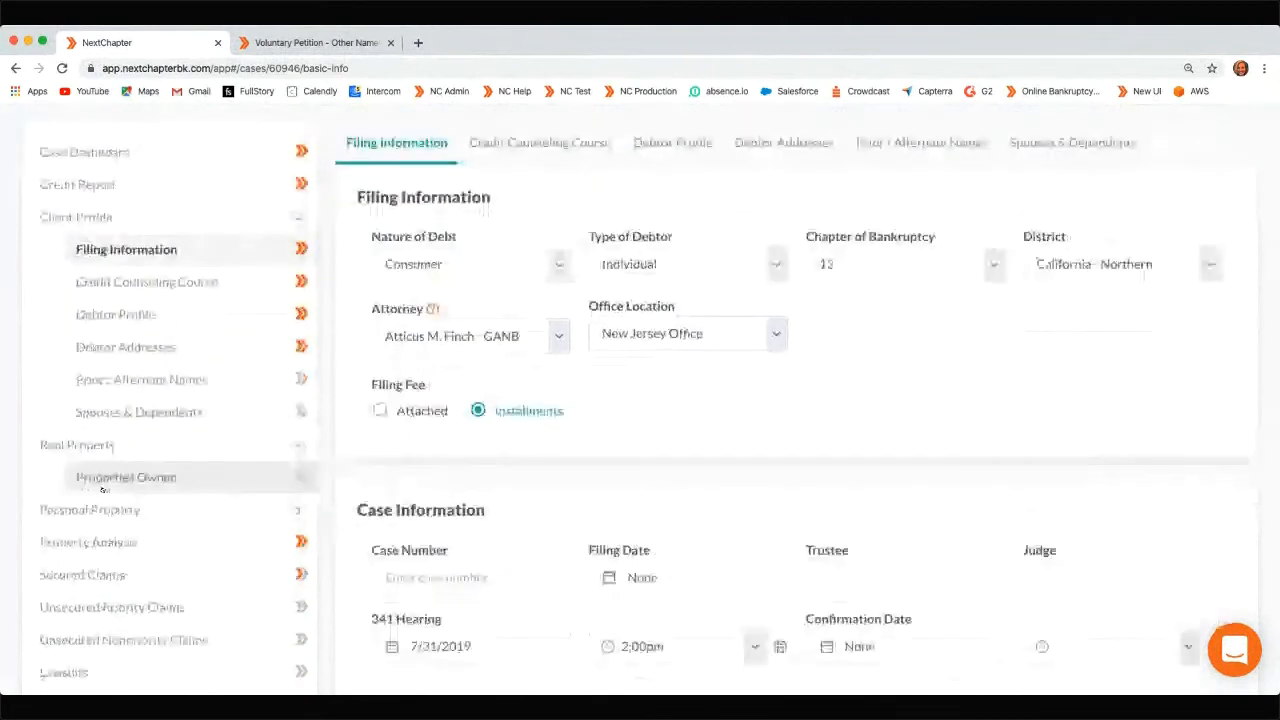
left_click(103, 486)
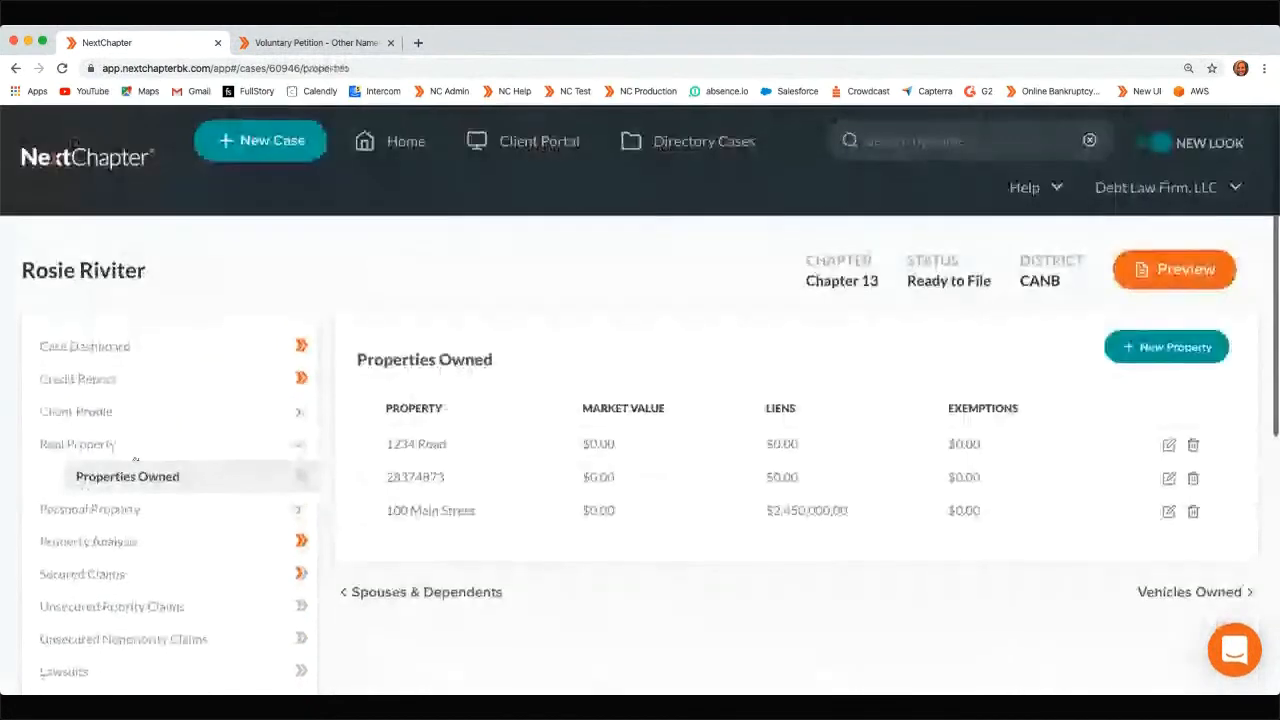
left_click(100, 422)
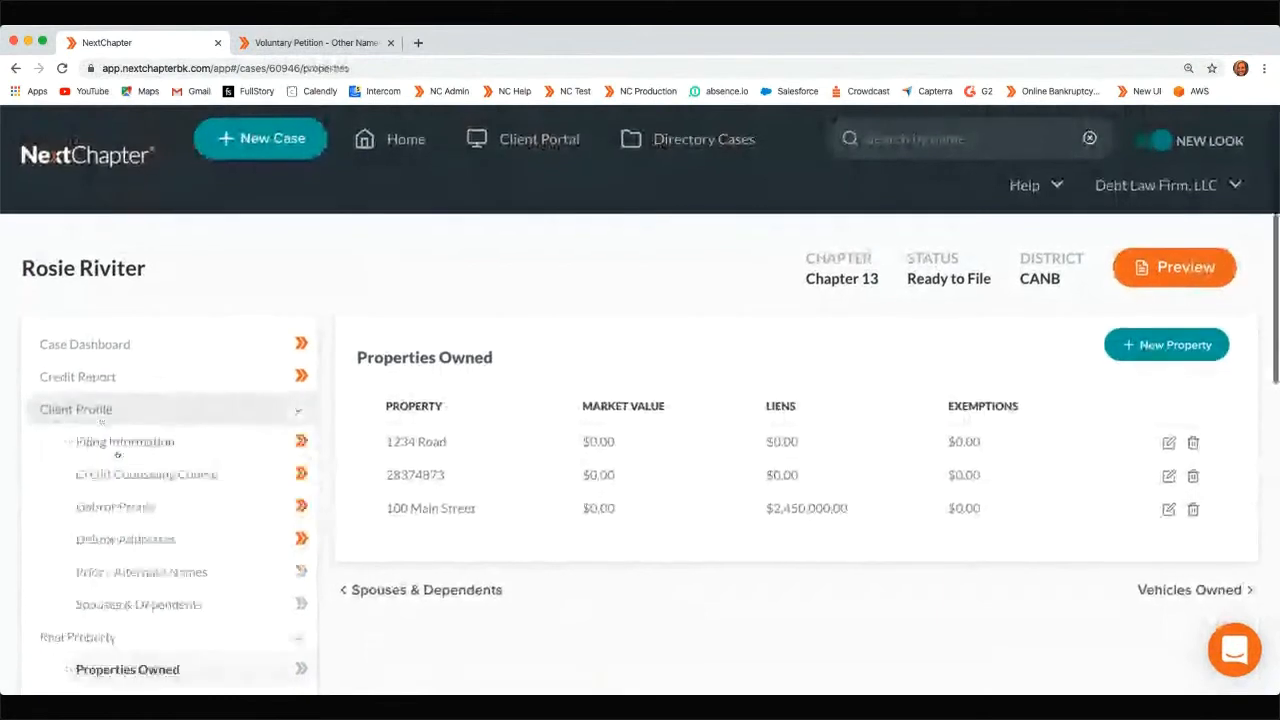
scroll(100, 505, "down", 1)
left_click(125, 510)
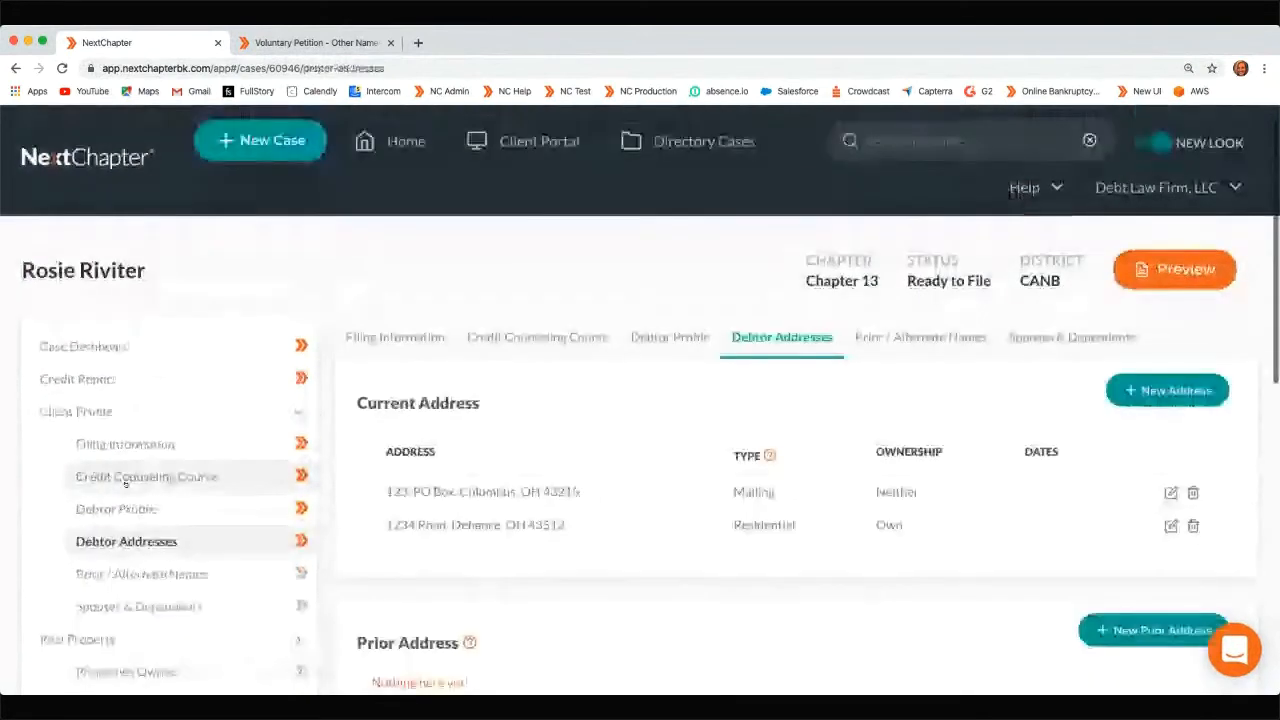
left_click(1170, 526)
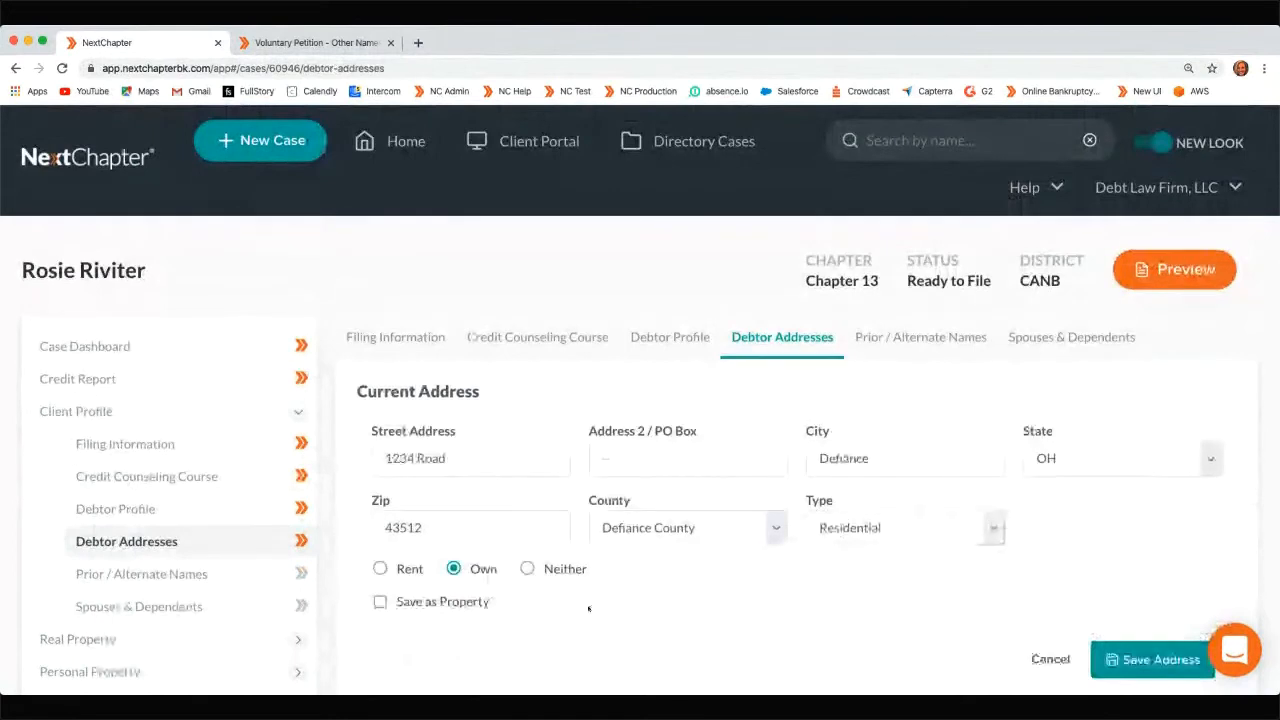
scroll(541, 596, "down", 1)
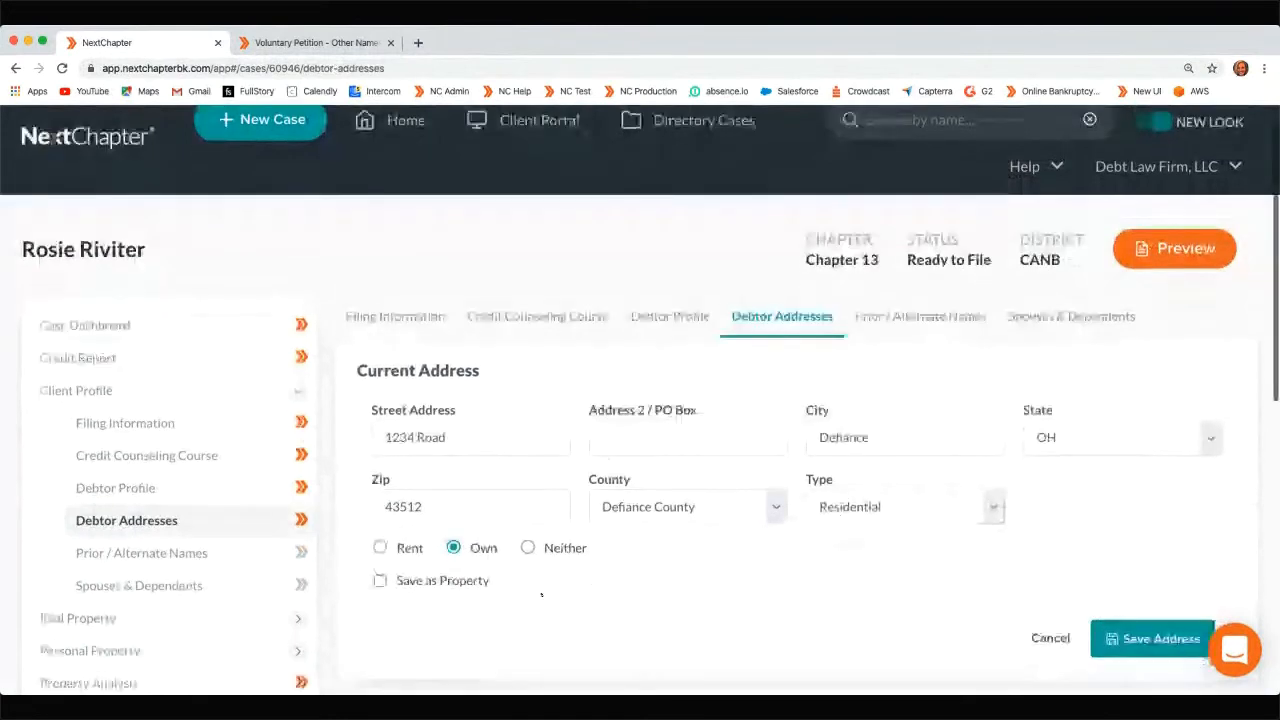
scroll(541, 596, "down", 3)
left_click(78, 553)
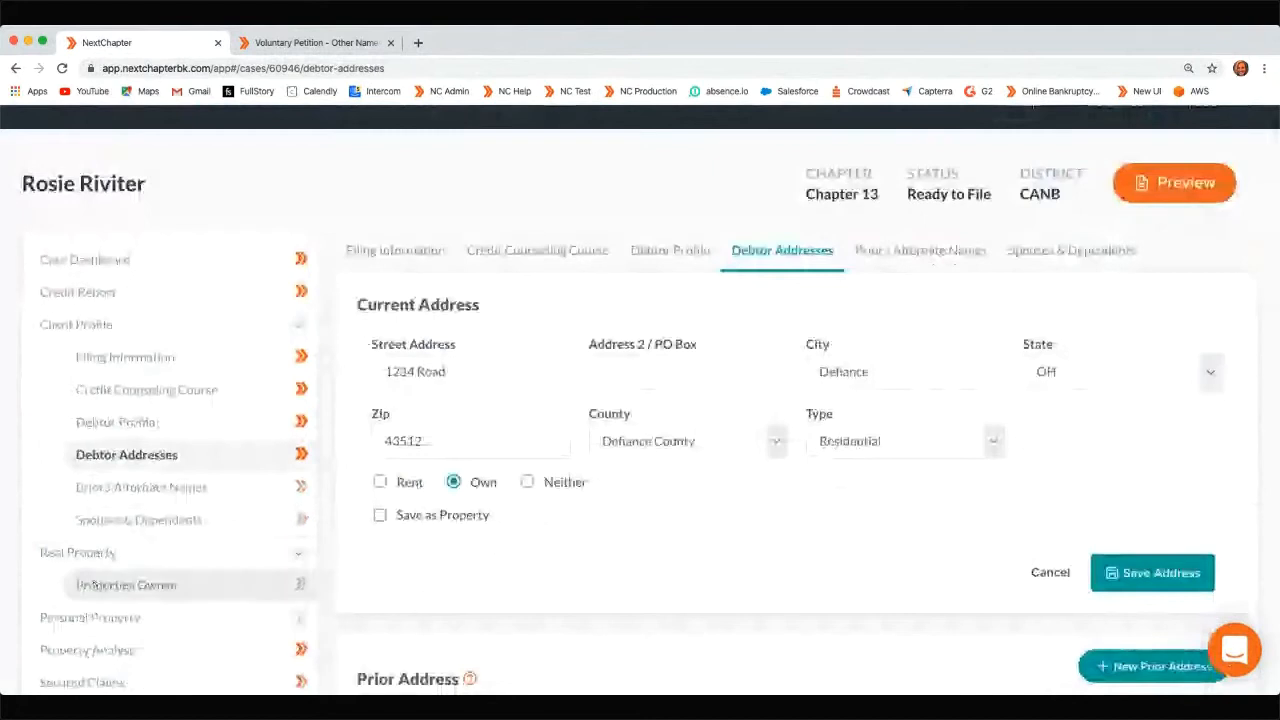
left_click(126, 585)
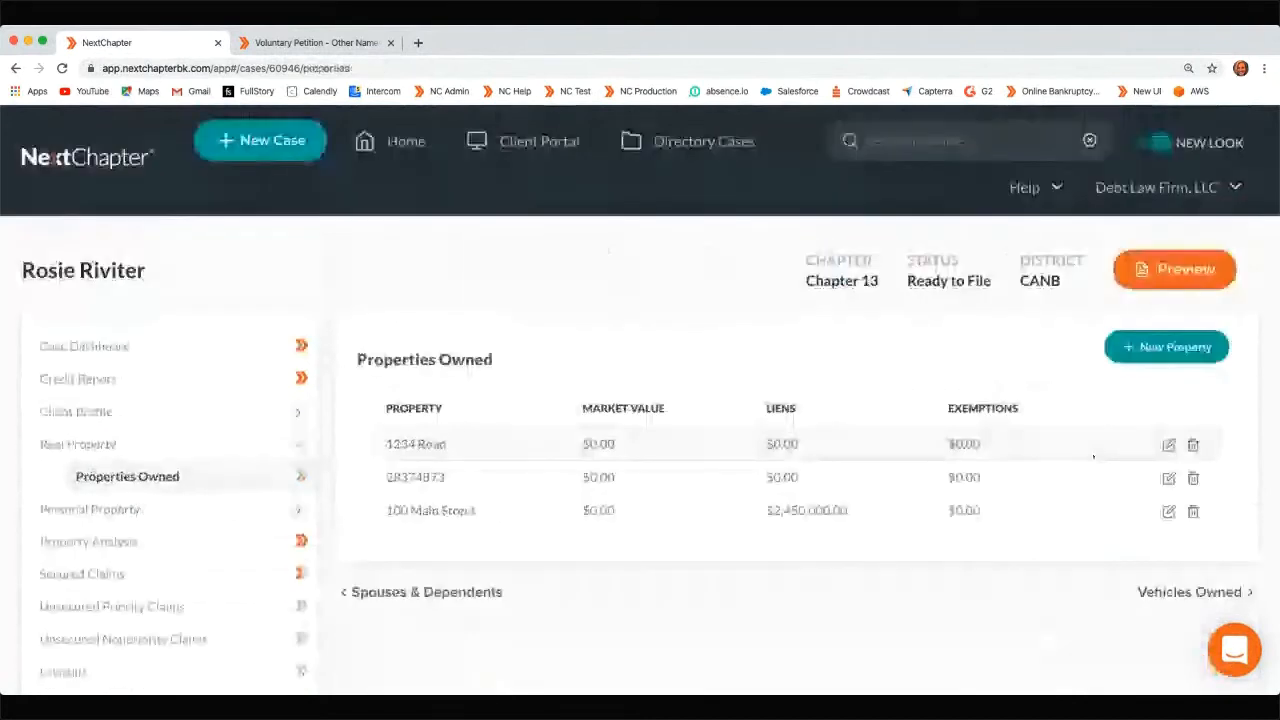
scroll(531, 435, "down", 3)
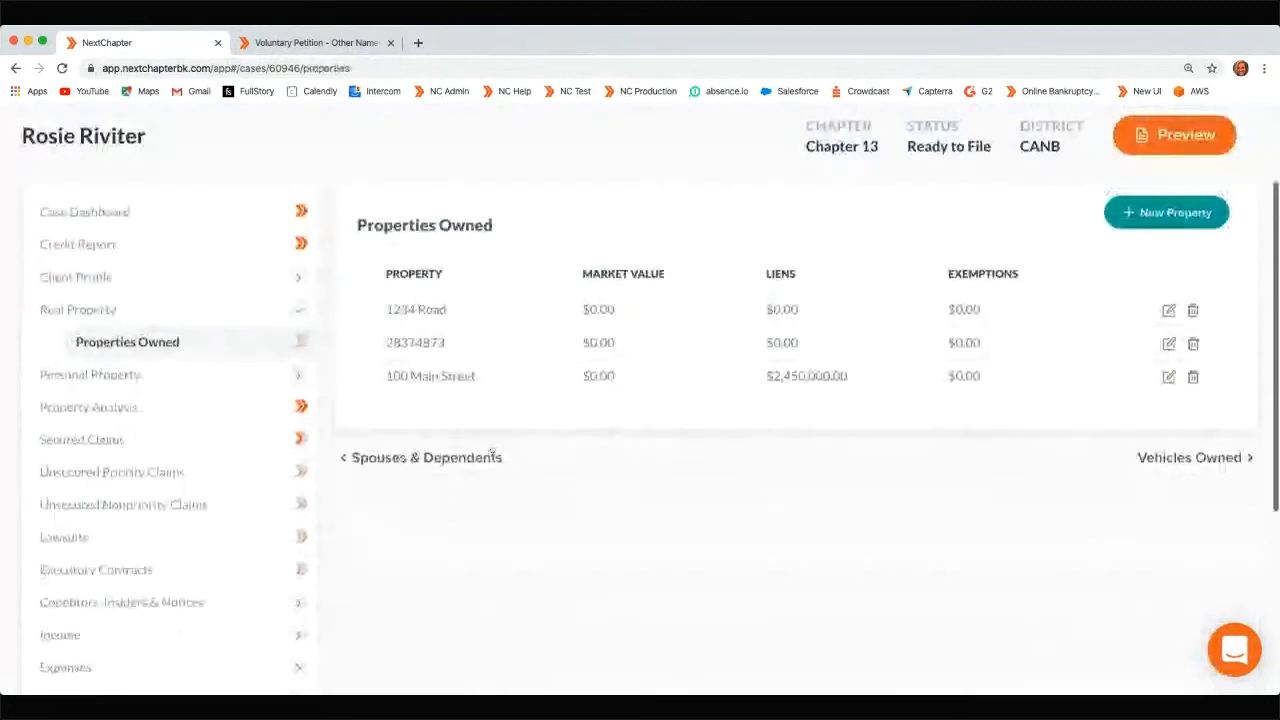
scroll(404, 420, "down", 1)
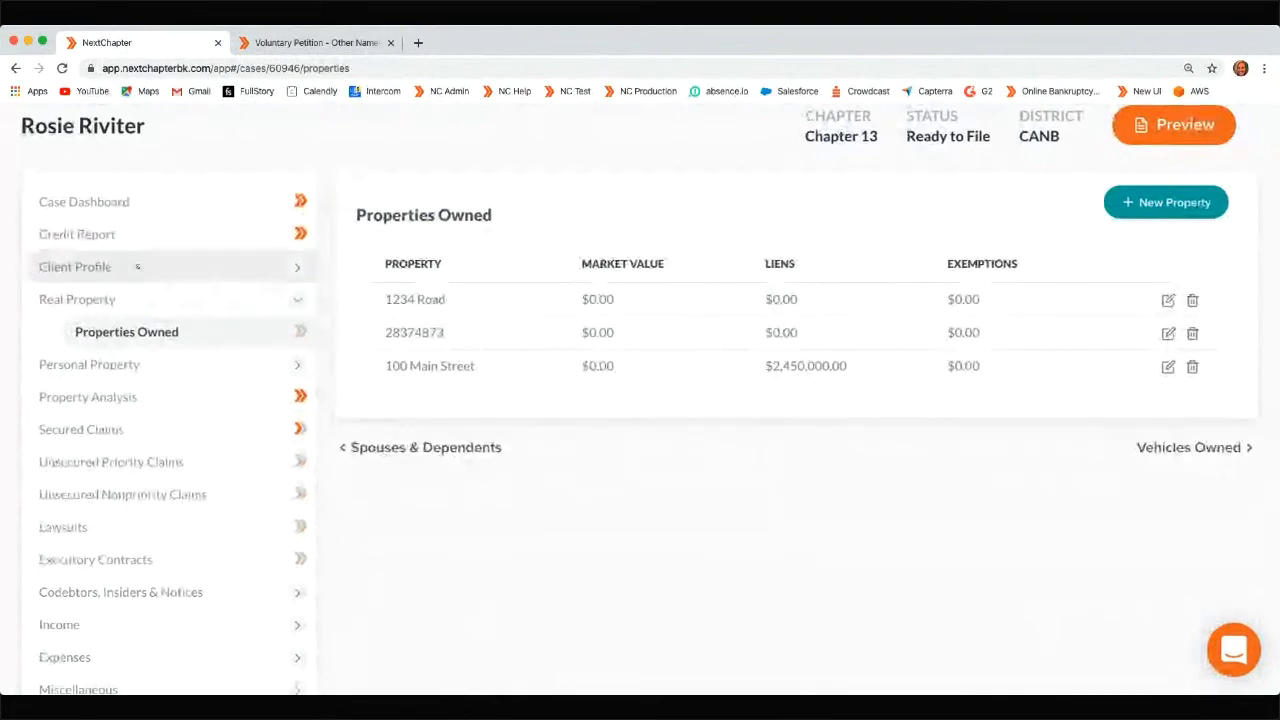
scroll(137, 266, "down", 1)
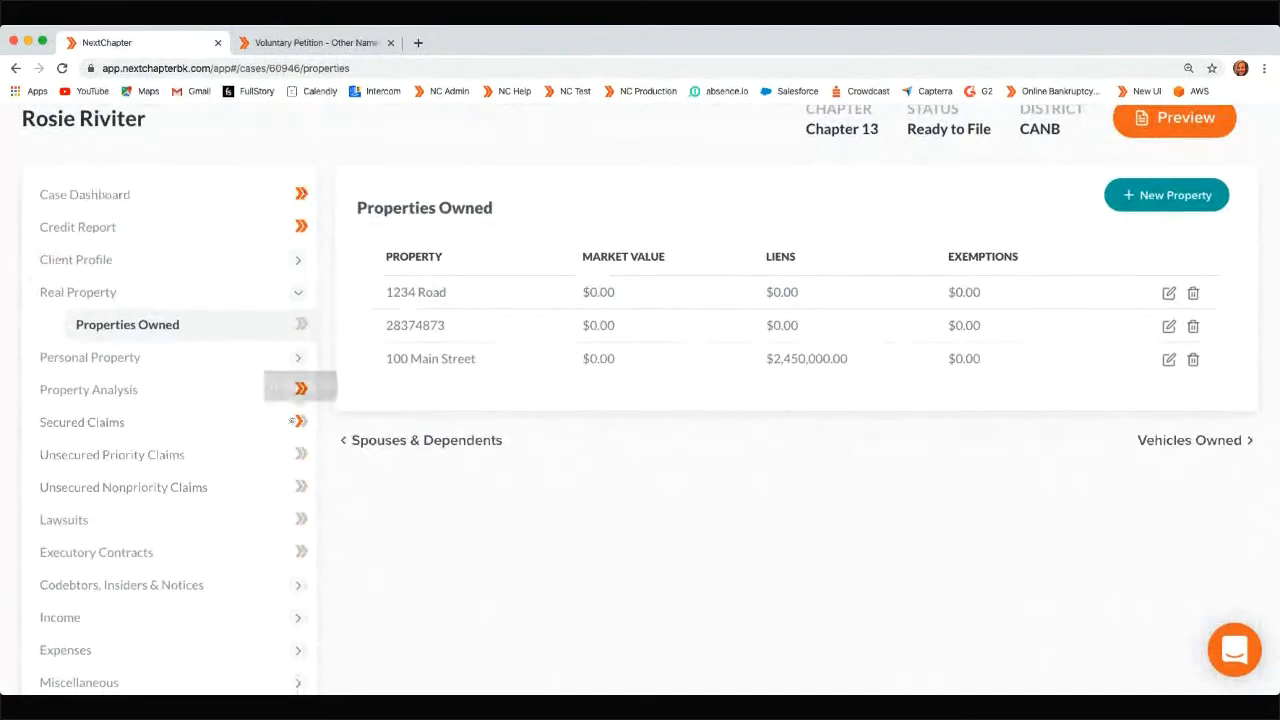
scroll(240, 422, "down", 1)
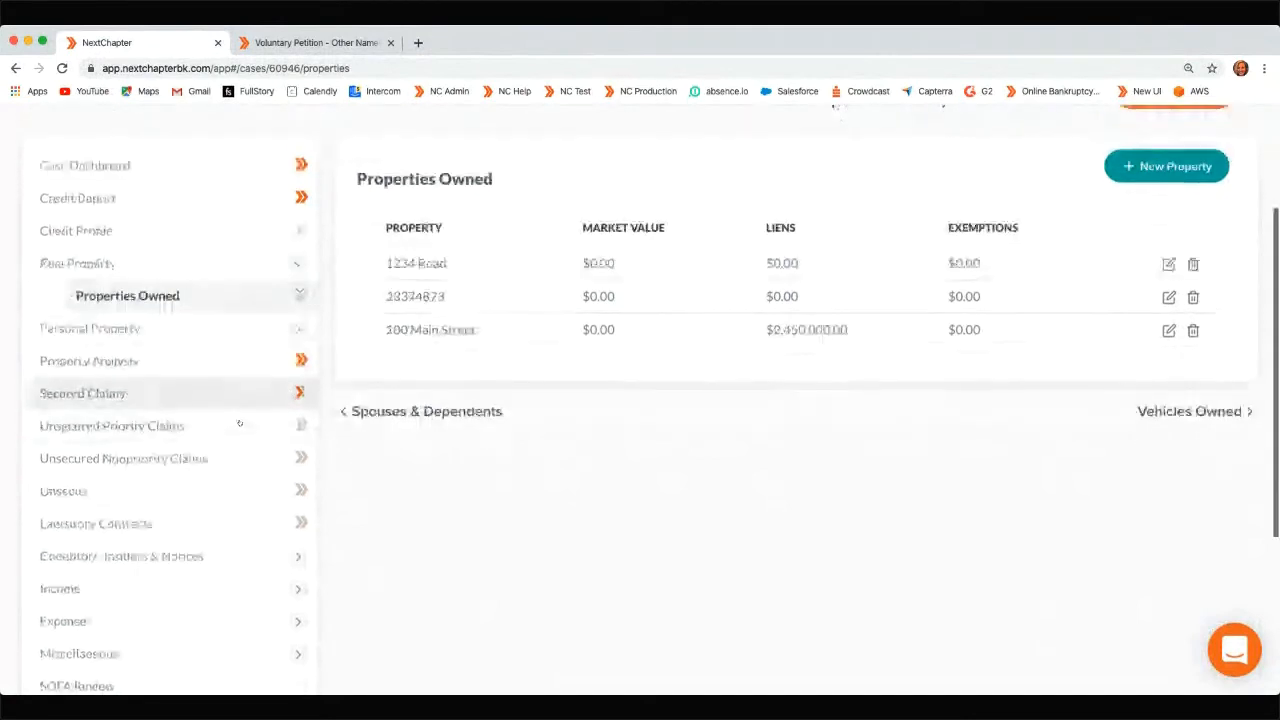
left_click(142, 459)
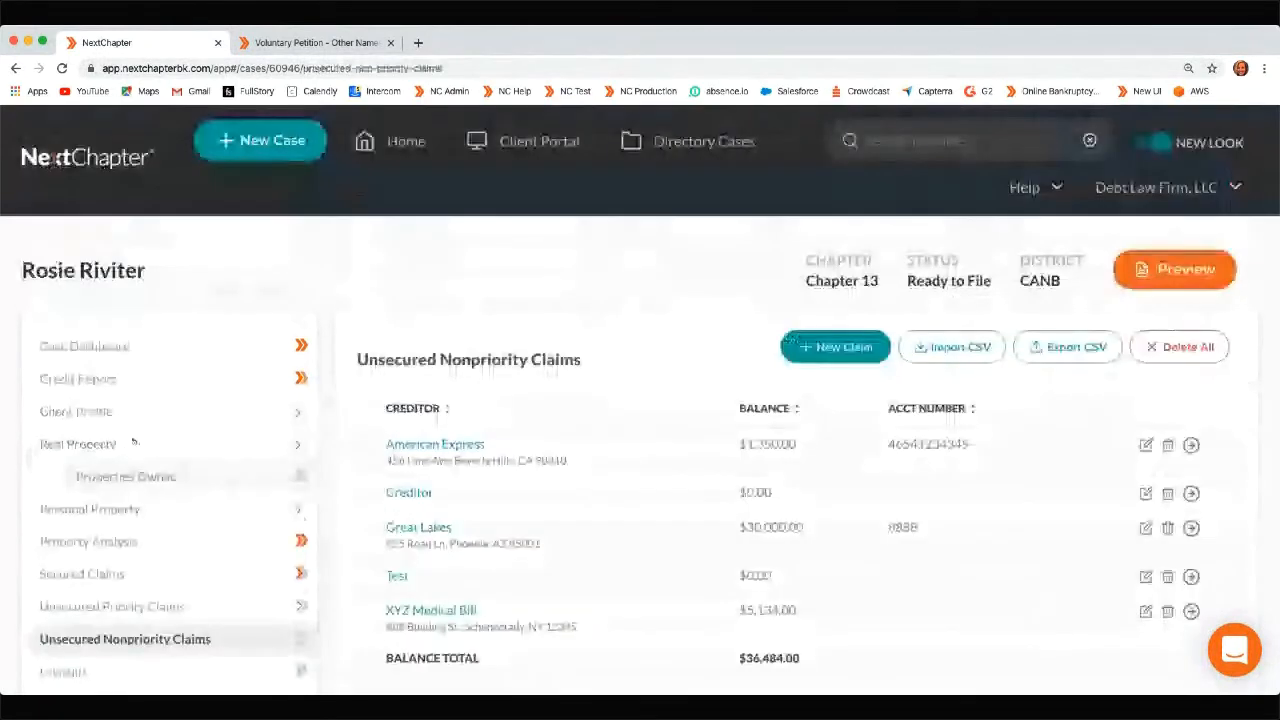
scroll(139, 398, "down", 1)
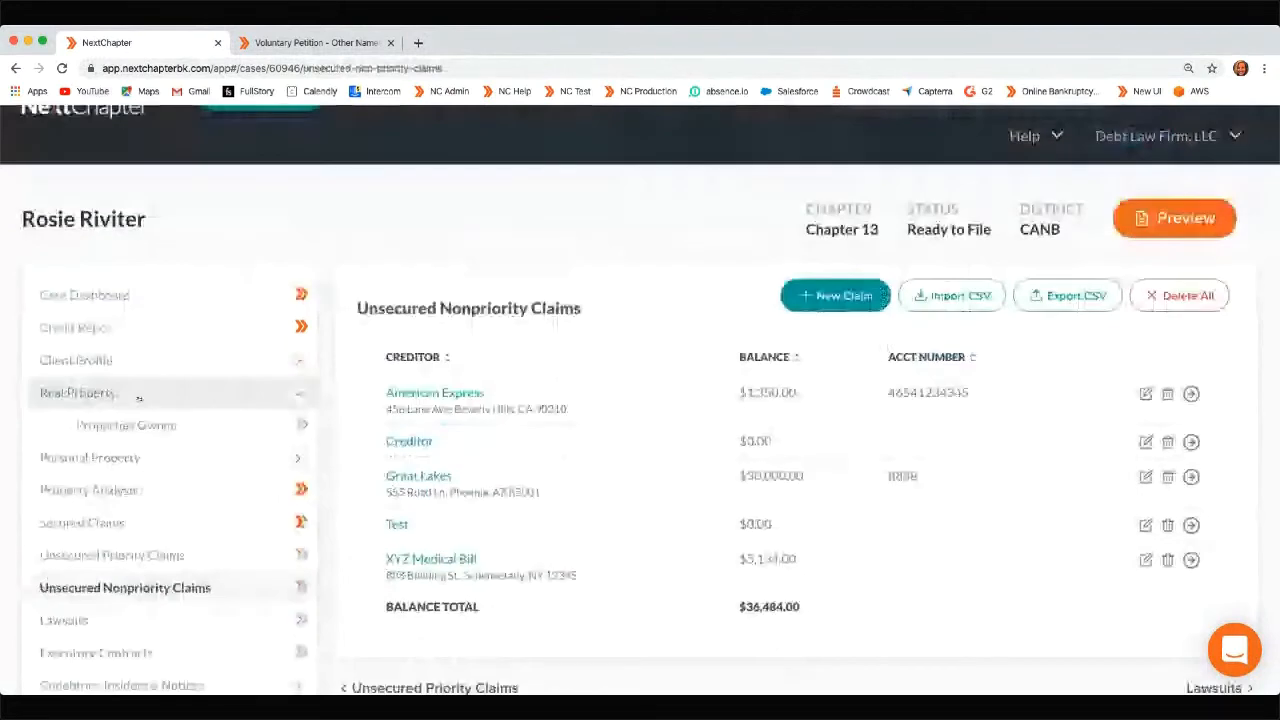
left_click(139, 398)
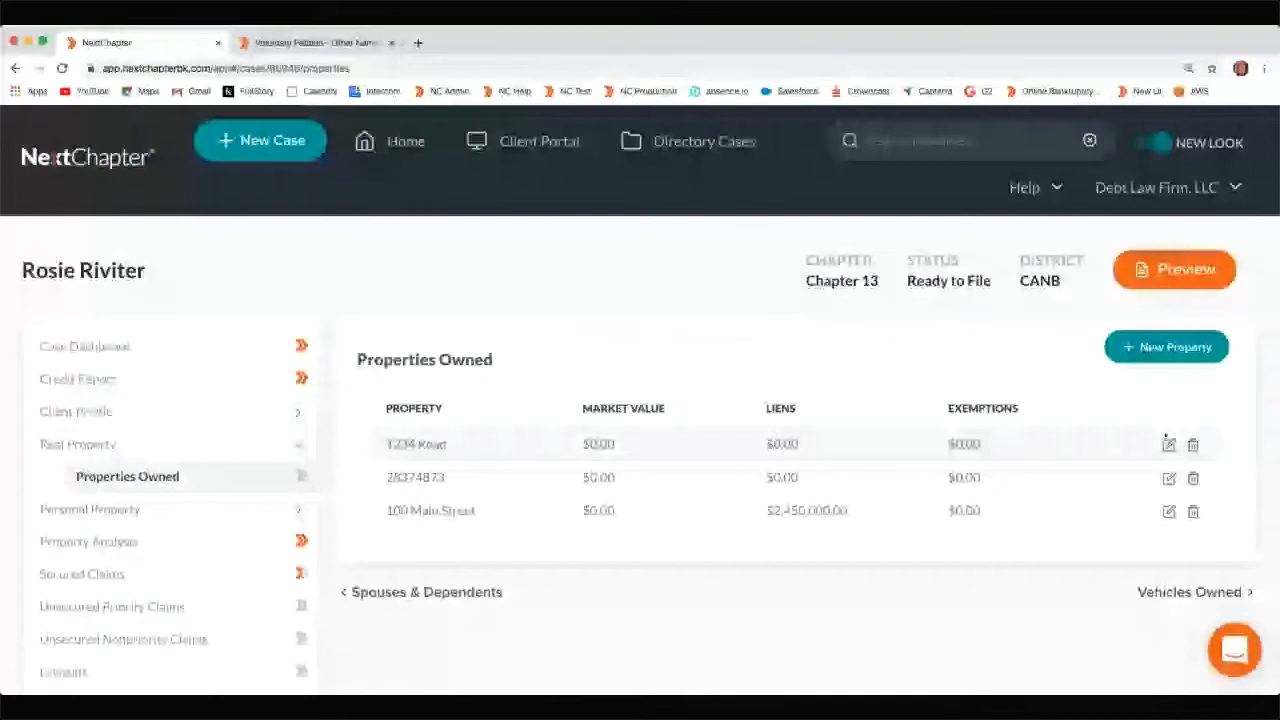
left_click(1168, 444)
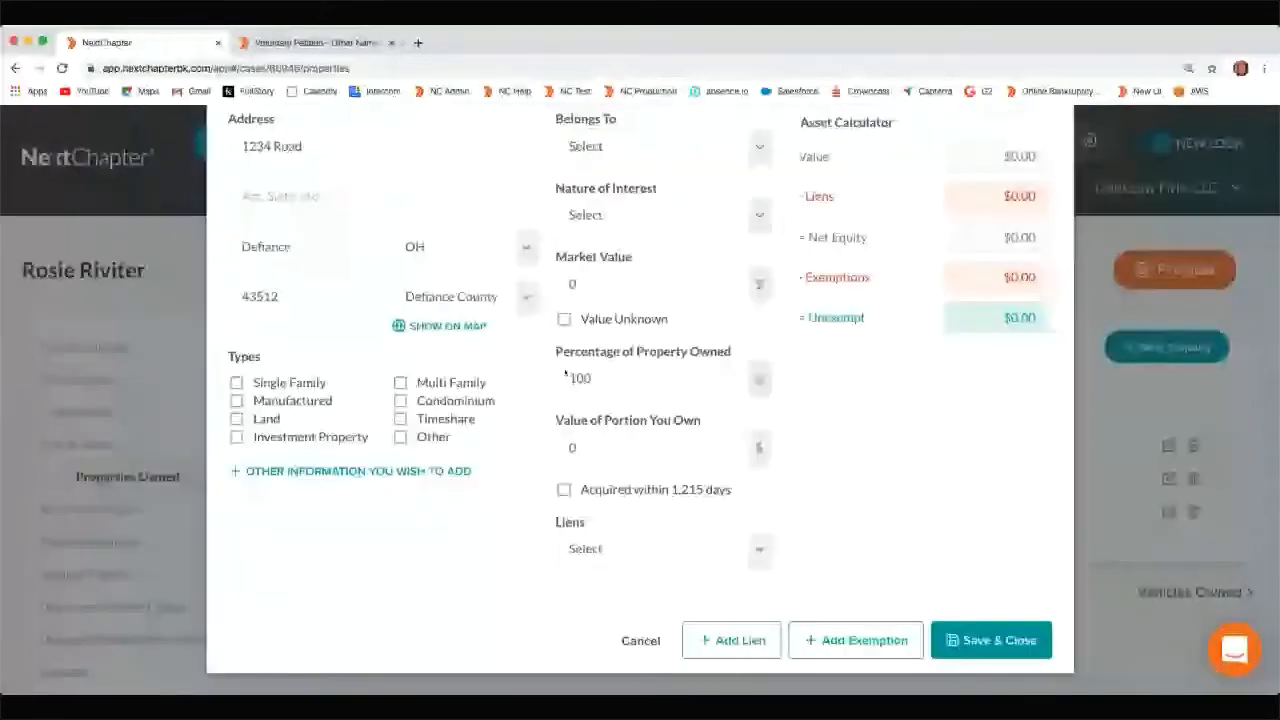
left_click(657, 567)
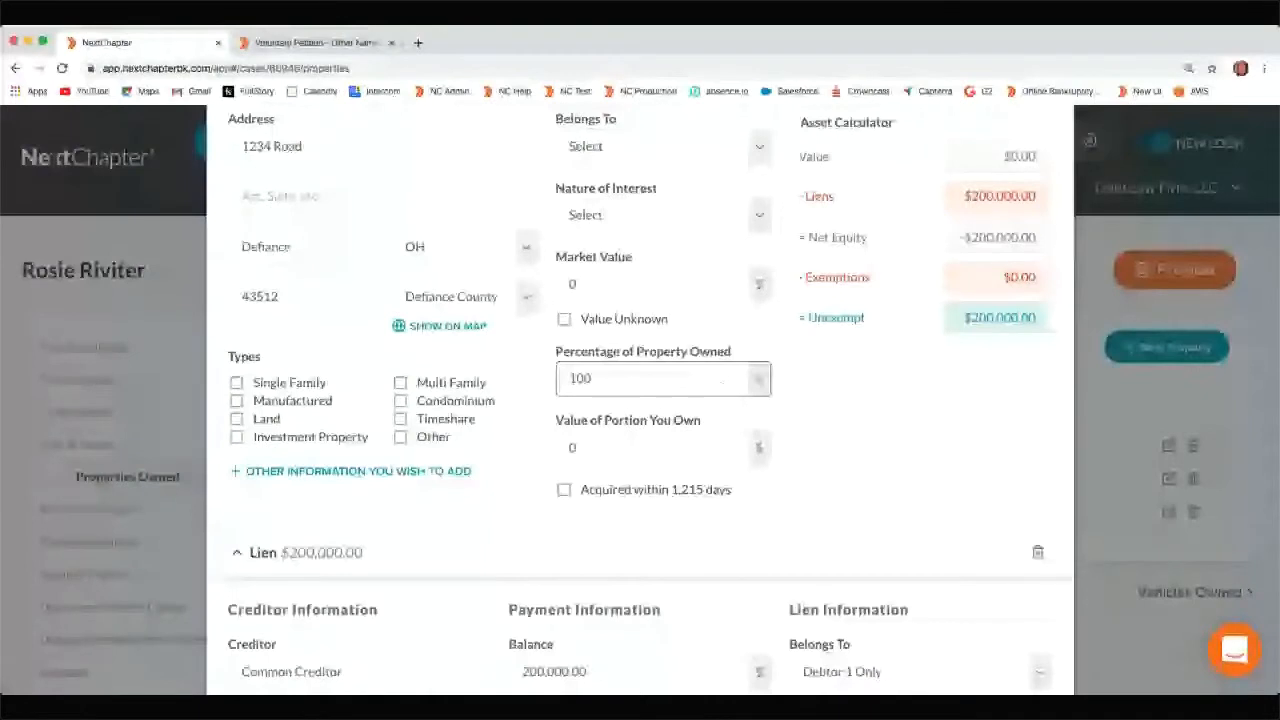
scroll(852, 469, "up", 1)
scroll(852, 469, "up", 1)
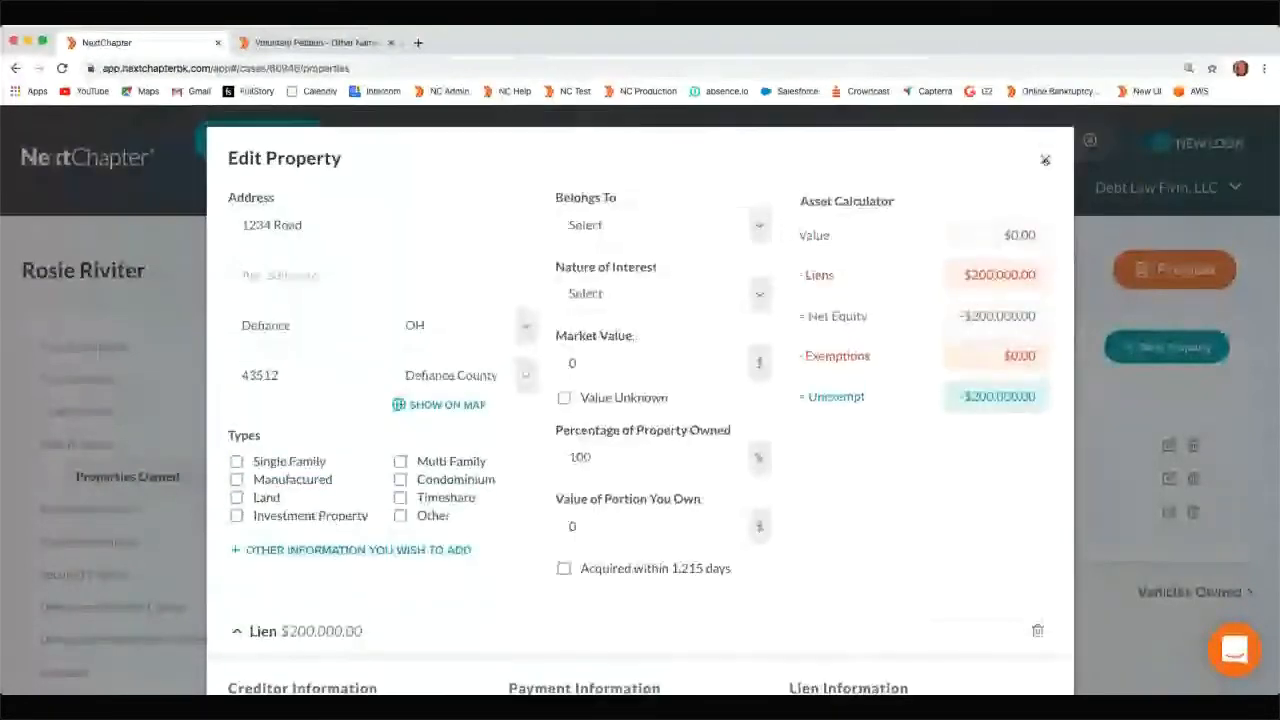
left_click(1046, 161)
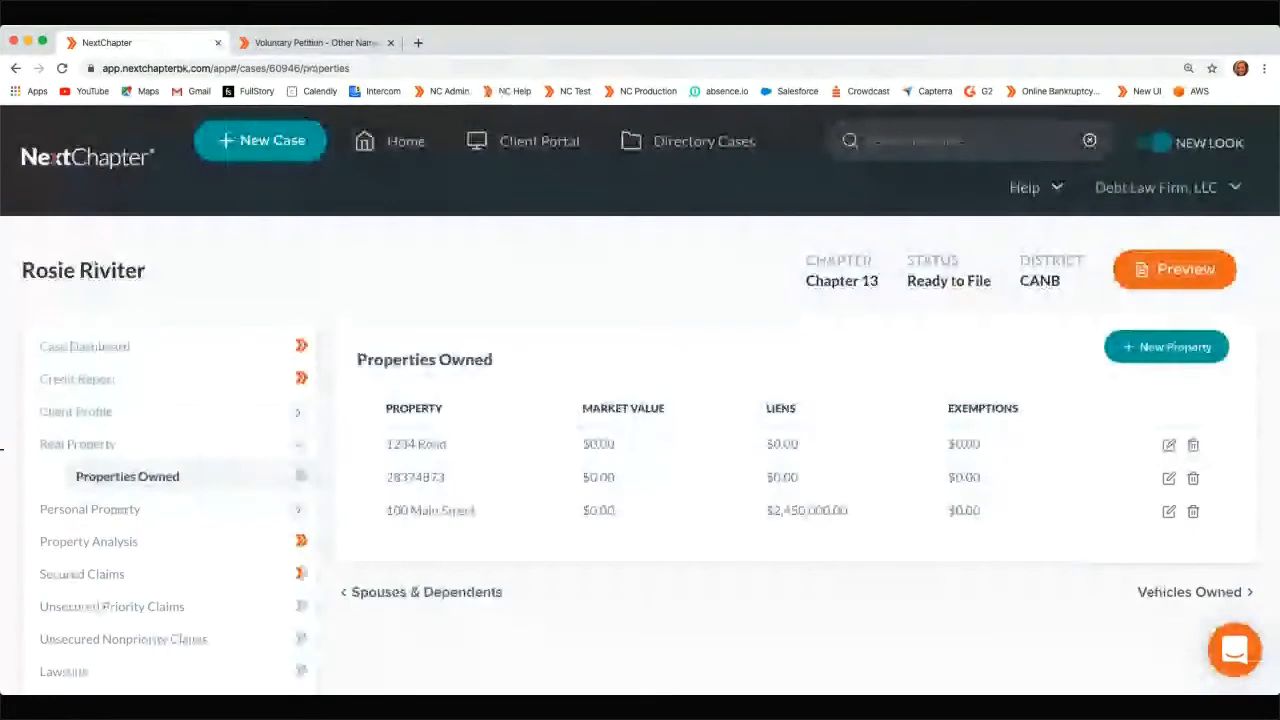
scroll(110, 497, "down", 2)
In Secured Claims, link the Homes claim to asset 28374873 and close the editor
left_click(110, 497)
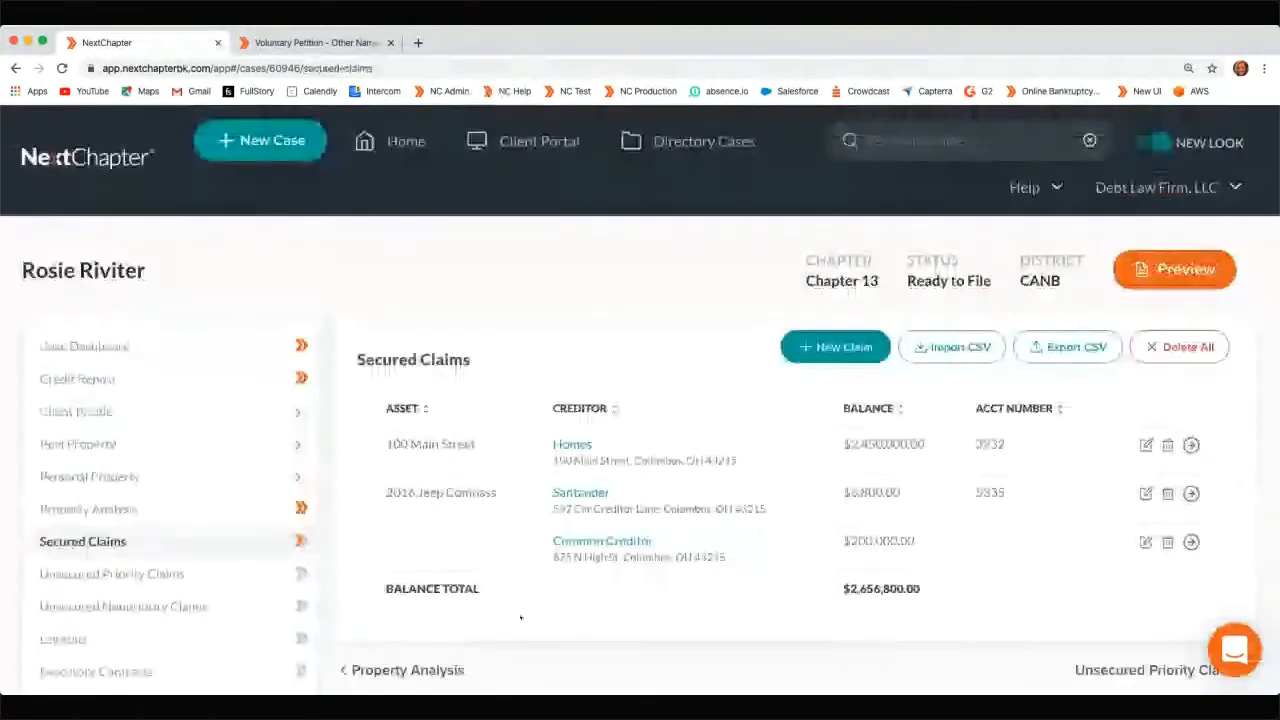
scroll(520, 617, "down", 2)
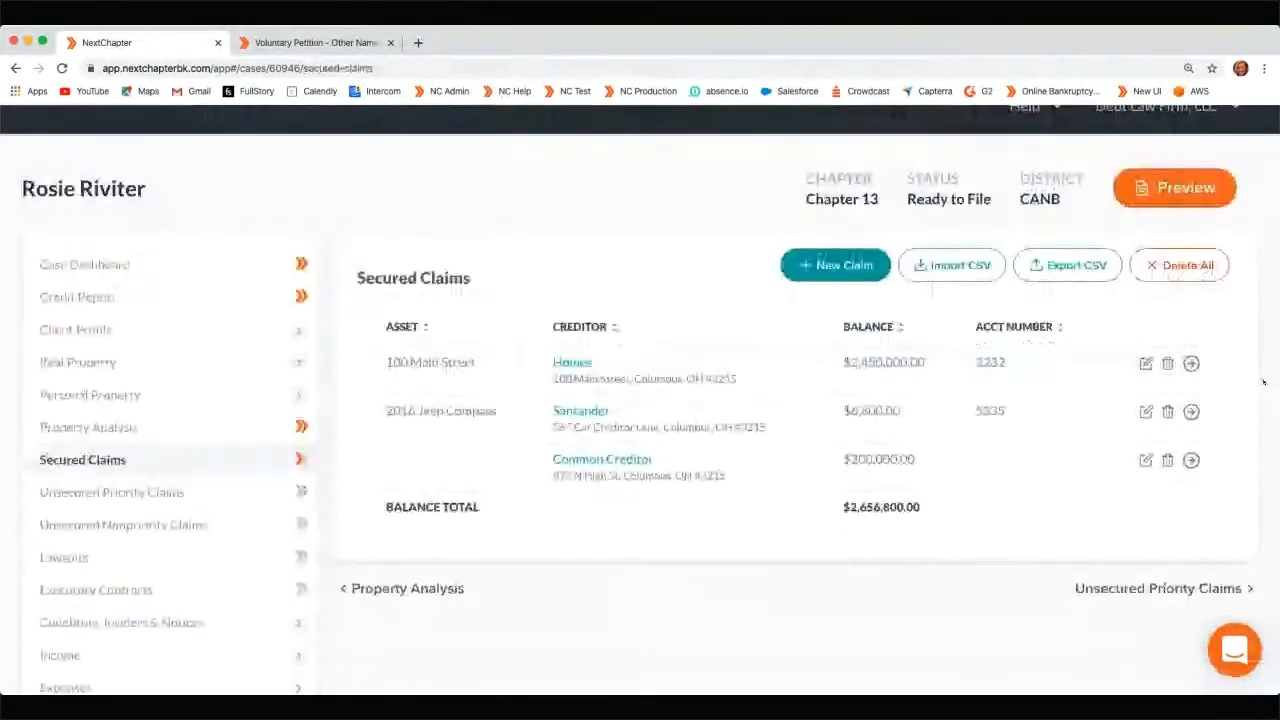
left_click(1145, 364)
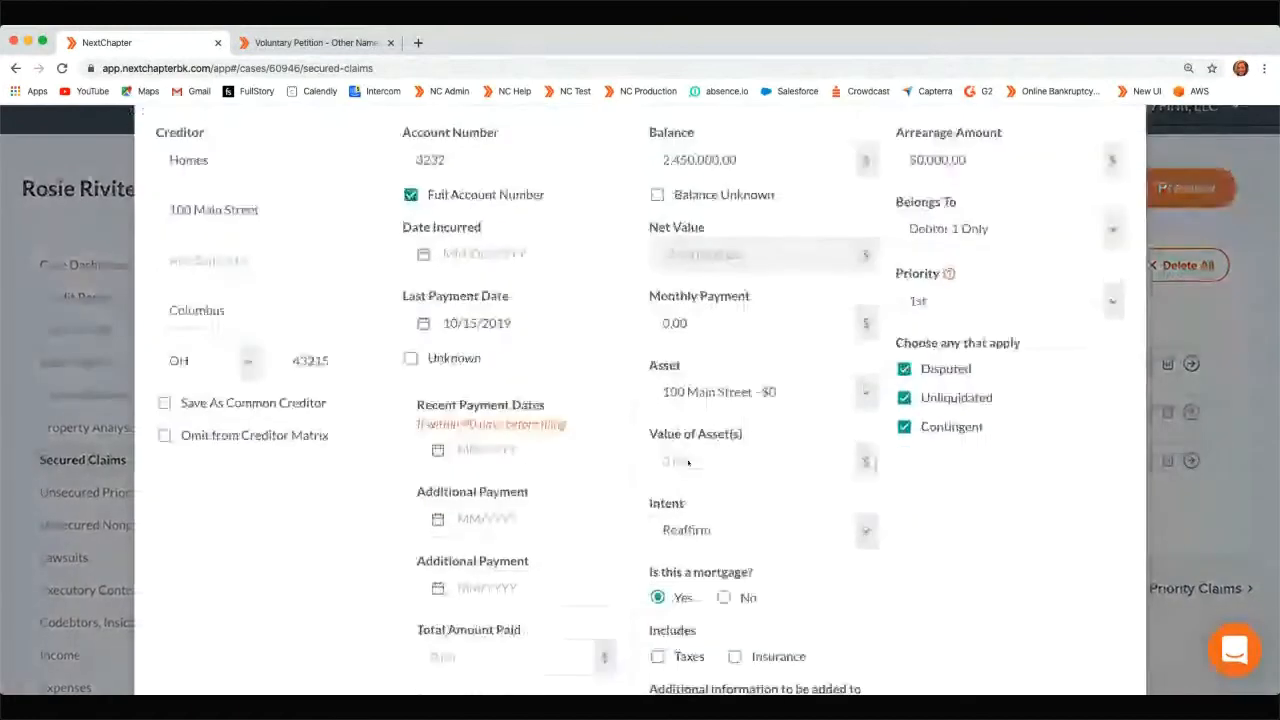
scroll(700, 480, "down", 3)
scroll(912, 580, "up", 1)
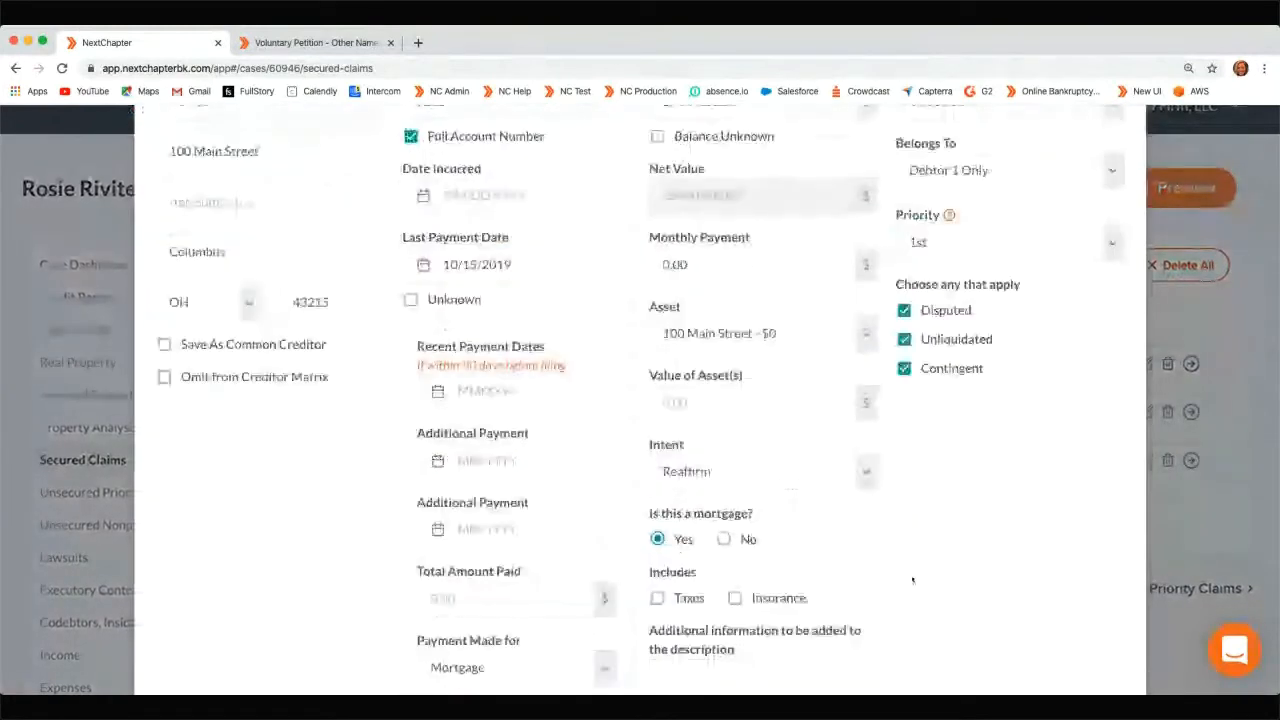
scroll(912, 580, "down", 2)
scroll(912, 580, "up", 2)
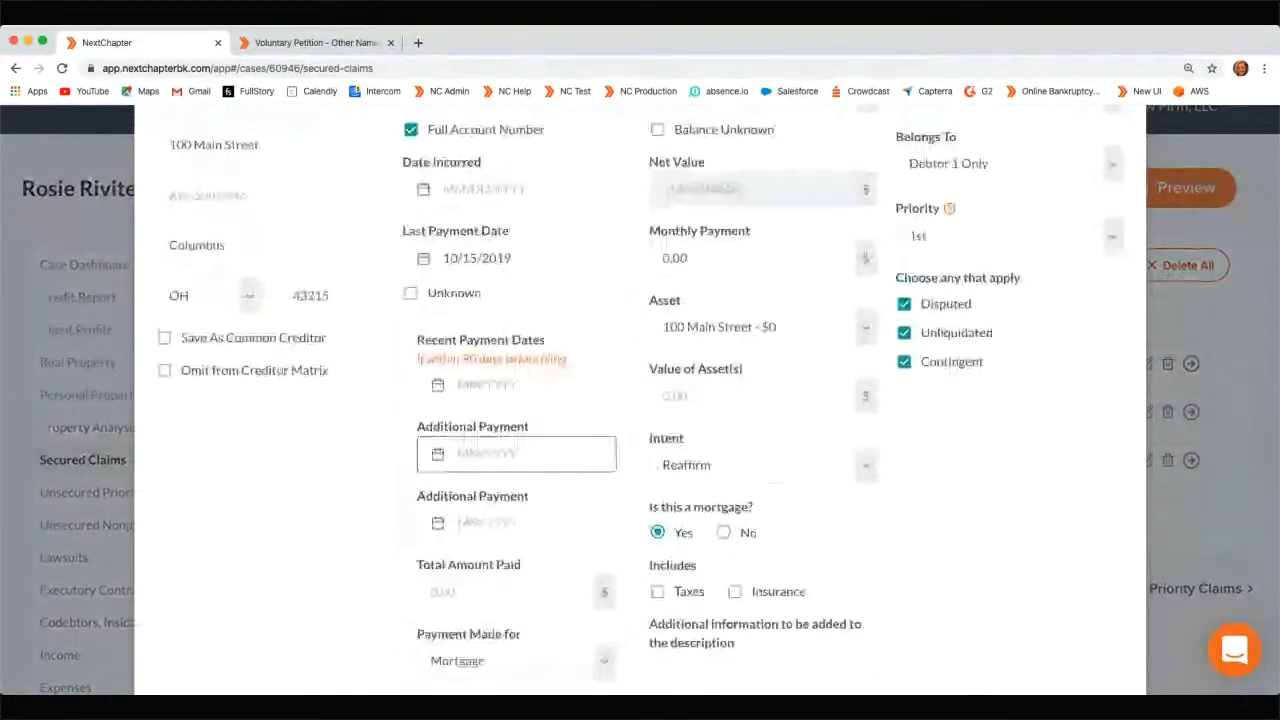
left_click(695, 315)
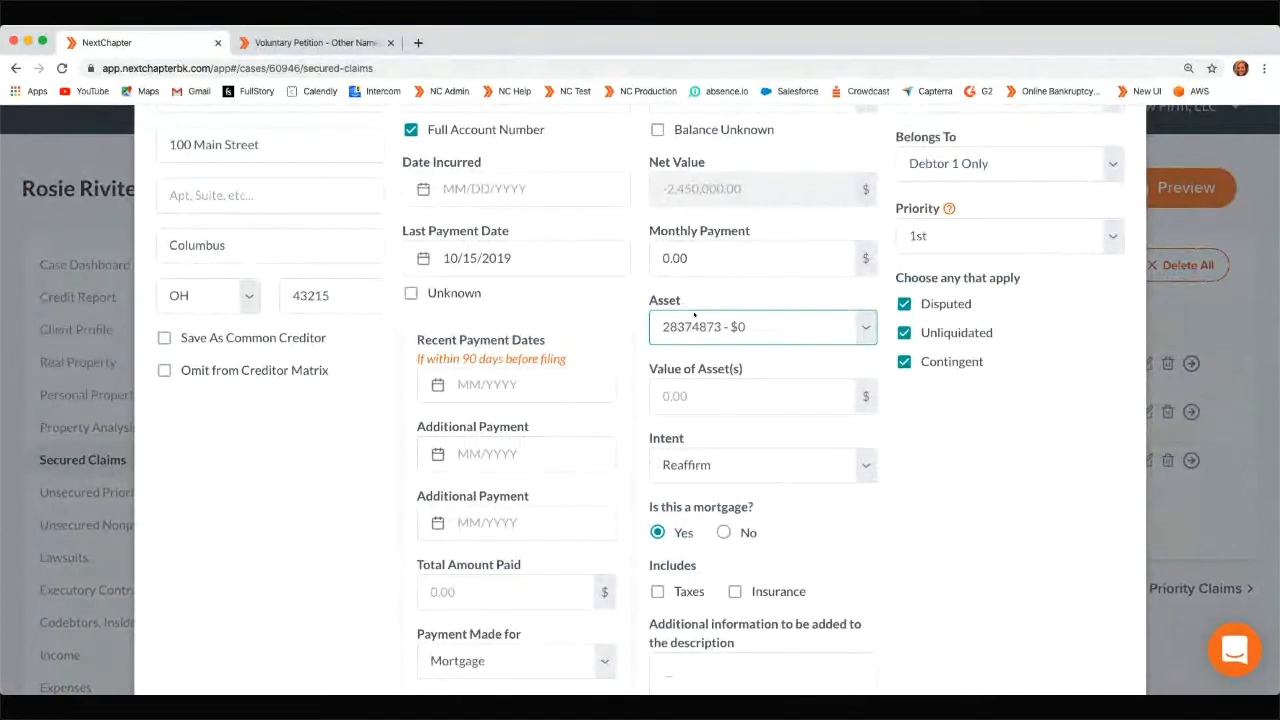
scroll(976, 508, "up", 3)
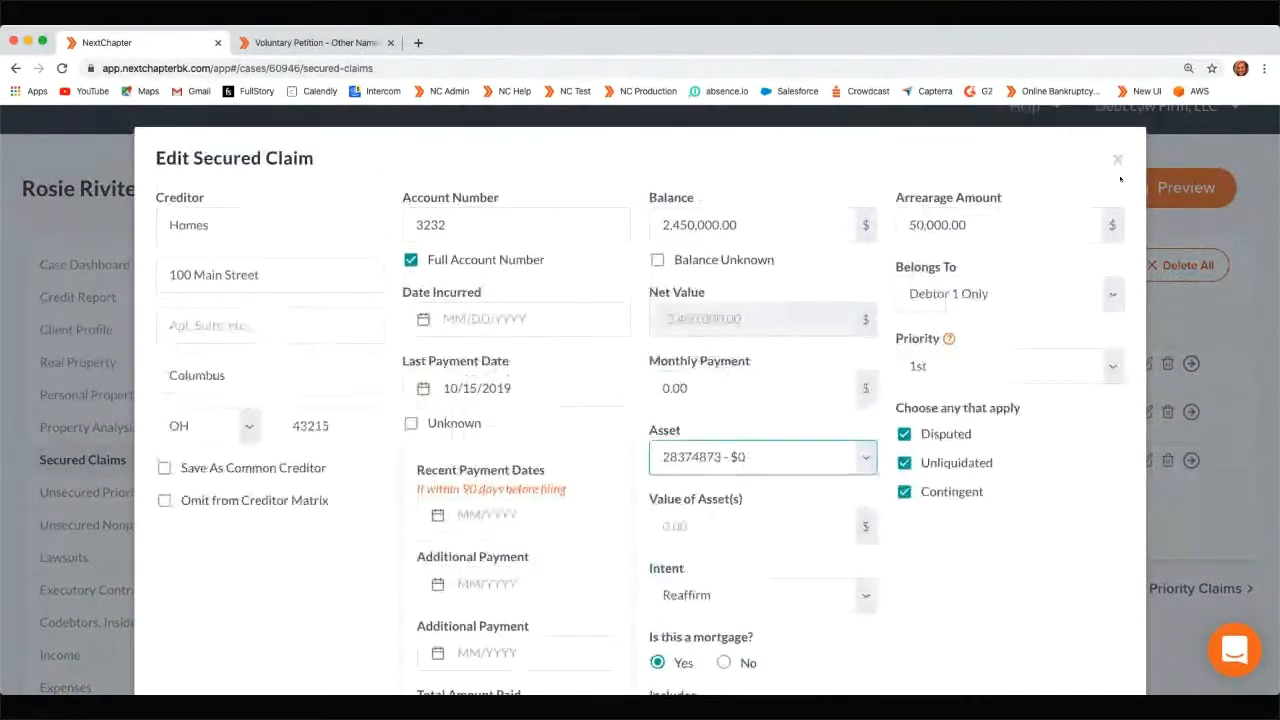
left_click(1117, 165)
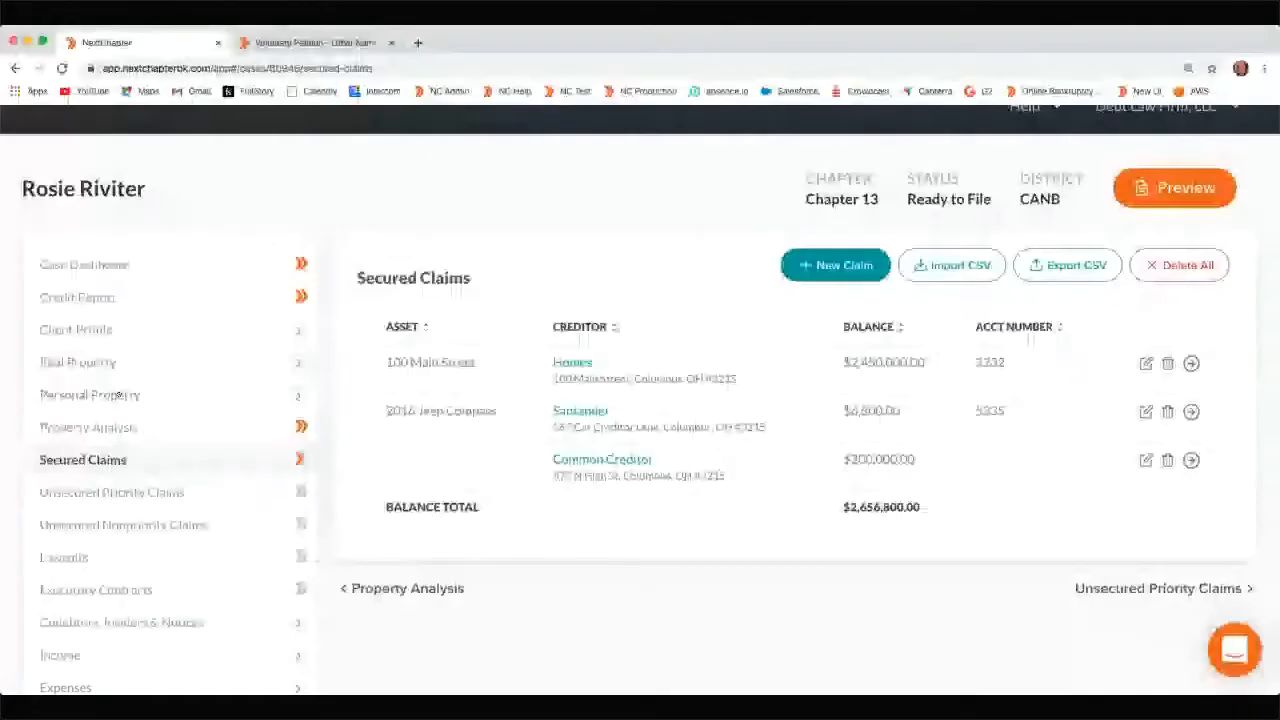
Return to Real Property > Properties Owned and reopen the 1234 Road property editor
scroll(118, 397, "down", 1)
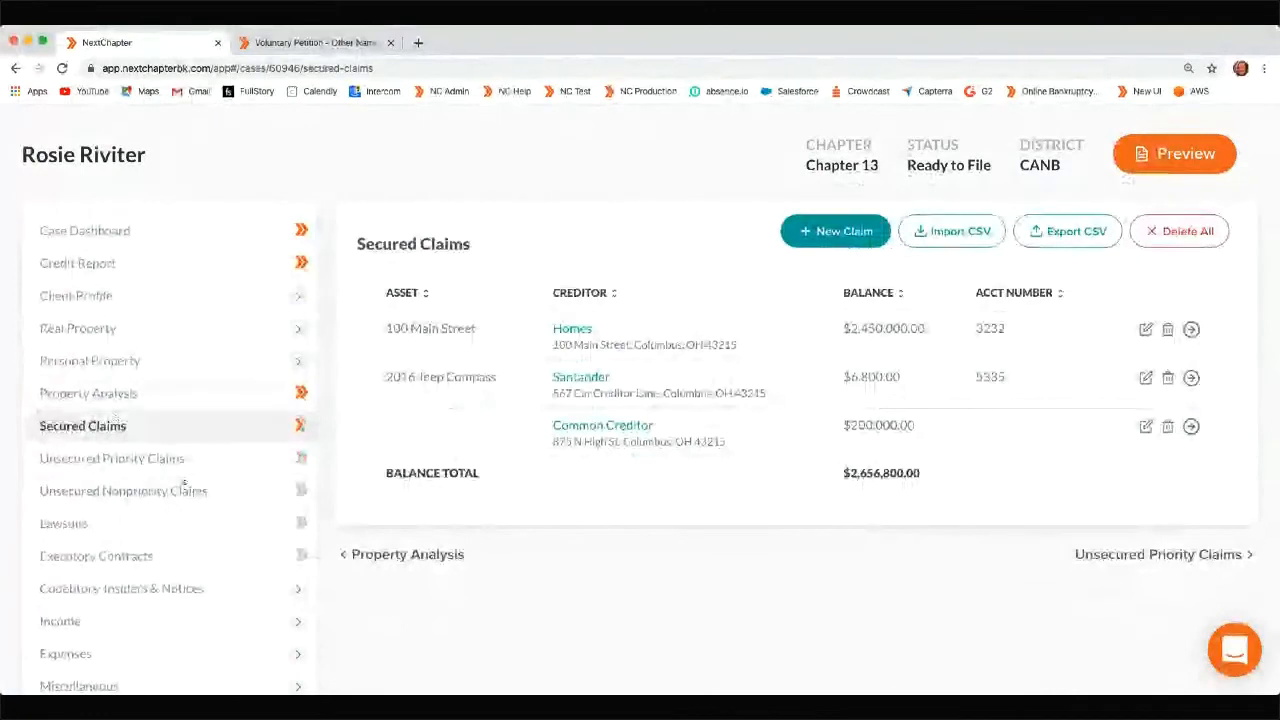
left_click(97, 332)
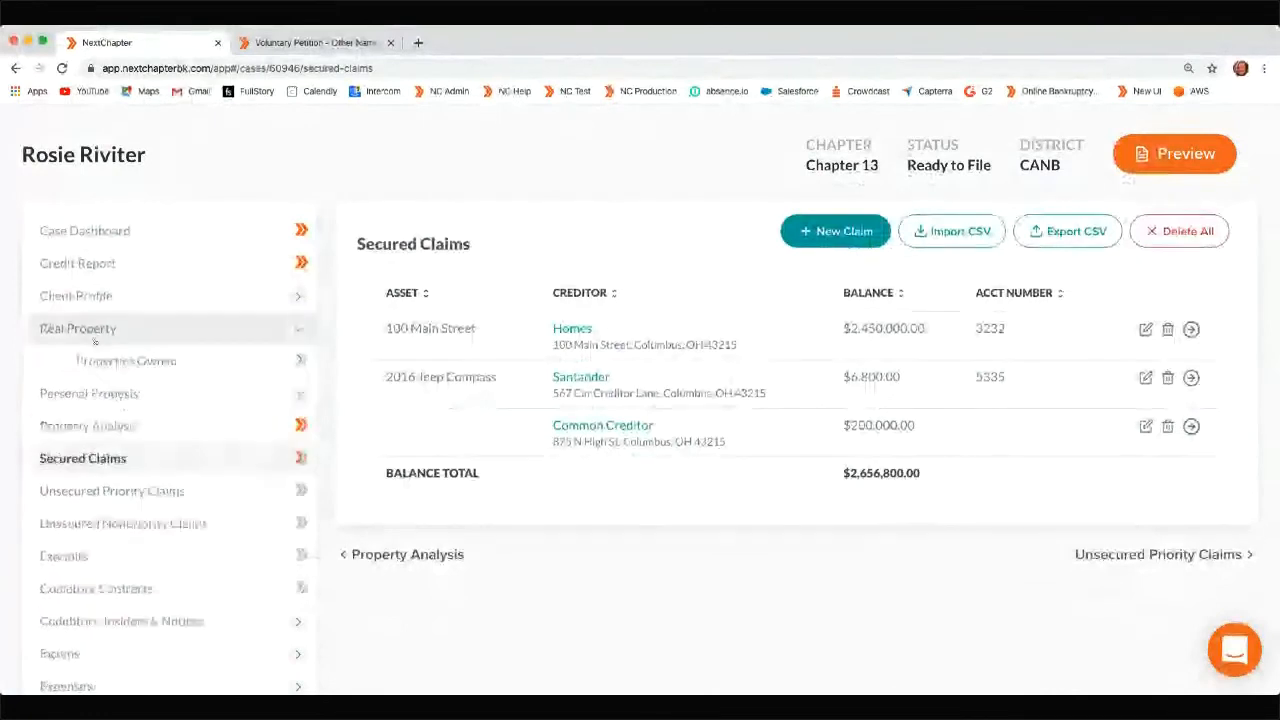
left_click(93, 358)
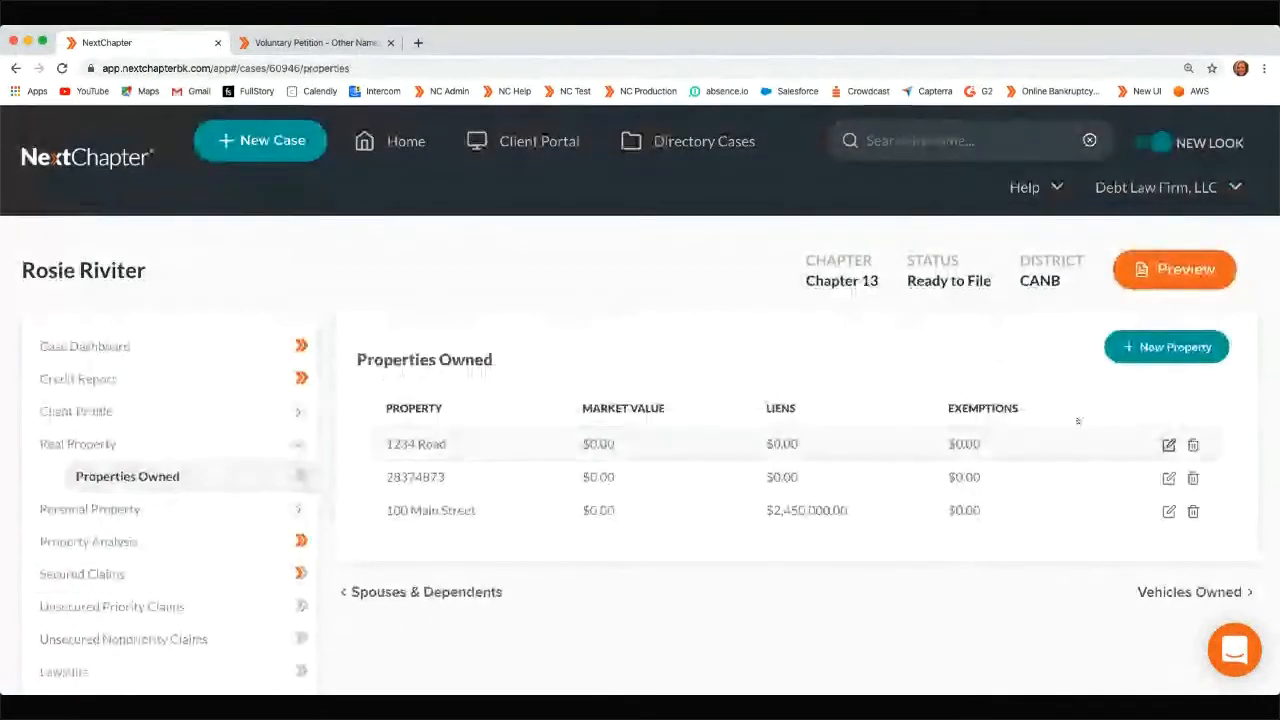
left_click(1169, 445)
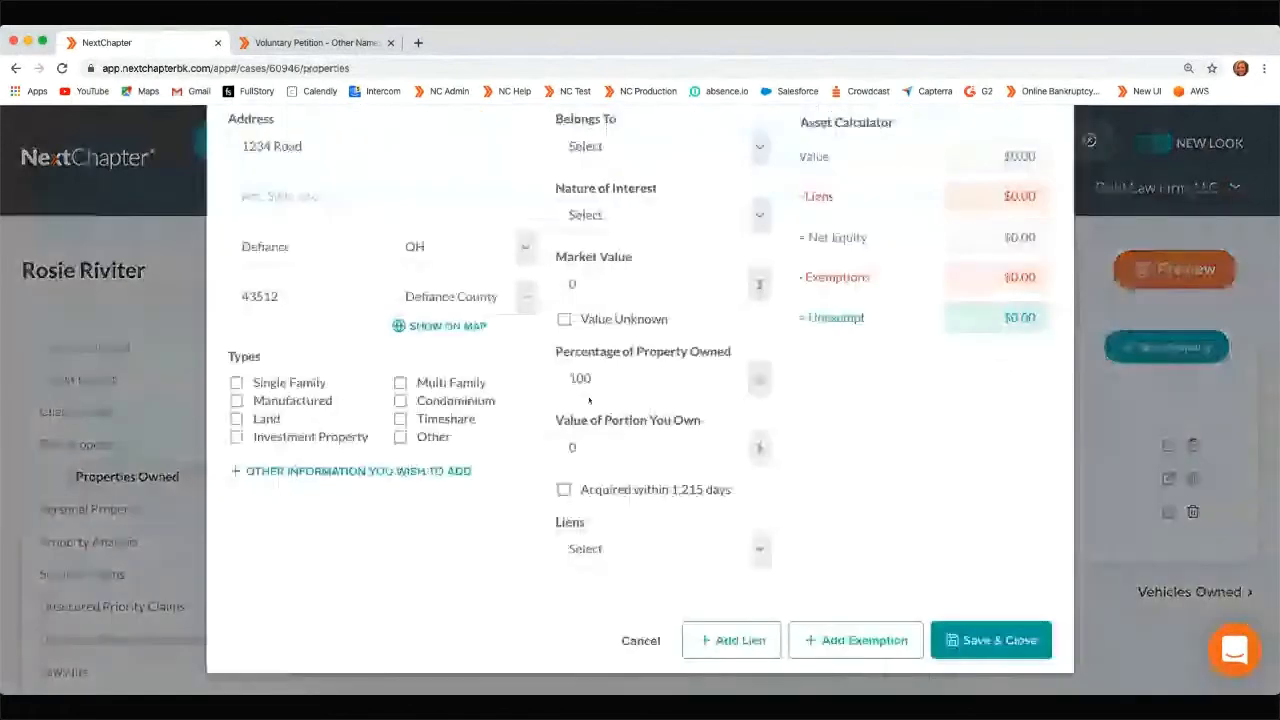
scroll(753, 587, "down", 5)
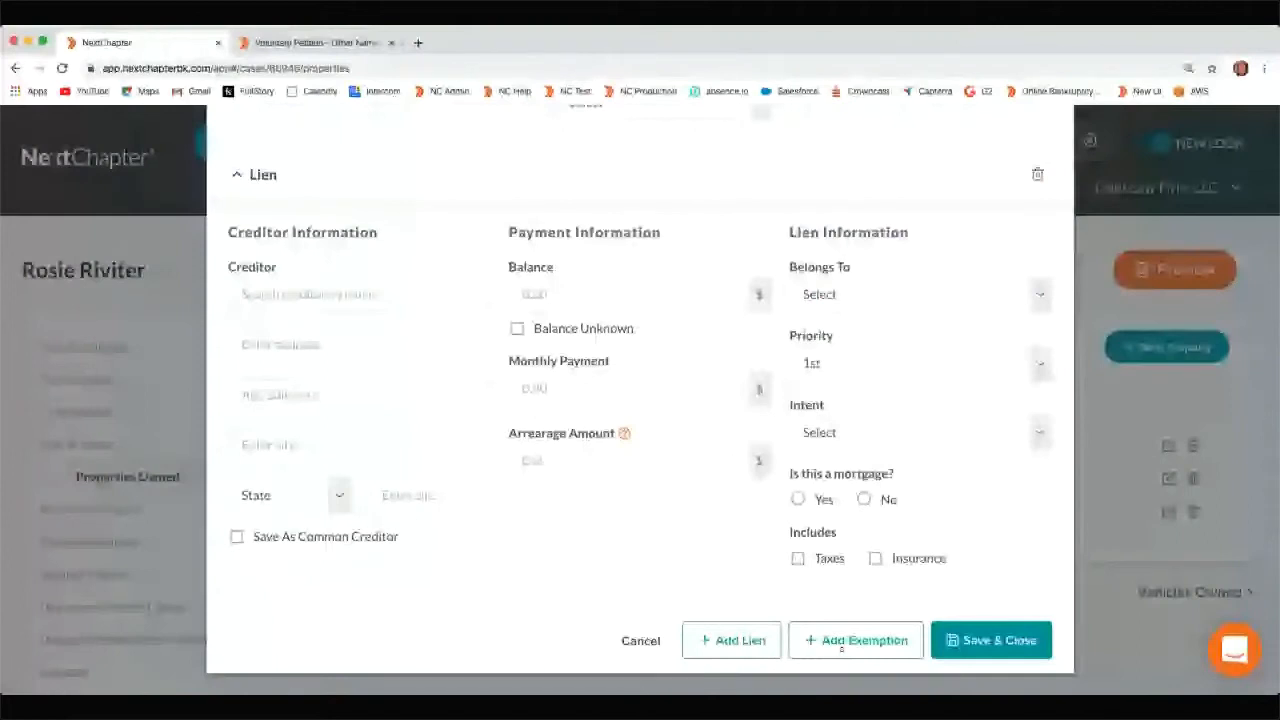
Collapse Real Property and expand Personal Property in the sidebar to list its categories
scroll(993, 281, "up", 5)
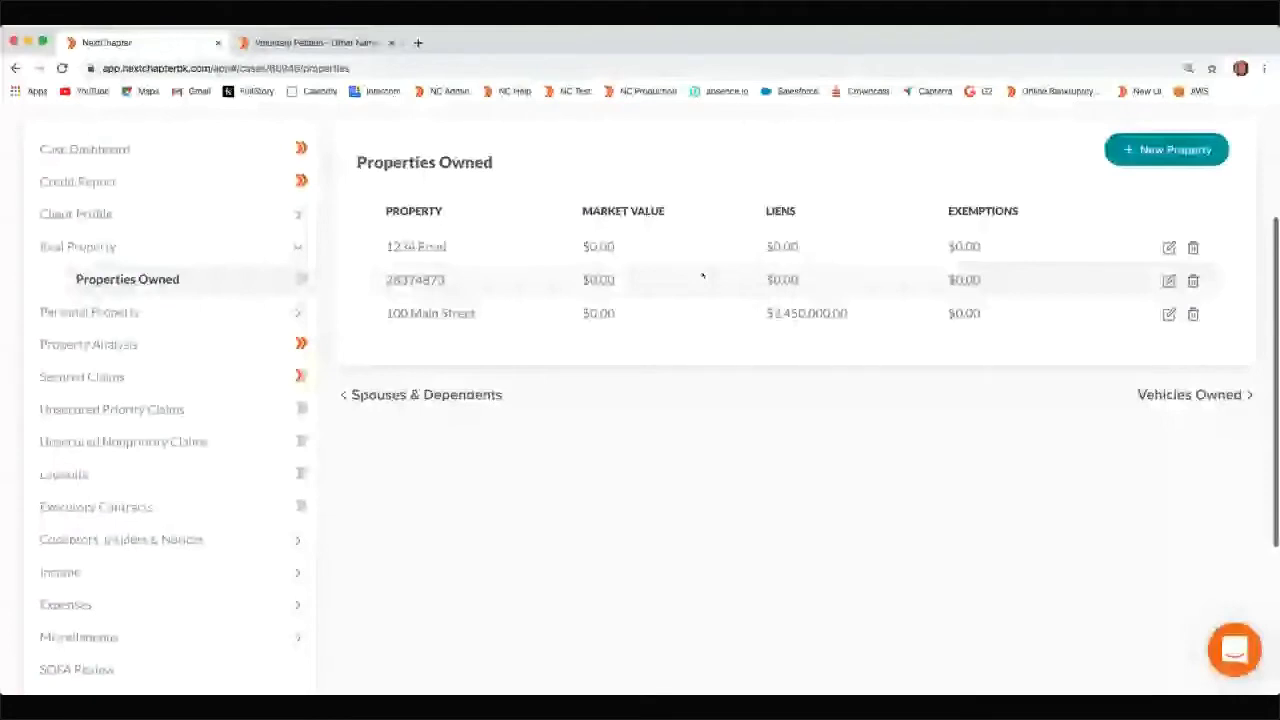
scroll(246, 311, "down", 1)
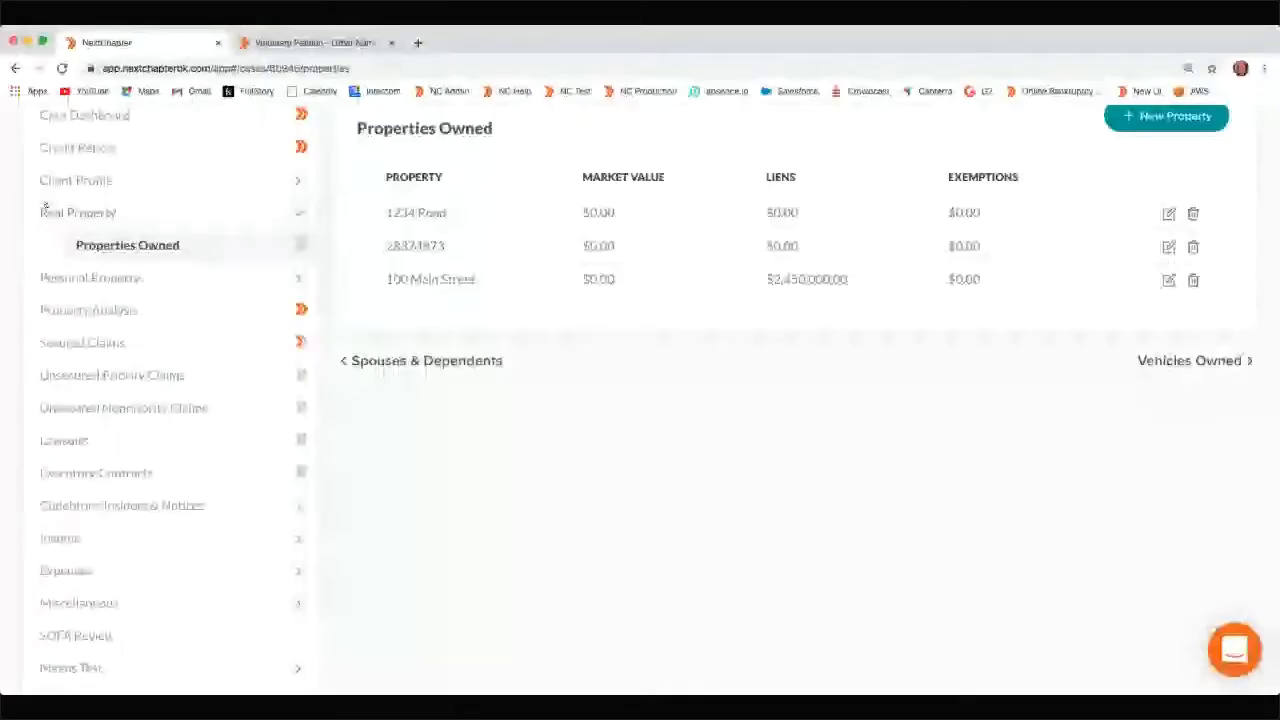
left_click(45, 210)
left_click(95, 245)
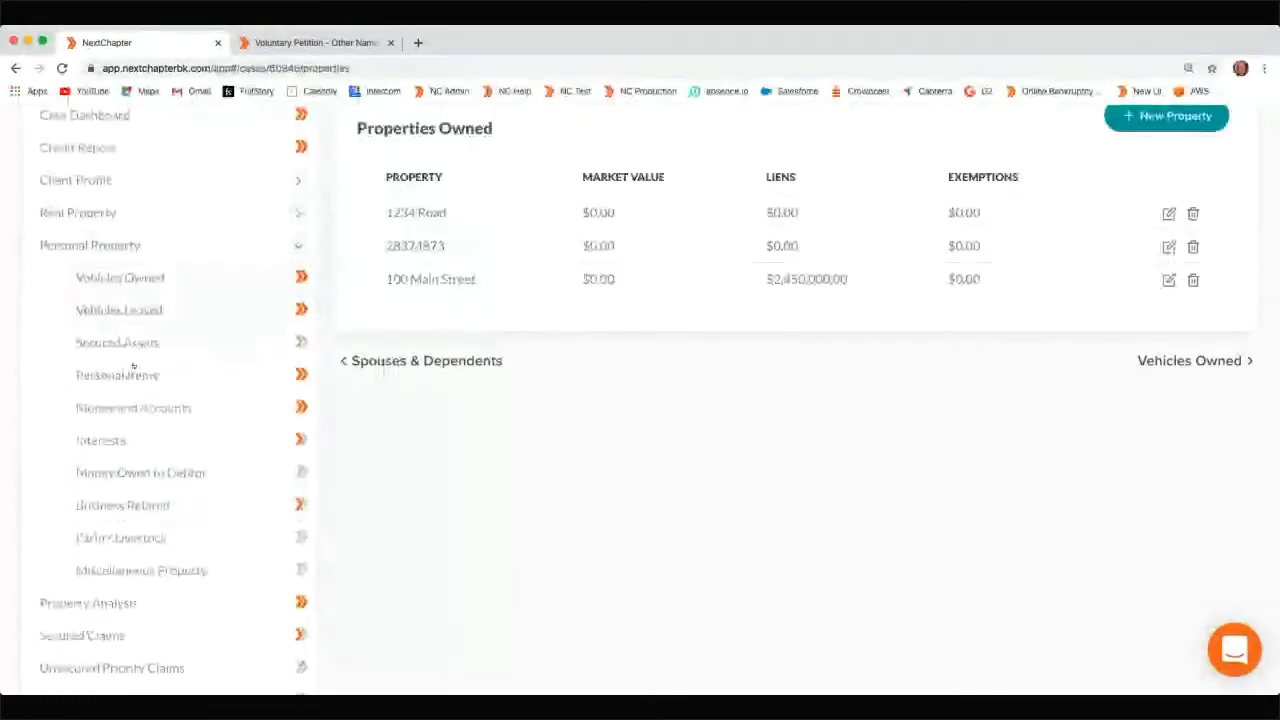
Preview a new owned vehicle with a lien section, discard it, and show the Vehicles Leased list
left_click(133, 279)
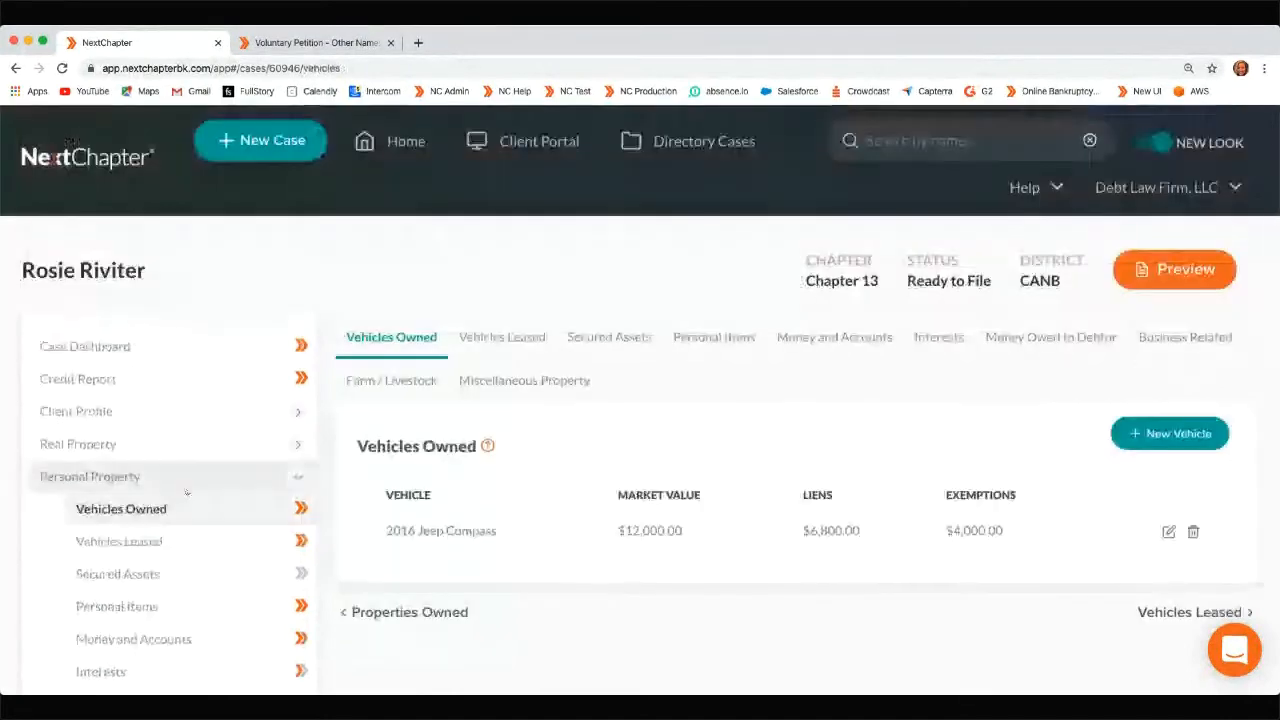
scroll(186, 492, "down", 2)
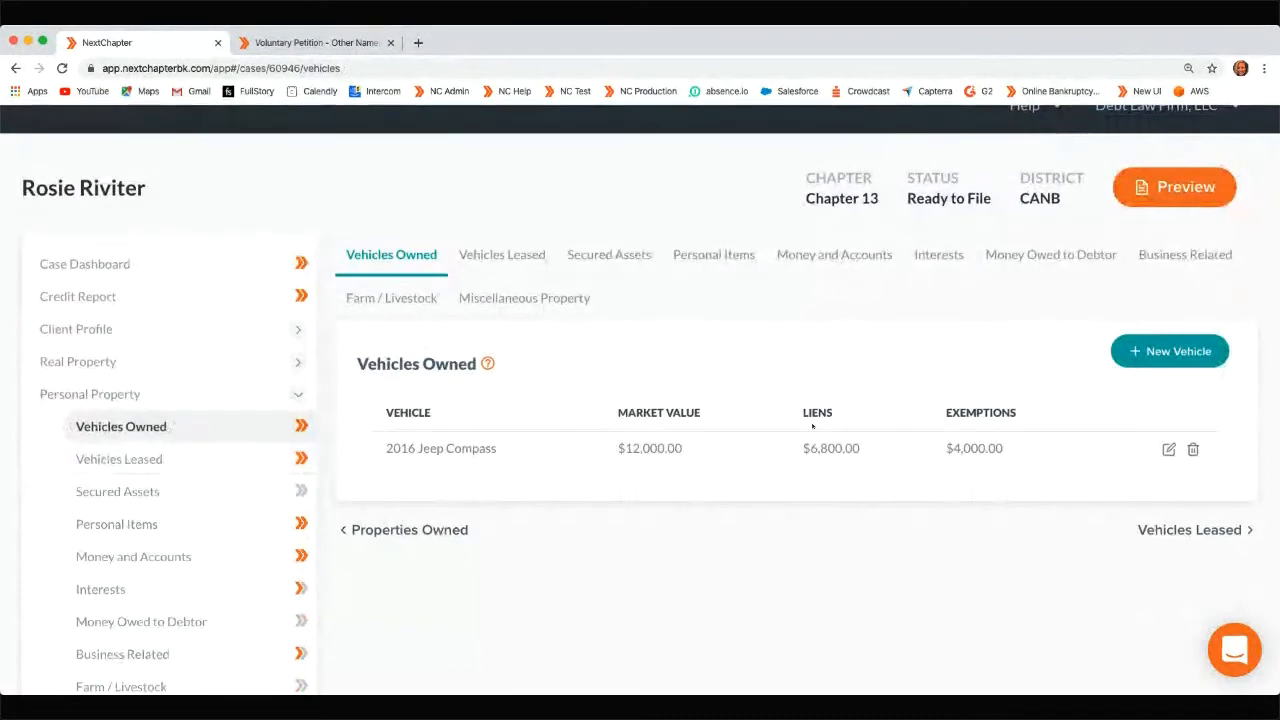
left_click(1178, 358)
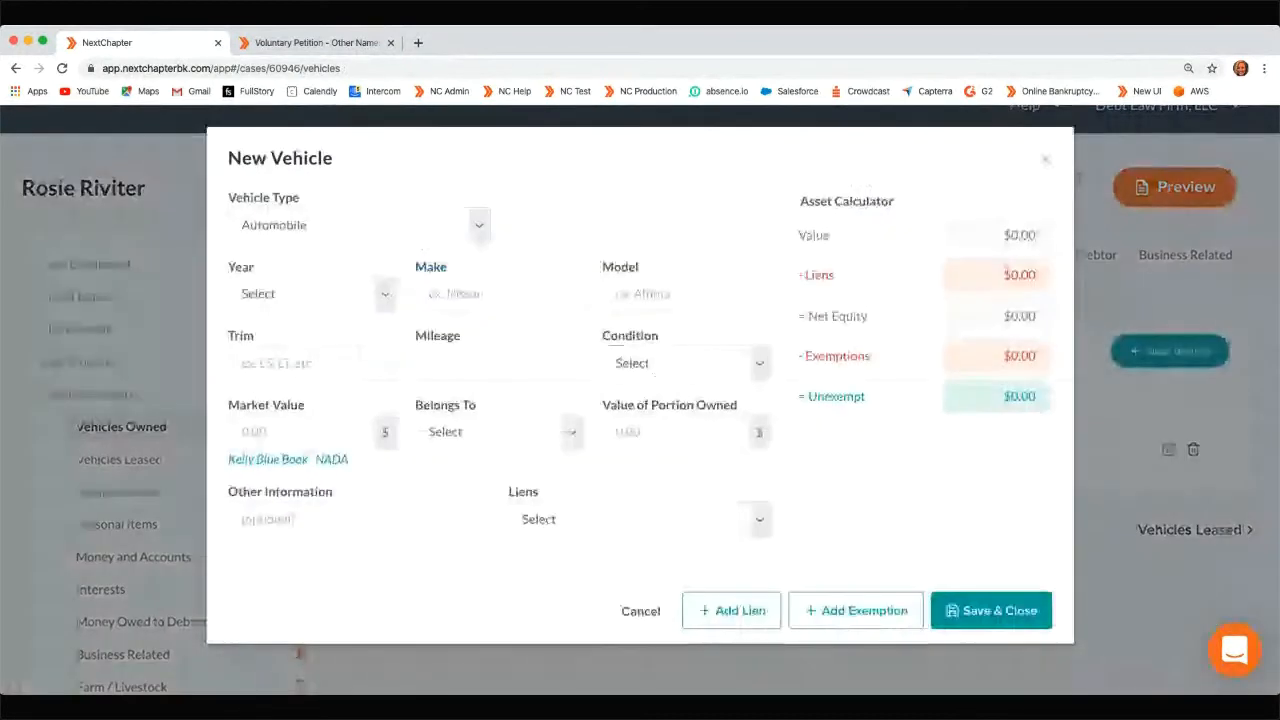
left_click(738, 612)
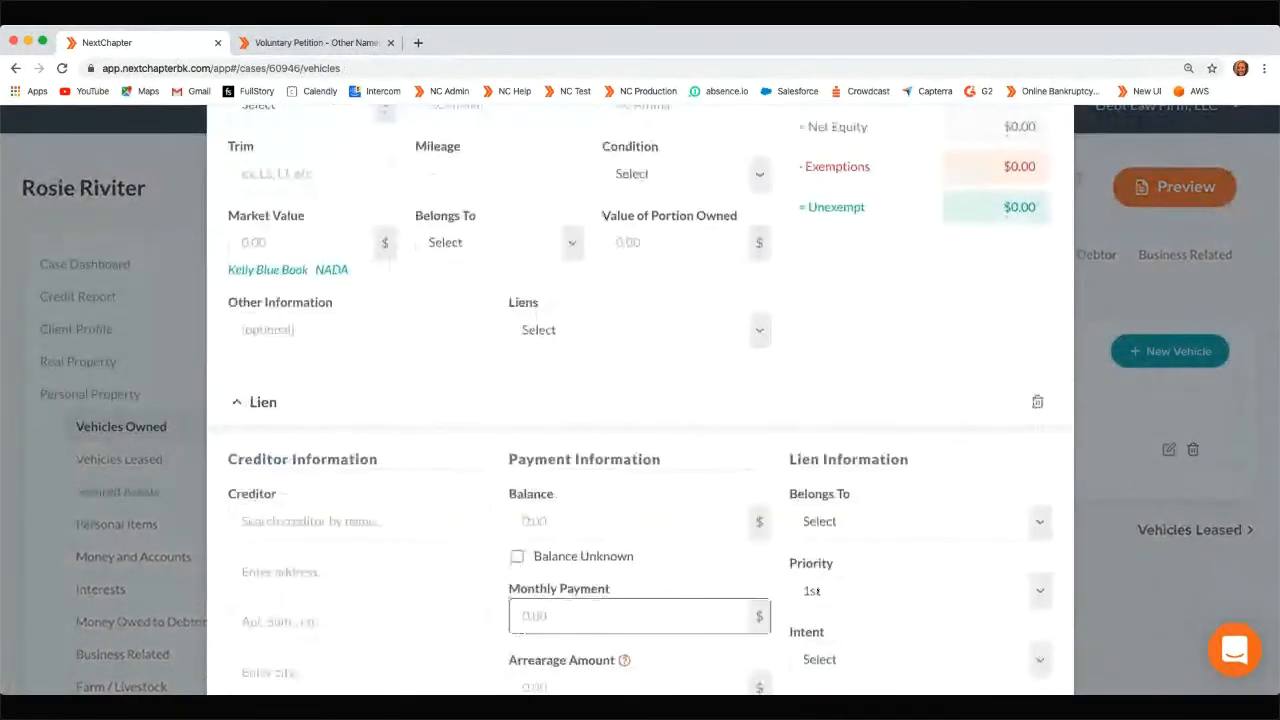
scroll(1143, 436, "up", 3)
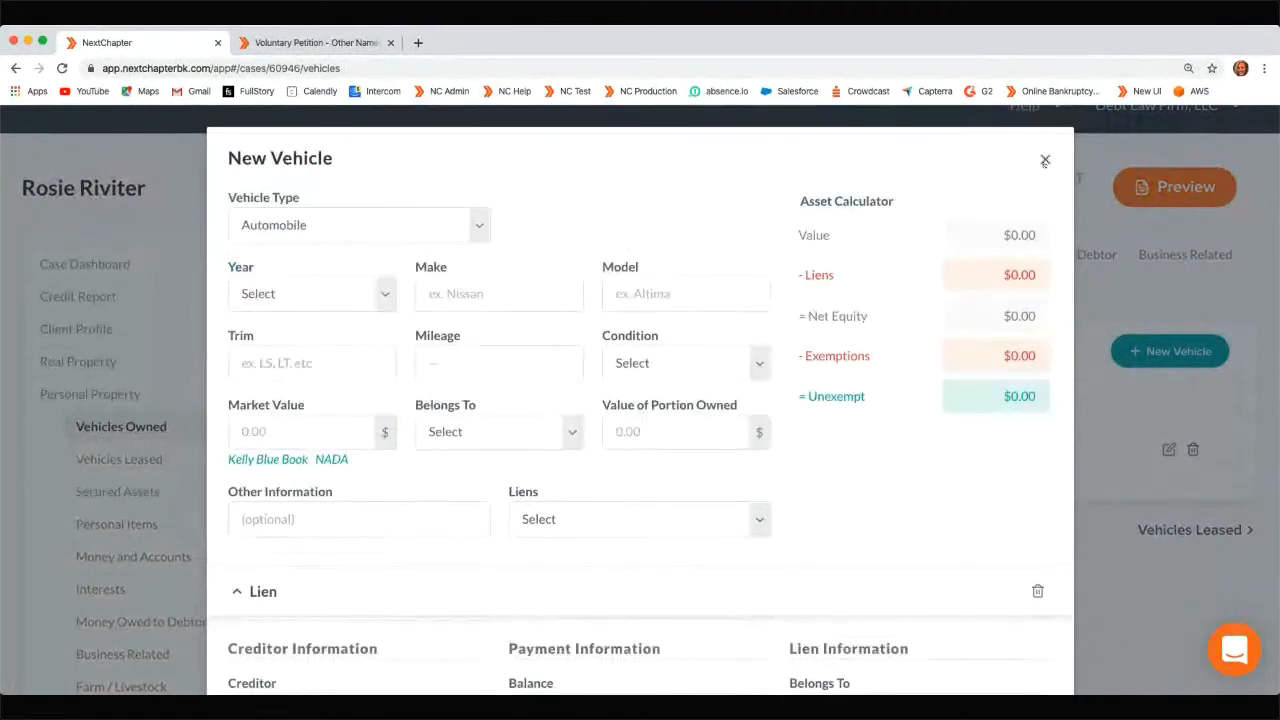
key("Escape")
left_click(120, 458)
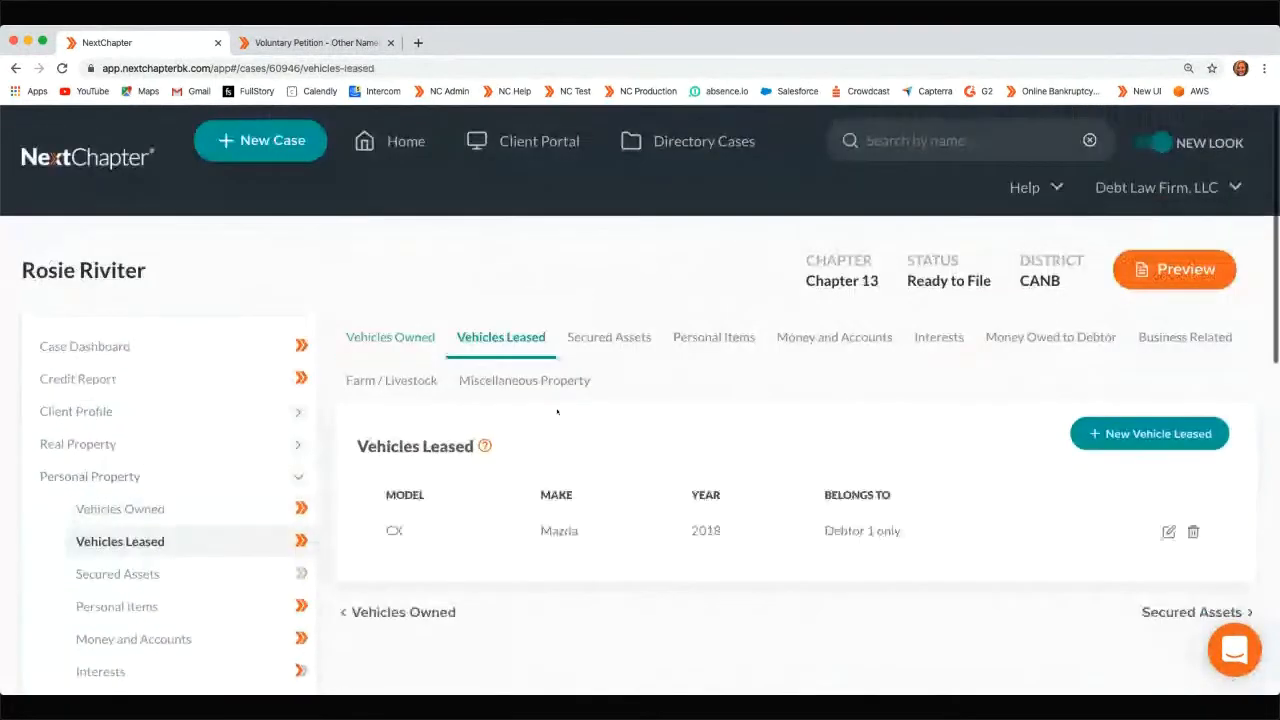
Add a lease to the 2018 Mazda CX with intent Assume and $5,000 amount due
left_click(1168, 426)
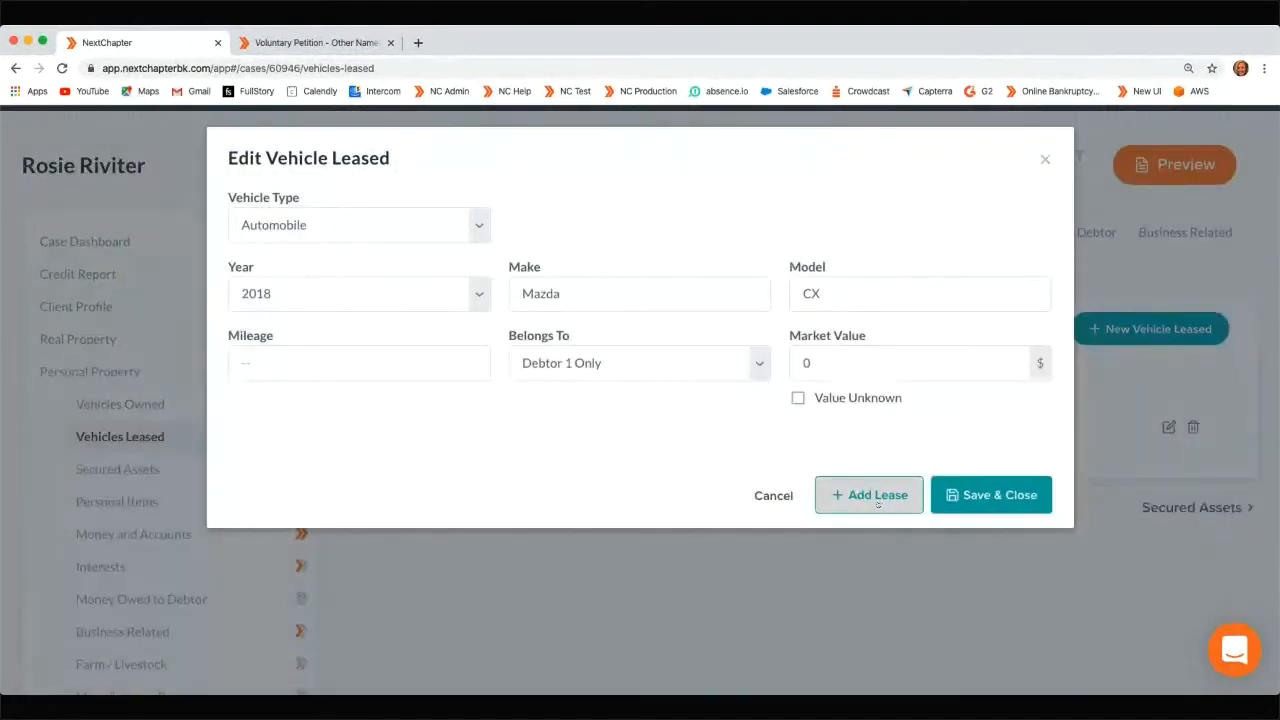
left_click(877, 495)
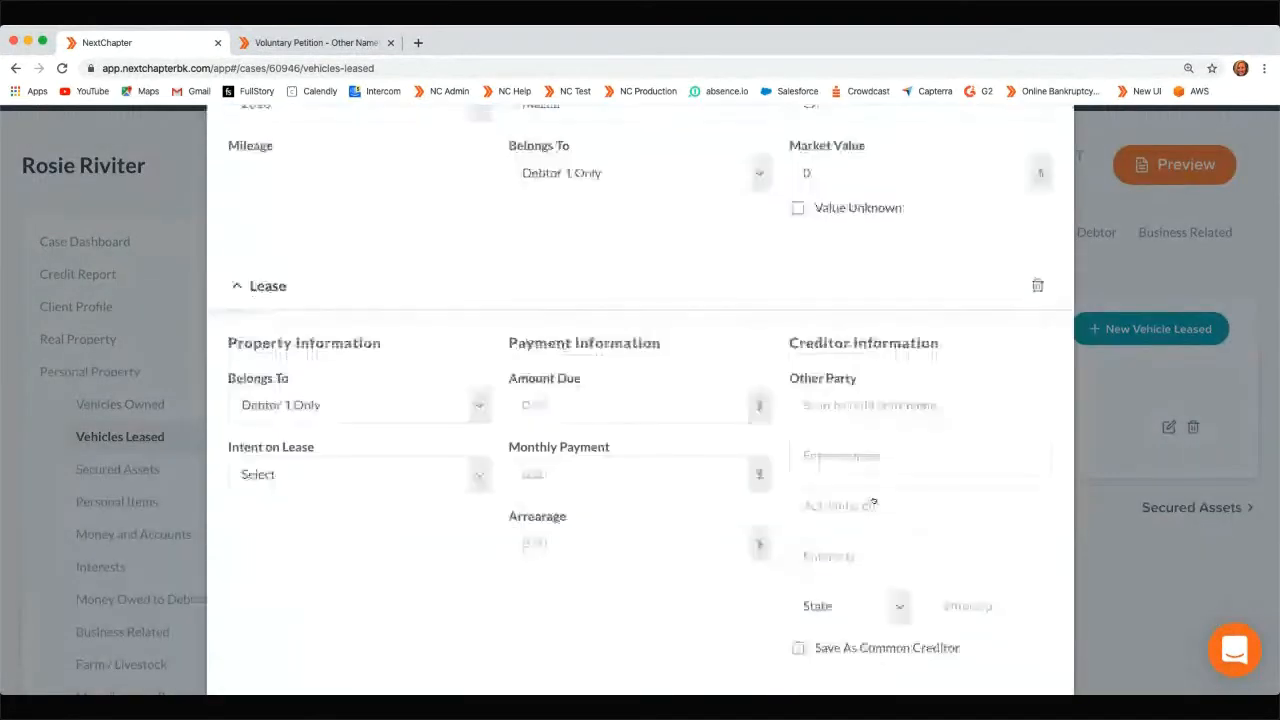
left_click(345, 483)
left_click(331, 503)
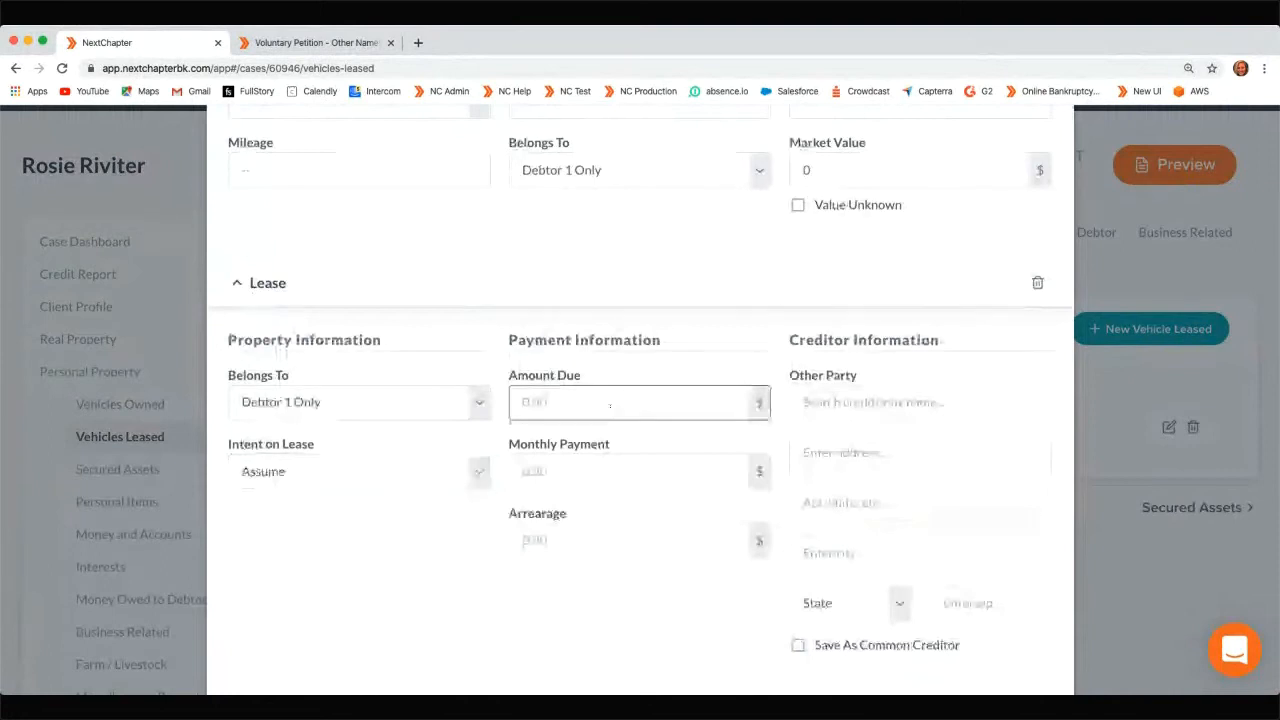
left_click(610, 406)
type("5000")
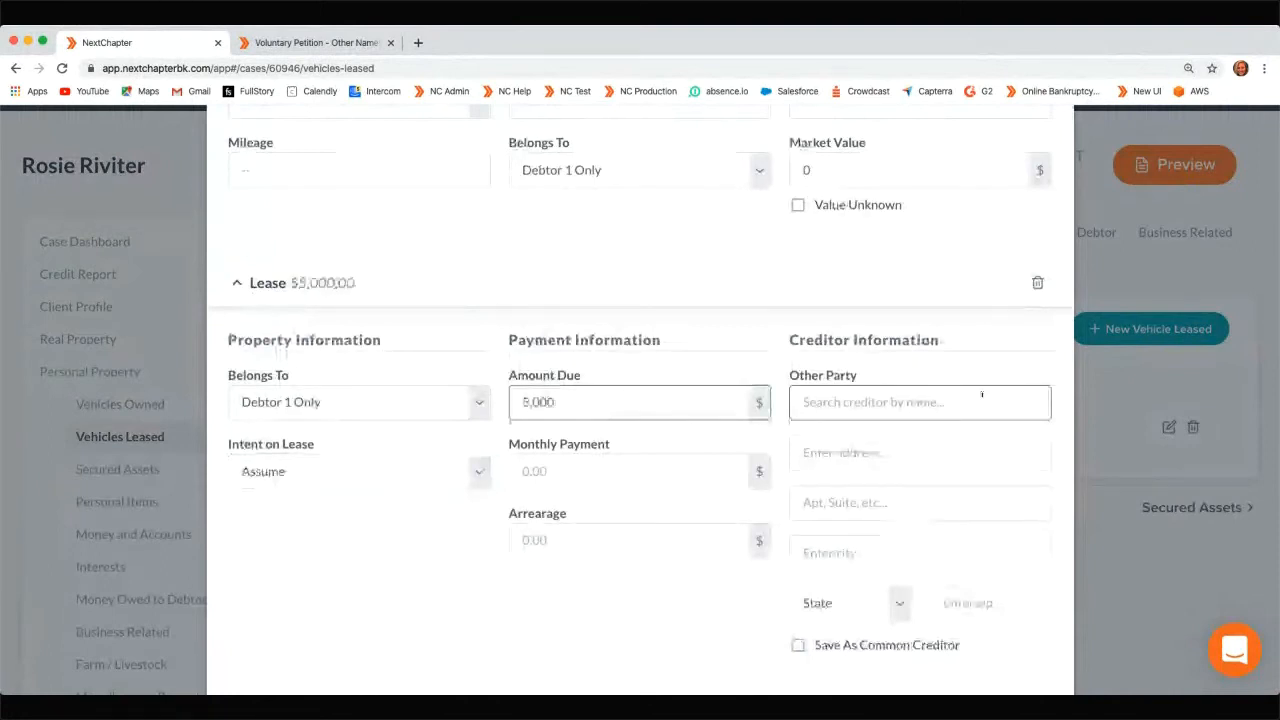
Enter other party 'Lease' at 100 Main Street, Columbus, OH 43215 and save the lease
left_click(981, 397)
type("Lease")
key("Tab")
type("100 M")
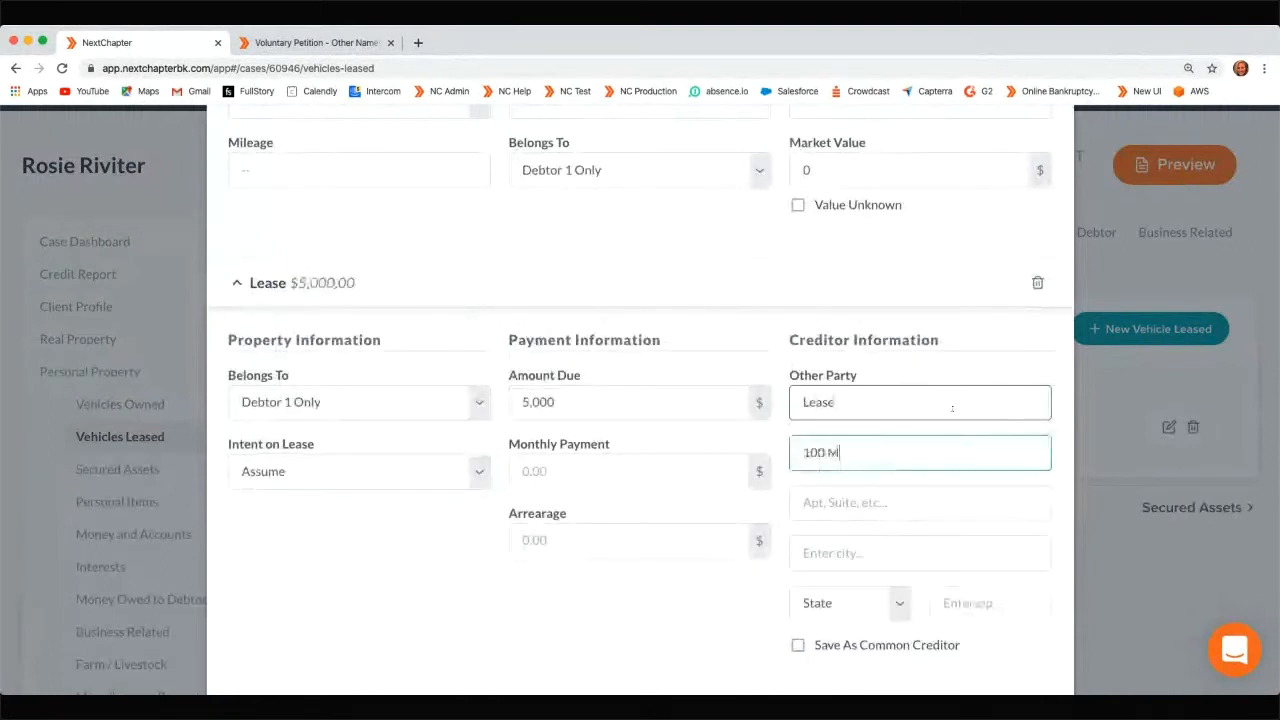
type("ain Street")
key("Tab")
key("Tab")
type("Col")
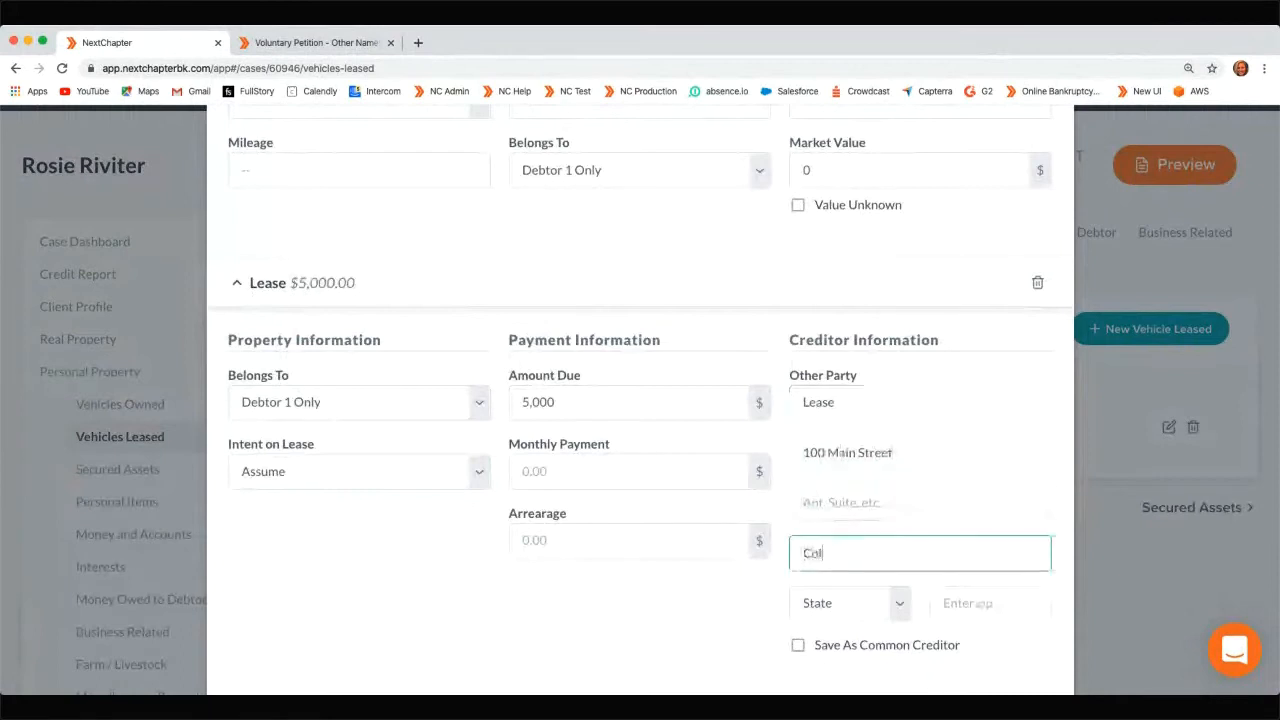
type("umbus")
key("Tab")
key("o")
key("Tab")
type("4321")
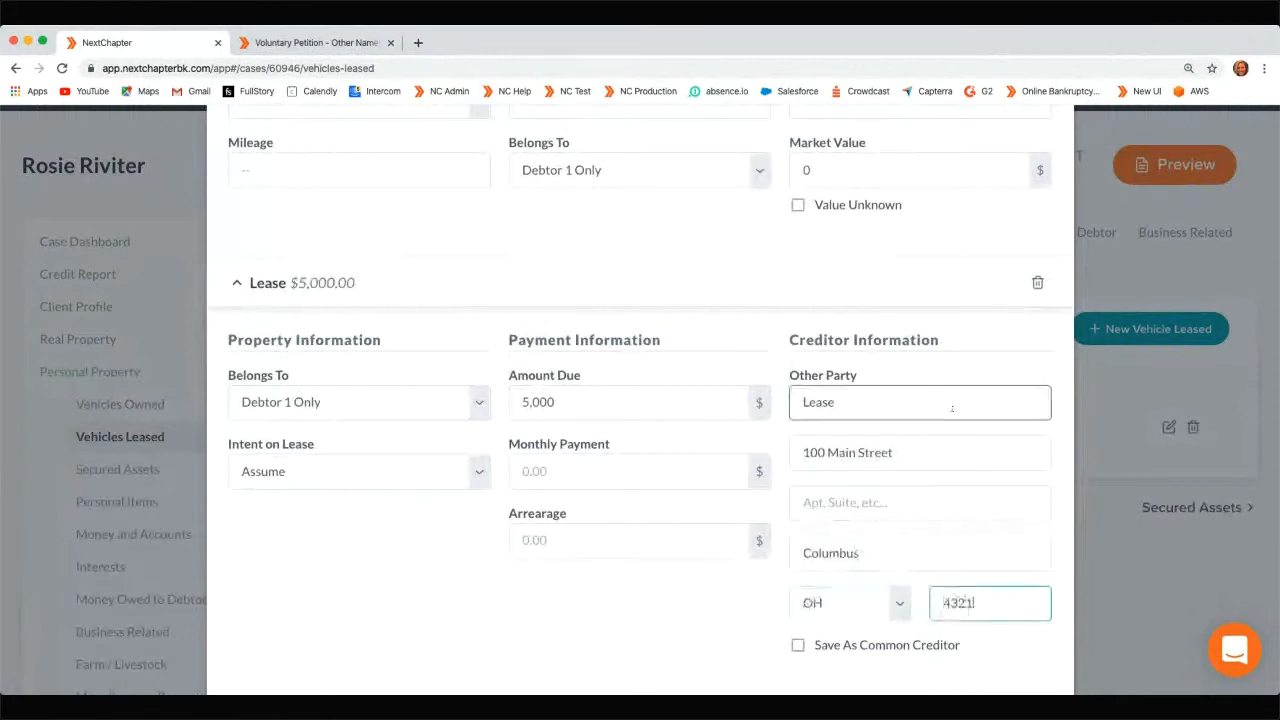
type("5")
scroll(952, 408, "down", 2)
left_click(1014, 642)
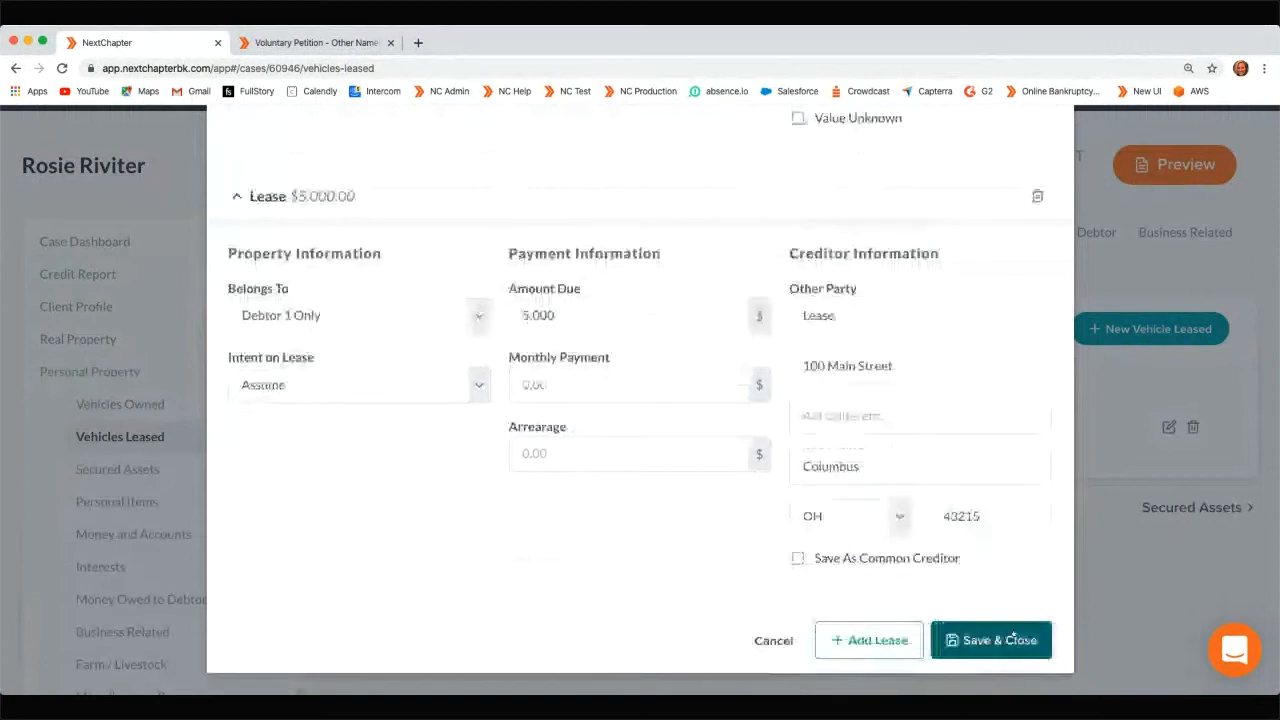
scroll(451, 414, "down", 4)
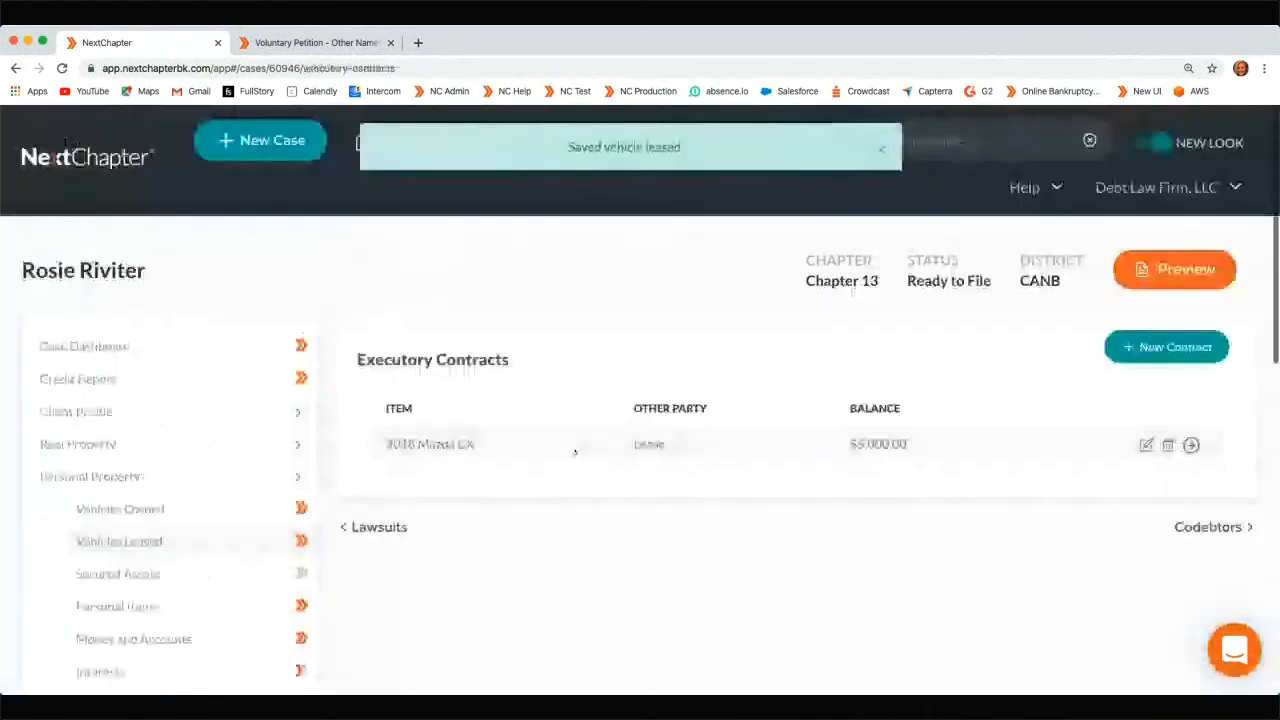
double_click(420, 443)
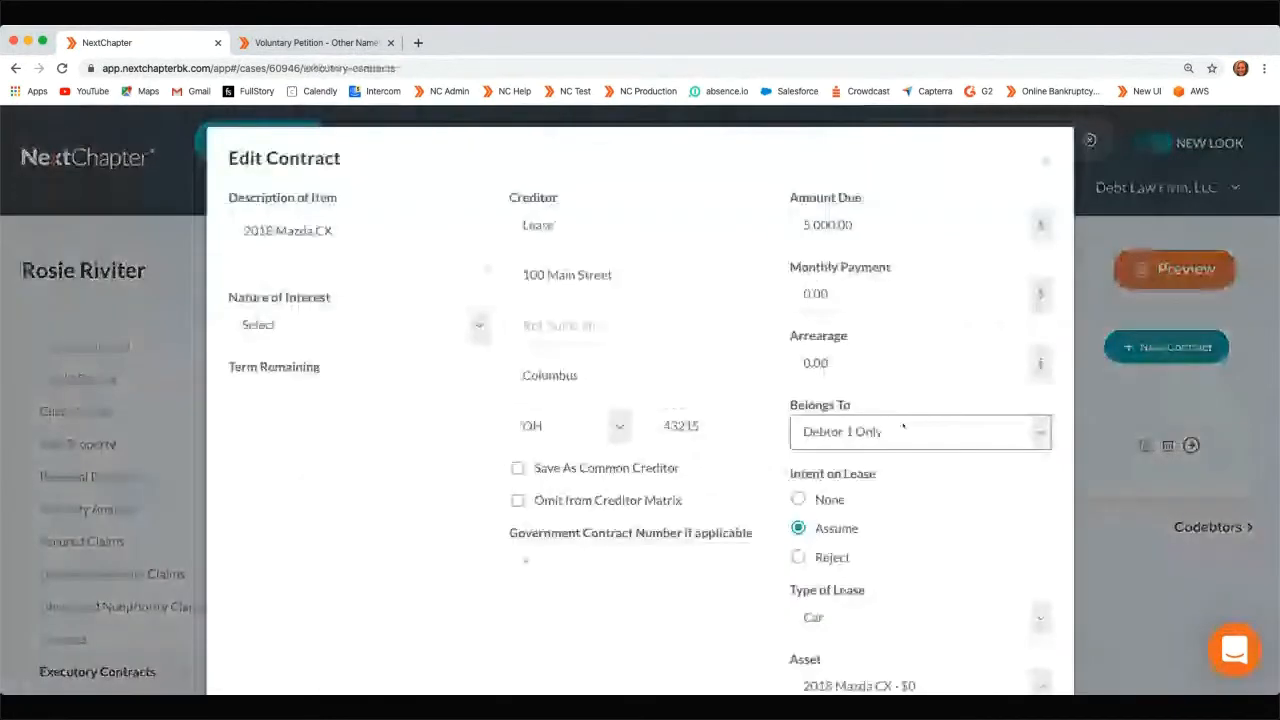
scroll(422, 412, "down", 3)
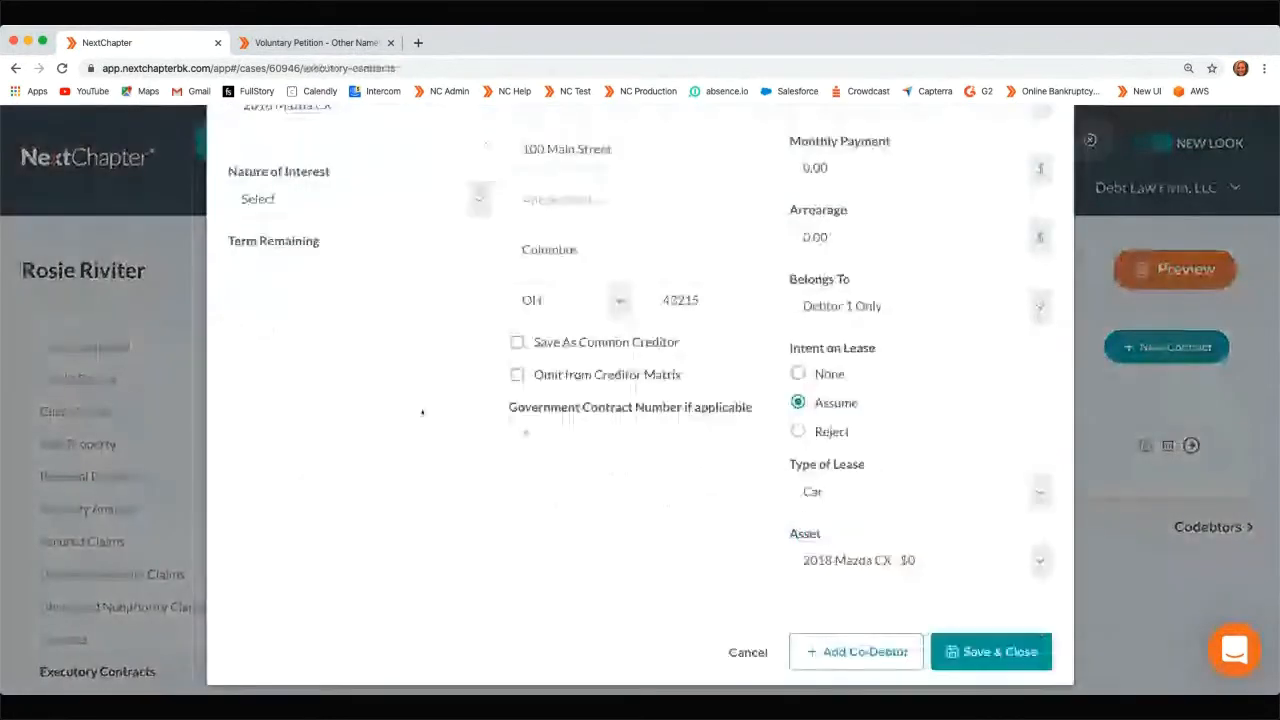
scroll(982, 145, "up", 3)
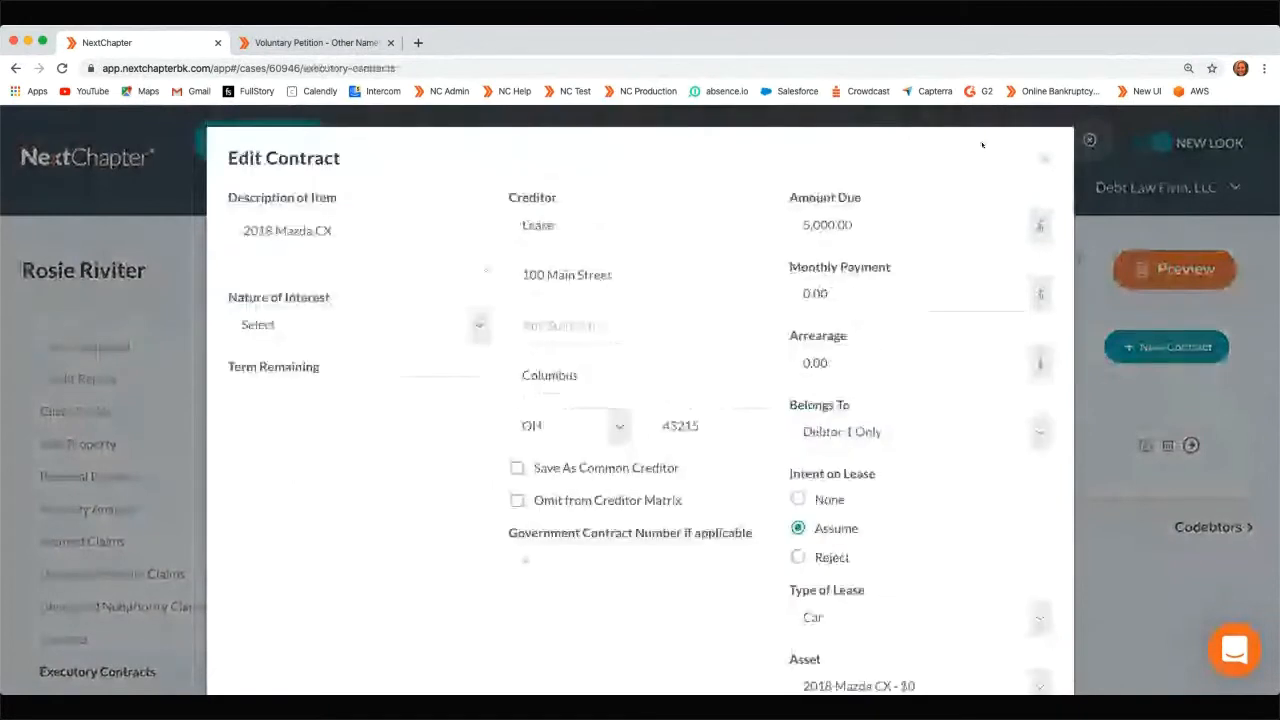
left_click(1045, 159)
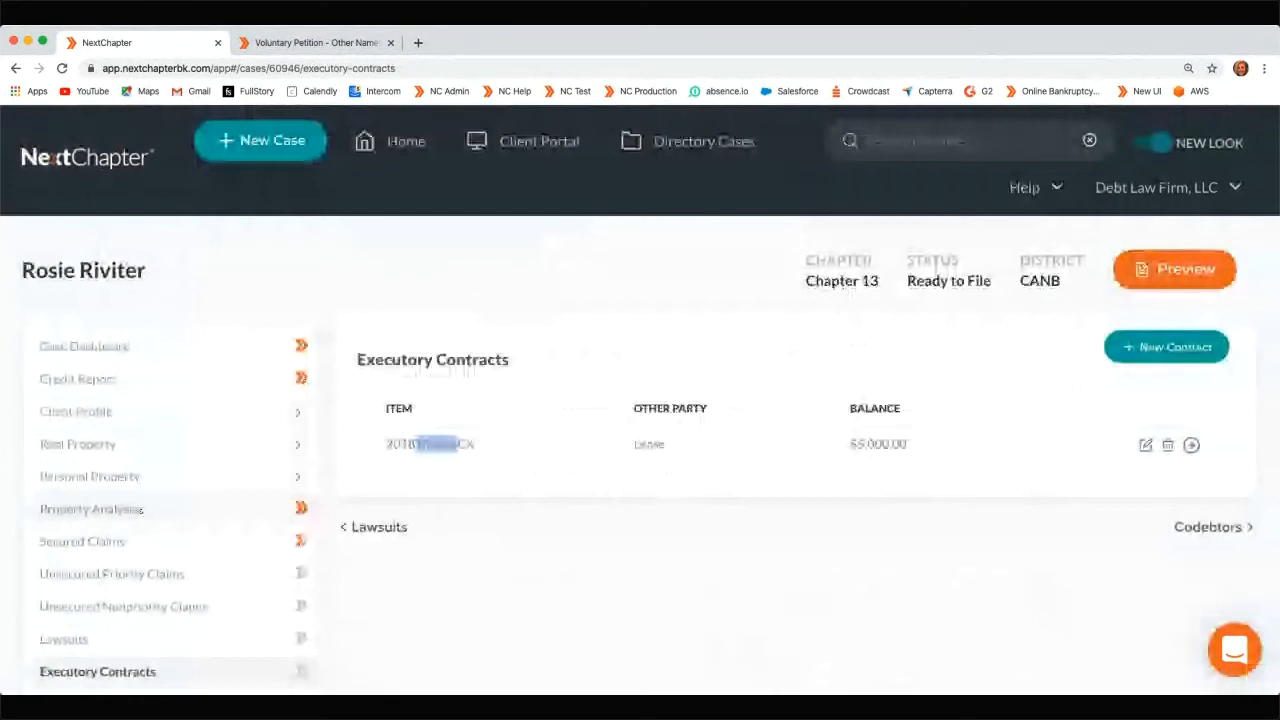
left_click(128, 478)
Open the Electronics personal item and expand its exemption details
left_click(132, 607)
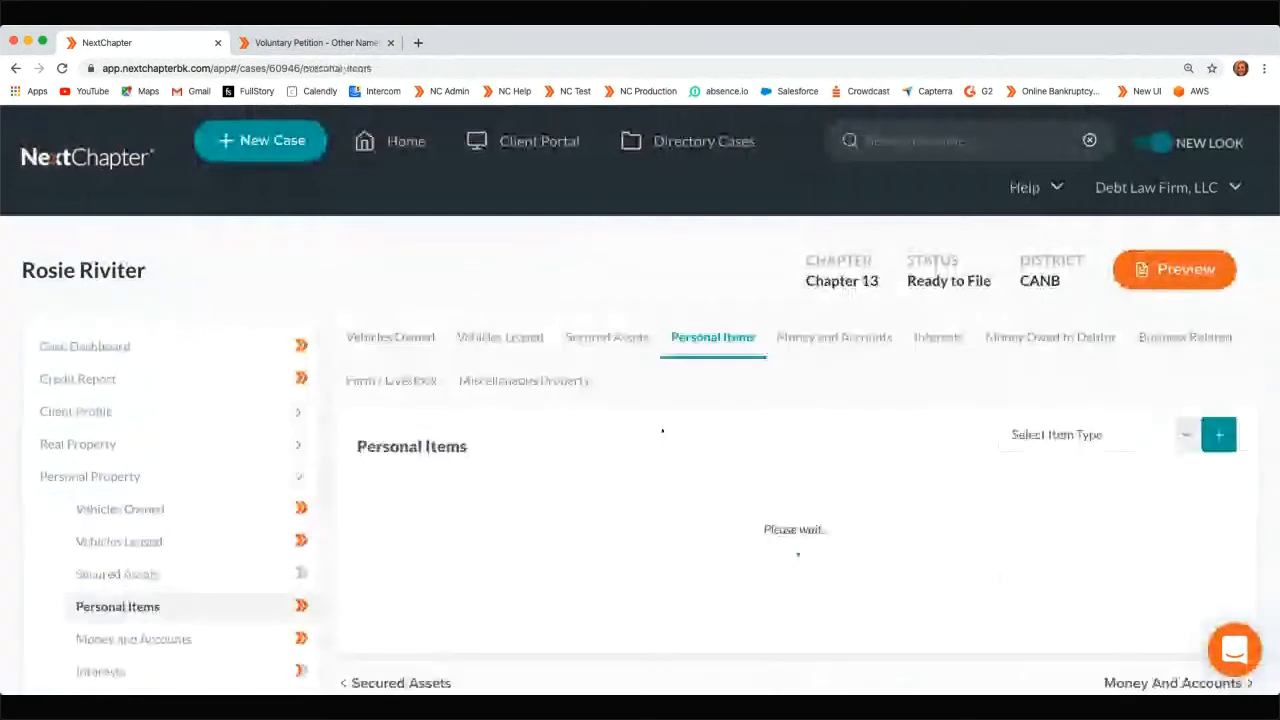
scroll(634, 425, "down", 2)
scroll(634, 425, "down", 1)
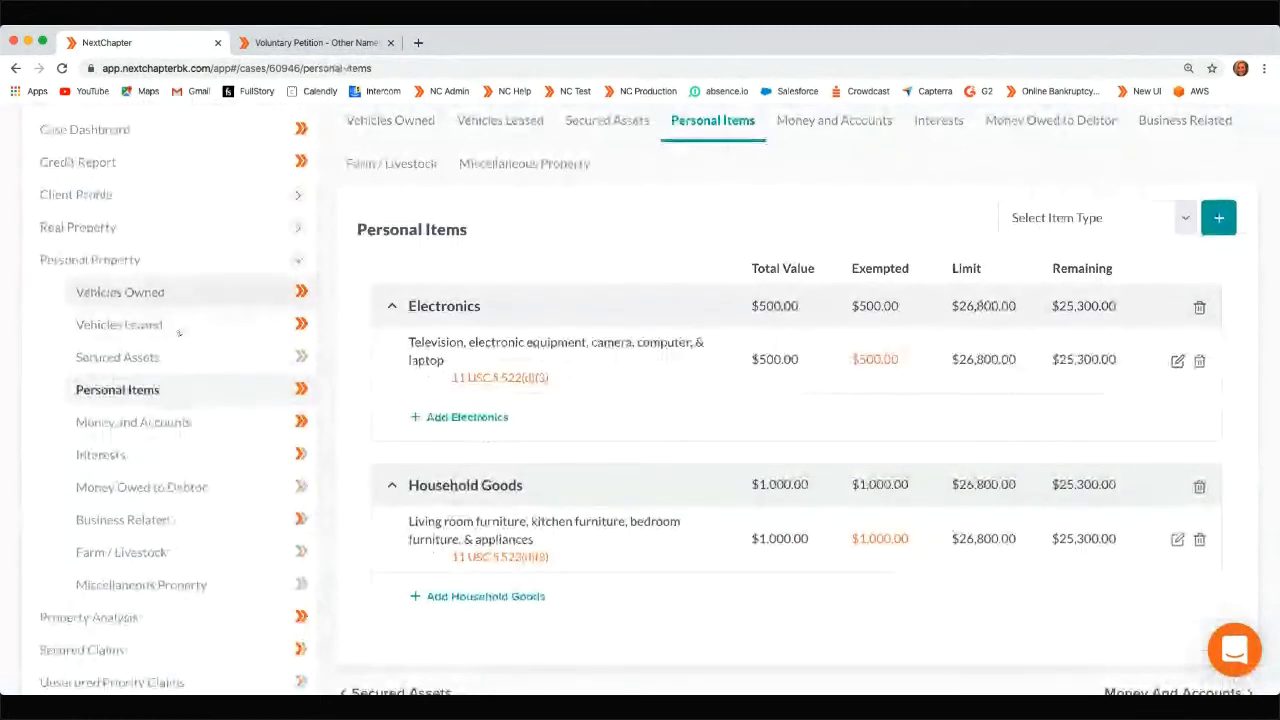
left_click(1177, 360)
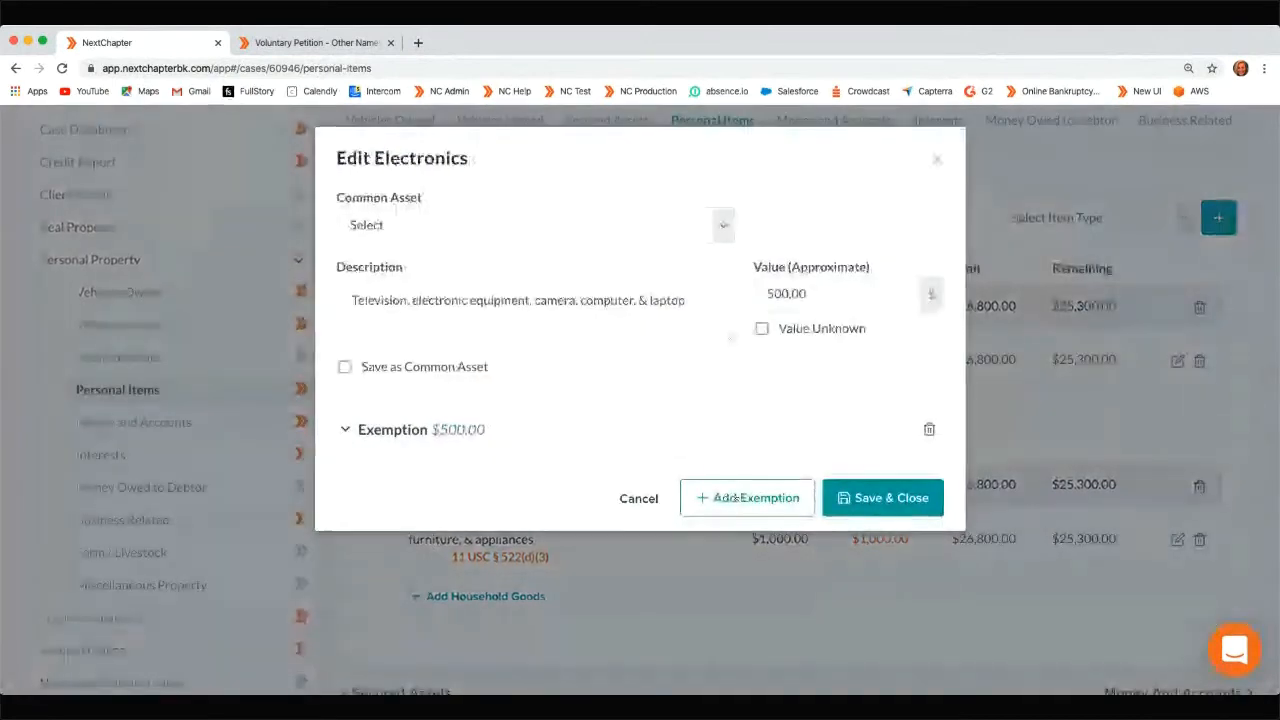
left_click(621, 429)
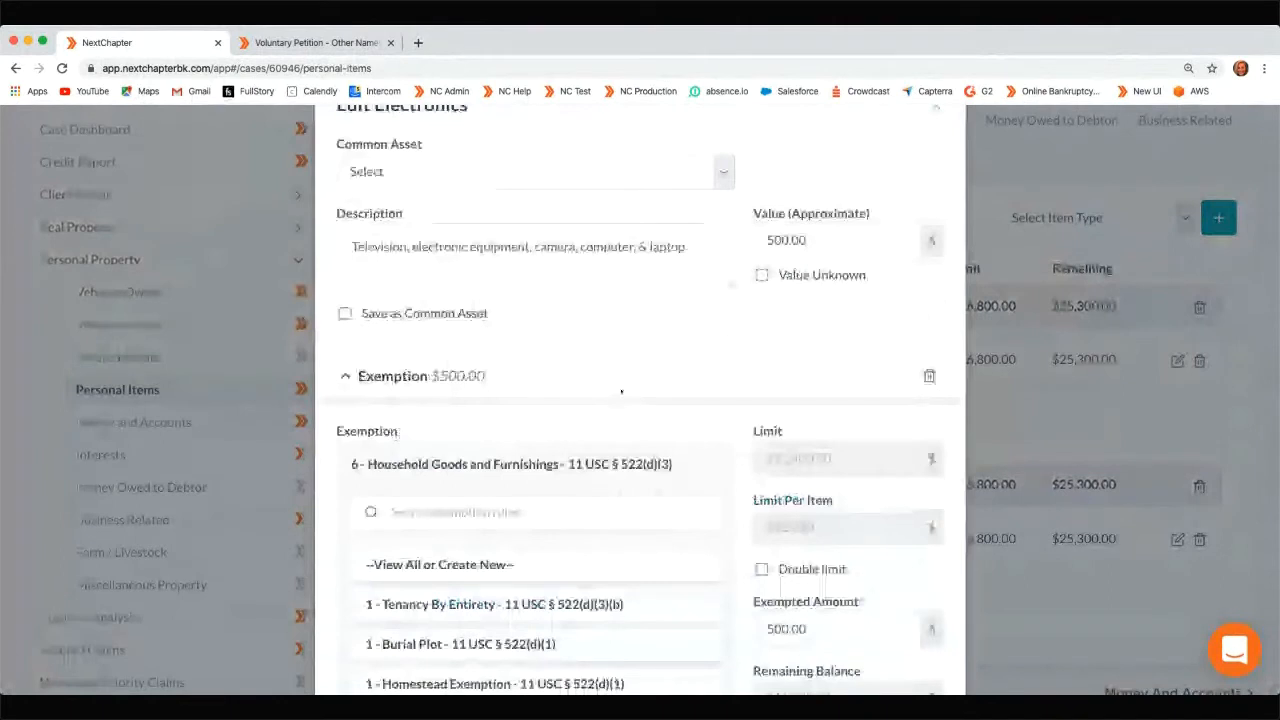
scroll(621, 391, "down", 3)
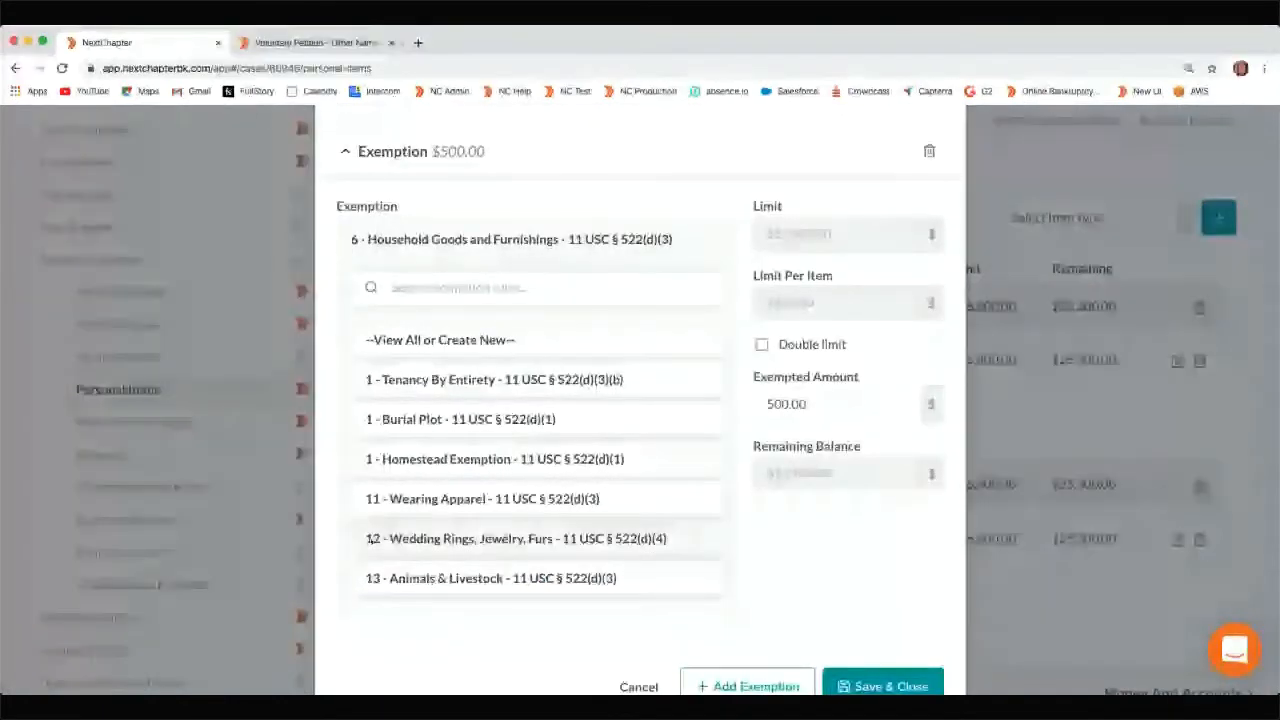
scroll(370, 540, "down", 2)
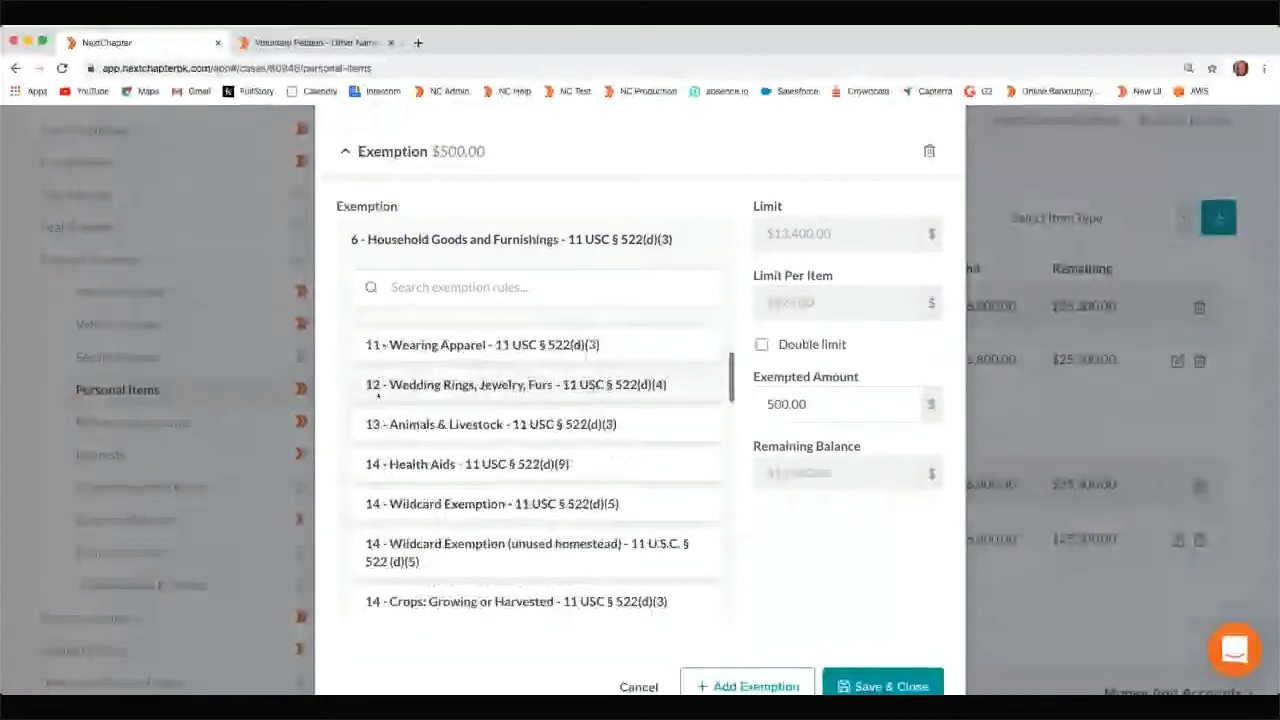
scroll(366, 443, "up", 2)
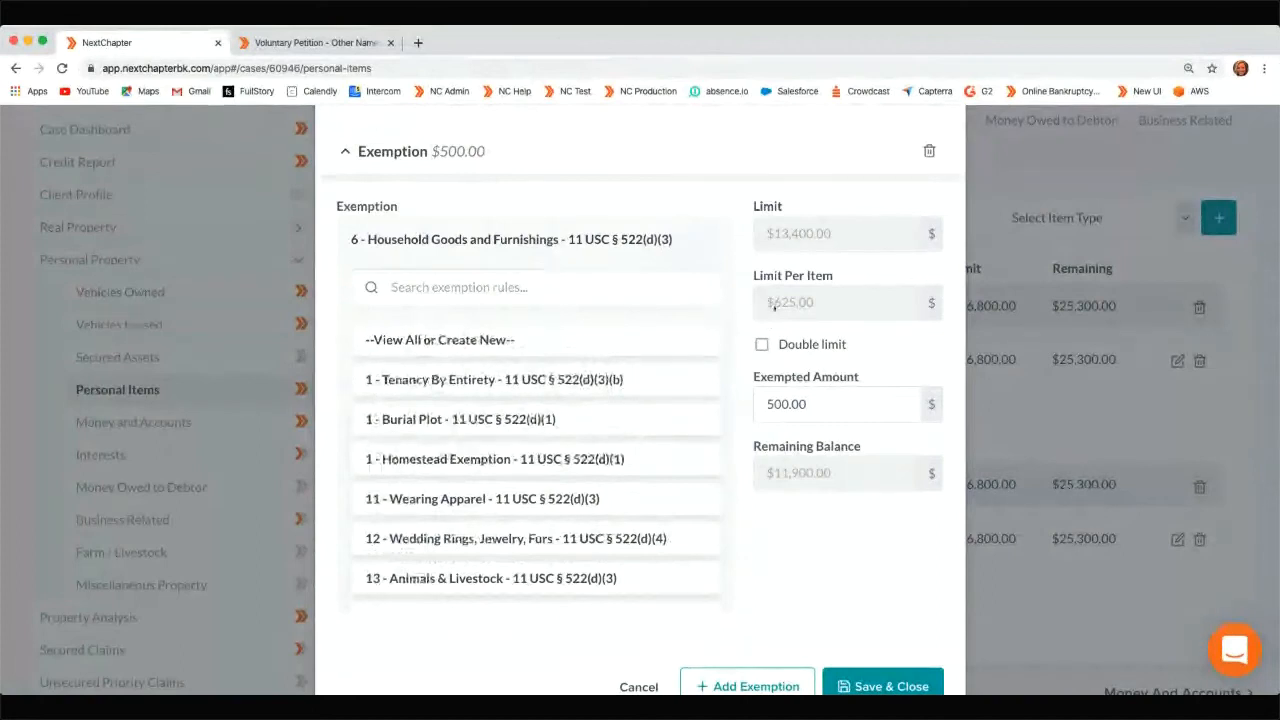
scroll(798, 306, "up", 1)
Double the exemption limit, set the Electronics exempted amount to 0, and save
left_click(774, 421)
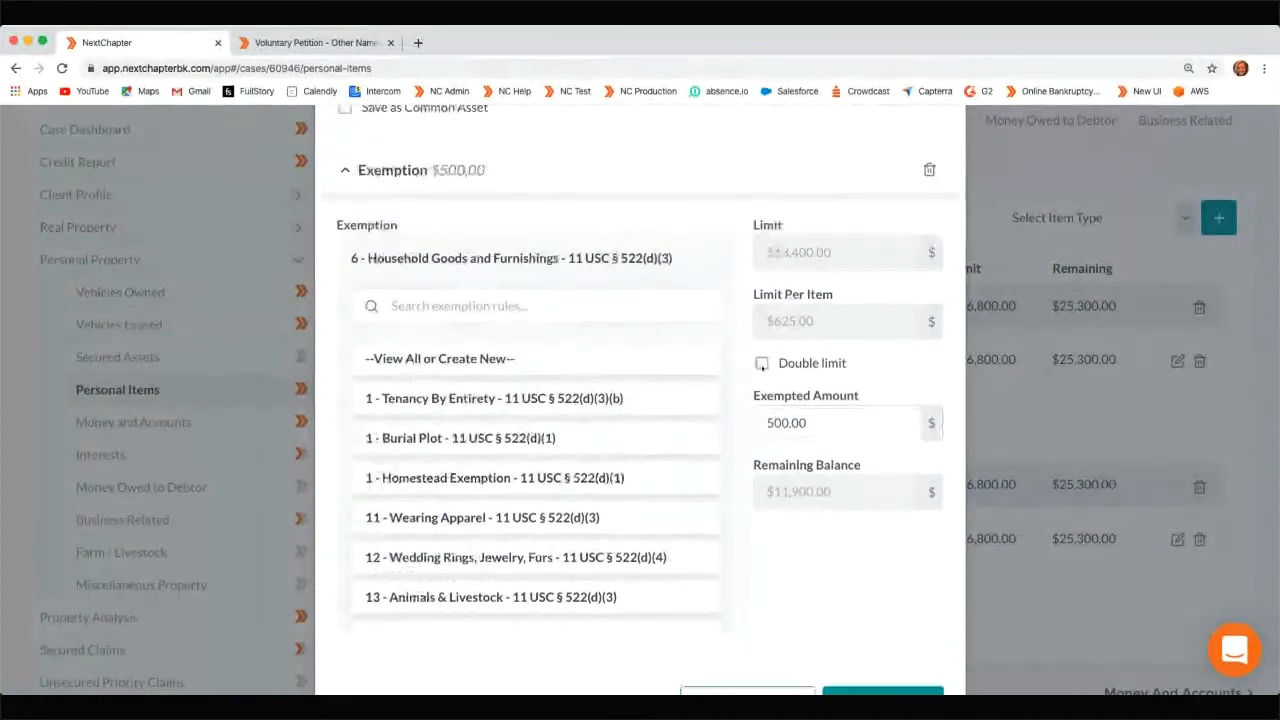
left_click(762, 363)
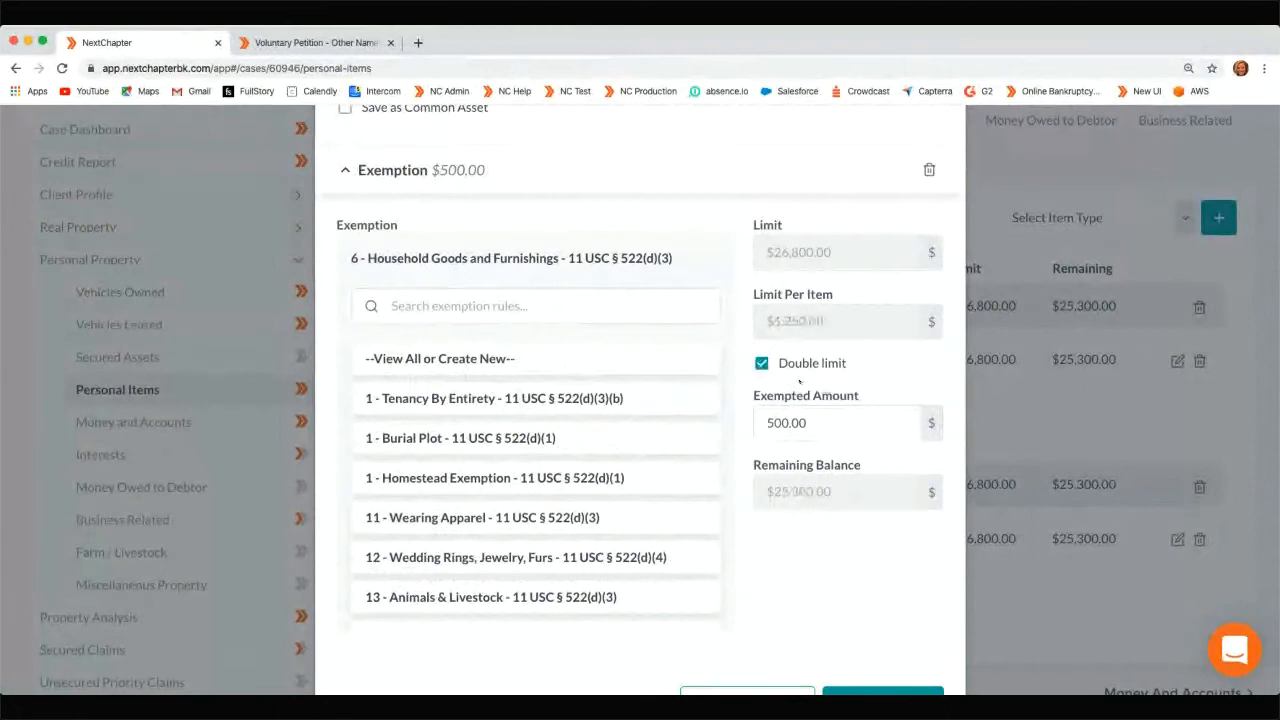
left_click(762, 422)
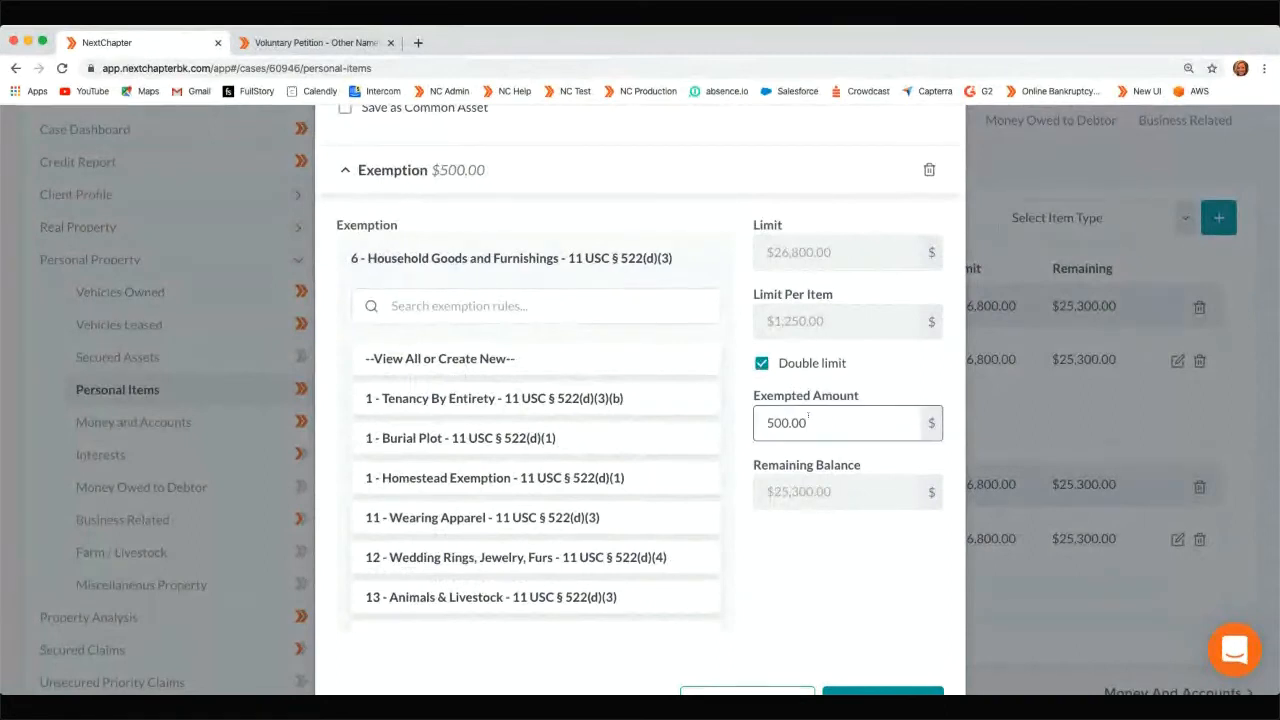
scroll(786, 422, "up", 1)
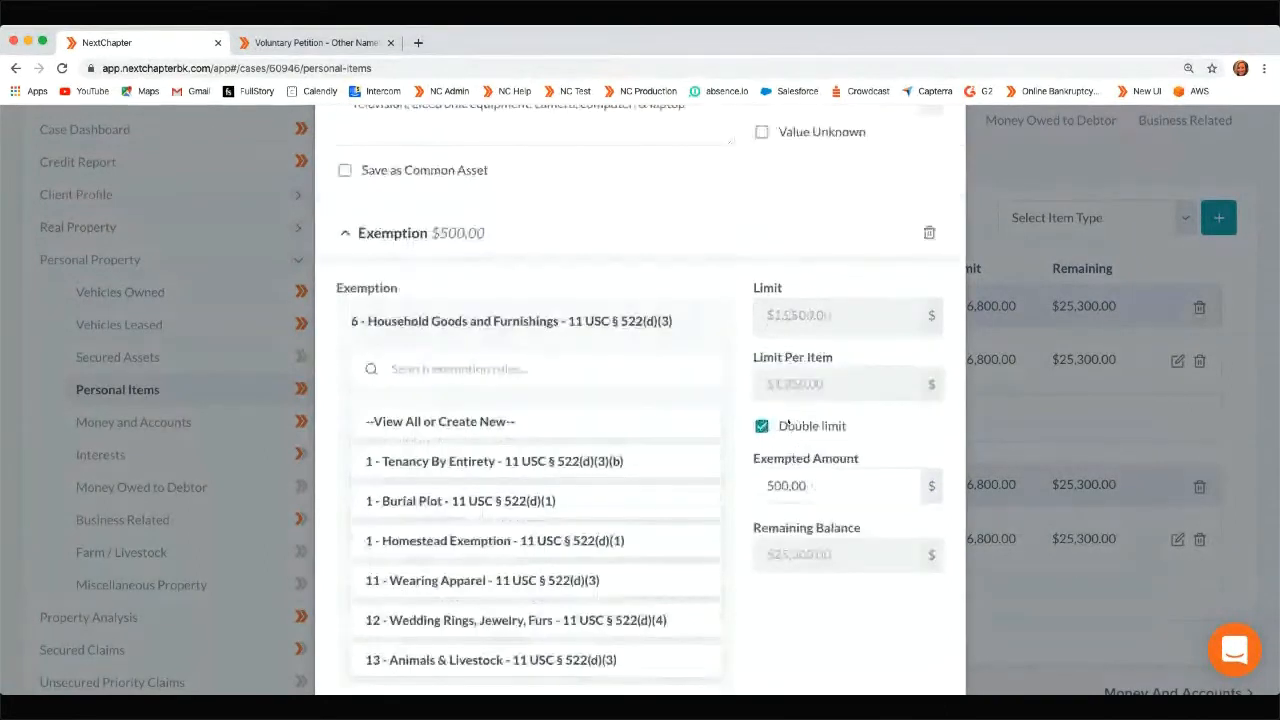
scroll(820, 400, "down", 3)
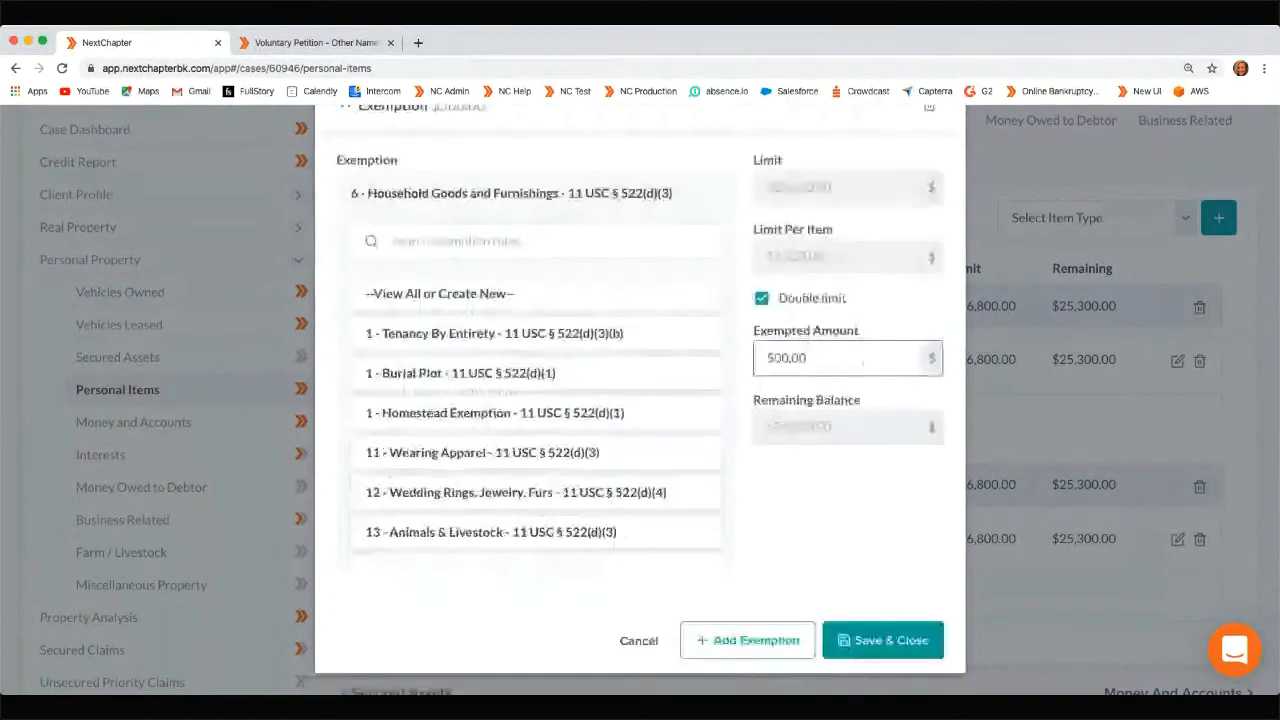
triple_click(862, 362)
type("0")
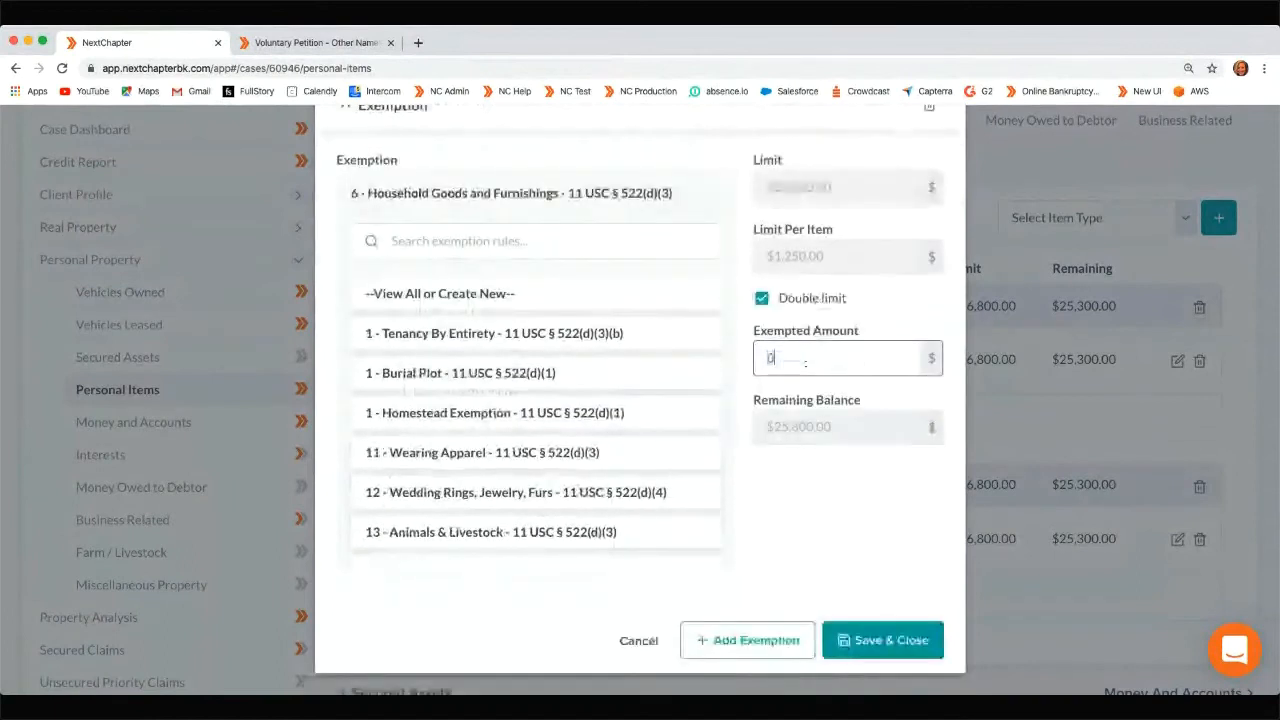
left_click(885, 641)
scroll(887, 600, "down", 2)
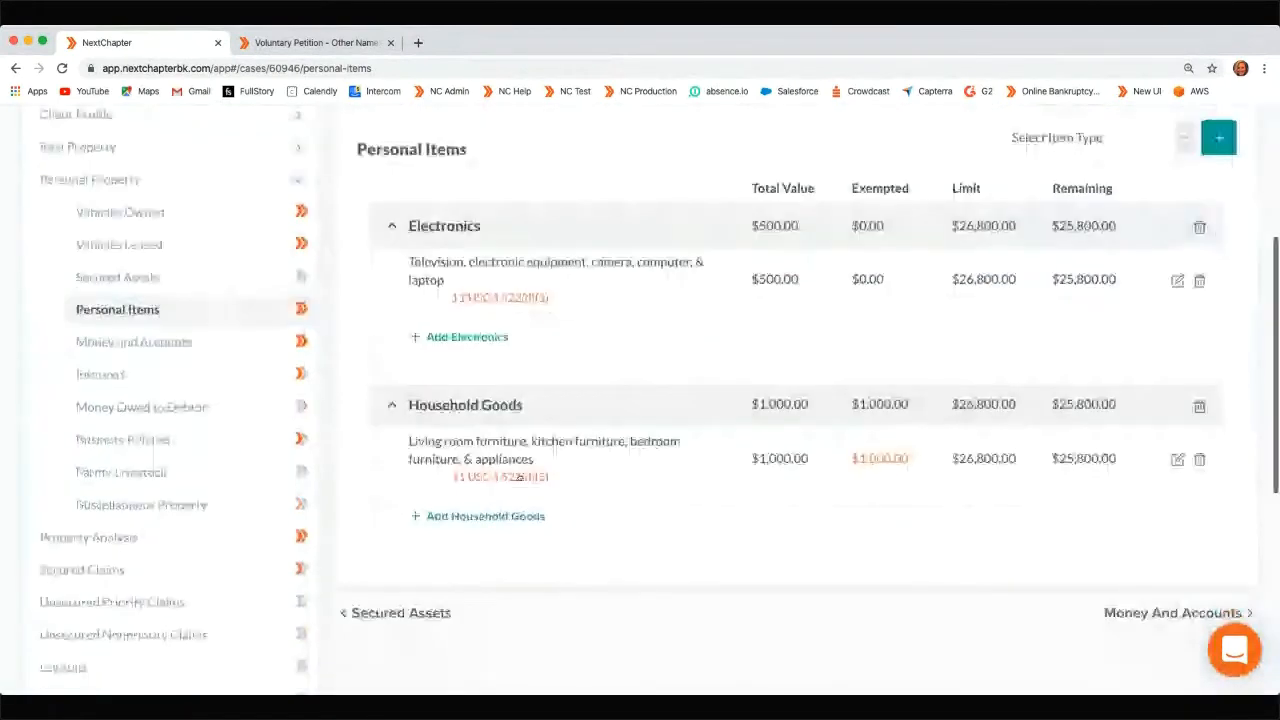
Review the Property Analysis charts and table, then open the 2016 Jeep Compass exemption override
left_click(86, 489)
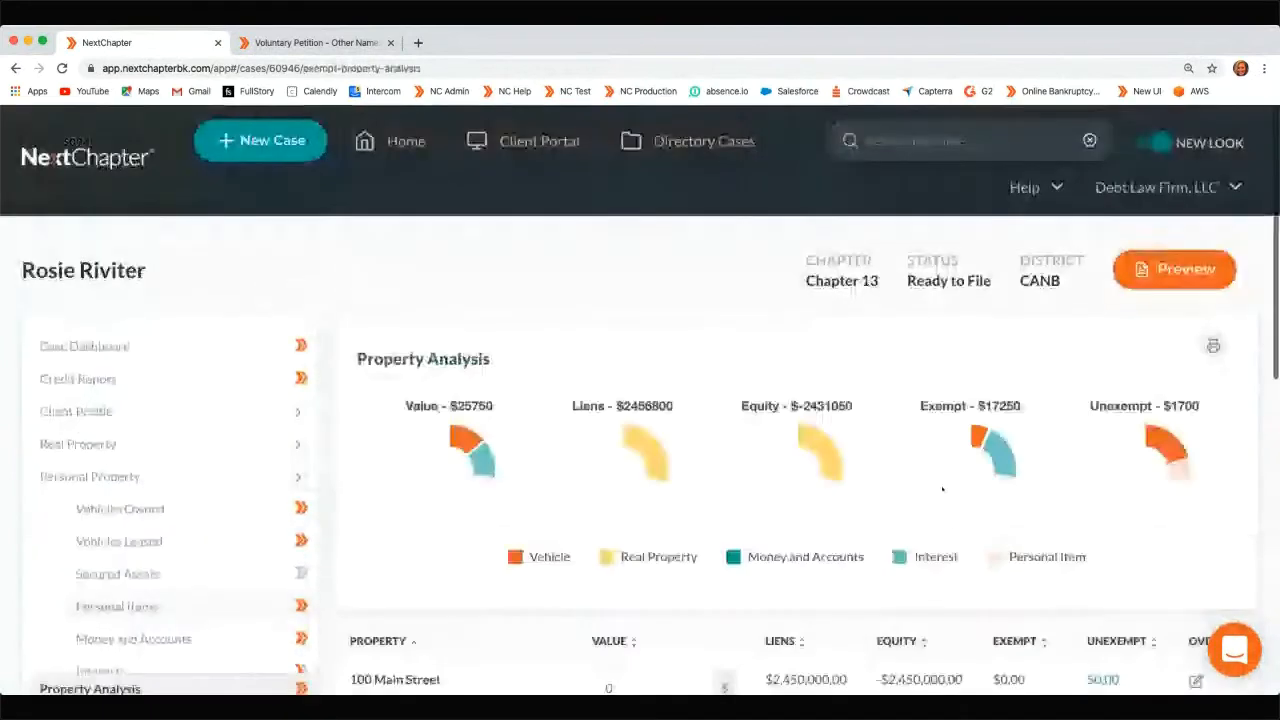
scroll(930, 484, "down", 3)
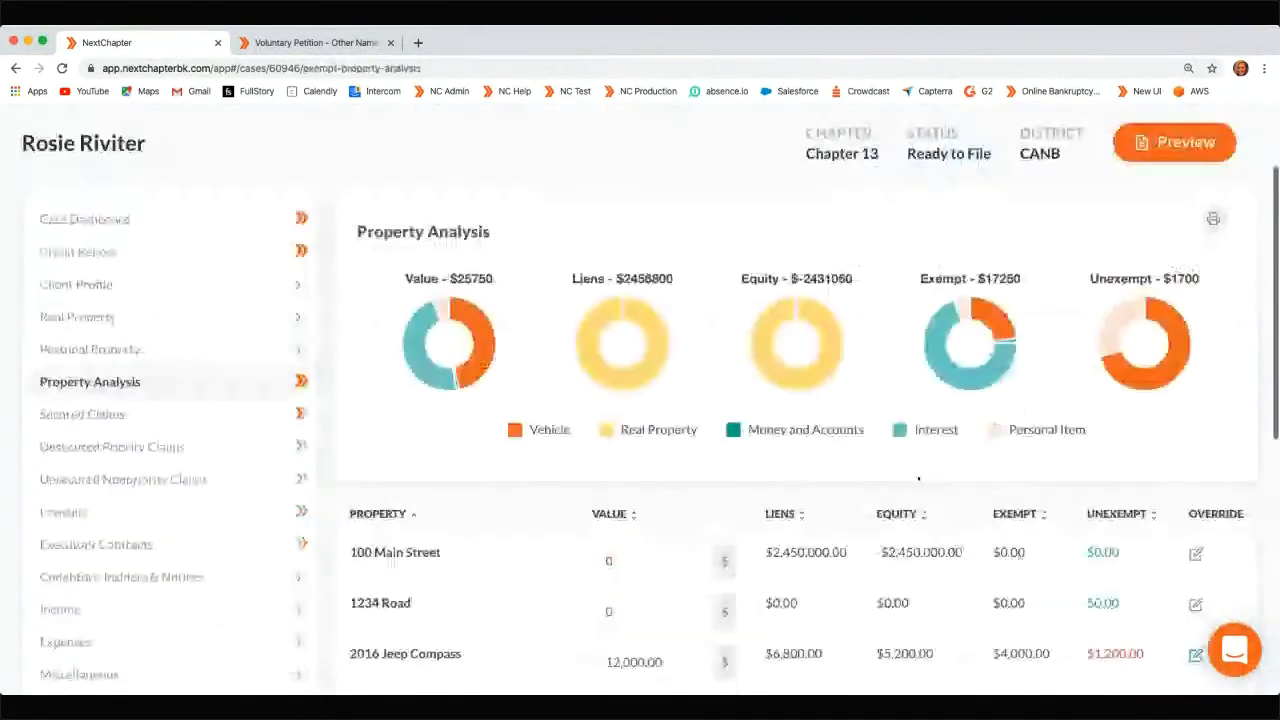
scroll(918, 479, "down", 2)
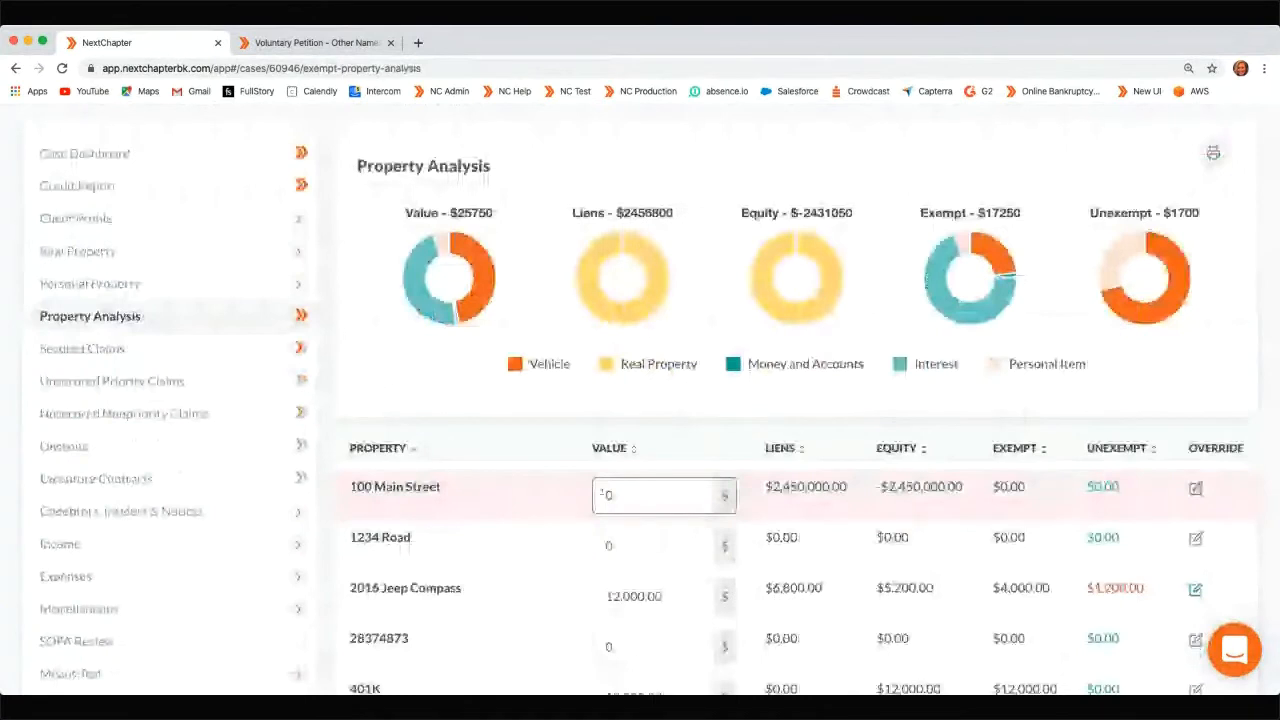
scroll(492, 475, "down", 2)
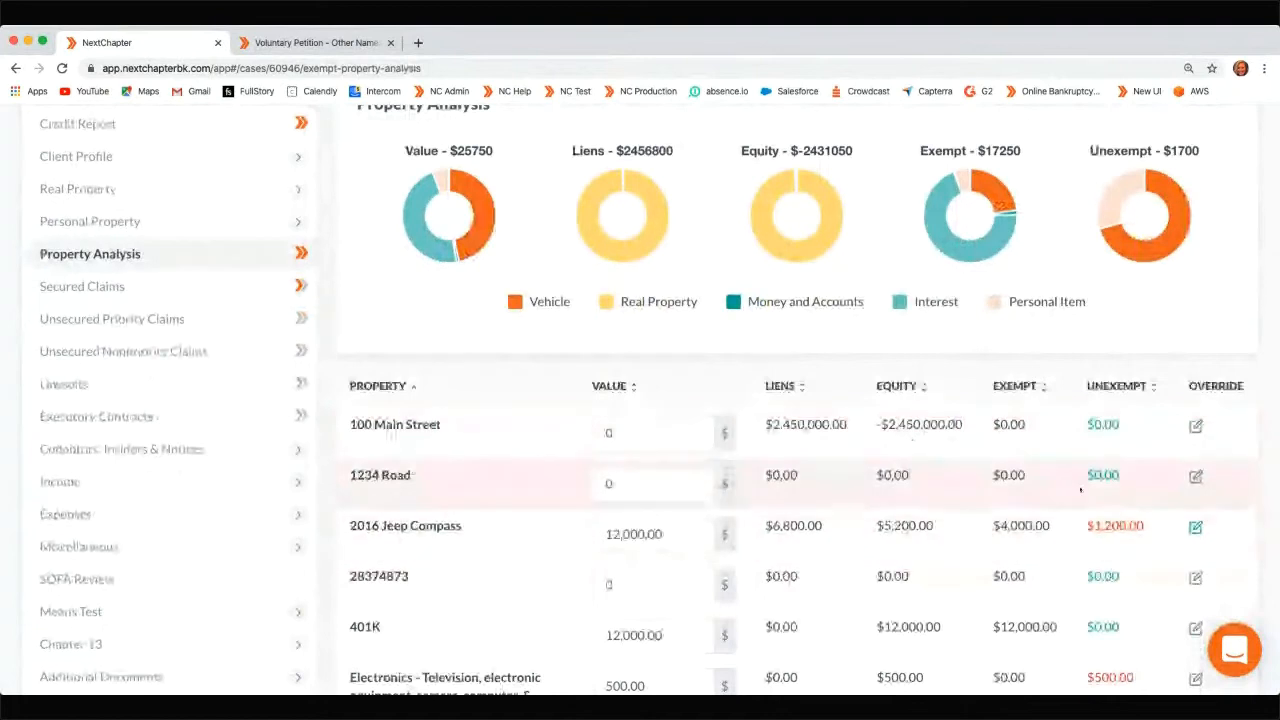
scroll(1080, 489, "down", 1)
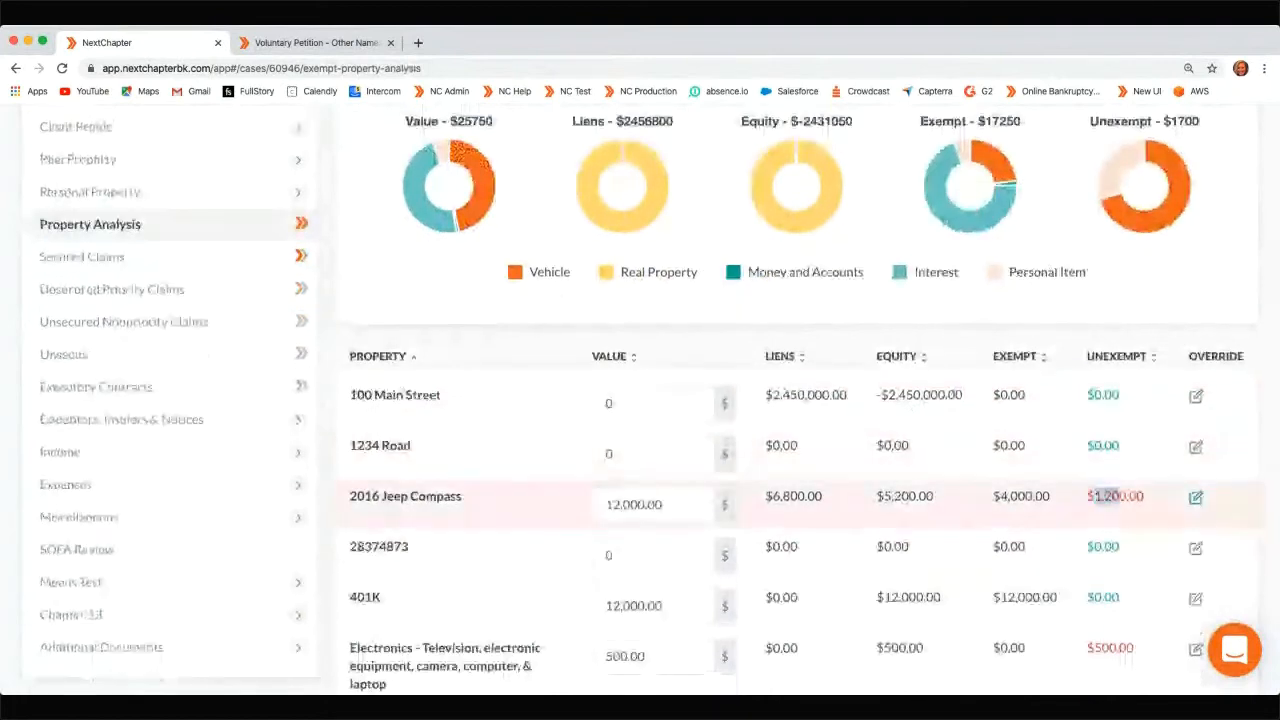
double_click(1112, 496)
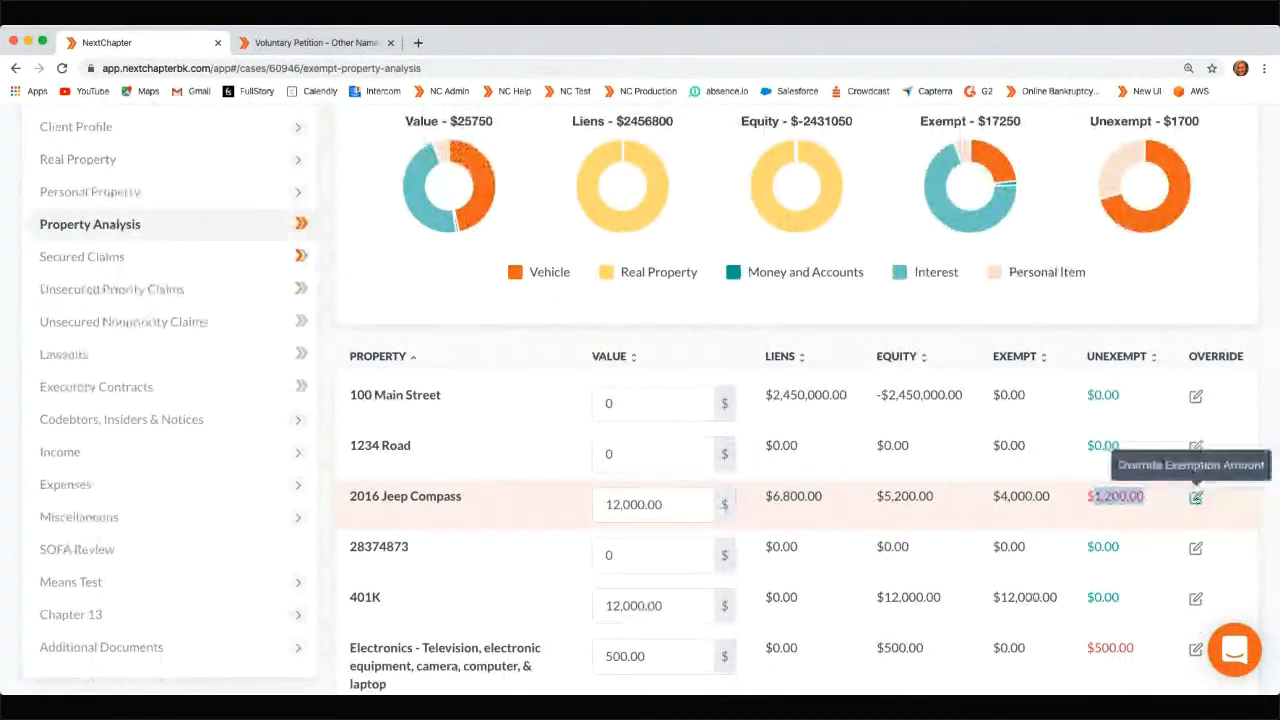
left_click(1196, 497)
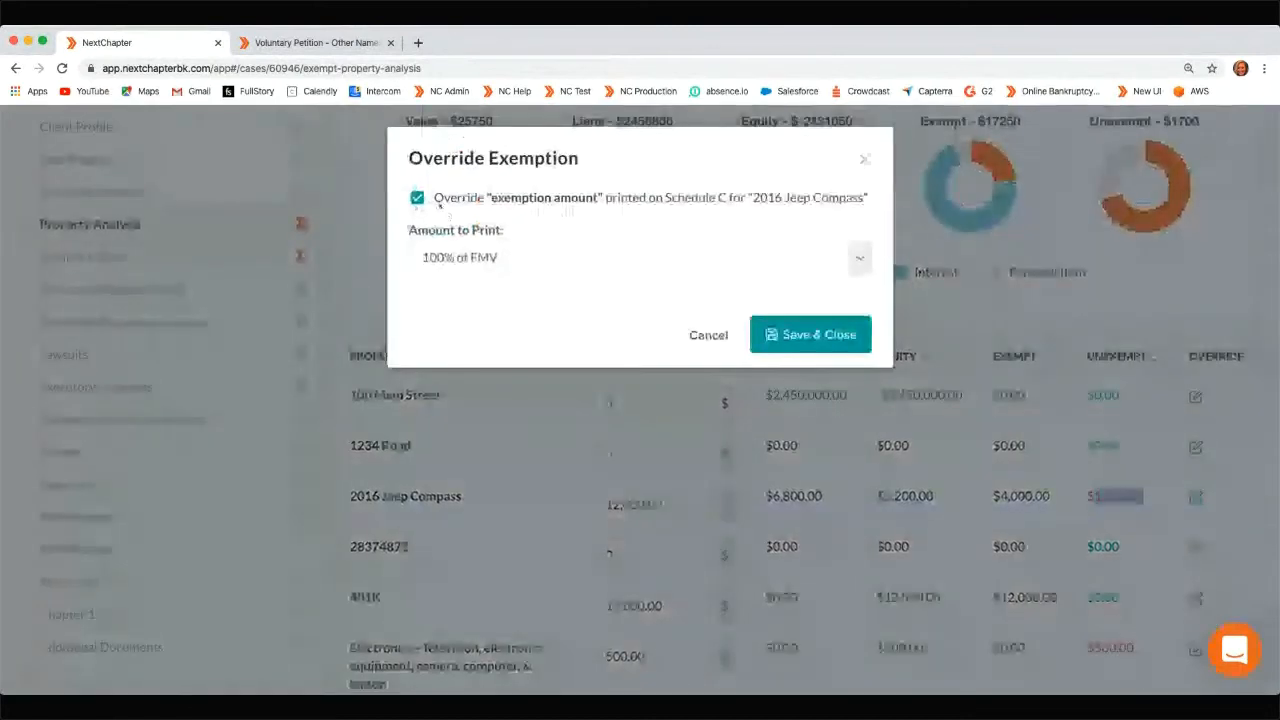
Re-enable the Jeep Compass override with an Other print amount and save it
left_click(417, 199)
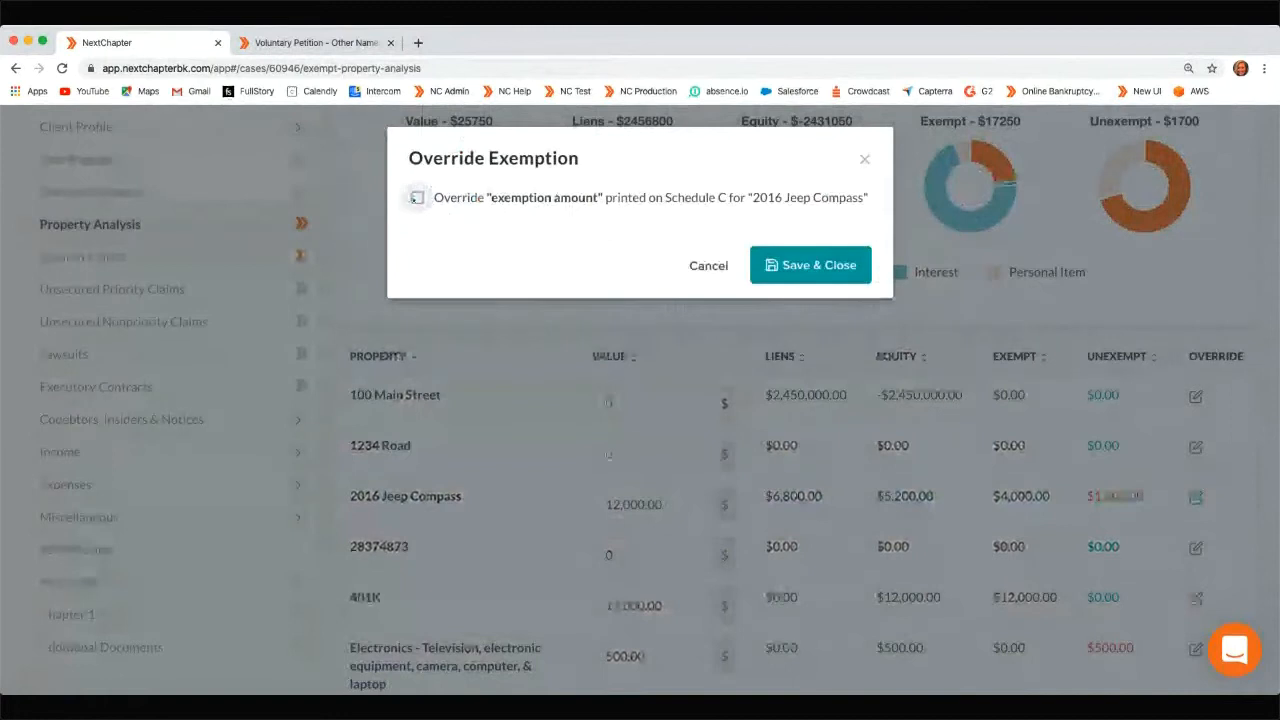
left_click(520, 200)
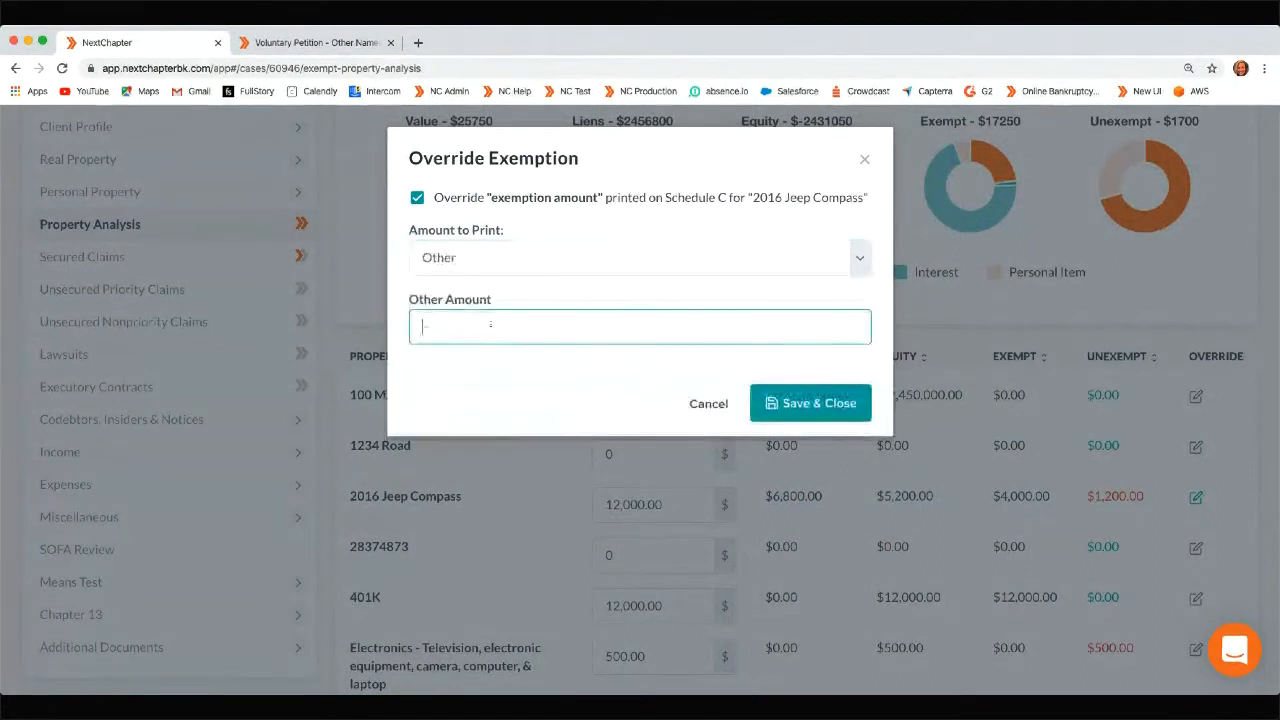
type("type")
left_click(818, 403)
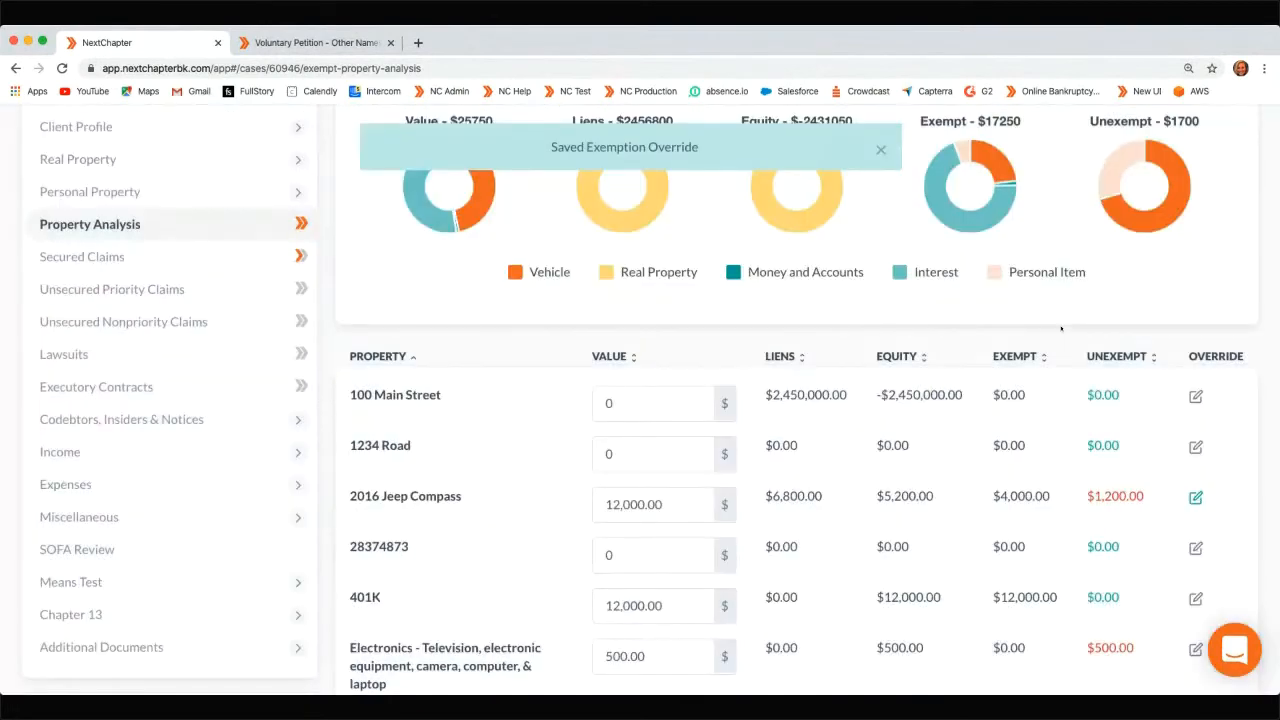
scroll(1061, 327, "up", 5)
left_click(1180, 220)
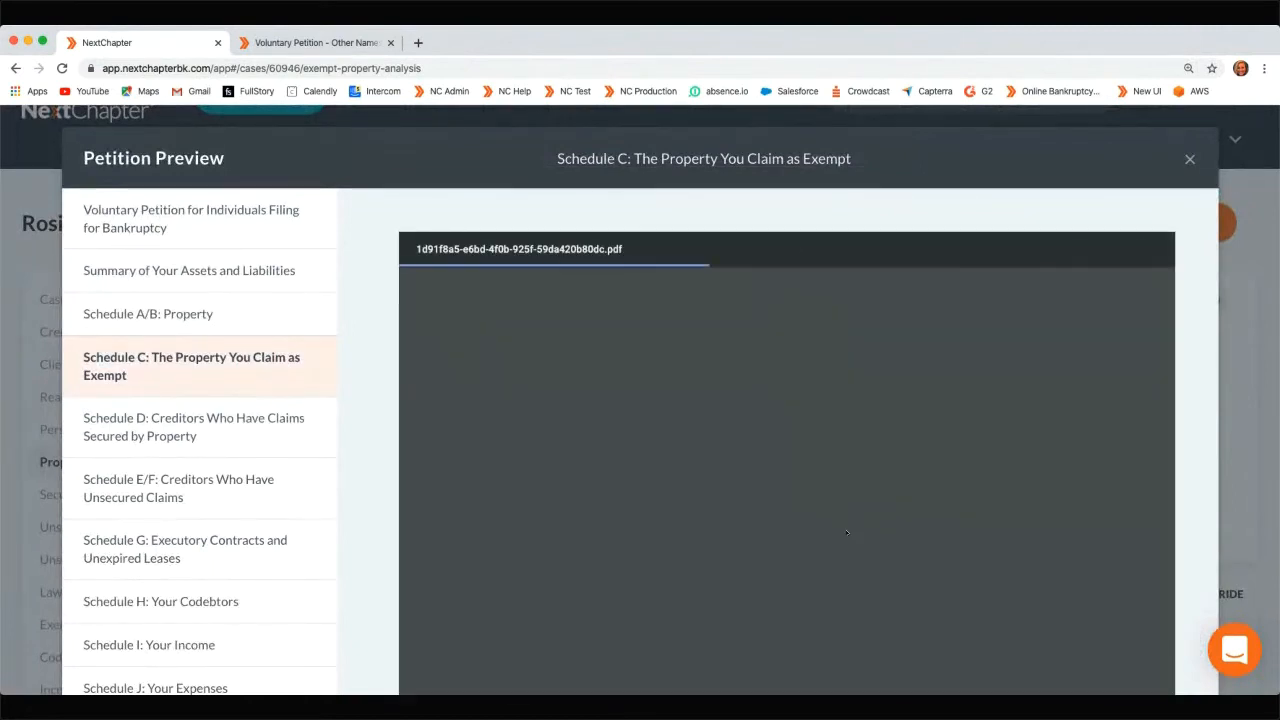
scroll(846, 533, "down", 5)
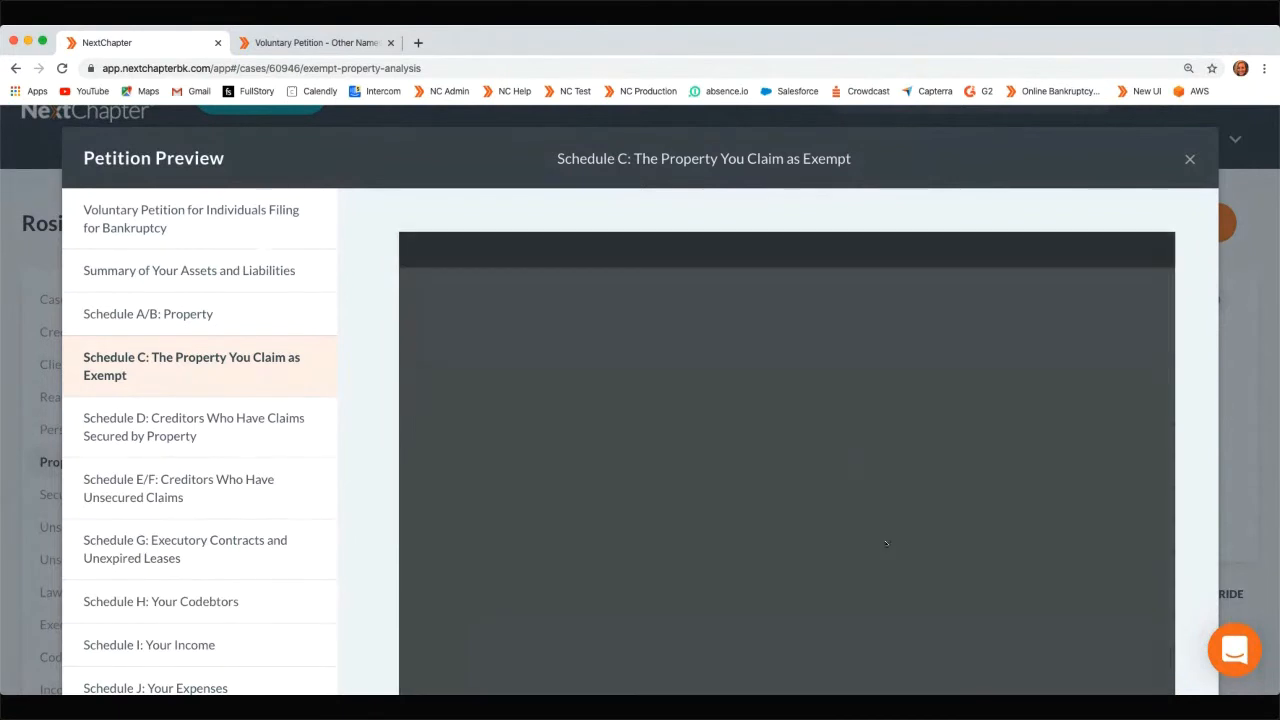
scroll(900, 565, "down", 4)
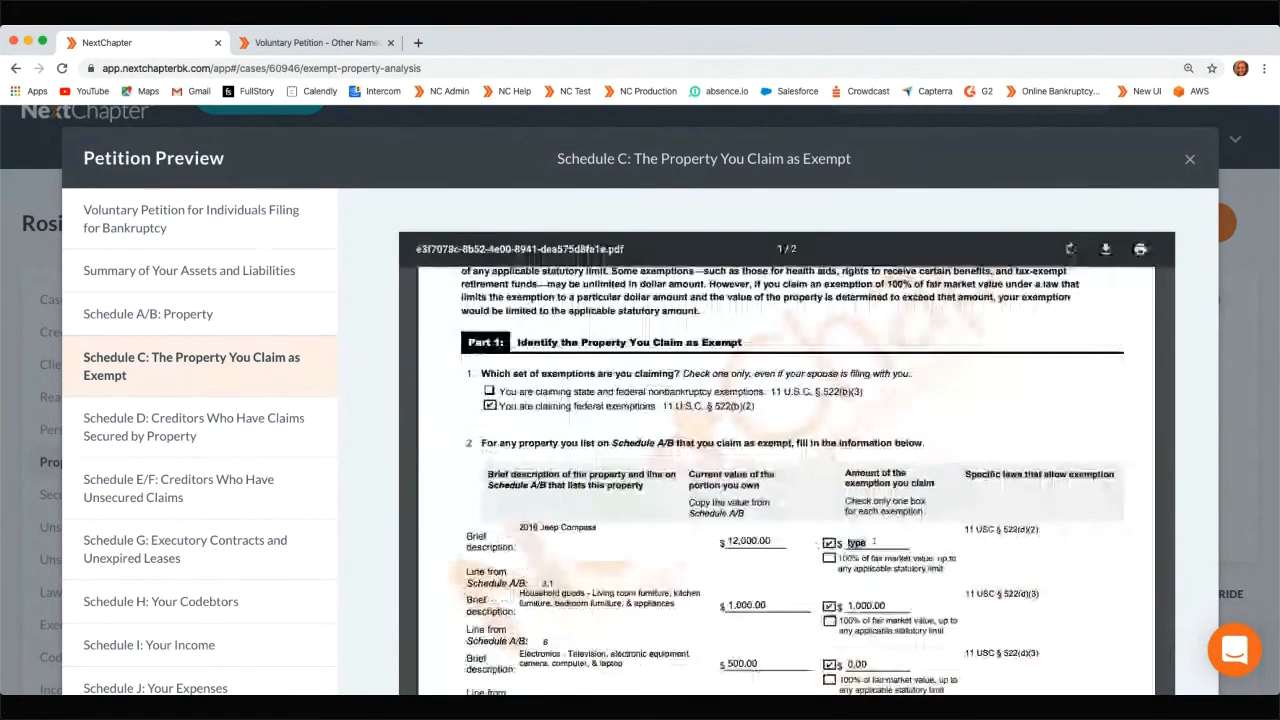
scroll(786, 480, "down", 1)
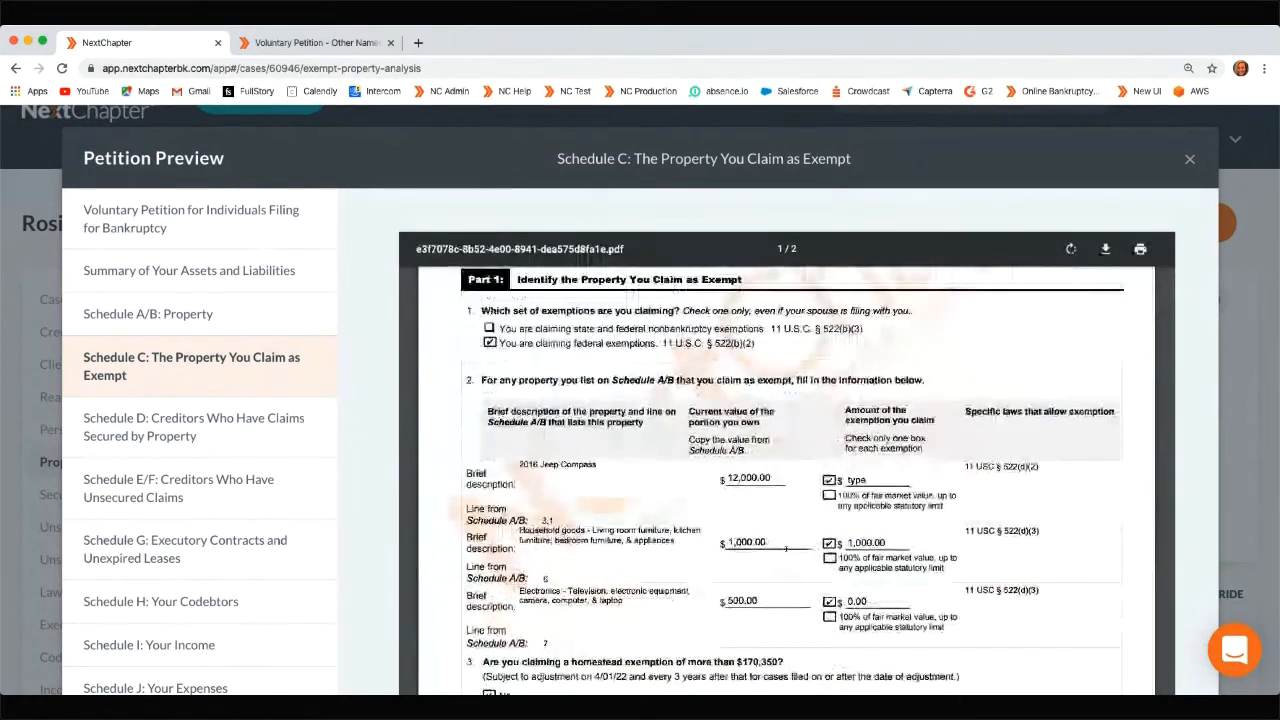
scroll(781, 535, "down", 2)
scroll(781, 536, "up", 3)
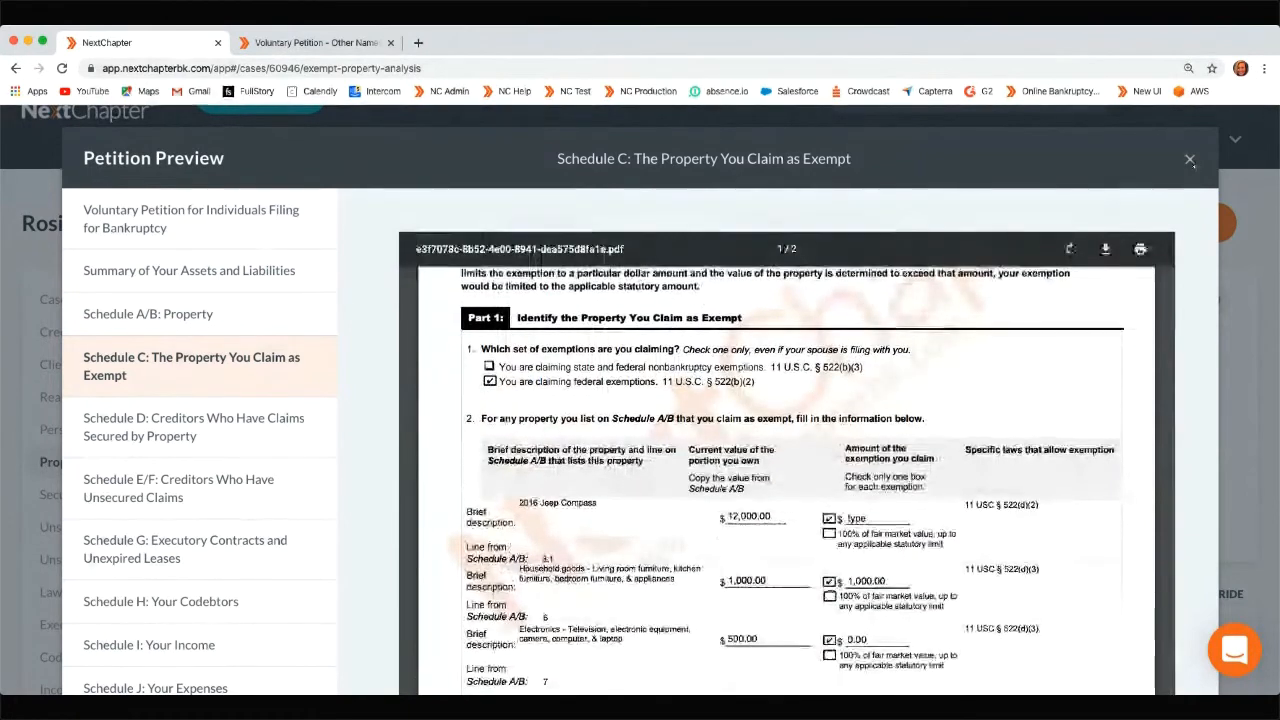
left_click(1190, 160)
scroll(651, 624, "down", 3)
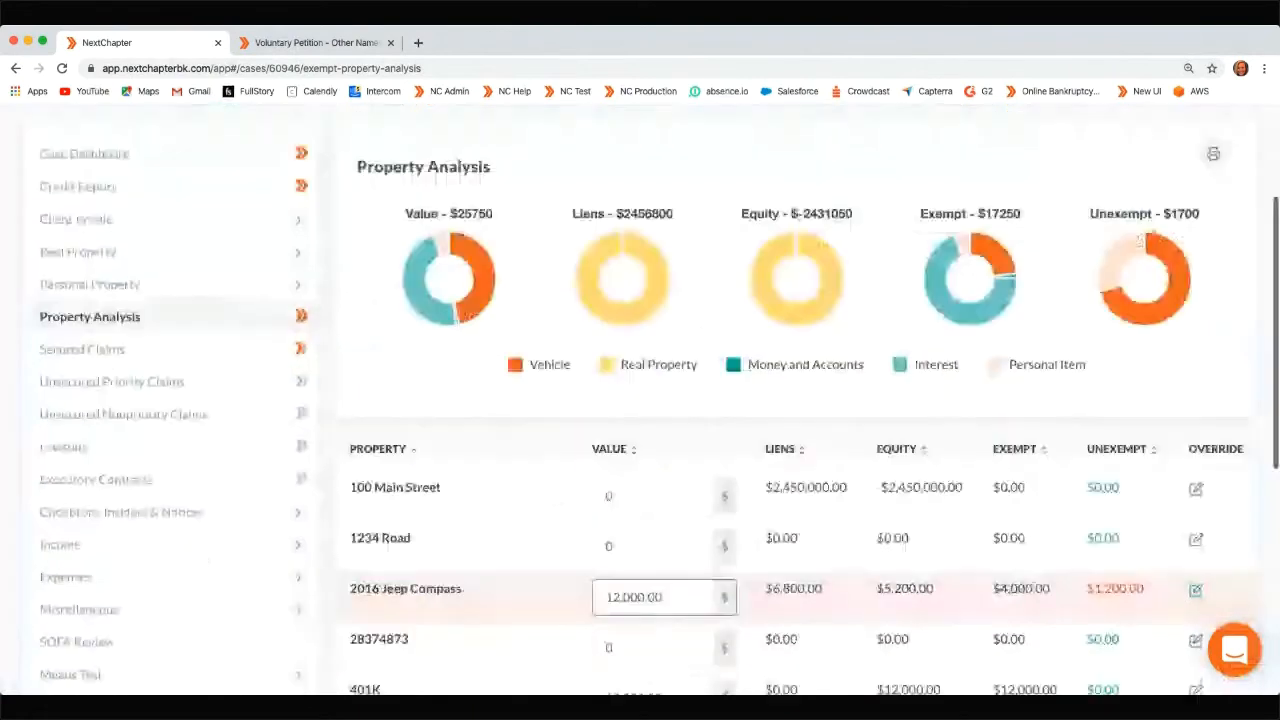
scroll(660, 600, "down", 7)
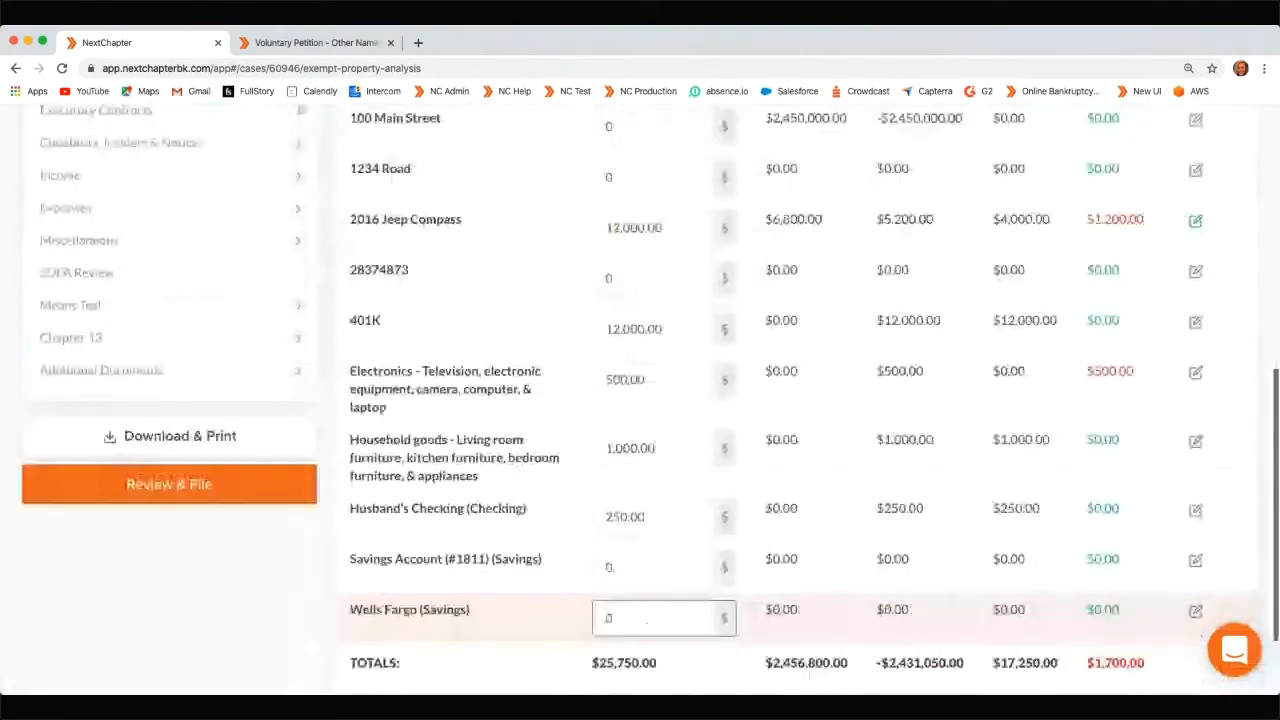
scroll(888, 410, "down", 1)
scroll(888, 410, "up", 6)
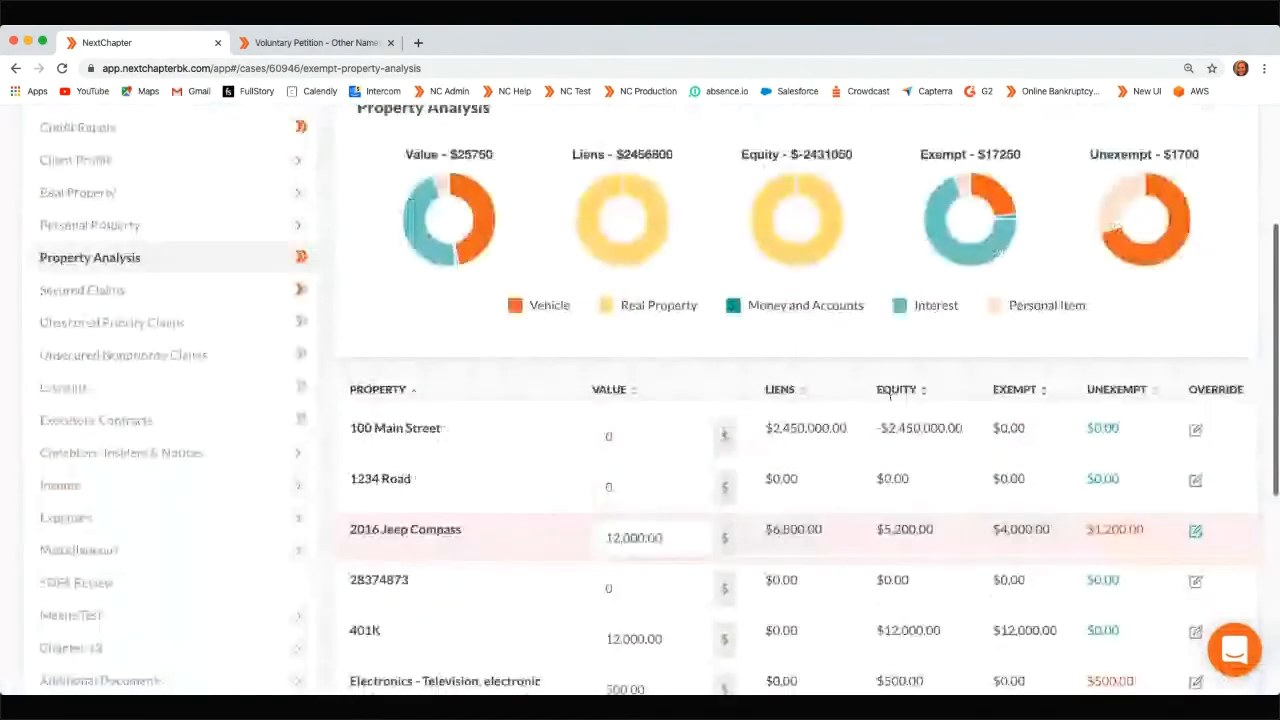
scroll(890, 395, "up", 2)
left_click(1214, 220)
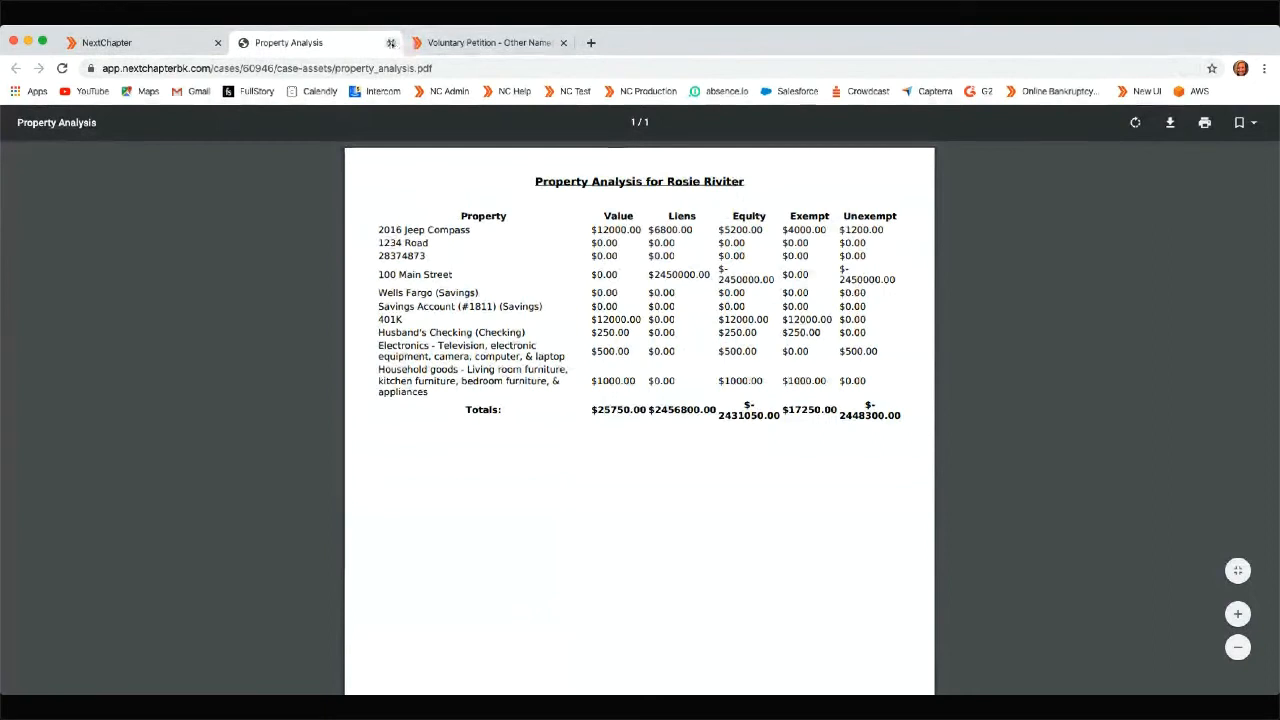
left_click(391, 43)
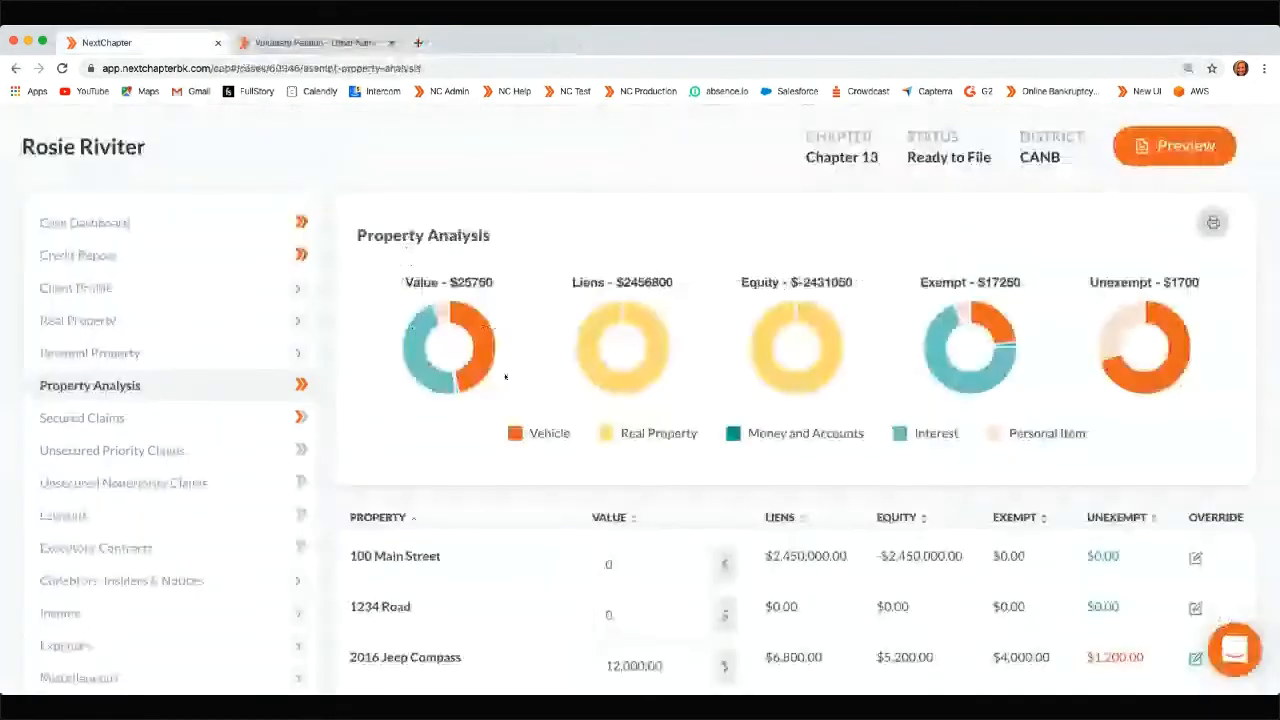
scroll(115, 280, "down", 2)
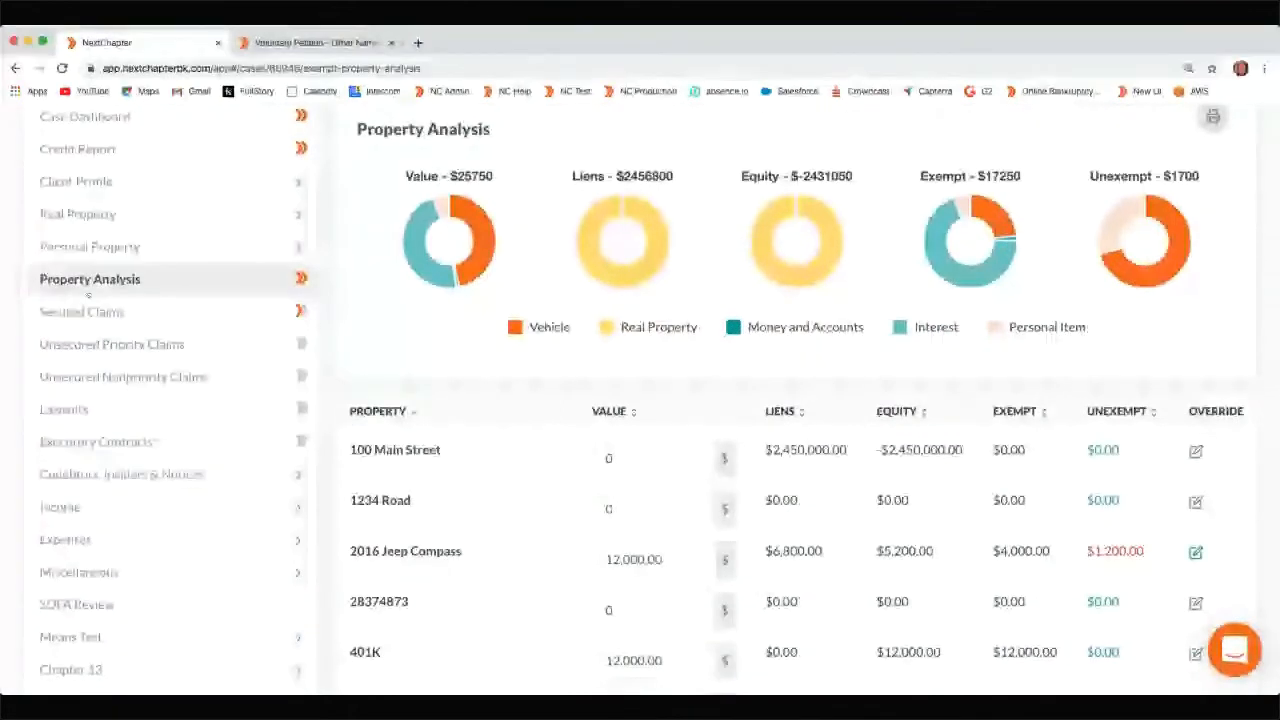
Open the Homes secured claim for editing from Secured Claims
left_click(88, 310)
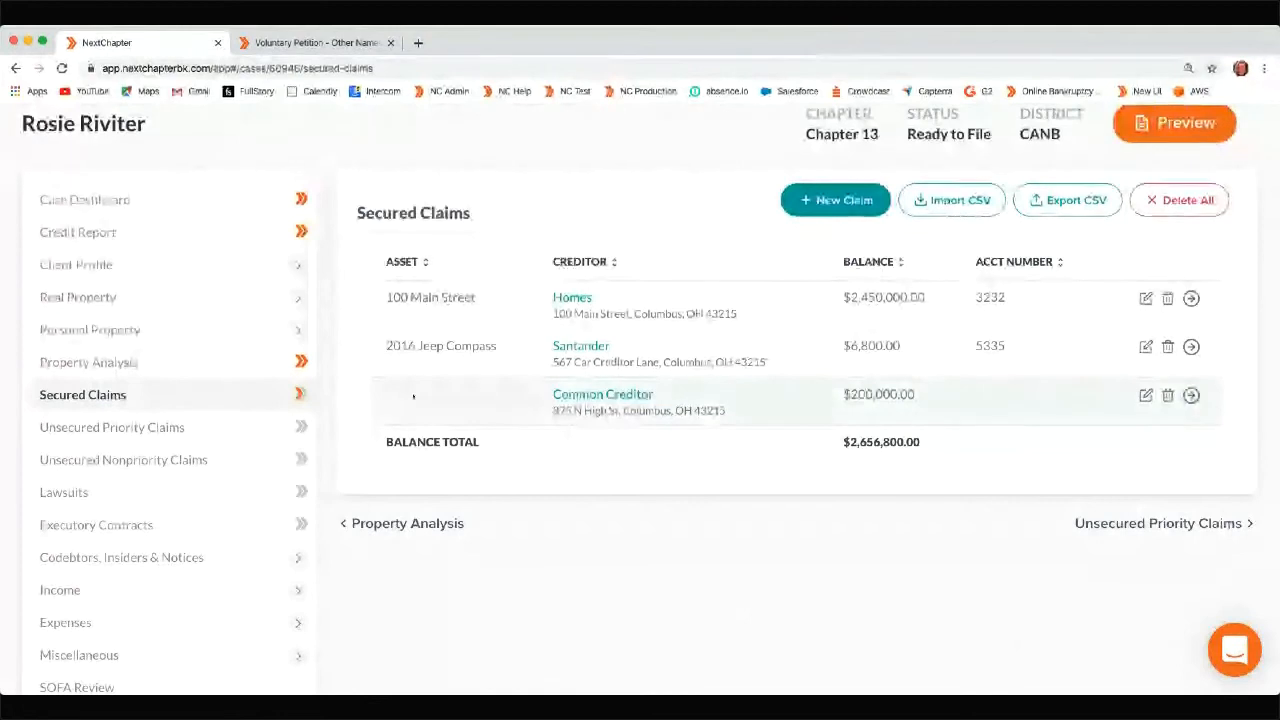
scroll(491, 288, "up", 1)
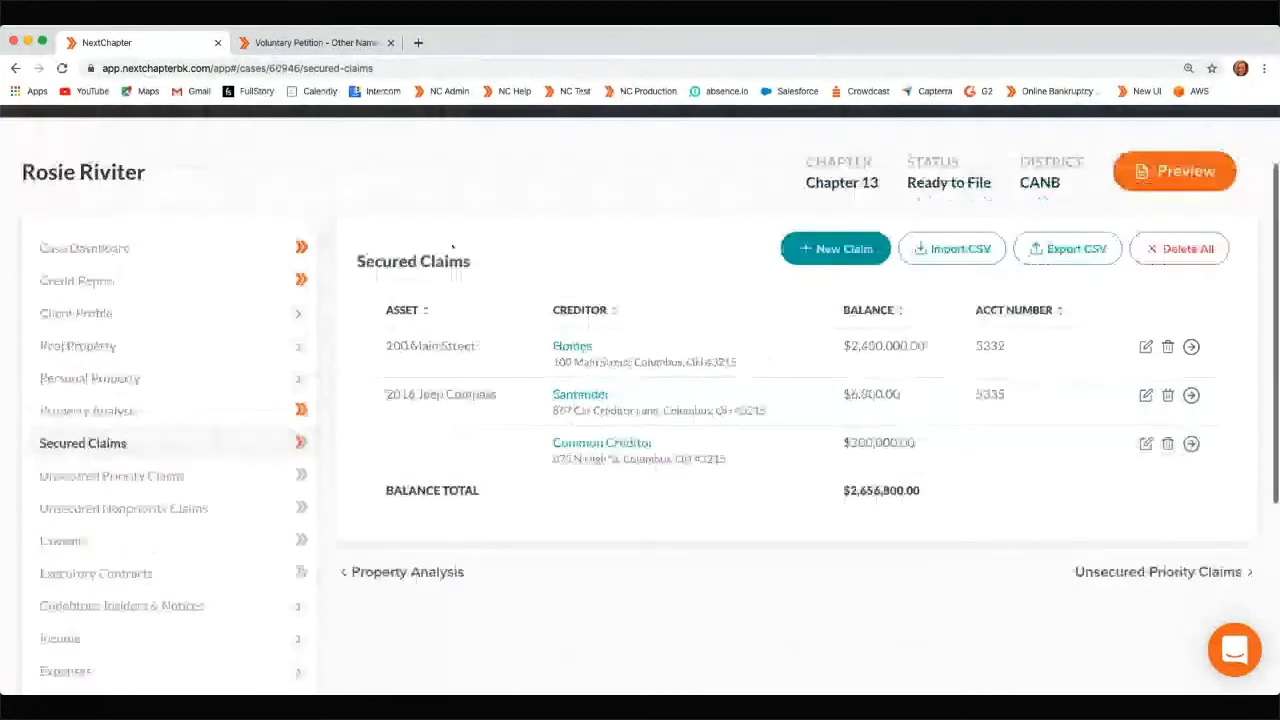
left_click(1145, 346)
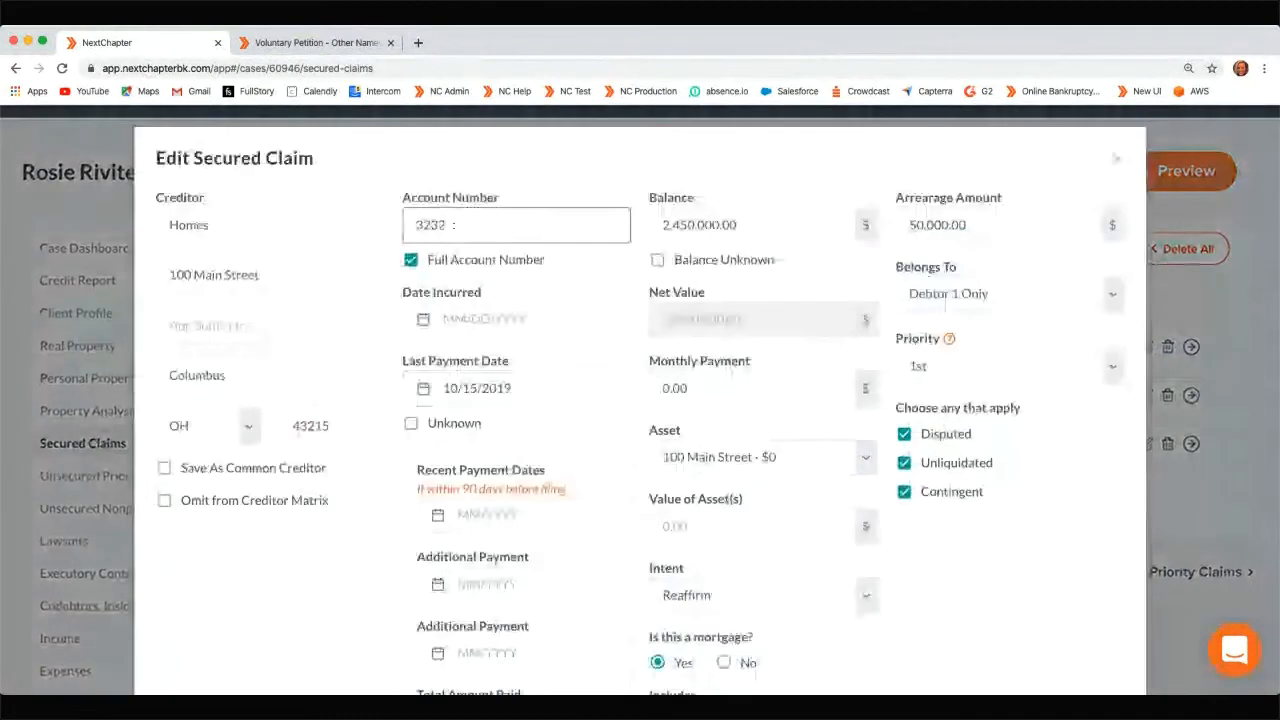
scroll(346, 357, "down", 1)
scroll(372, 450, "down", 10)
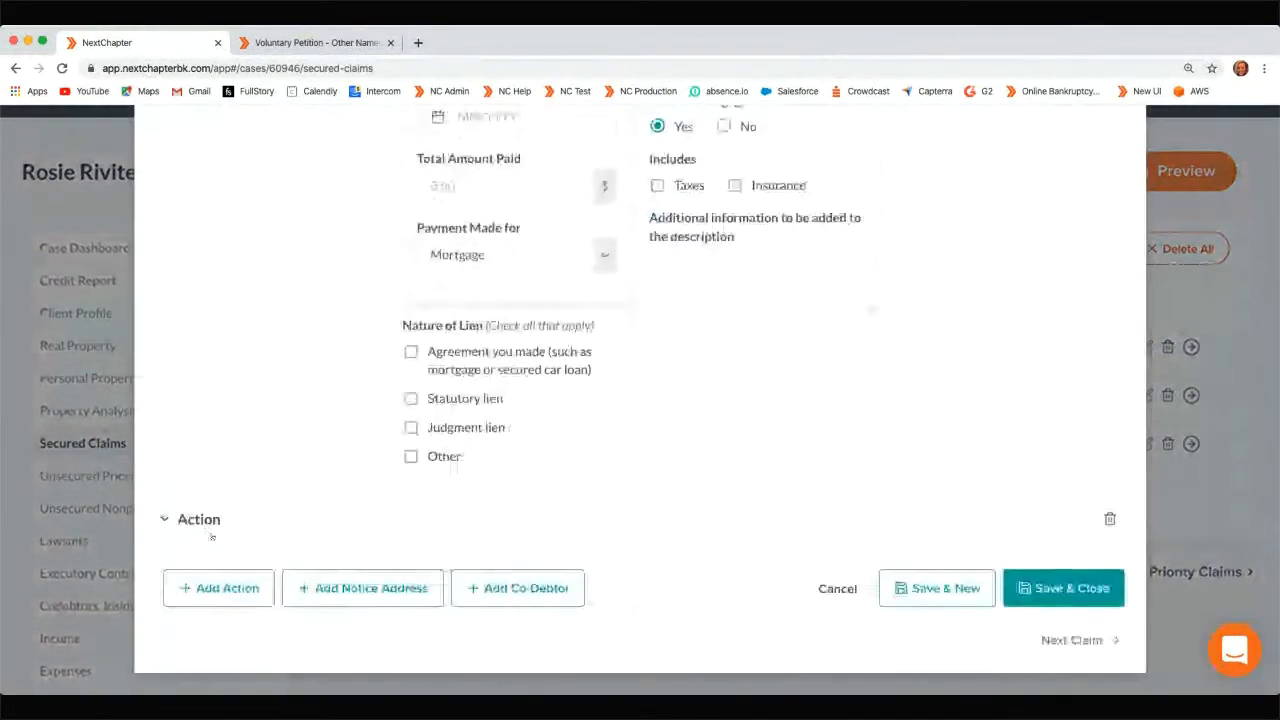
Add a Foreclosure action dated 01/2020 with nature of case 'type in anything'
left_click(248, 596)
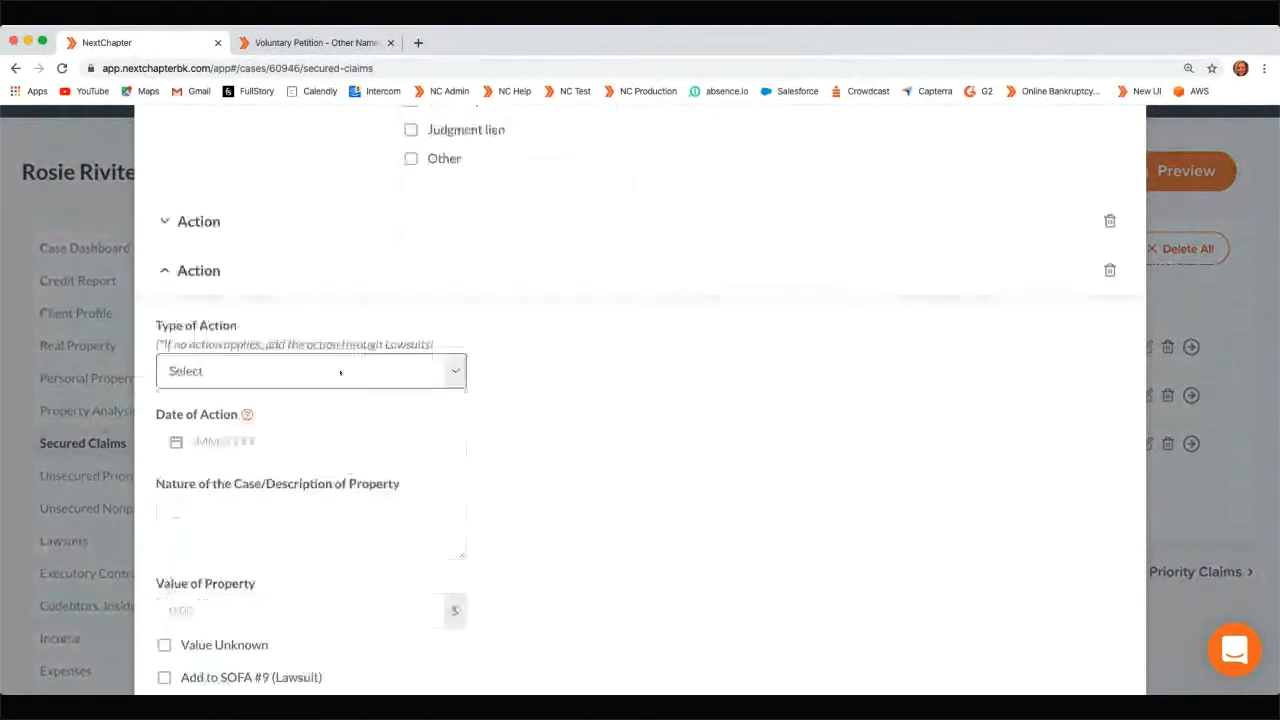
left_click(341, 371)
left_click(257, 421)
left_click(284, 437)
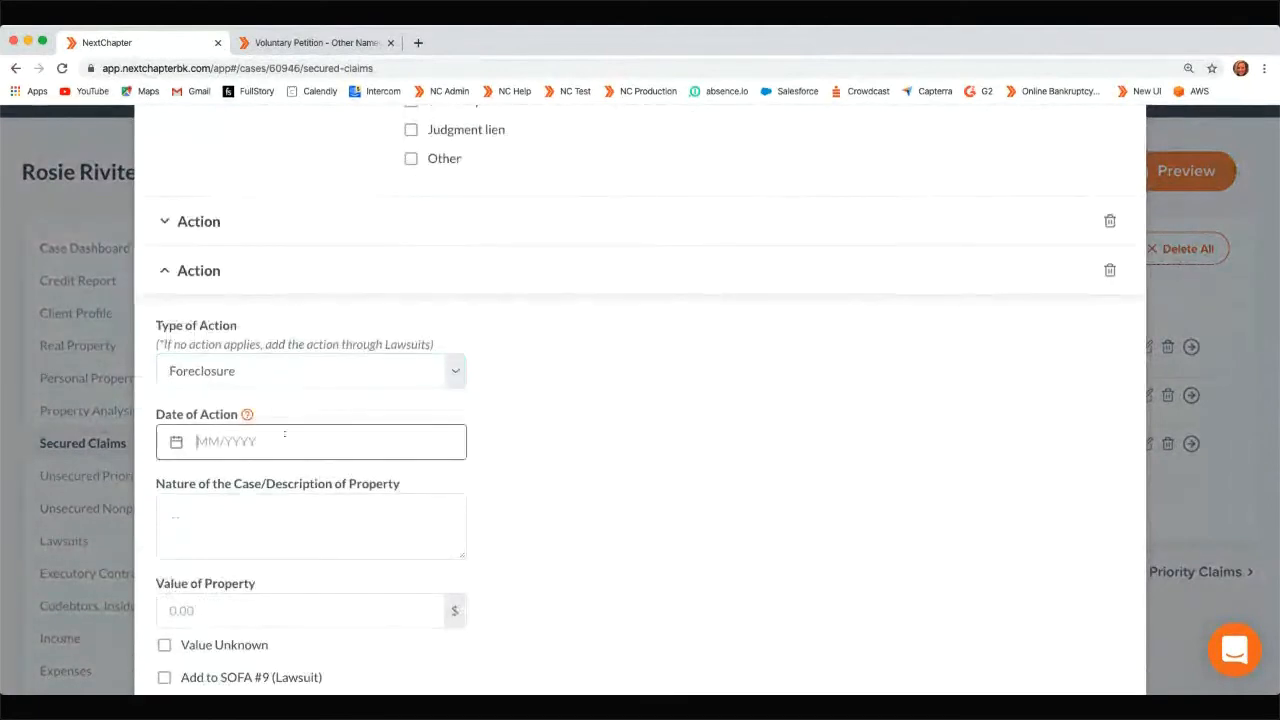
type("01/2020")
left_click(221, 540)
type("ty")
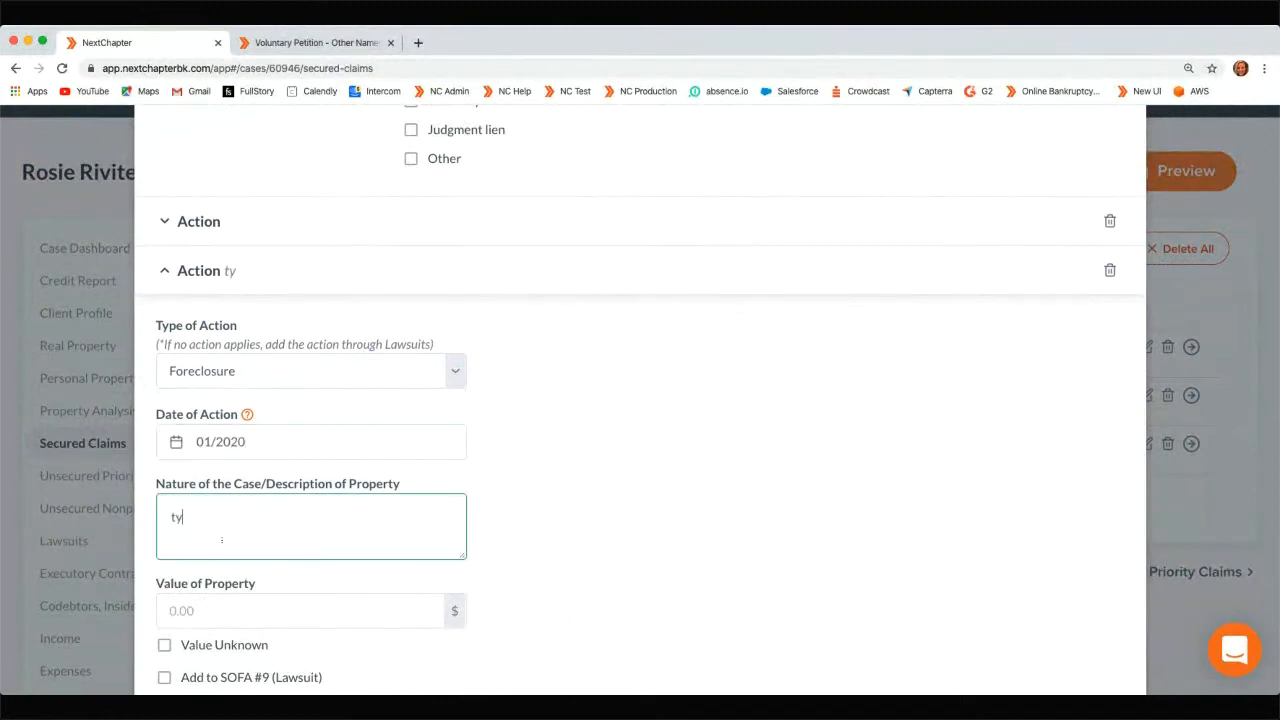
type("pe in anything")
scroll(260, 440, "down", 3)
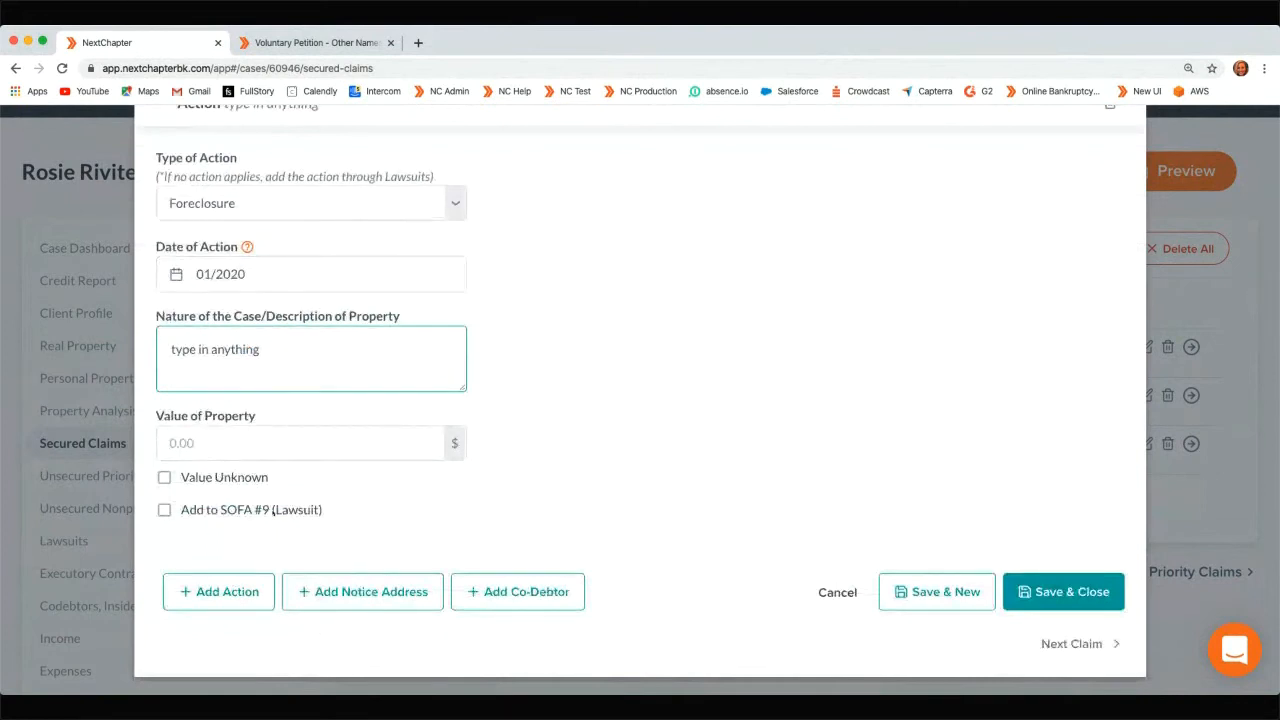
left_click(248, 547)
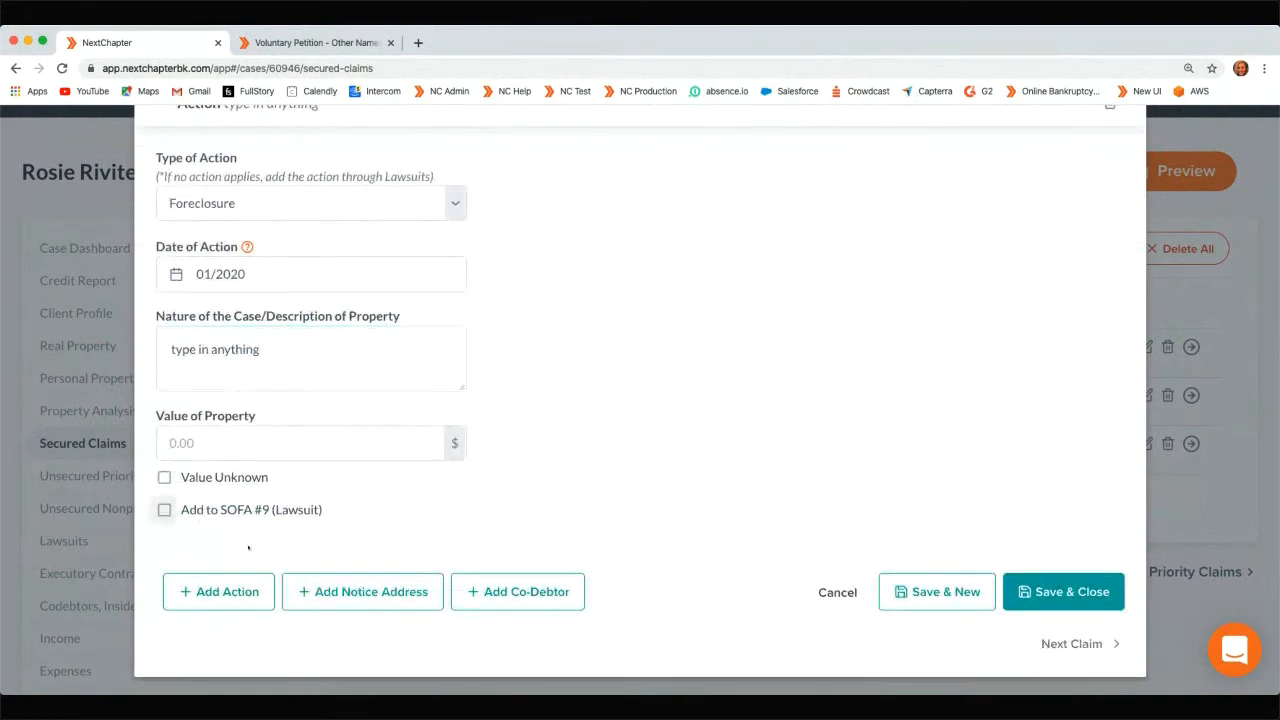
Add the action to SOFA #9 with court 'Court Name', save, and open Lawsuits
left_click(255, 510)
left_click(598, 186)
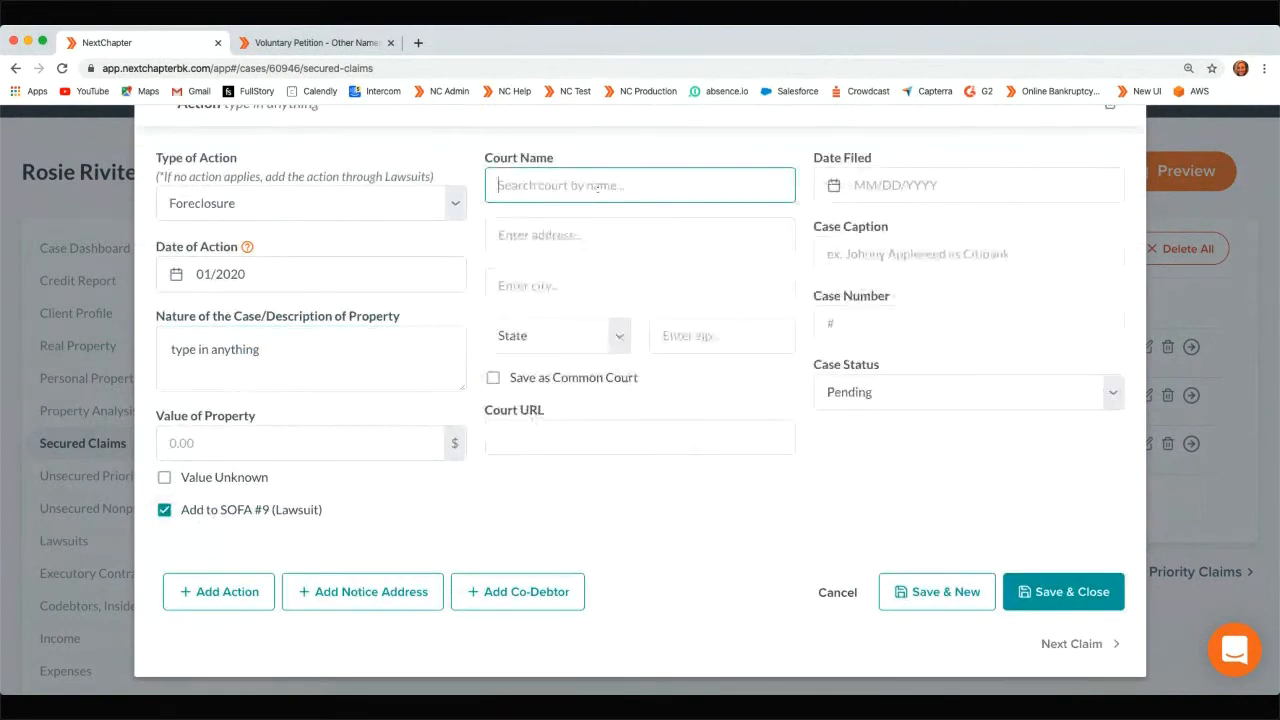
type("Court Name")
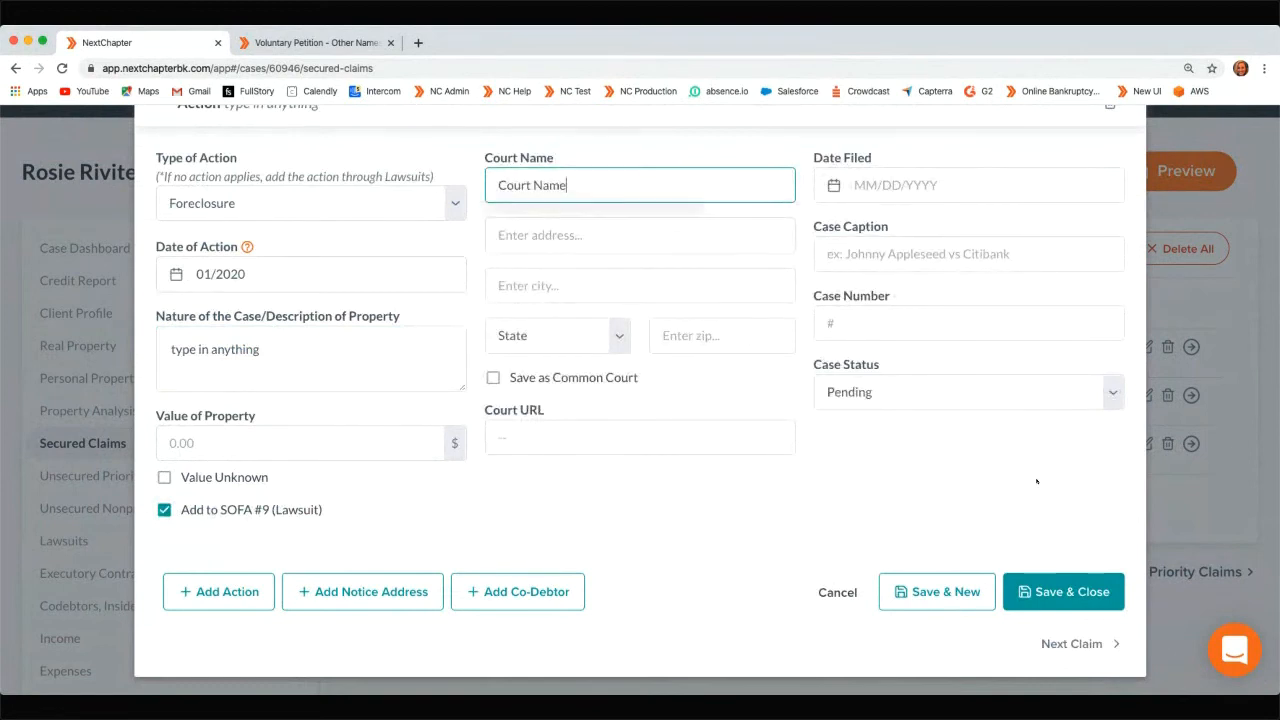
left_click(1114, 590)
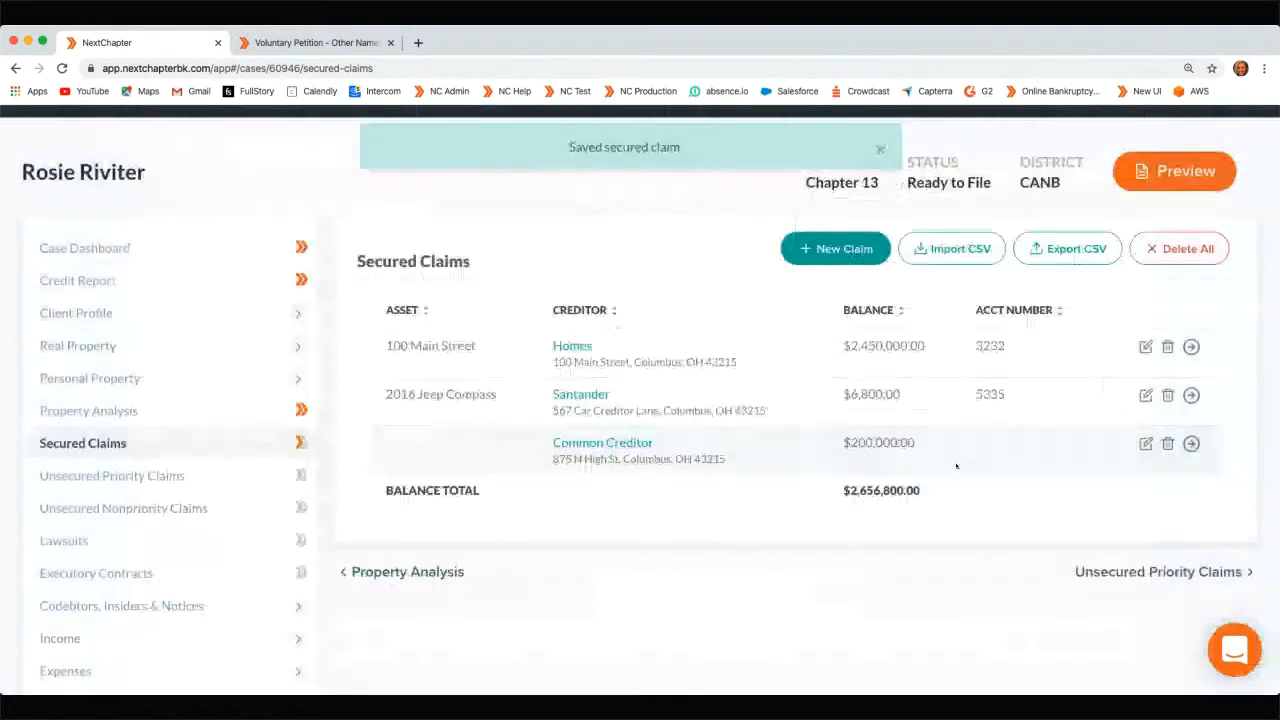
left_click(66, 541)
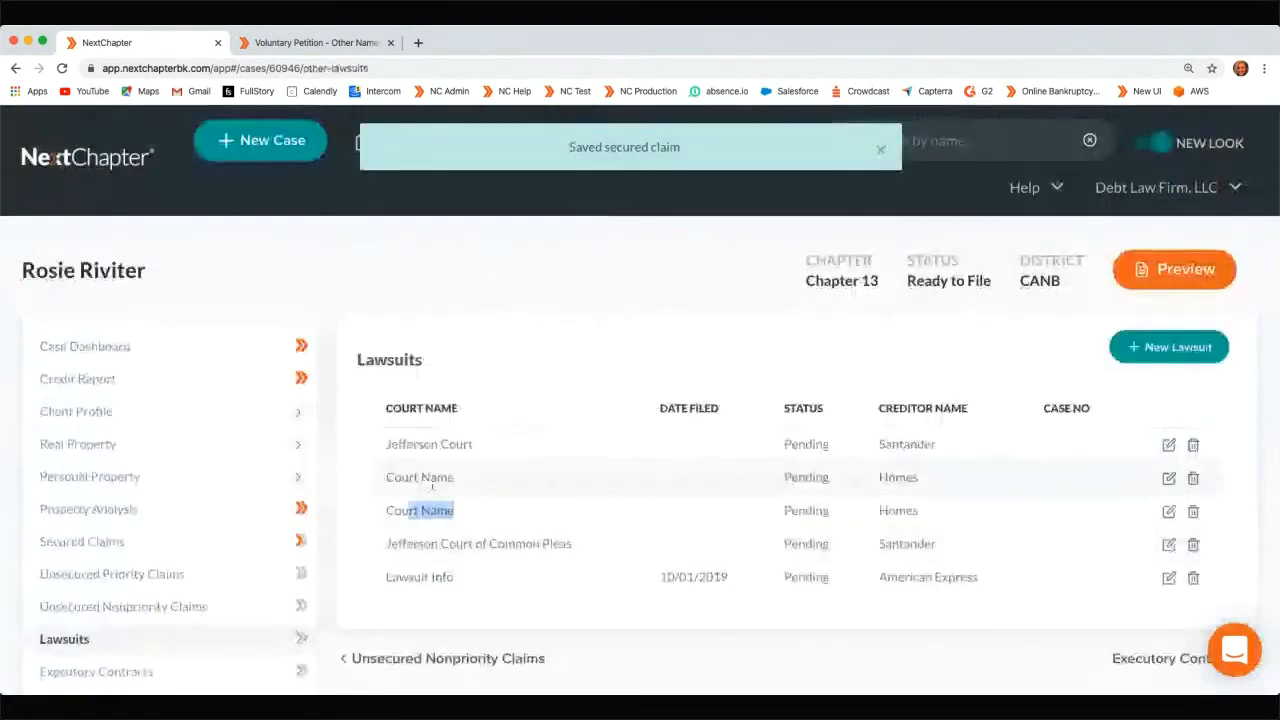
scroll(425, 491, "down", 1)
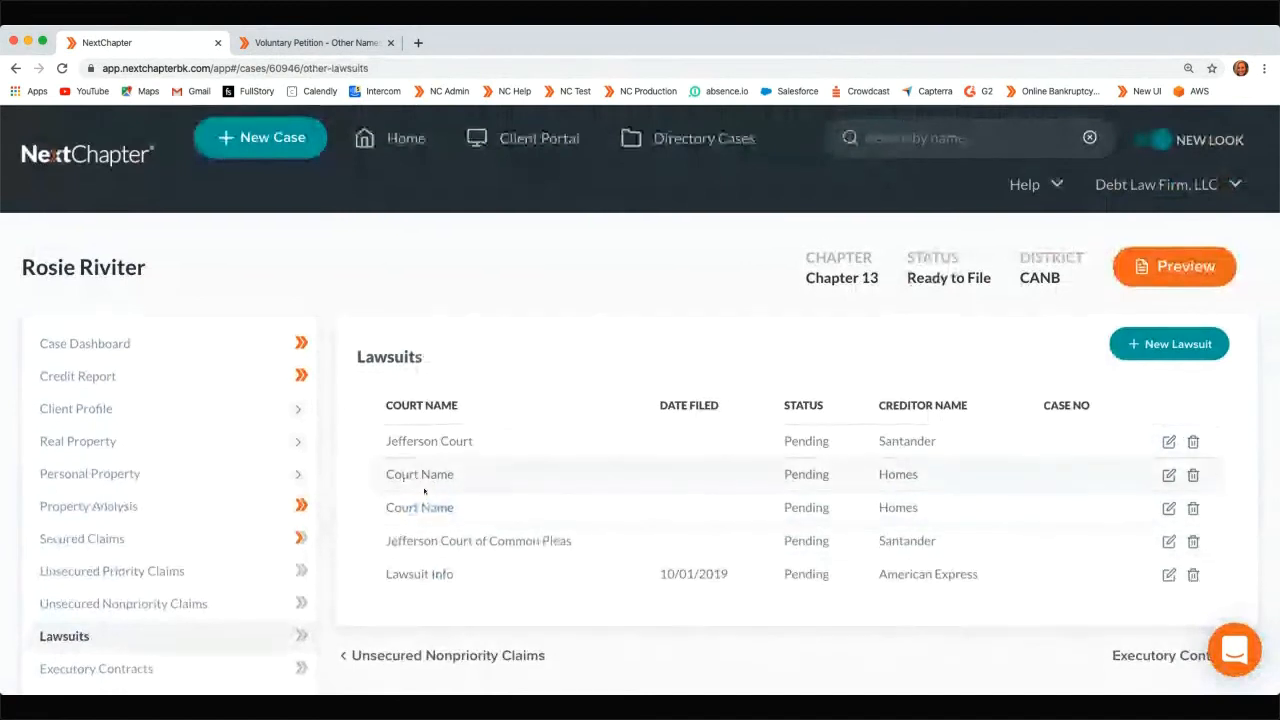
scroll(425, 491, "down", 2)
left_click(1168, 411)
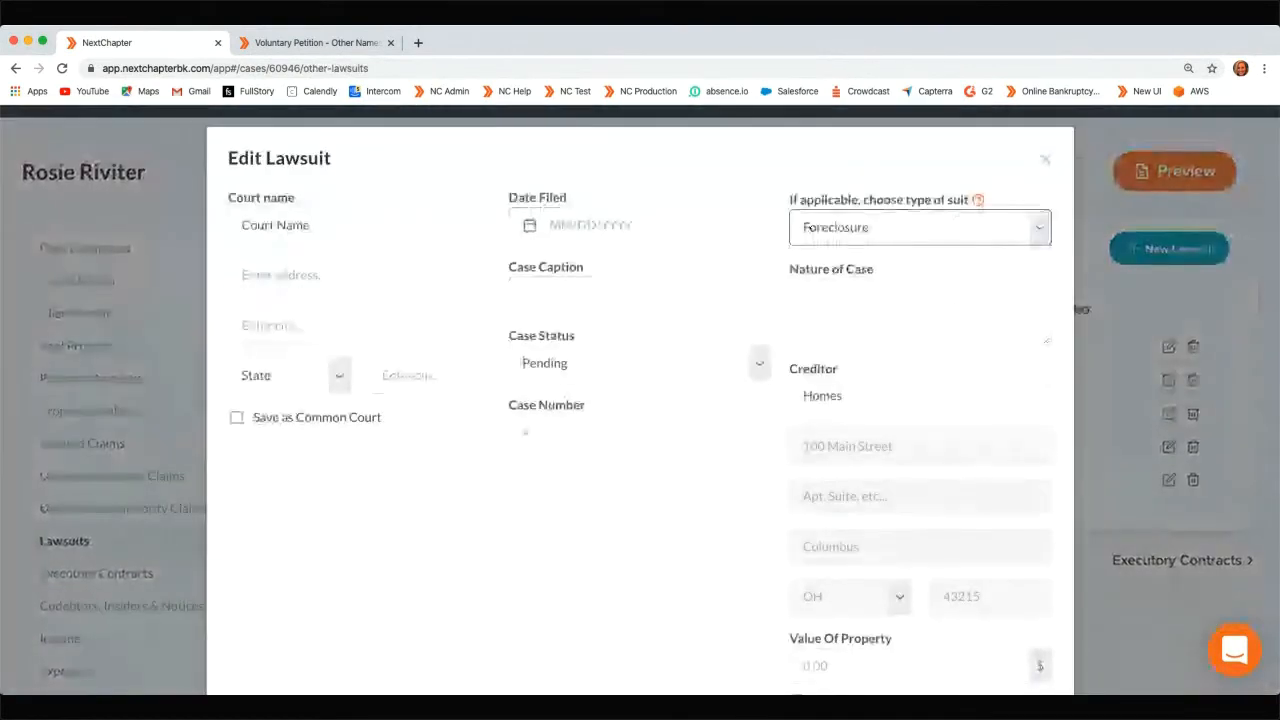
left_click(1045, 159)
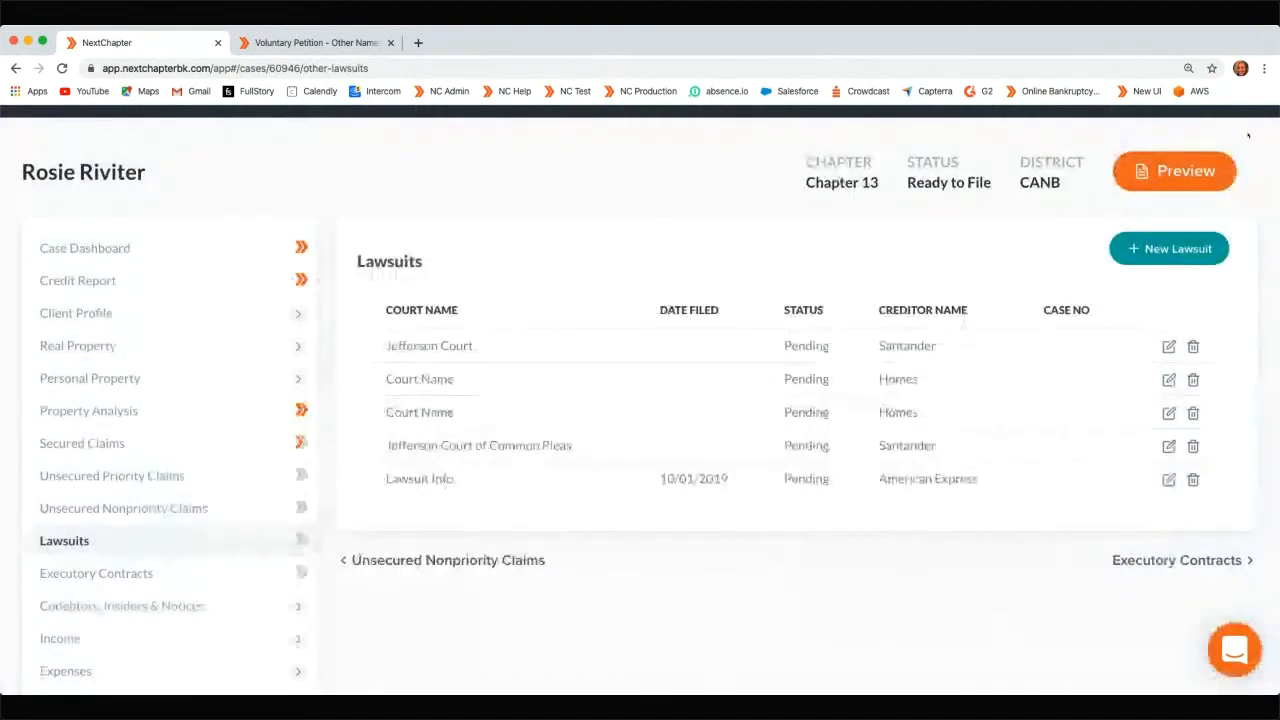
left_click(1160, 249)
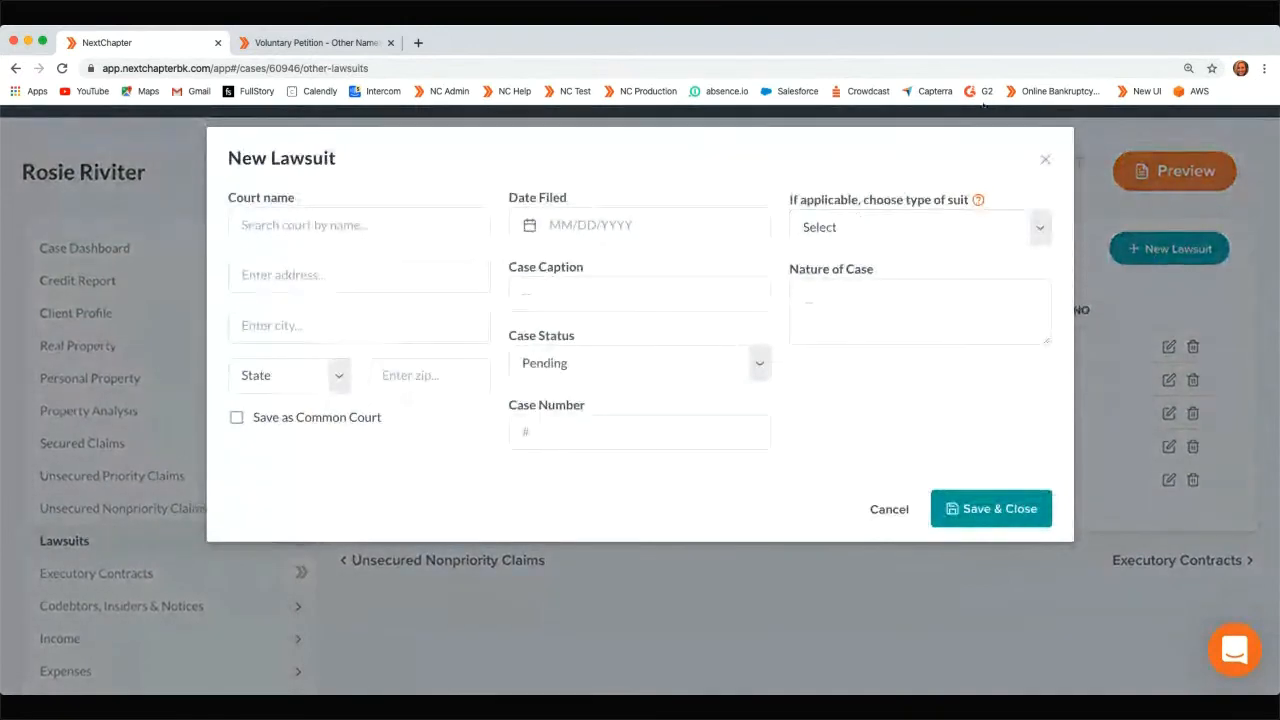
left_click(1045, 159)
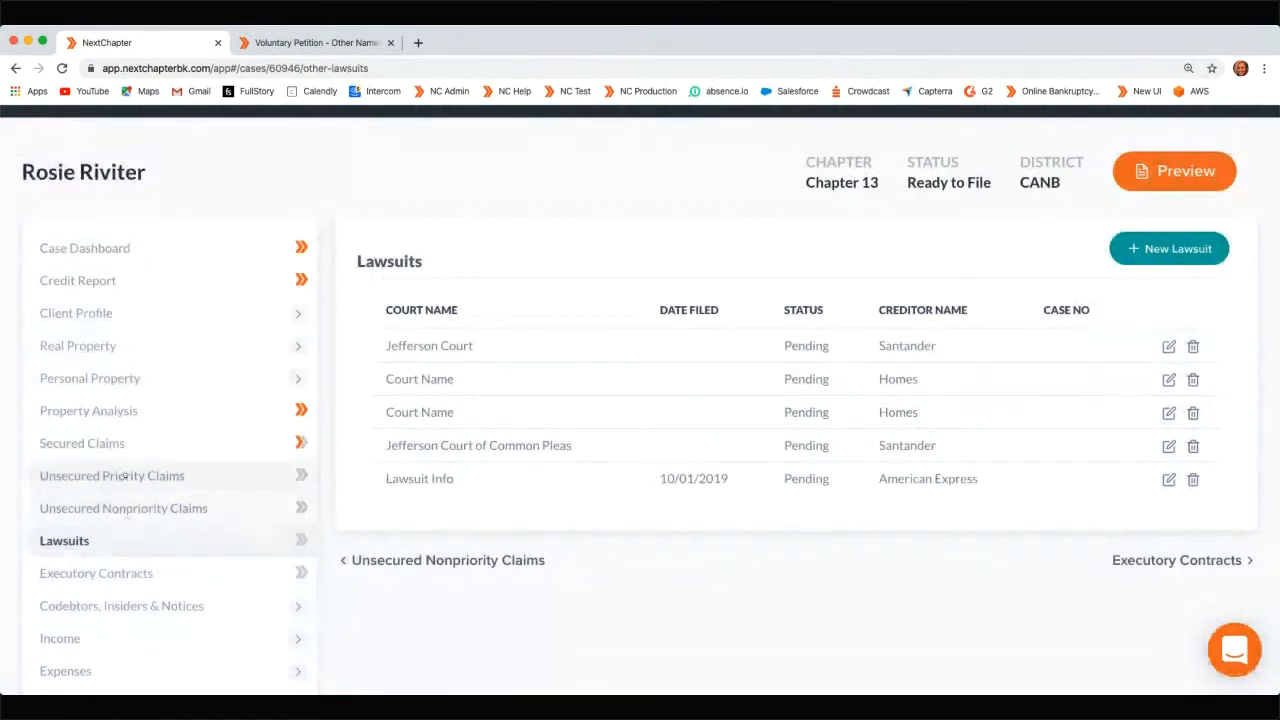
scroll(129, 460, "up", 1)
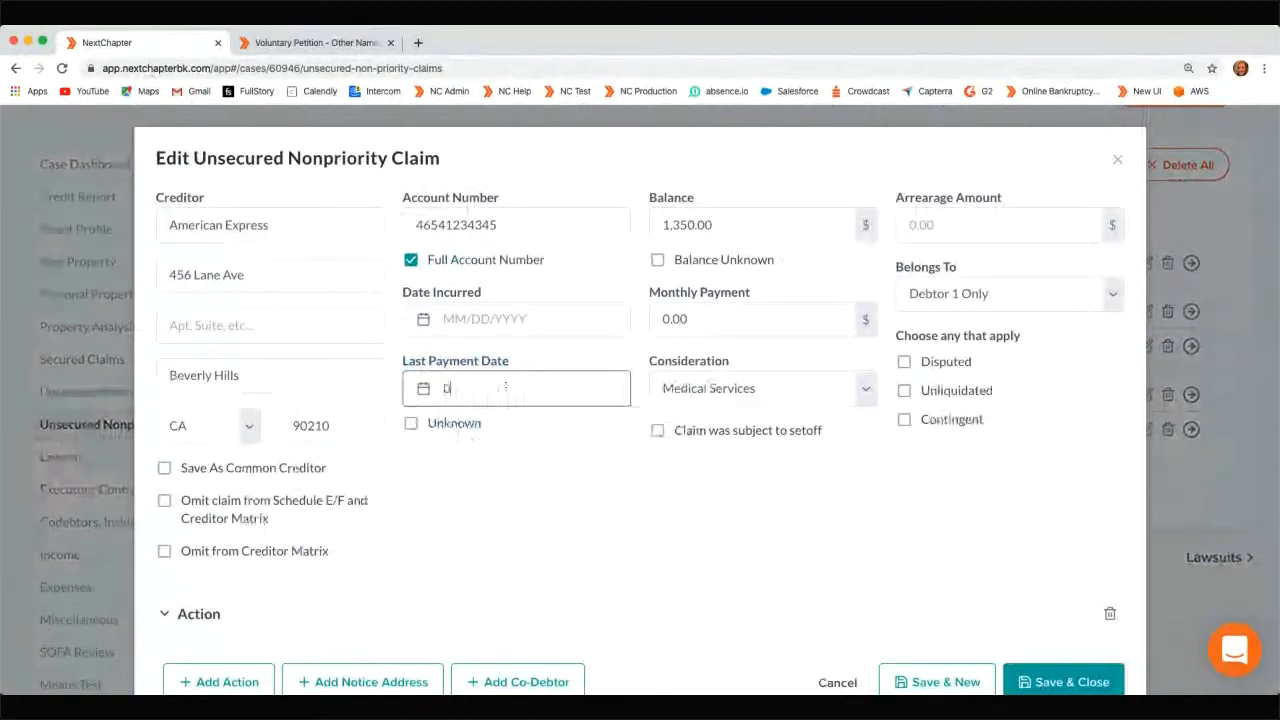
Enter last payment date 12/01/2019 and mark the American Express claim subject to setoff
type("12/01/2")
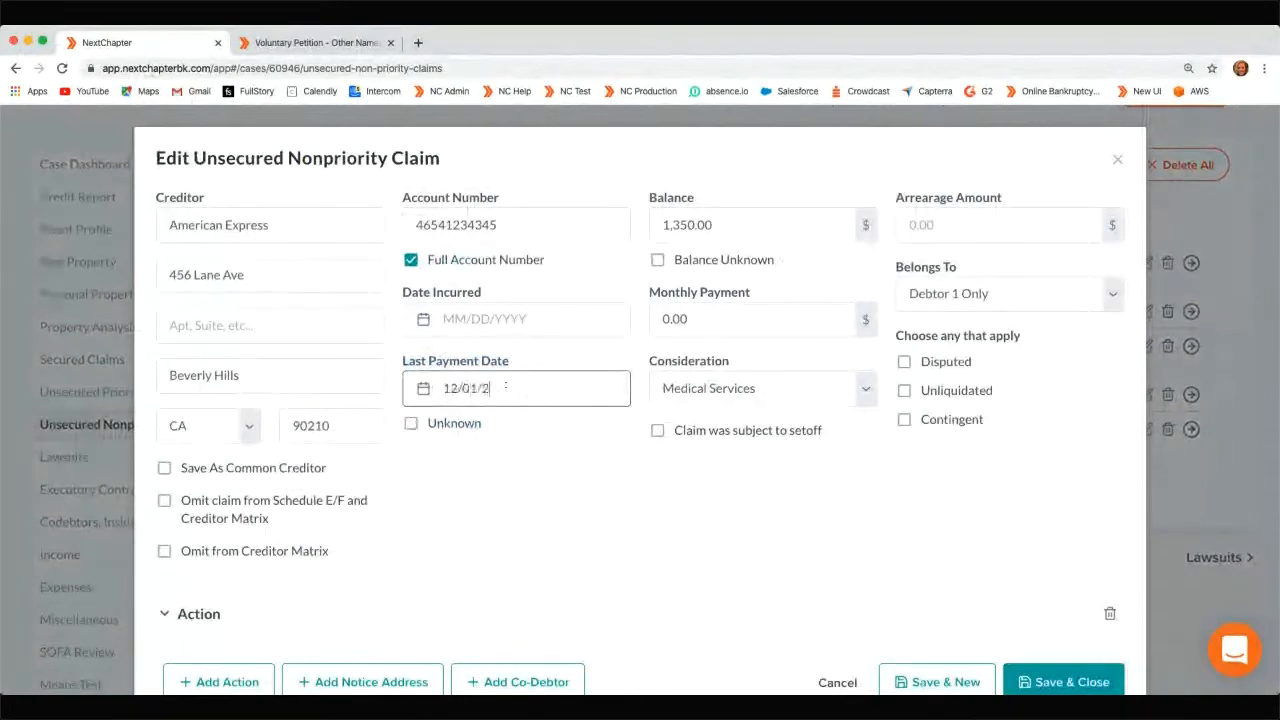
type("019")
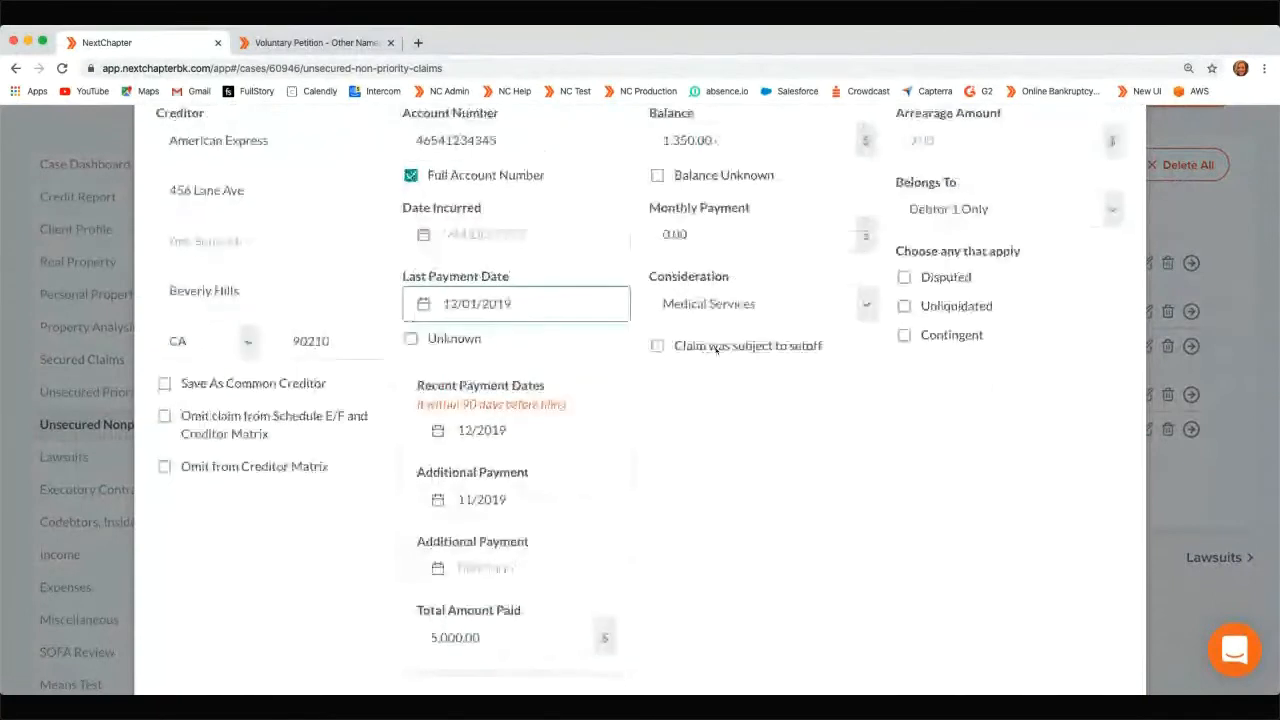
left_click(716, 349)
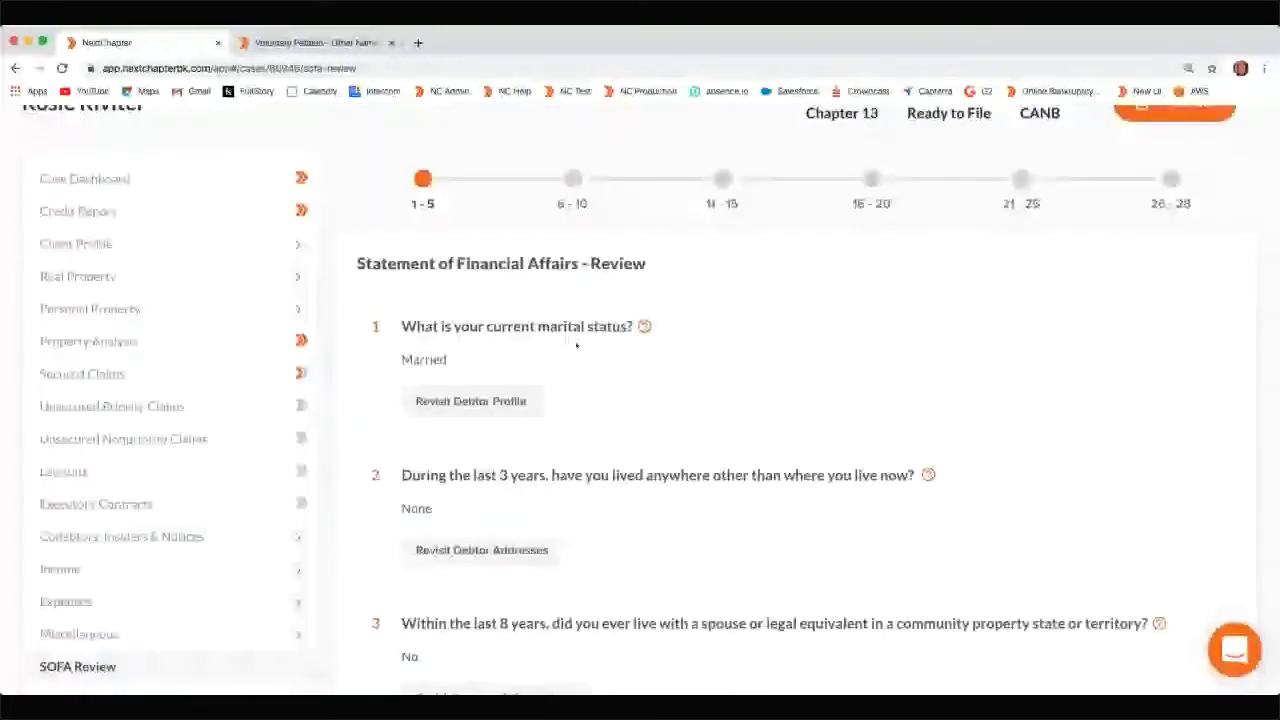
Read the Prior Addresses help article for SOFA question 2, close it, and open Unsecured Nonpriority Claims
scroll(576, 345, "down", 1)
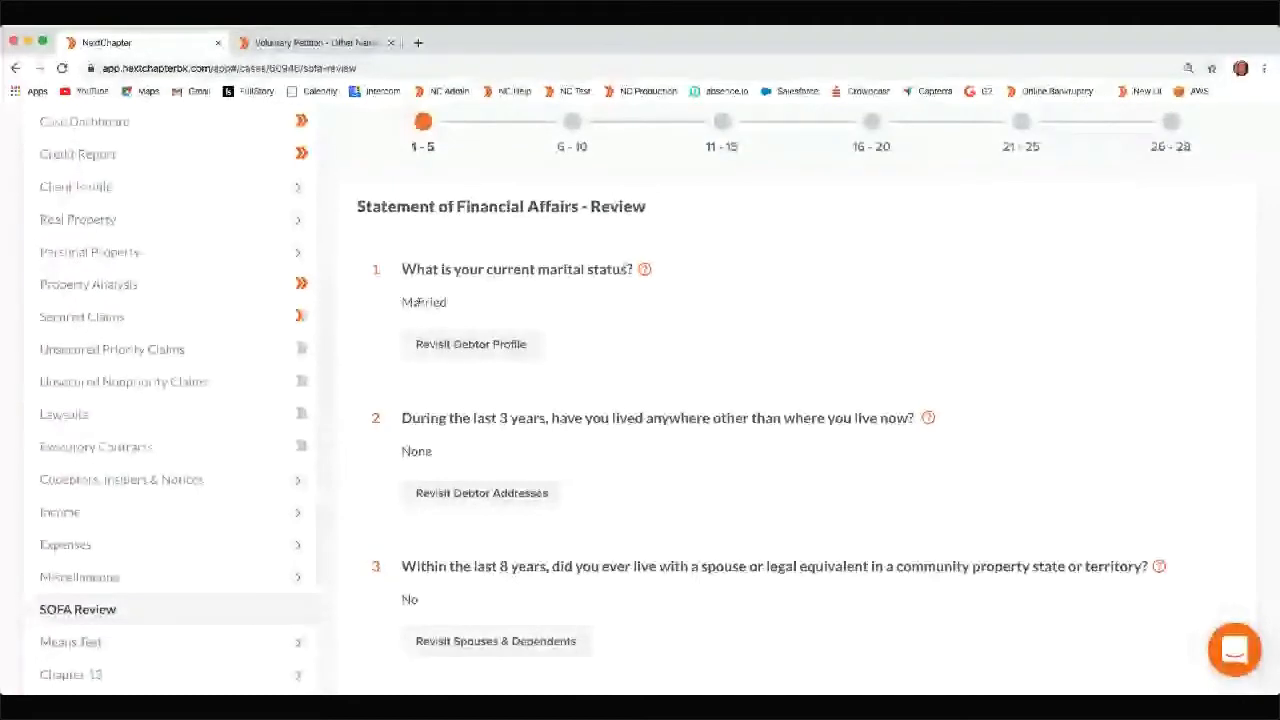
left_click(929, 419)
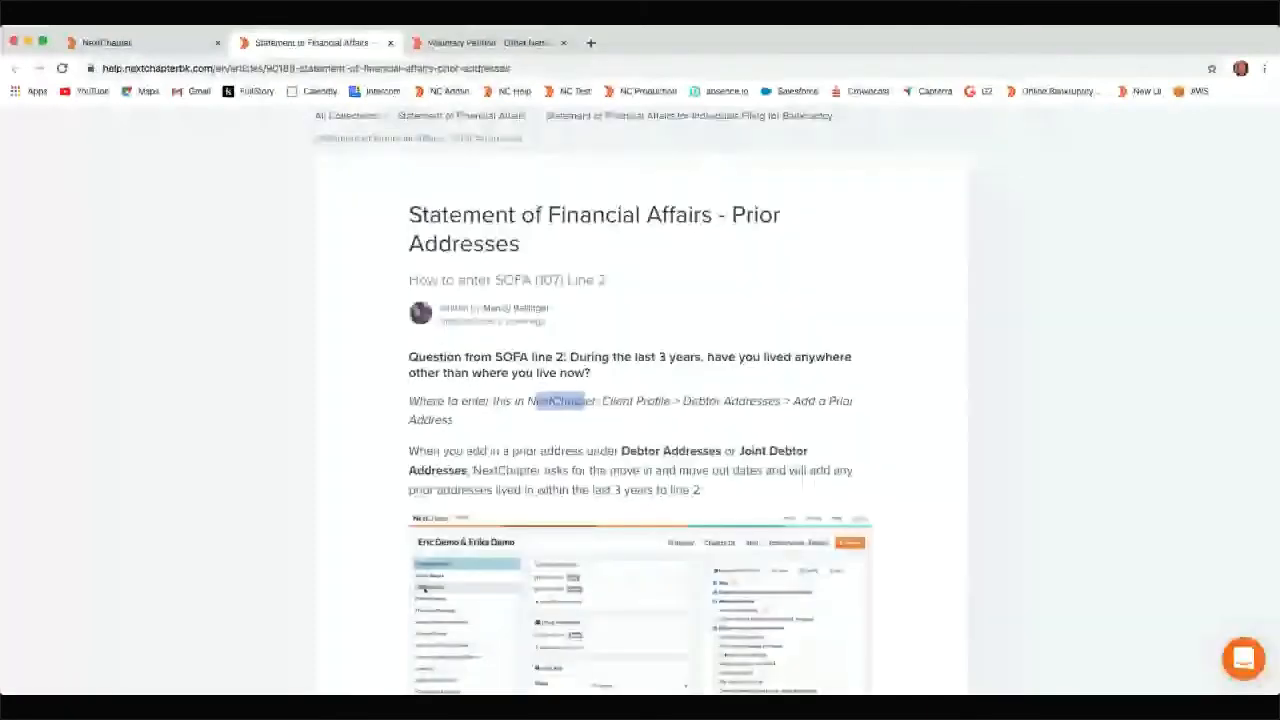
left_click_drag(610, 401, 853, 401)
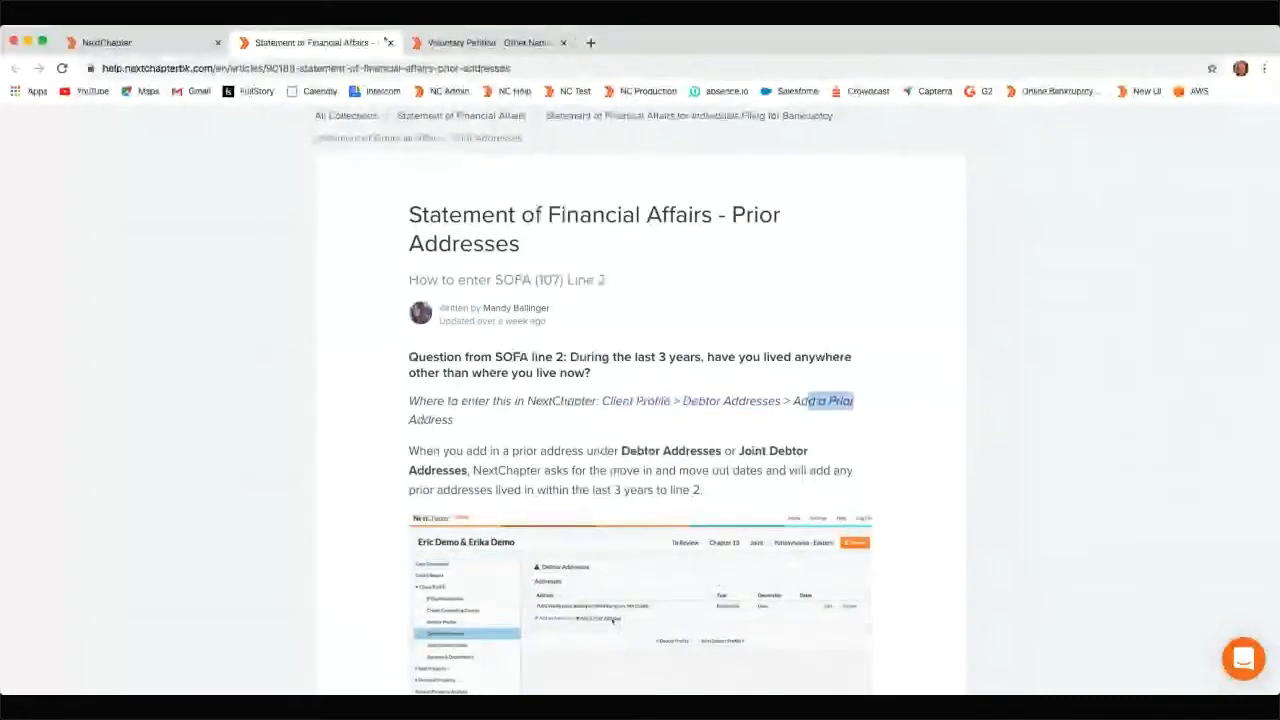
left_click(390, 42)
scroll(105, 362, "up", 1)
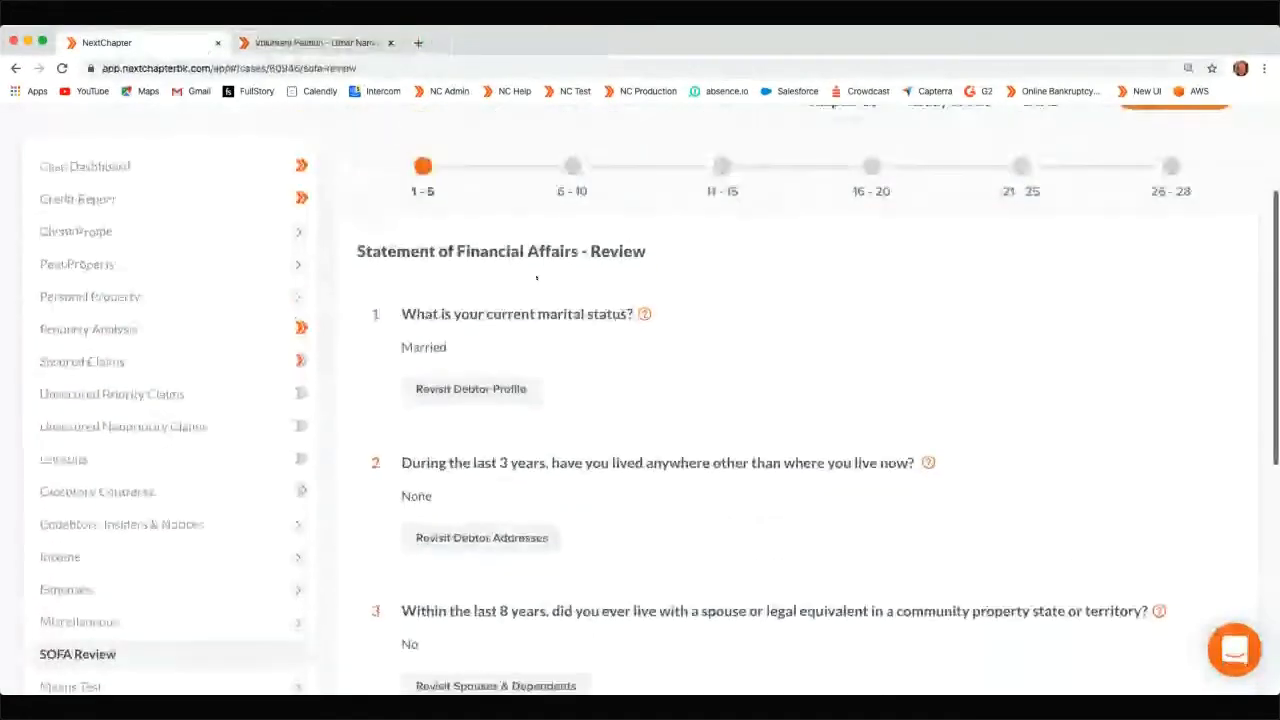
left_click(95, 426)
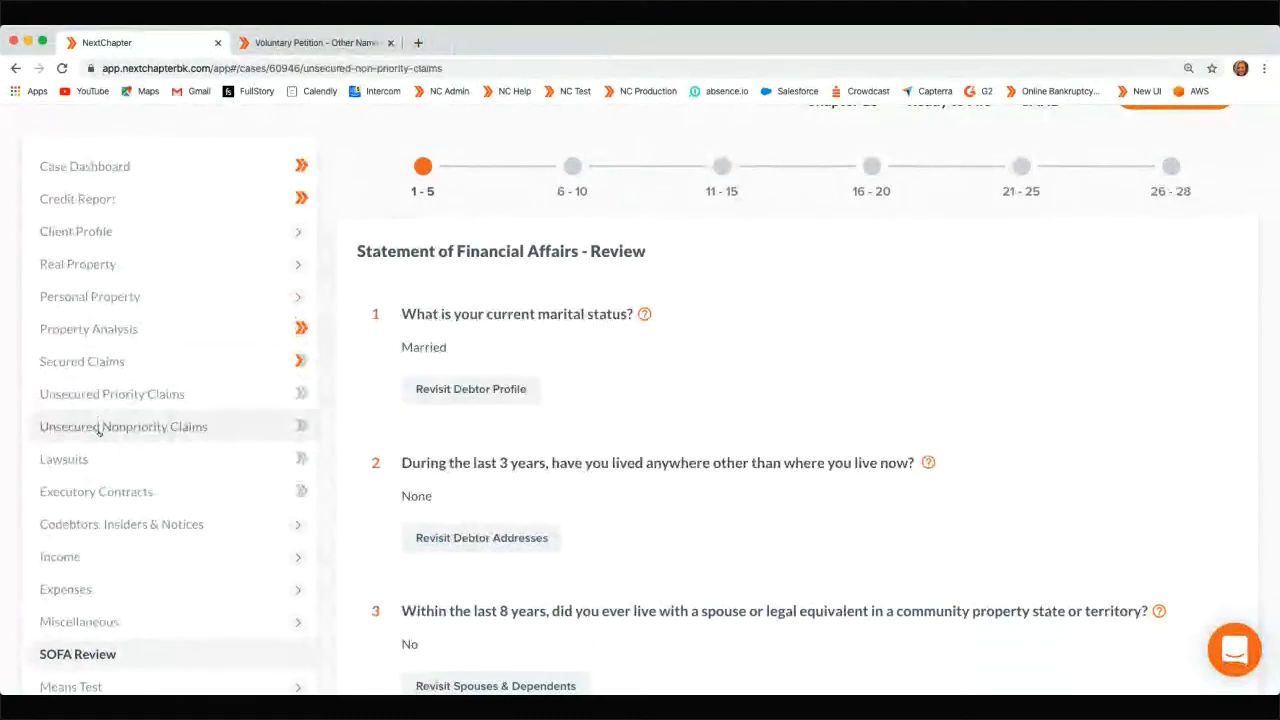
Start a new unsecured nonpriority claim and tick Omit claim from Schedule E/F and Creditor Matrix
scroll(755, 485, "down", 2)
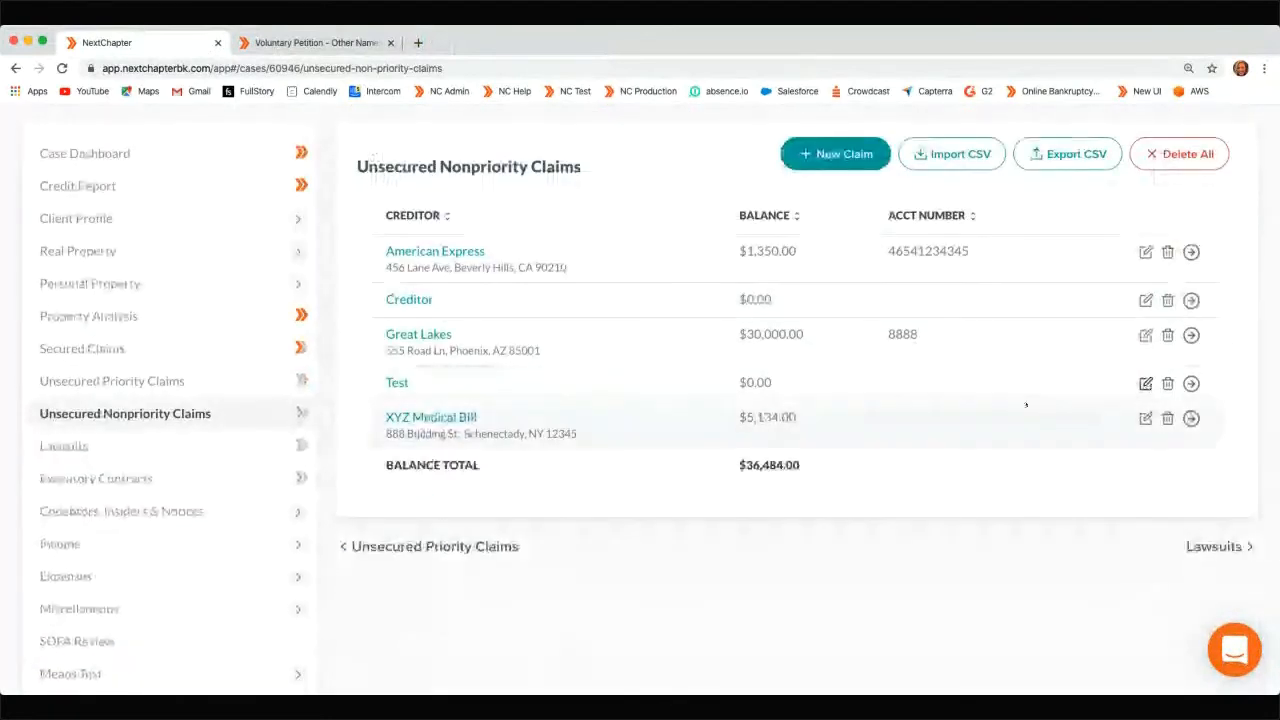
left_click(835, 154)
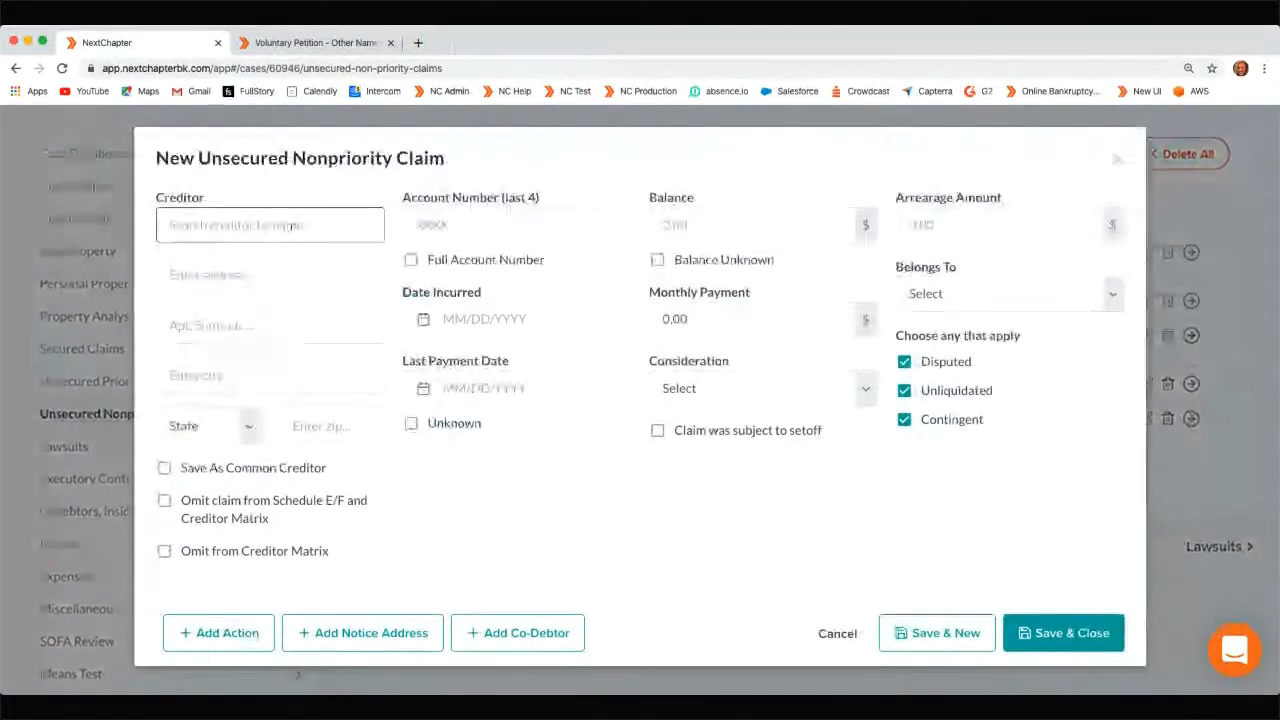
left_click_drag(181, 499, 297, 520)
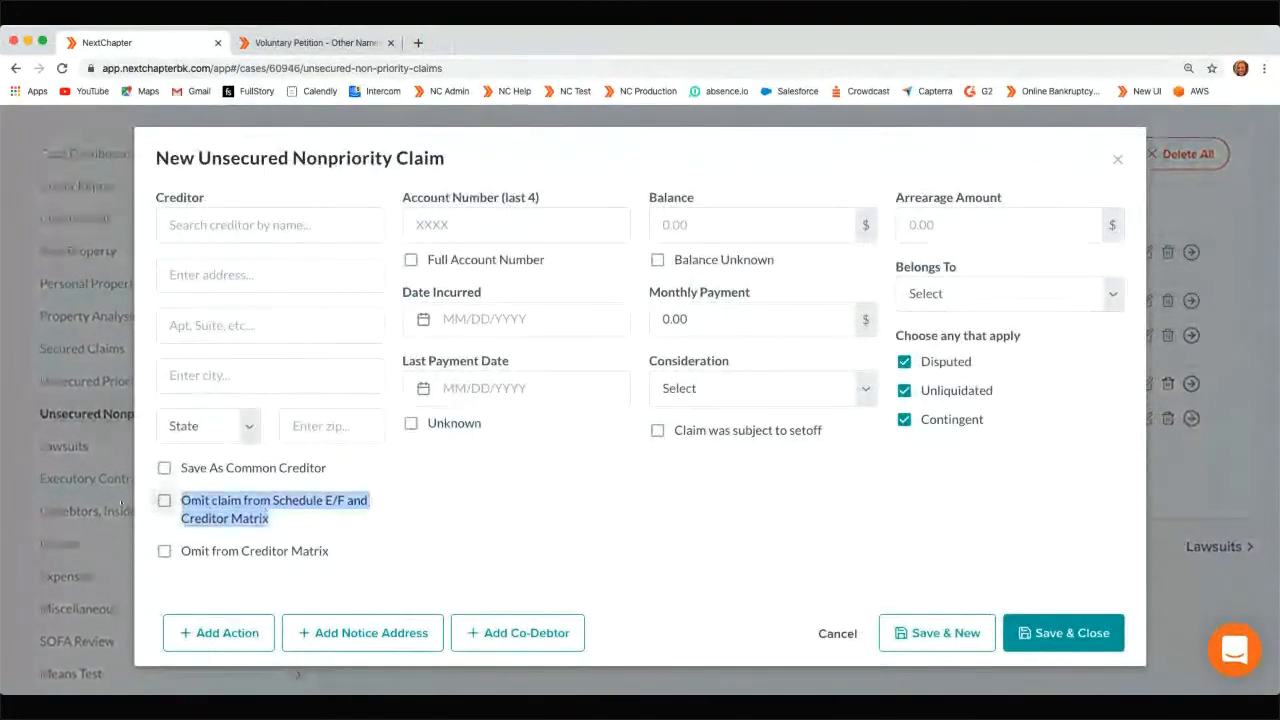
left_click(219, 518)
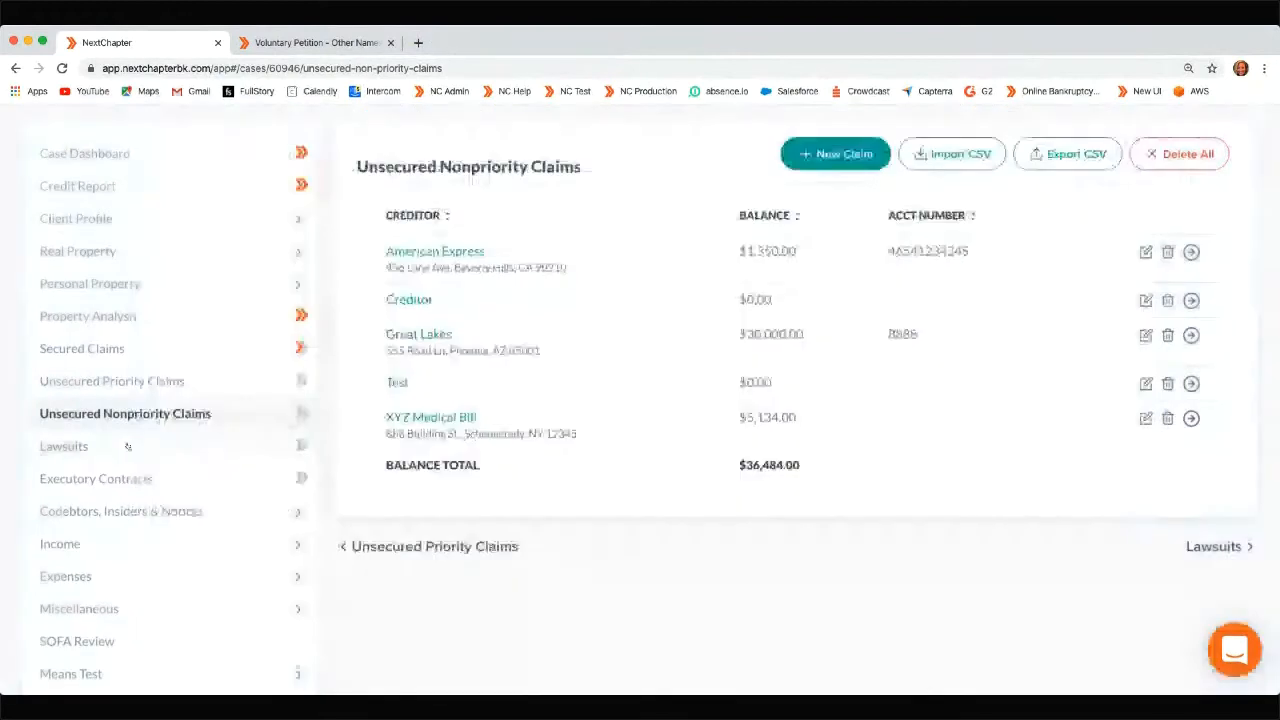
scroll(128, 446, "down", 1)
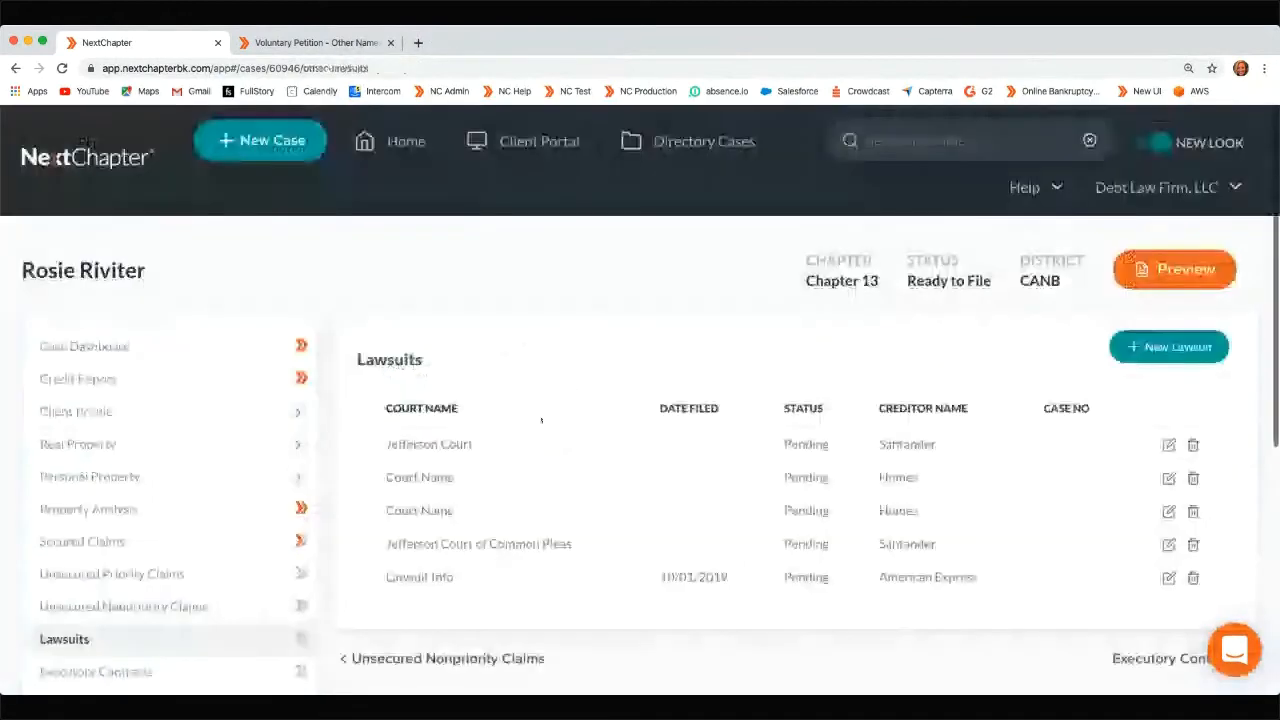
scroll(541, 420, "down", 5)
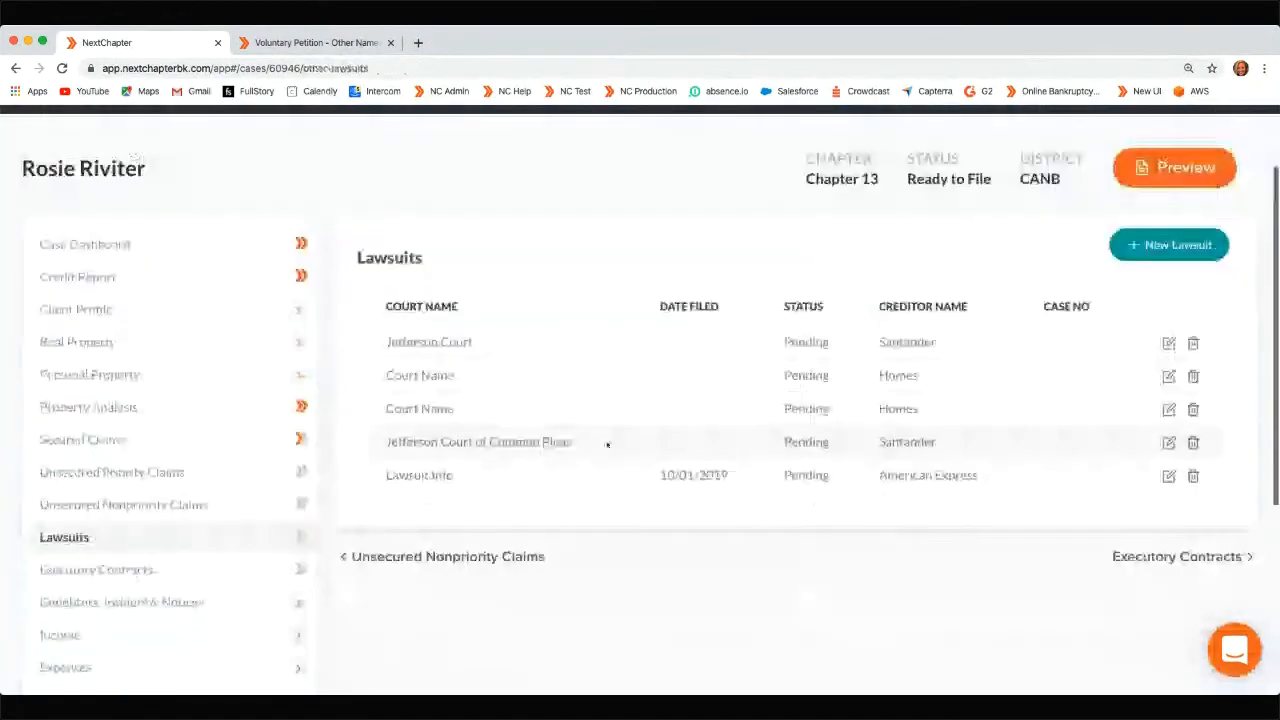
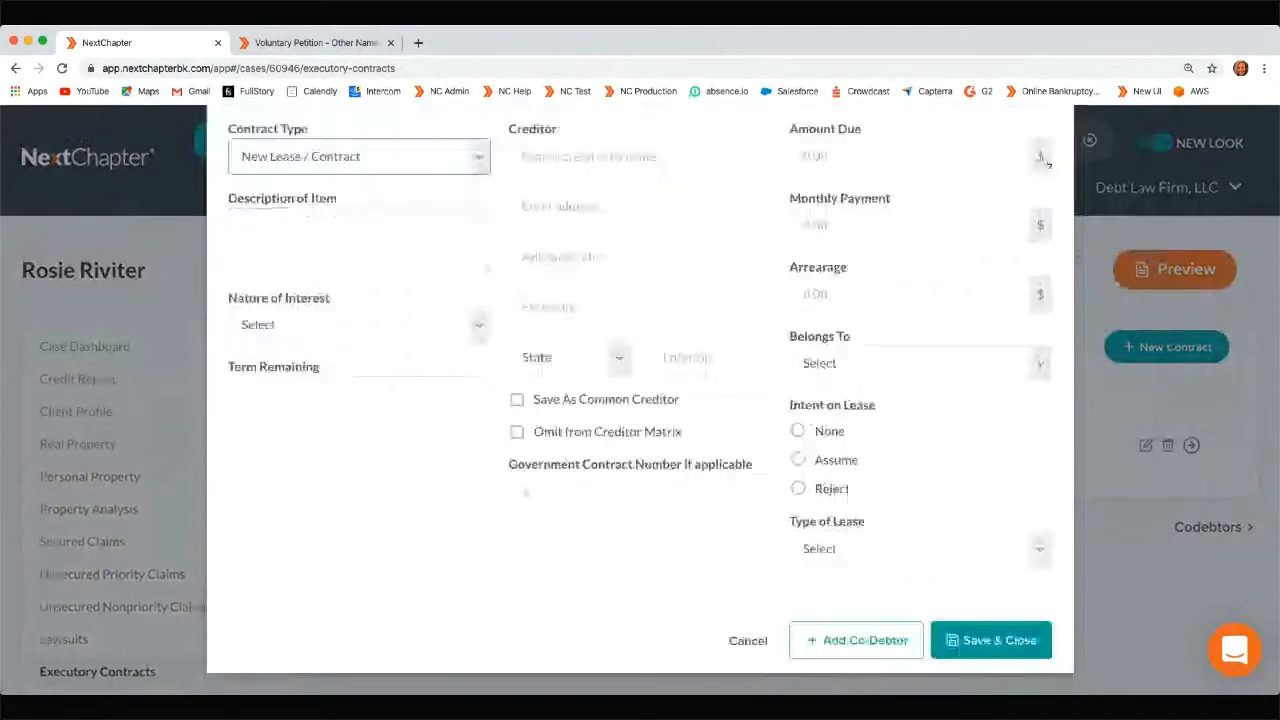
Discard the draft contract and change the case's chapter of bankruptcy from 13 to 7
scroll(1045, 160, "up", 1)
left_click(1045, 148)
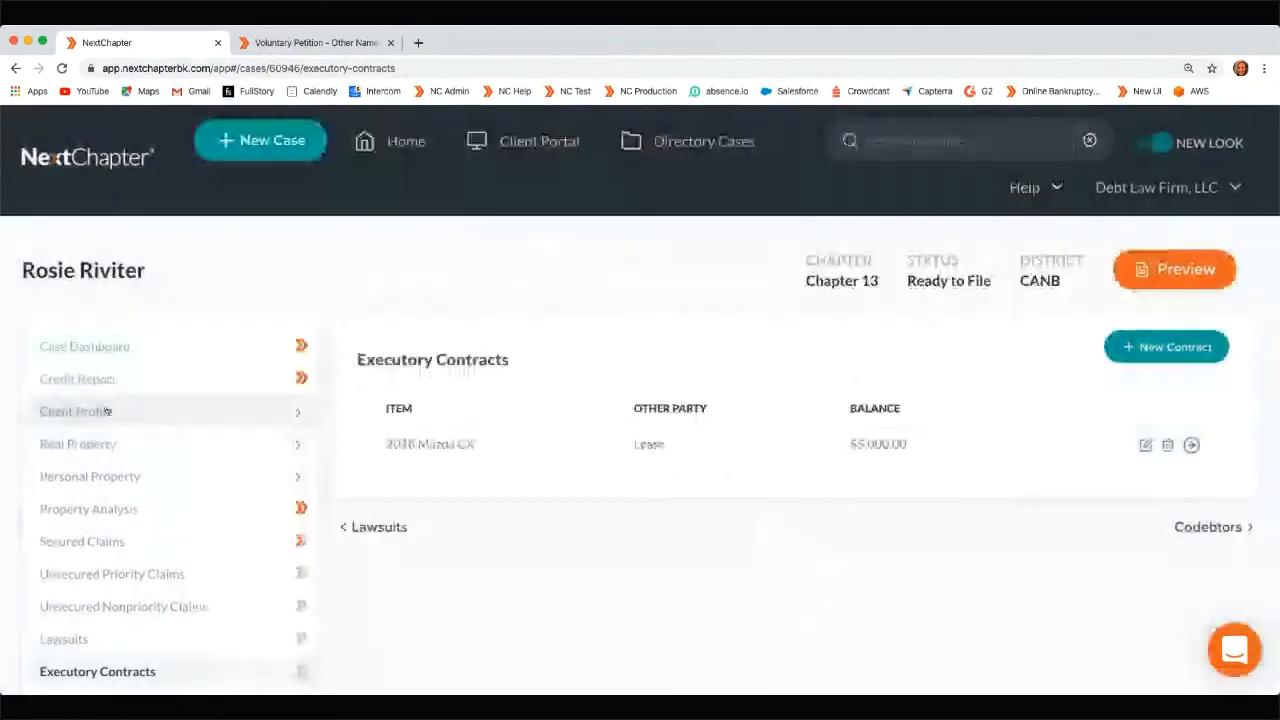
left_click(80, 411)
left_click(126, 443)
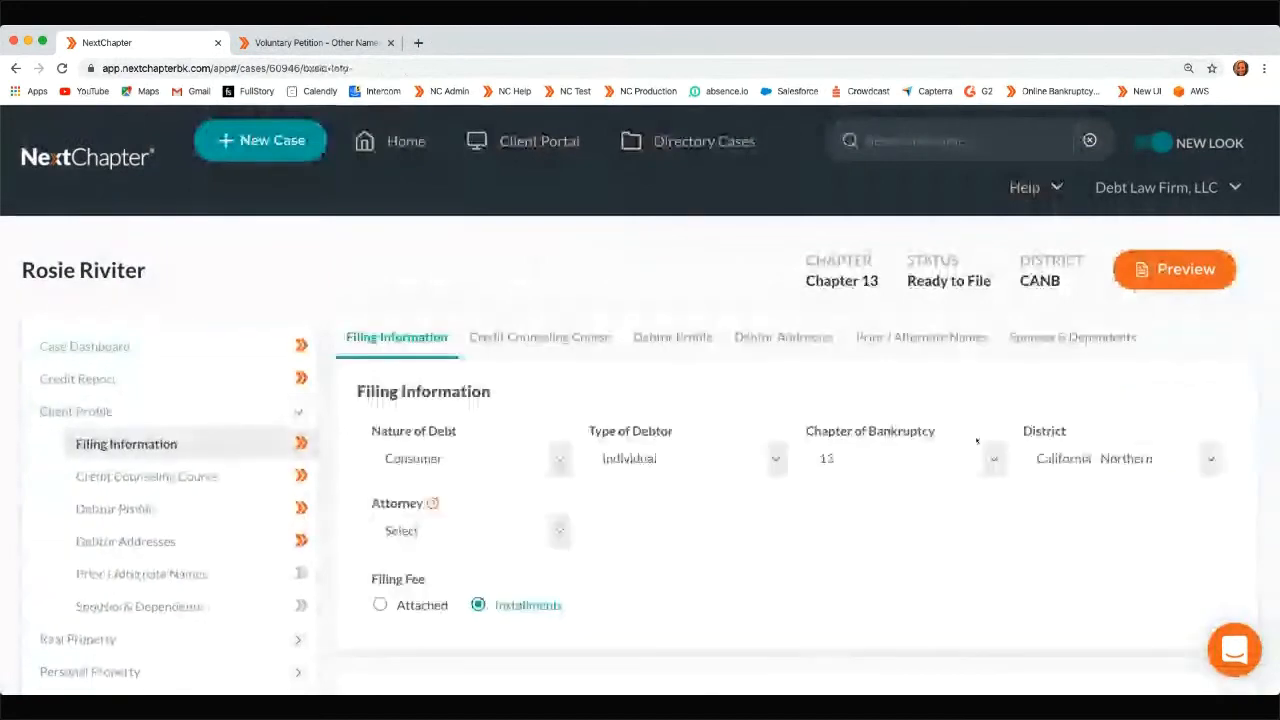
left_click(917, 415)
scroll(35, 452, "down", 2)
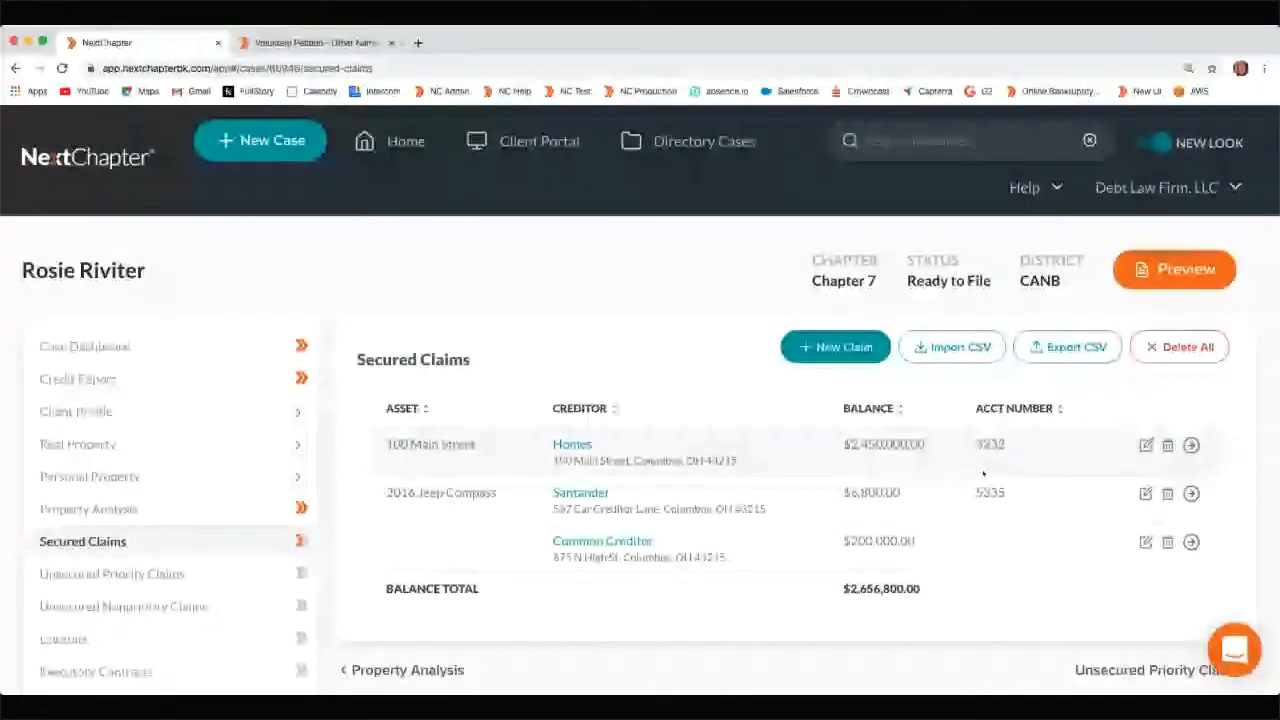
Save the Homes secured claim on 100 Main Street with its Reaffirm intent, then open Petition Preview
left_click(573, 444)
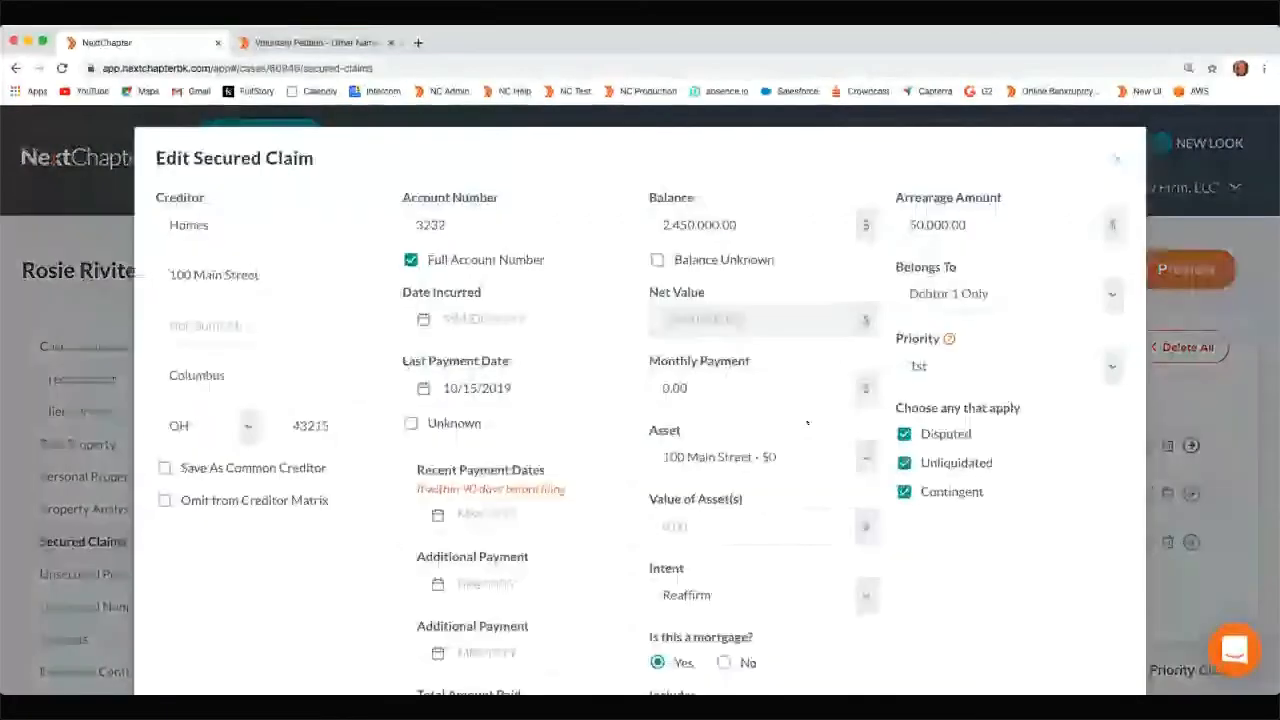
scroll(807, 424, "down", 2)
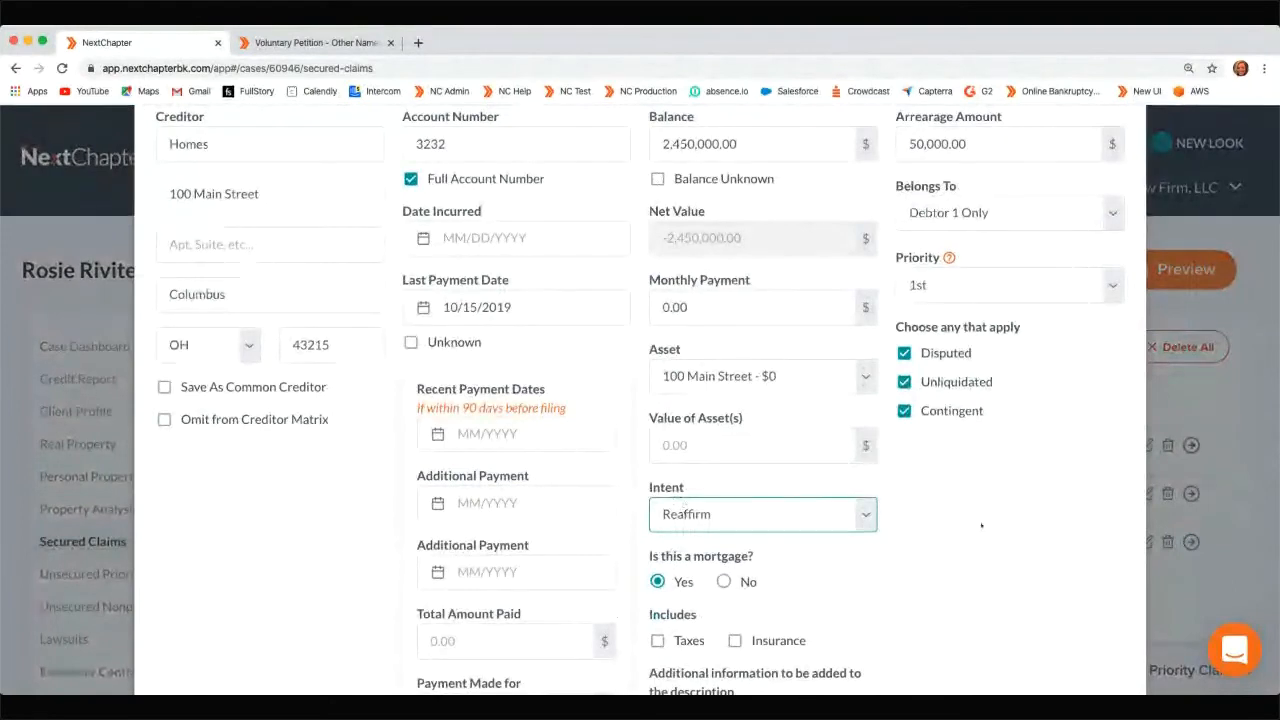
scroll(1000, 560, "down", 10)
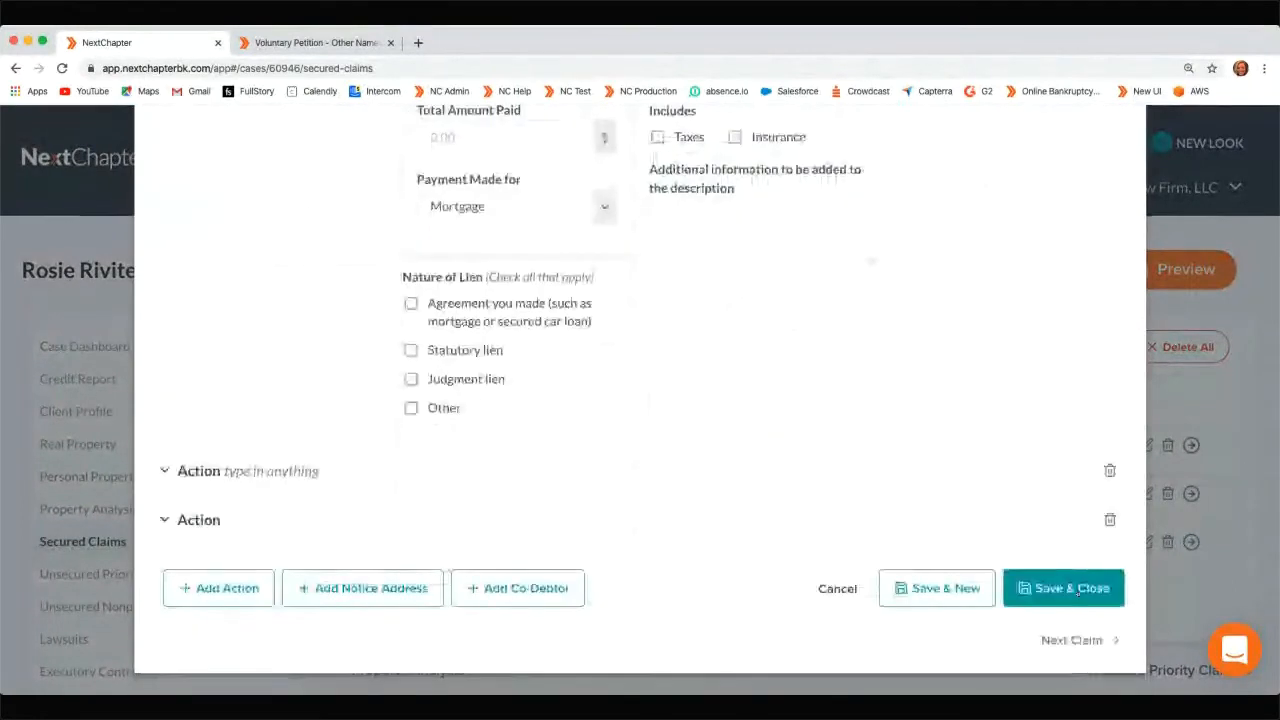
left_click(1077, 590)
left_click(1186, 269)
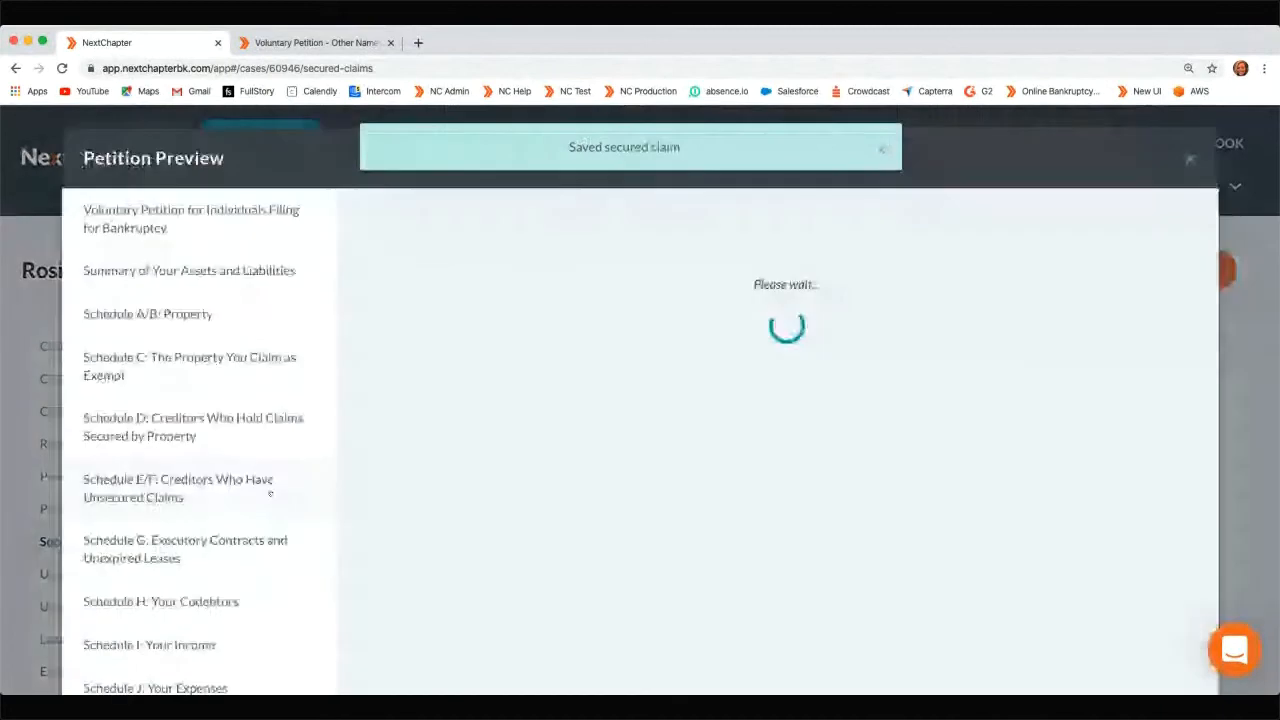
View Official Form 108, the Chapter 7 Statement of Intention, in the petition preview
scroll(270, 493, "down", 9)
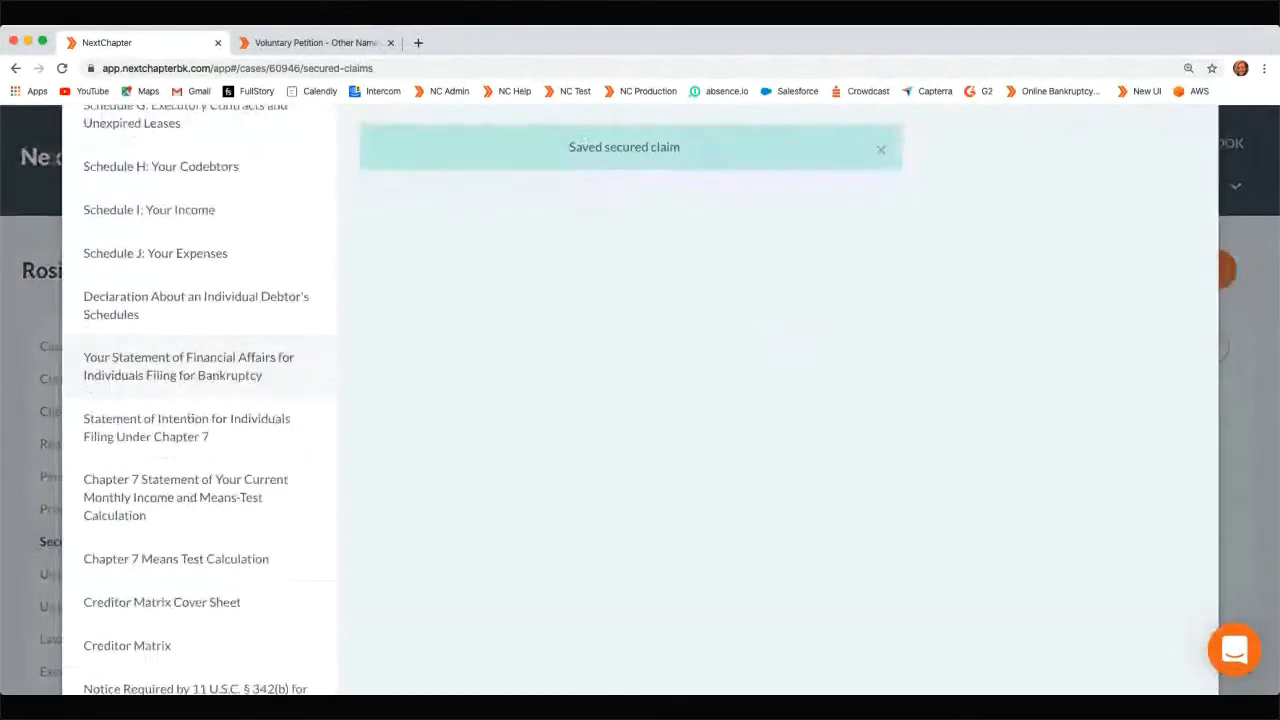
left_click(190, 425)
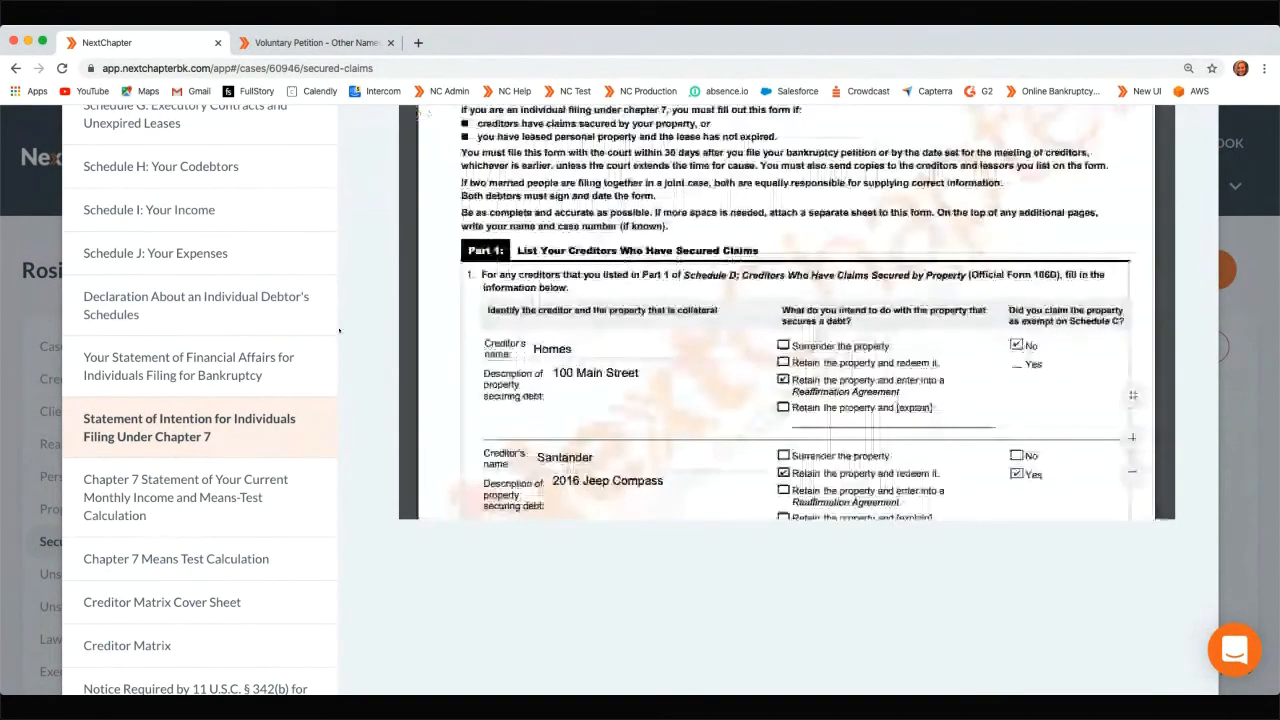
scroll(722, 219, "up", 1)
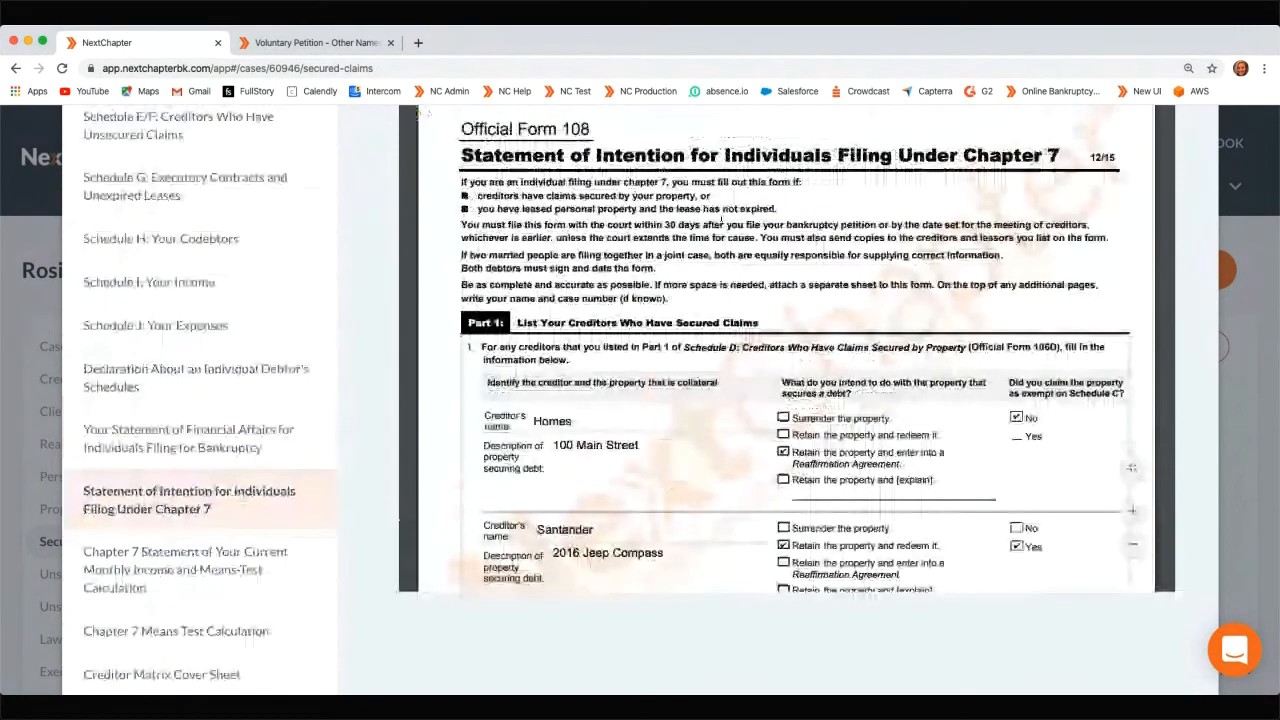
scroll(722, 219, "down", 8)
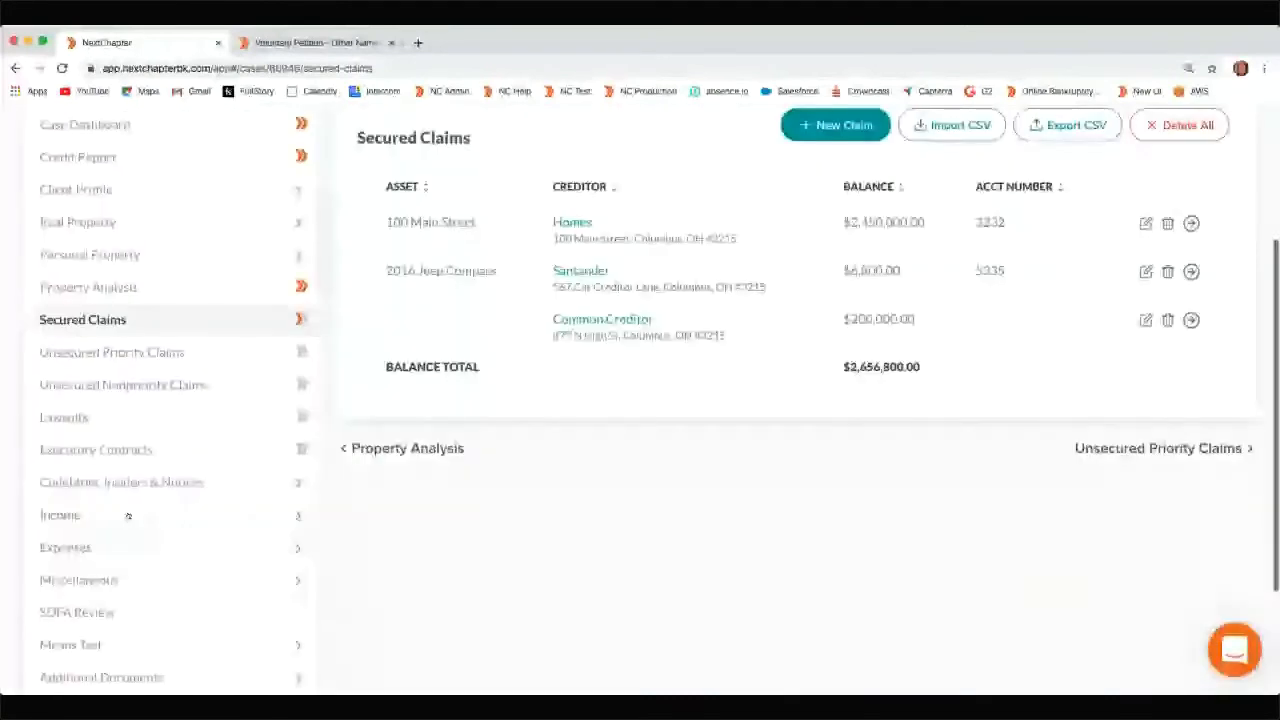
Try the Real Estate and Other lease types on a new executory contract, then discard it
left_click(122, 451)
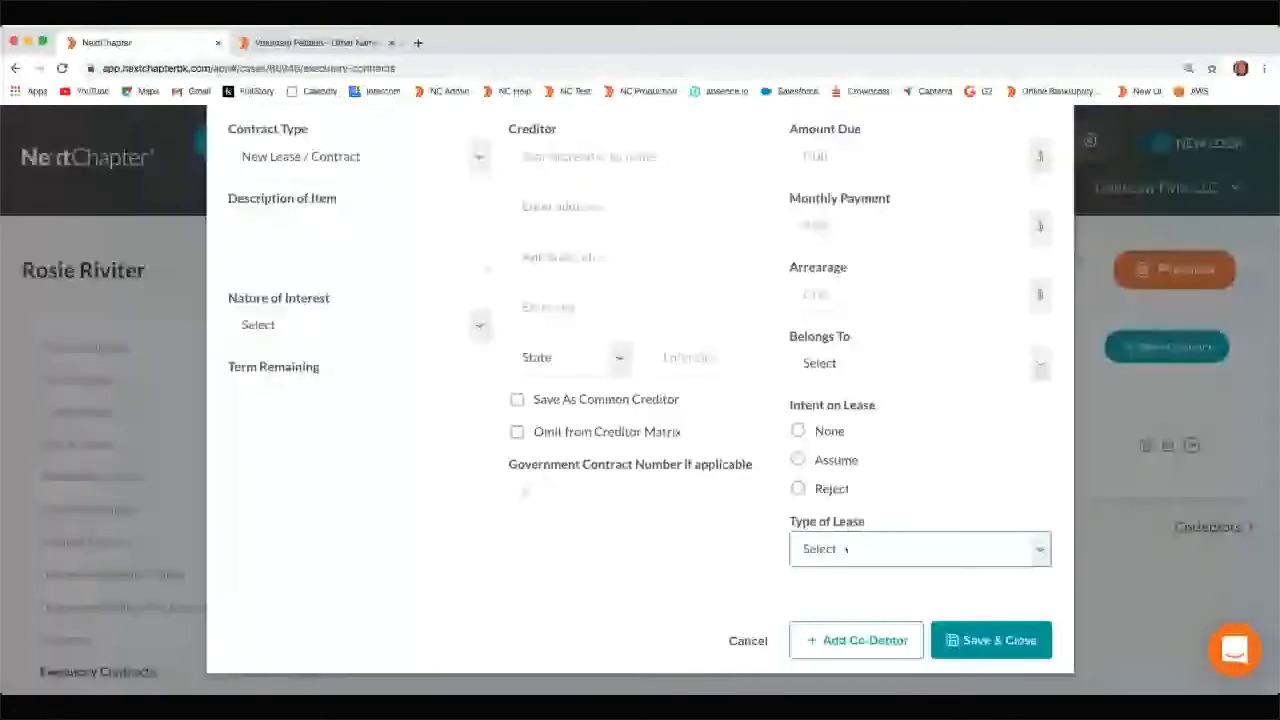
left_click(843, 563)
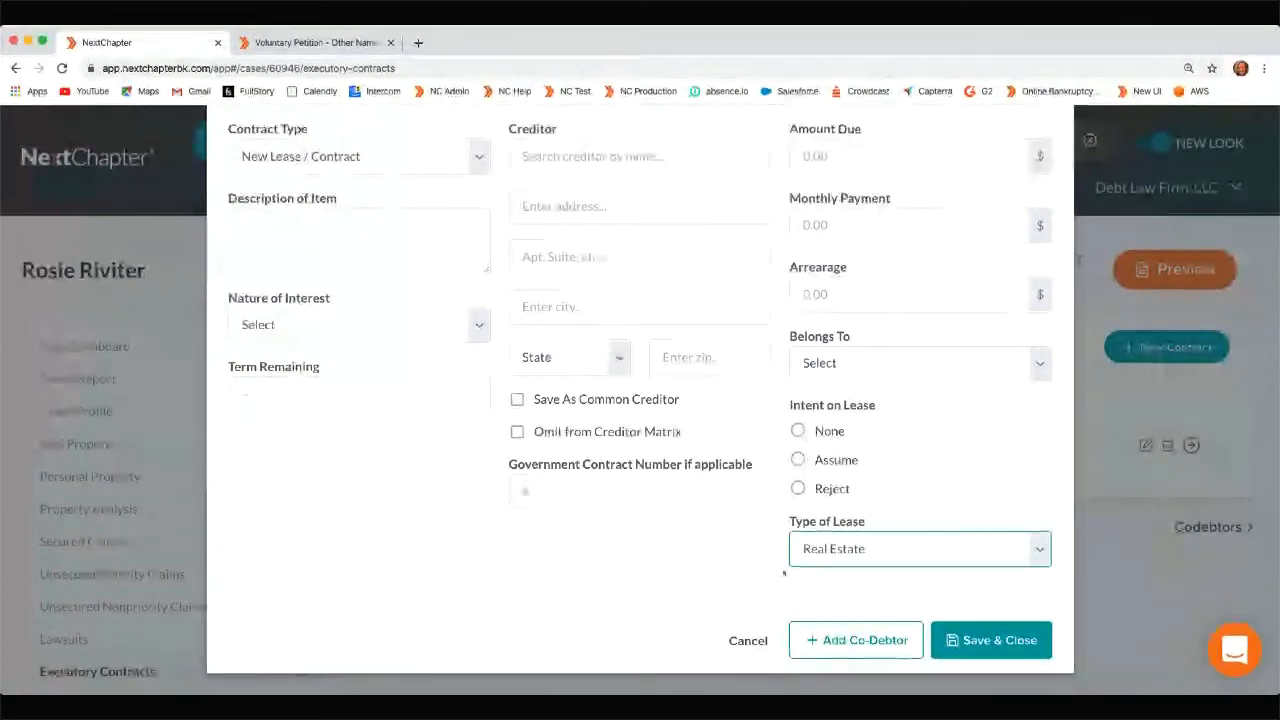
left_click(812, 591)
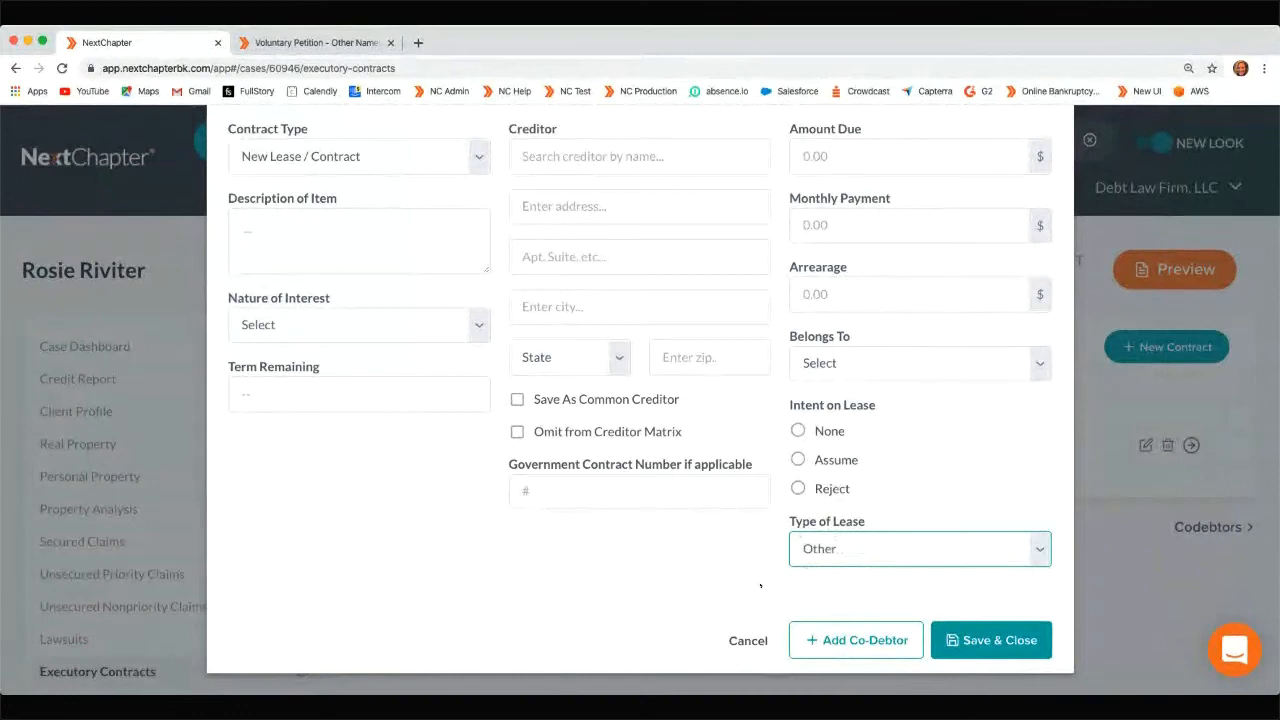
scroll(757, 555, "up", 2)
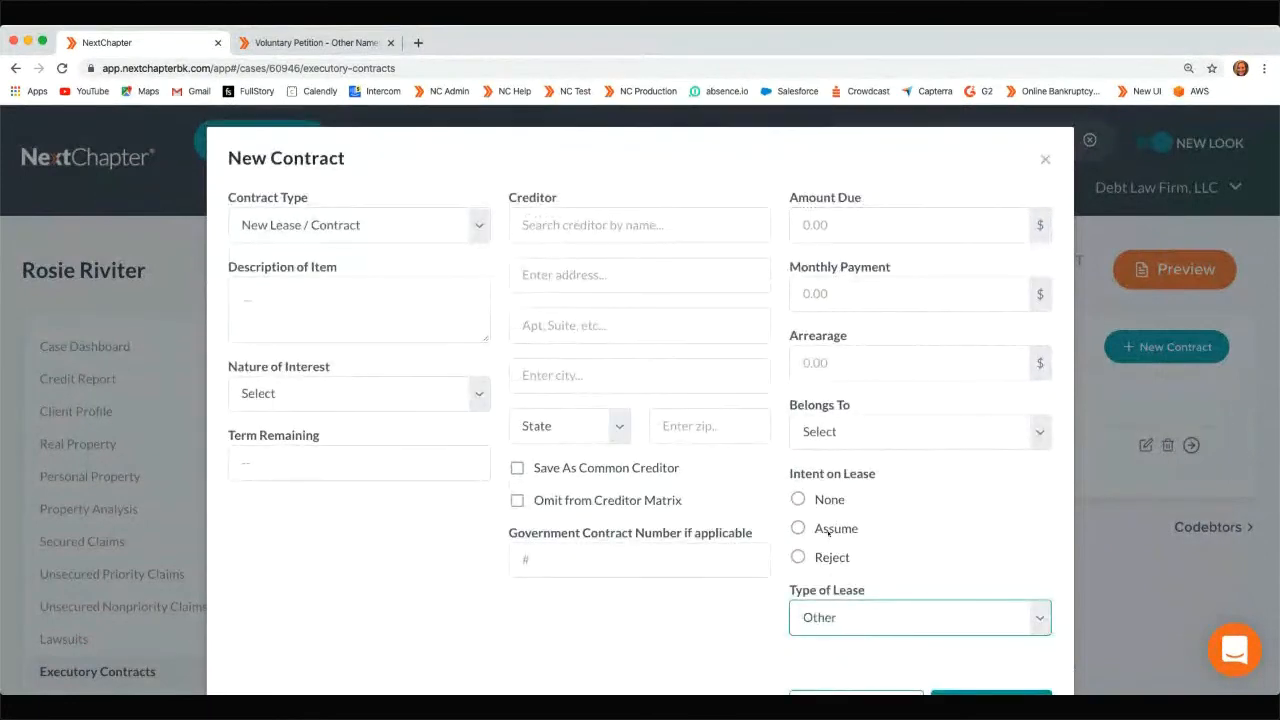
left_click(1045, 160)
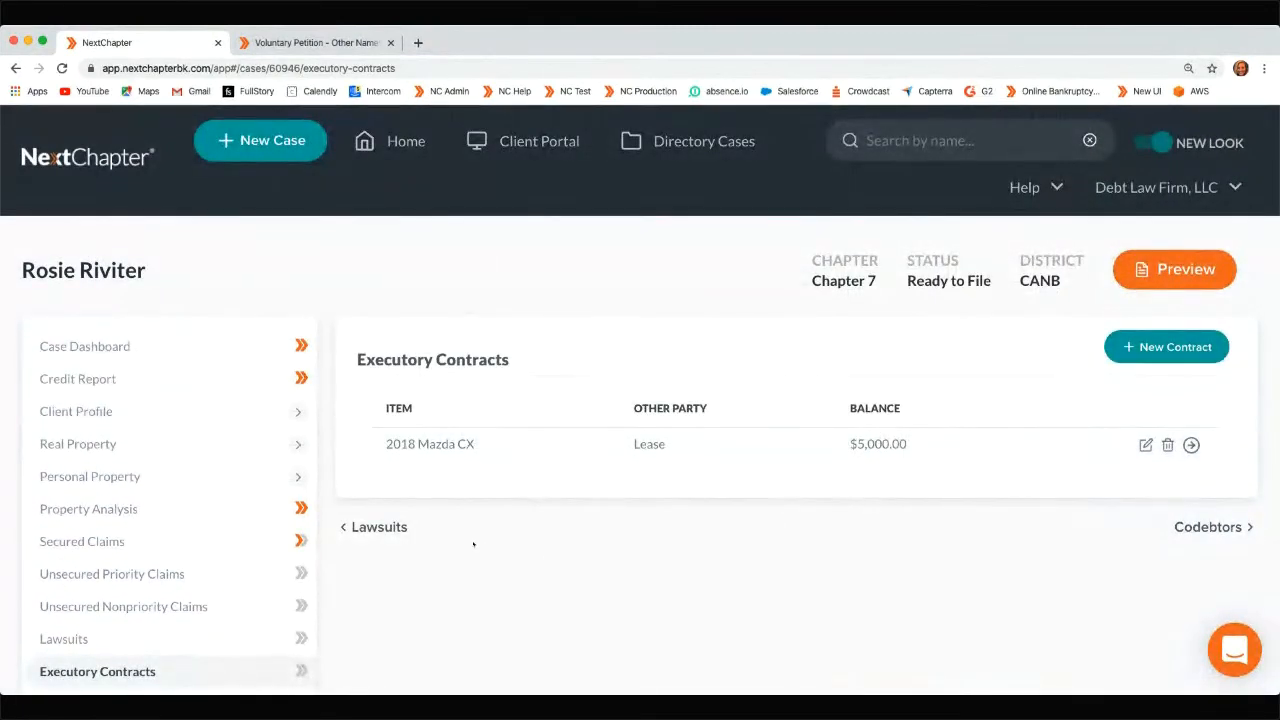
Open Codebtors, start a new codebtor ticked Save as Common Co-Debtor, then discard it
scroll(310, 490, "down", 5)
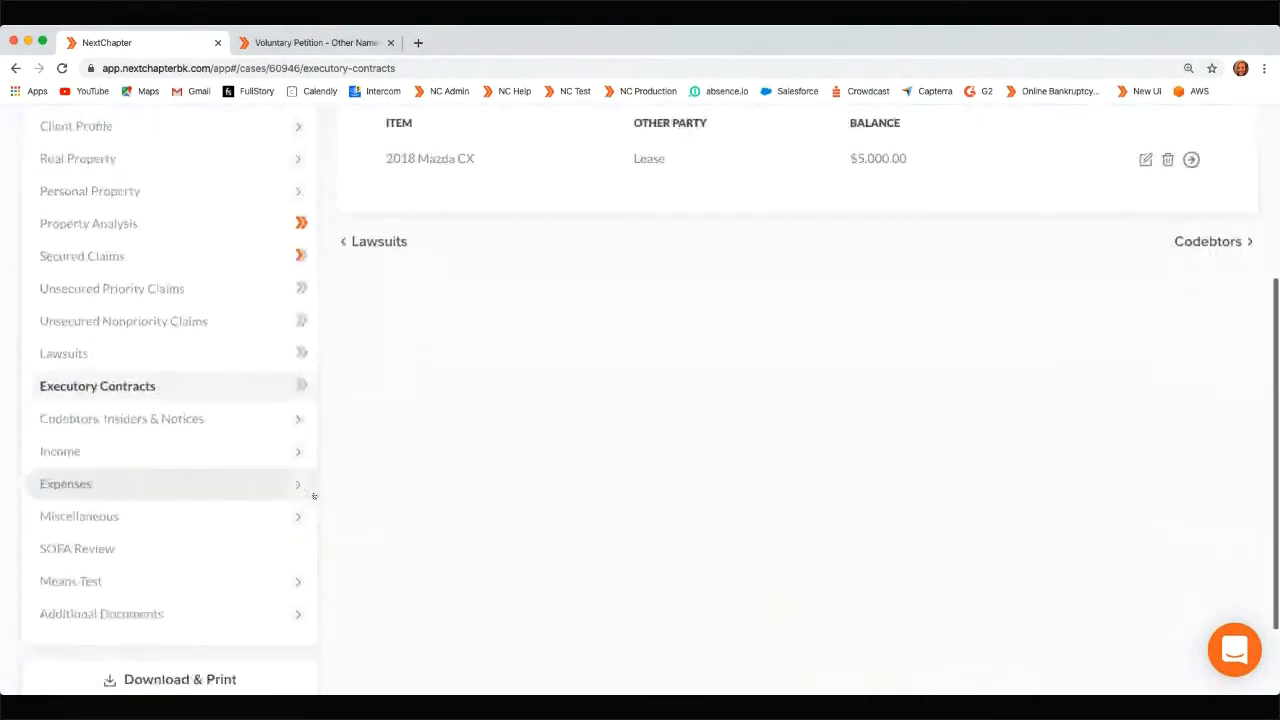
left_click(149, 400)
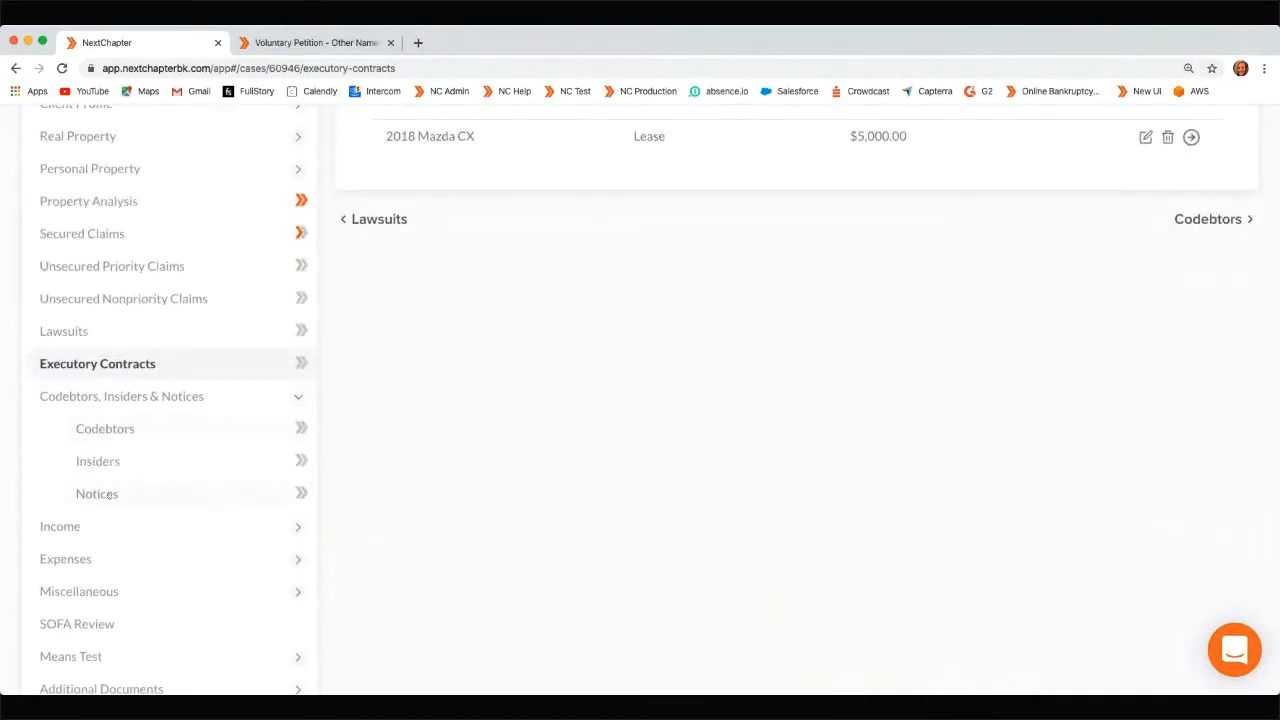
left_click(107, 437)
scroll(823, 371, "down", 2)
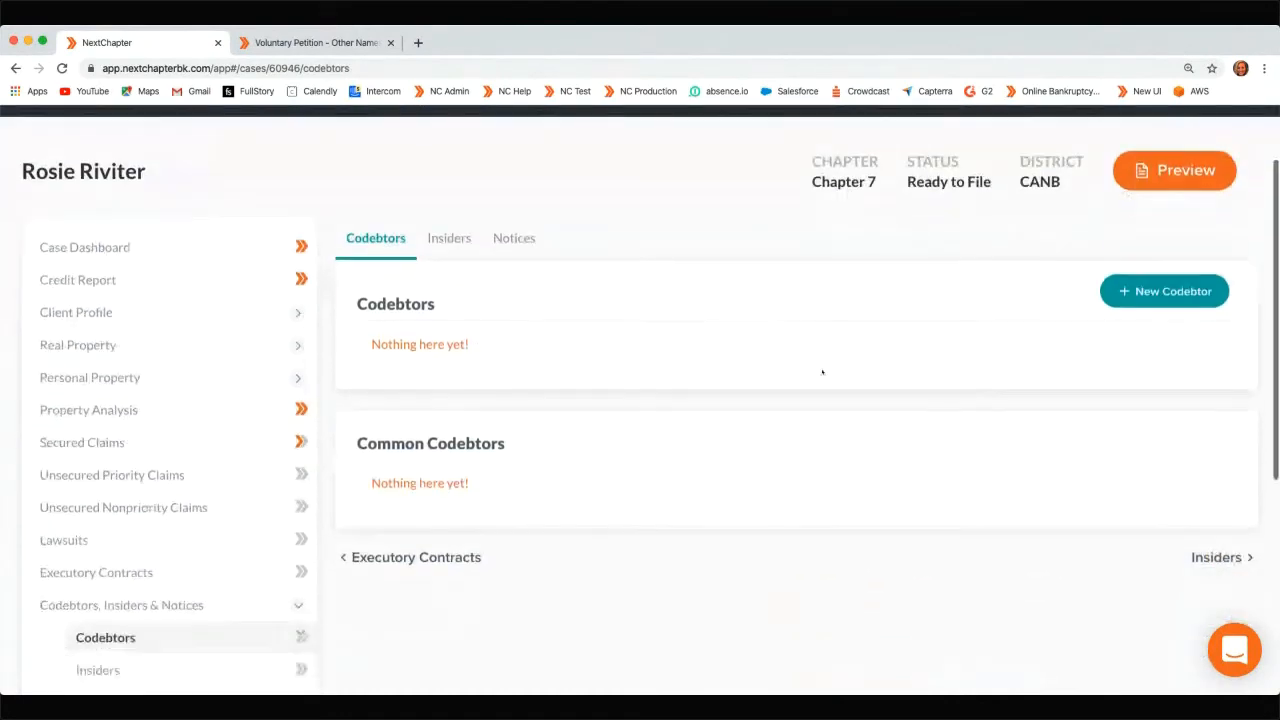
left_click(1195, 291)
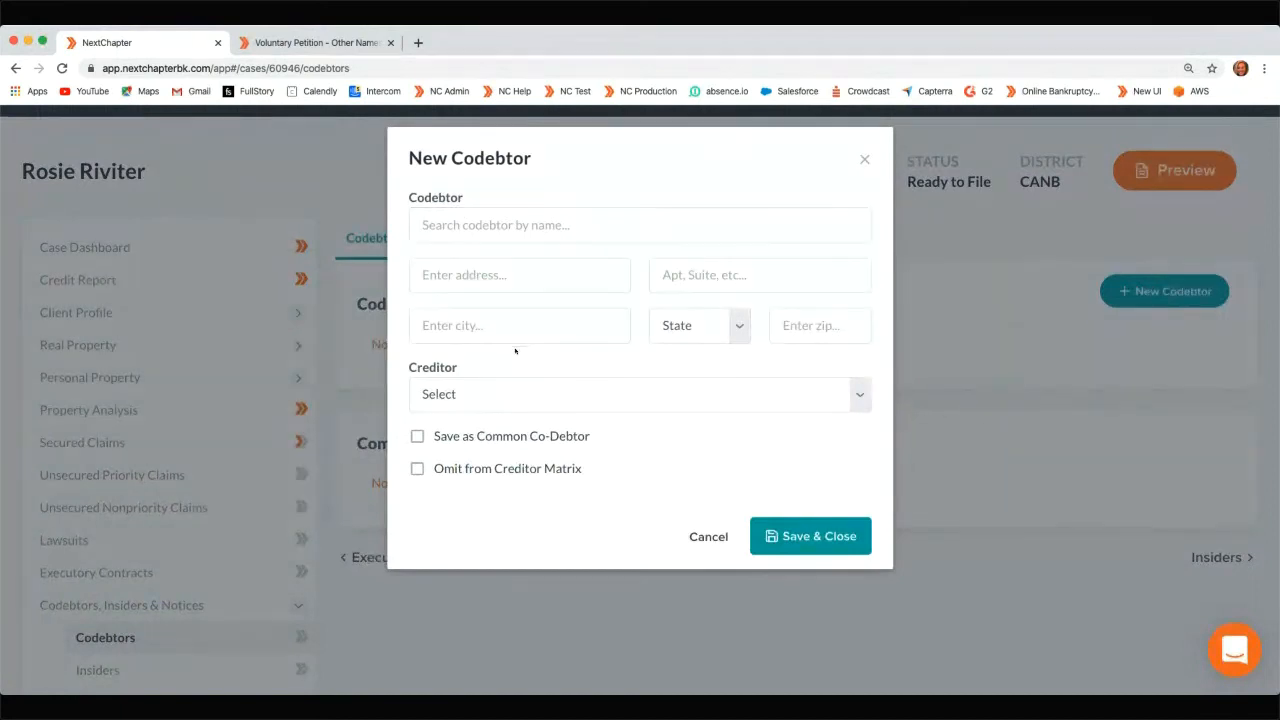
left_click(417, 436)
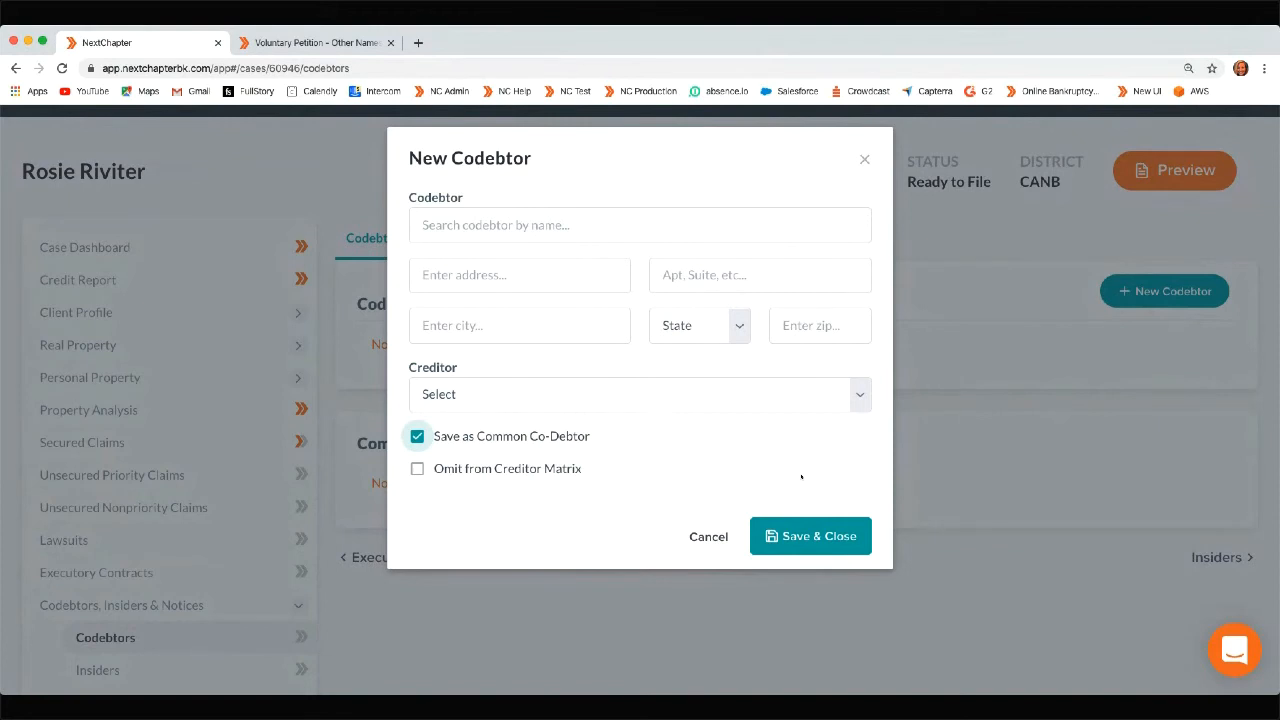
left_click(864, 159)
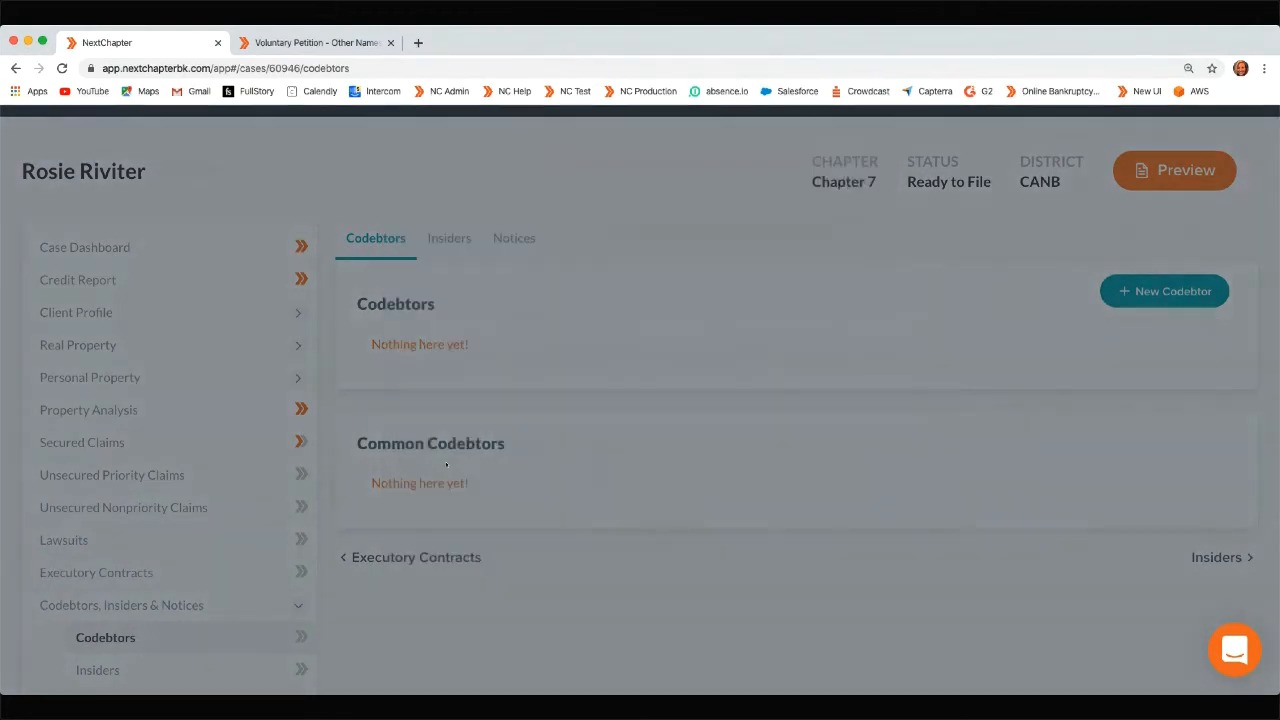
scroll(185, 500, "down", 2)
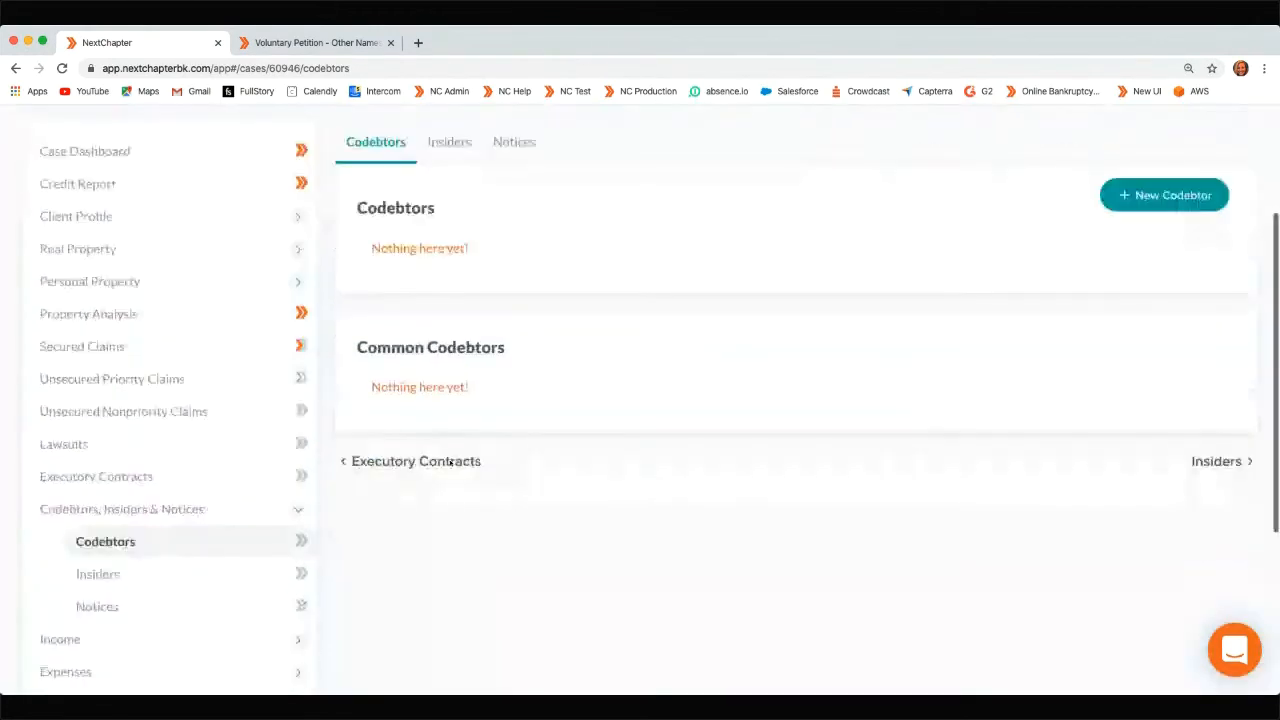
Open the State of Ohio Employment Taxes priority claim, add a notice address, then cancel unchanged
left_click(151, 378)
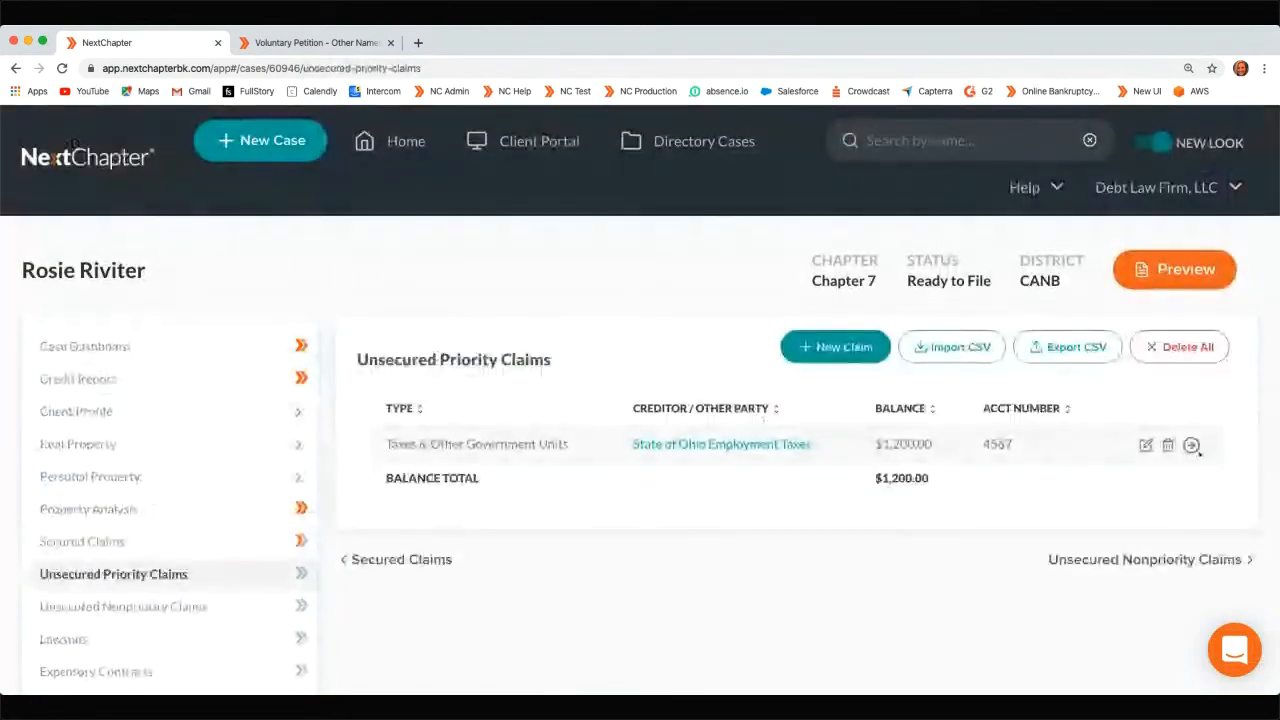
left_click(672, 440)
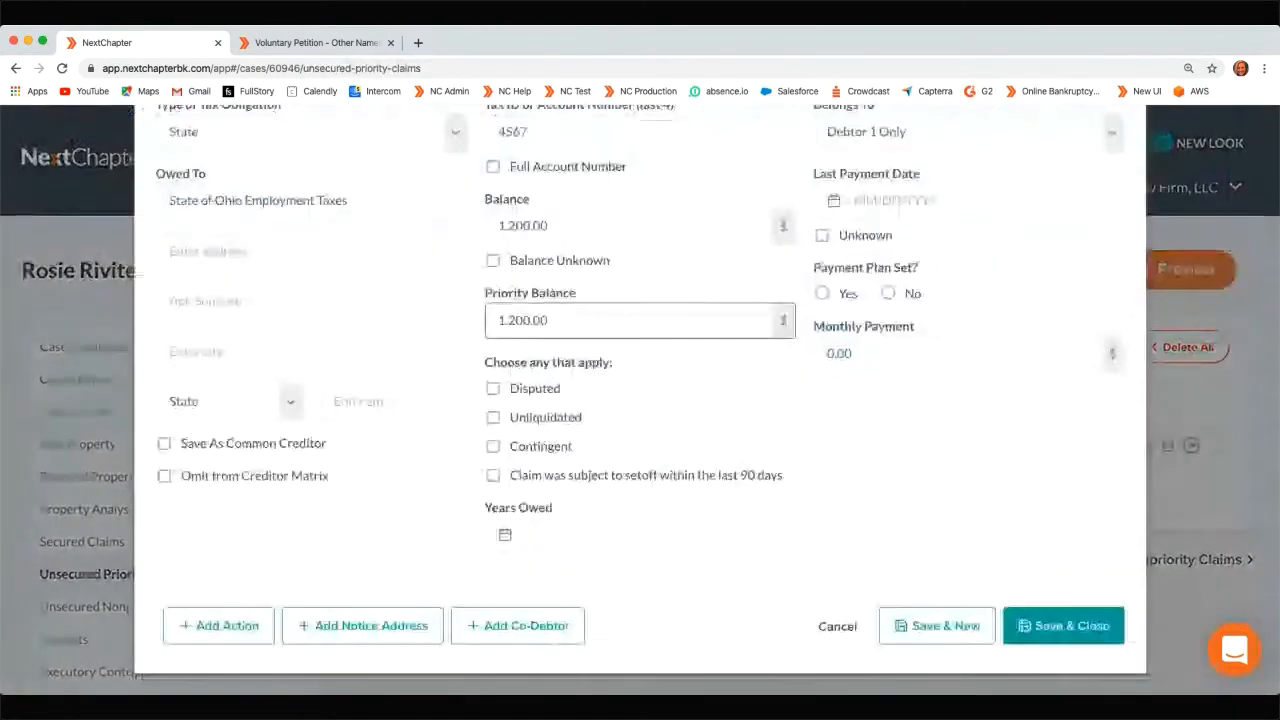
left_click(358, 626)
scroll(511, 377, "down", 5)
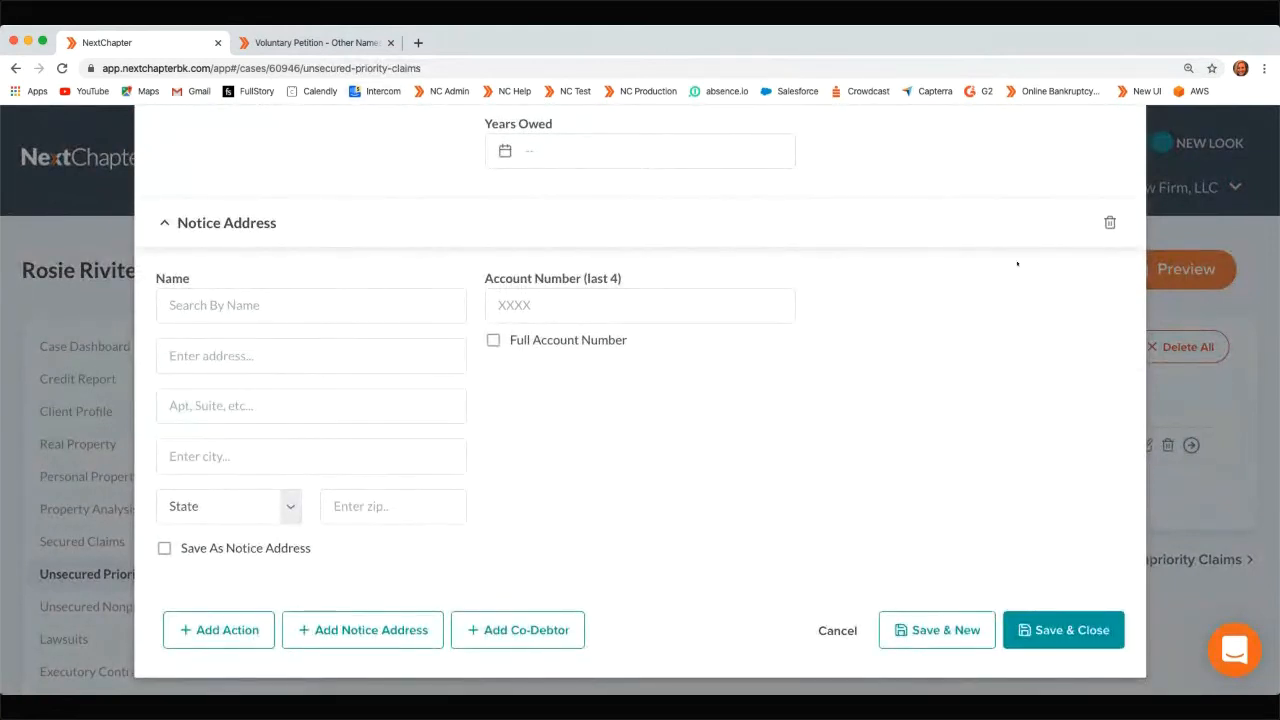
left_click(837, 630)
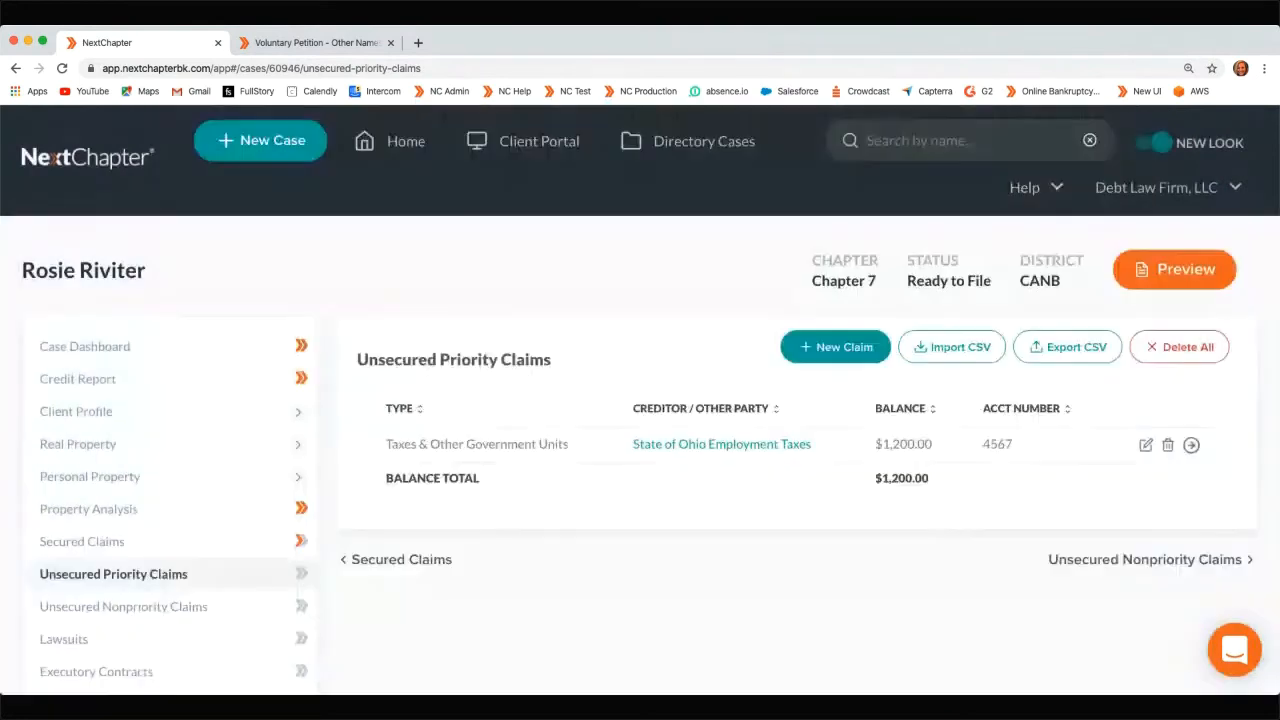
scroll(188, 556, "down", 3)
left_click(177, 519)
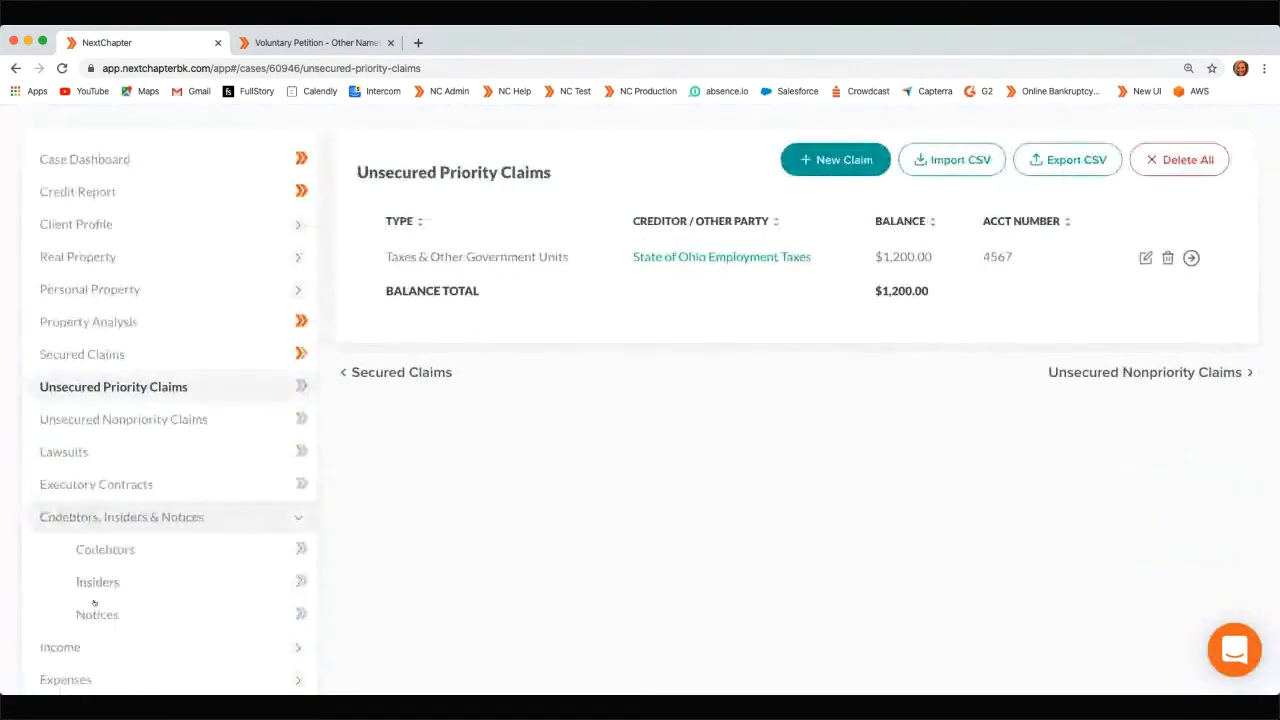
Abandon a new notice address on the Notices page and go to the firm's account settings
left_click(86, 616)
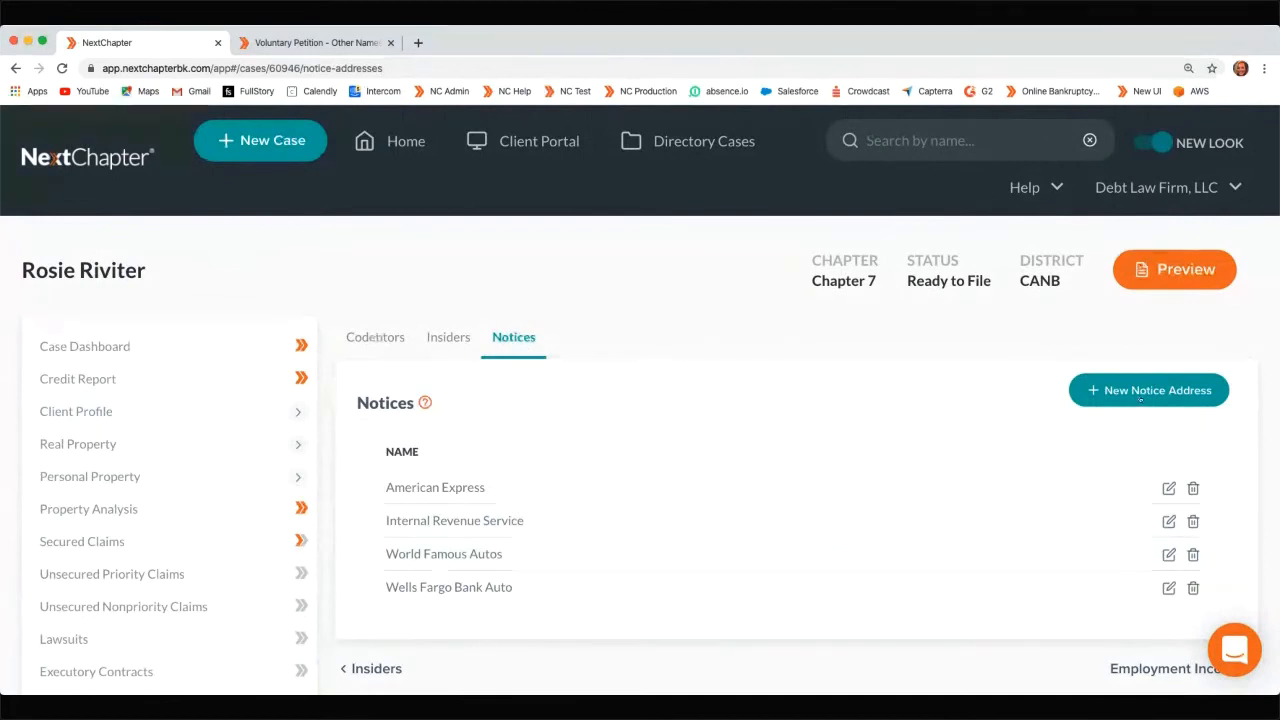
left_click(1100, 390)
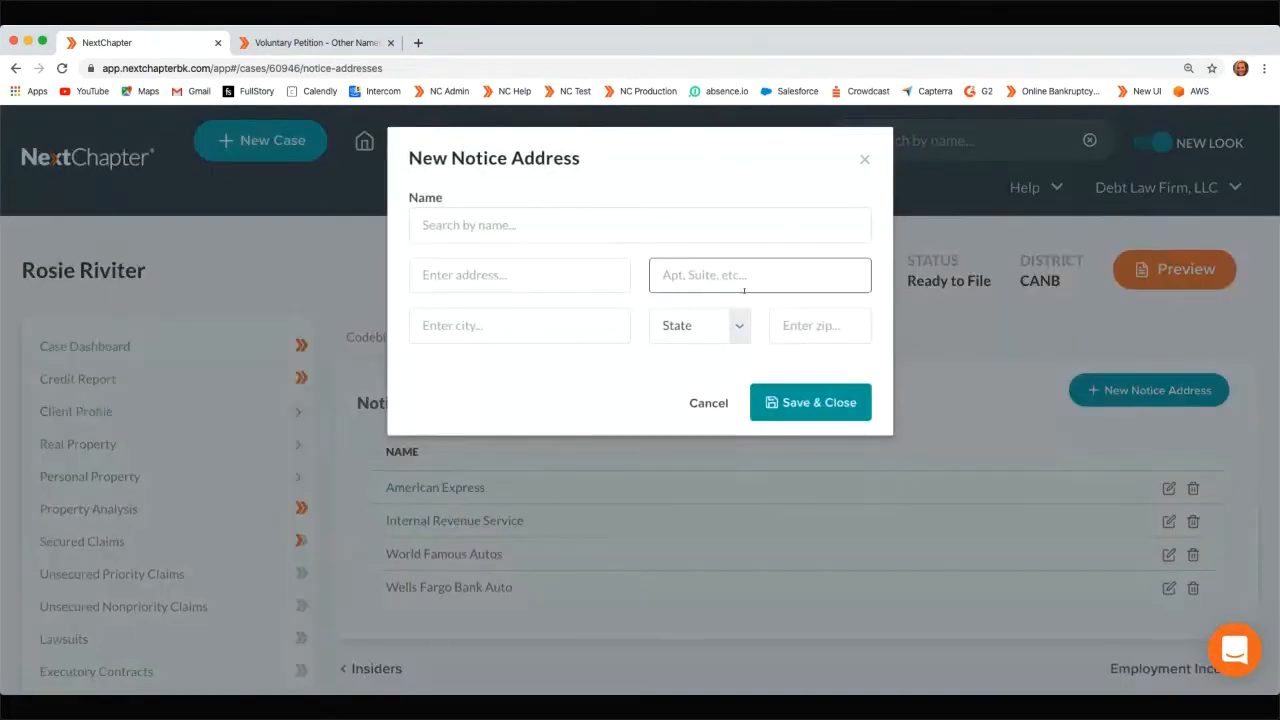
left_click(865, 161)
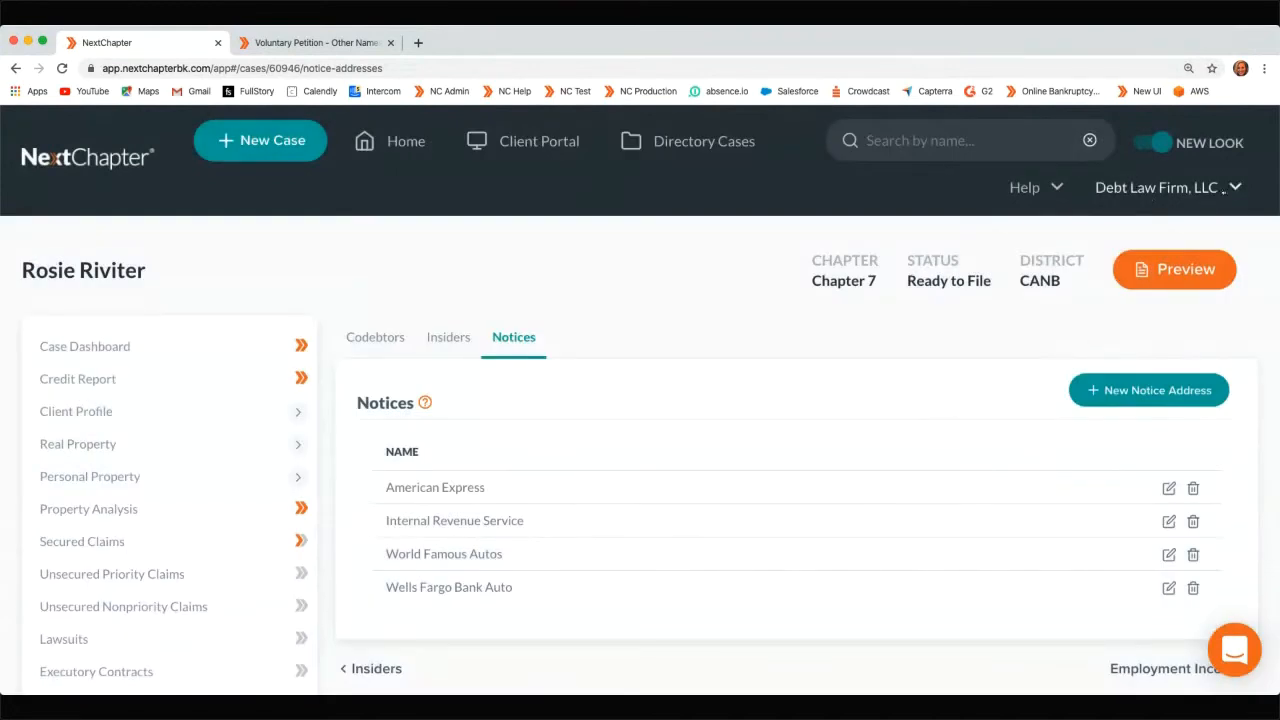
left_click(1228, 187)
left_click(1180, 281)
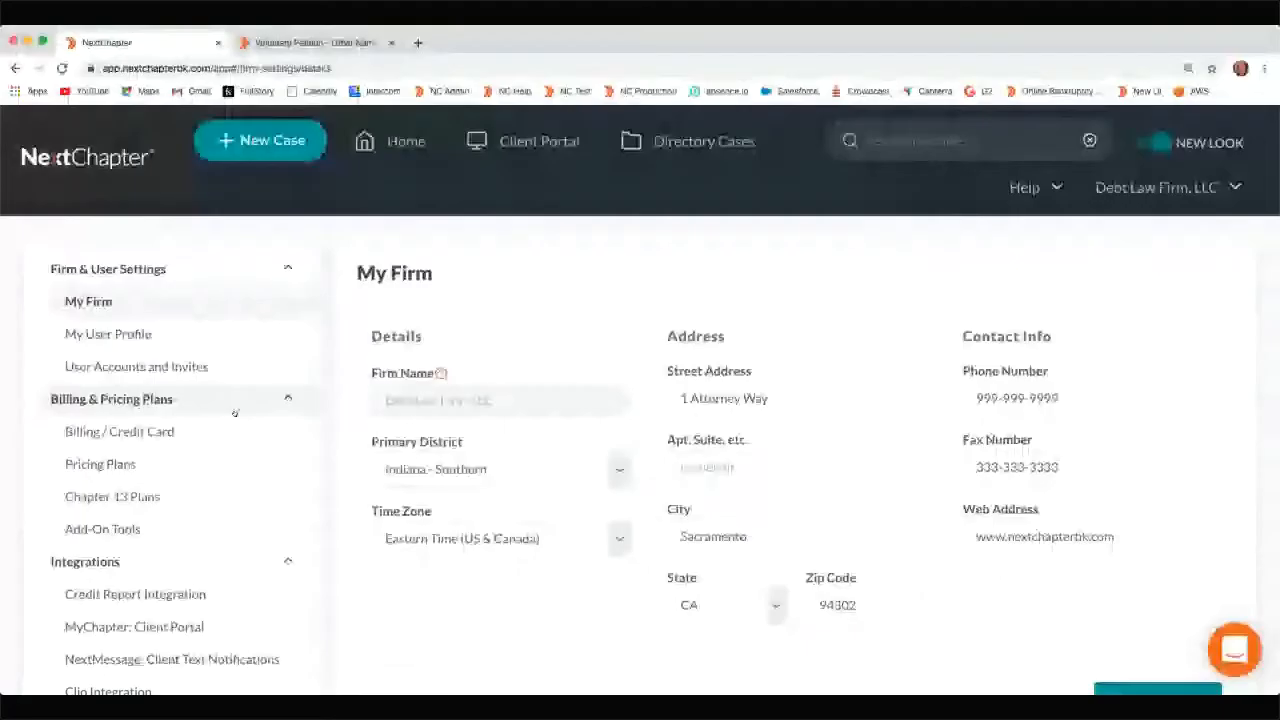
Review the firm's Common & Default Creditors table, then go back to the case's Notices page
scroll(234, 412, "down", 3)
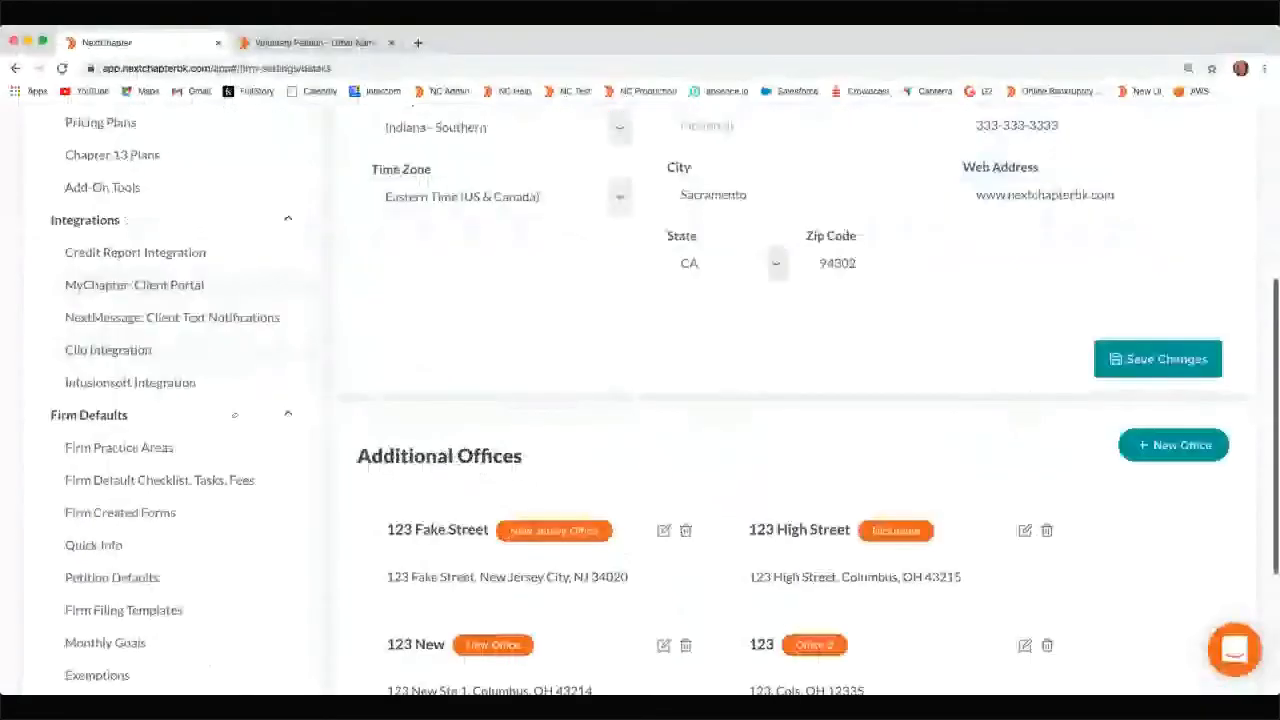
scroll(234, 414, "down", 2)
left_click(140, 472)
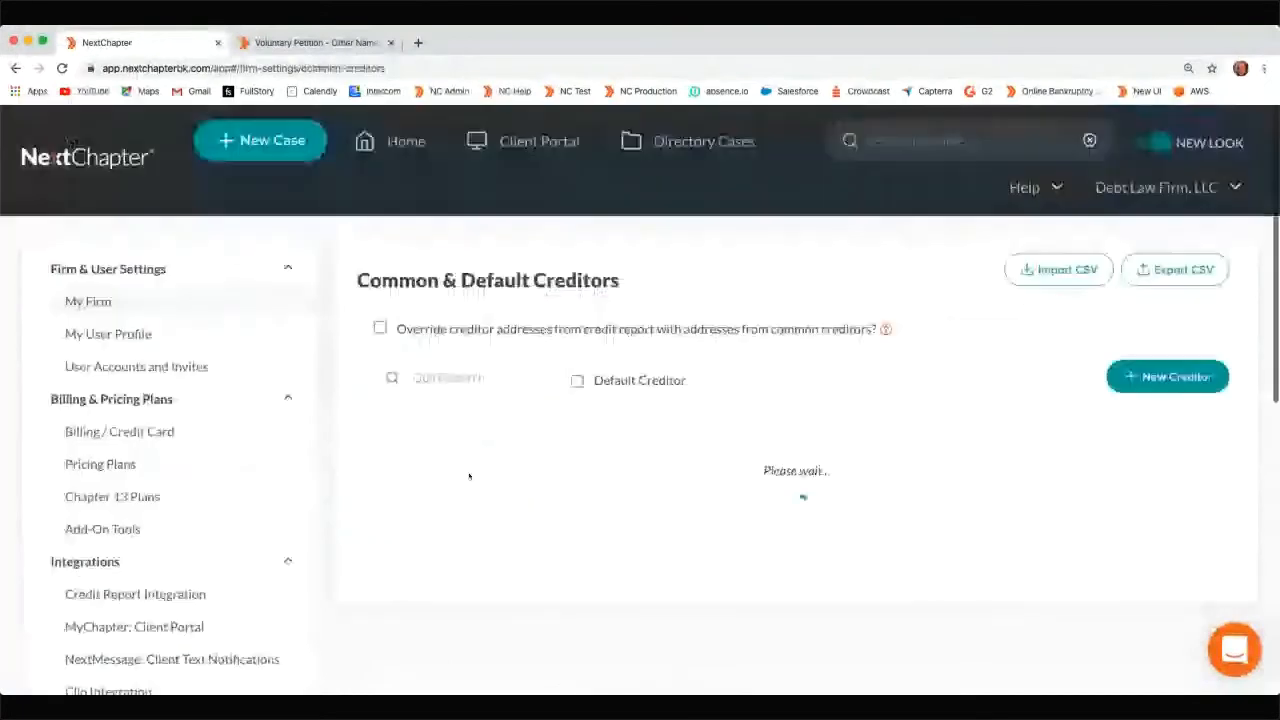
scroll(469, 476, "down", 2)
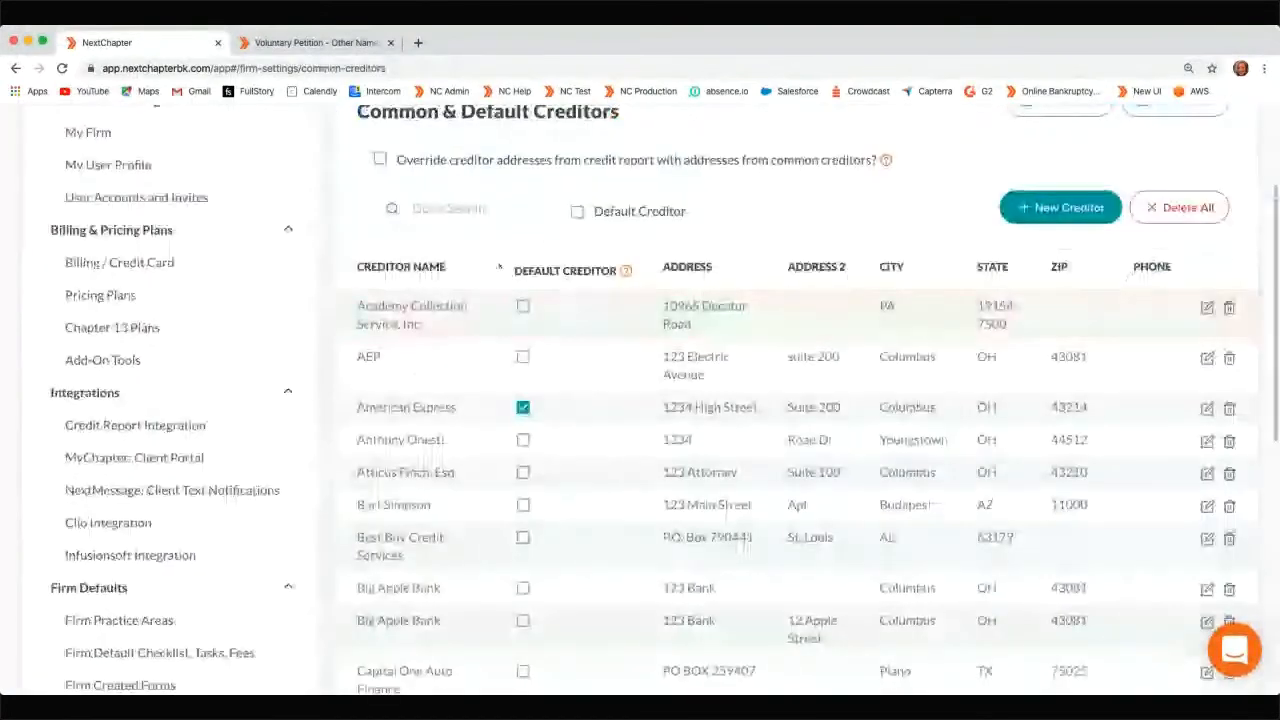
mouse_move(626, 272)
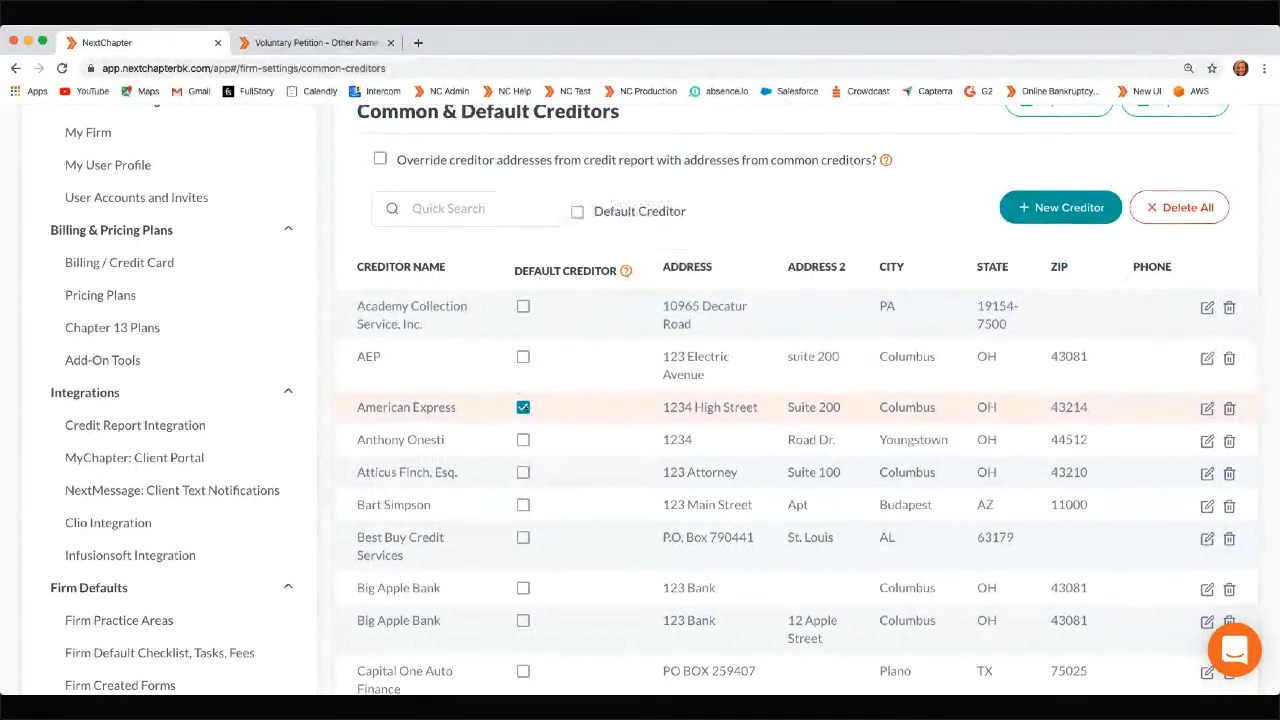
scroll(570, 406, "down", 2)
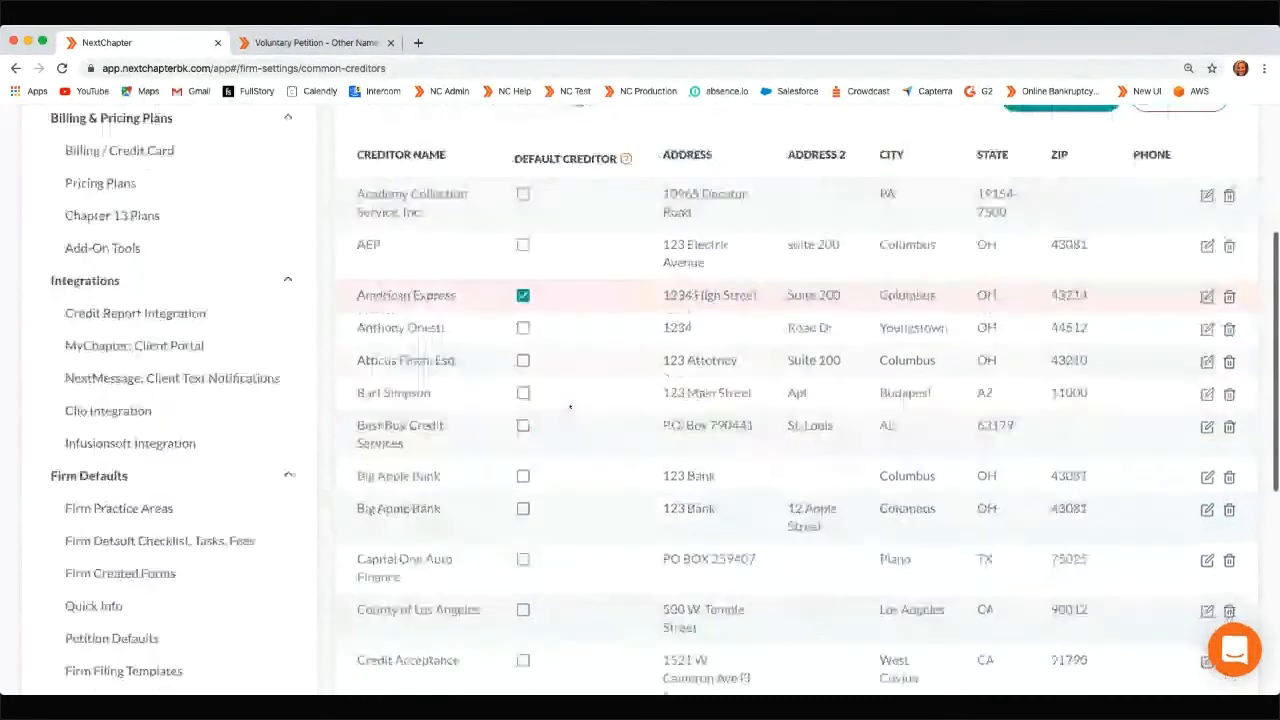
scroll(570, 406, "up", 1)
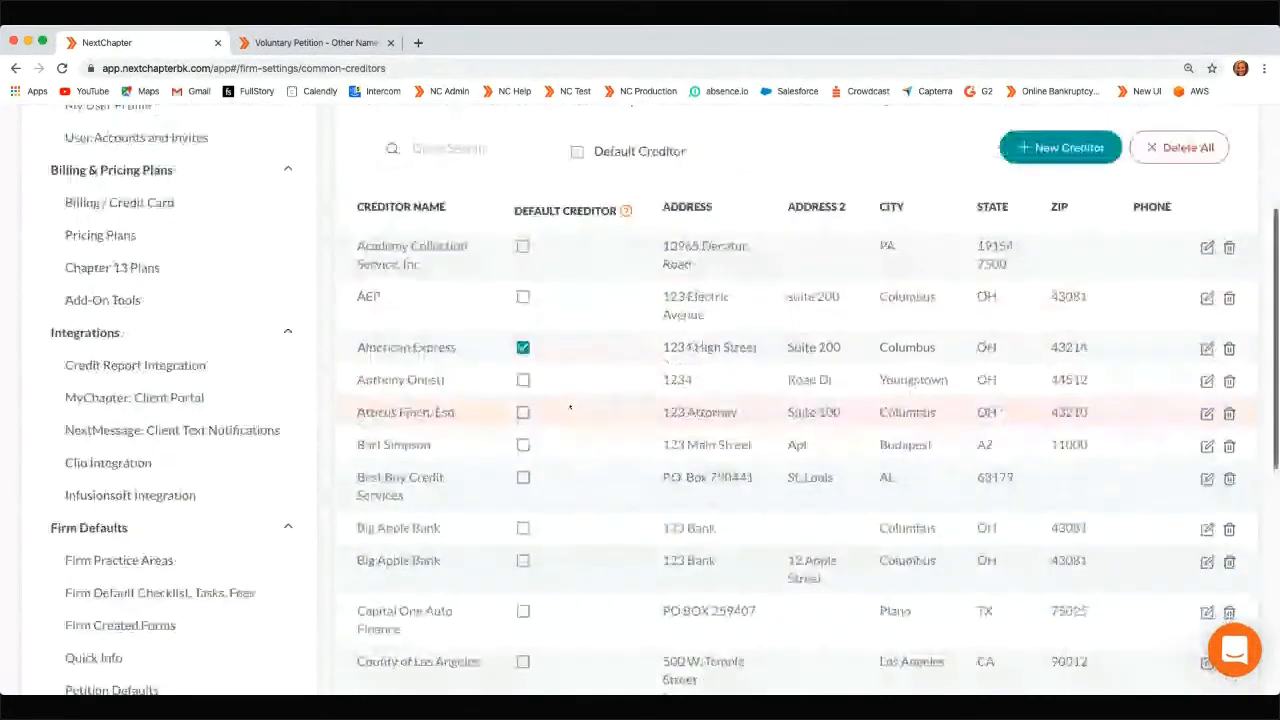
scroll(570, 406, "up", 1)
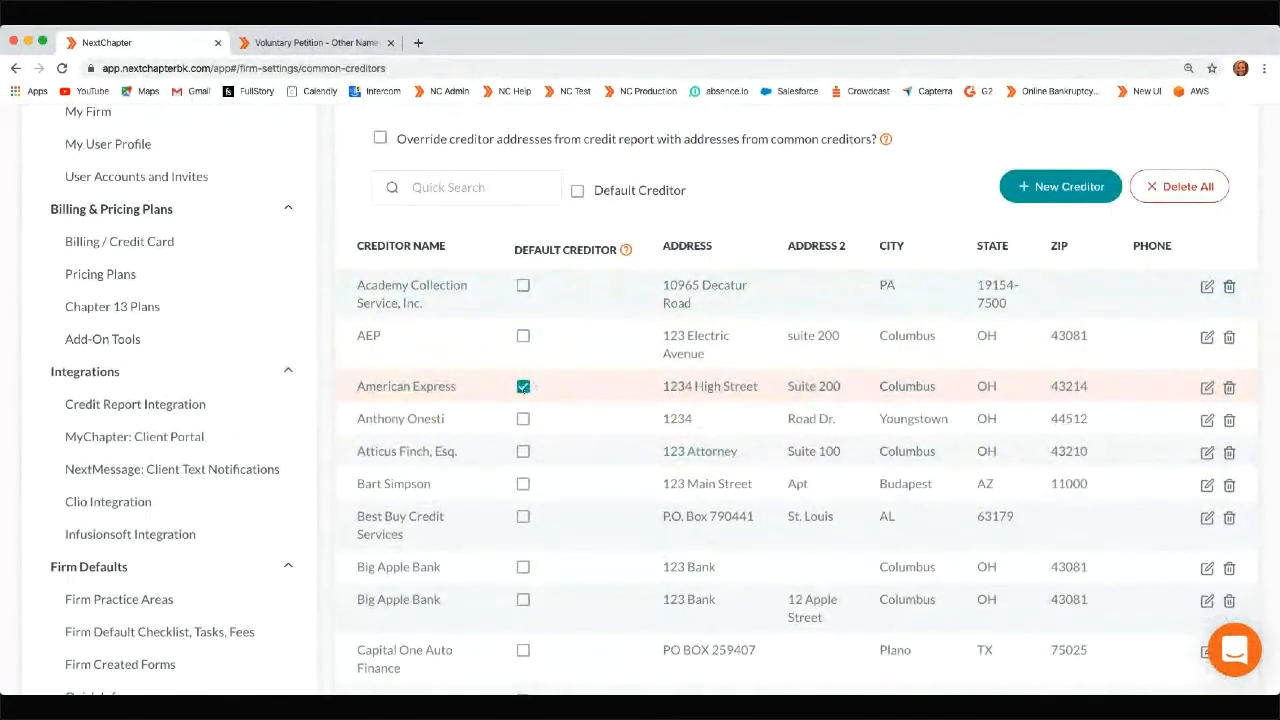
scroll(522, 387, "up", 2)
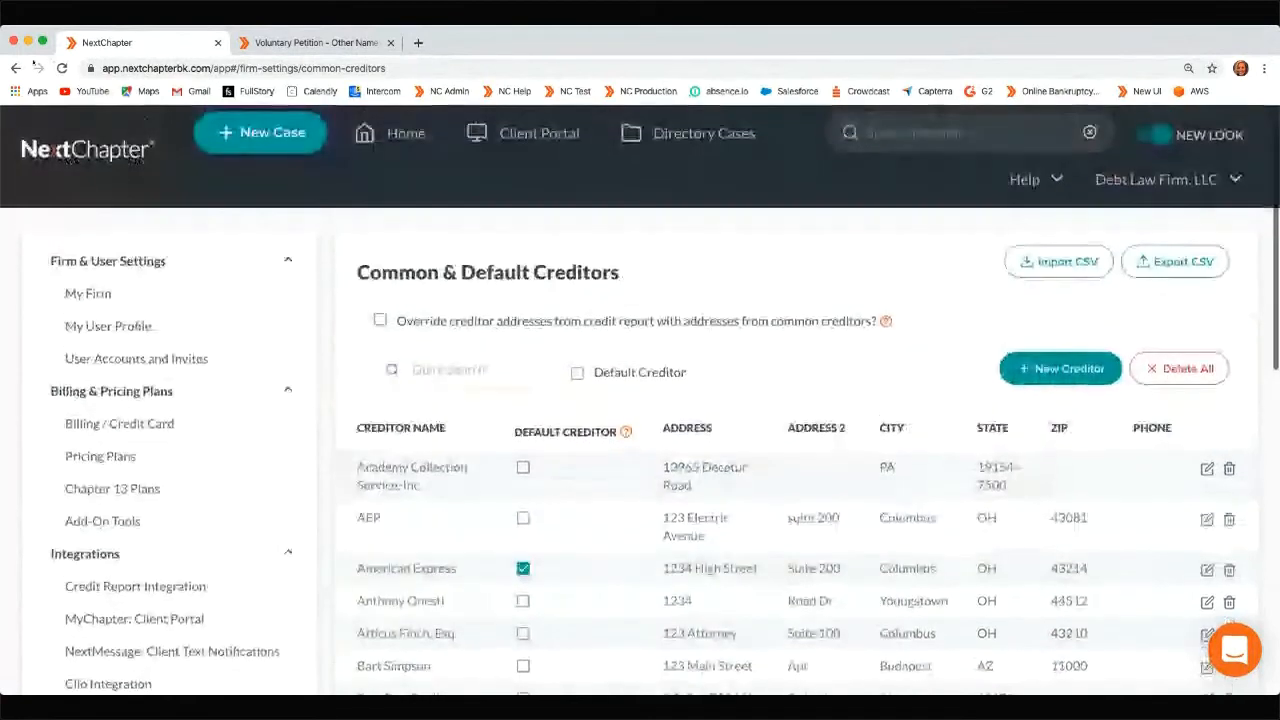
left_click(16, 69)
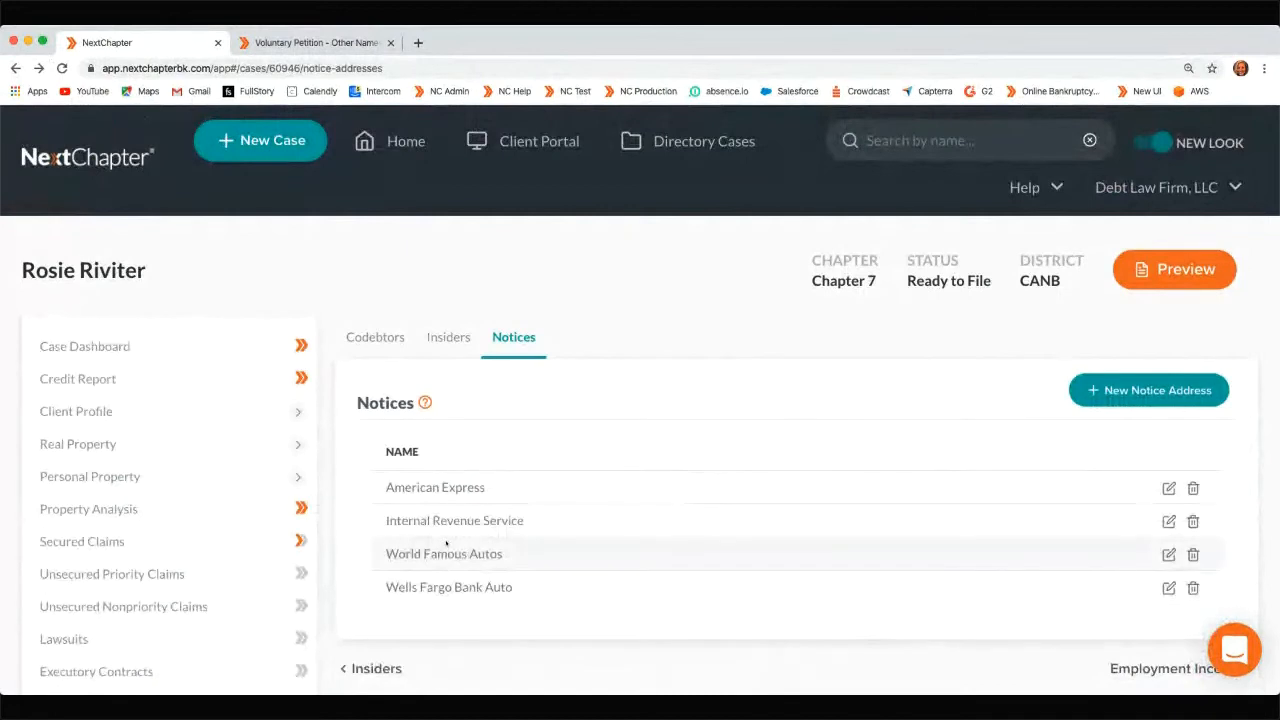
scroll(448, 545, "down", 2)
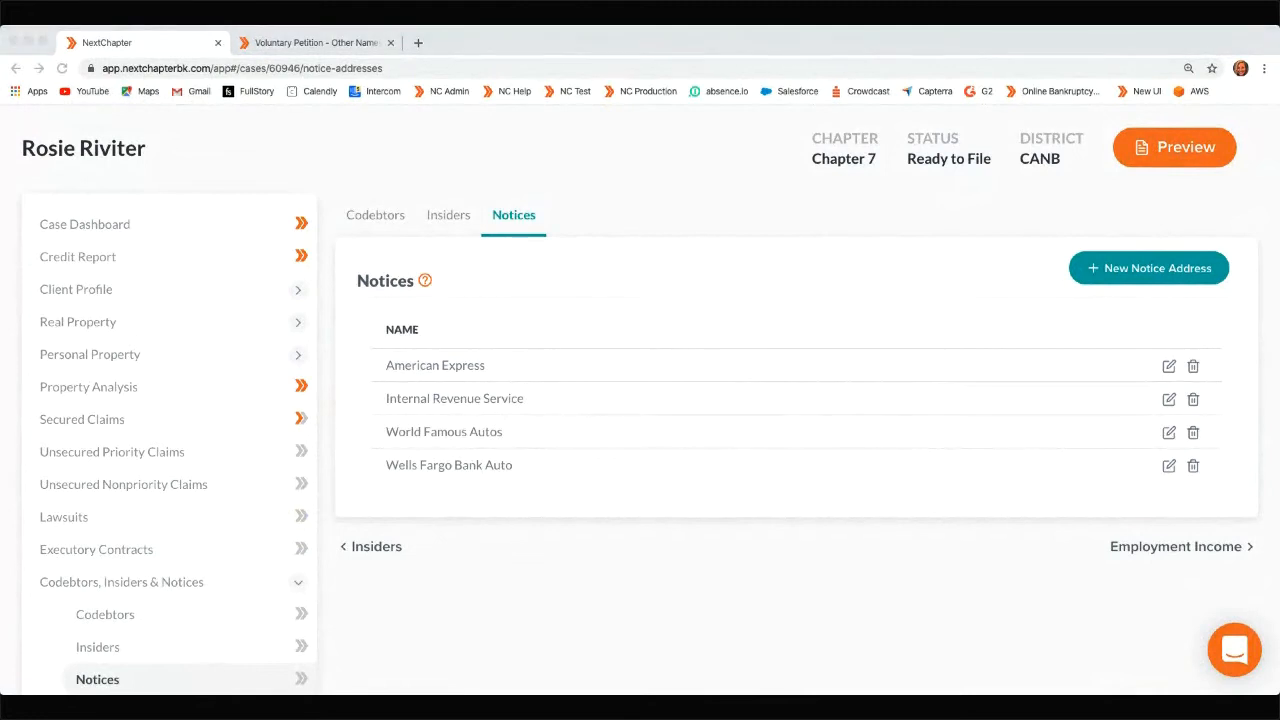
left_click(549, 583)
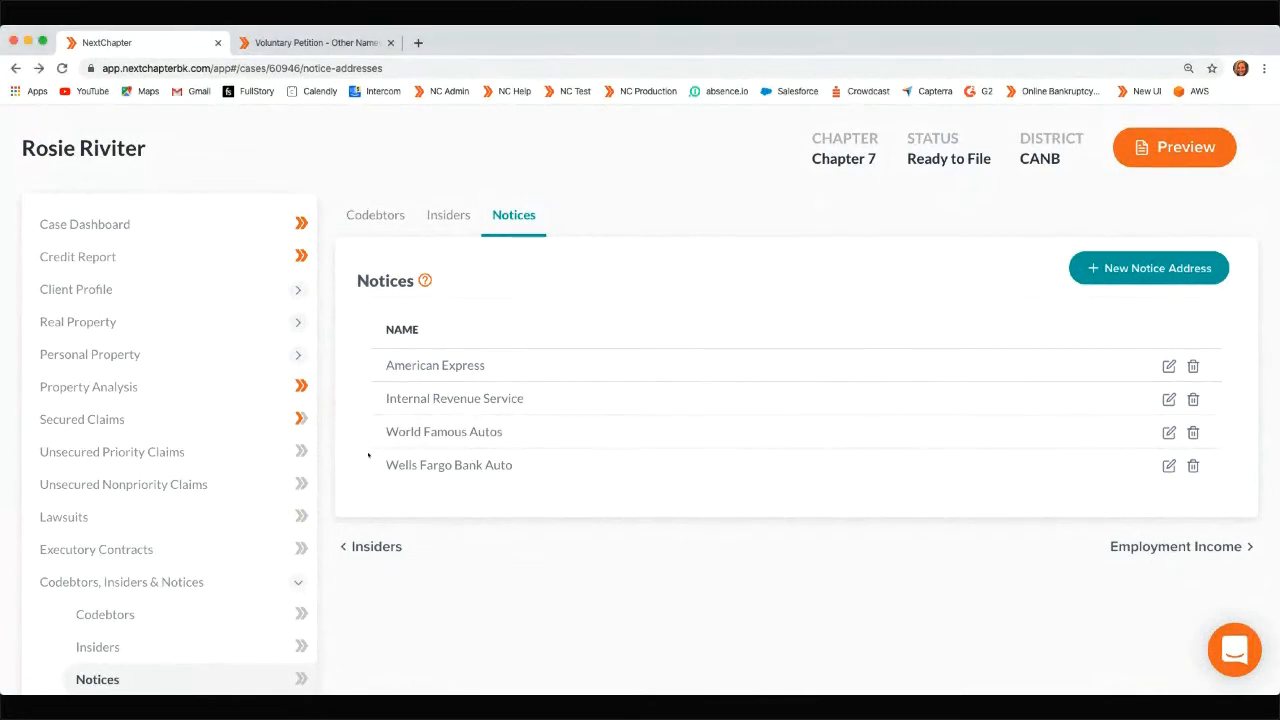
left_click(1168, 366)
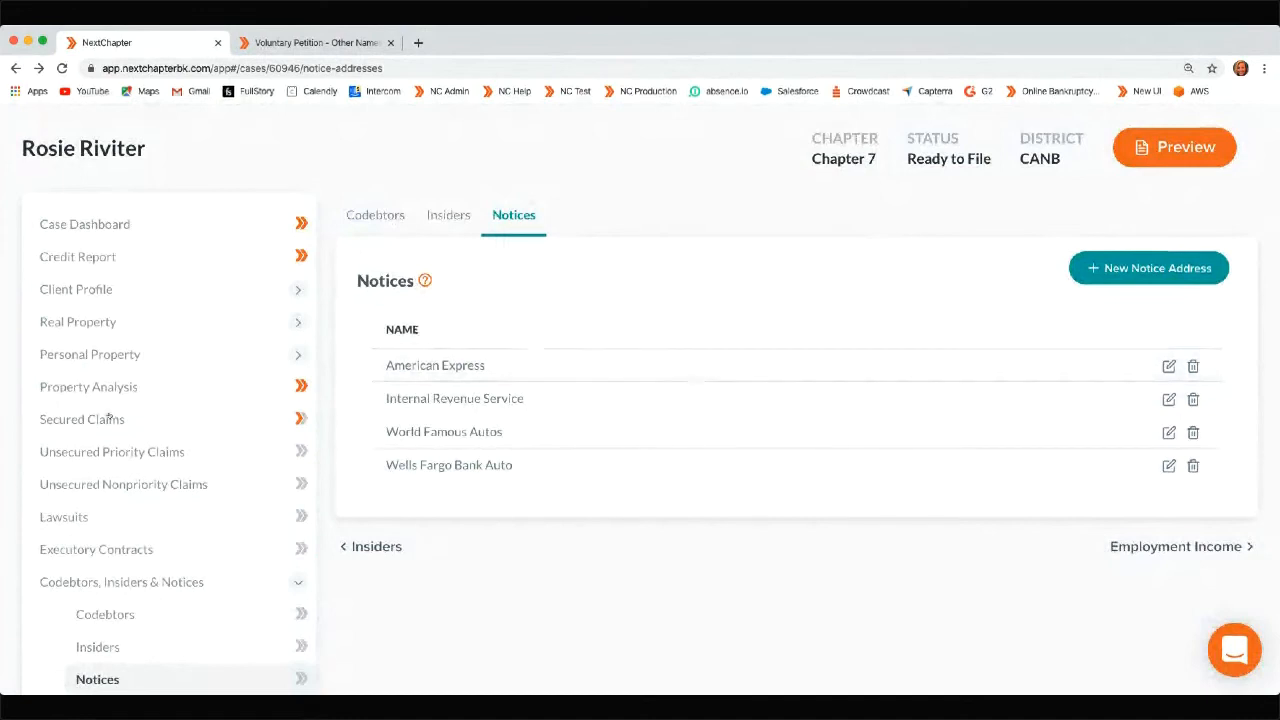
scroll(89, 614, "down", 1)
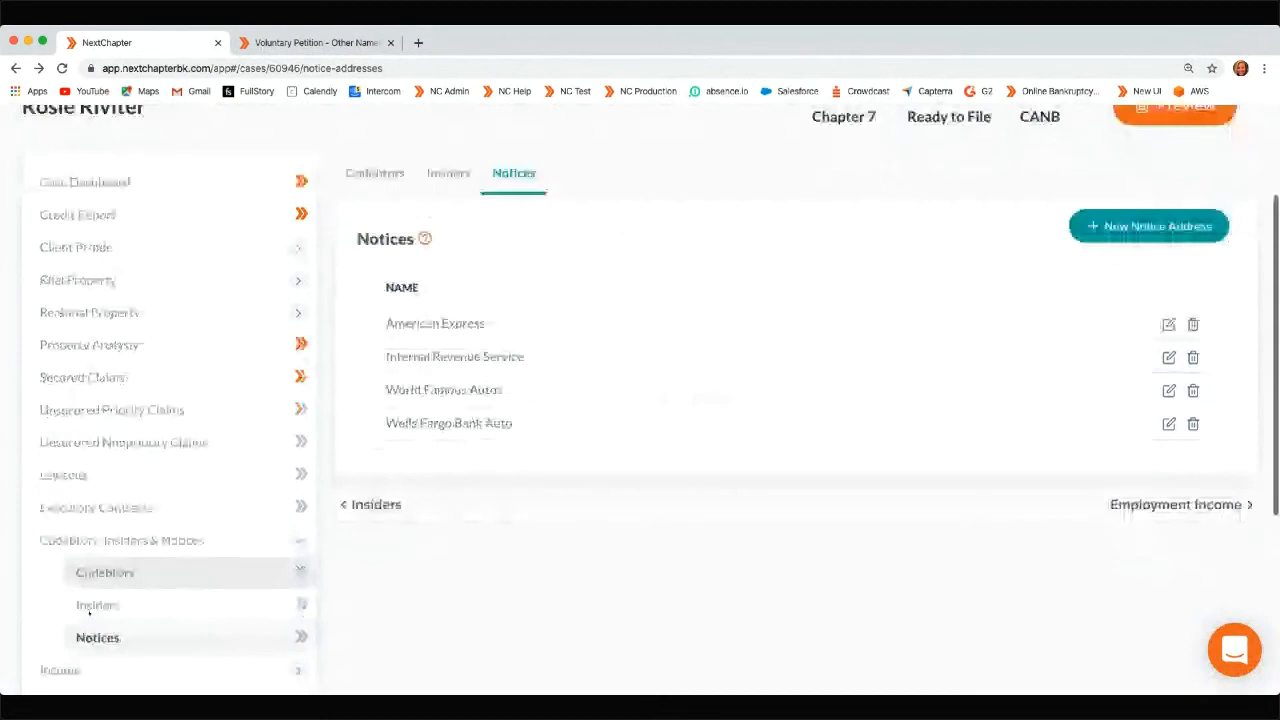
Go to Employment Income and edit the ABC Company (Just One Pay Advice) source, paid twice monthly
left_click(68, 670)
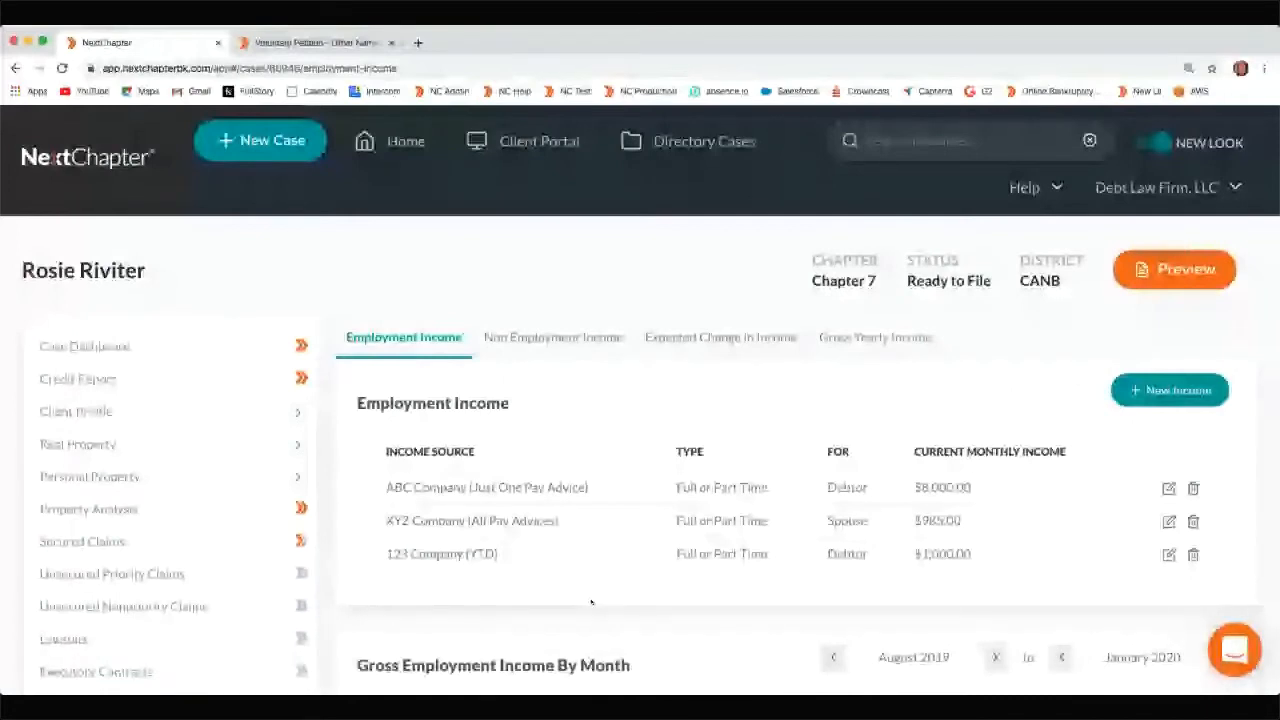
scroll(595, 560, "down", 2)
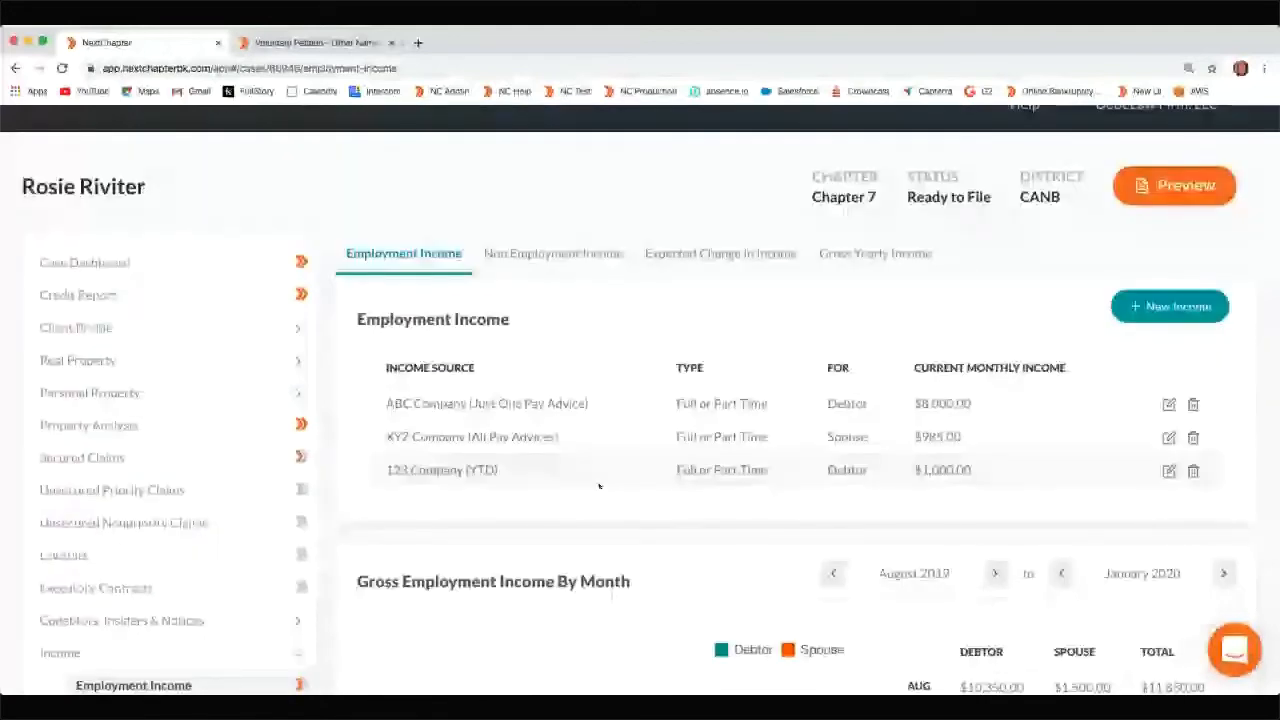
scroll(576, 467, "down", 1)
scroll(553, 448, "down", 1)
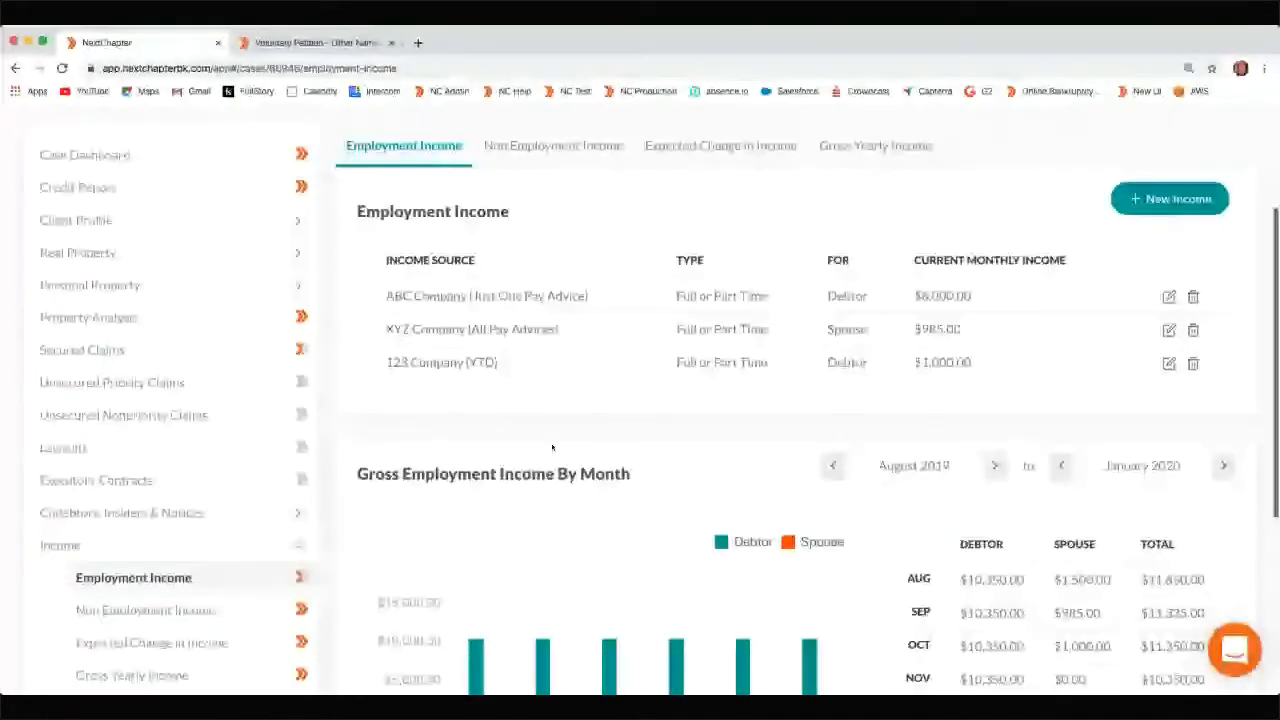
left_click(500, 300)
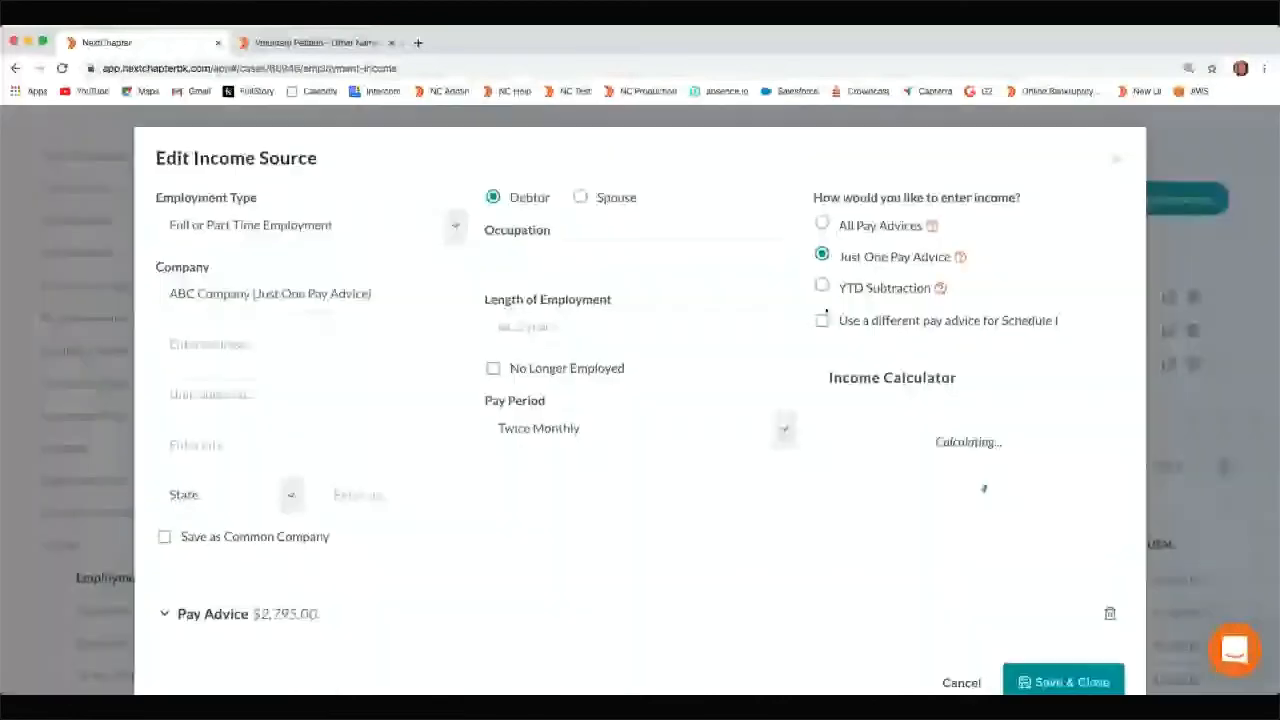
Review ABC Company's income calculation, then edit the spouse's XYZ Company (All Pay Advices) source
scroll(827, 315, "down", 1)
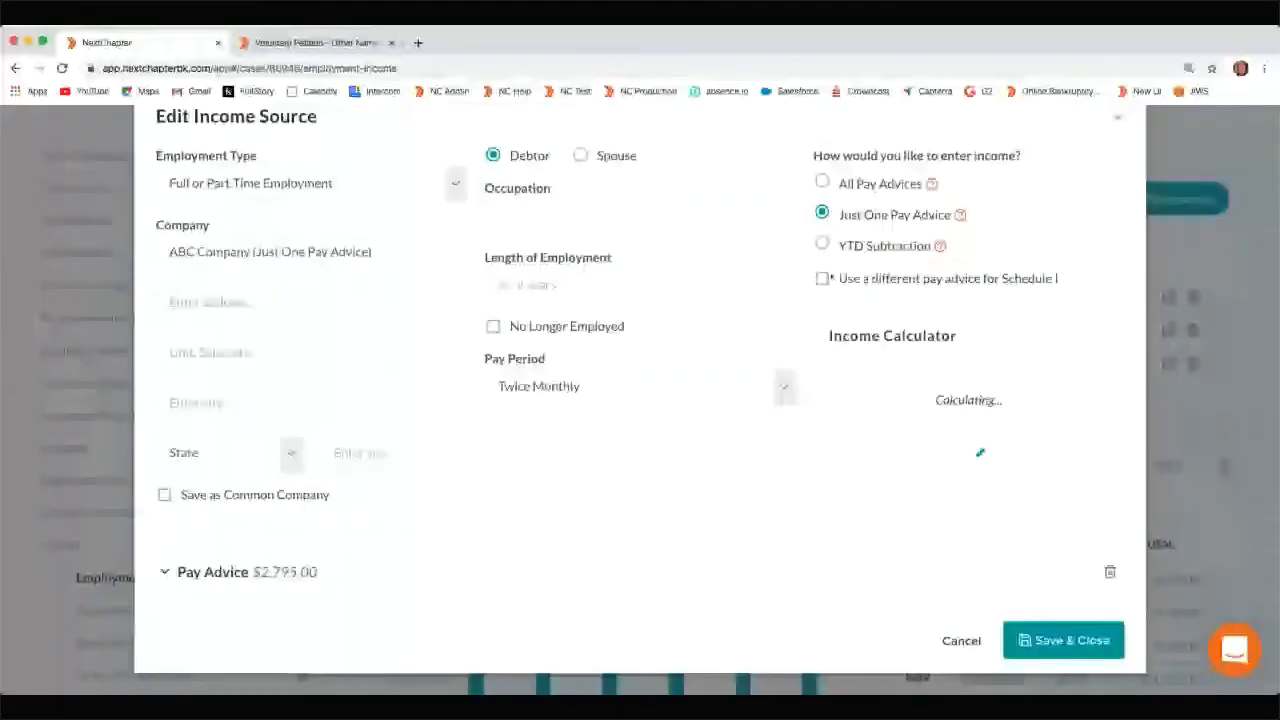
scroll(832, 278, "up", 1)
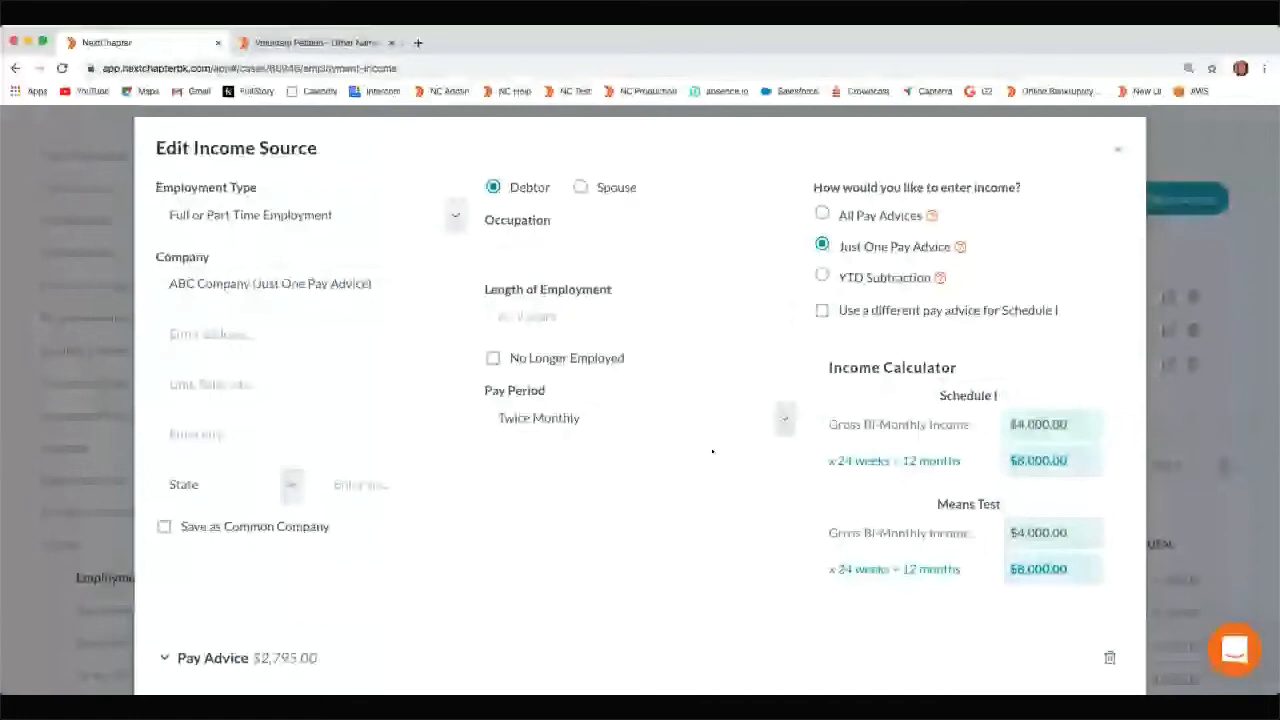
scroll(307, 572, "down", 3)
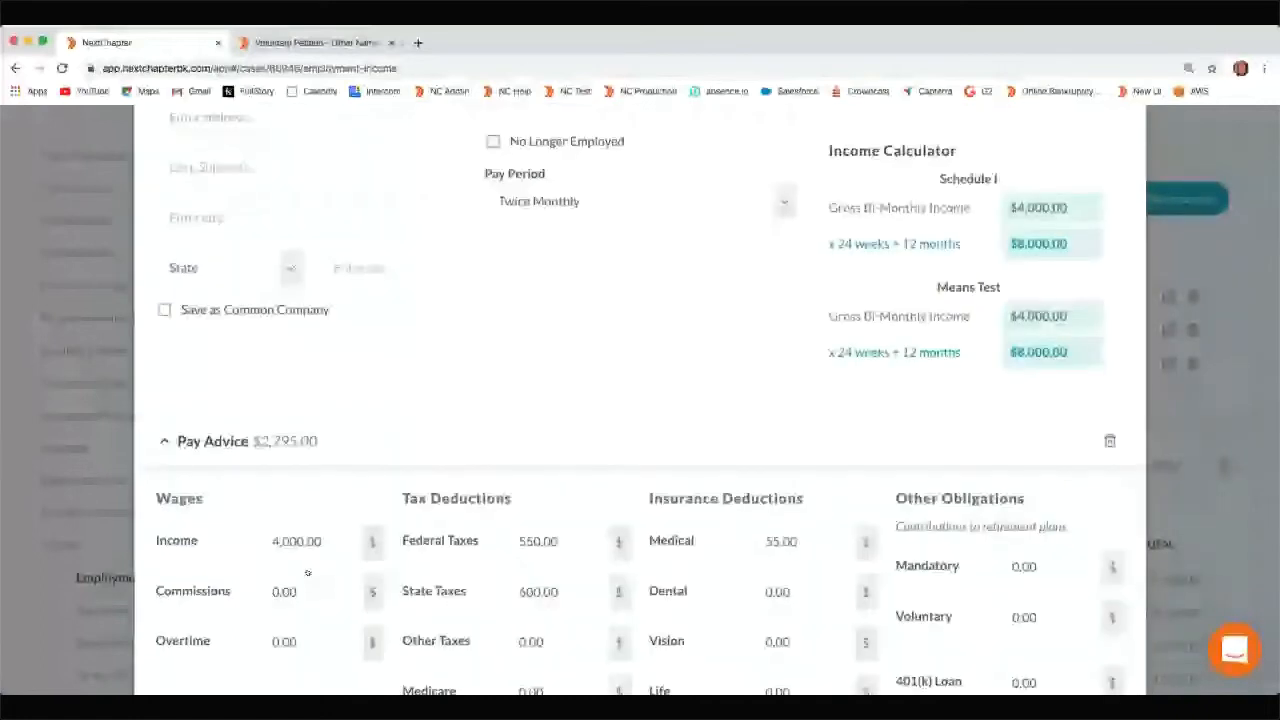
scroll(918, 312, "up", 1)
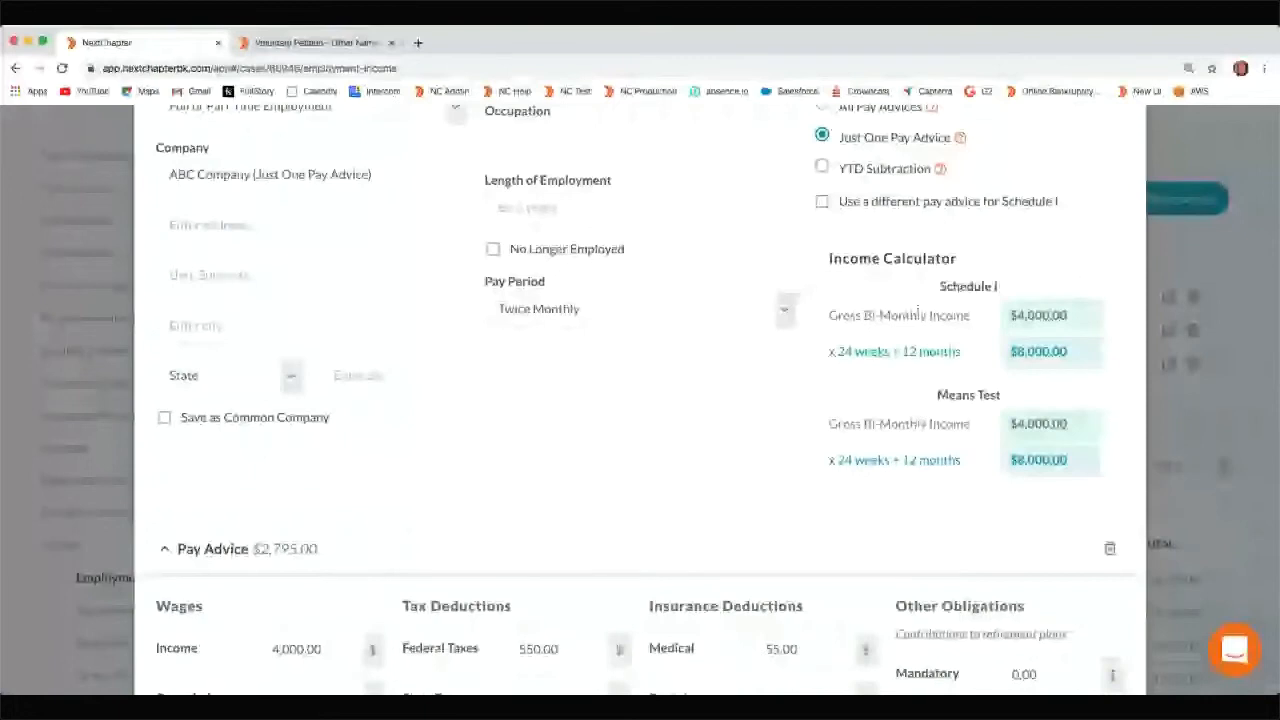
scroll(918, 312, "up", 1)
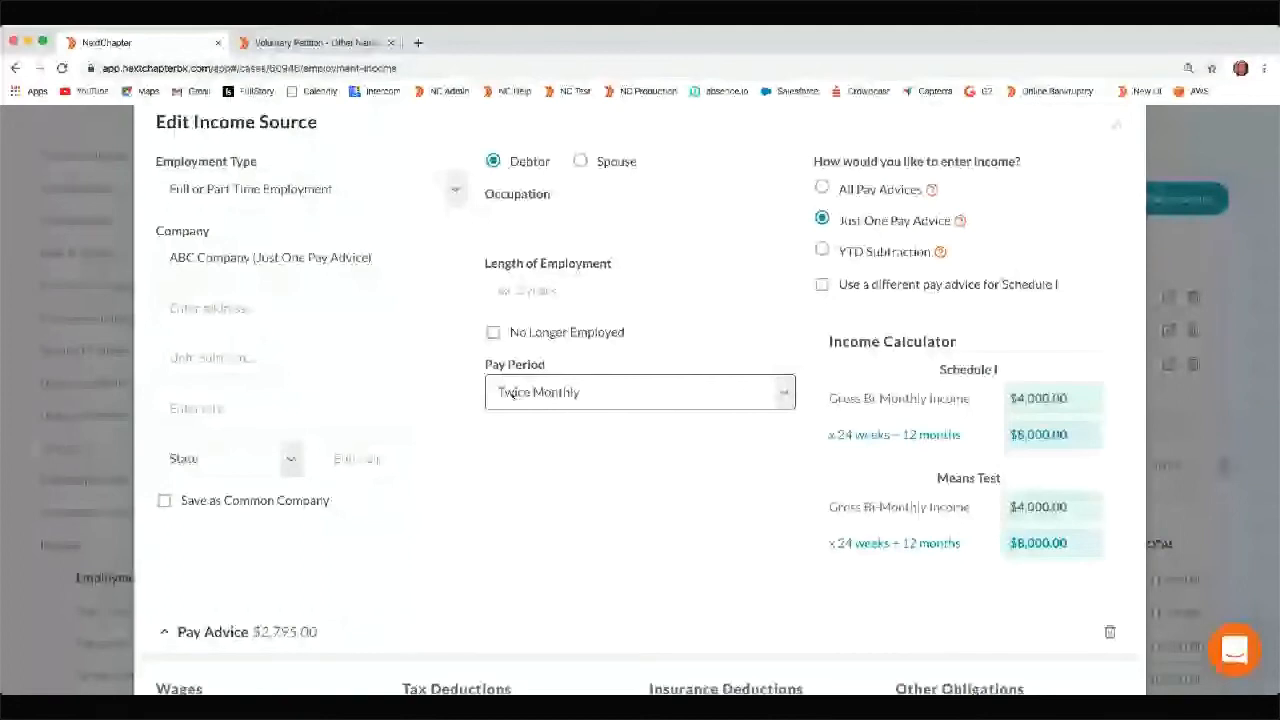
scroll(512, 393, "down", 1)
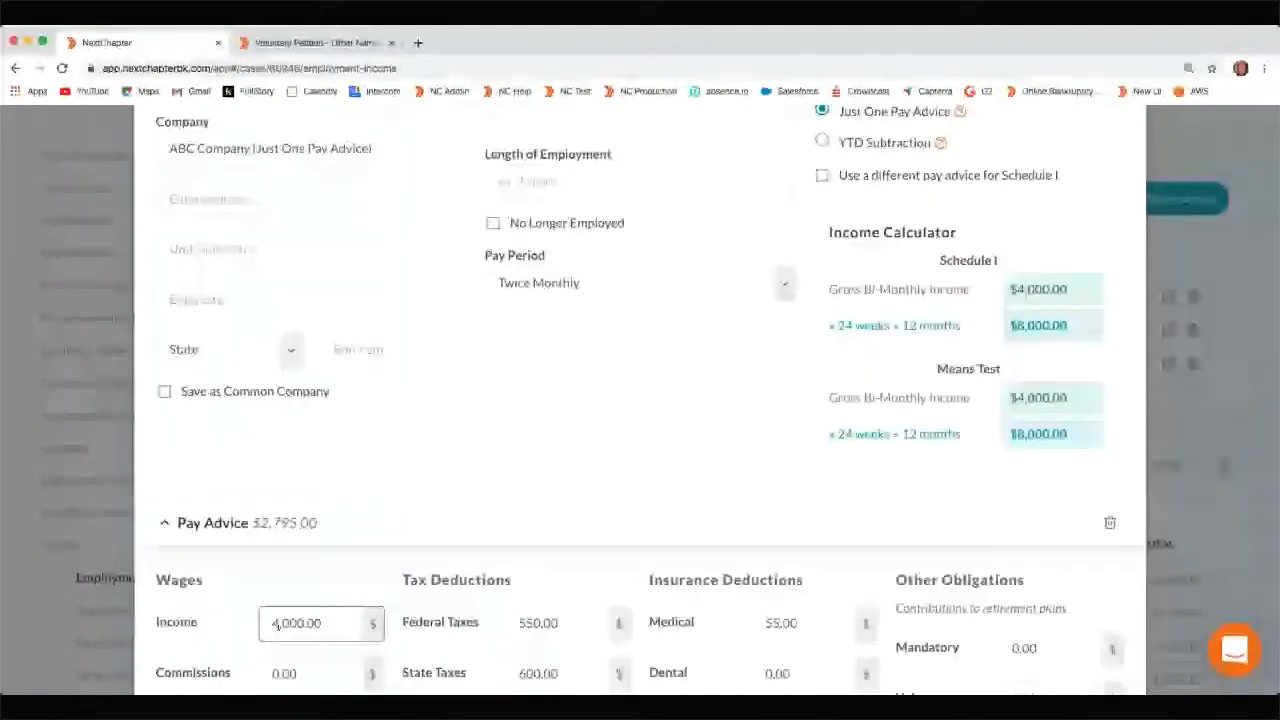
scroll(945, 345, "up", 1)
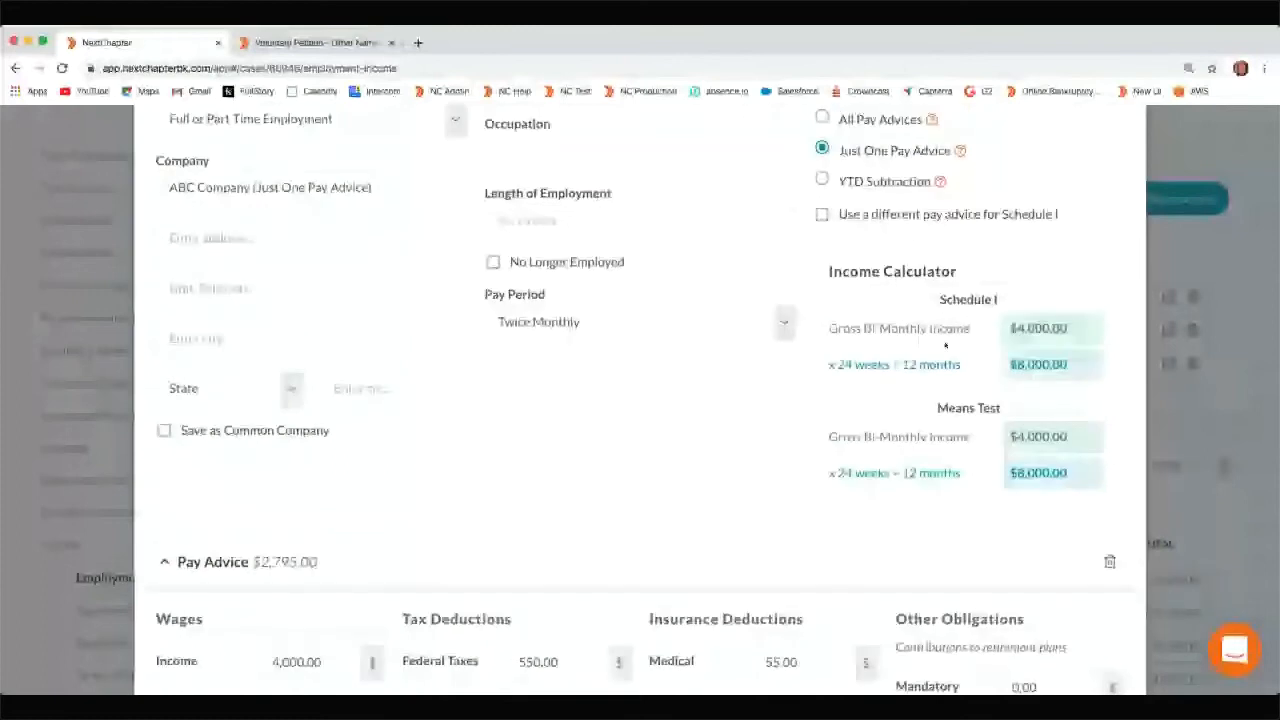
scroll(531, 507, "up", 1)
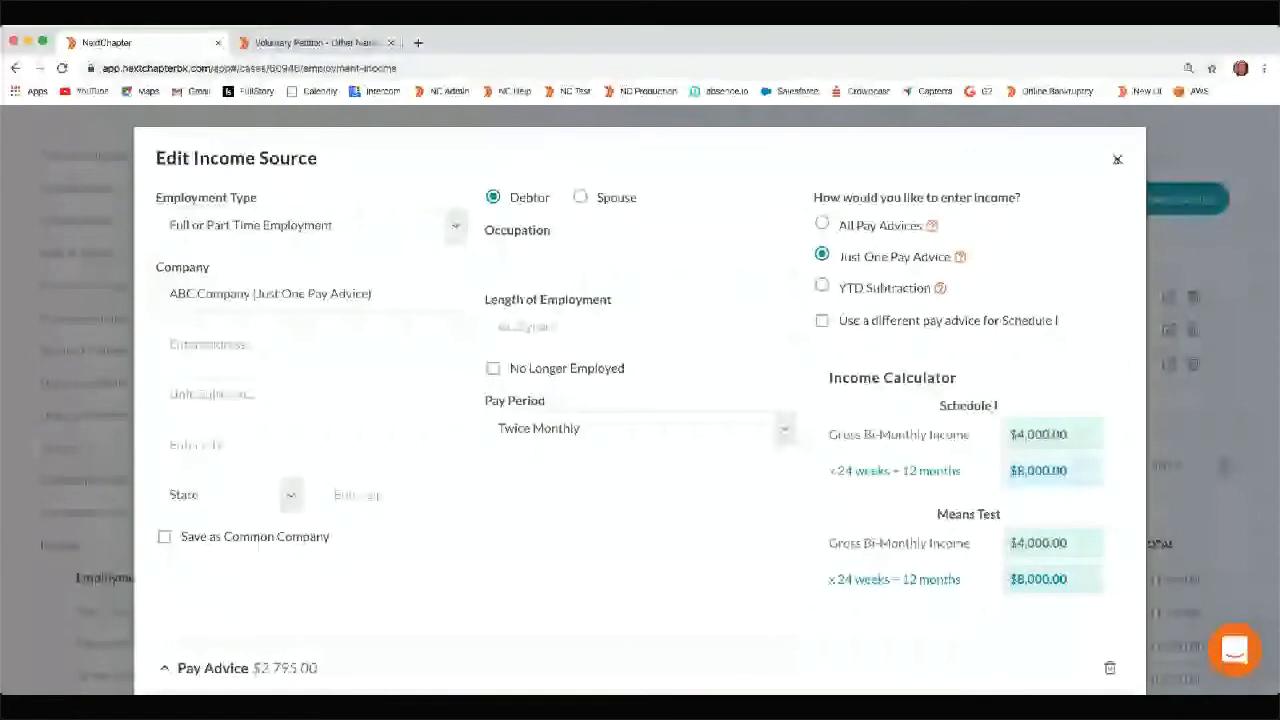
left_click(1117, 159)
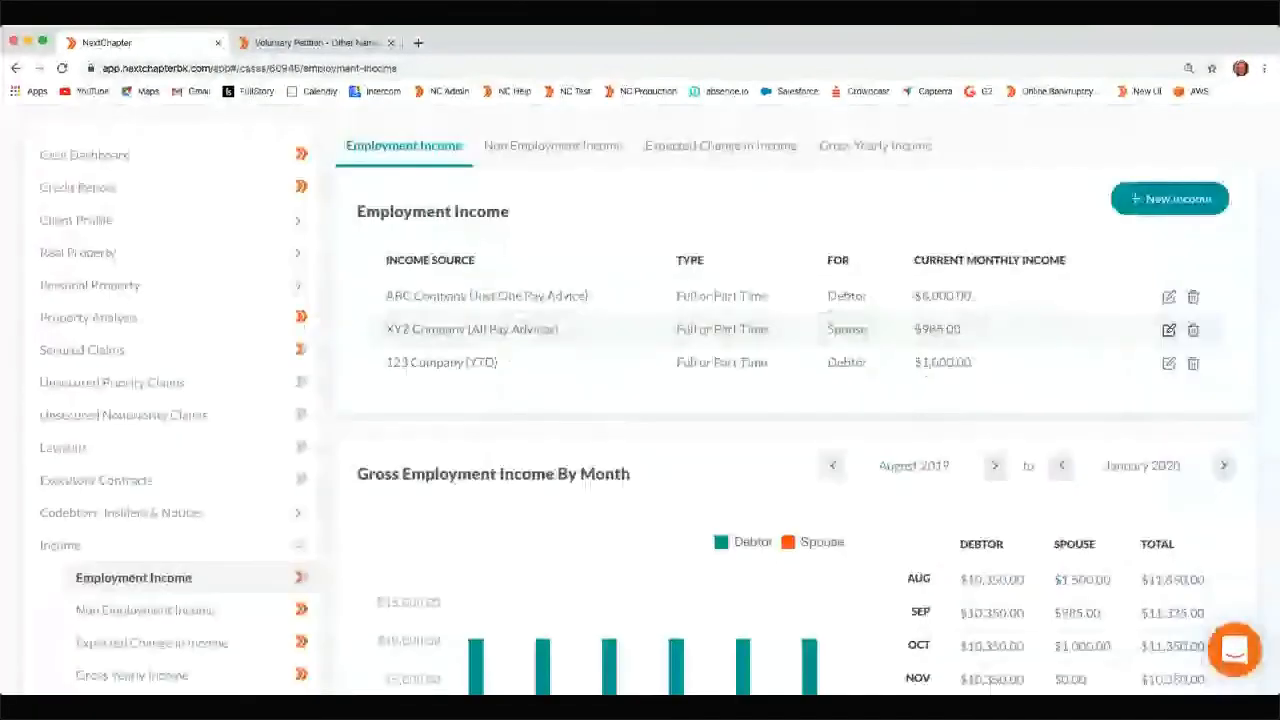
left_click(1168, 329)
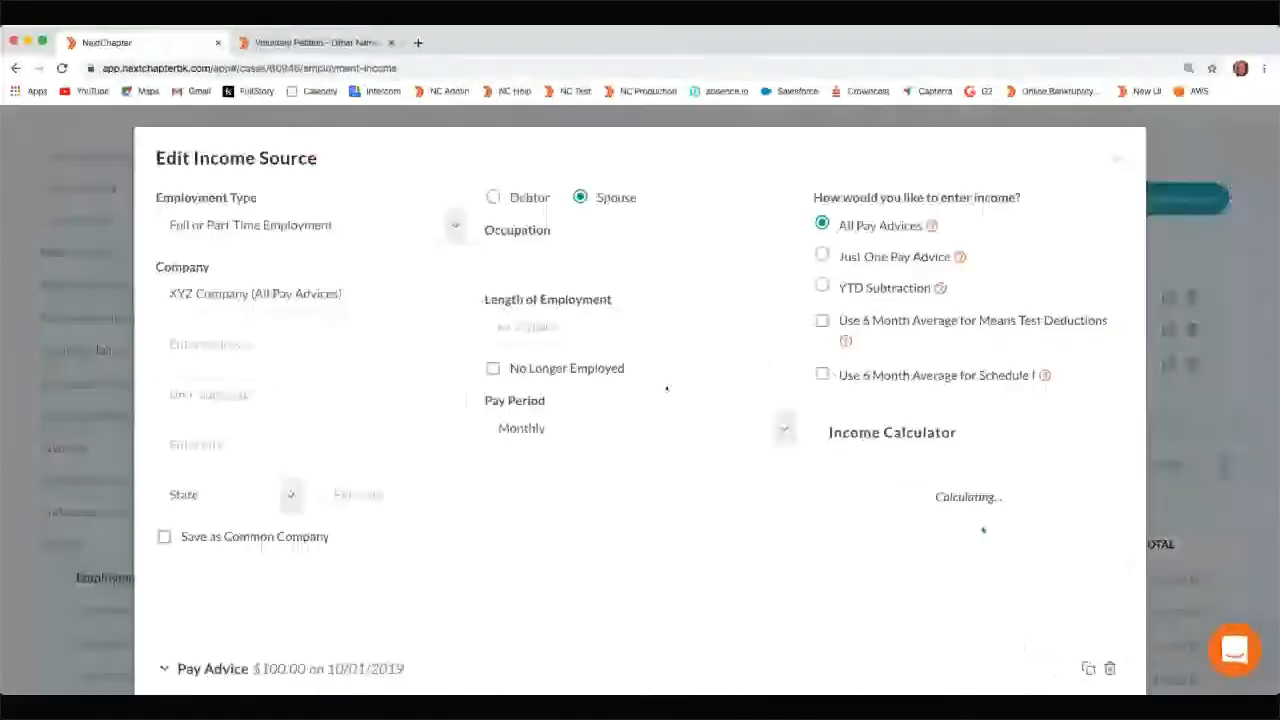
Scroll through the XYZ Company Edit Income Source modal to review its pay advices
scroll(553, 523, "down", 1)
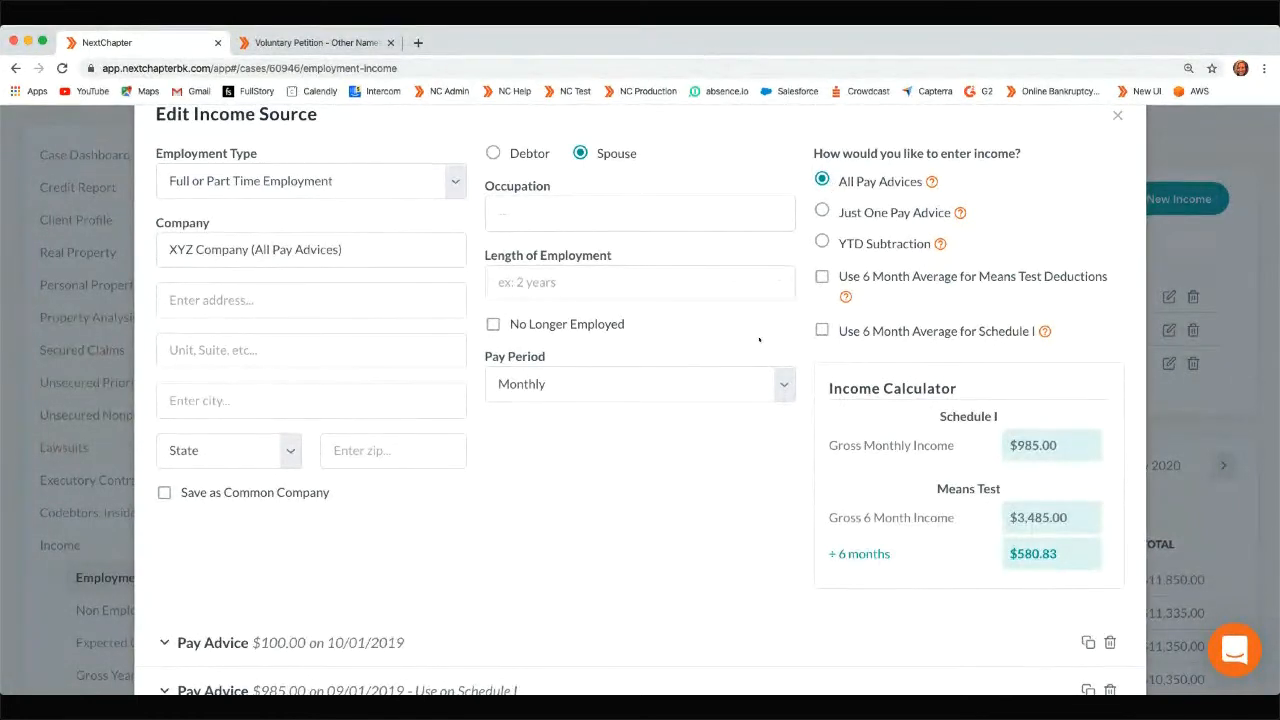
scroll(632, 437, "down", 1)
scroll(632, 437, "down", 2)
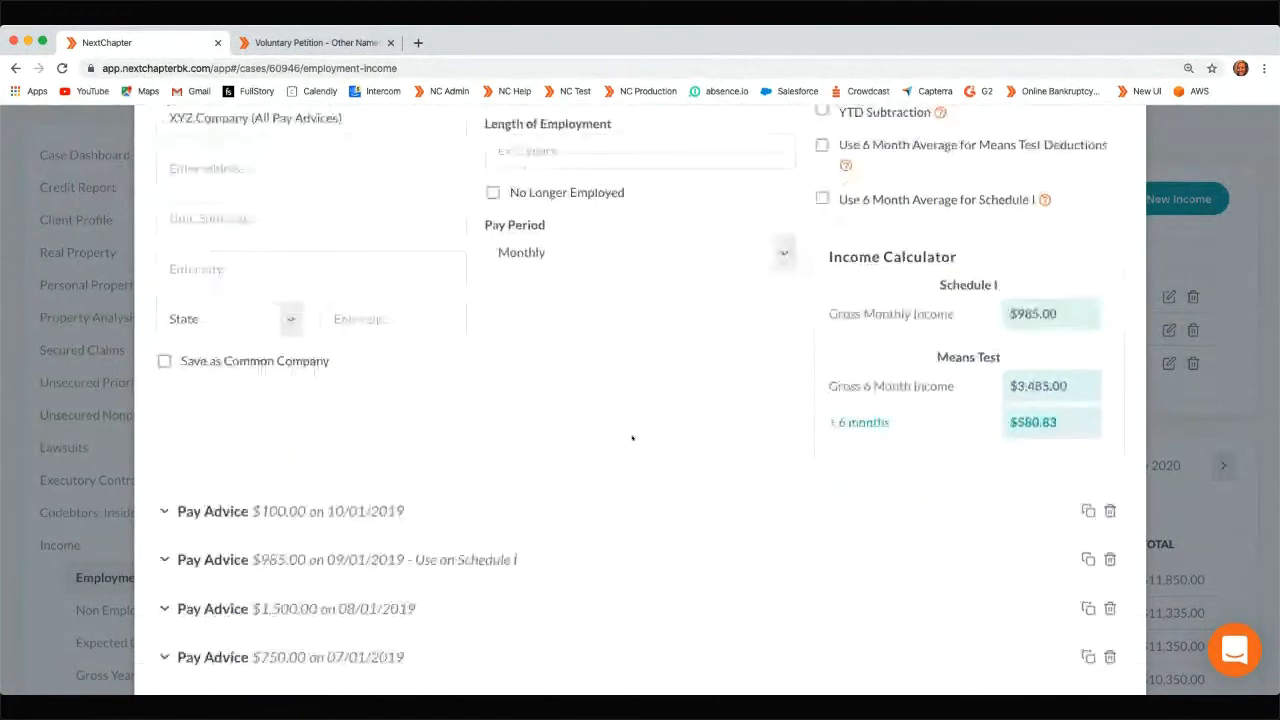
scroll(586, 360, "up", 1)
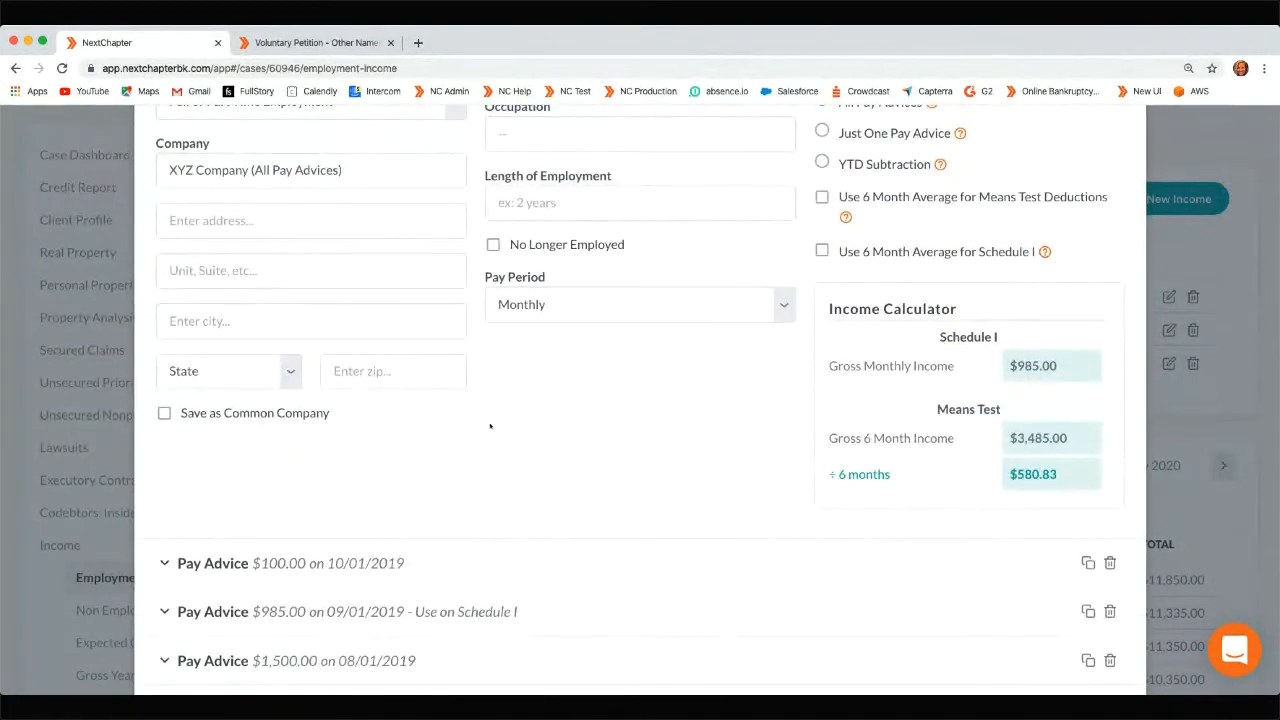
scroll(491, 425, "down", 1)
scroll(236, 541, "down", 1)
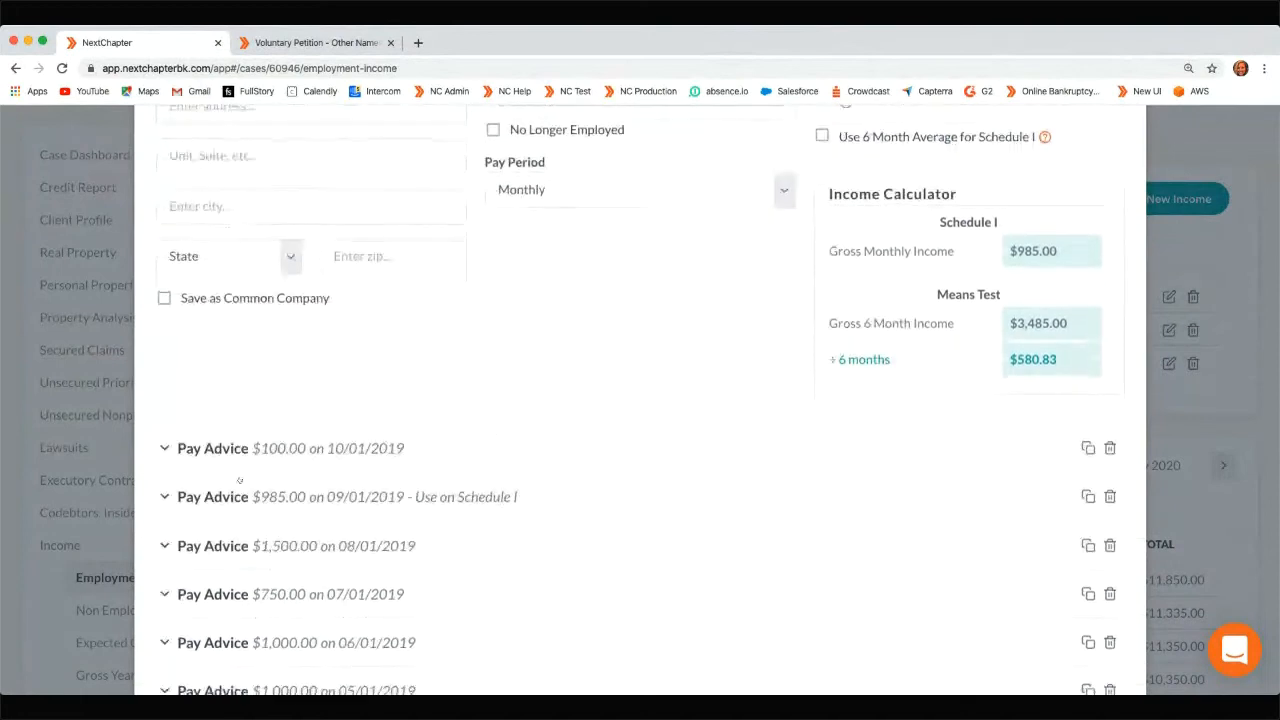
scroll(240, 462, "down", 1)
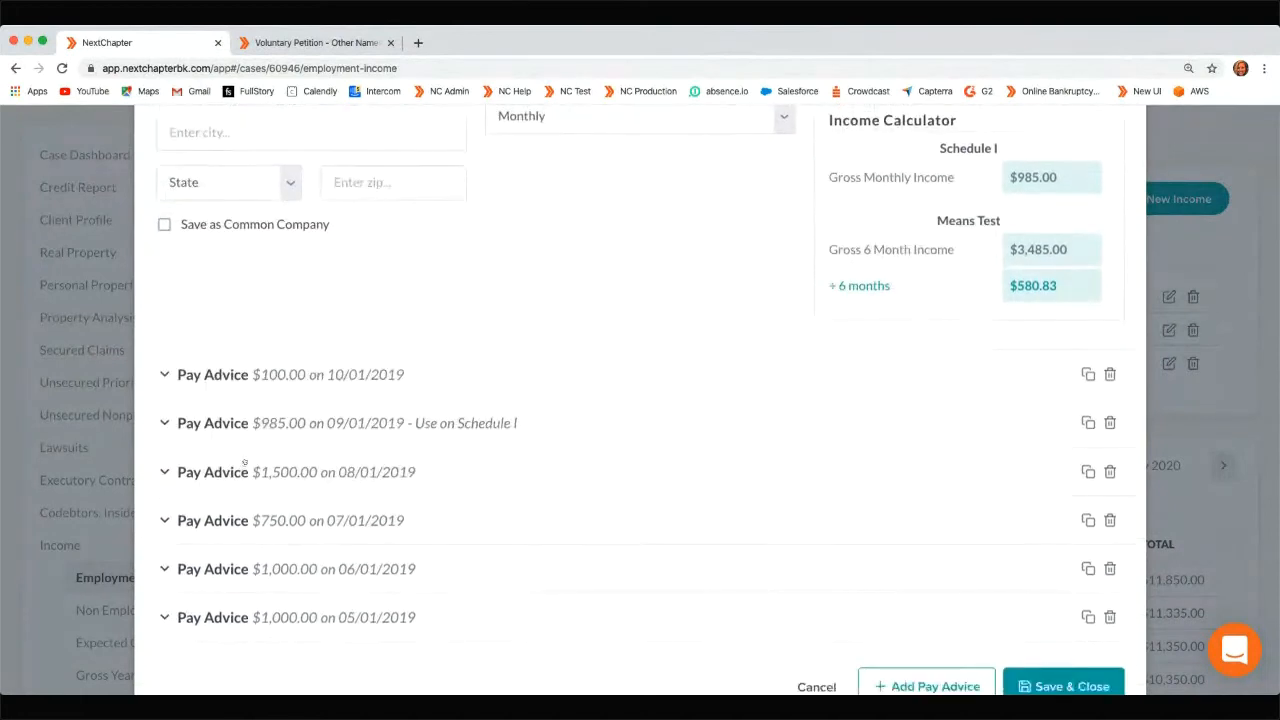
scroll(369, 476, "up", 2)
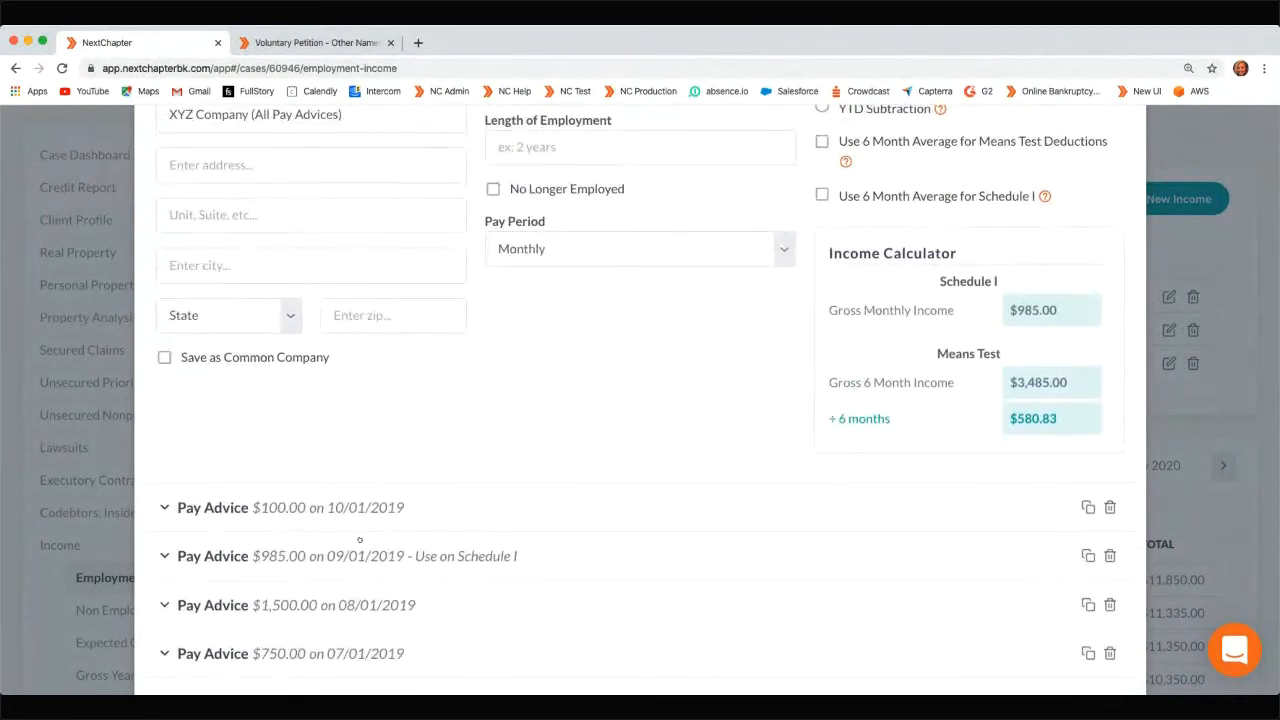
scroll(370, 478, "down", 1)
scroll(334, 503, "down", 1)
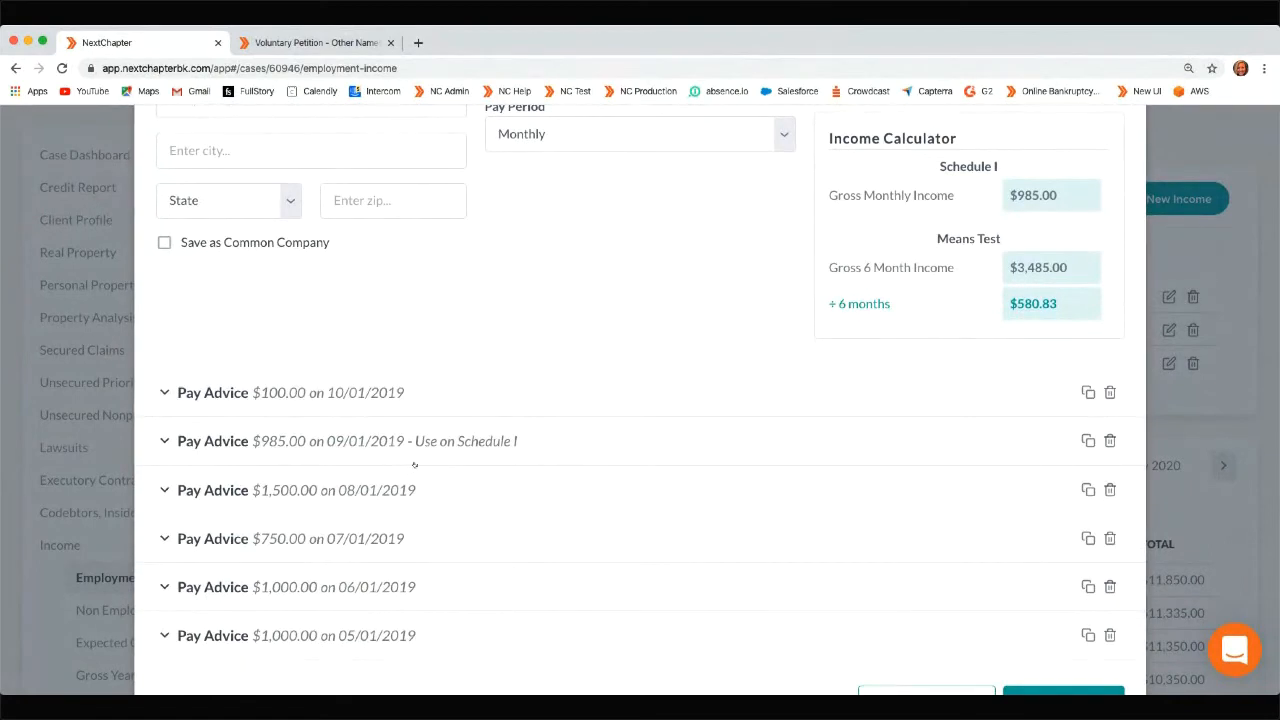
scroll(414, 465, "up", 2)
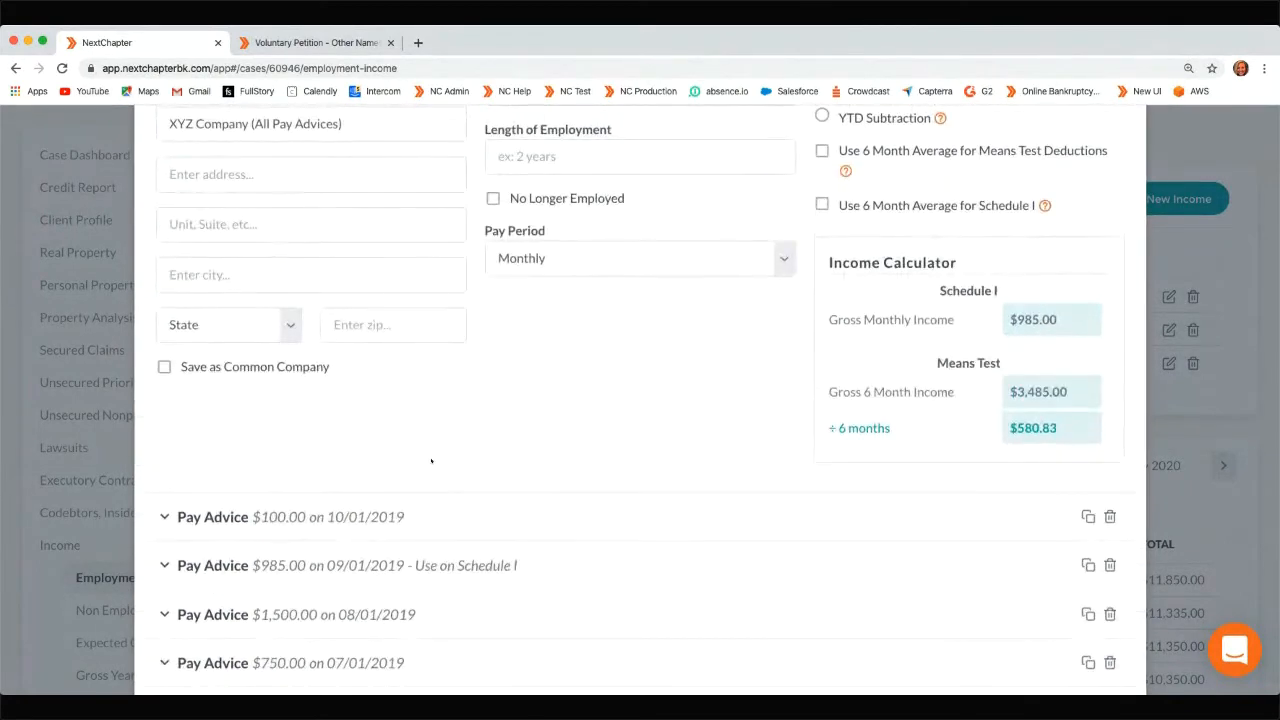
scroll(385, 515, "down", 3)
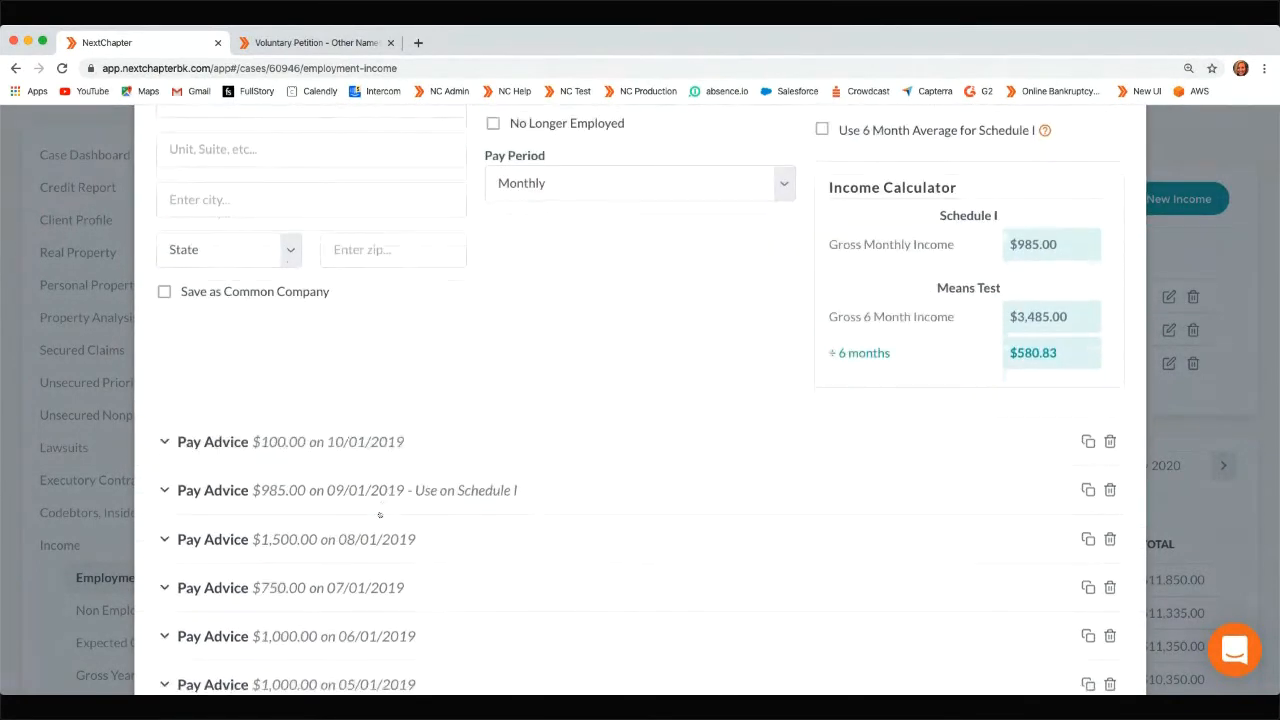
Expand and collapse the $985.00 pay advice from 09/01/2019, then close the XYZ Company editor
left_click(338, 450)
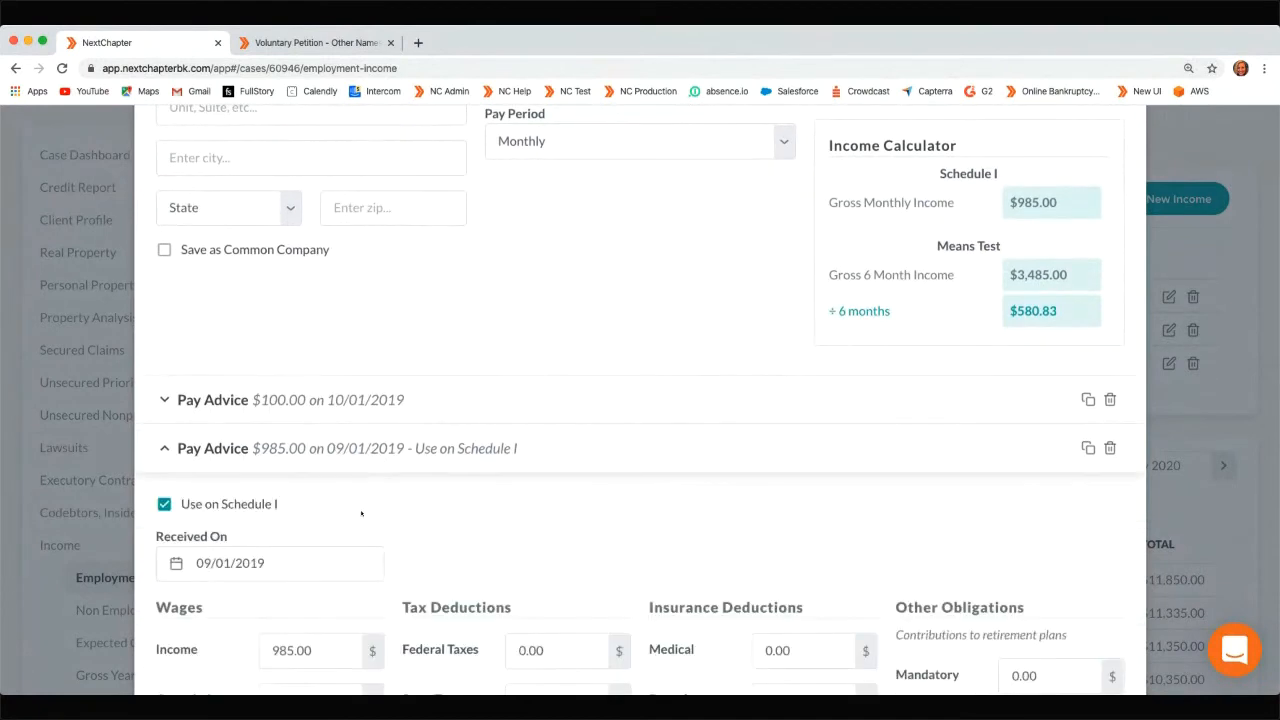
scroll(363, 525, "down", 3)
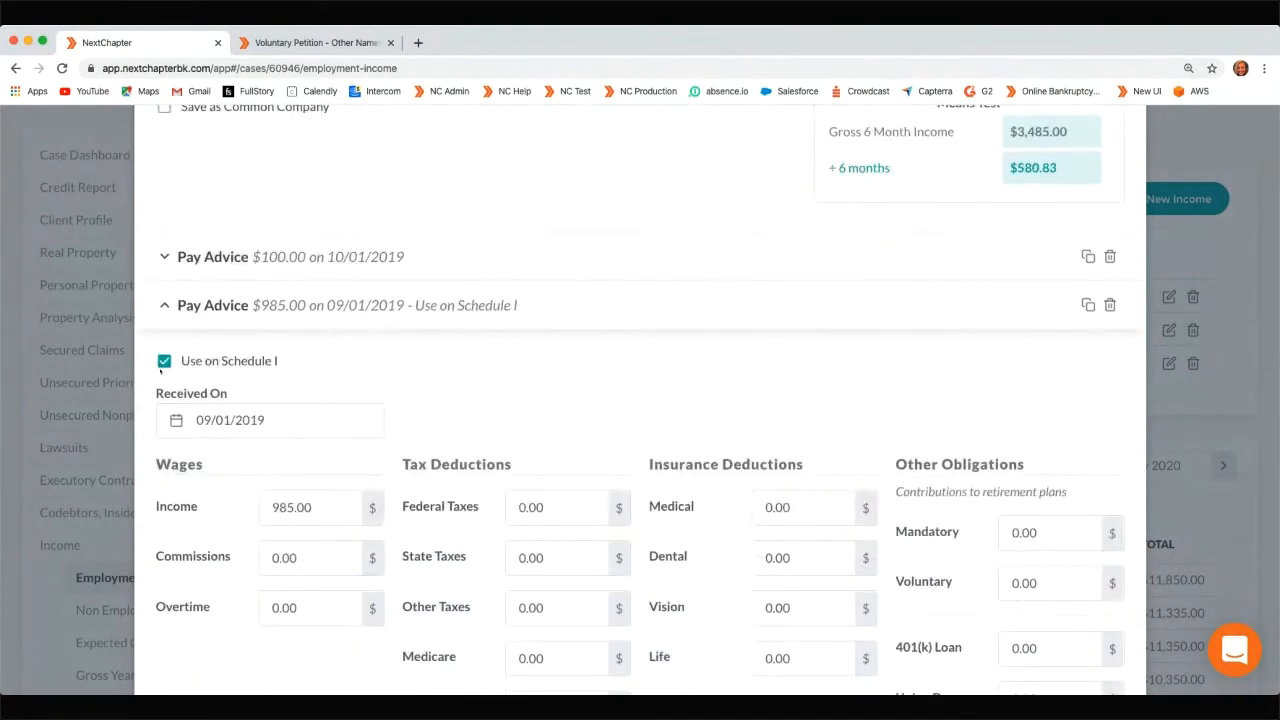
left_click(222, 308)
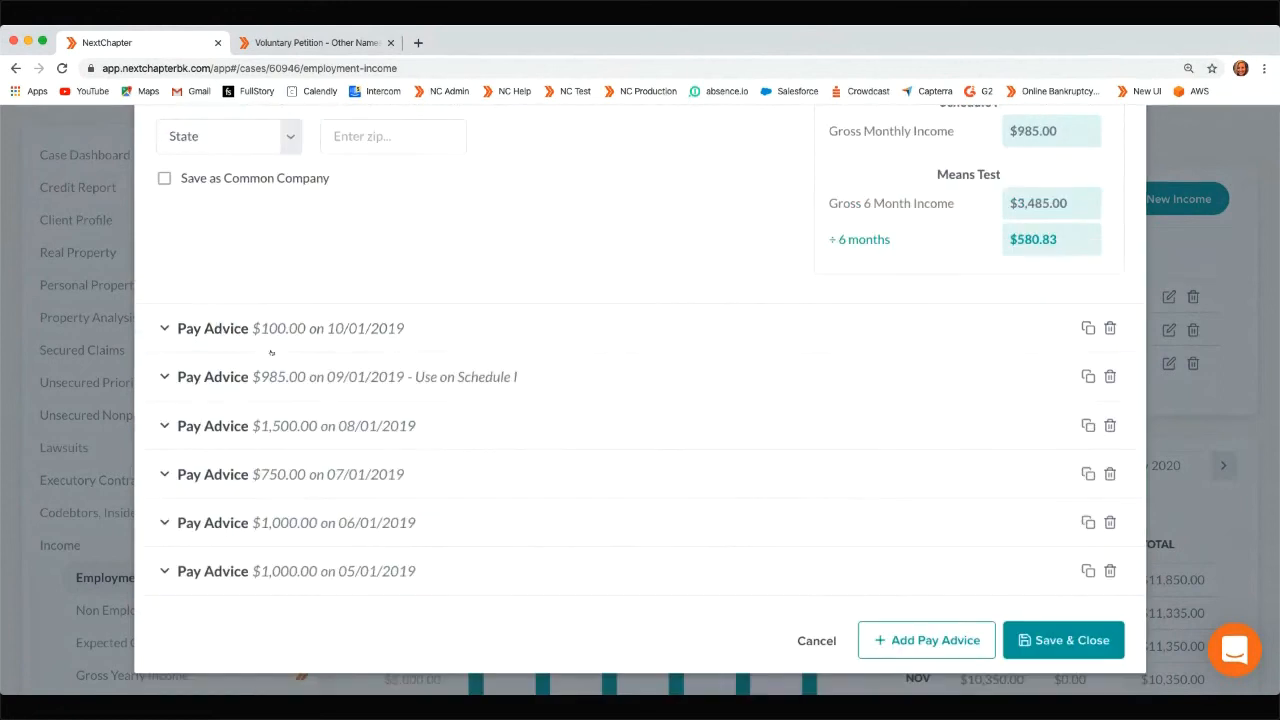
scroll(487, 445, "up", 5)
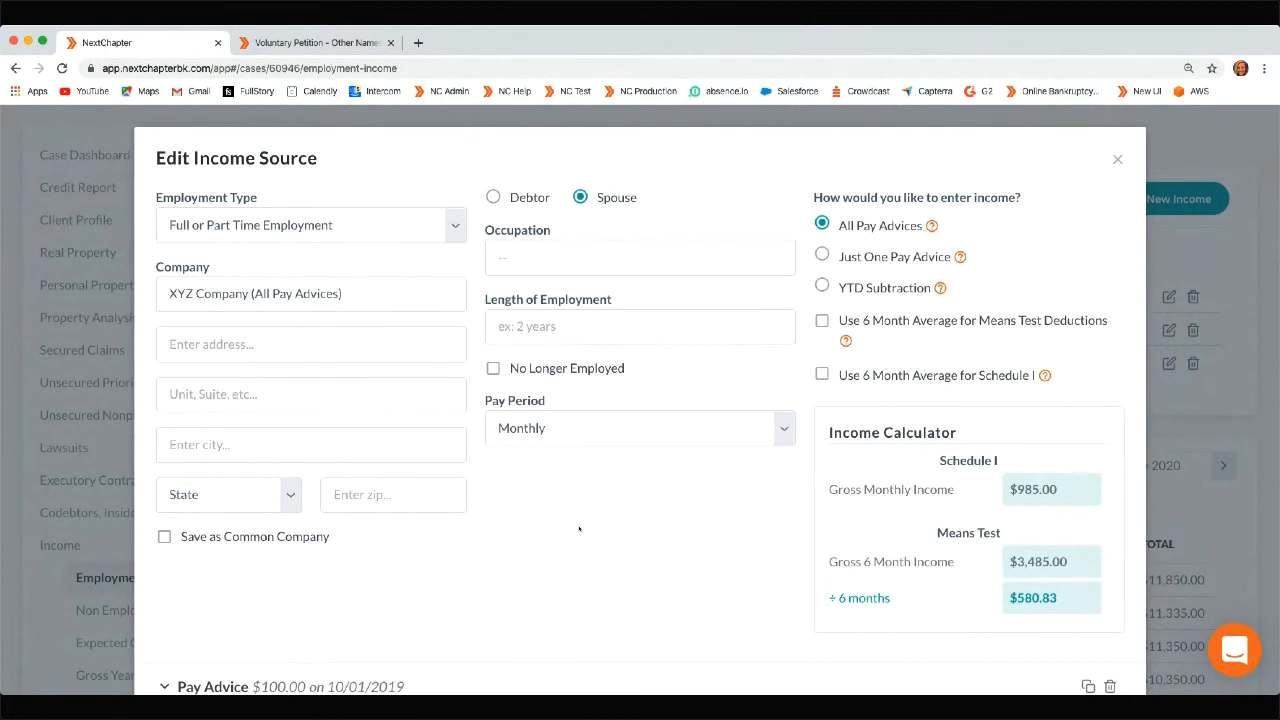
scroll(517, 509, "down", 3)
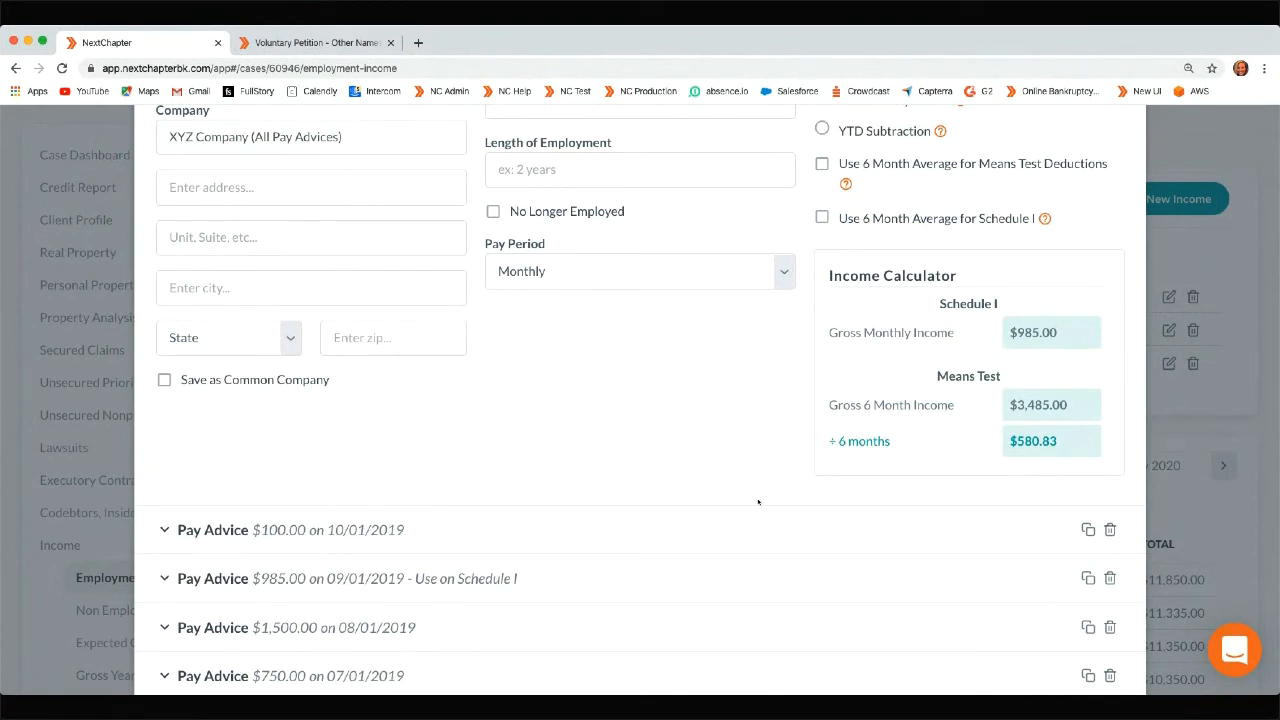
scroll(896, 296, "up", 1)
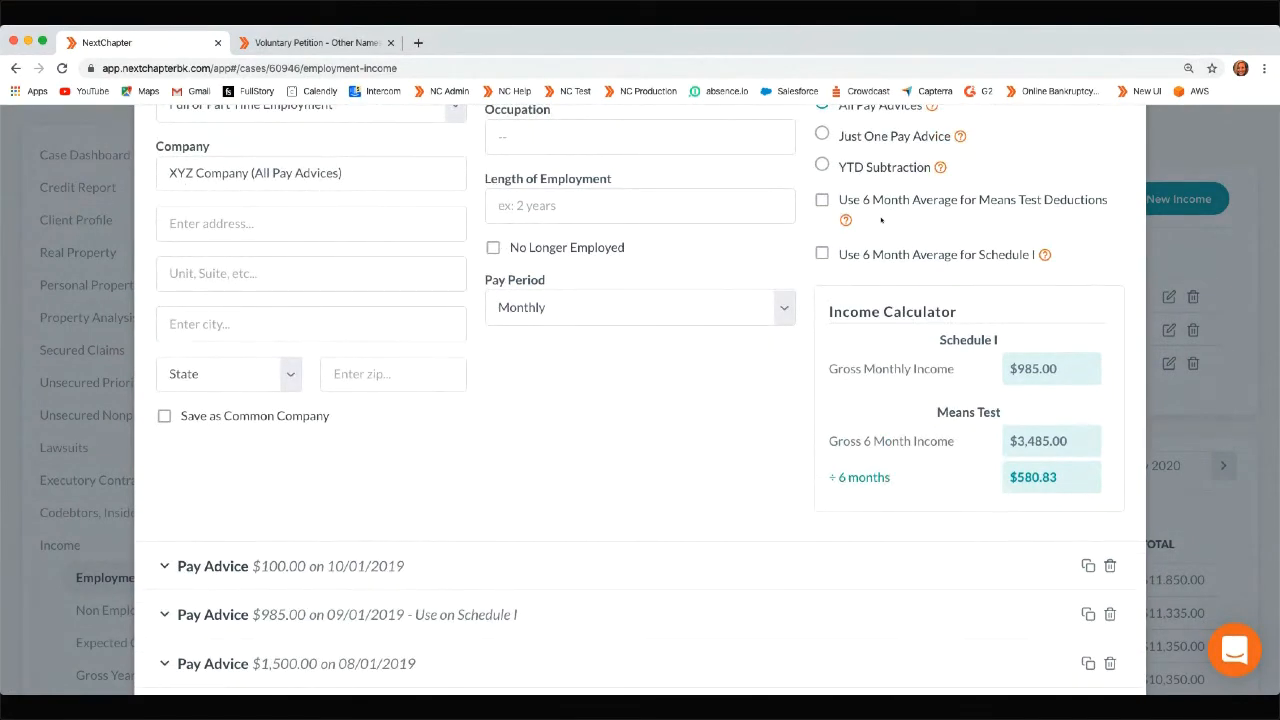
scroll(881, 222, "up", 3)
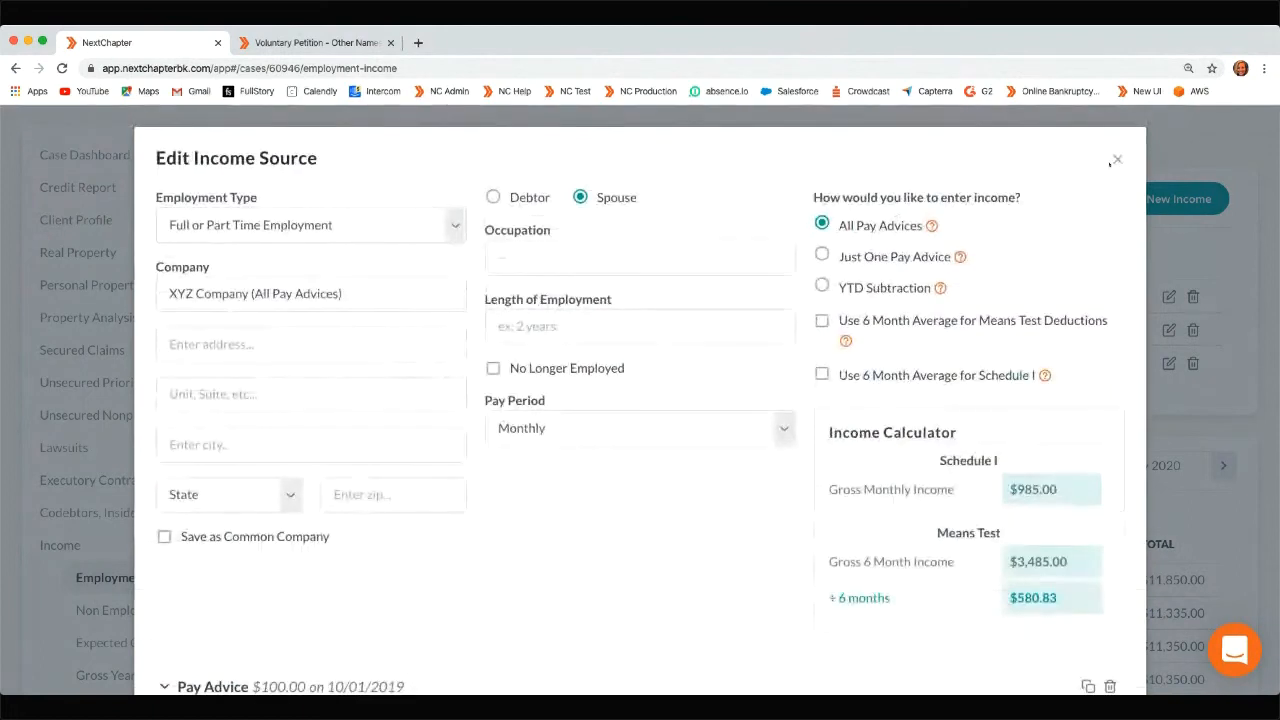
left_click(1117, 160)
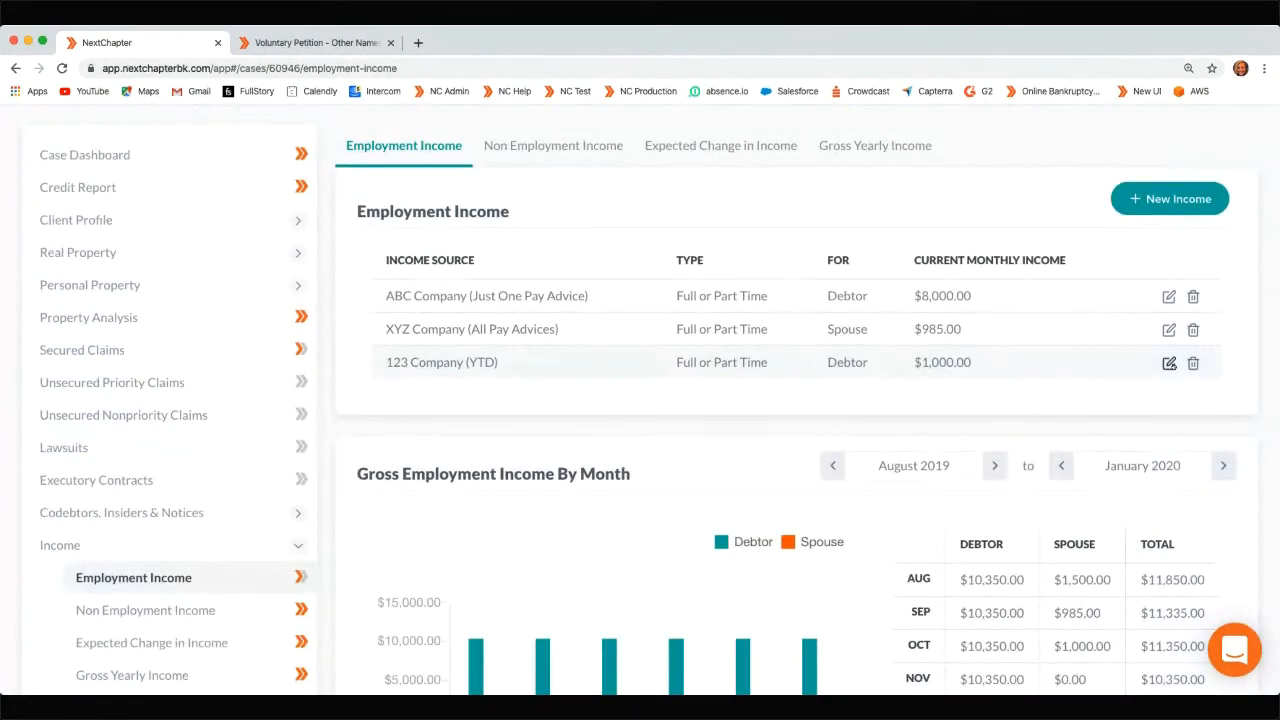
left_click(1169, 363)
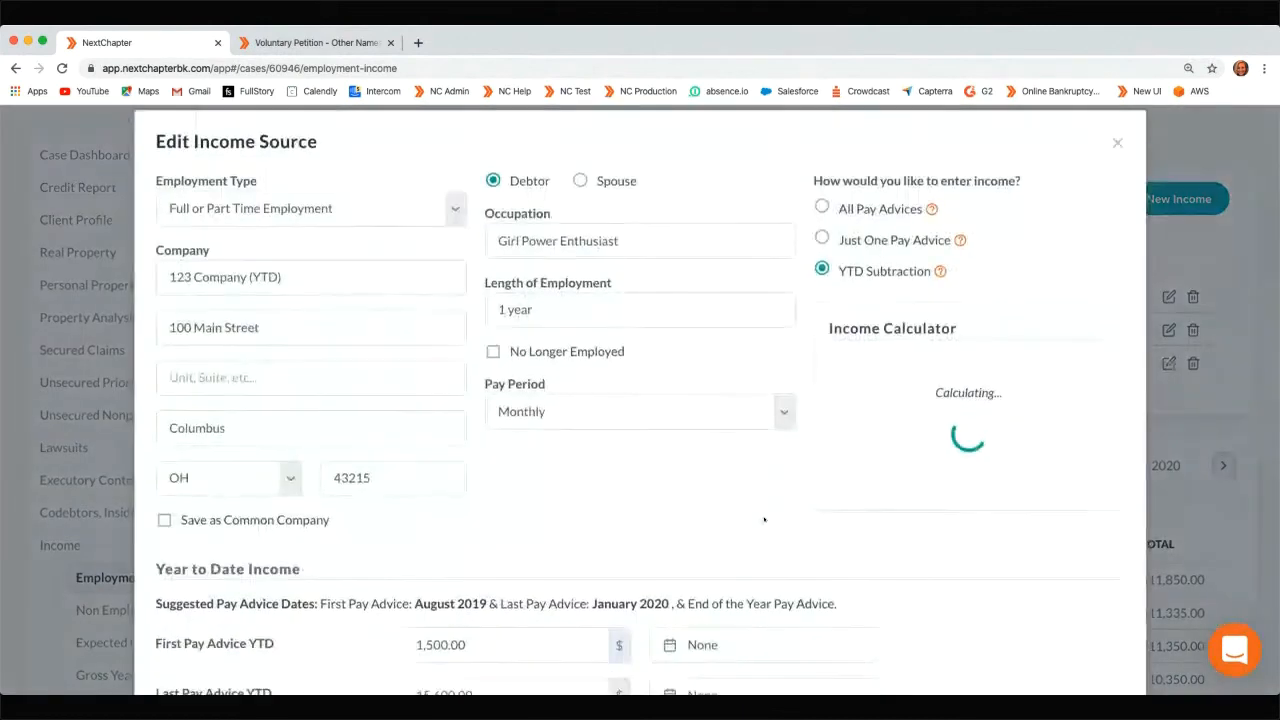
scroll(764, 519, "down", 1)
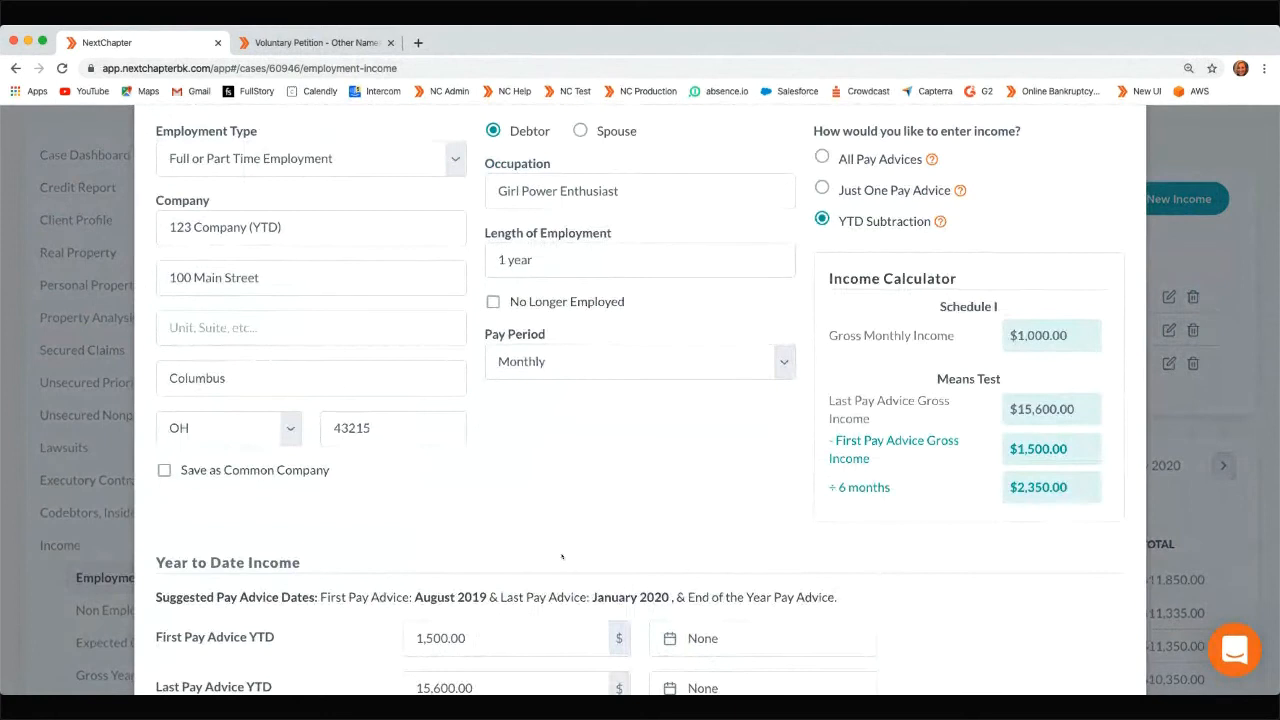
scroll(562, 557, "down", 2)
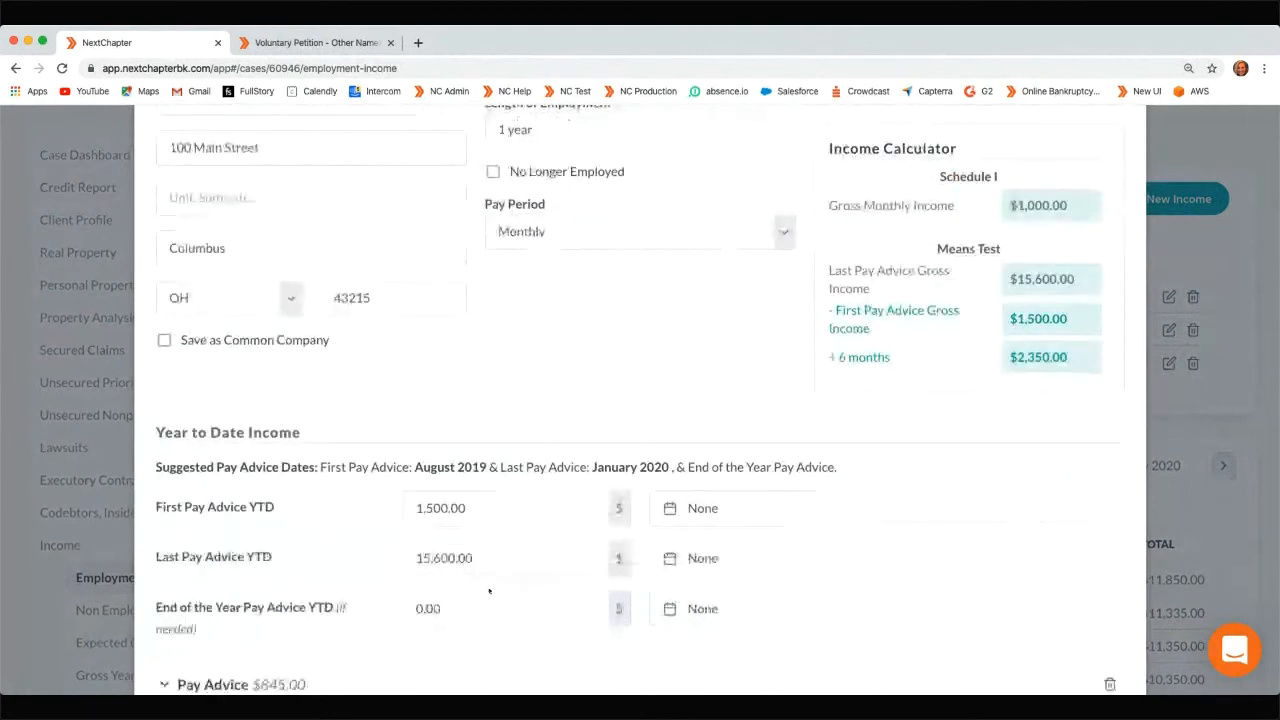
scroll(489, 590, "down", 1)
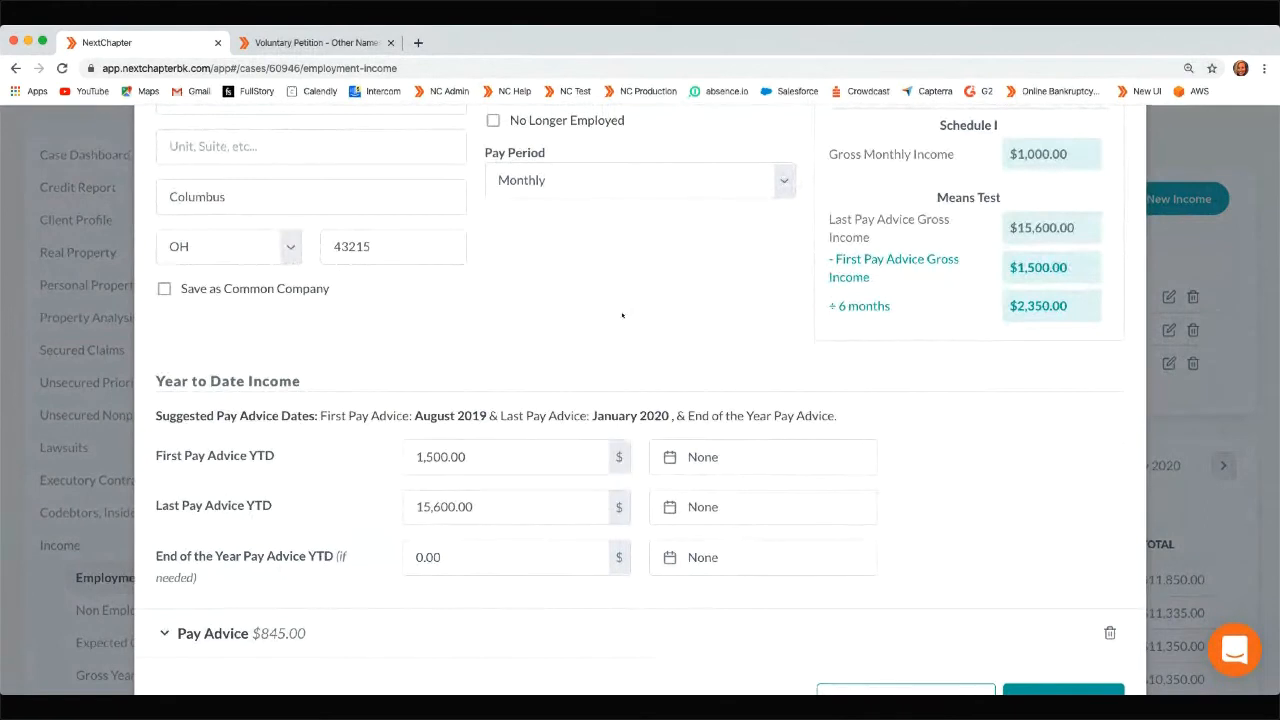
scroll(621, 315, "up", 2)
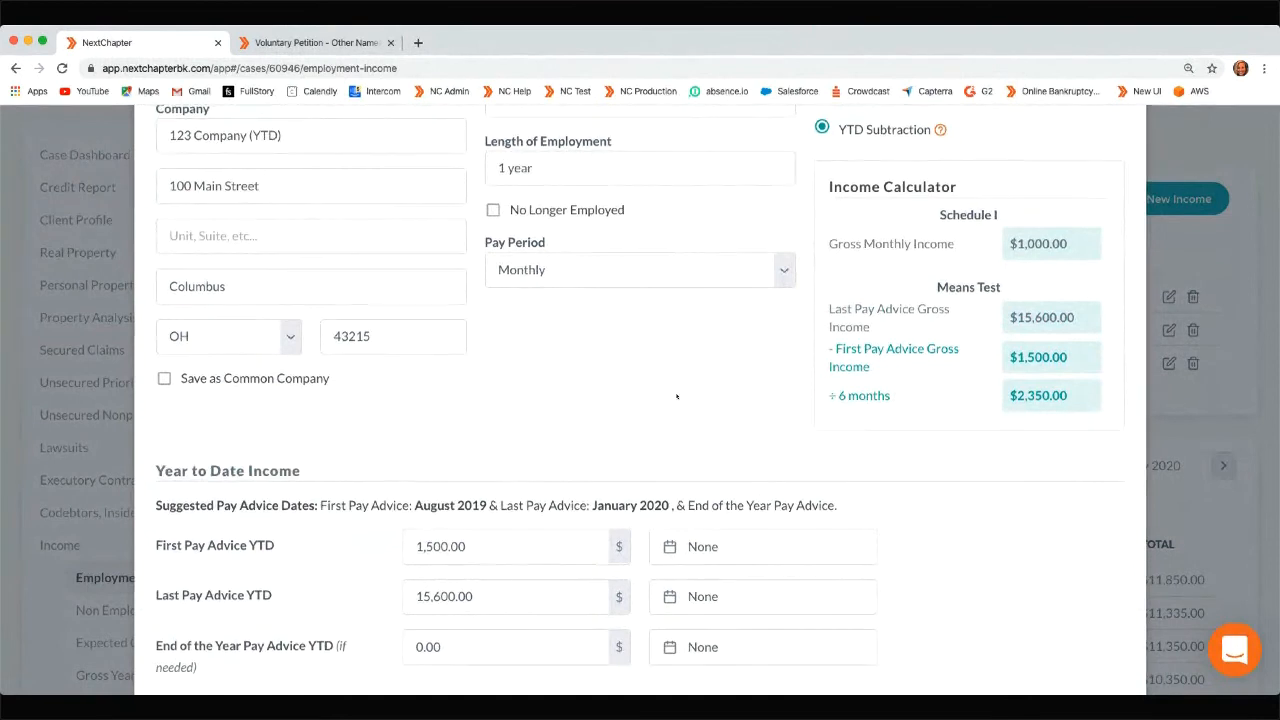
scroll(676, 397, "up", 1)
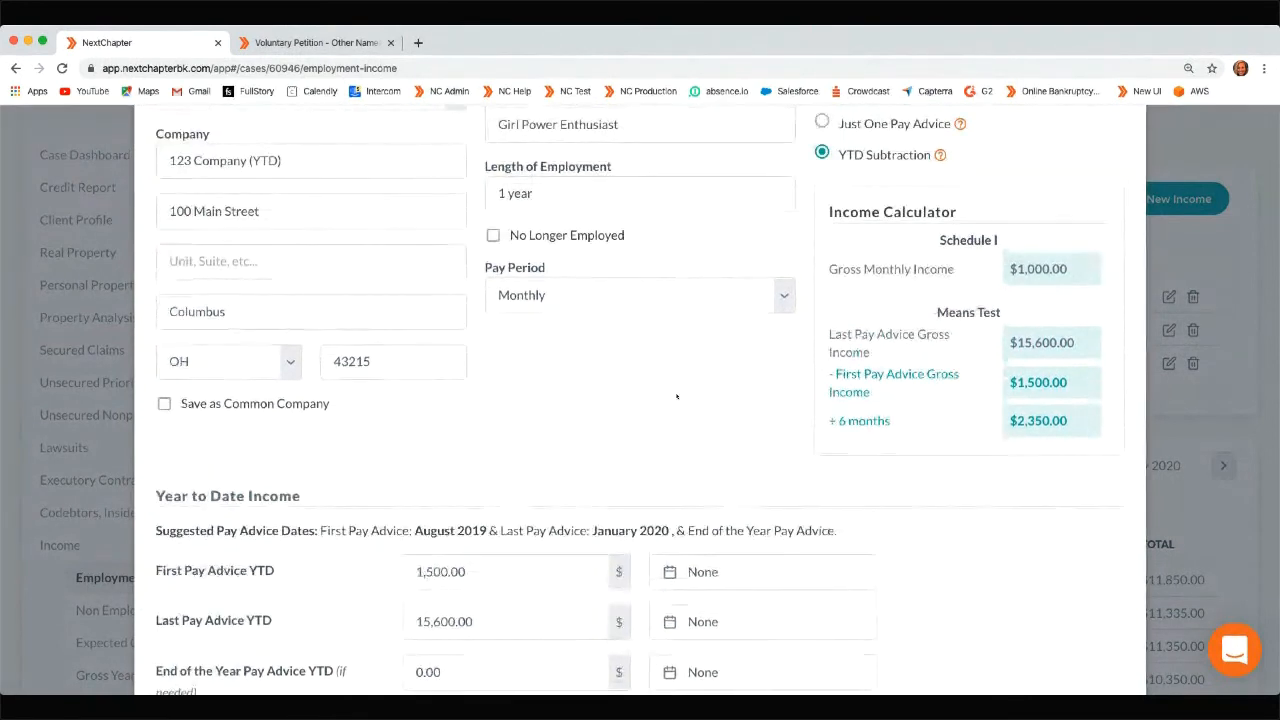
scroll(566, 405, "up", 2)
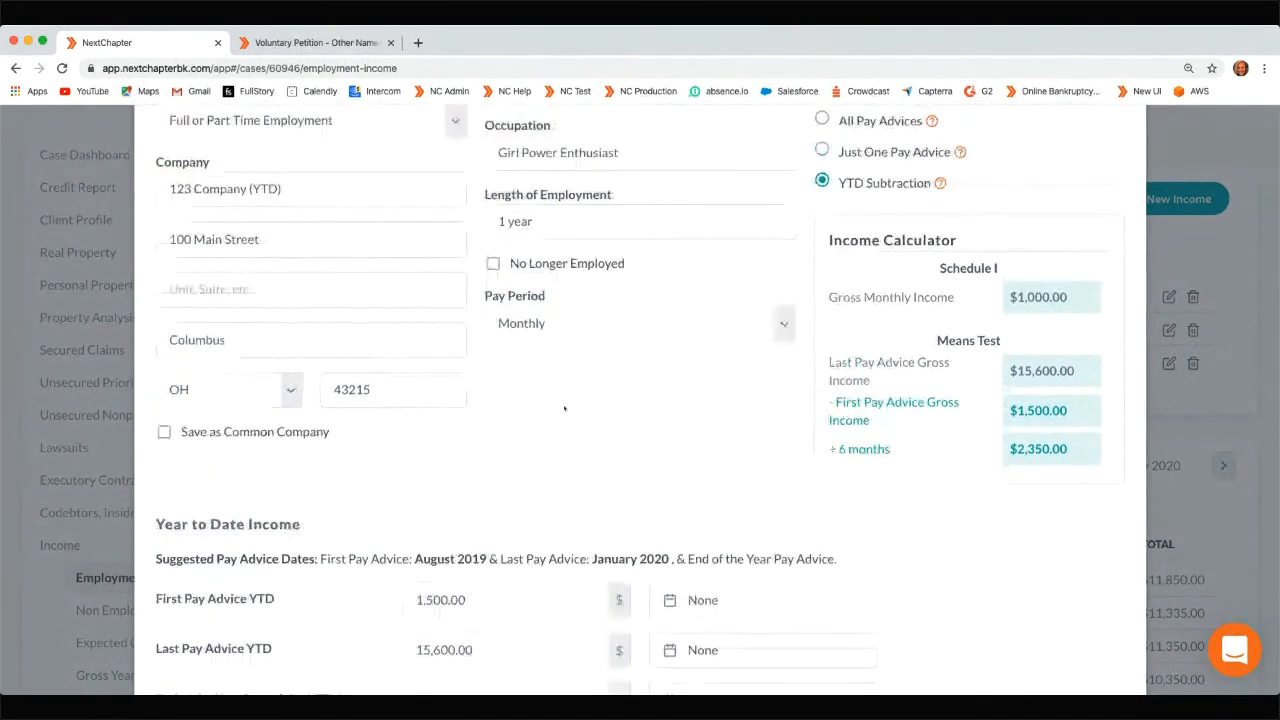
left_click(493, 282)
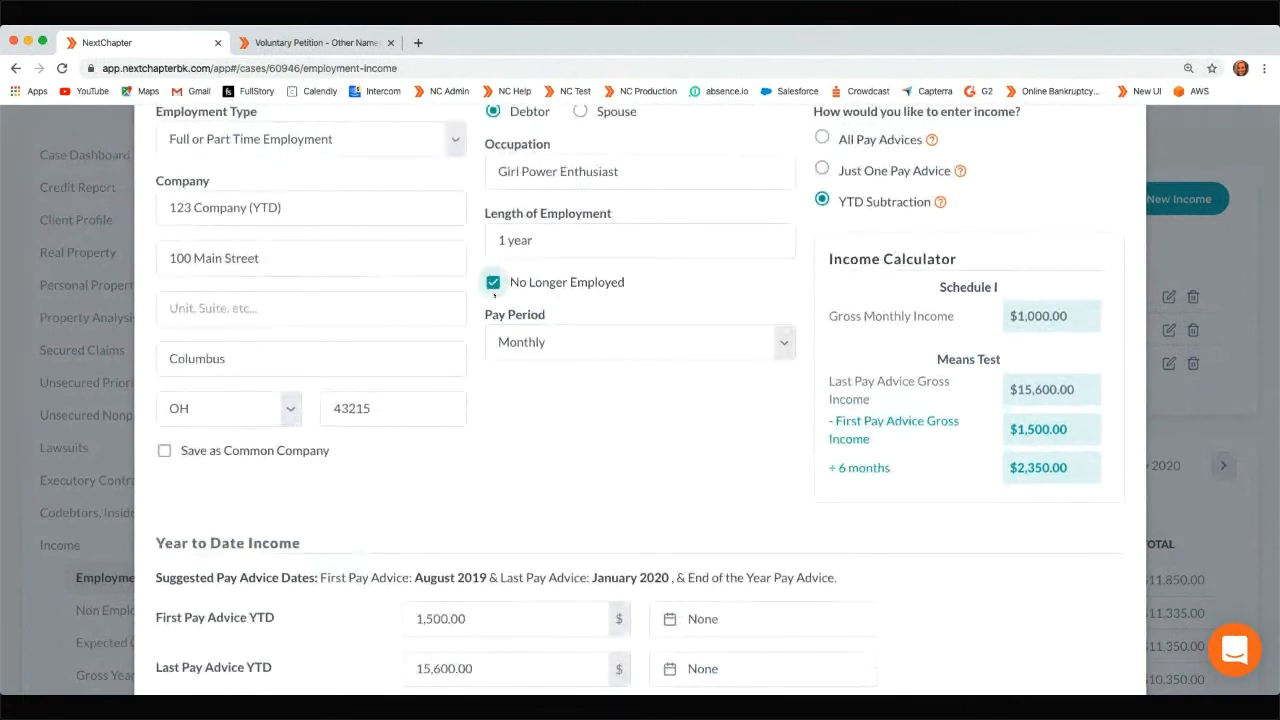
left_click(493, 282)
scroll(560, 388, "up", 1)
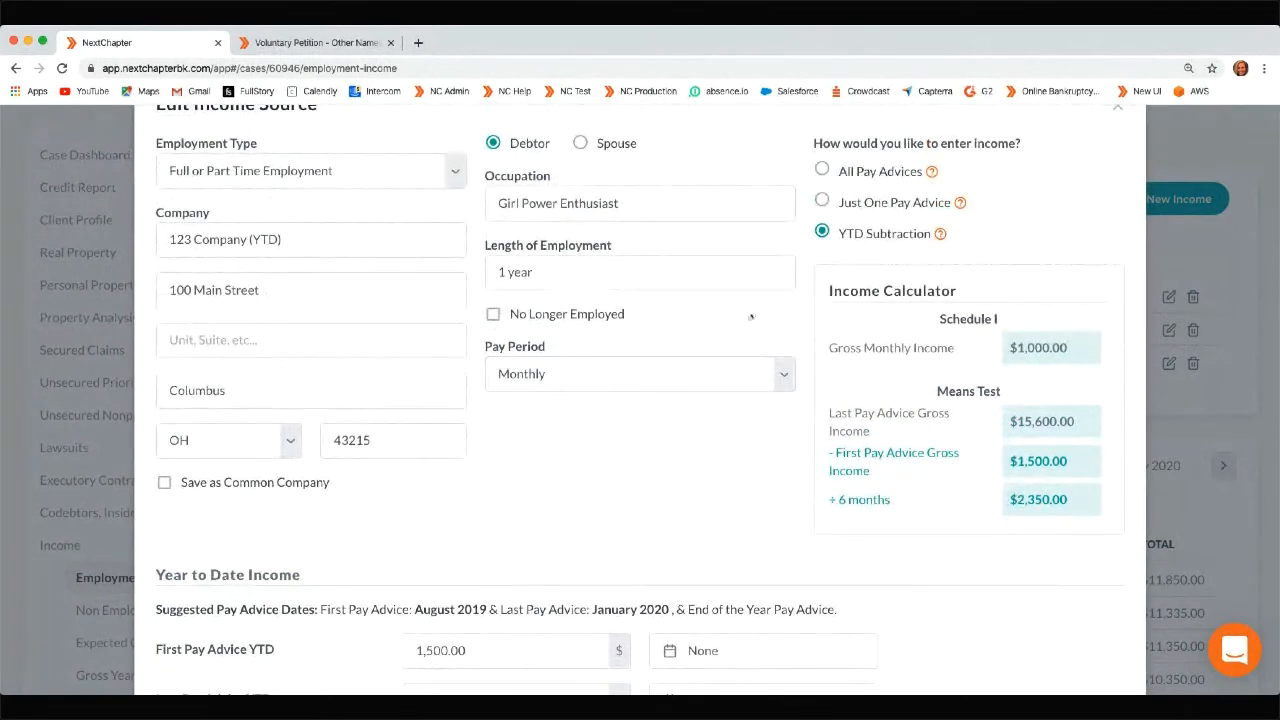
scroll(880, 290, "up", 1)
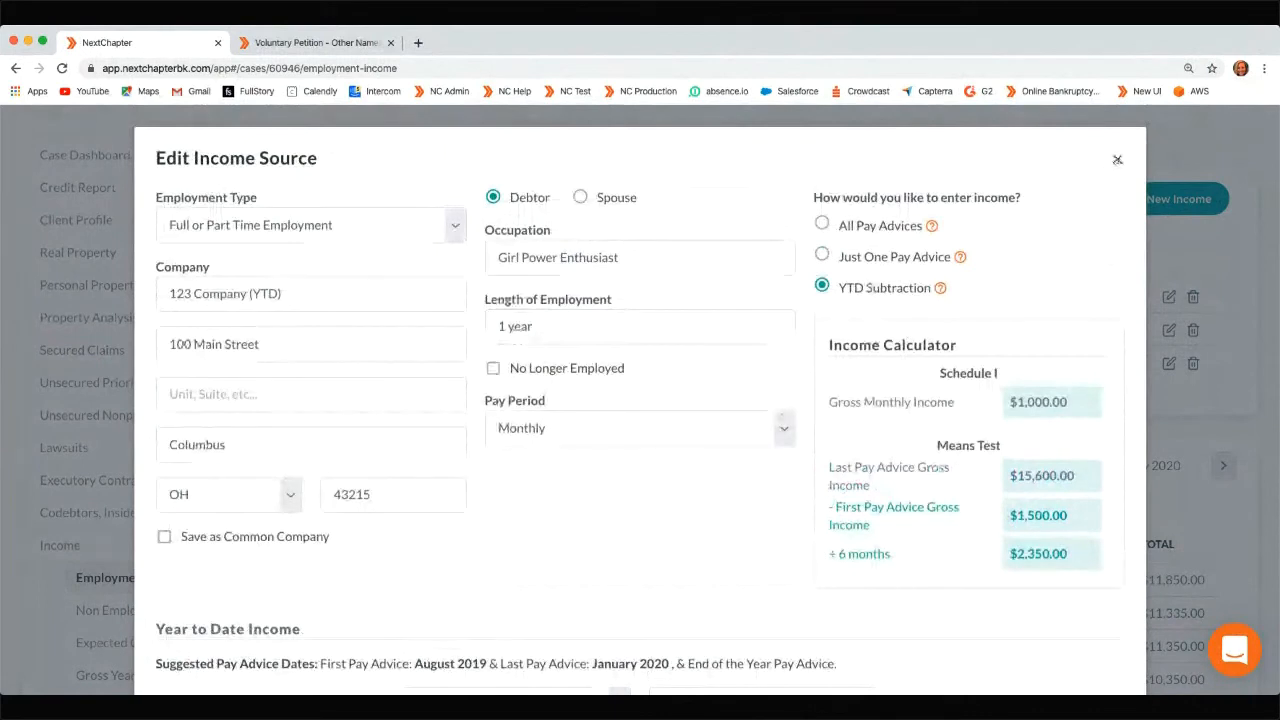
left_click(1115, 159)
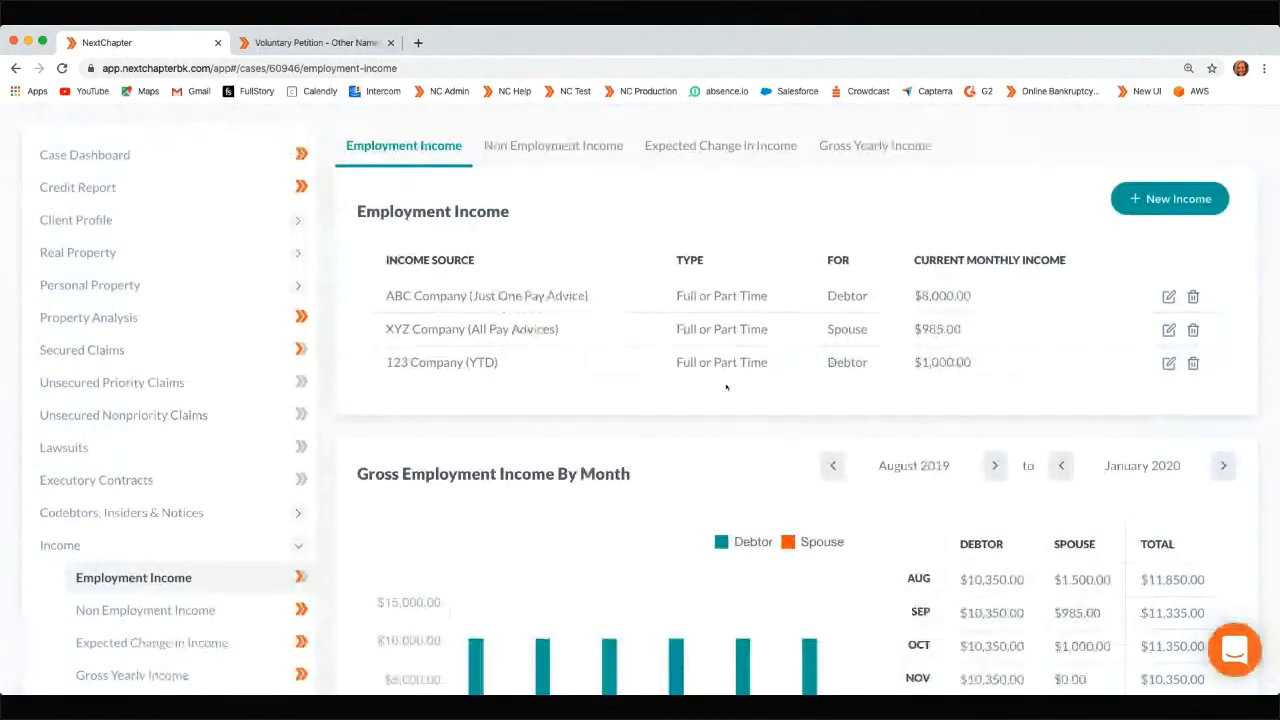
left_click(1143, 201)
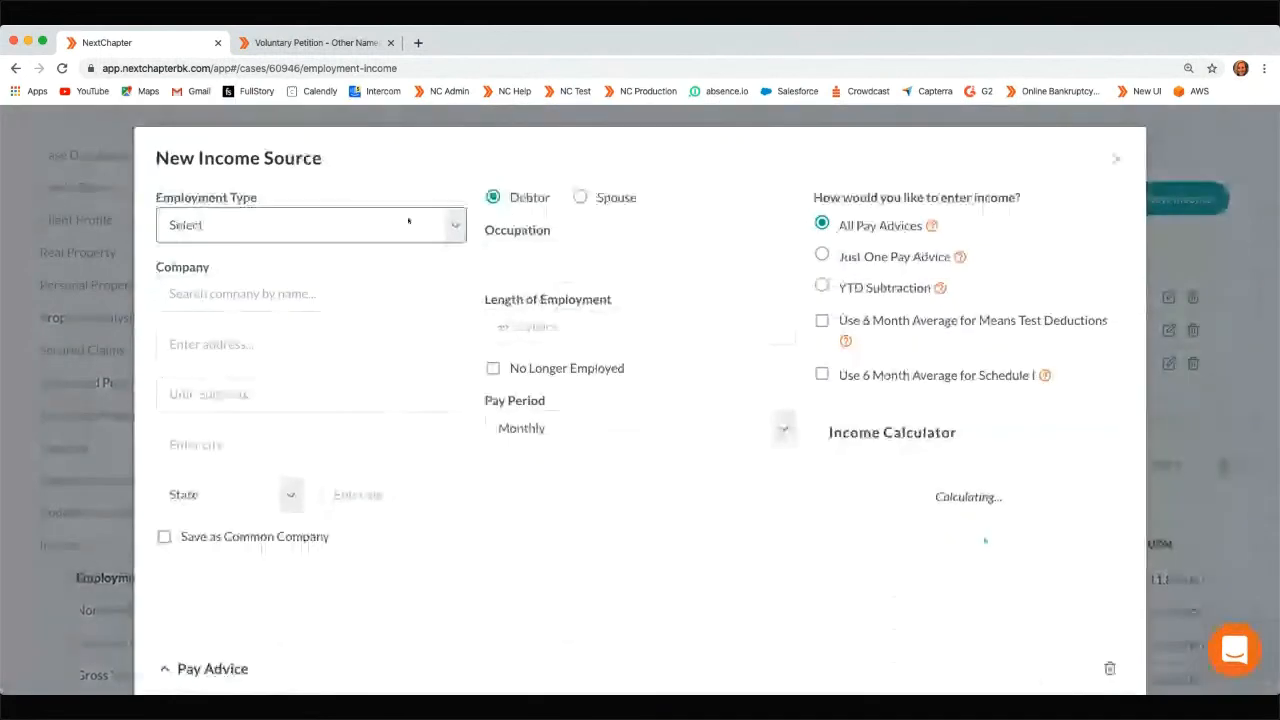
left_click(343, 272)
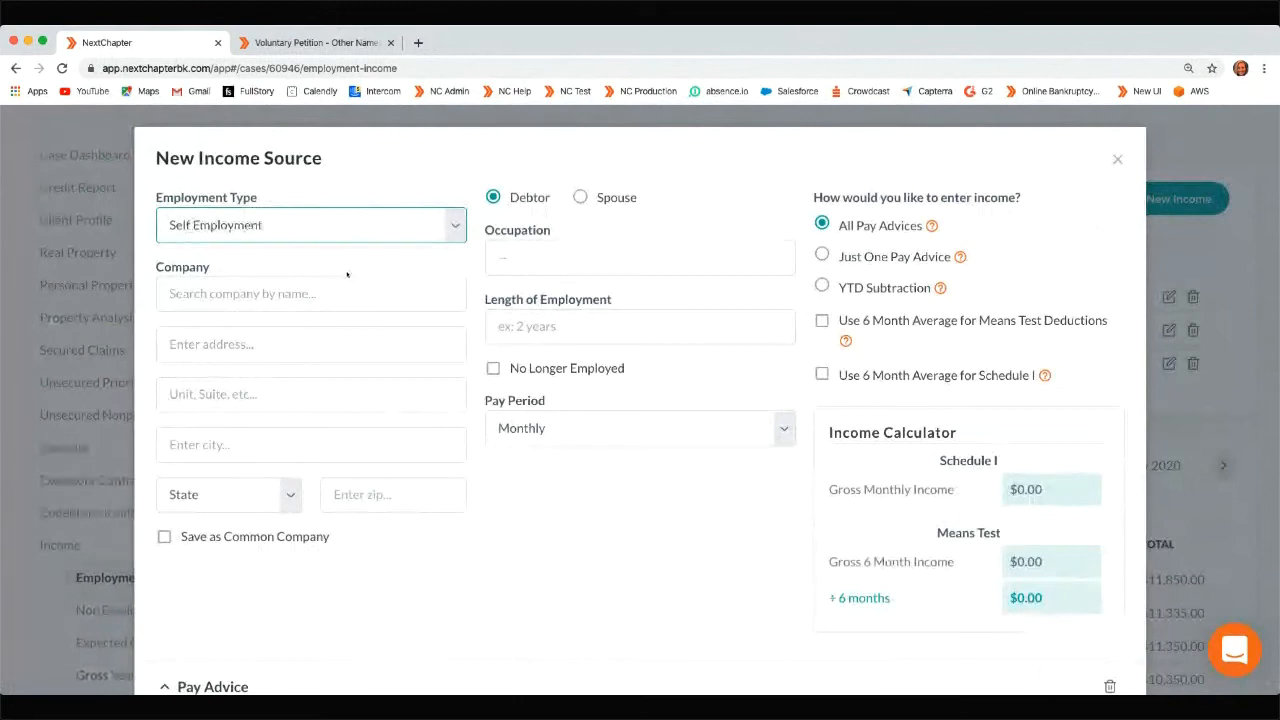
left_click(356, 281)
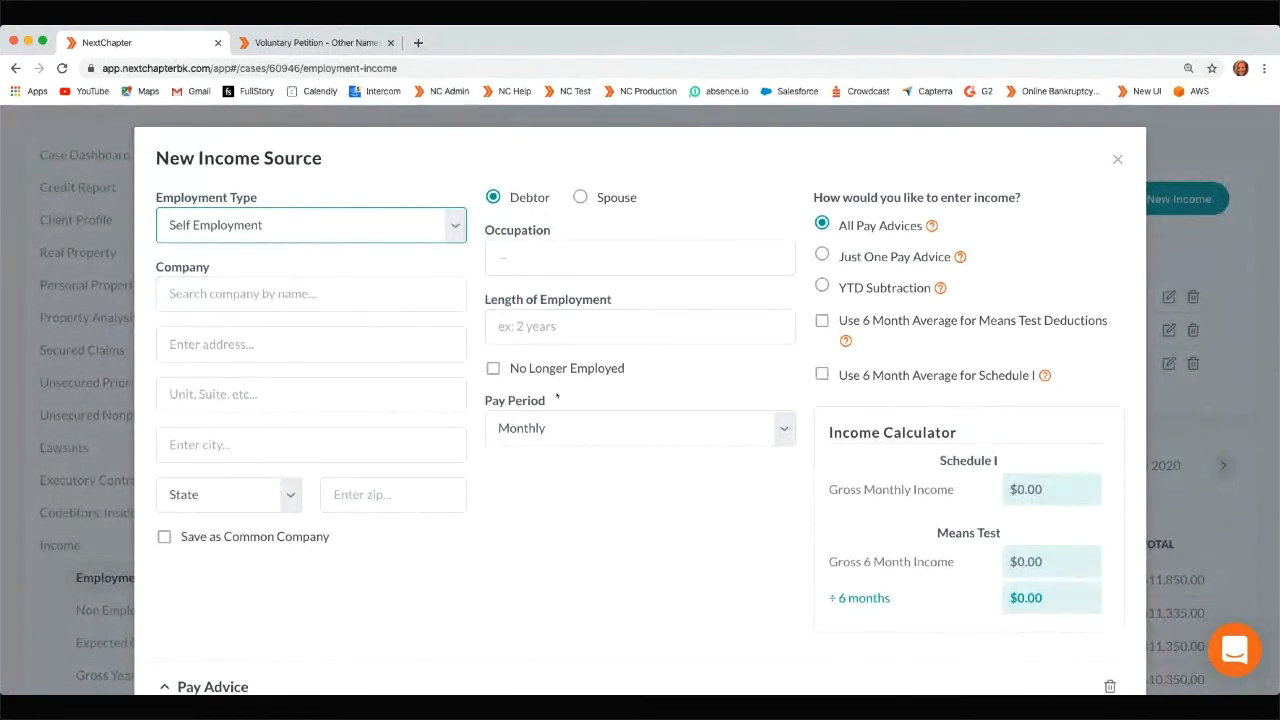
left_click(1117, 160)
scroll(735, 391, "down", 1)
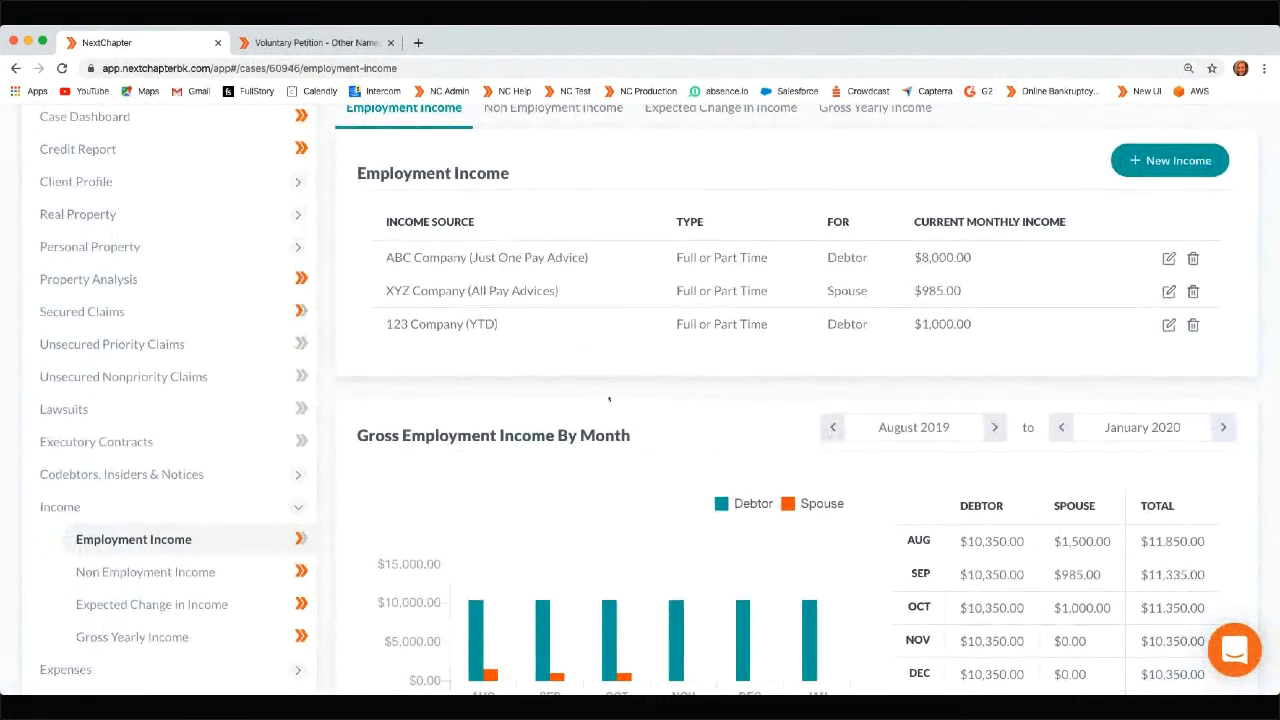
scroll(609, 399, "up", 1)
scroll(565, 438, "down", 1)
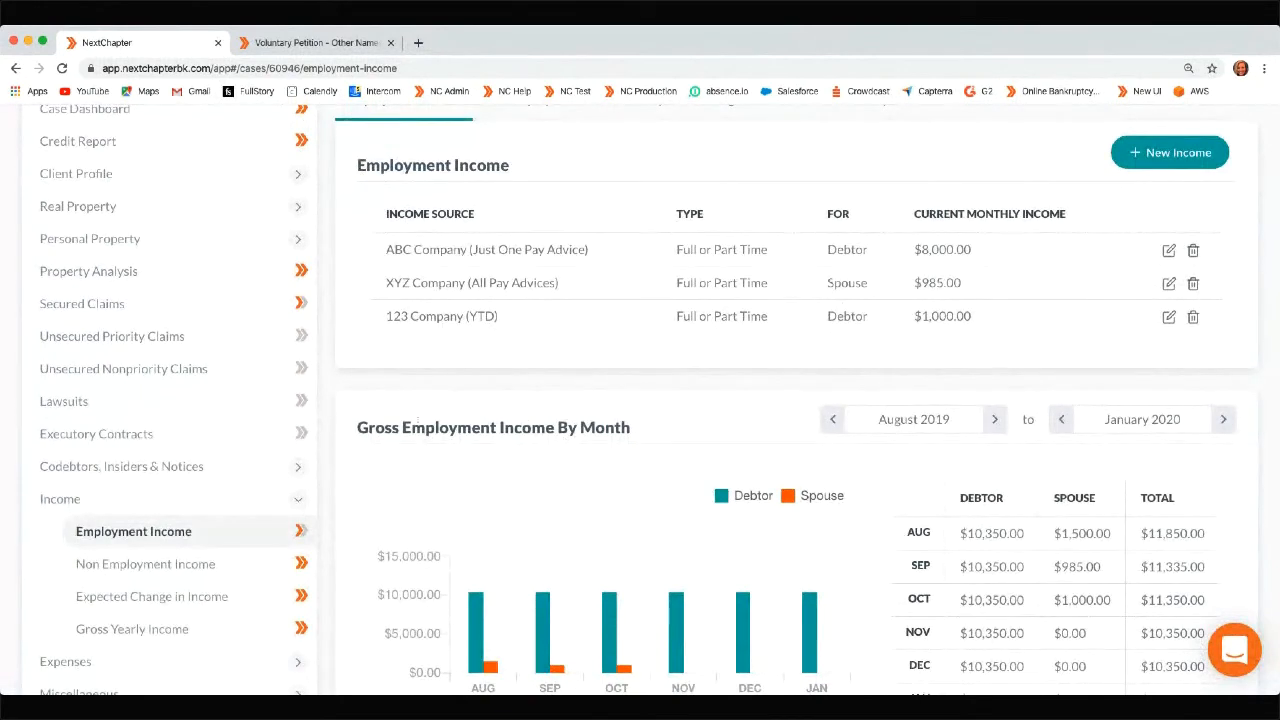
scroll(216, 512, "down", 1)
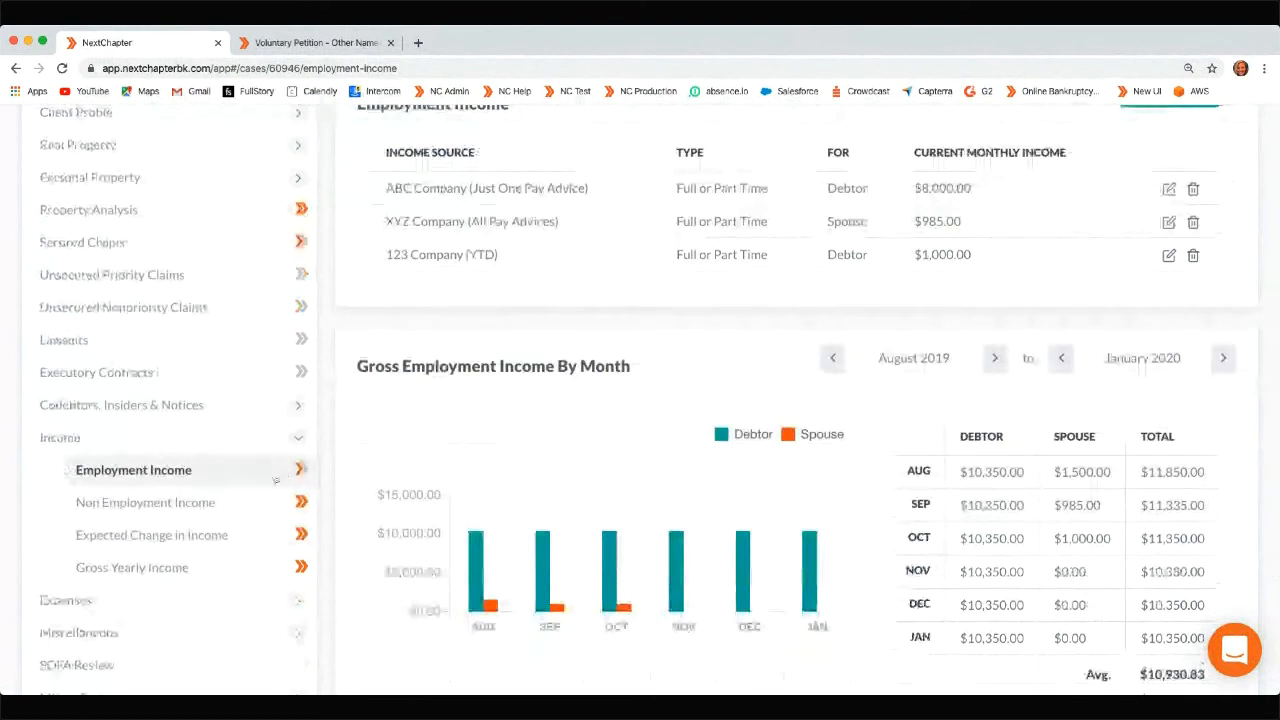
Open Non-Employment Income with Unemployment at $100.25, previewing and closing the new income form
left_click(221, 504)
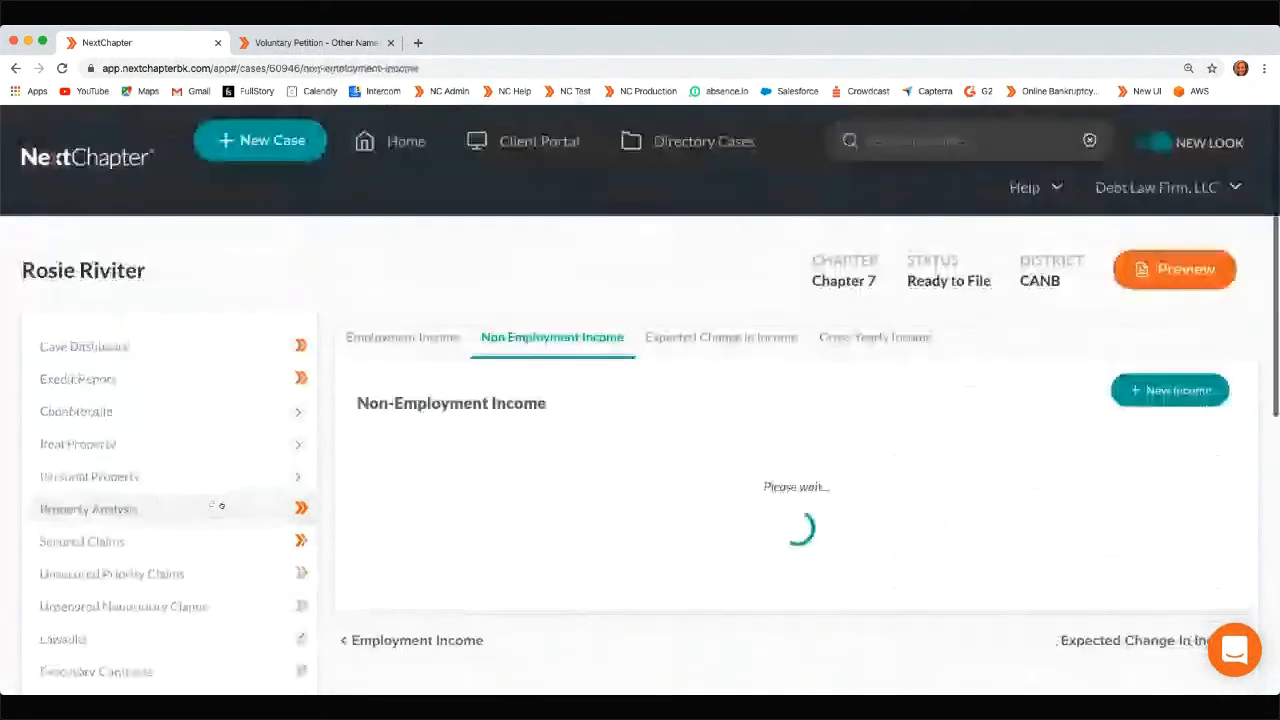
scroll(488, 482, "down", 1)
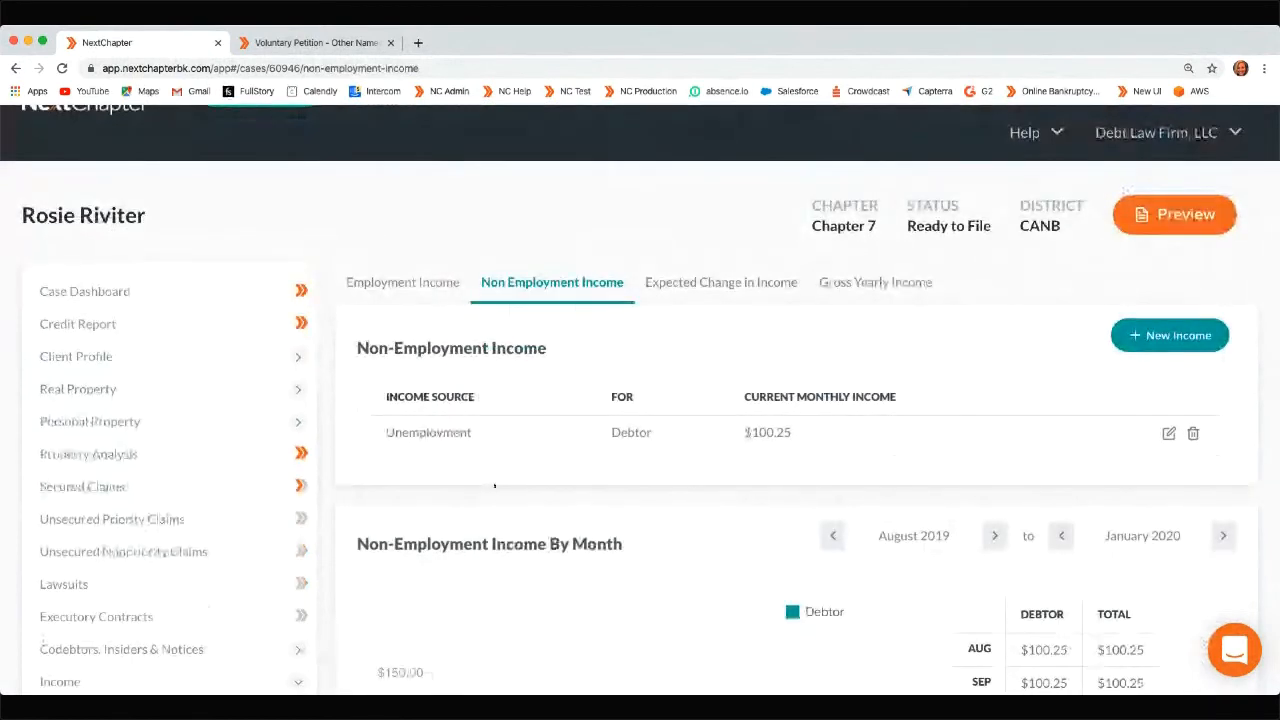
left_click(1168, 338)
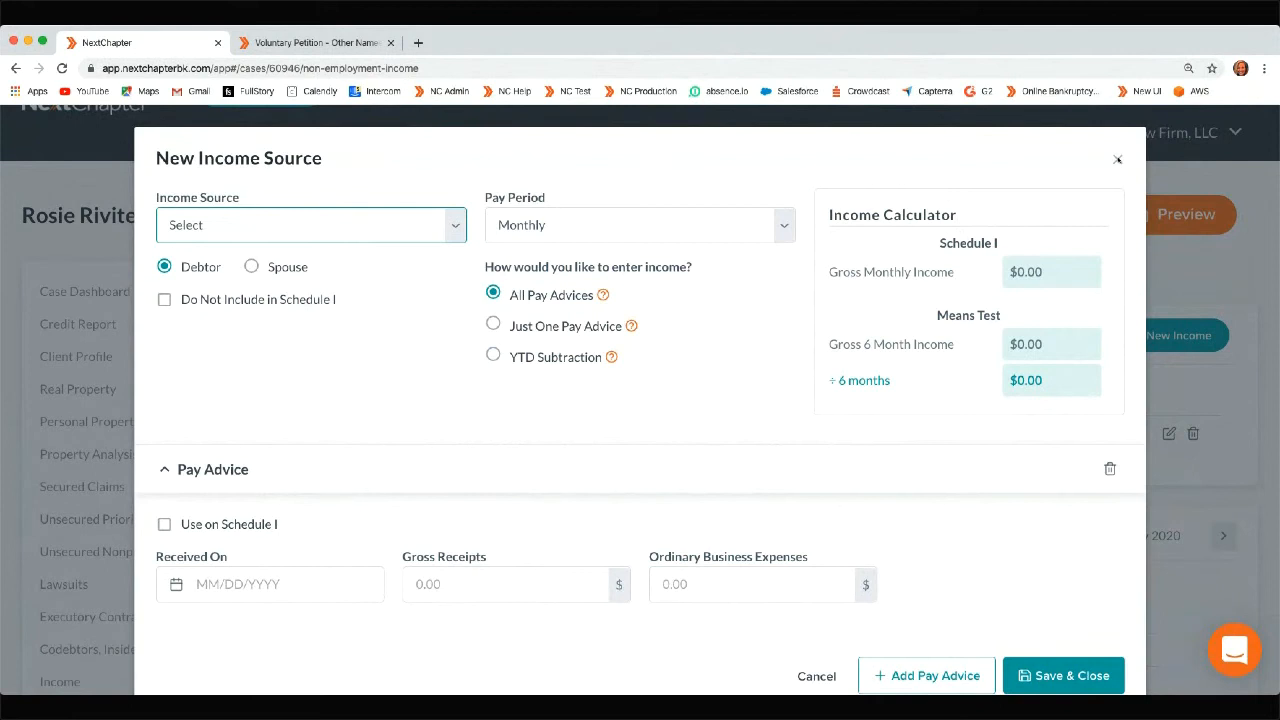
left_click(1117, 160)
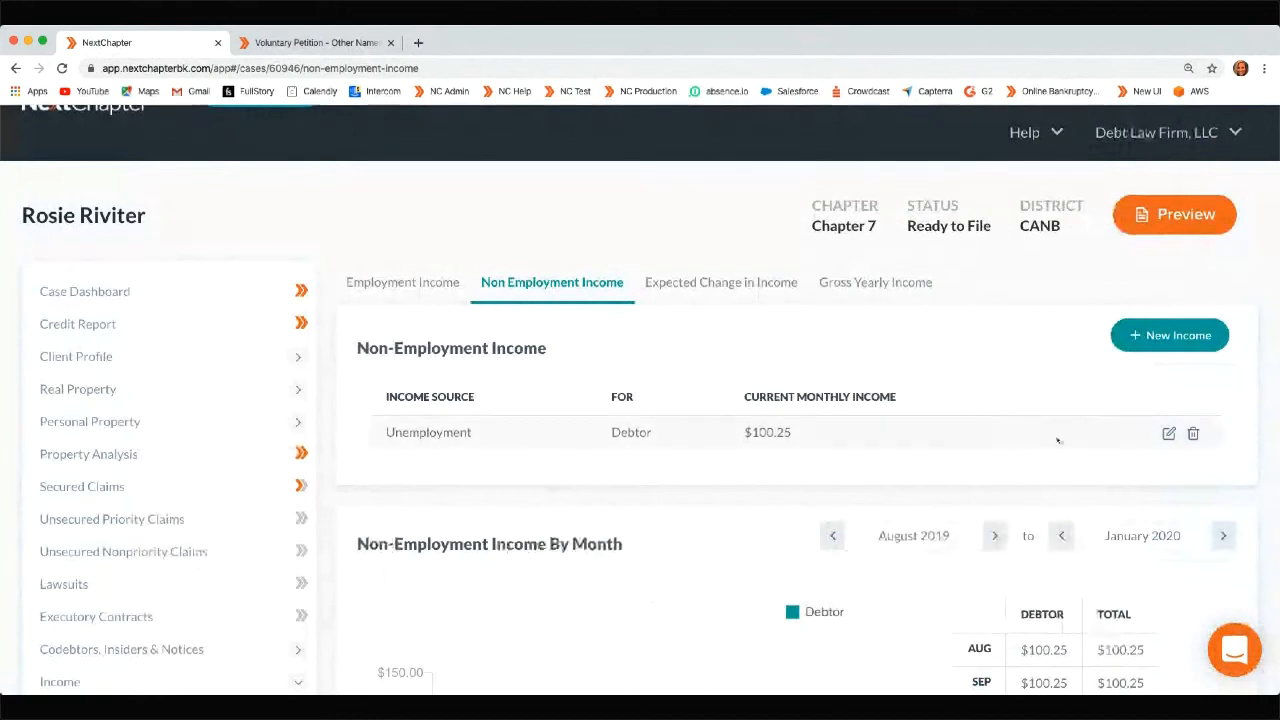
View the Unemployment income entry's details and close it without changes
left_click(1168, 433)
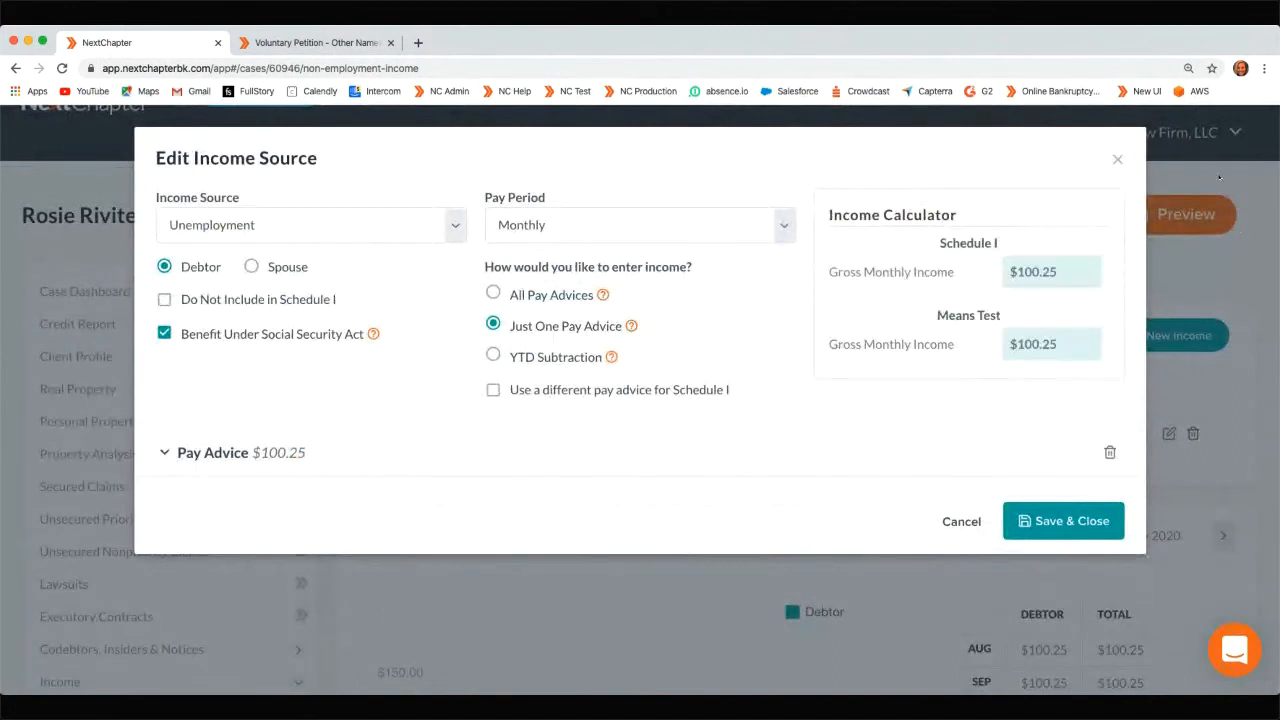
left_click(1117, 159)
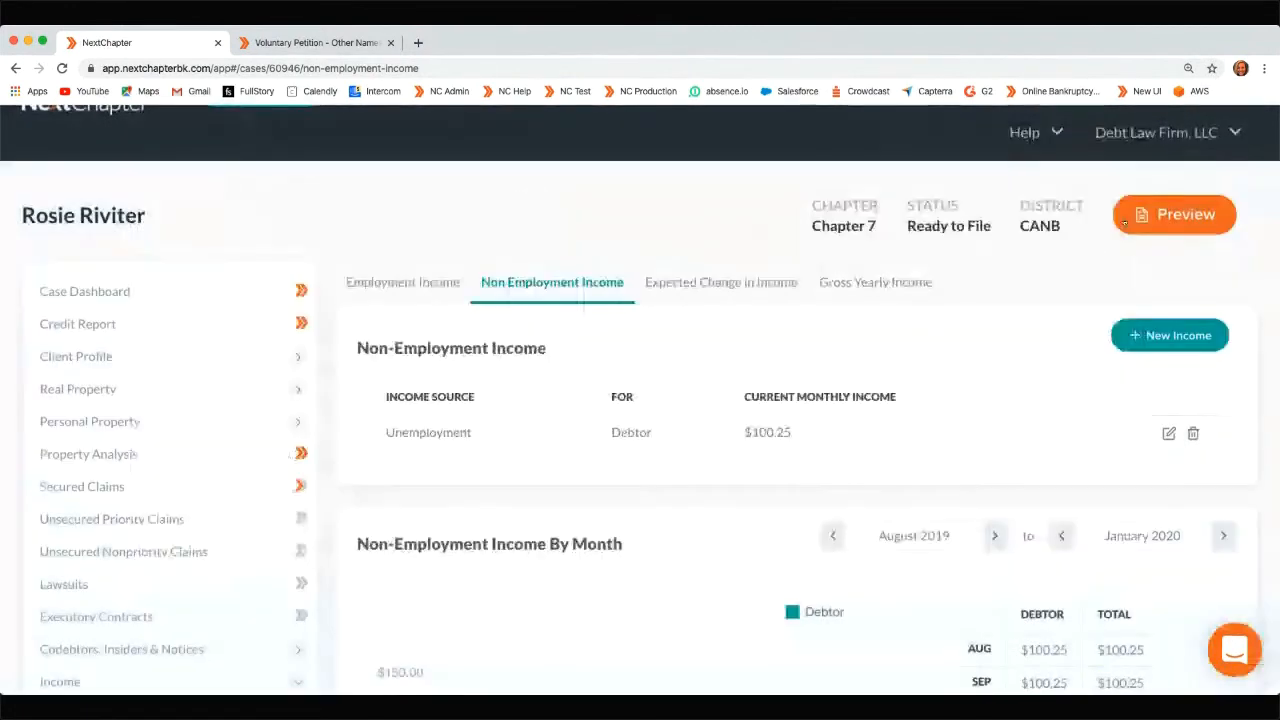
scroll(446, 549, "down", 1)
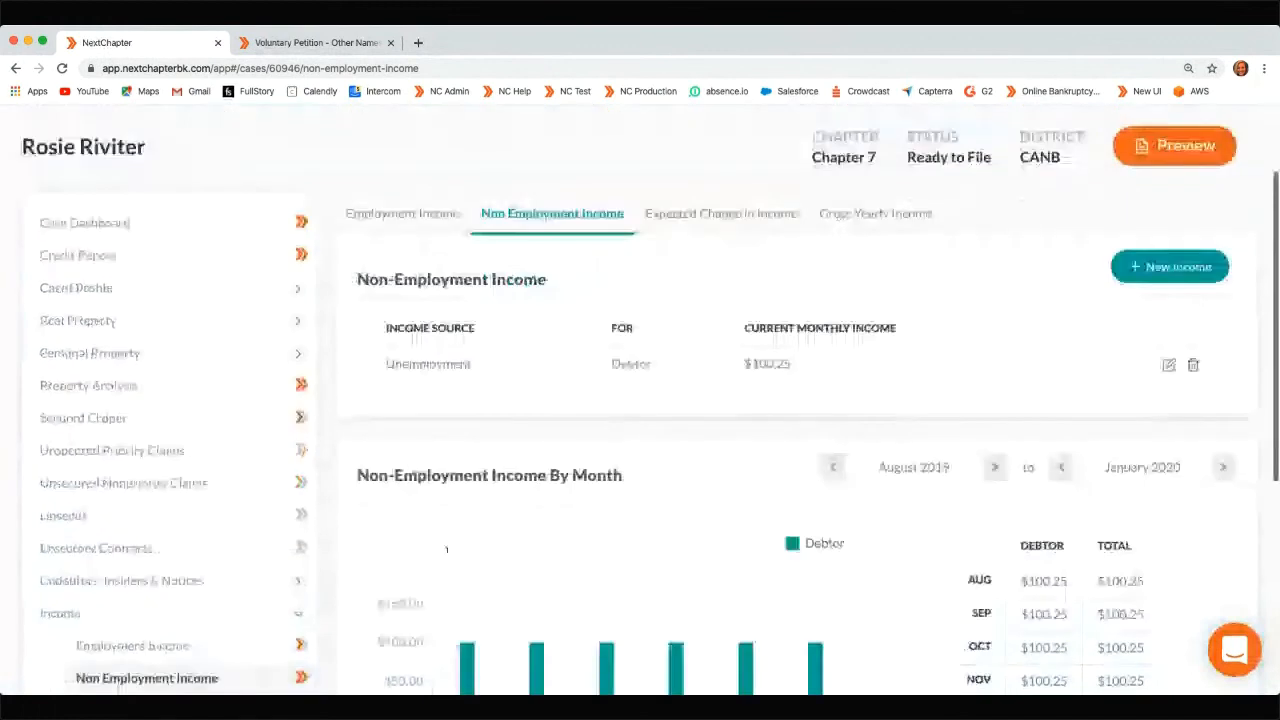
scroll(446, 549, "down", 2)
scroll(118, 589, "down", 1)
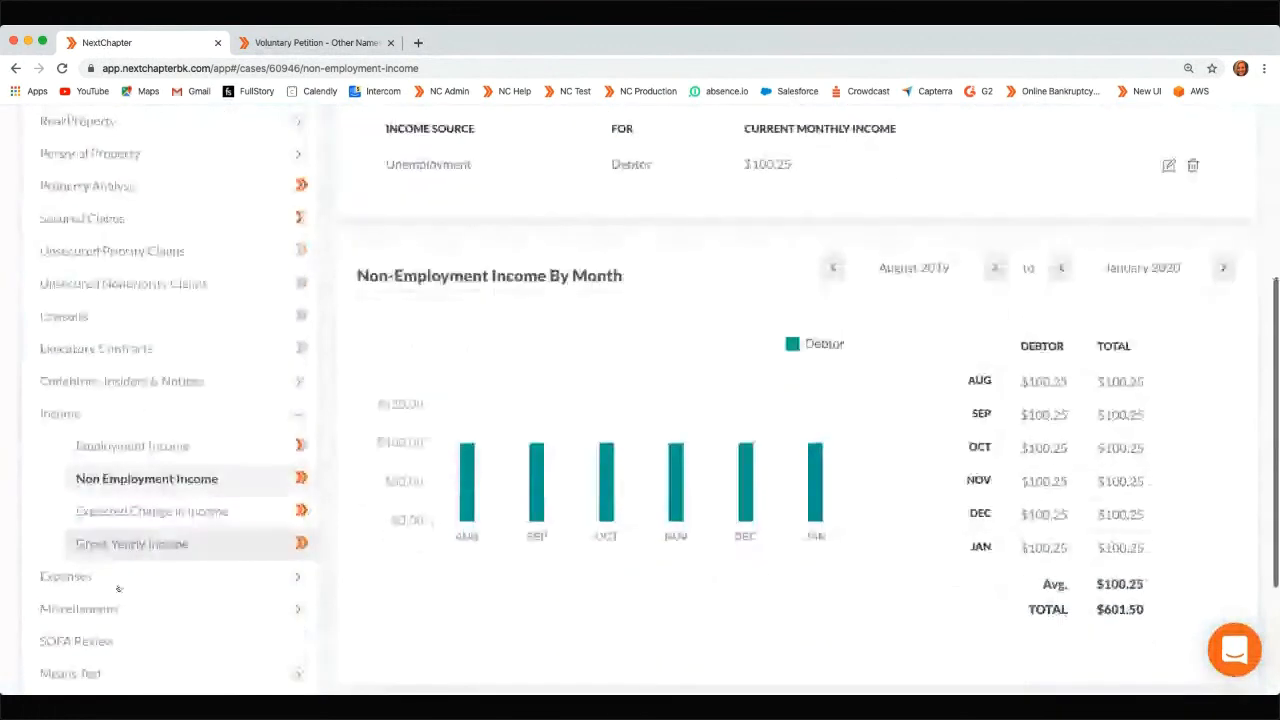
Expand Expenses in the sidebar and open the Family expenses page
left_click(118, 582)
scroll(179, 627, "down", 1)
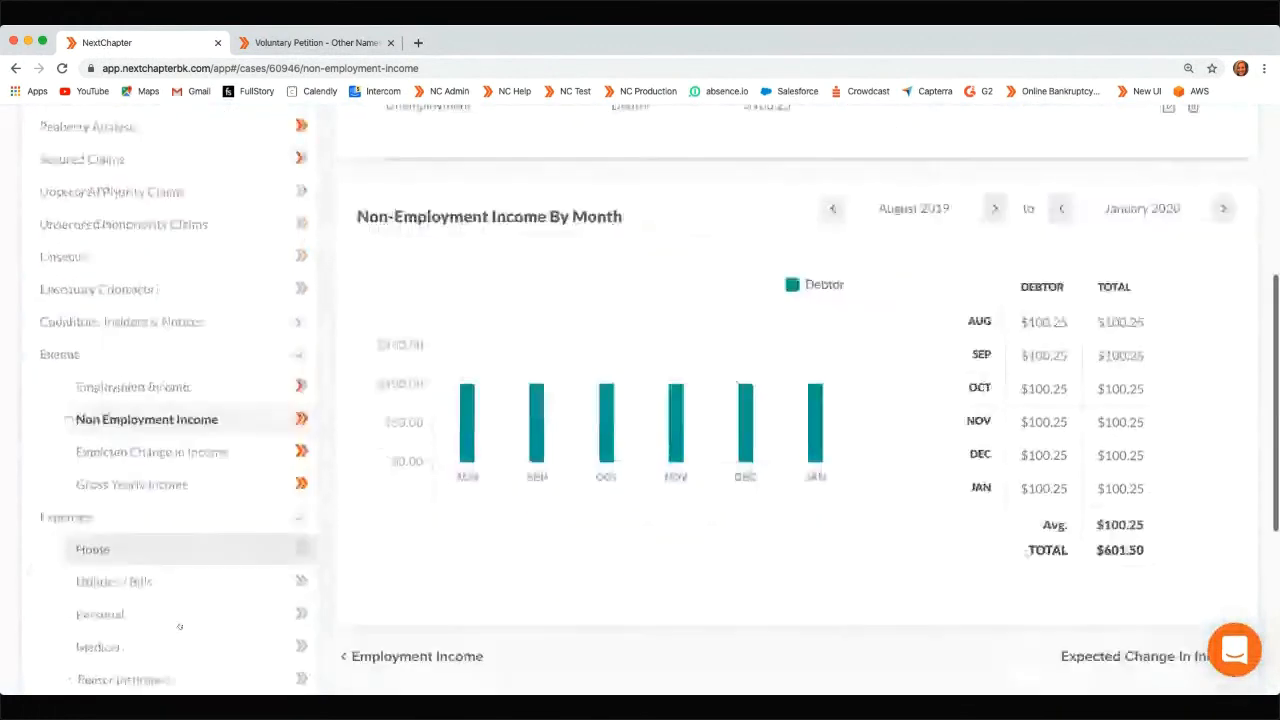
scroll(179, 627, "down", 1)
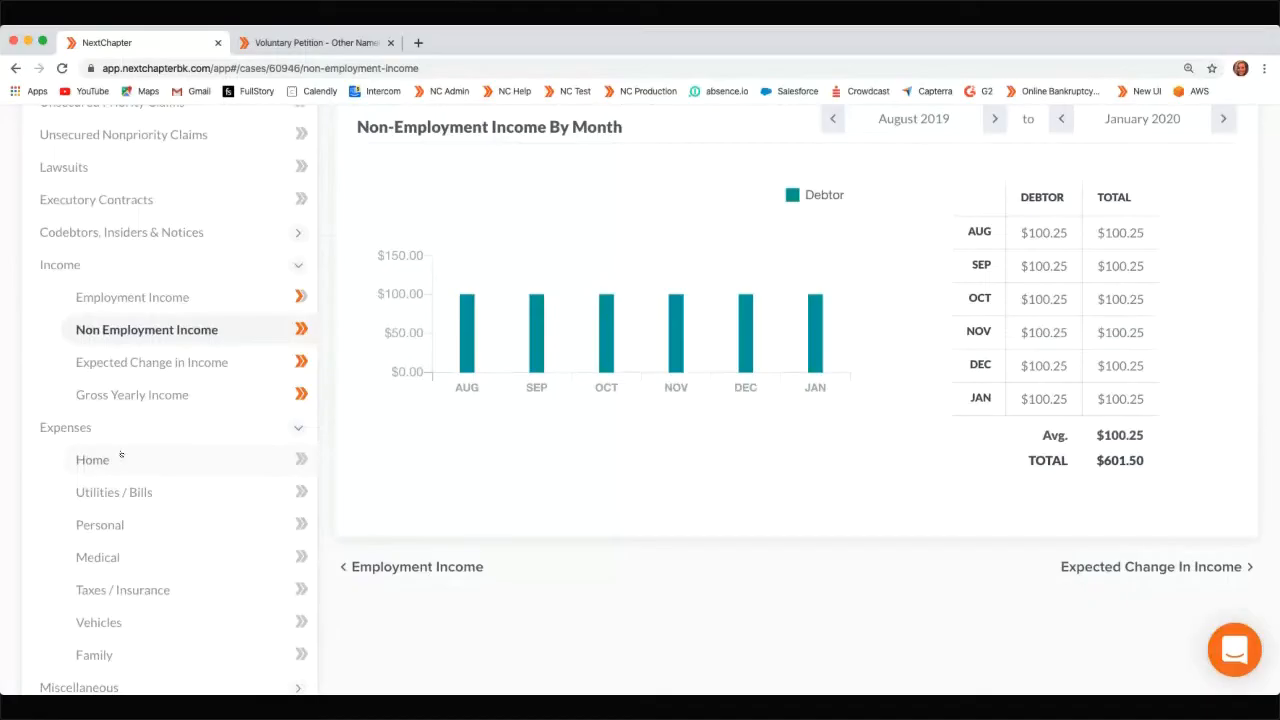
left_click(126, 657)
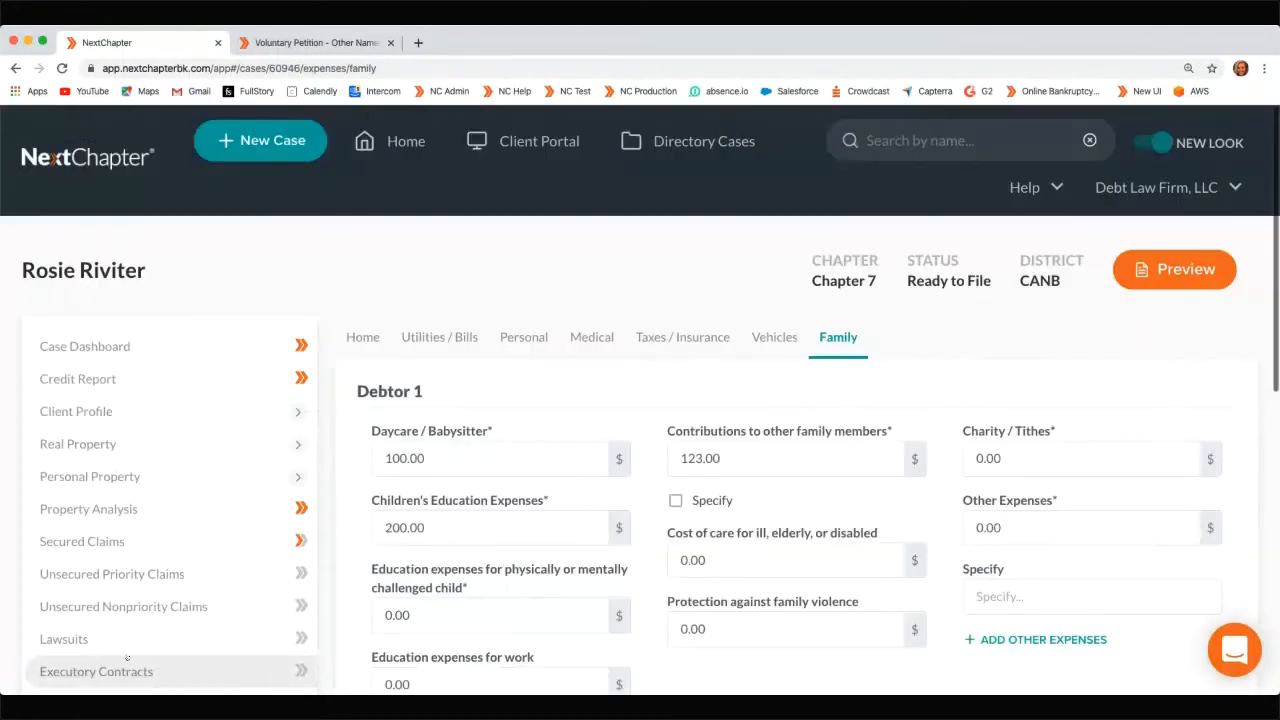
Review Family expenses, with Schedule J at $5,593.00 against Schedule I's $7,520.25, then expand Miscellaneous
scroll(360, 585, "down", 2)
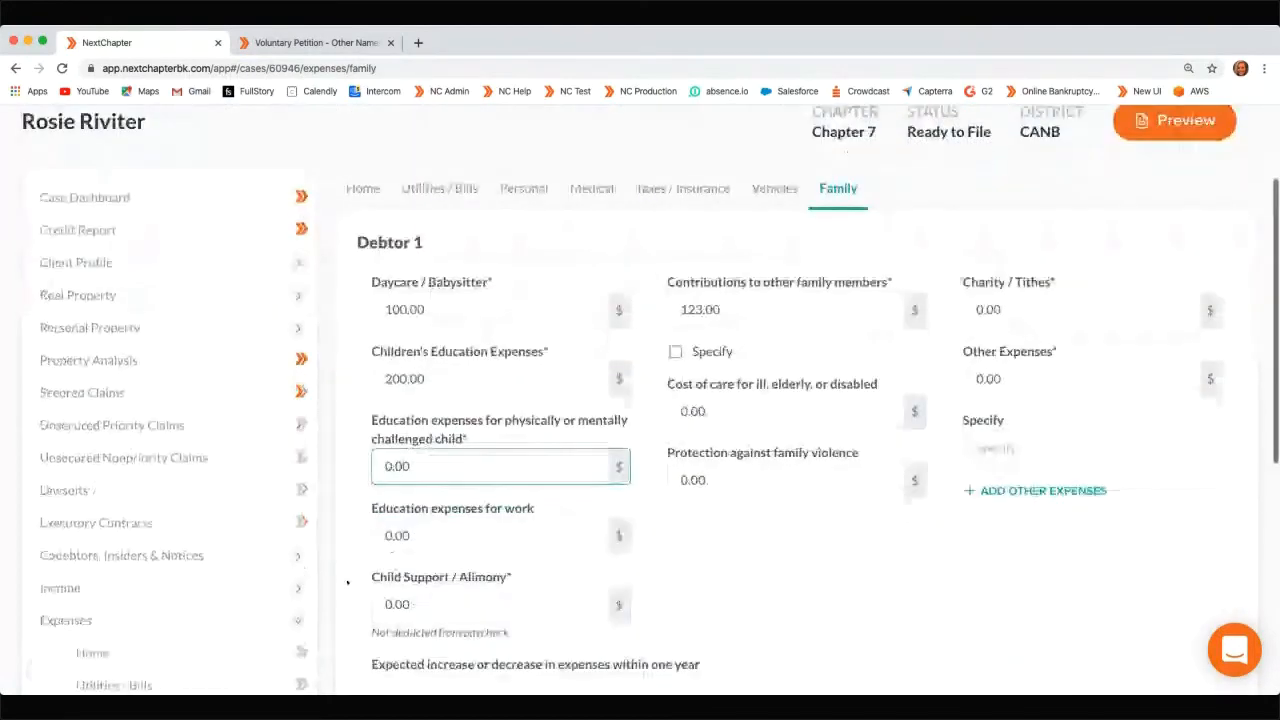
scroll(347, 583, "down", 4)
scroll(347, 583, "up", 2)
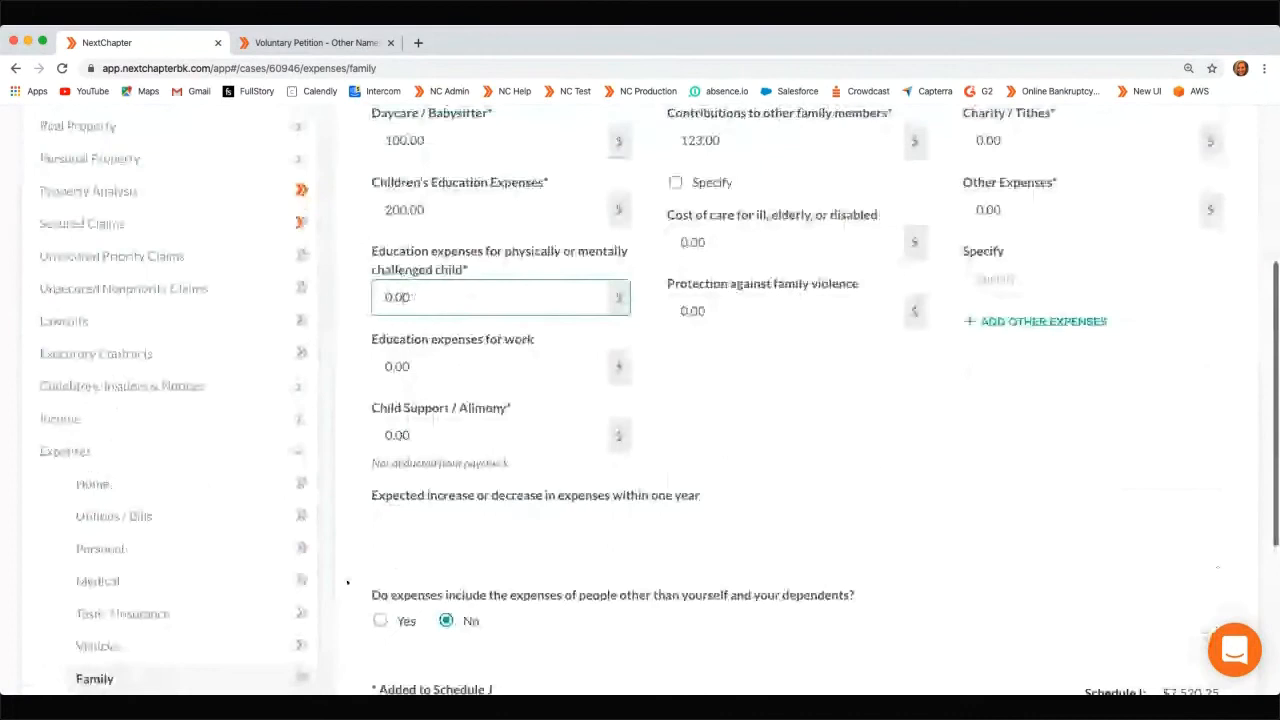
scroll(347, 583, "down", 2)
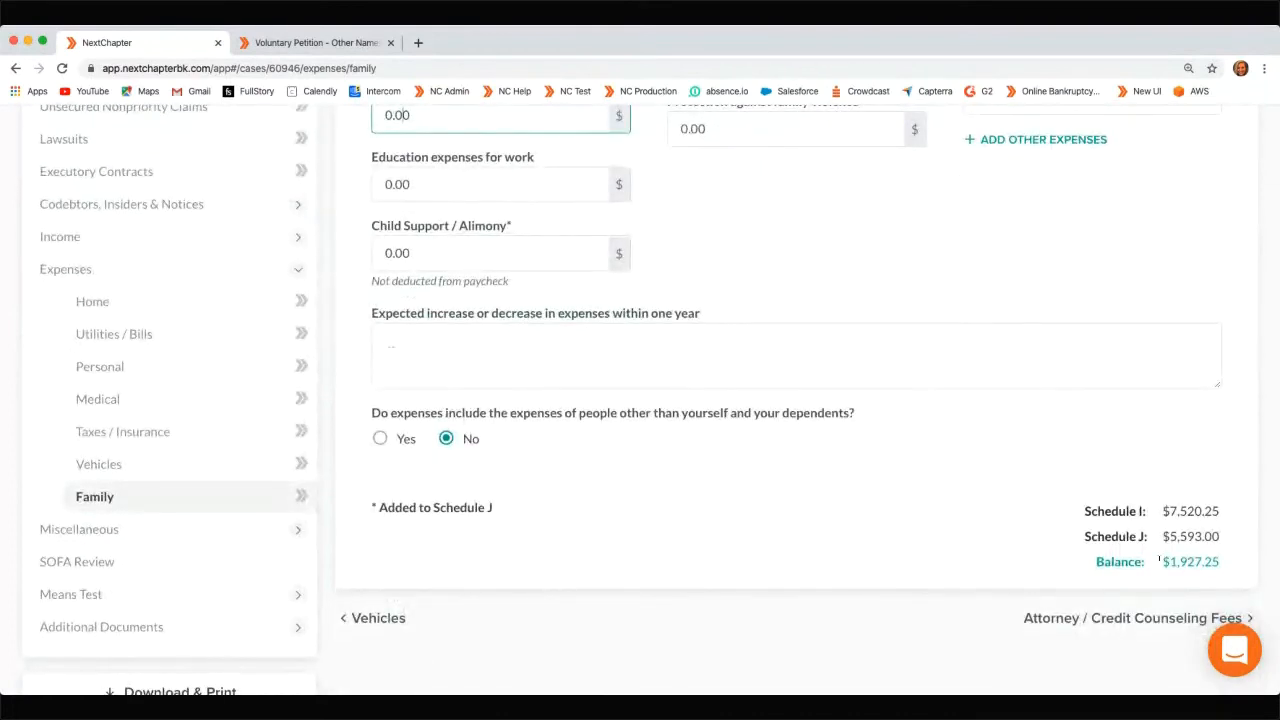
scroll(653, 533, "up", 3)
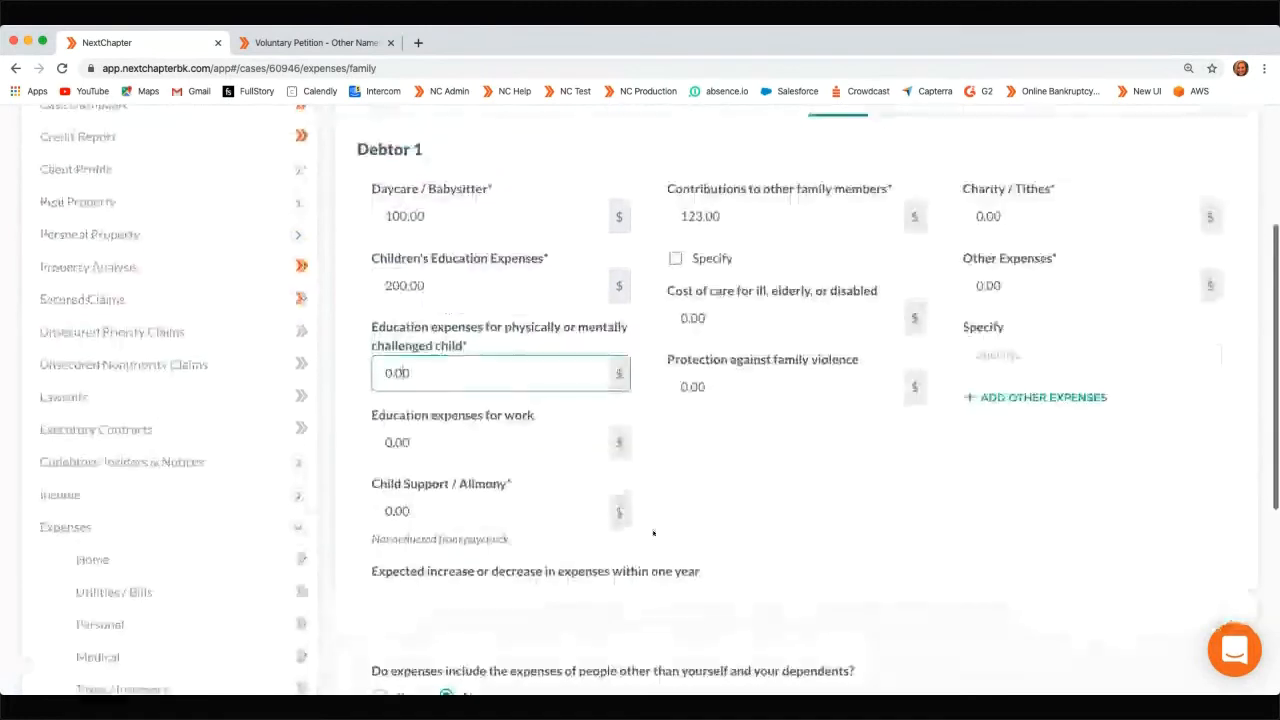
scroll(682, 453, "up", 1)
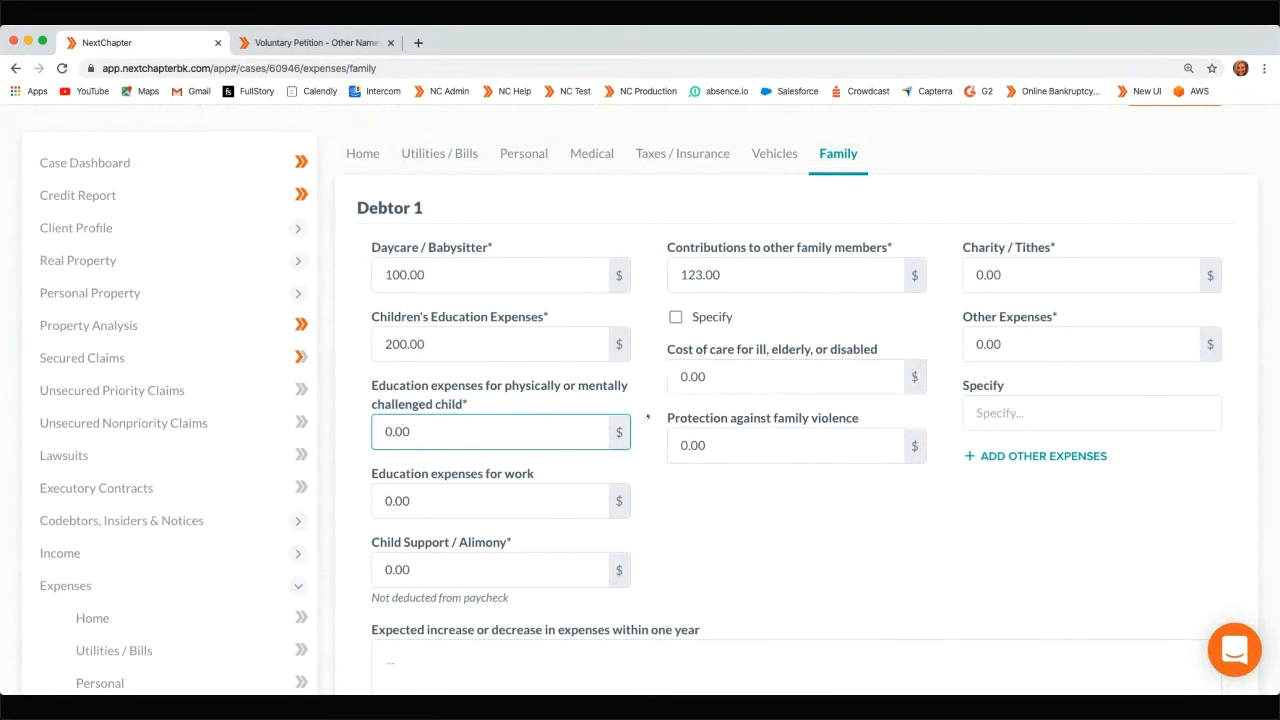
scroll(647, 417, "down", 1)
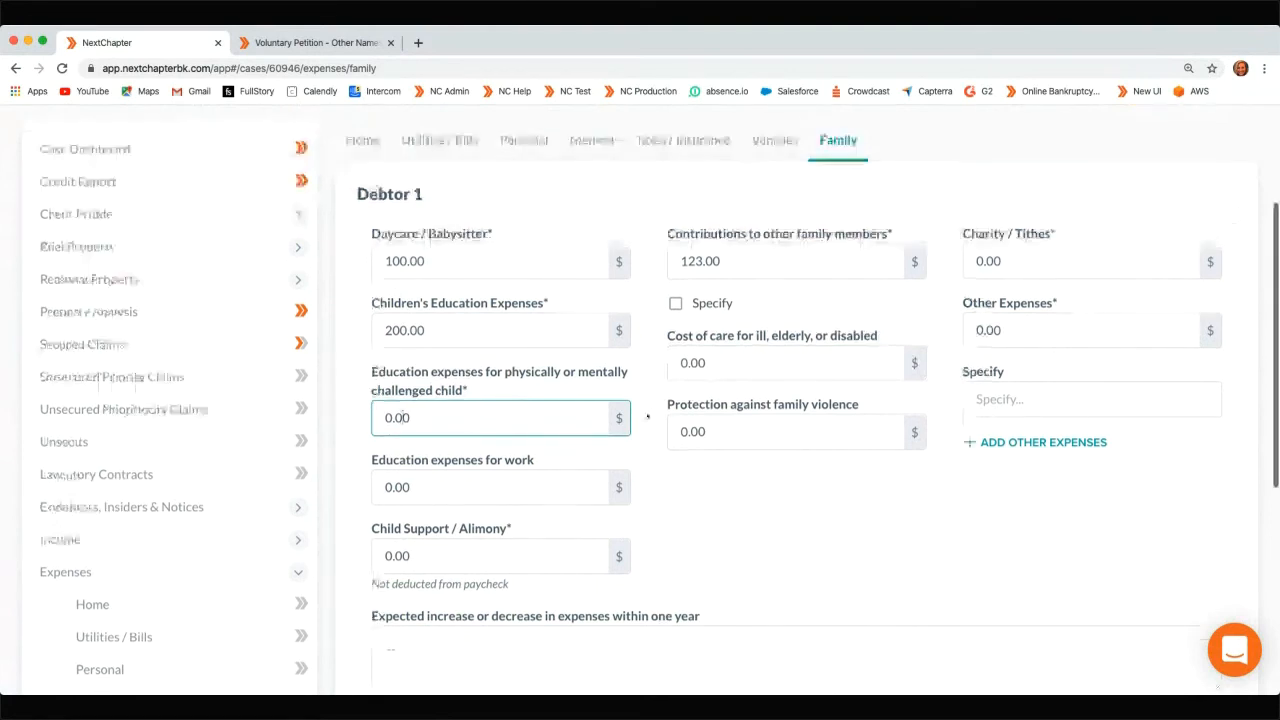
scroll(647, 417, "down", 3)
scroll(166, 557, "down", 2)
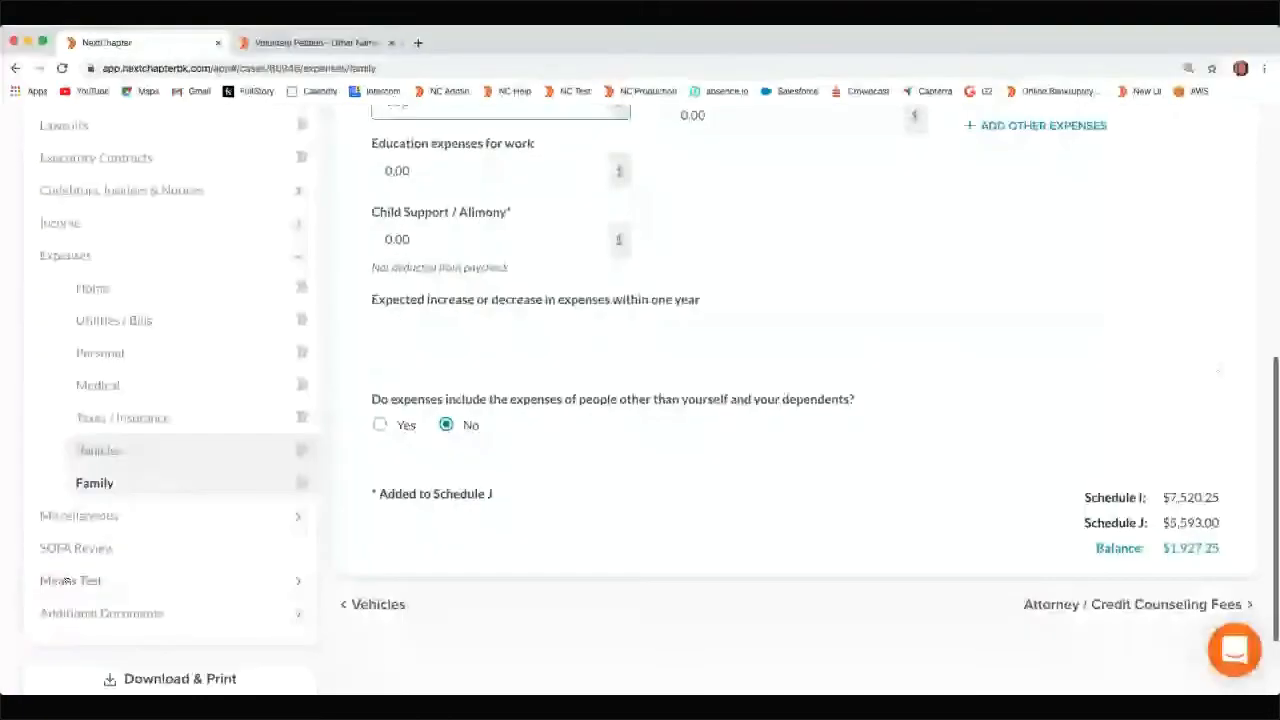
left_click(79, 515)
scroll(126, 376, "down", 3)
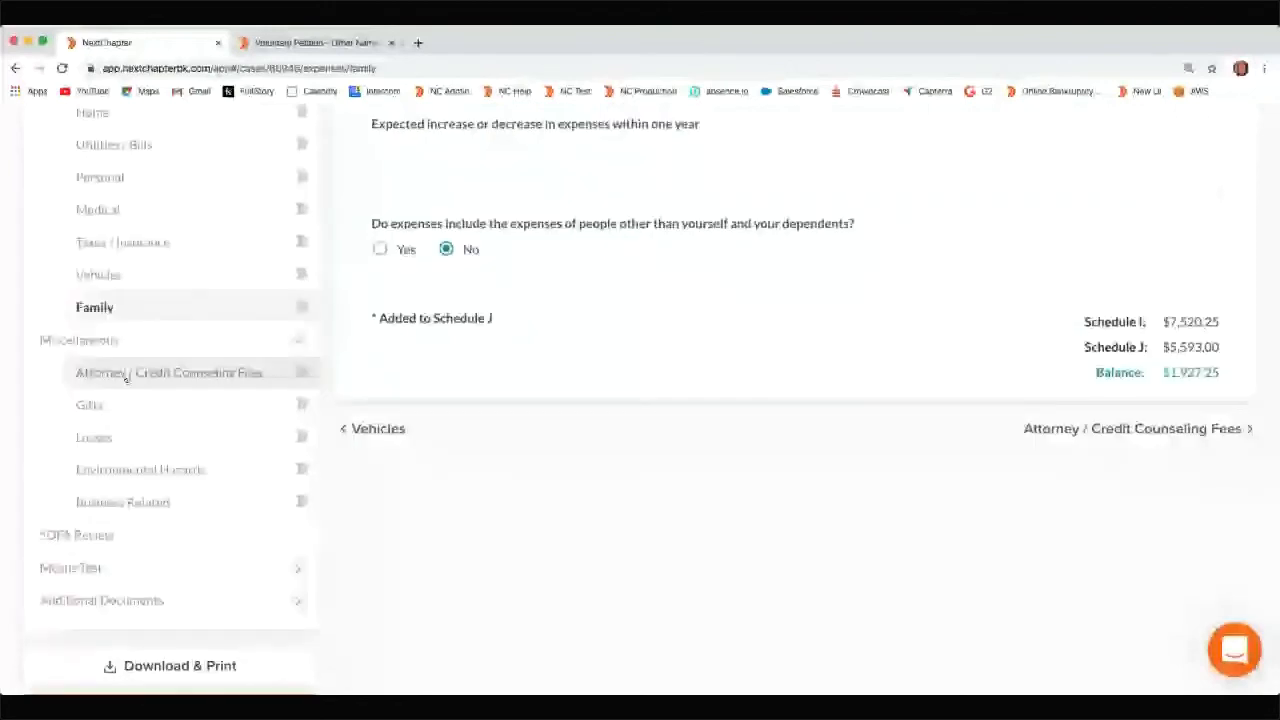
Open the Attorney / Credit Counseling Fees page showing attorney's fees 1,500.00 and filing fee 310.00
left_click(126, 376)
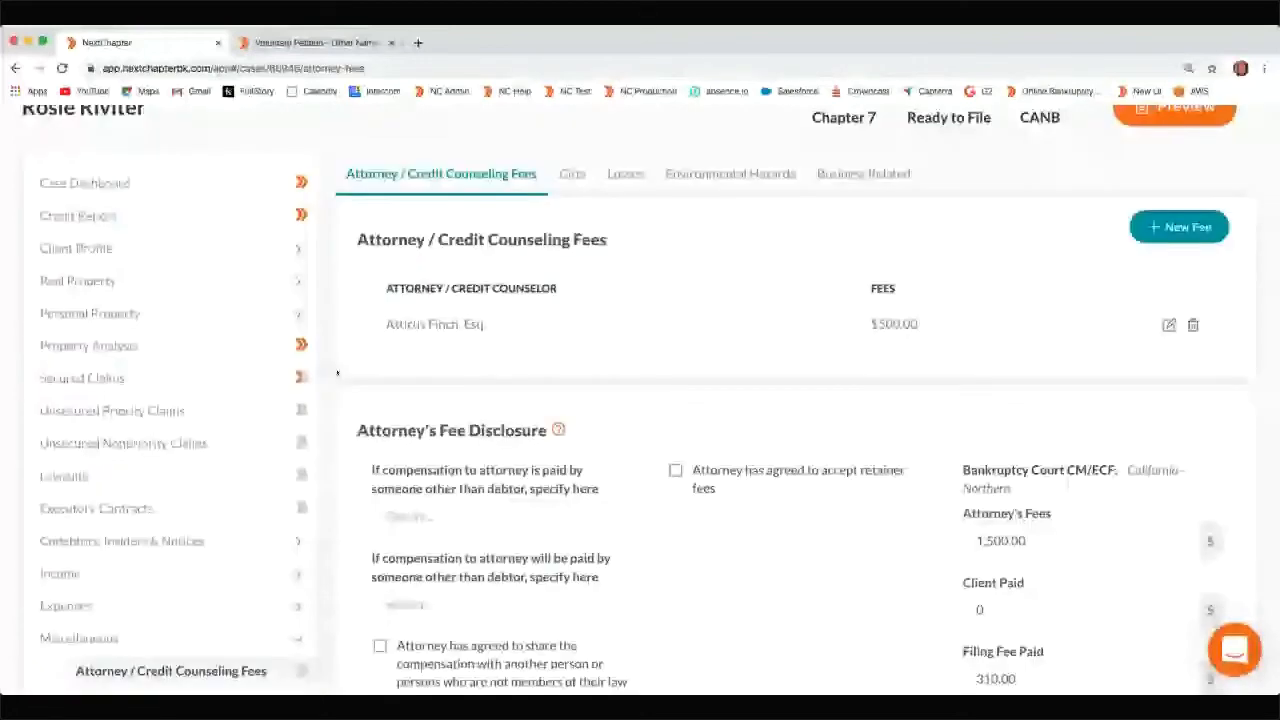
scroll(400, 350, "down", 1)
scroll(460, 380, "down", 2)
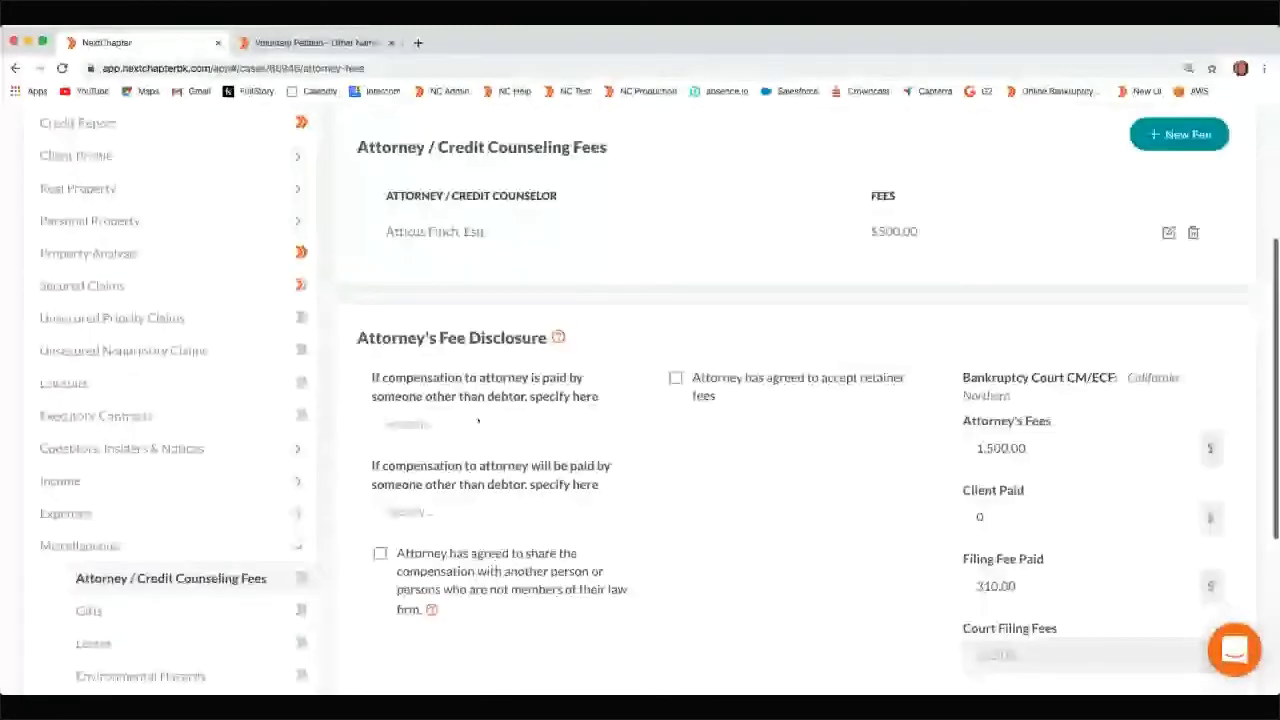
scroll(478, 421, "up", 8)
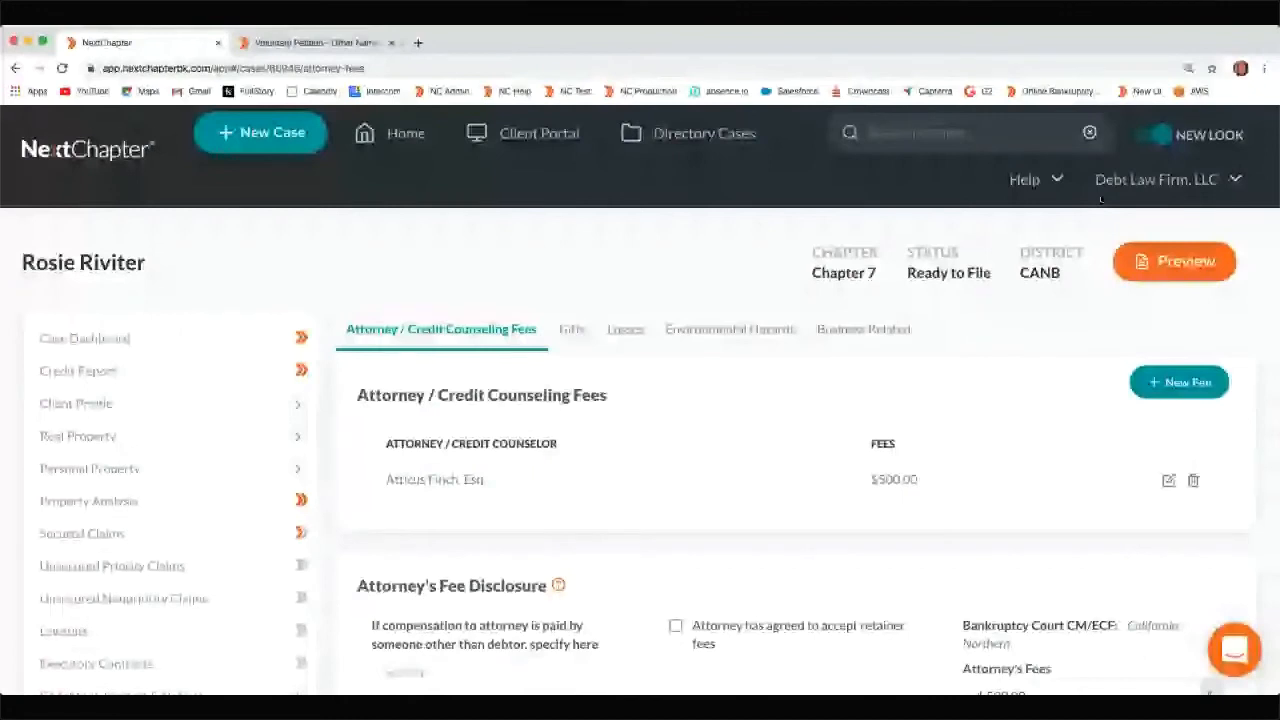
scroll(1101, 200, "down", 1)
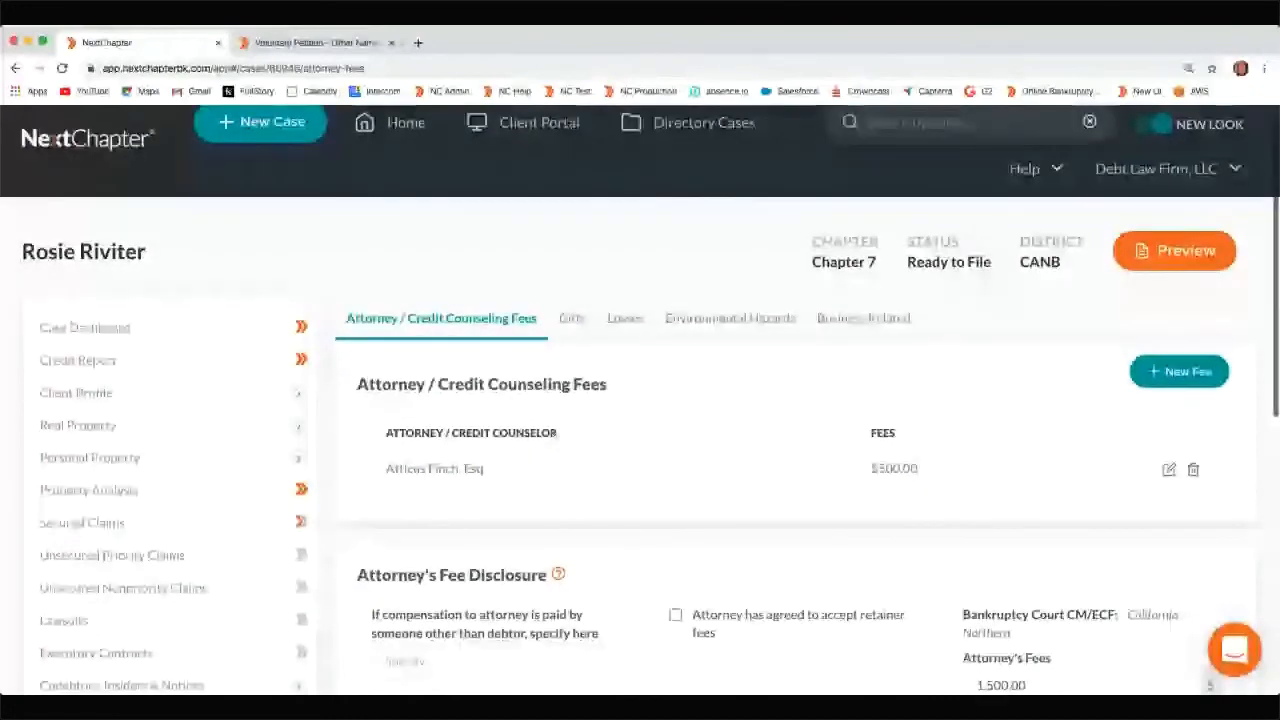
scroll(557, 438, "down", 3)
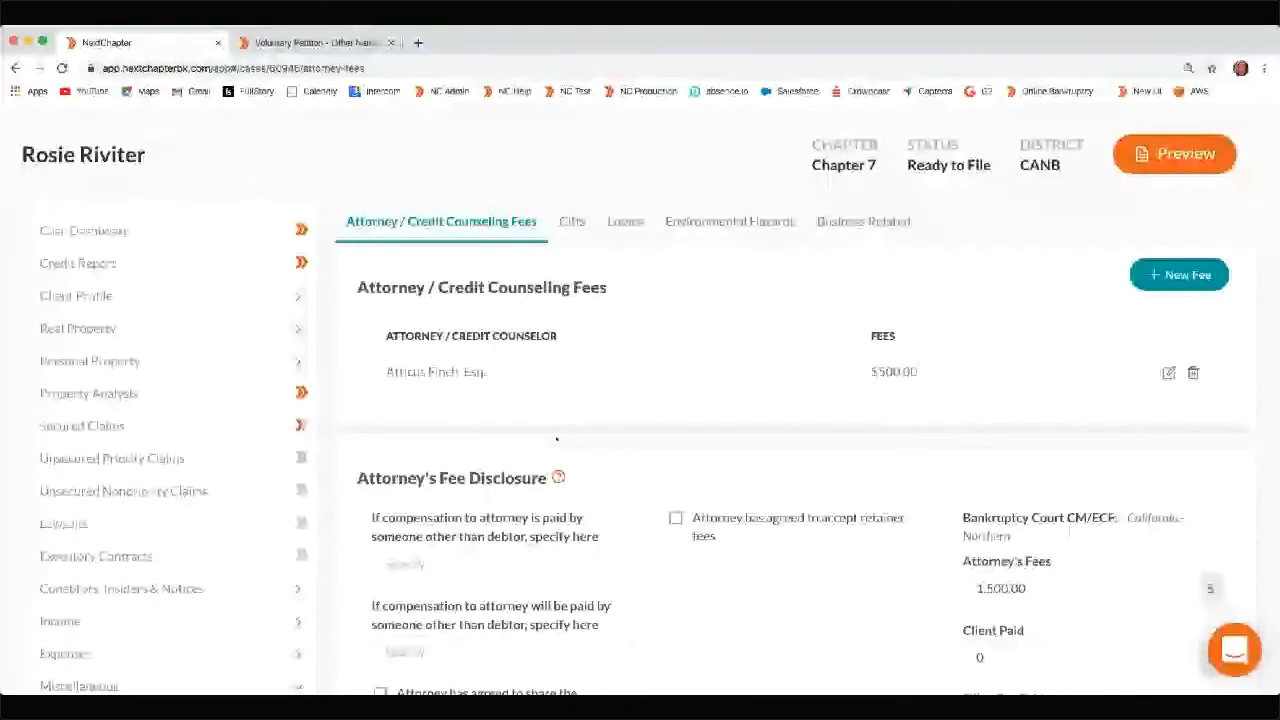
Scroll through the fee disclosure details and focus the second compensation-payer Specify field
scroll(557, 438, "down", 1)
scroll(498, 422, "down", 3)
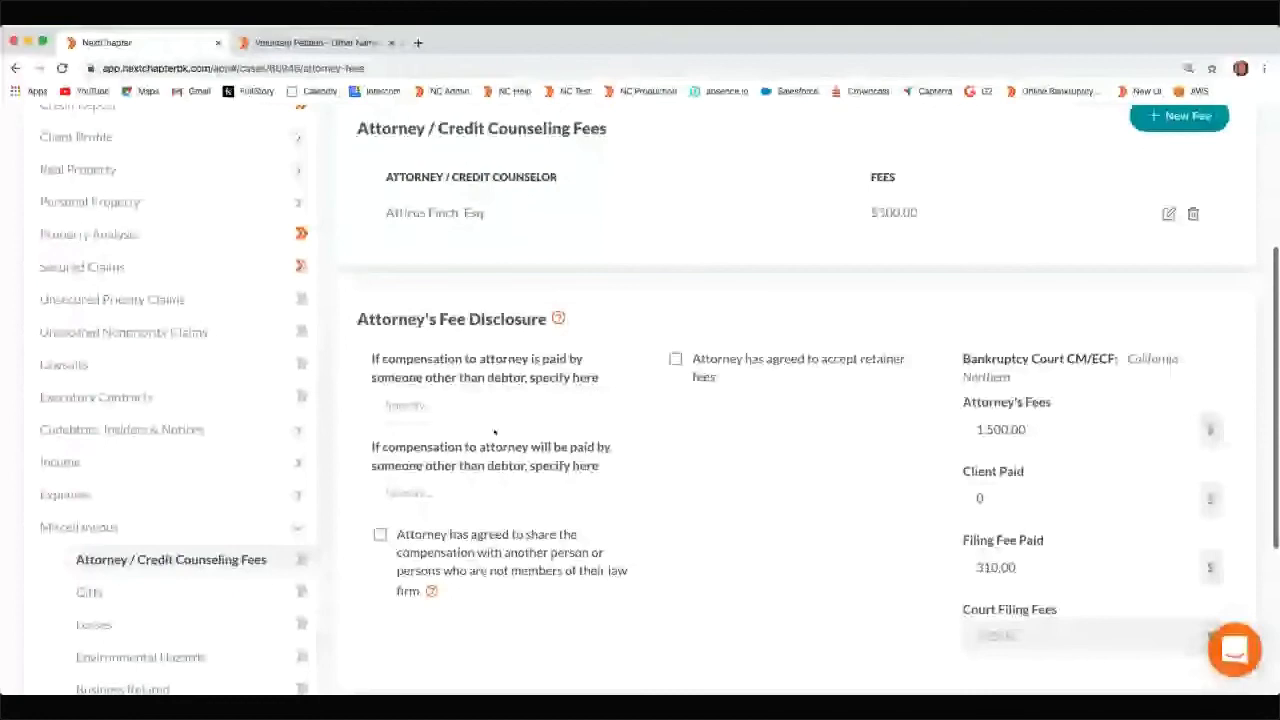
scroll(494, 432, "down", 1)
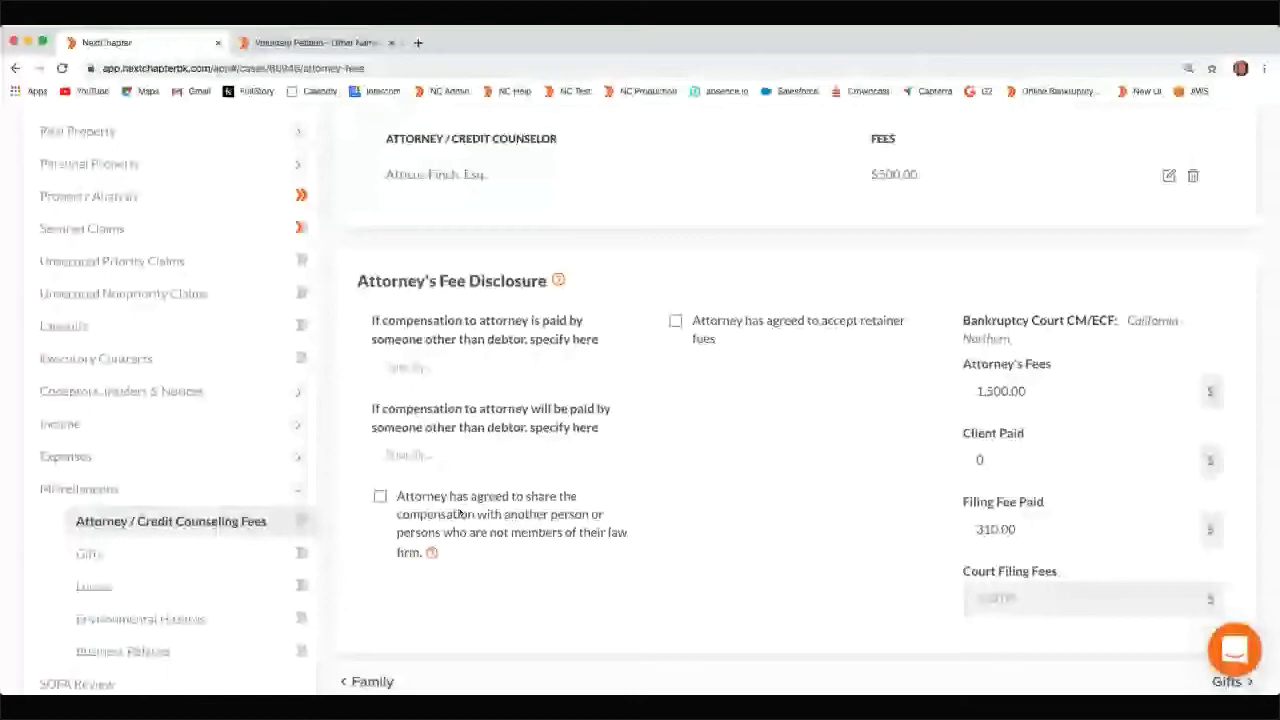
scroll(459, 513, "up", 3)
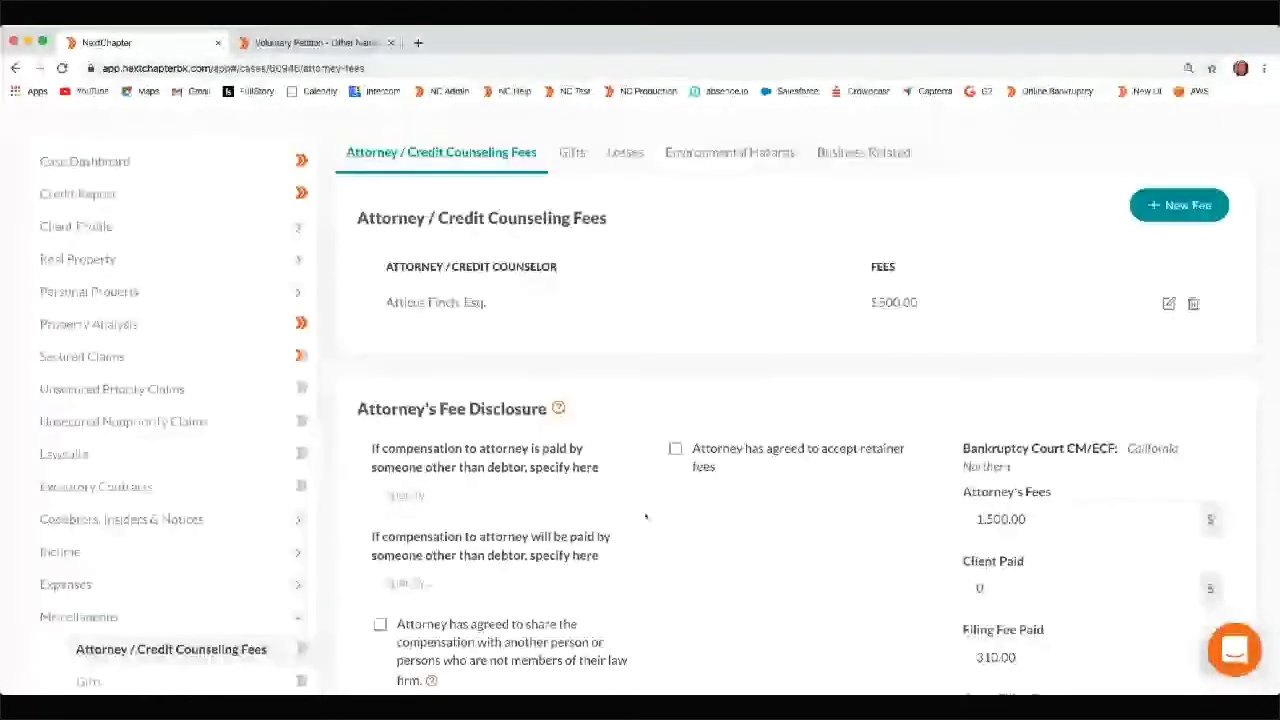
scroll(760, 510, "down", 2)
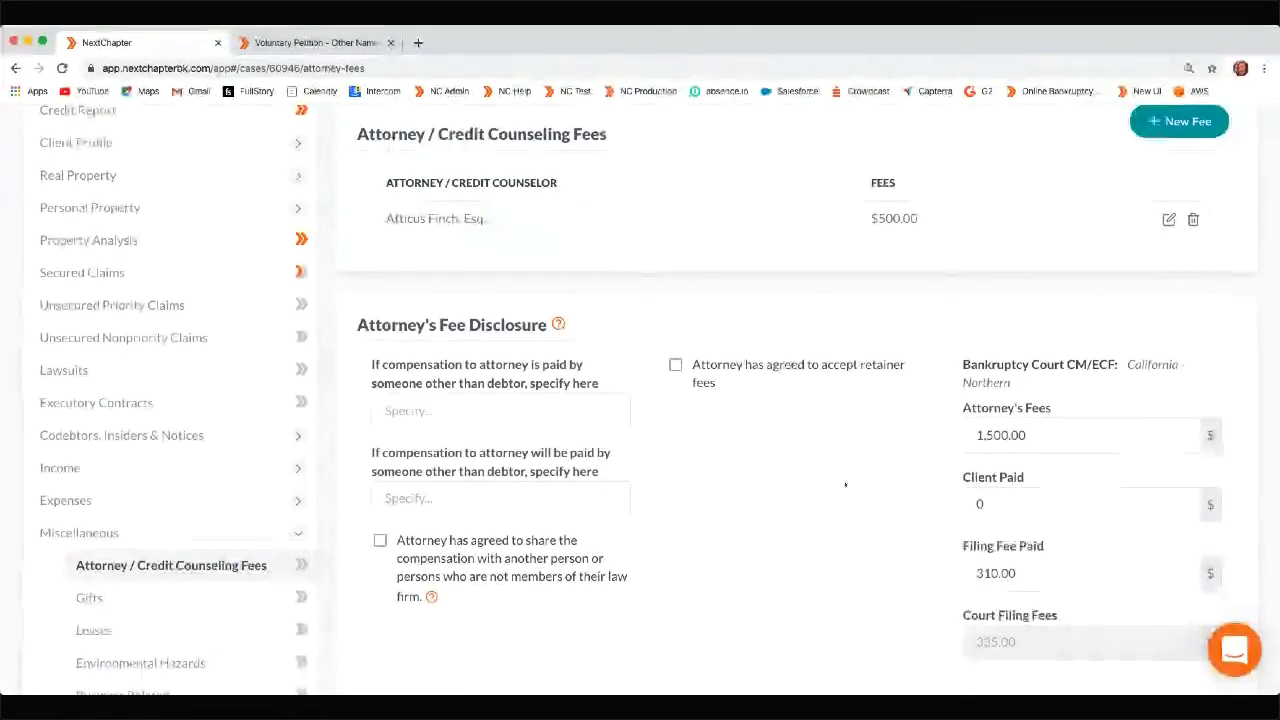
scroll(845, 485, "up", 2)
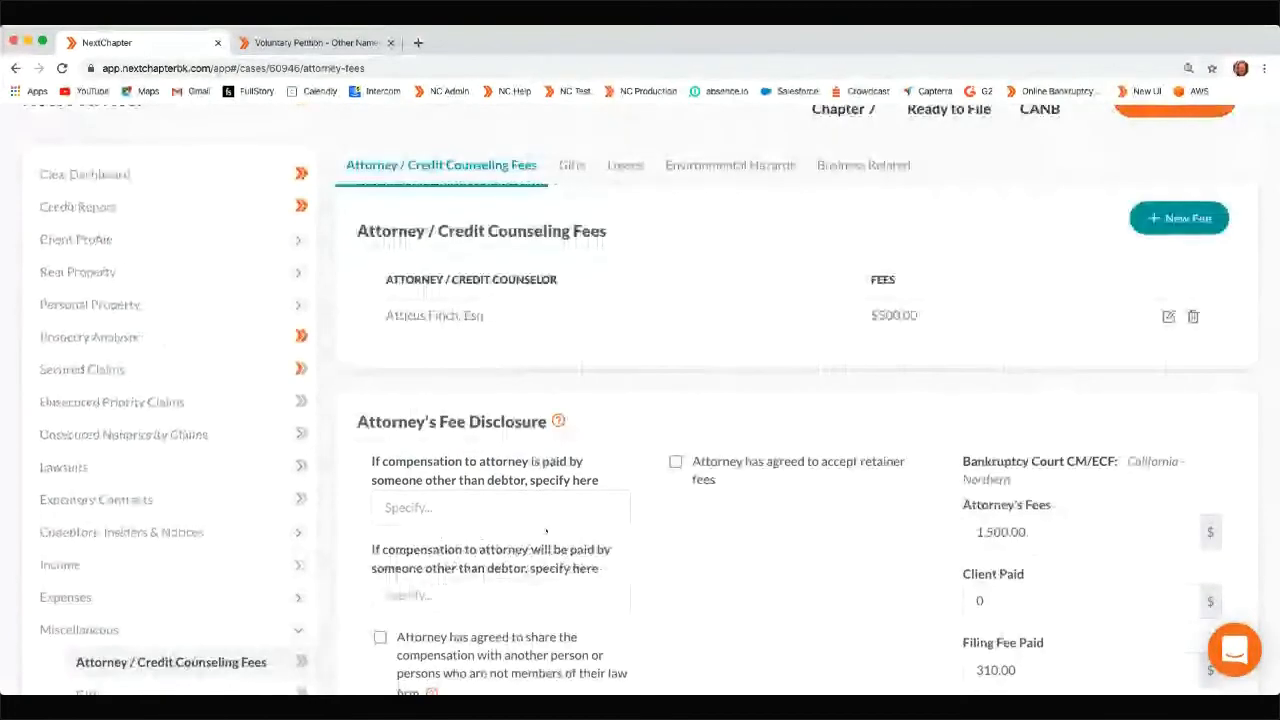
scroll(546, 532, "down", 1)
left_click(546, 540)
scroll(554, 545, "down", 2)
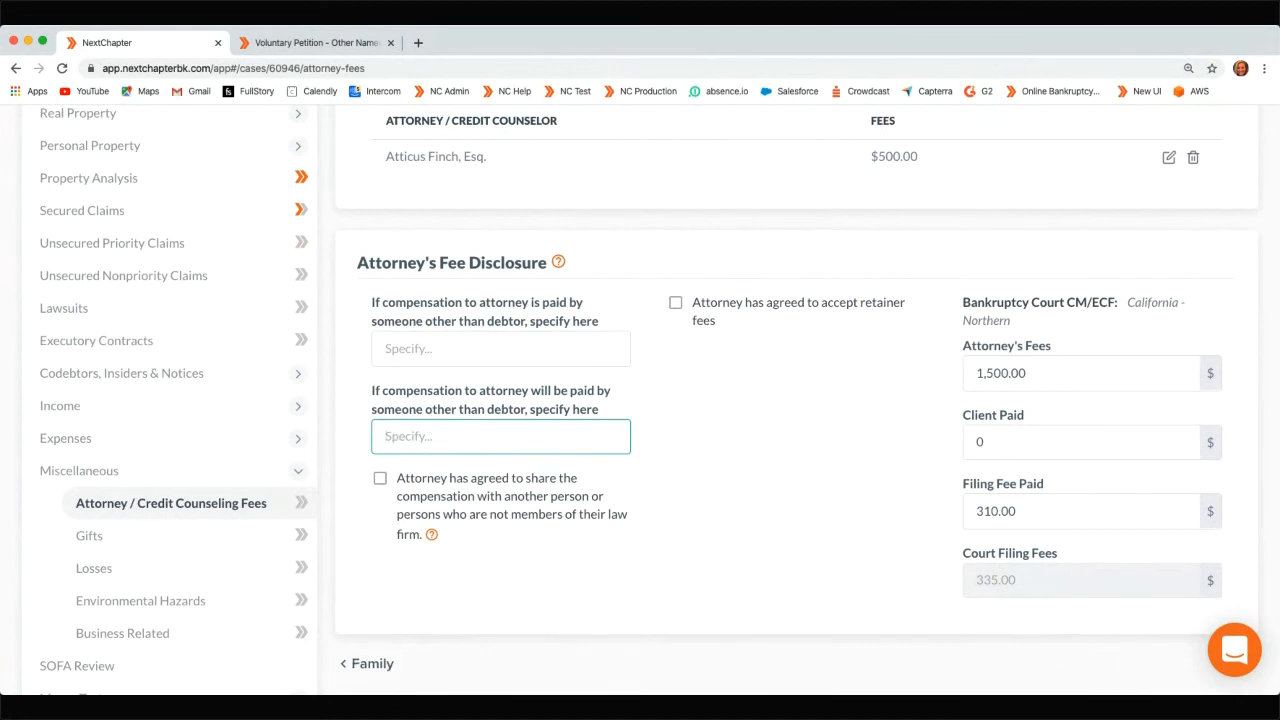
Collapse Miscellaneous, expand Means Test, and look over the Exemption from Presumption page
left_click(50, 474)
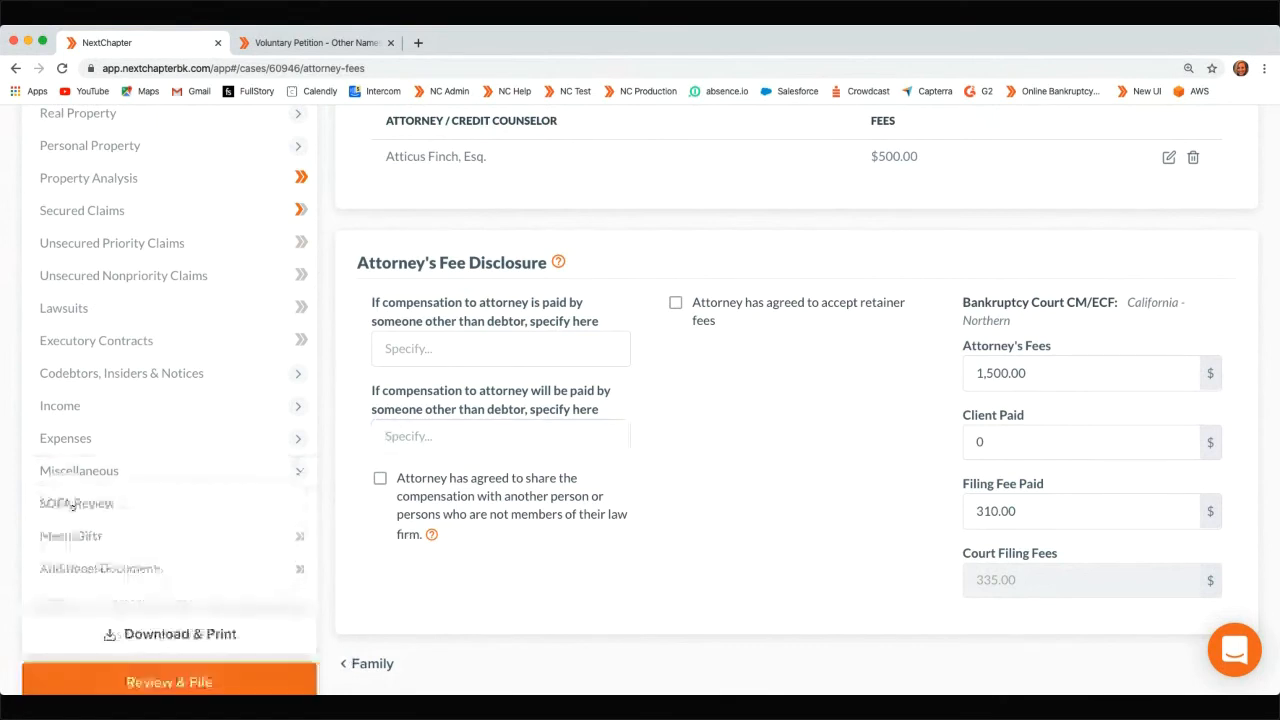
left_click(77, 536)
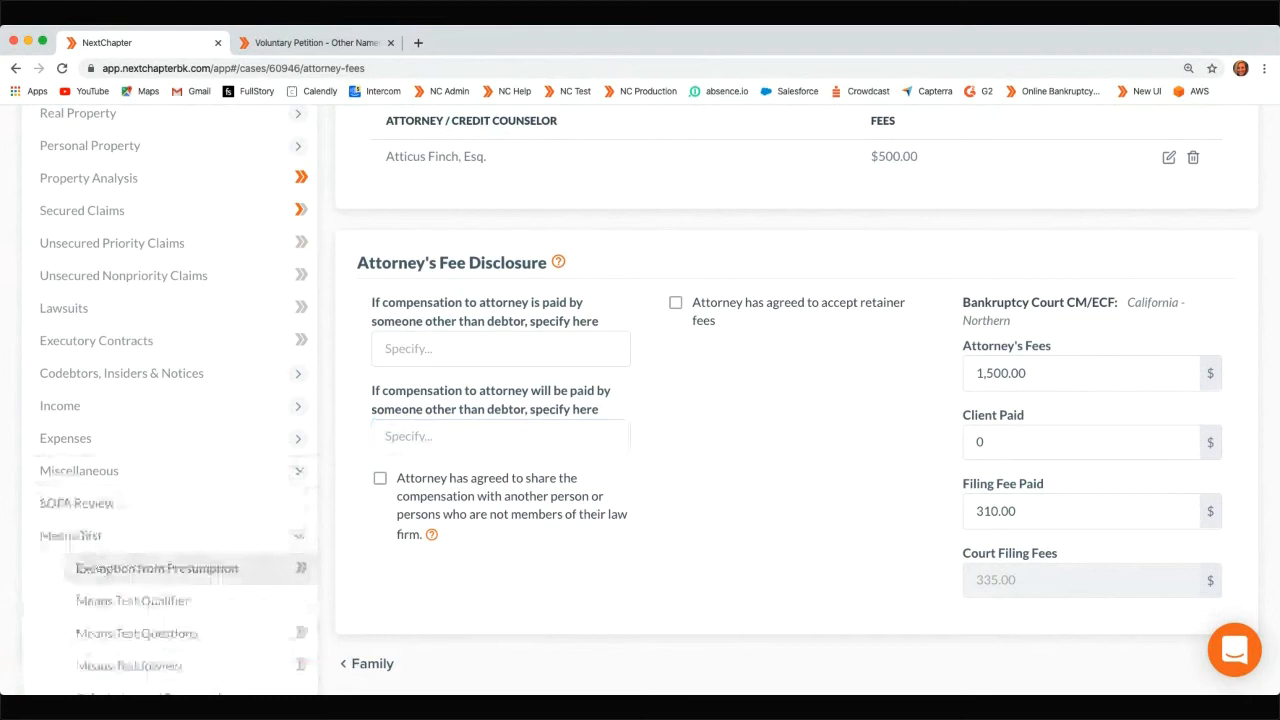
left_click(157, 568)
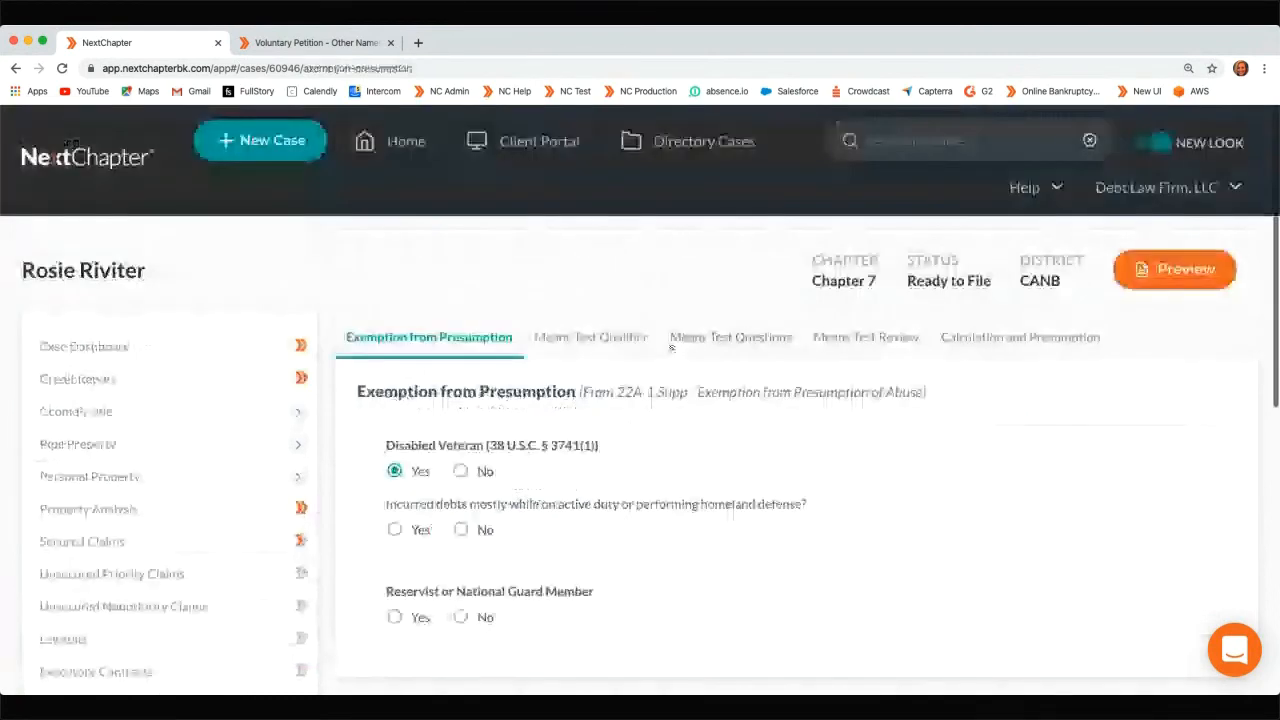
scroll(443, 405, "down", 2)
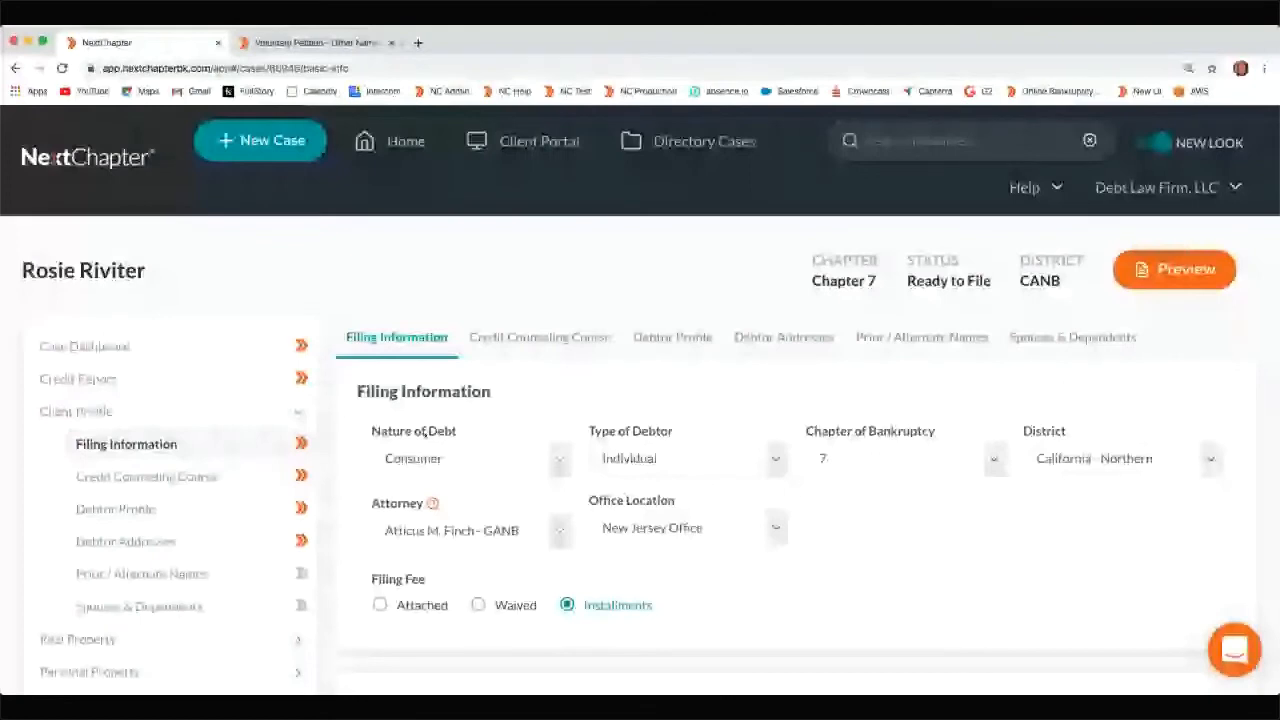
scroll(425, 431, "down", 6)
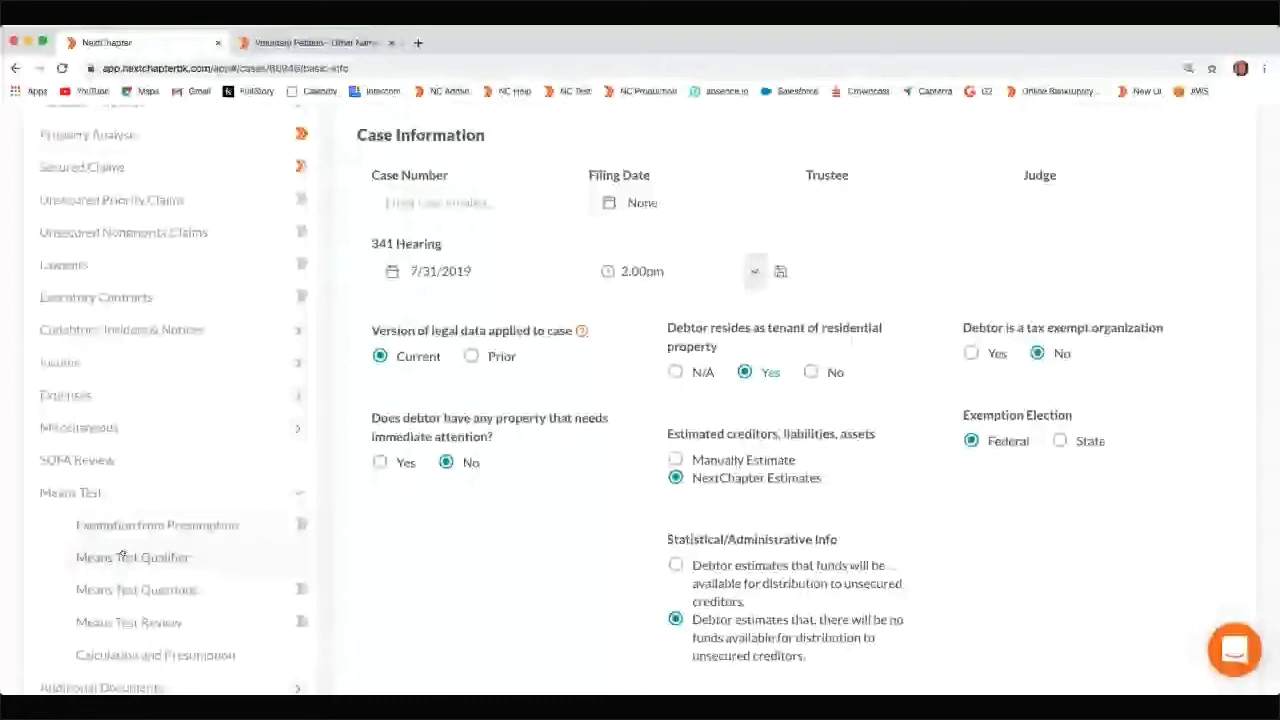
Open the Means Test Qualifier: income 131,169.96 versus Ohio median 76,260.00, so presumption of abuse arises
left_click(122, 556)
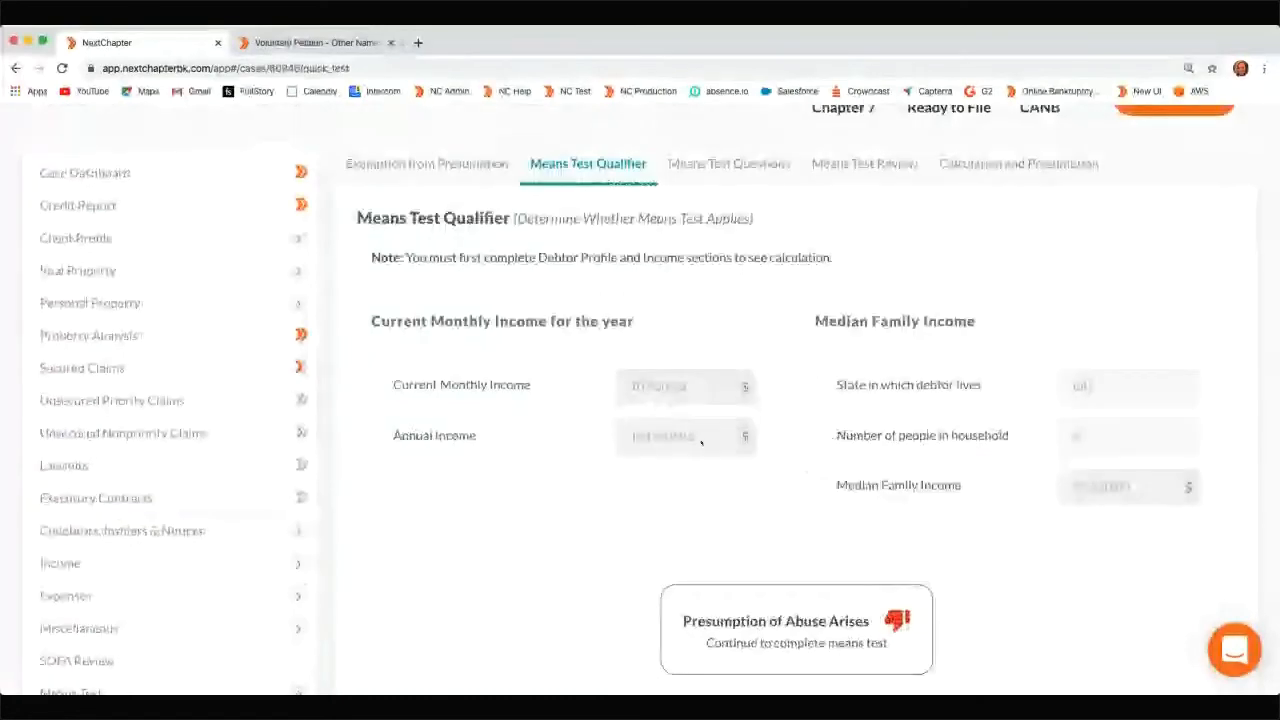
scroll(701, 443, "down", 1)
scroll(614, 471, "down", 1)
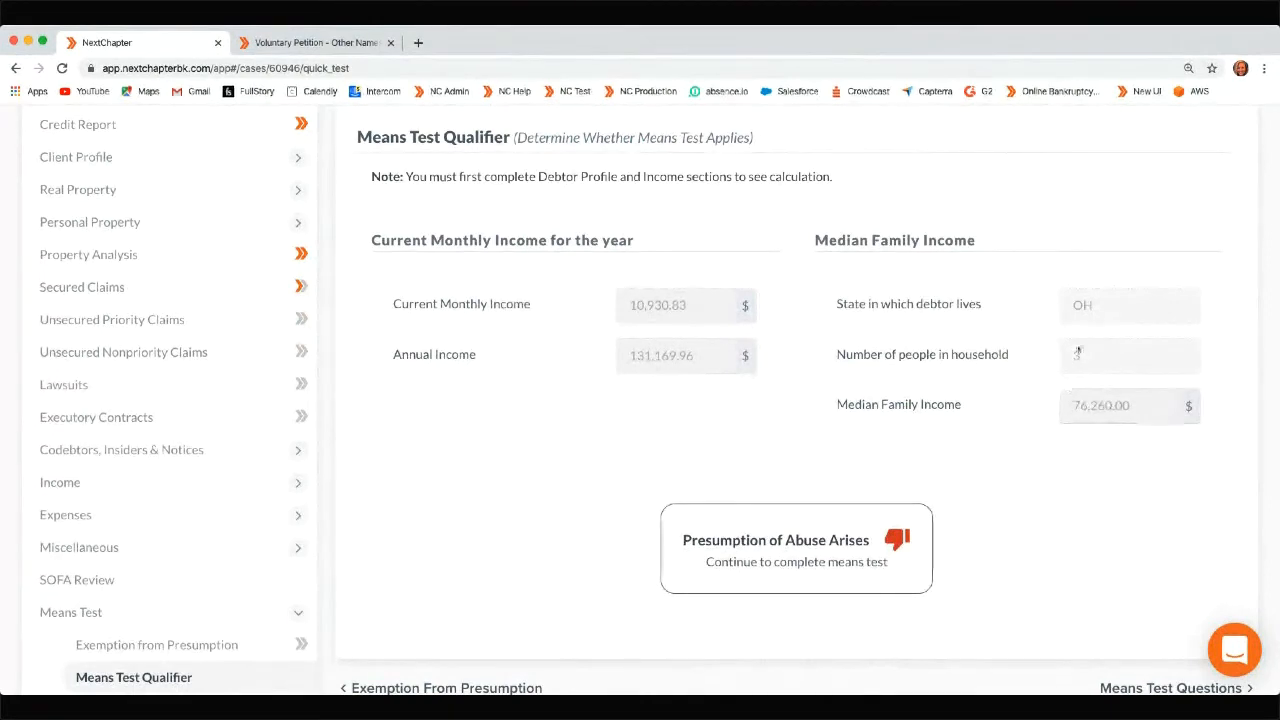
left_click(97, 158)
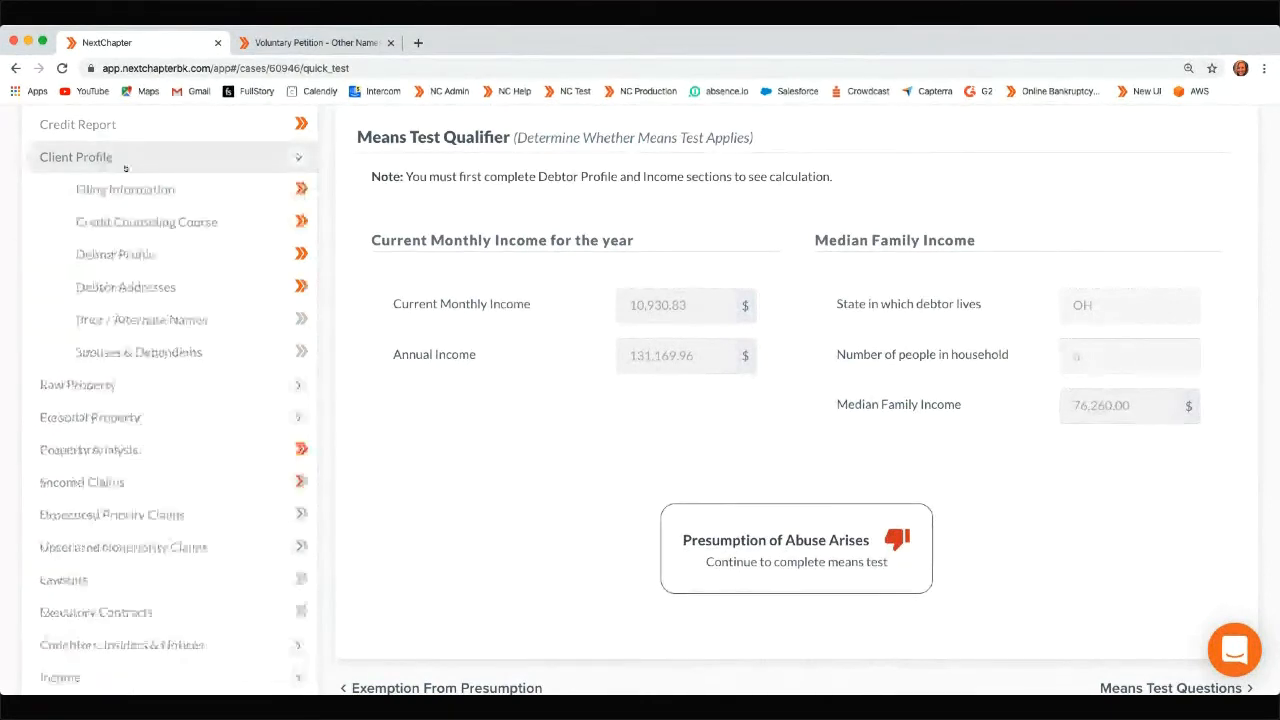
left_click(116, 256)
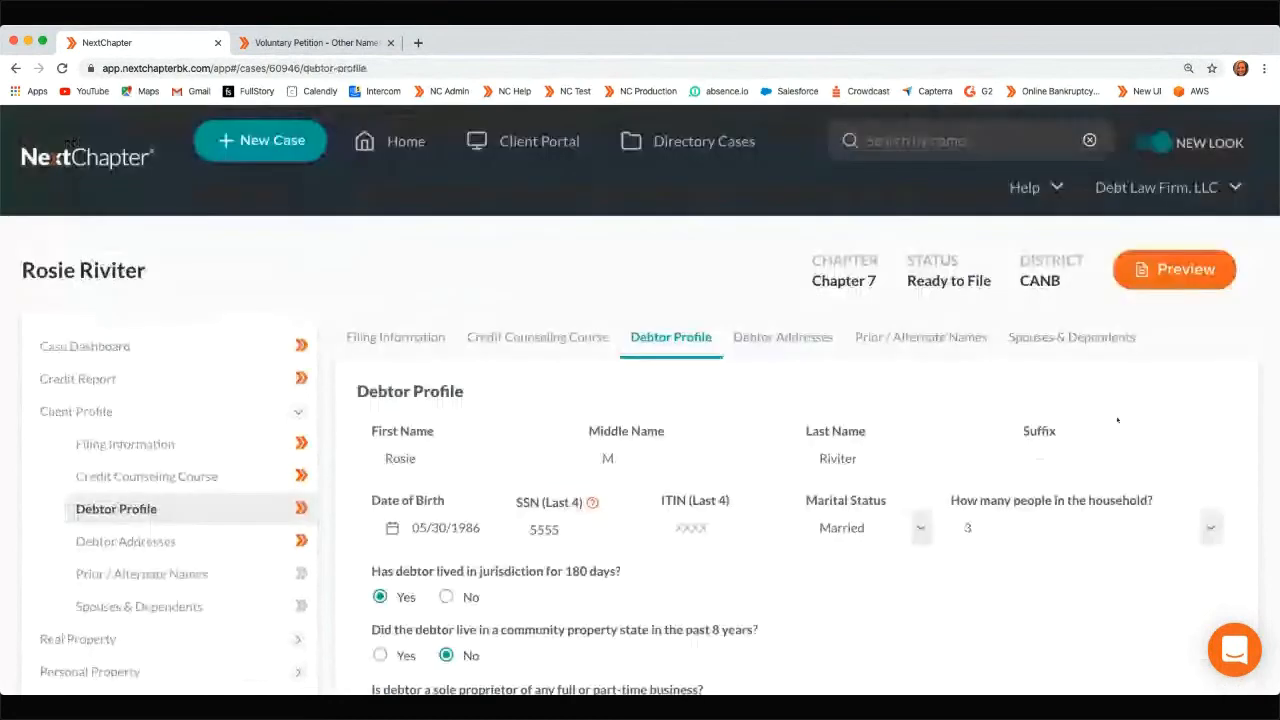
scroll(1117, 420, "down", 2)
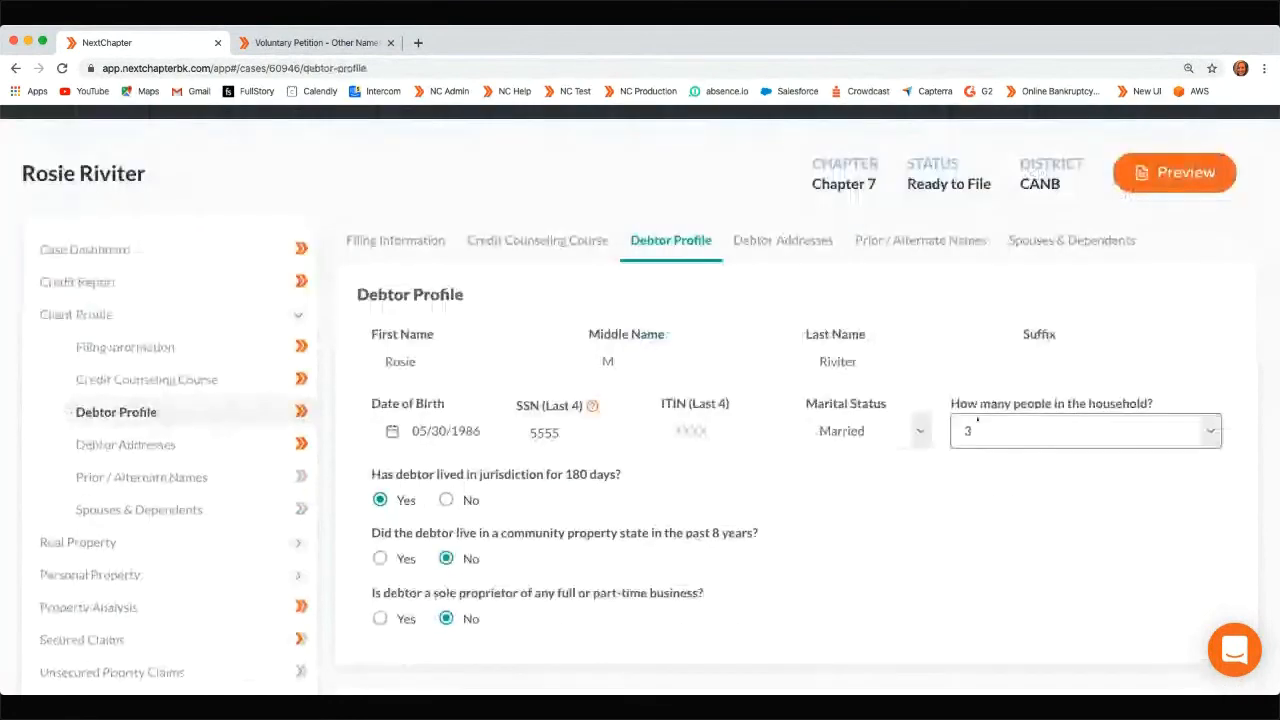
left_click(205, 446)
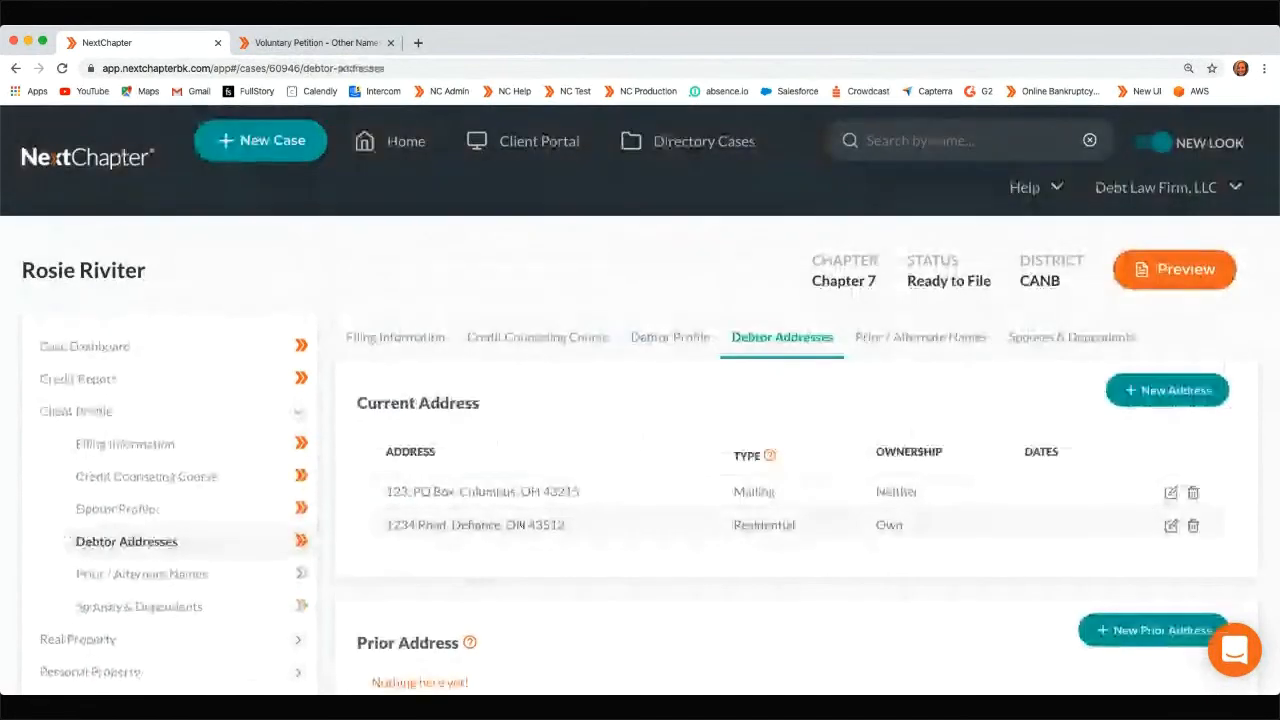
scroll(852, 482, "down", 5)
scroll(187, 525, "down", 5)
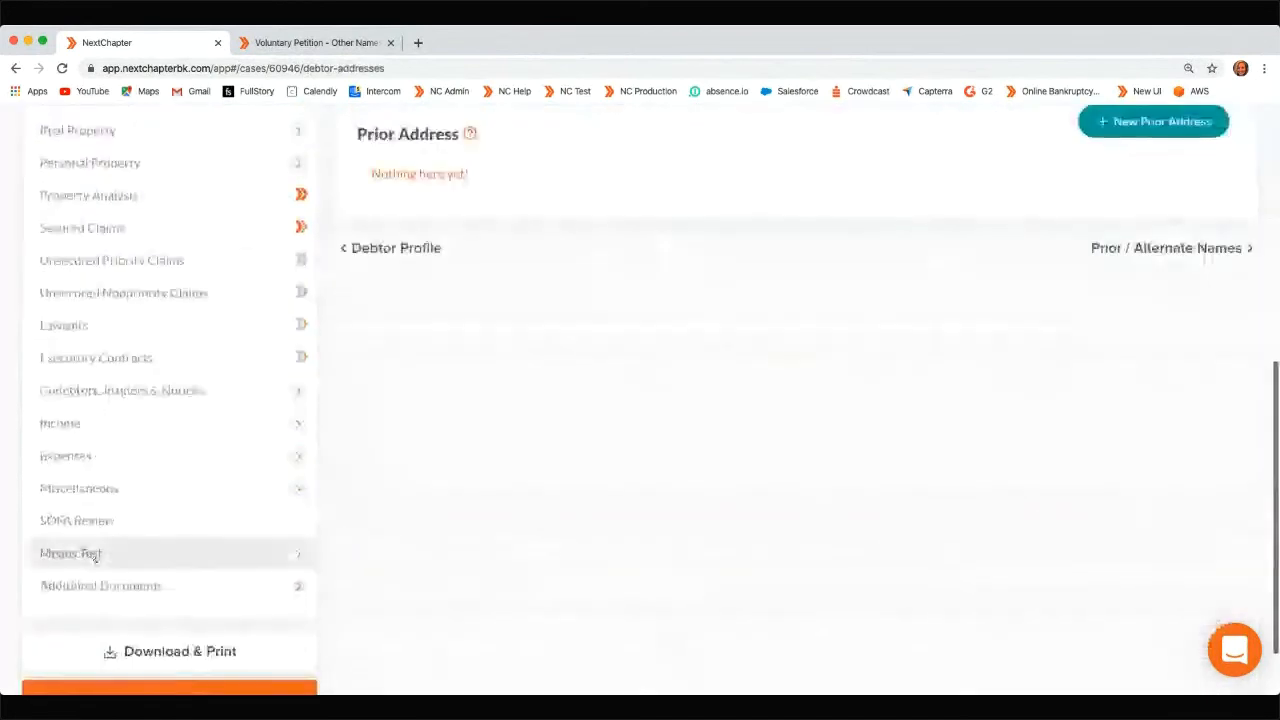
left_click(94, 555)
left_click(131, 618)
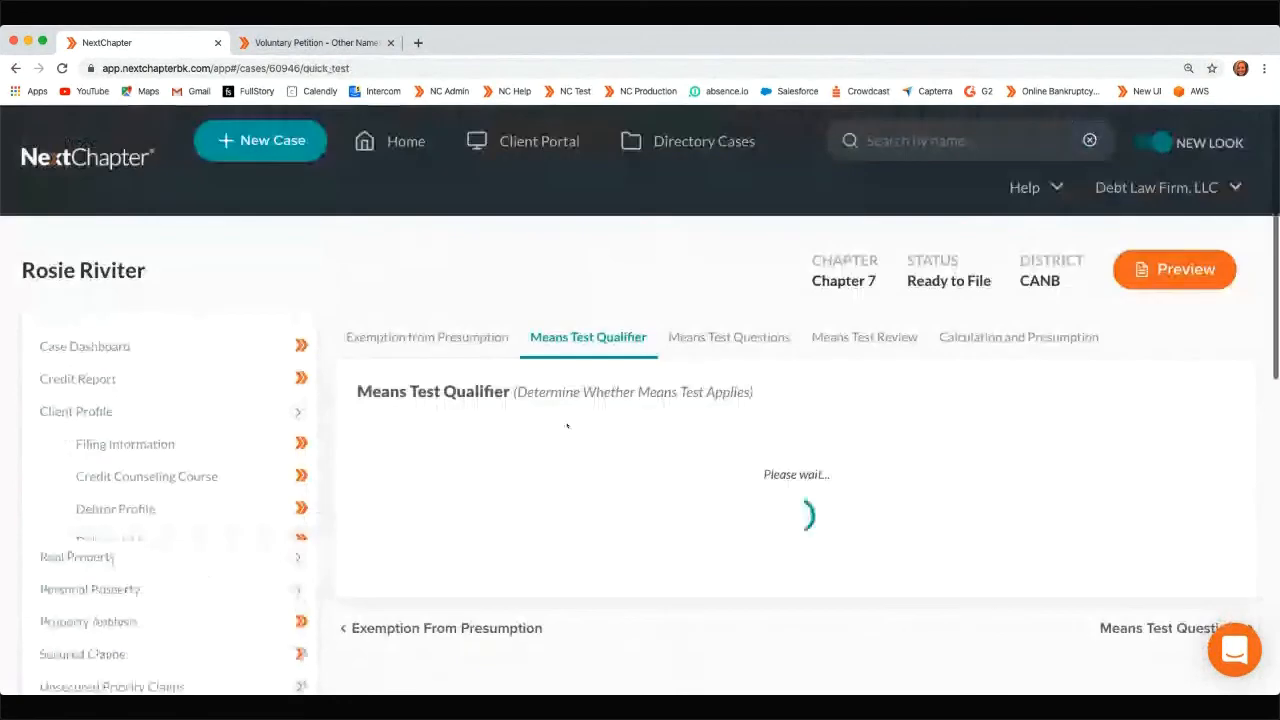
scroll(672, 437, "down", 4)
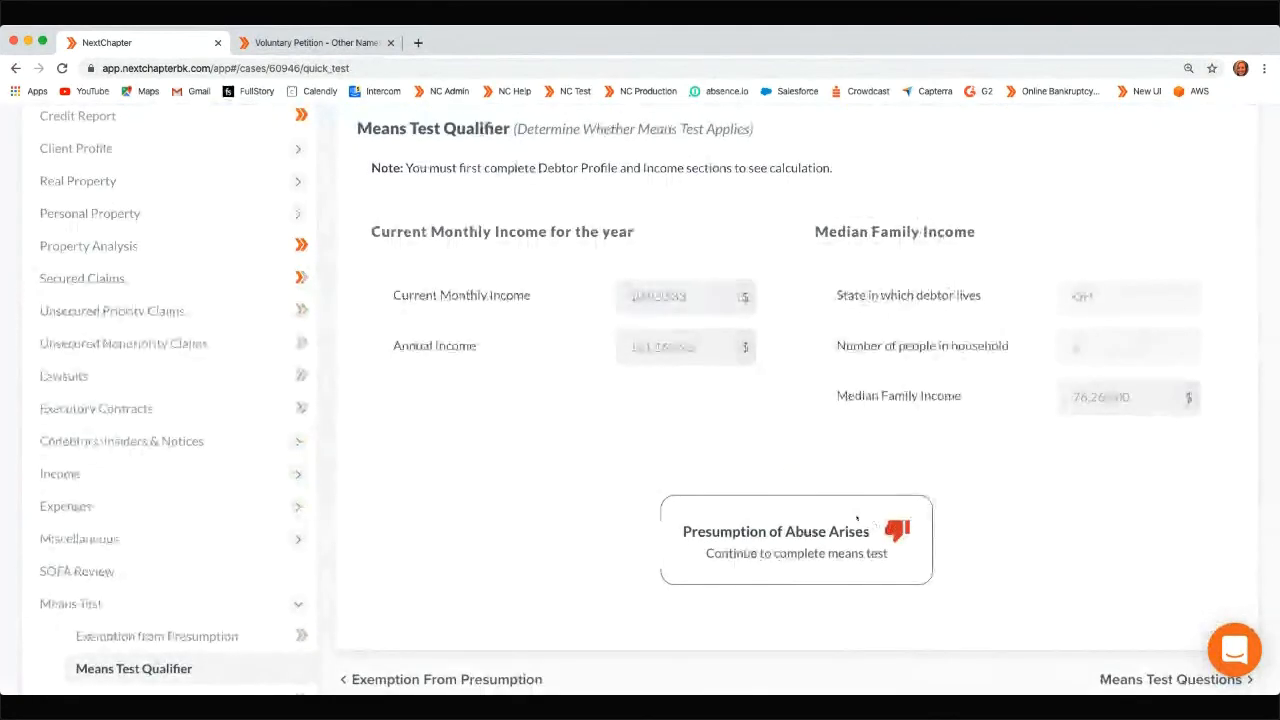
scroll(857, 519, "up", 1)
scroll(840, 410, "up", 1)
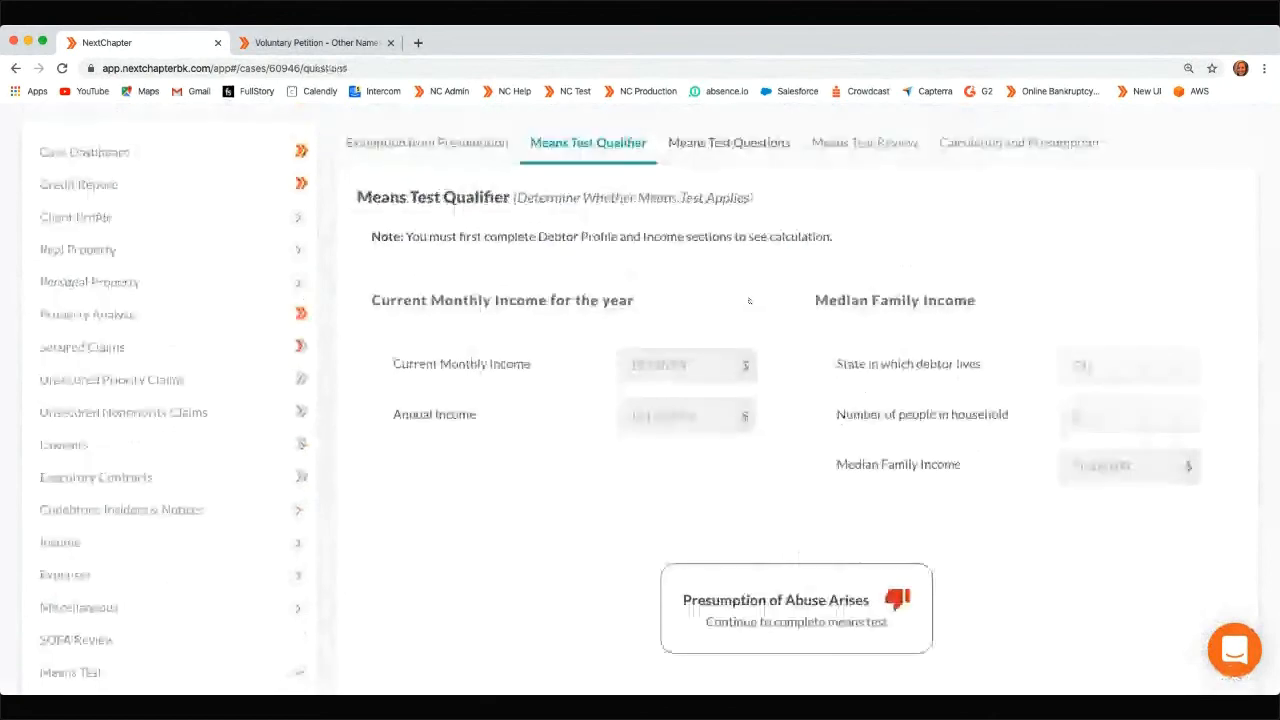
Open the Means Test Questions form and highlight the tax-exemption dependents question and under-65 count
left_click(729, 142)
scroll(801, 437, "down", 1)
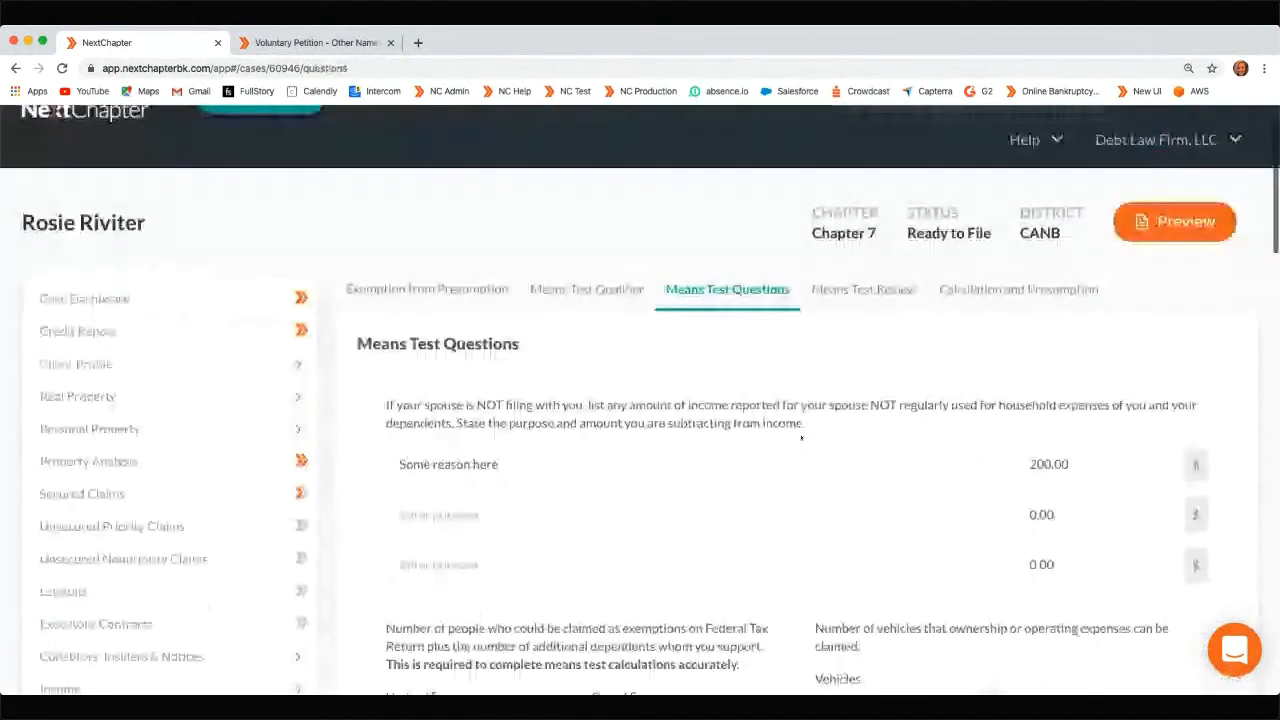
left_click(586, 289)
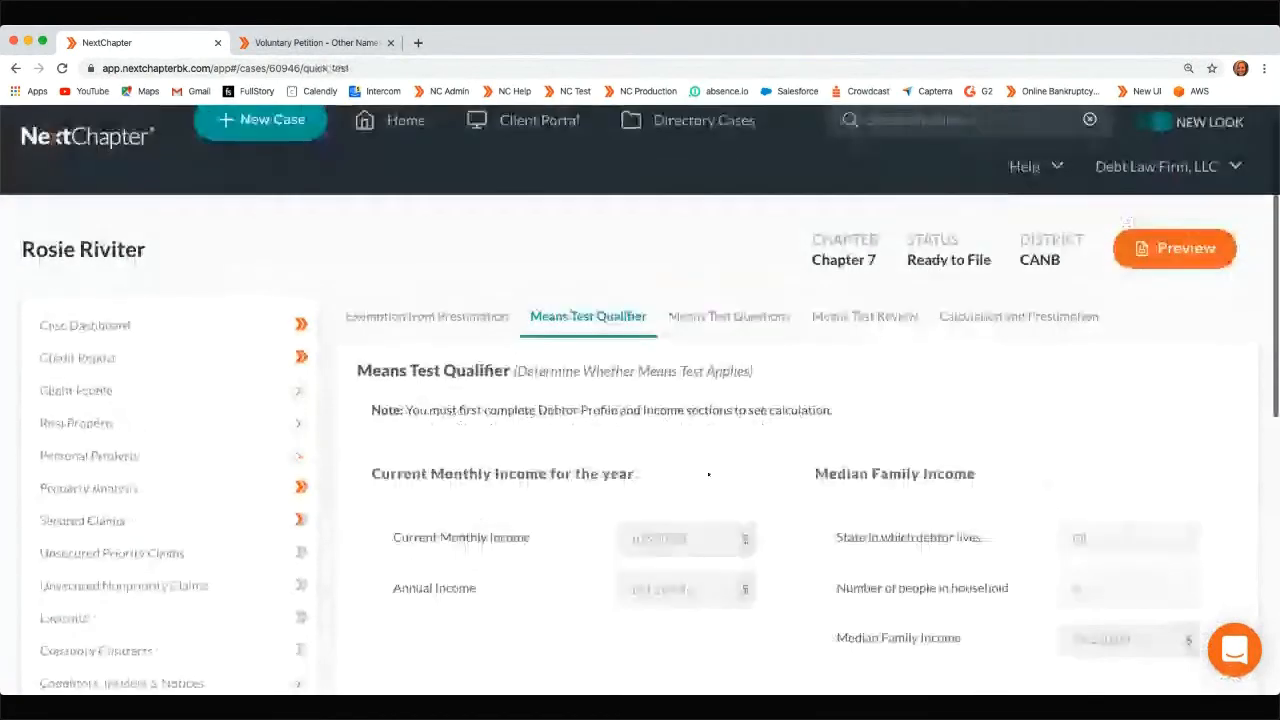
scroll(708, 474, "down", 3)
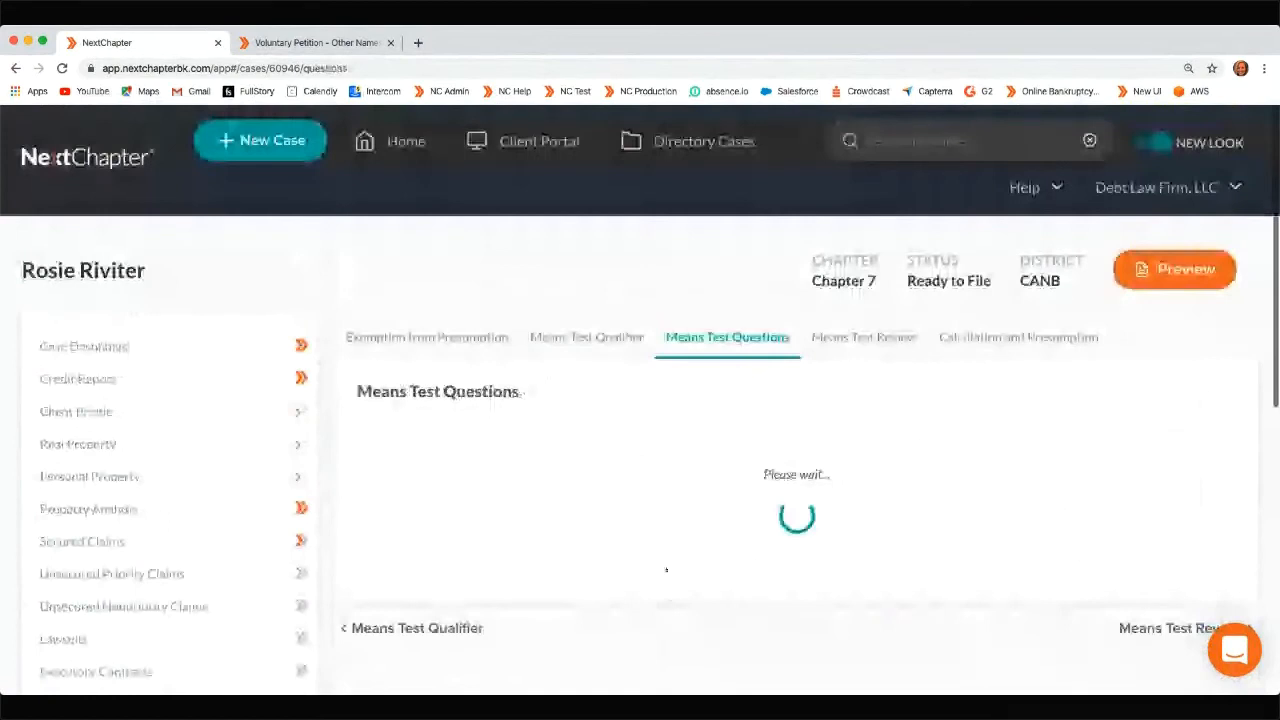
scroll(763, 380, "down", 2)
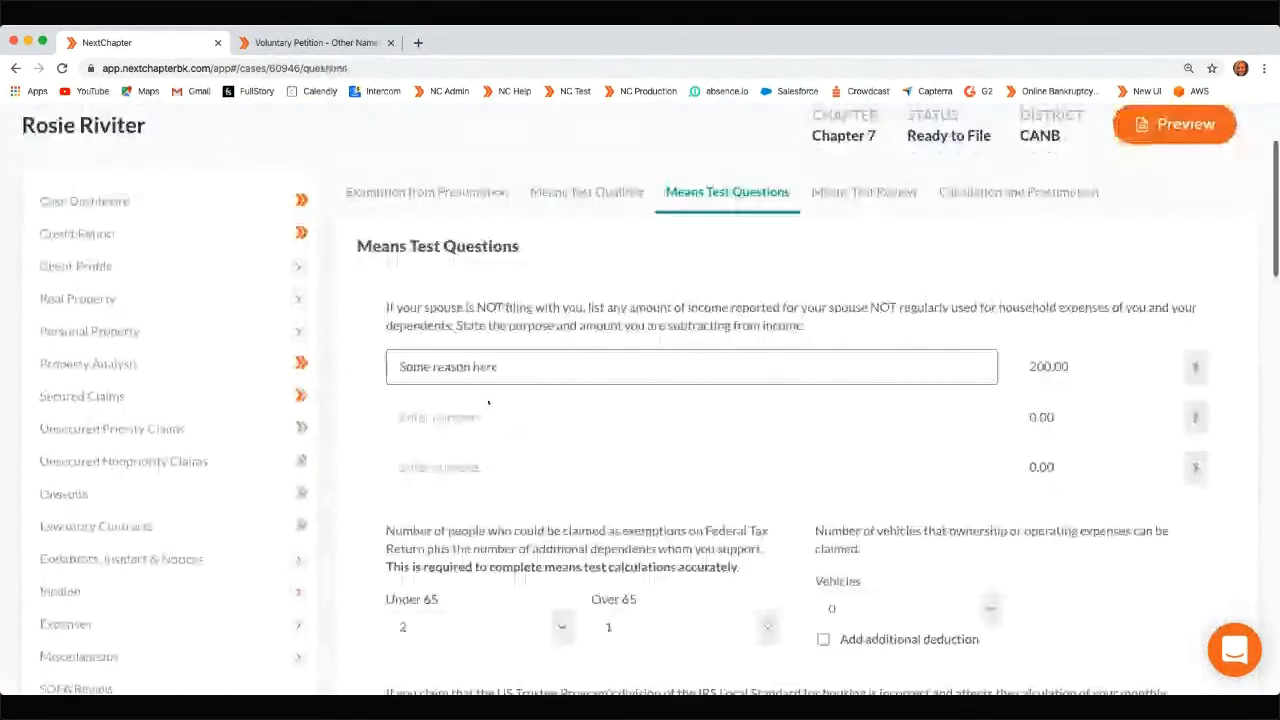
triple_click(685, 536)
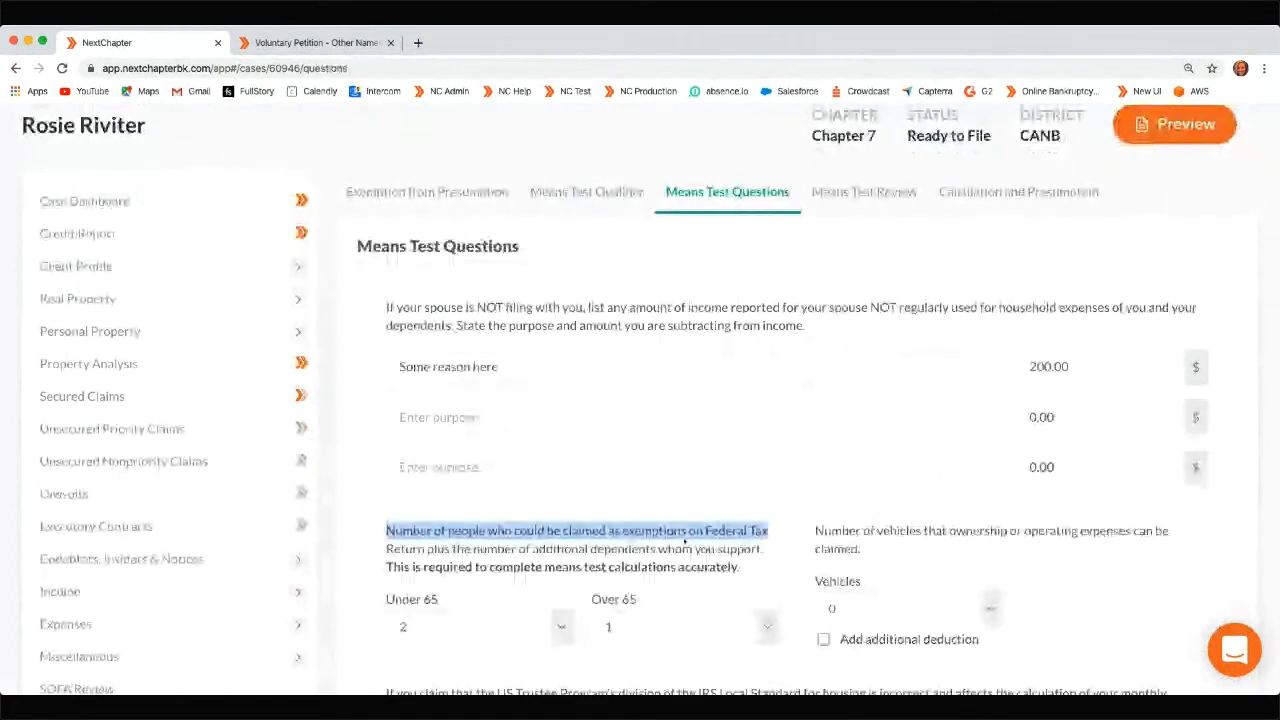
scroll(685, 541, "down", 2)
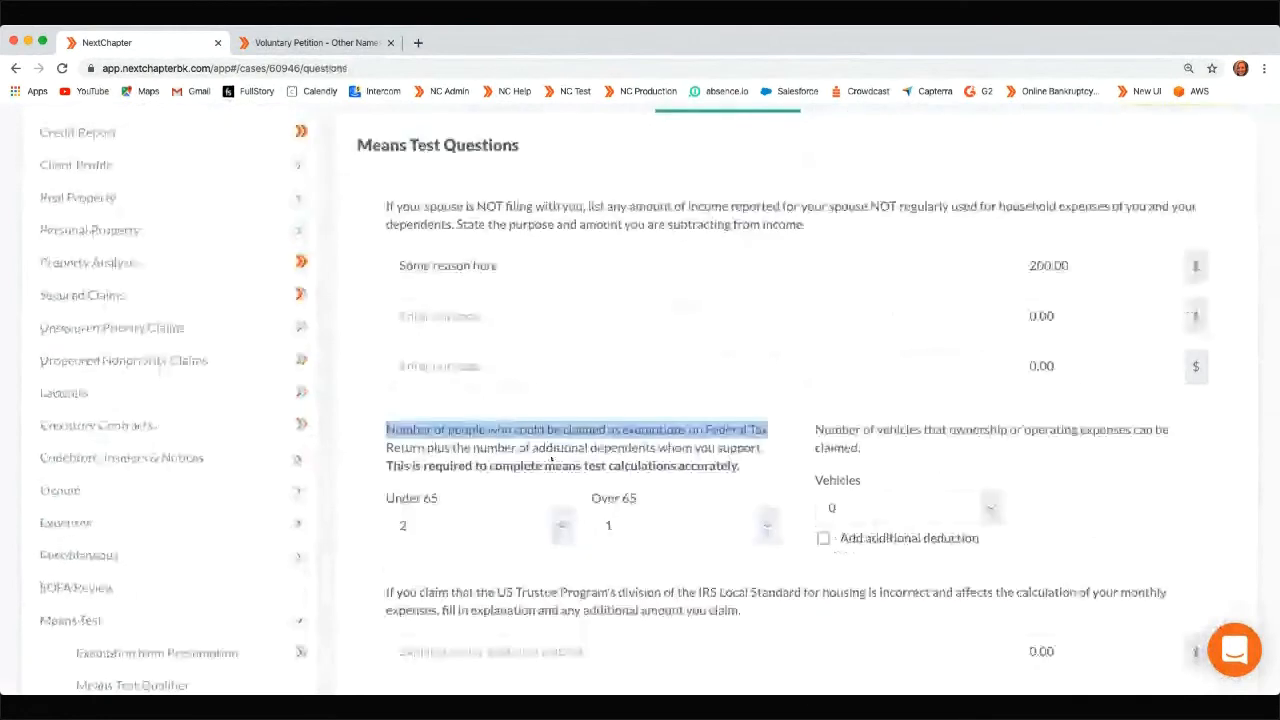
left_click(403, 526)
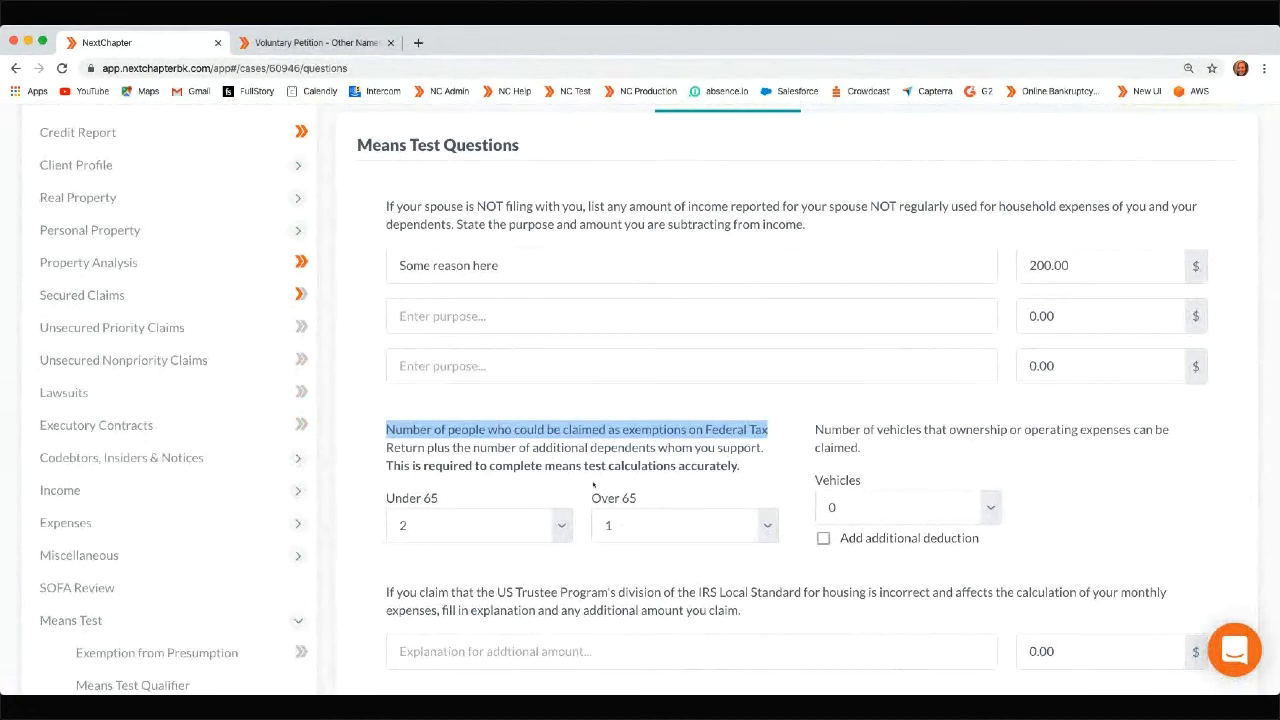
left_click(680, 489)
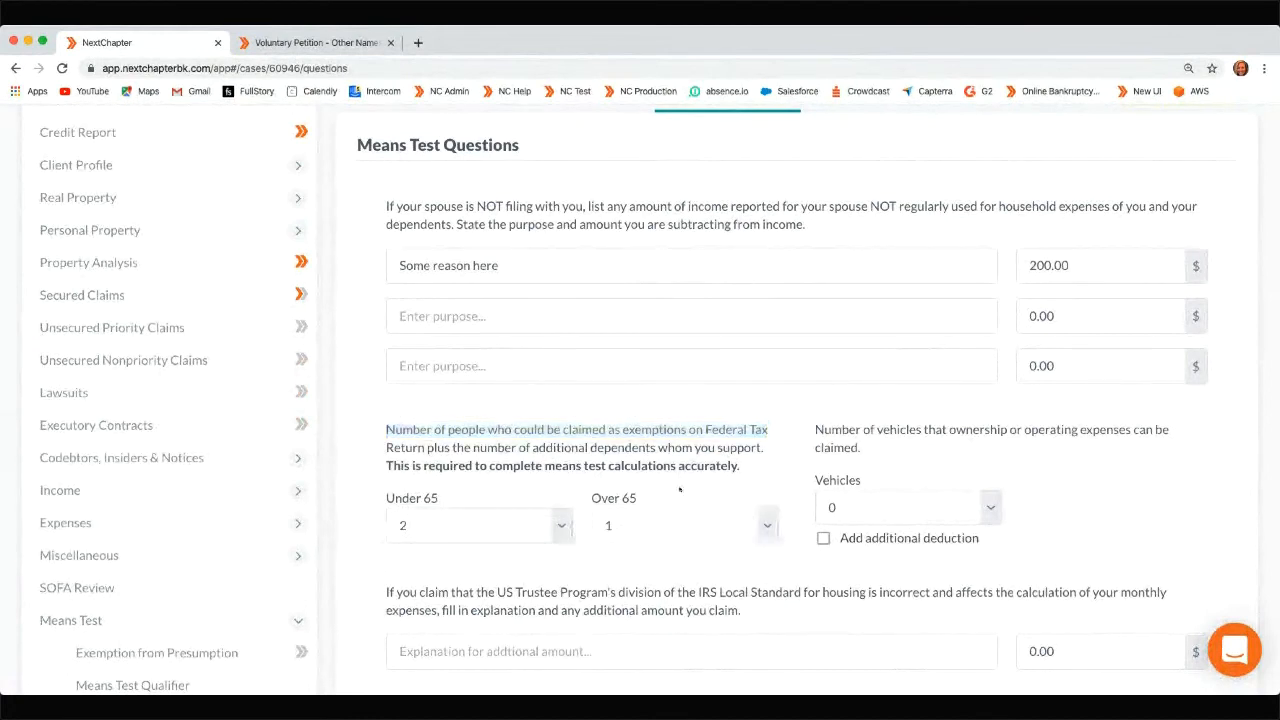
Scroll down to the health expenses and highlight the Health savings account expenses label
scroll(680, 489, "down", 1)
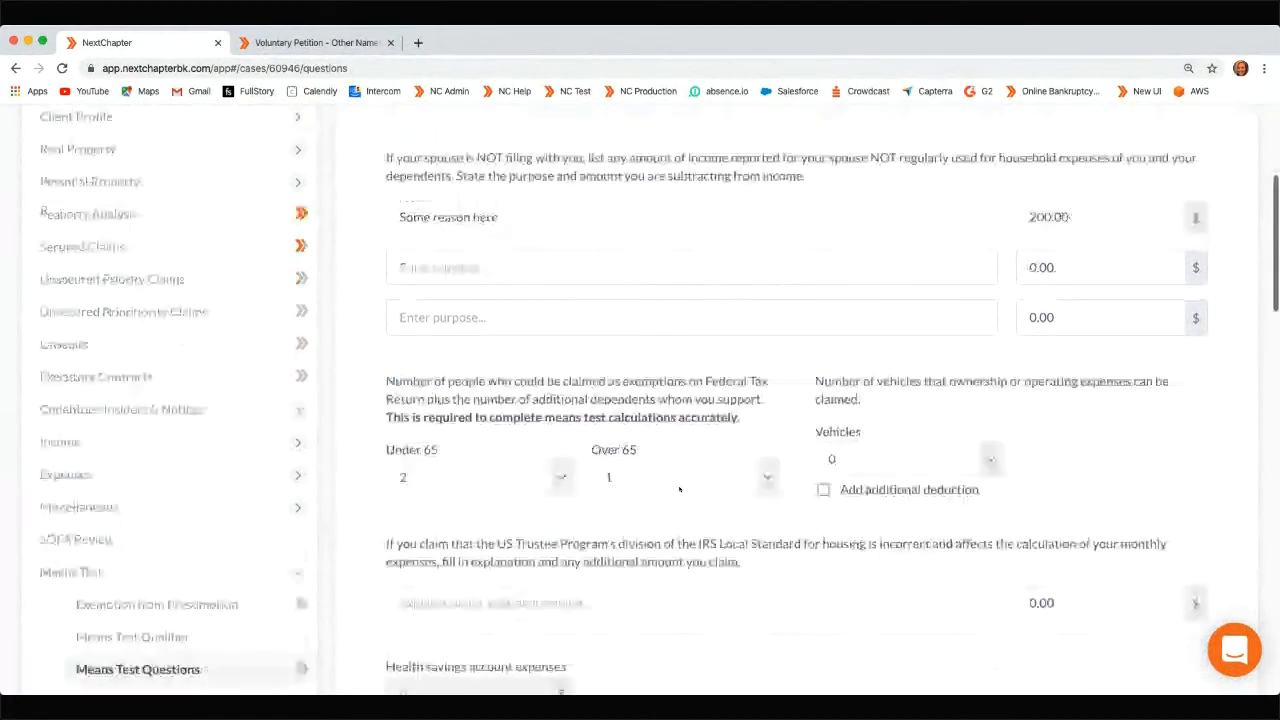
scroll(680, 489, "down", 5)
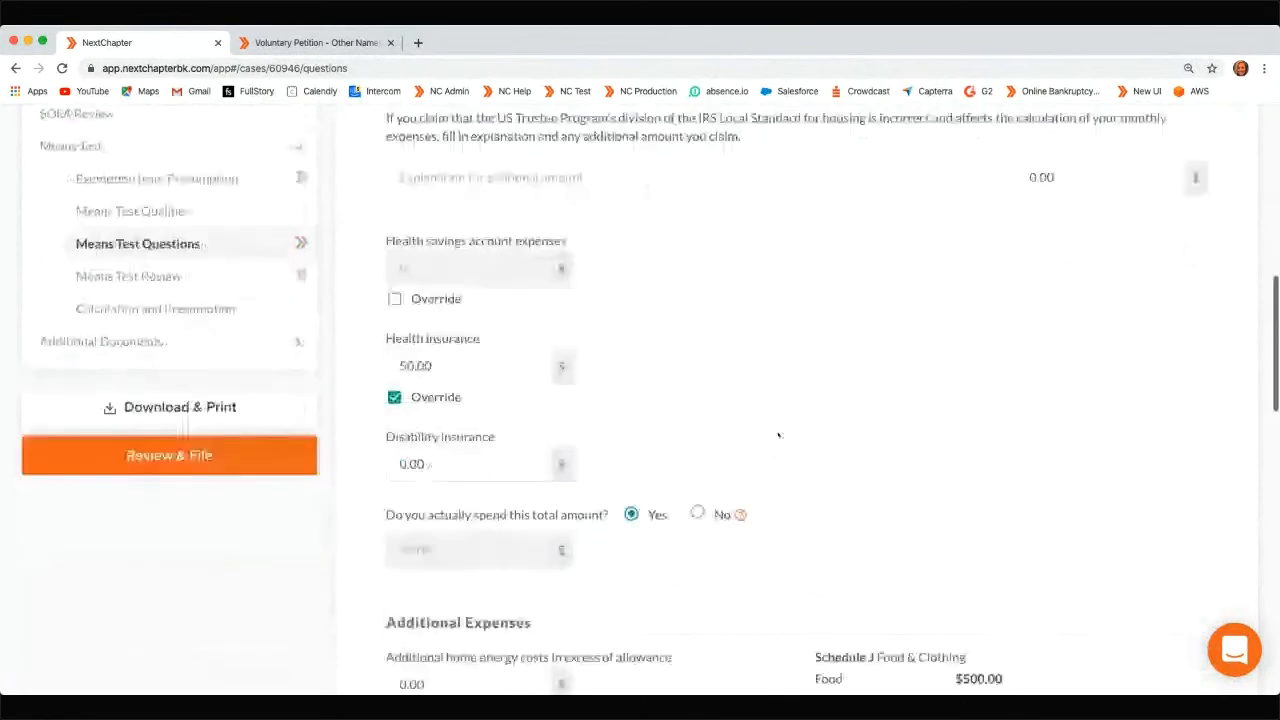
scroll(779, 436, "down", 1)
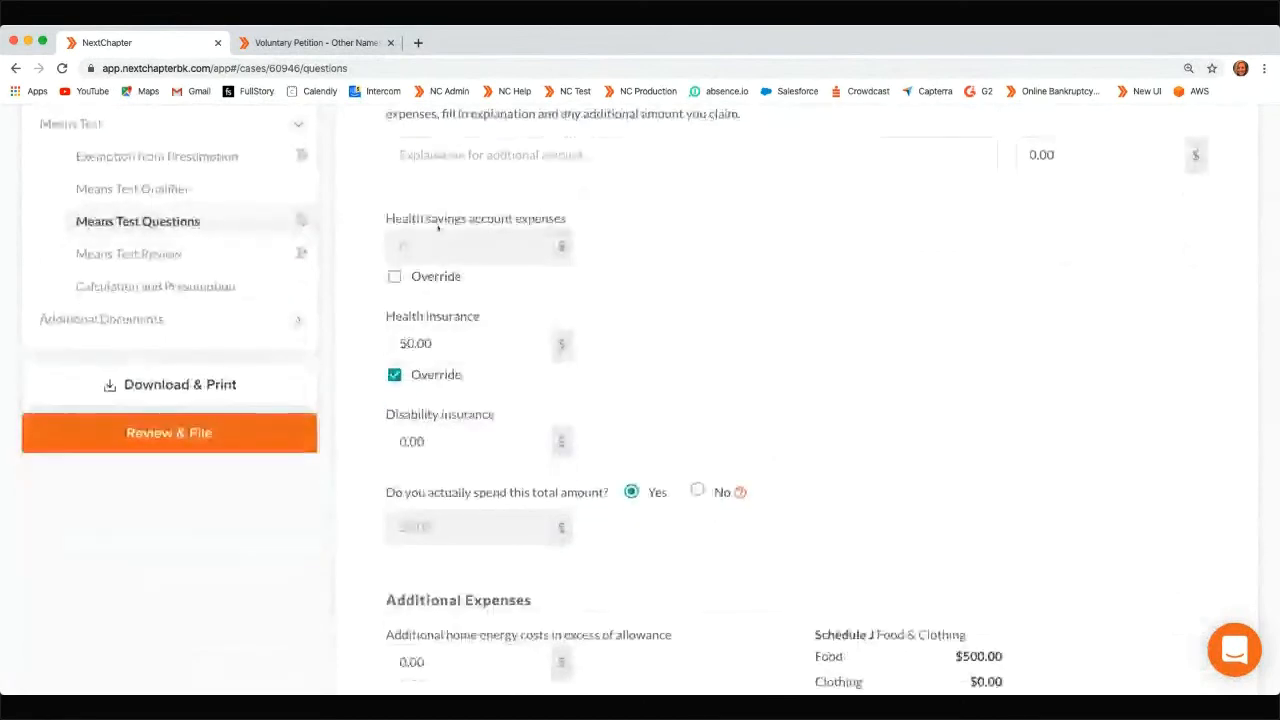
mouse_move(386, 218)
left_mouse_down()
mouse_move(480, 219)
mouse_move(535, 243)
left_mouse_up()
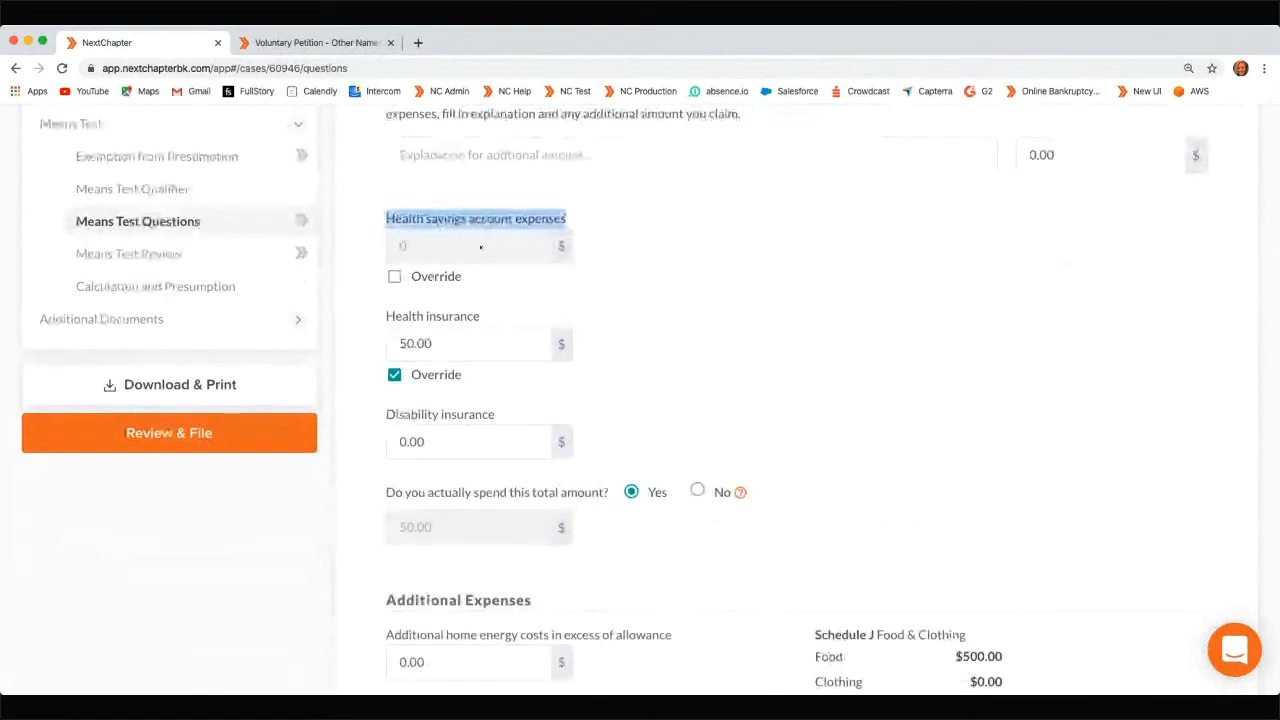
scroll(480, 246, "up", 3)
left_click(394, 341)
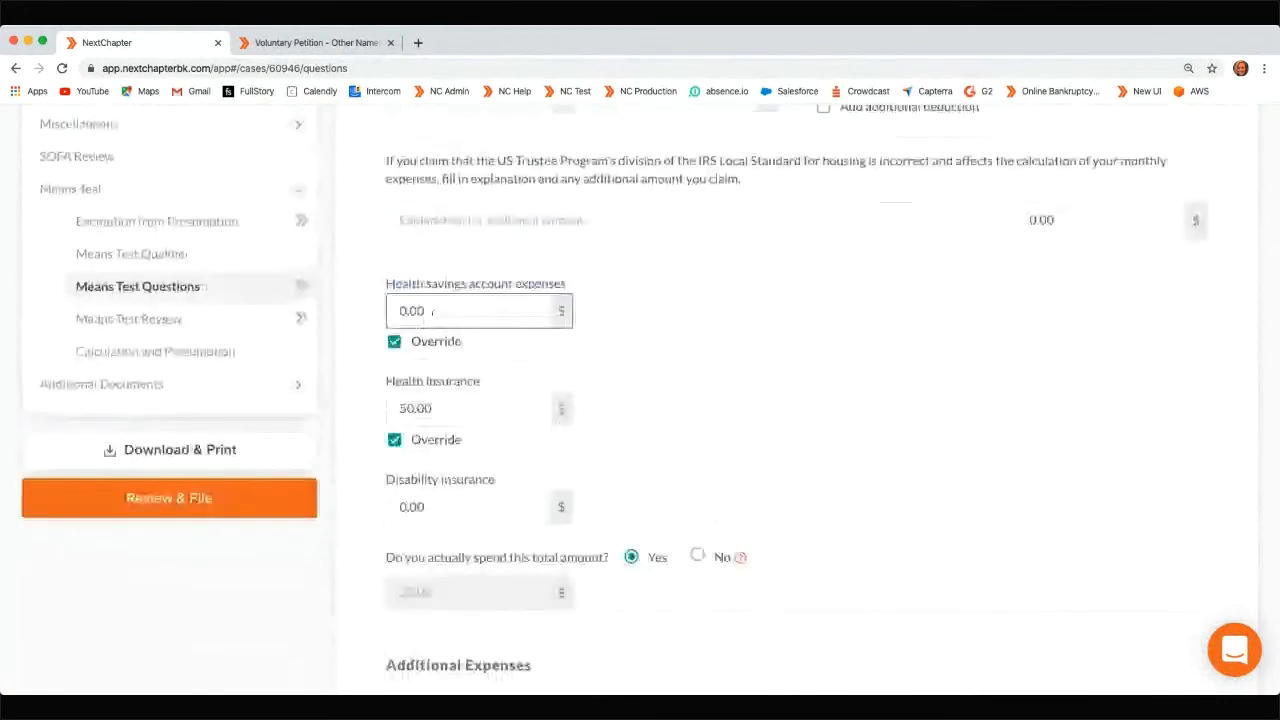
double_click(433, 312)
type("100")
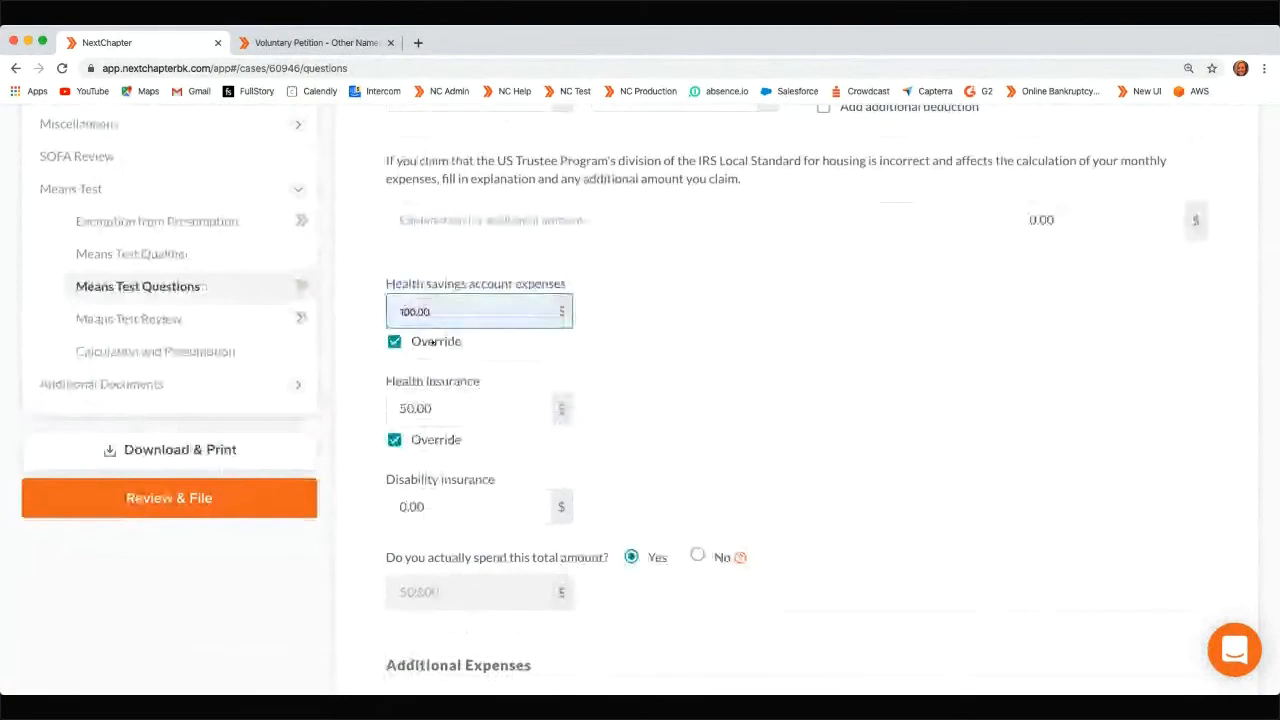
left_click(433, 343)
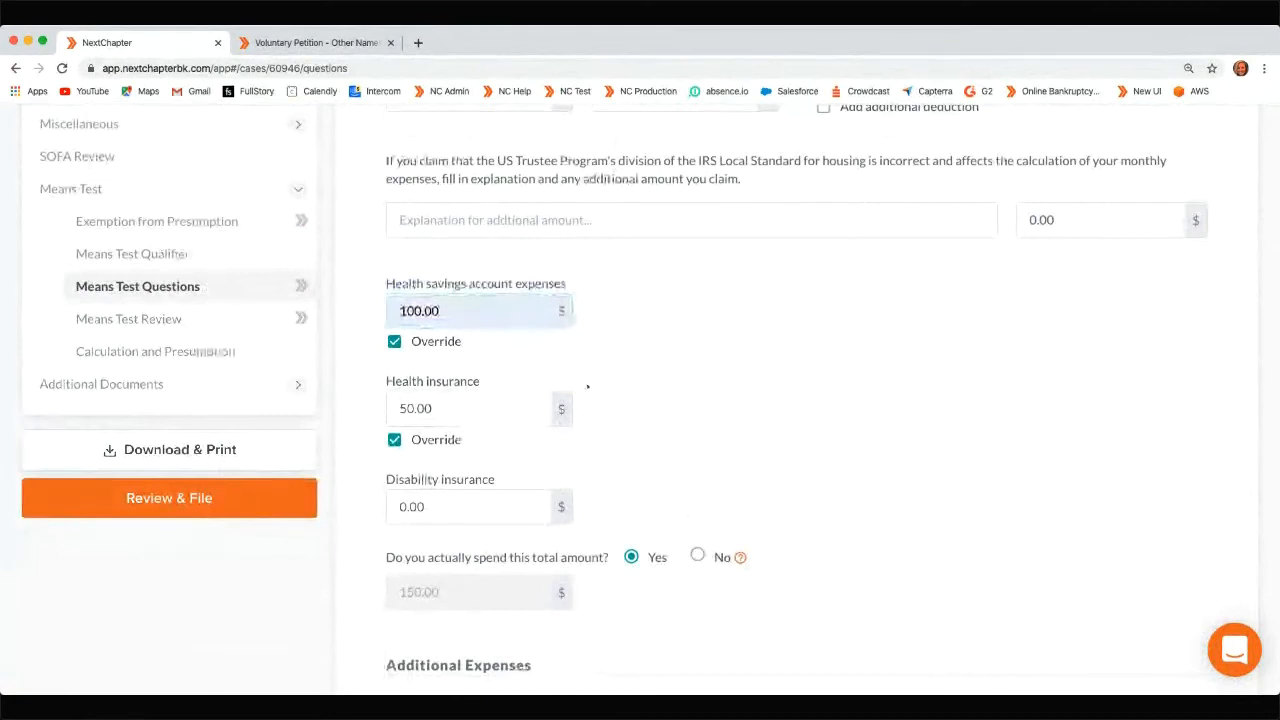
scroll(586, 386, "down", 1)
scroll(587, 387, "down", 4)
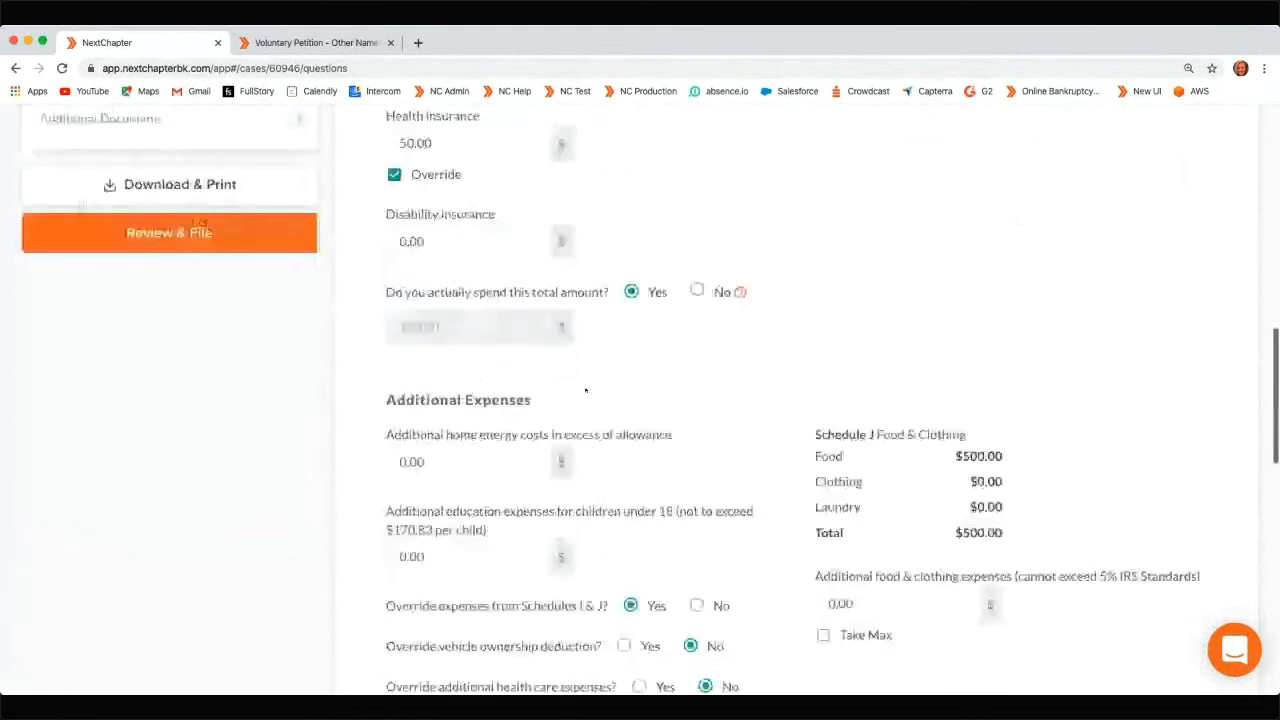
scroll(586, 390, "down", 4)
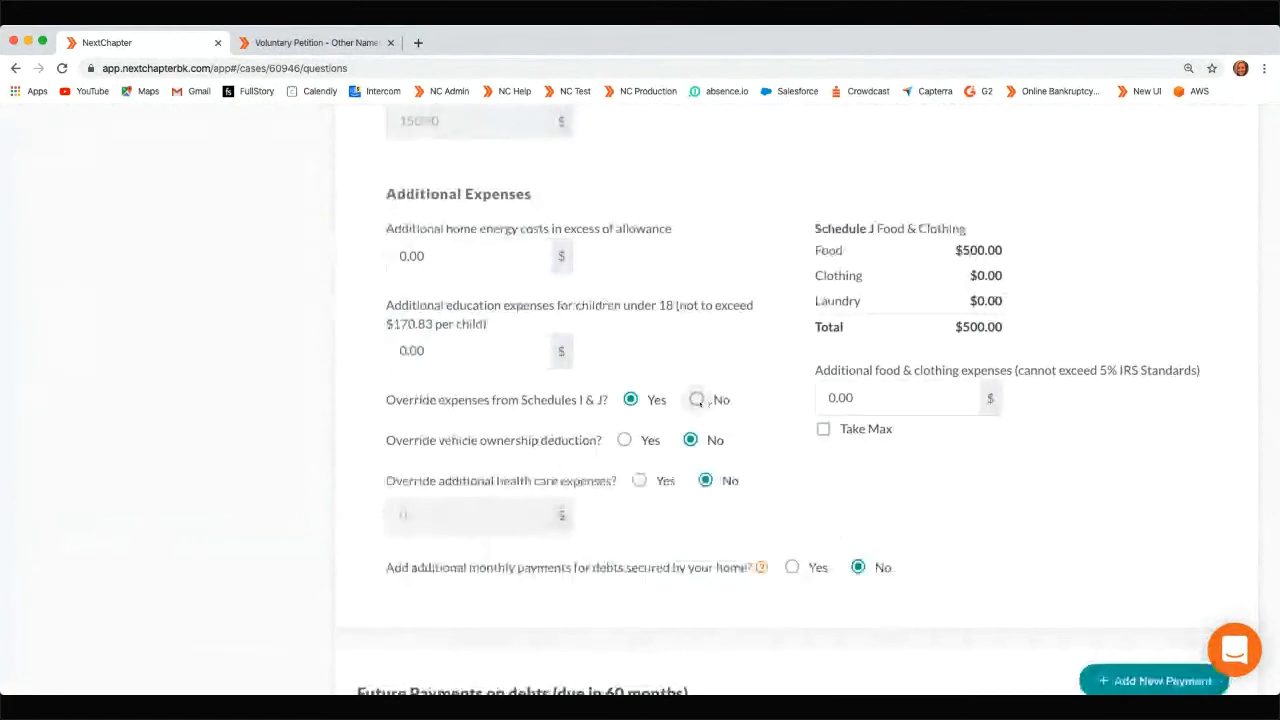
left_click(698, 400)
left_click_drag(387, 401, 609, 402)
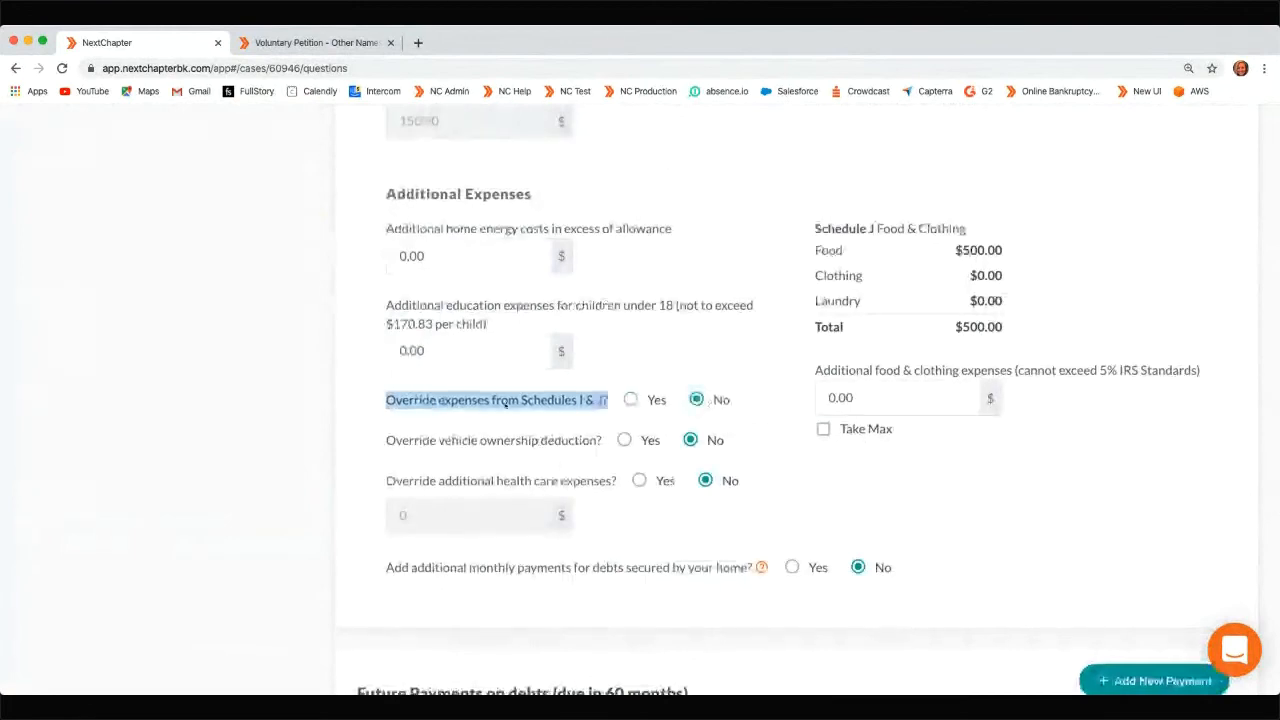
scroll(607, 403, "up", 4)
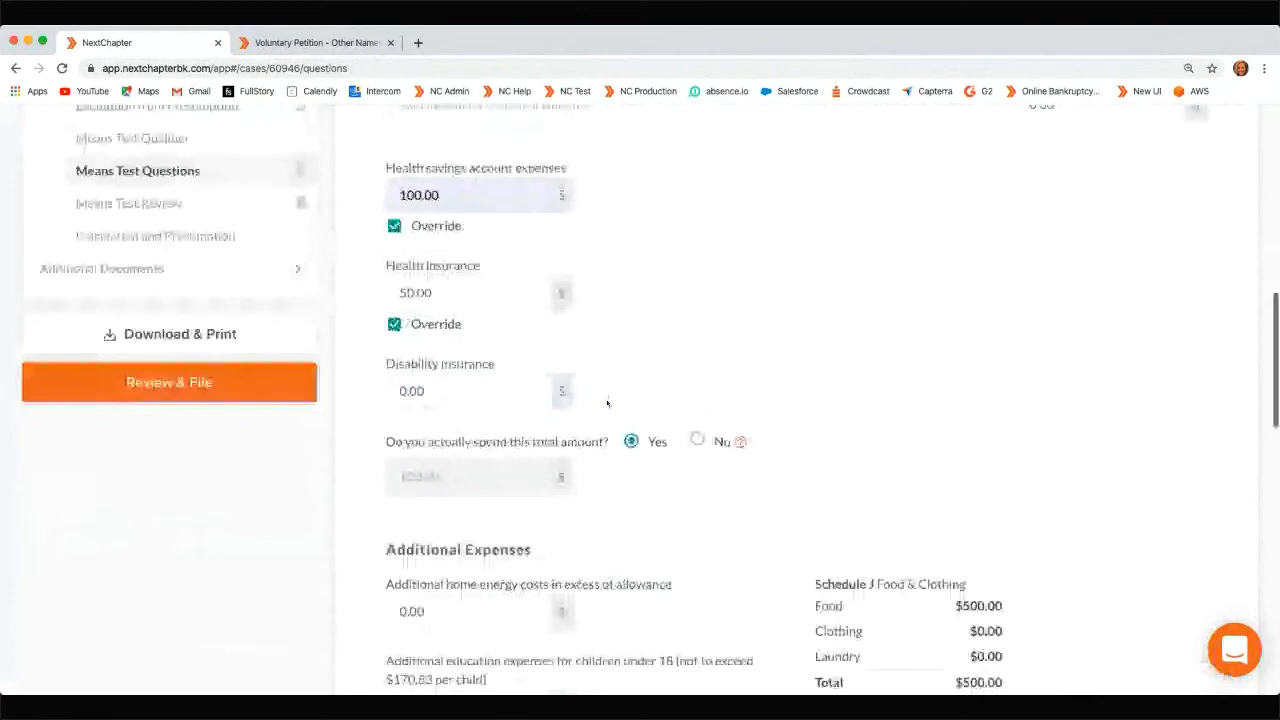
scroll(607, 403, "up", 3)
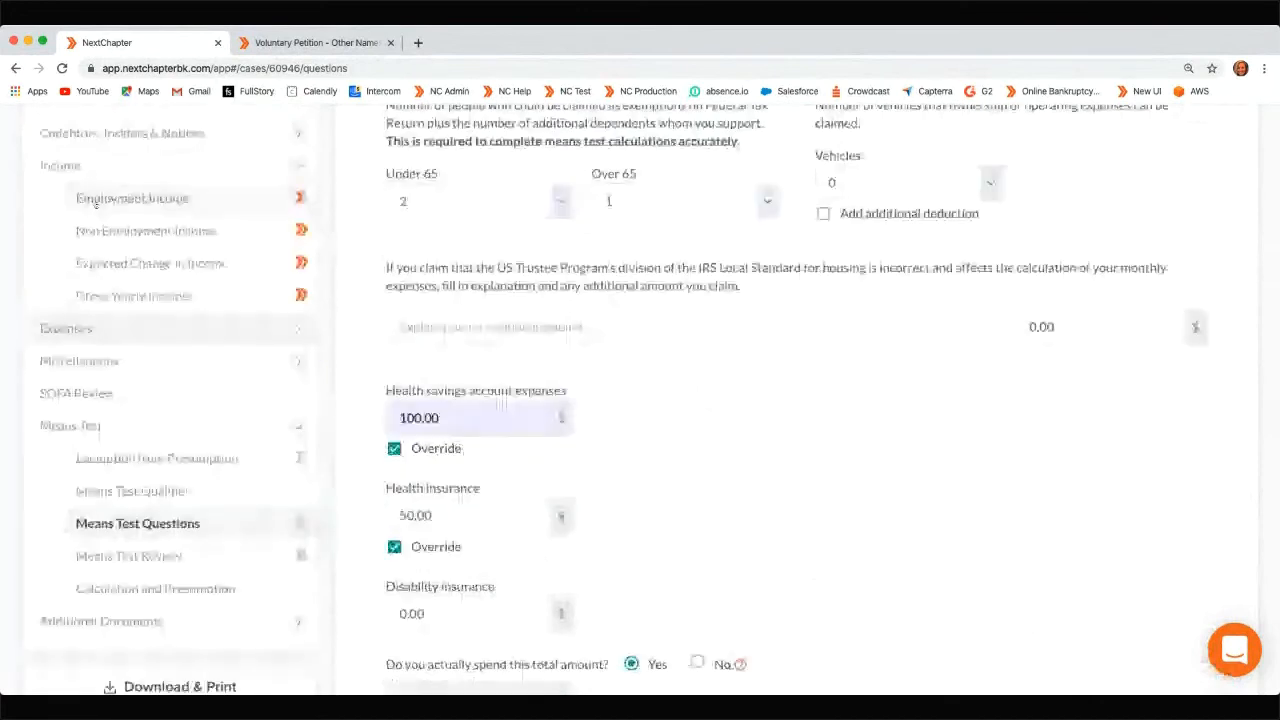
left_click(96, 200)
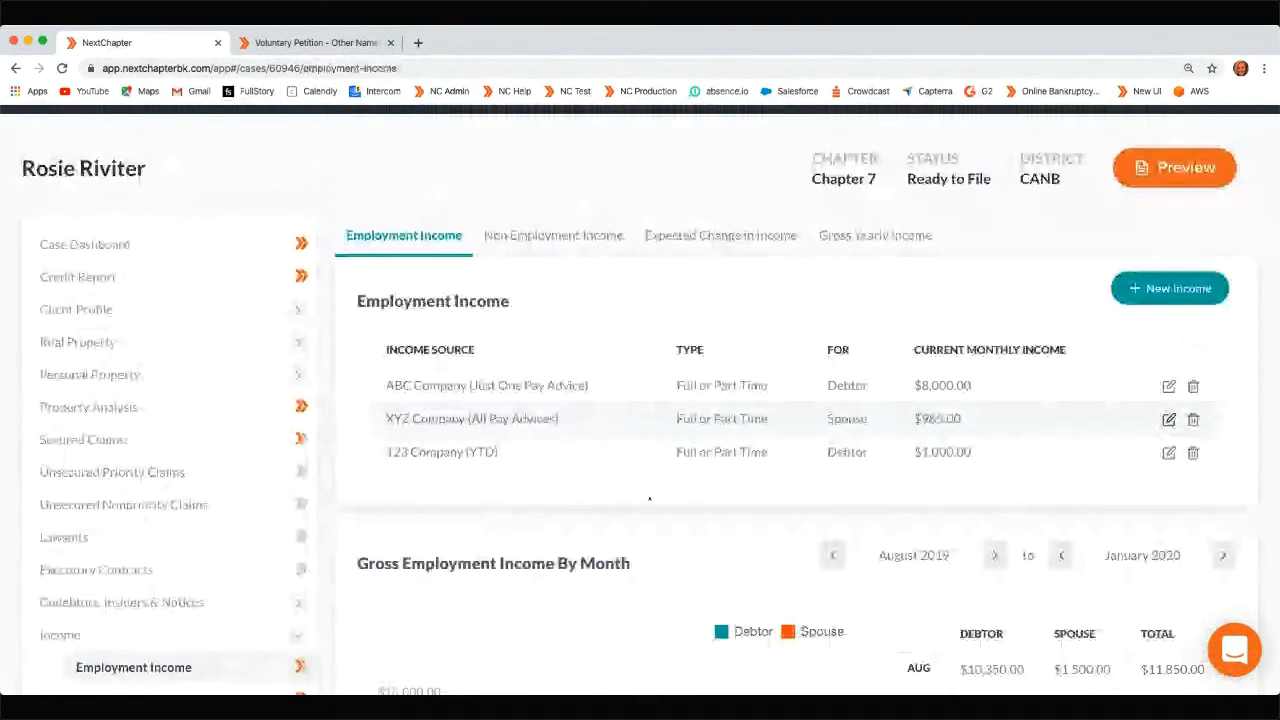
left_click(390, 425)
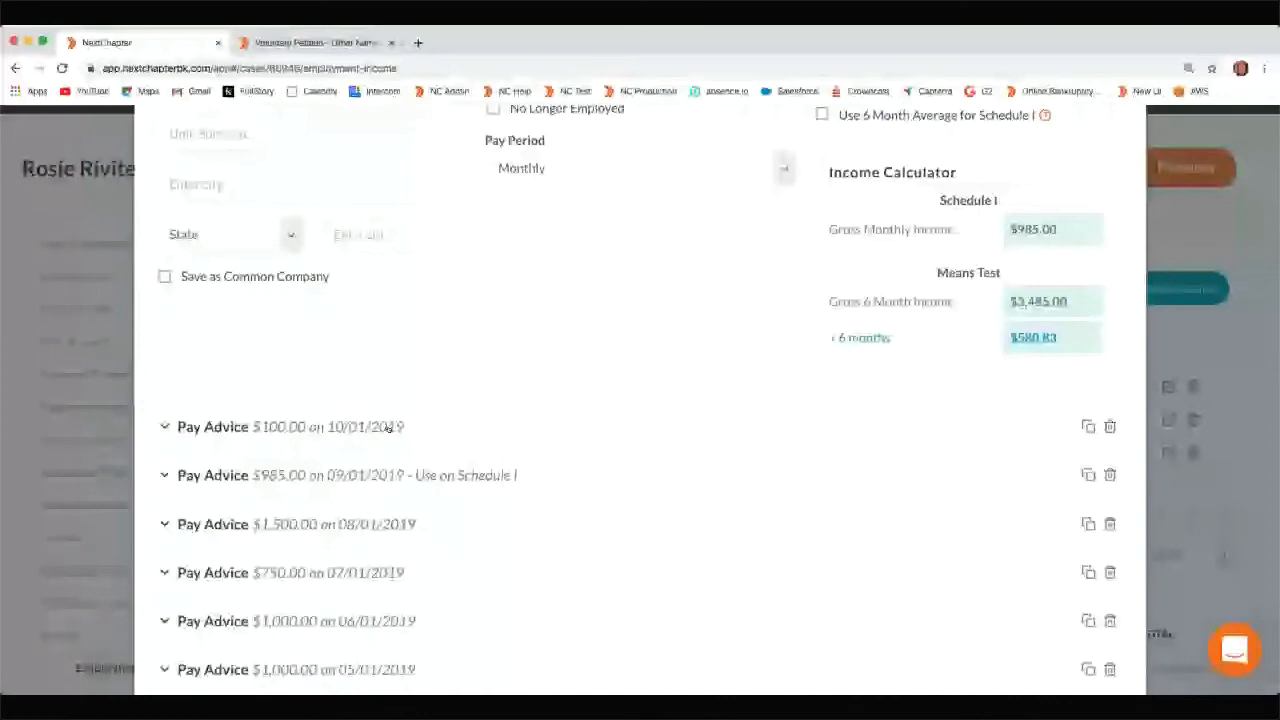
scroll(1048, 242, "up", 2)
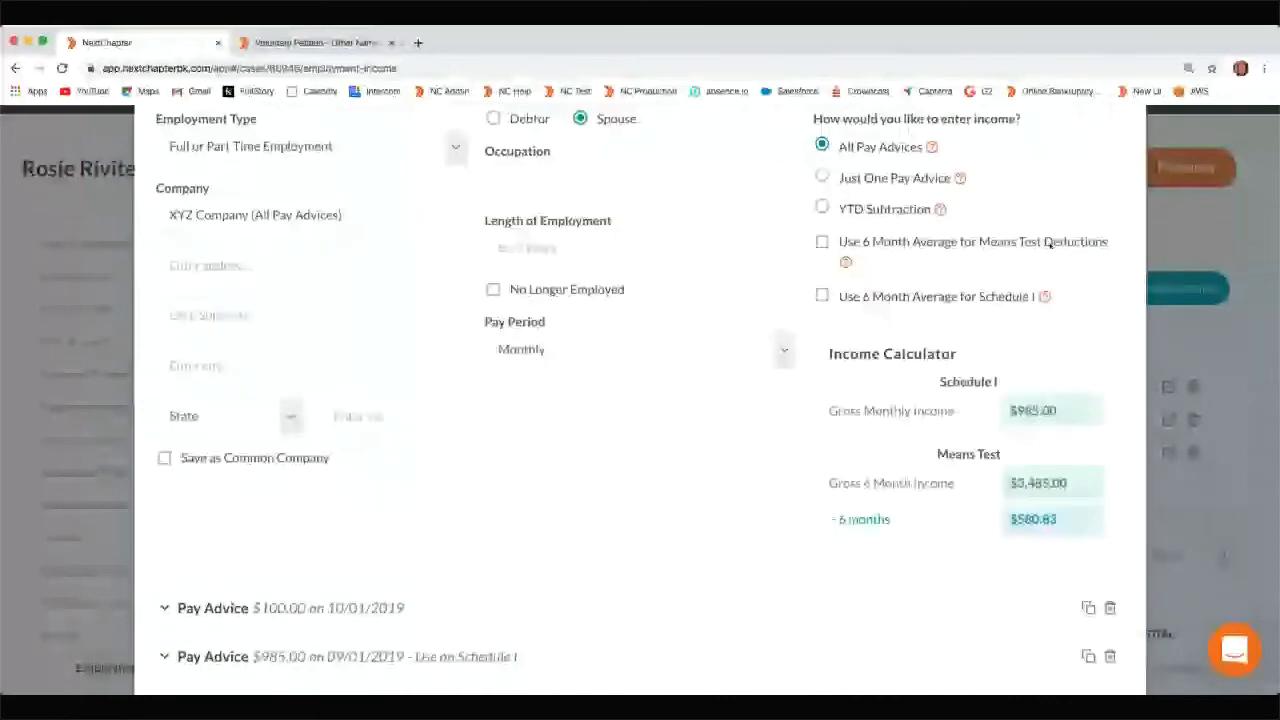
scroll(1050, 244, "down", 3)
left_click(1060, 346)
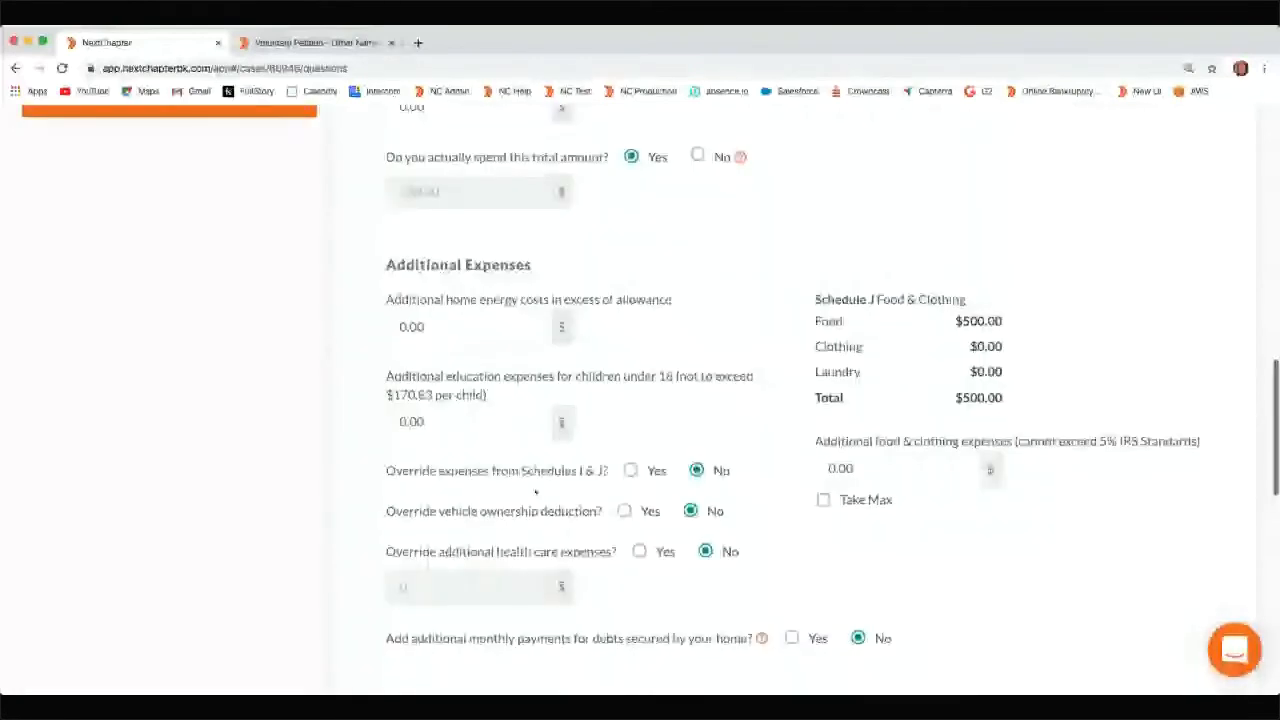
Choose Yes to override Schedules I & J expenses, keep Taxes at 3,000.00 and override Charity / Tithes
left_click(631, 470)
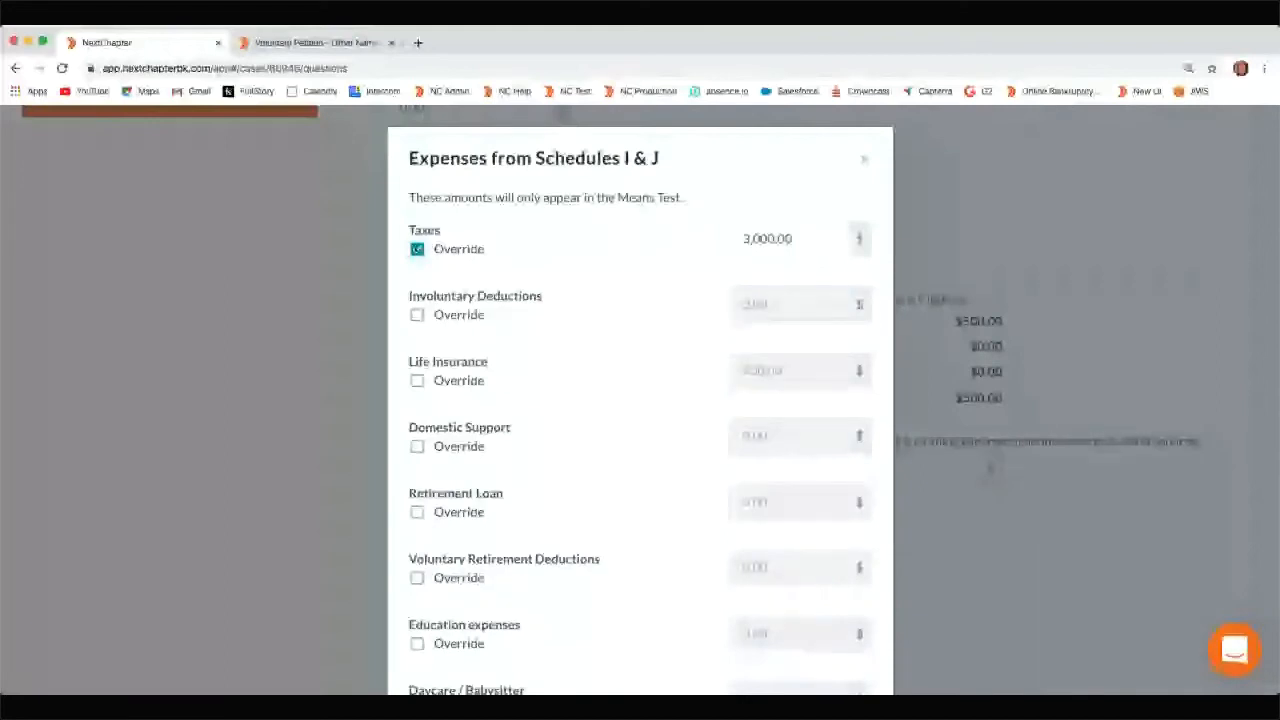
left_click(417, 249)
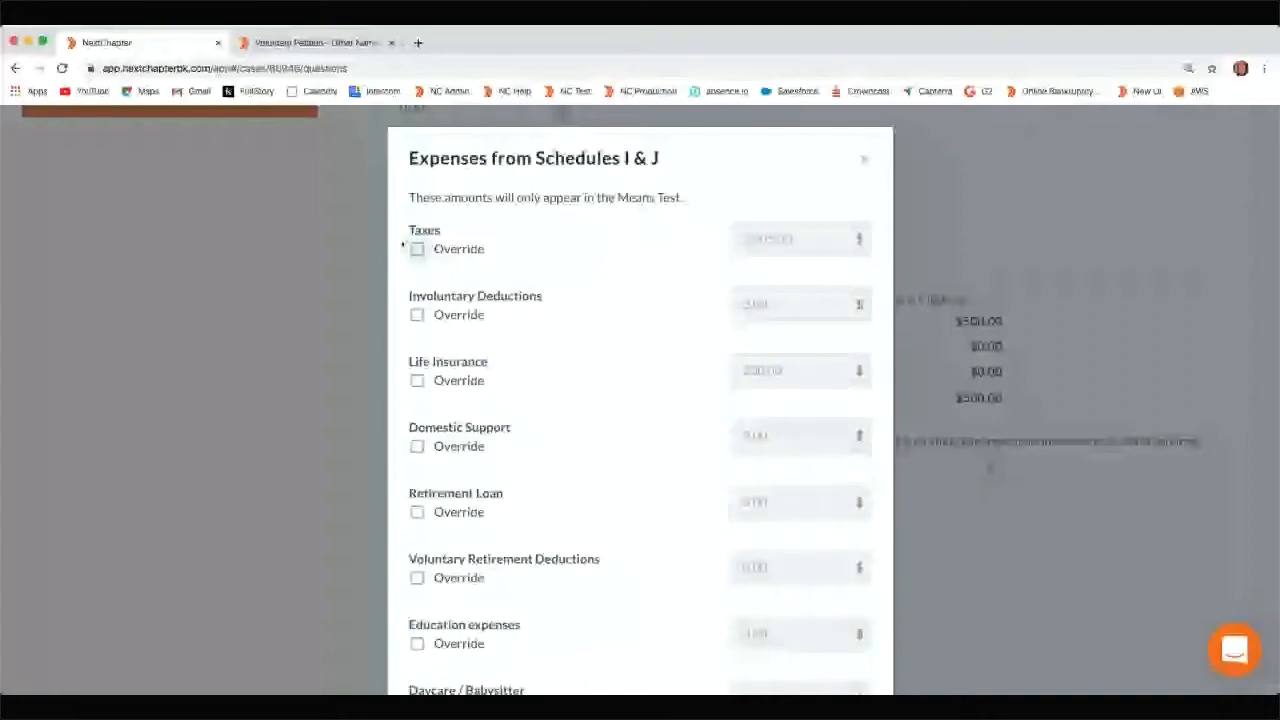
left_click(417, 249)
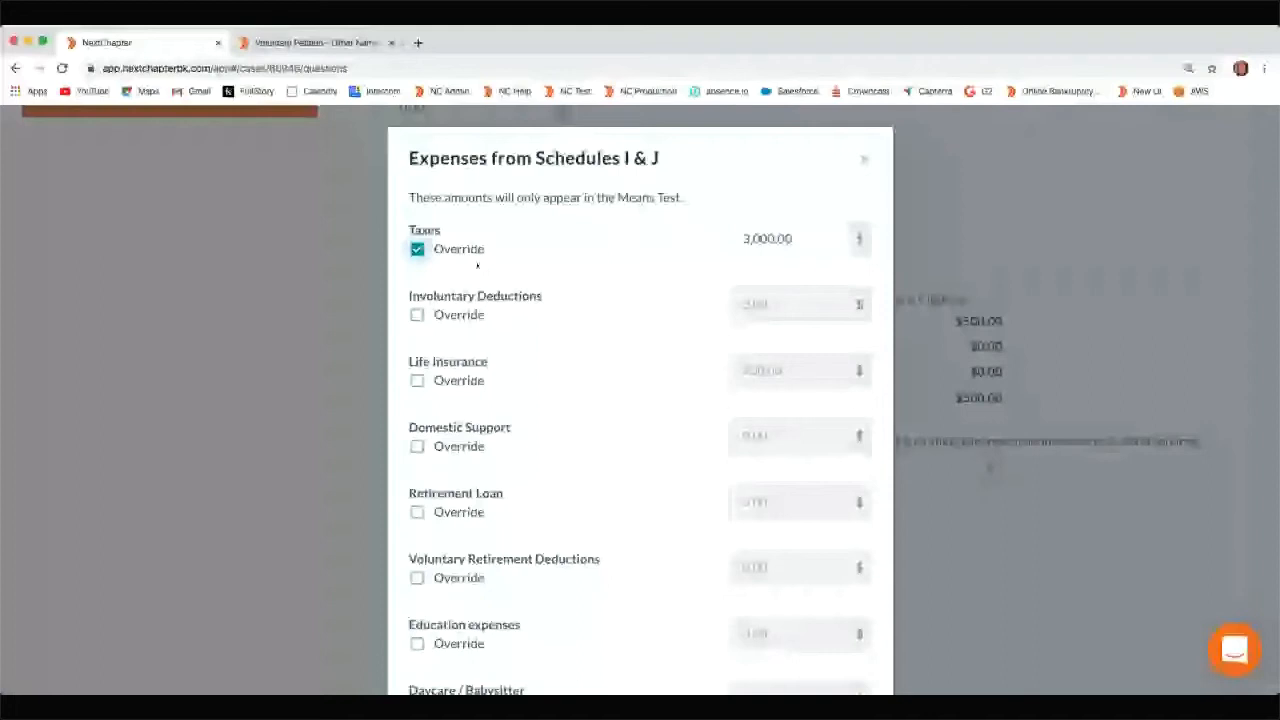
scroll(442, 406, "down", 4)
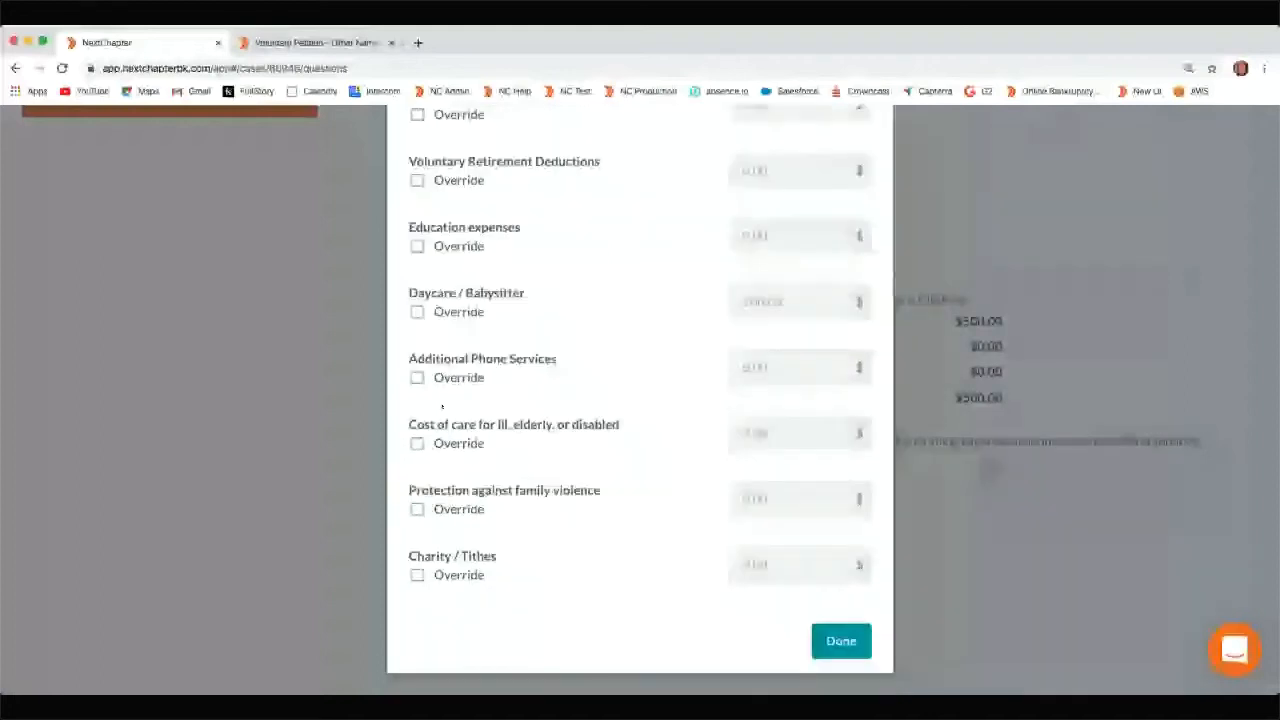
left_click(417, 575)
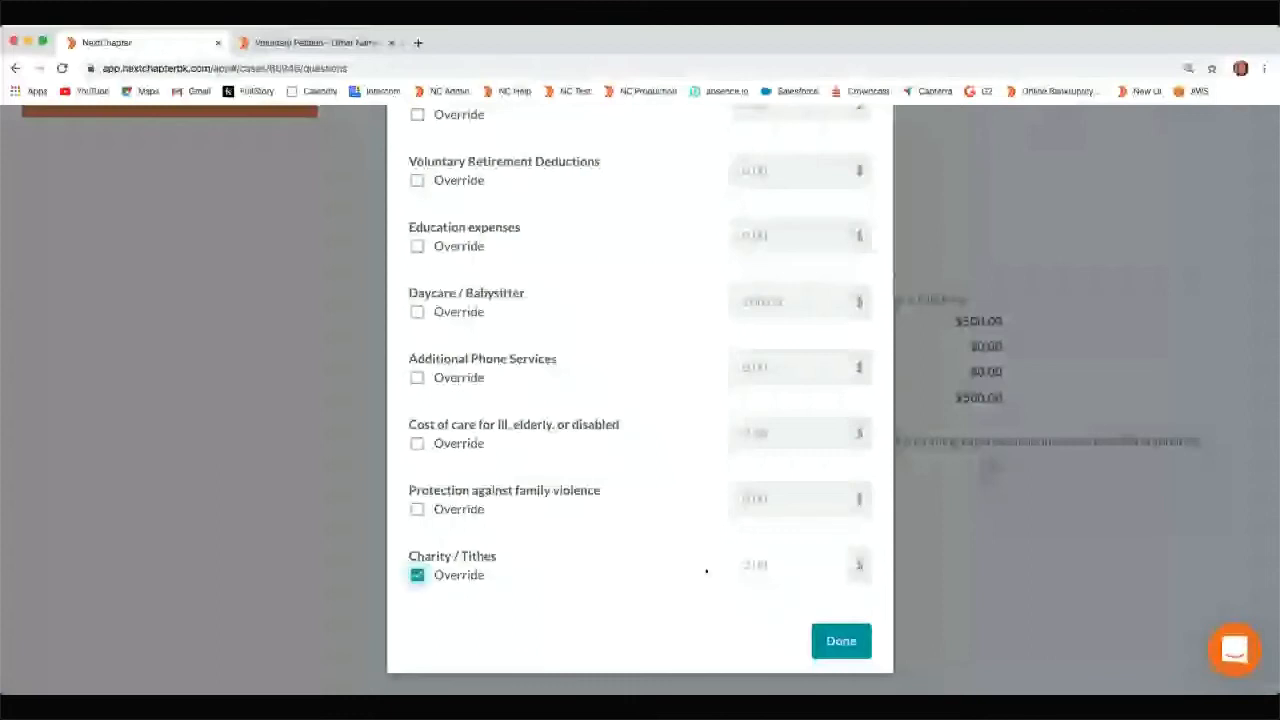
scroll(706, 572, "up", 5)
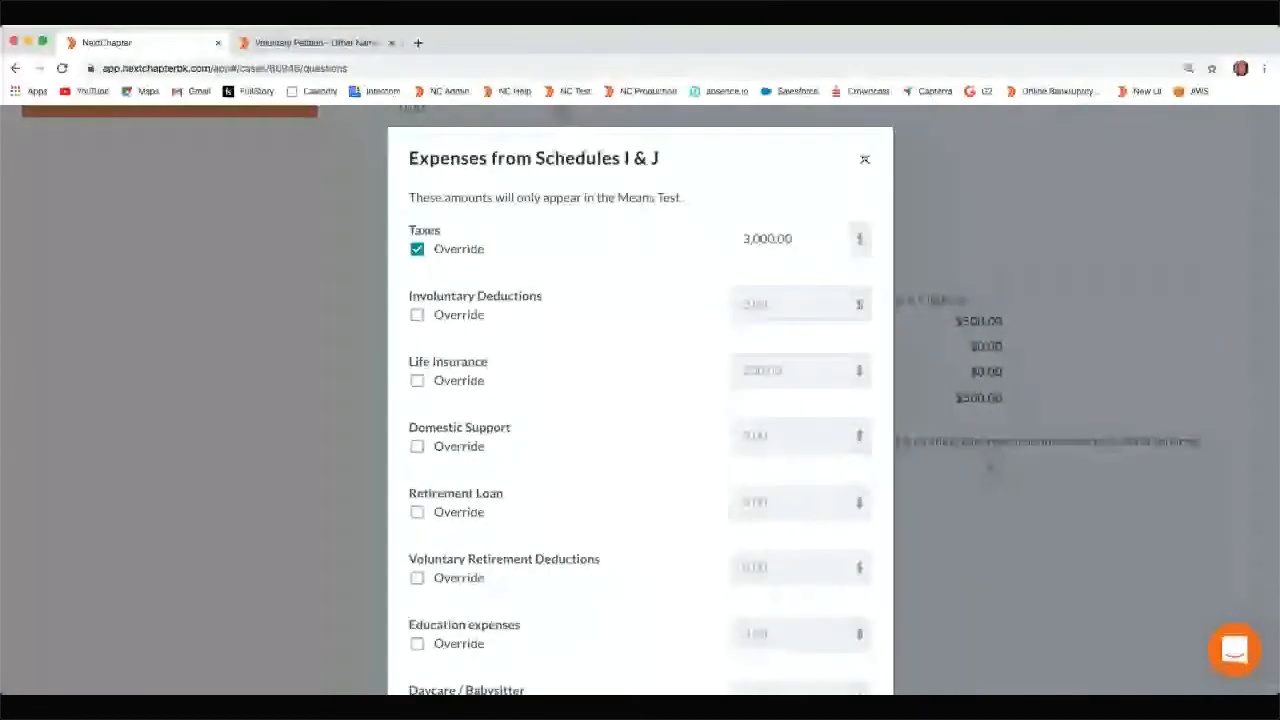
left_click(865, 159)
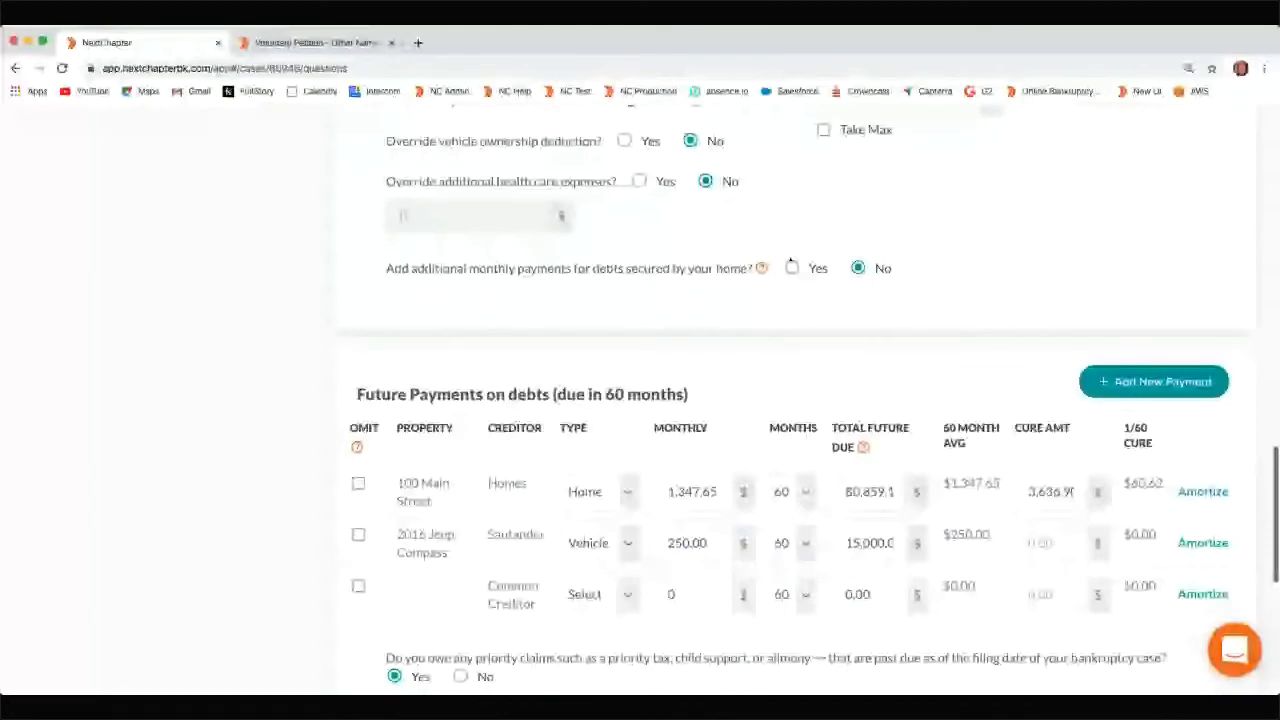
Change the 100 Main Street home debt term to 48 months, making the payment 1,684.56
scroll(790, 262, "down", 1)
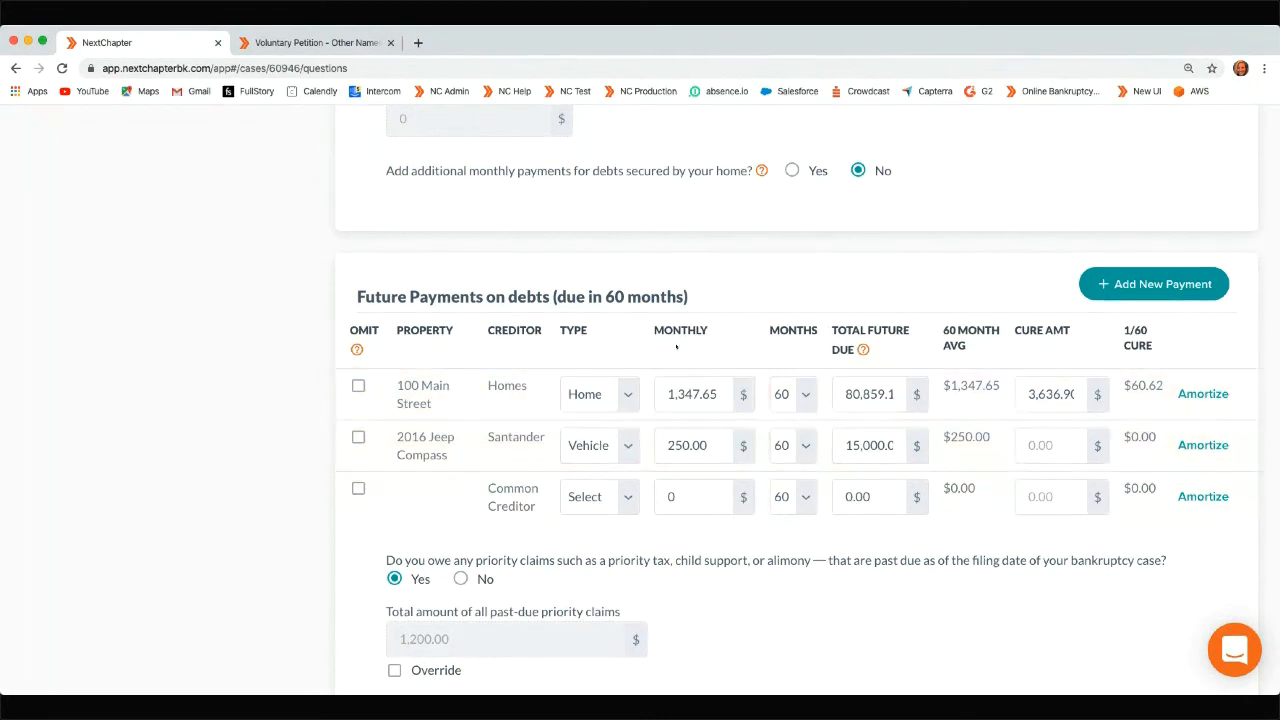
left_click(678, 396)
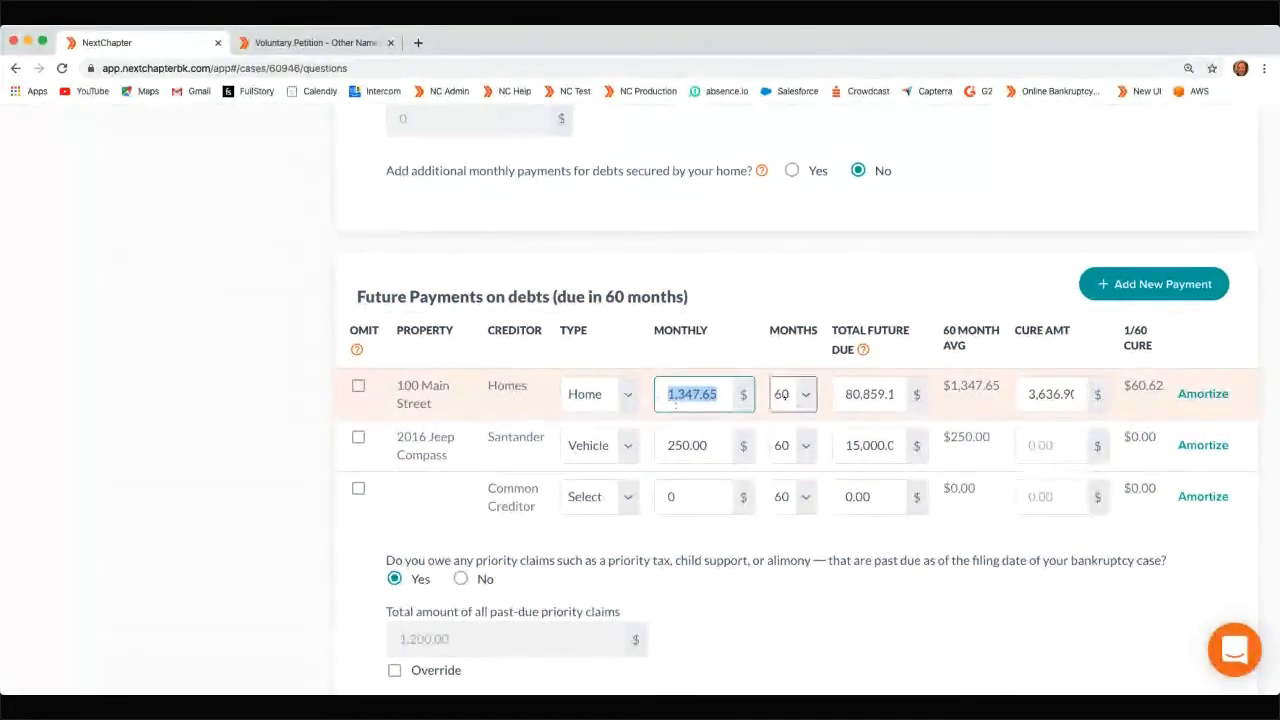
left_click(804, 398)
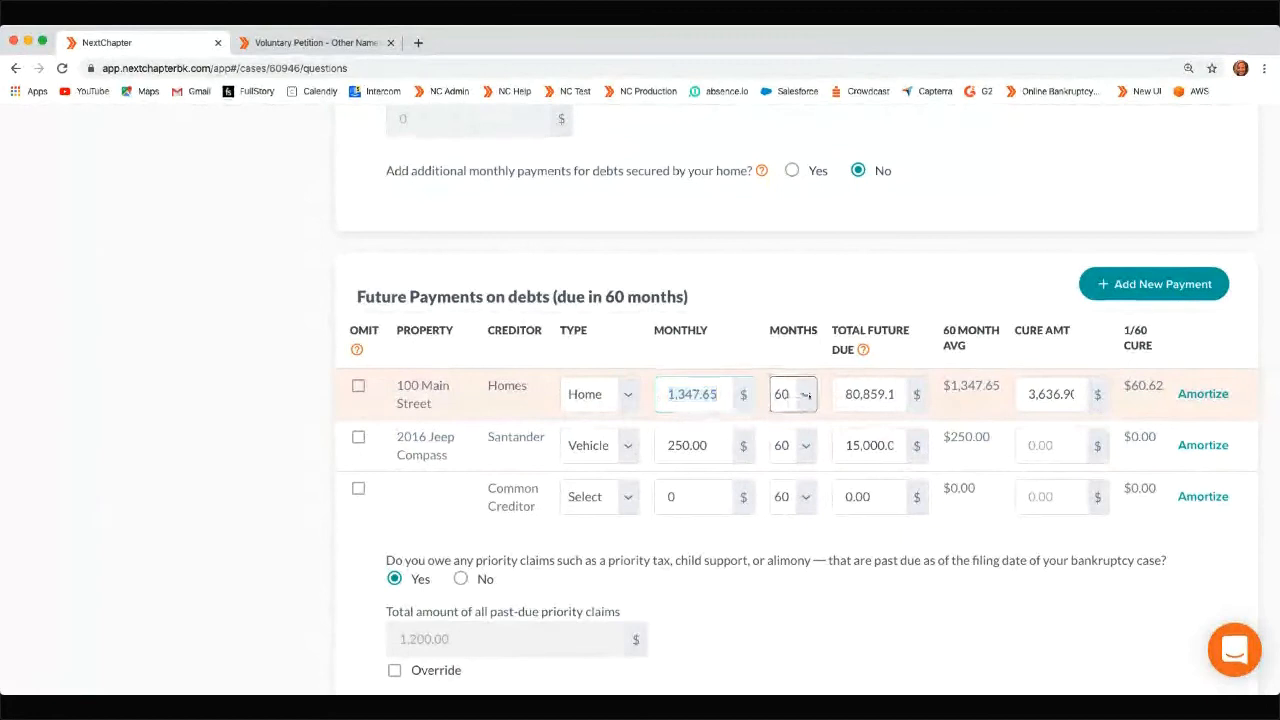
left_click(784, 200)
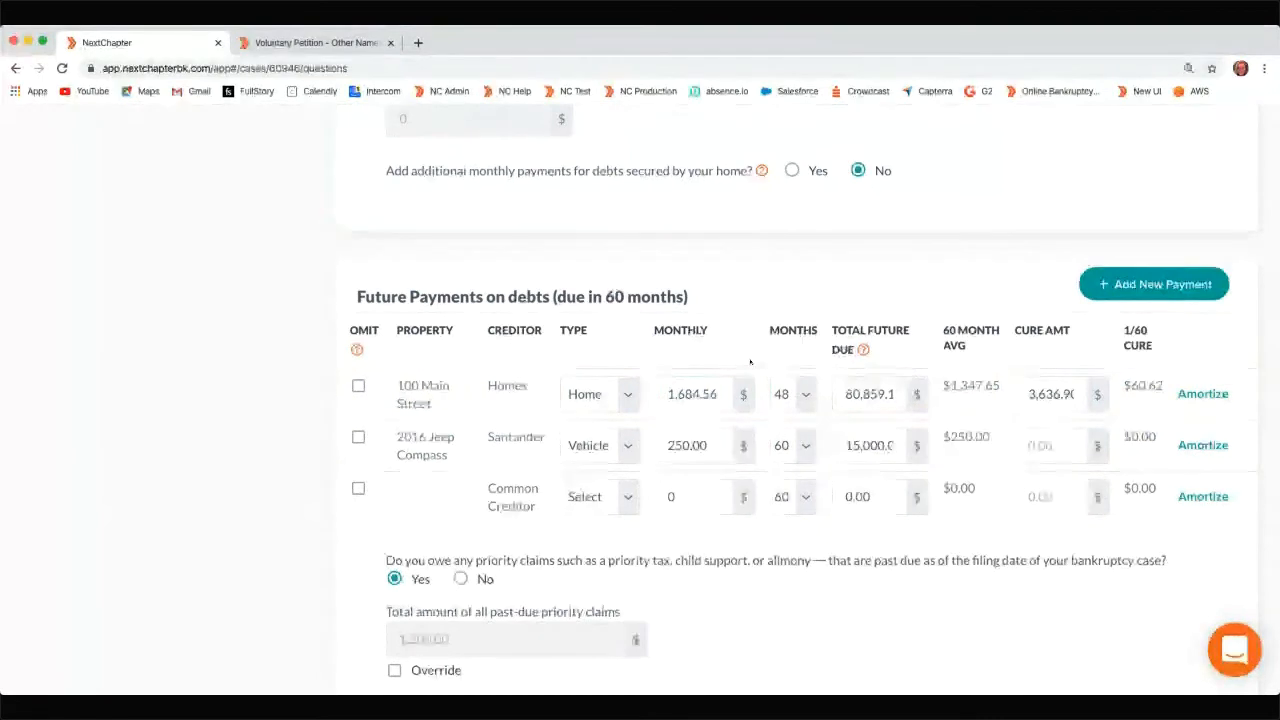
left_click(872, 392)
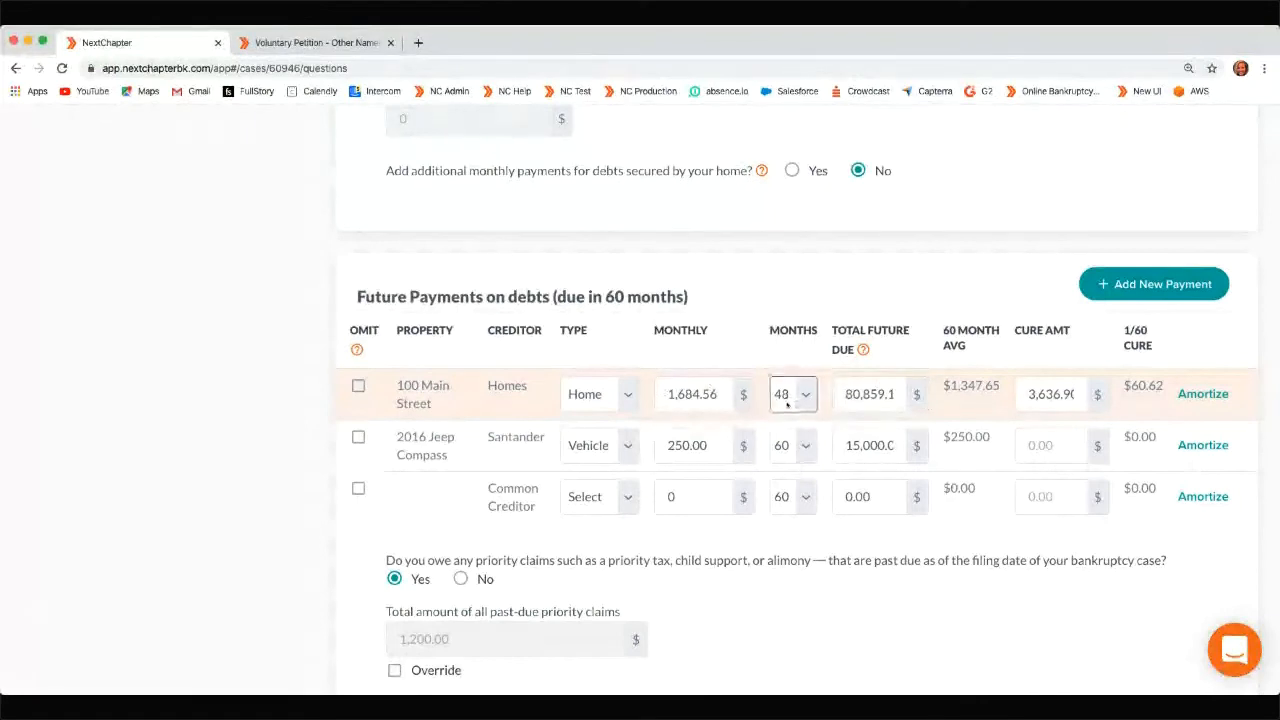
Amortize the home debt at 2.5% interest and apply the amortized amount
left_click(1205, 394)
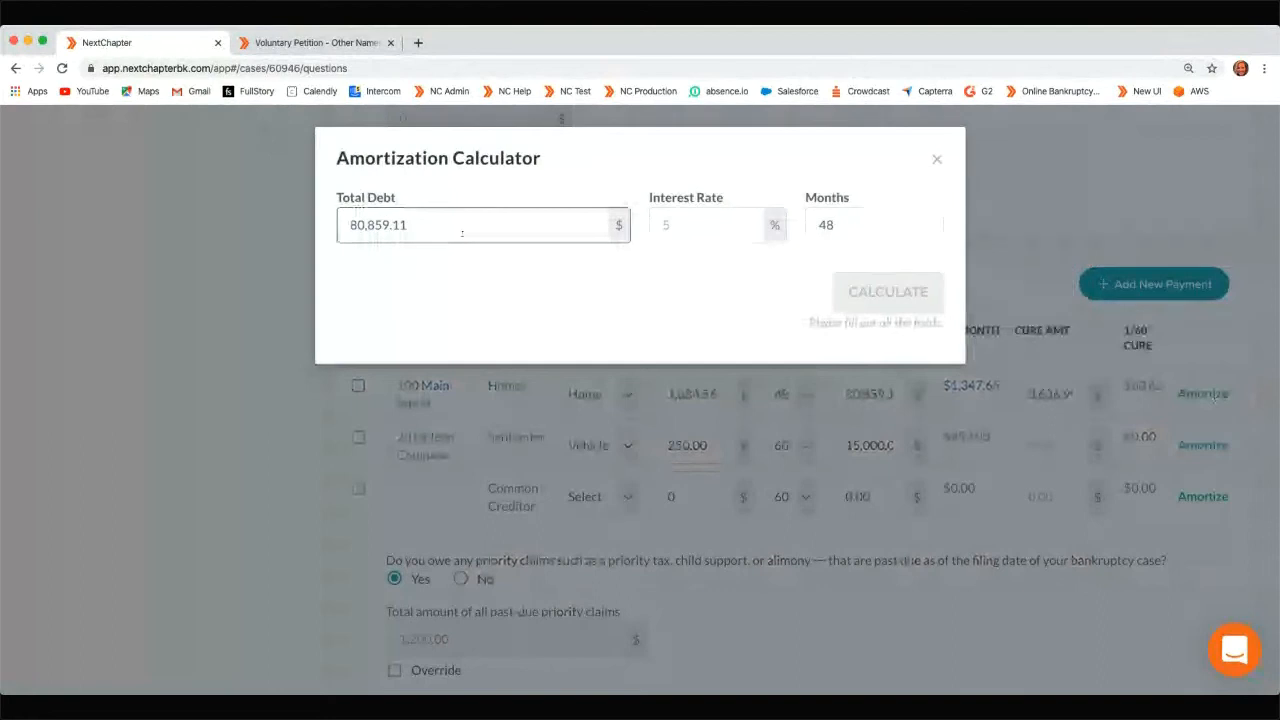
left_click(690, 224)
type("2.5")
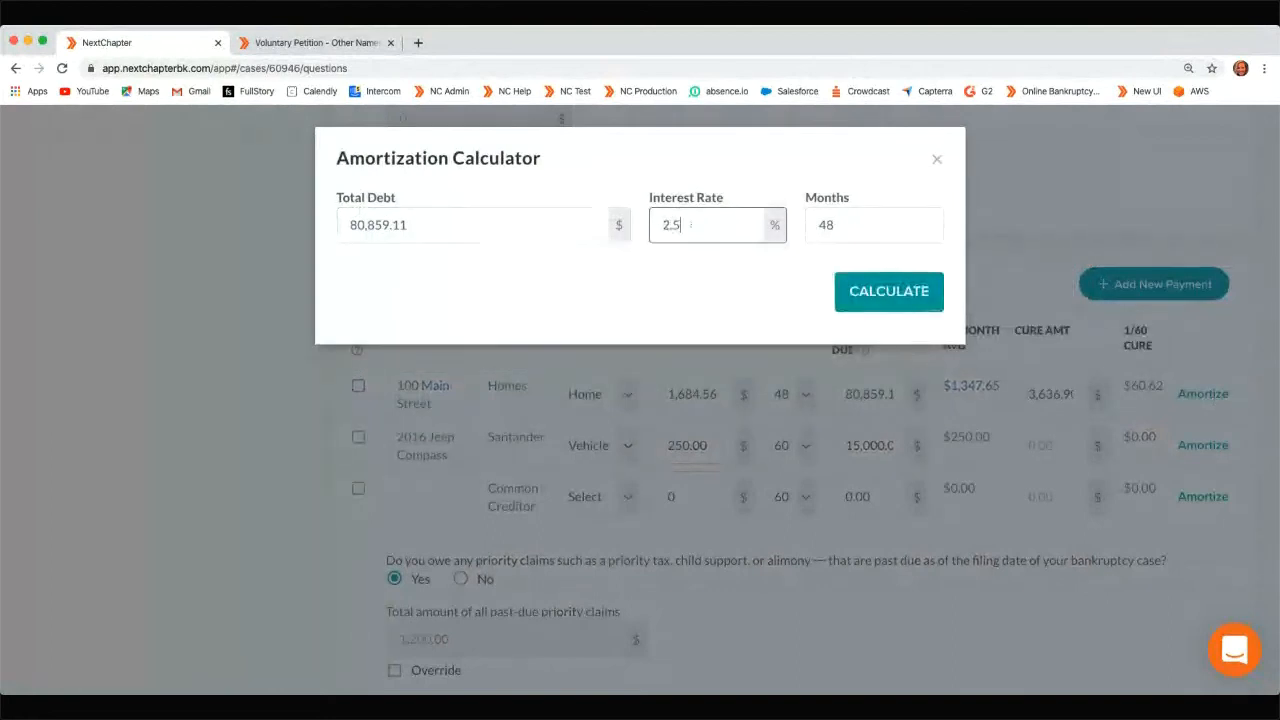
left_click(888, 291)
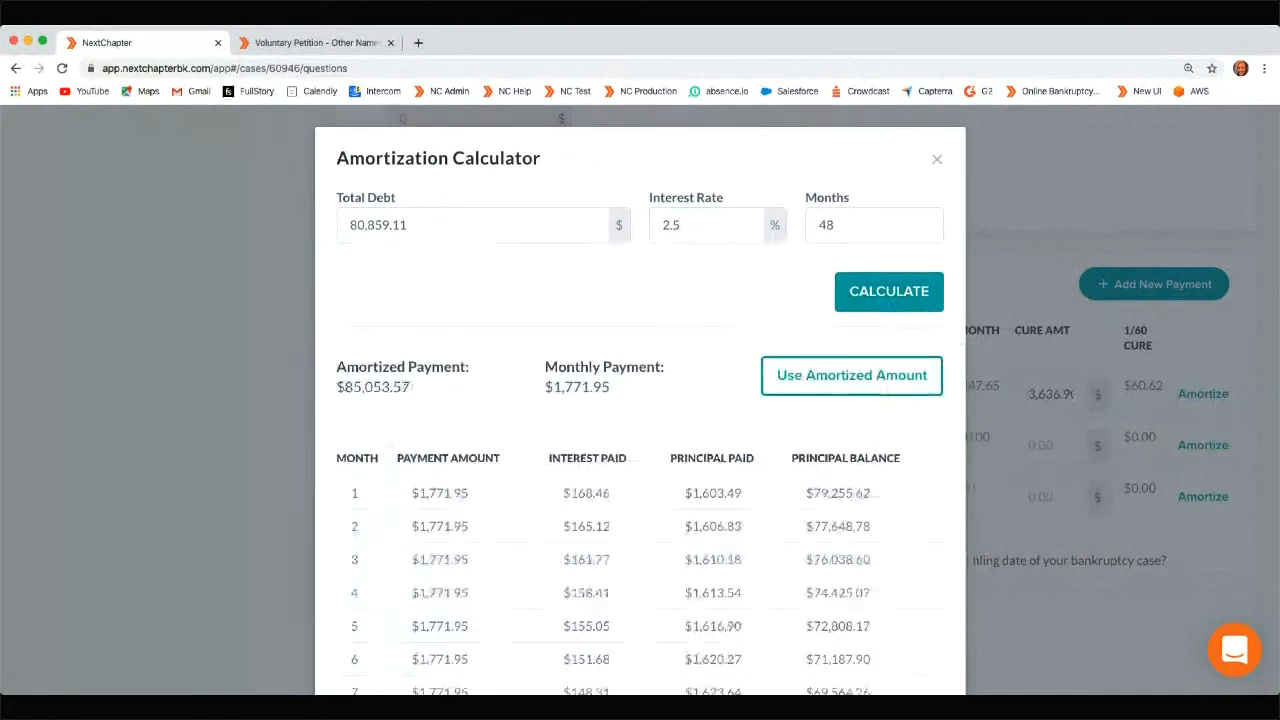
left_click(851, 375)
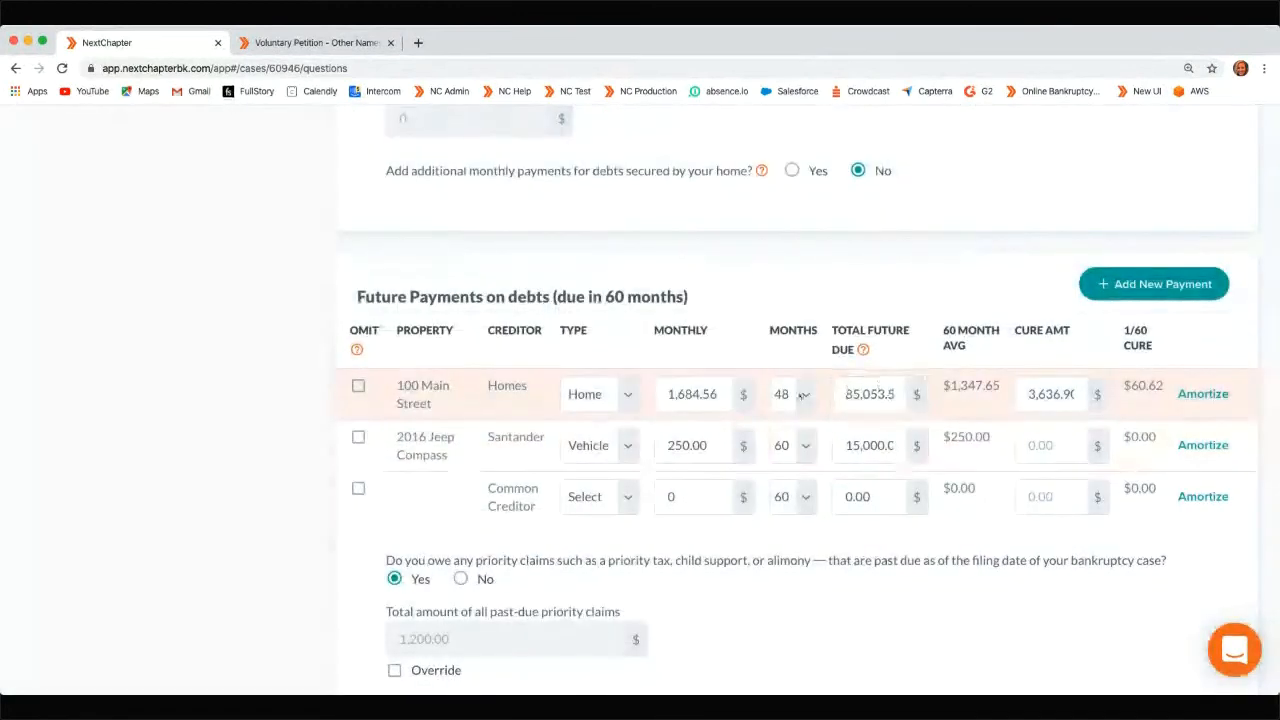
Return the home debt term to 60 months at 1,417.55 monthly and highlight the $60.62 cure figure
left_click(802, 397)
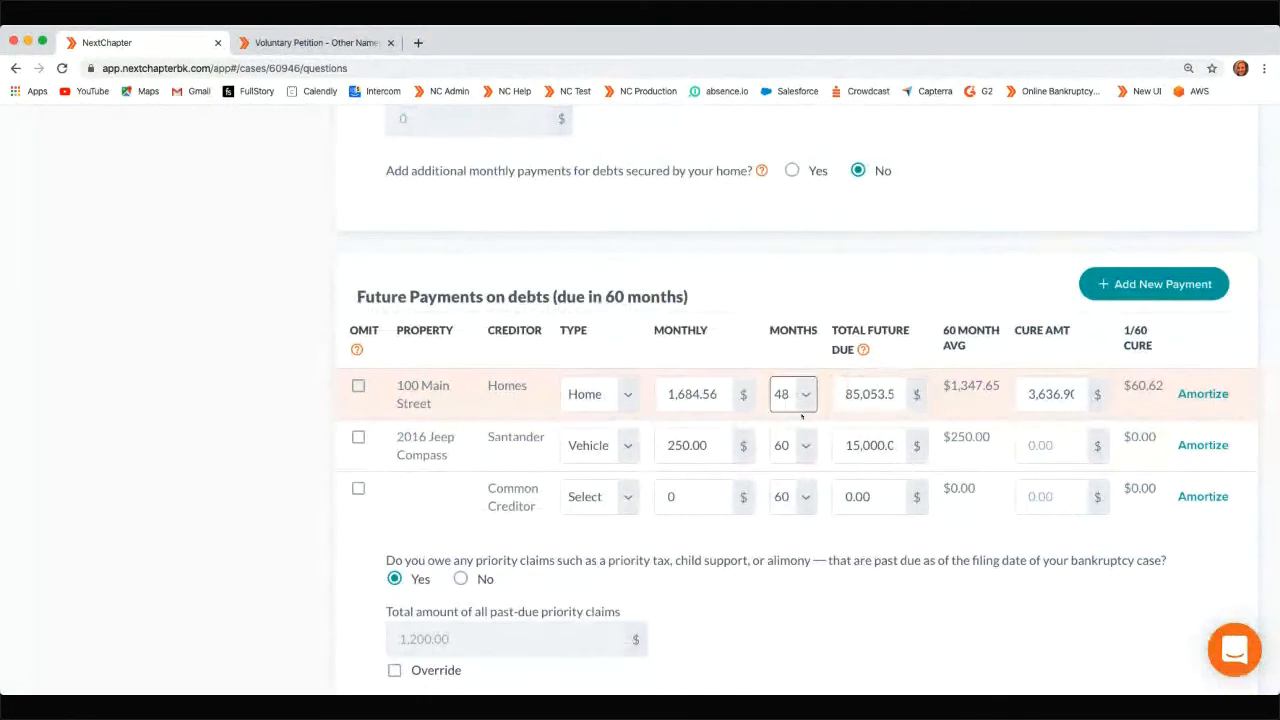
left_click(789, 603)
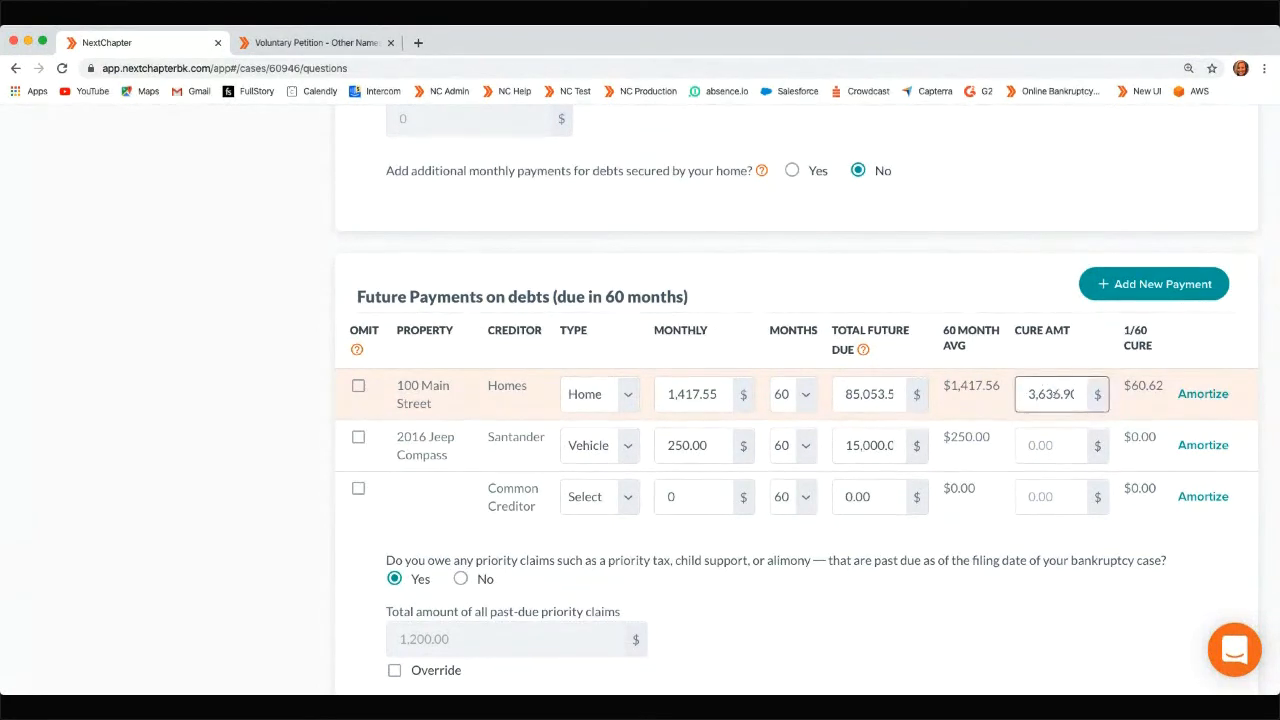
left_click_drag(1122, 386, 1164, 386)
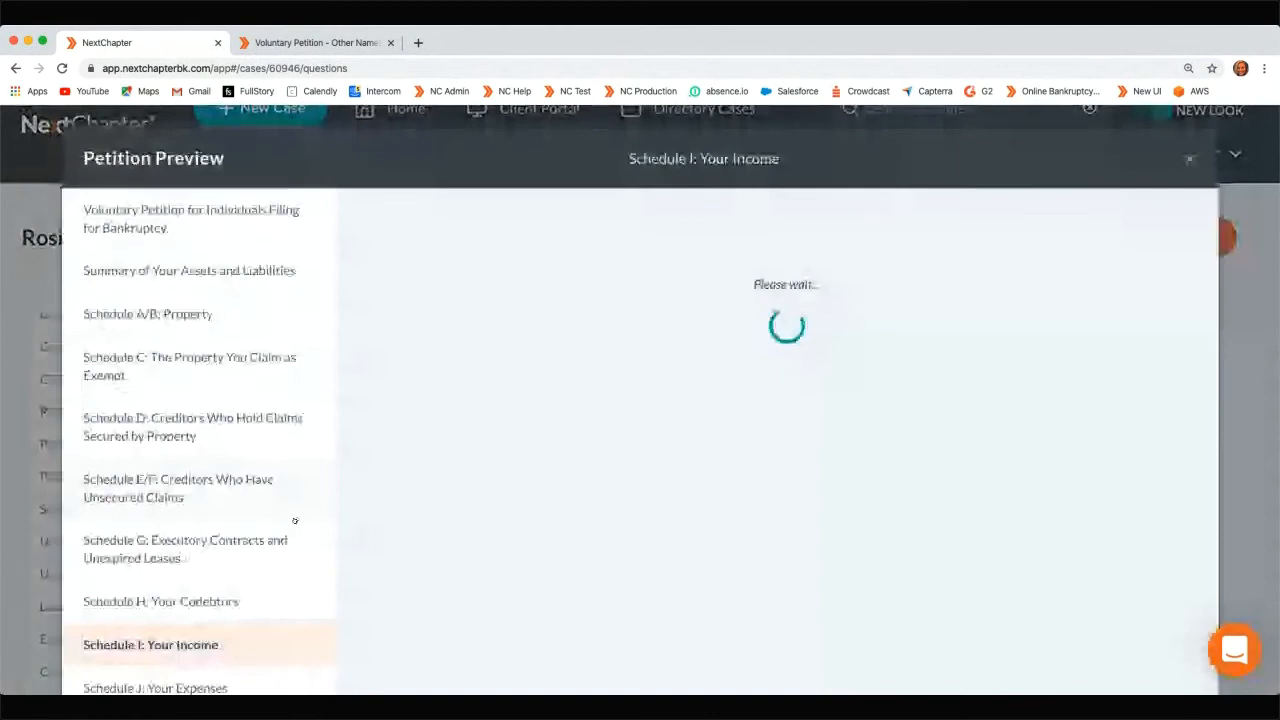
Preview the Chapter 7 Means Test Calculation form and scroll through it, where Homes shows 1,417.56
scroll(280, 520, "down", 10)
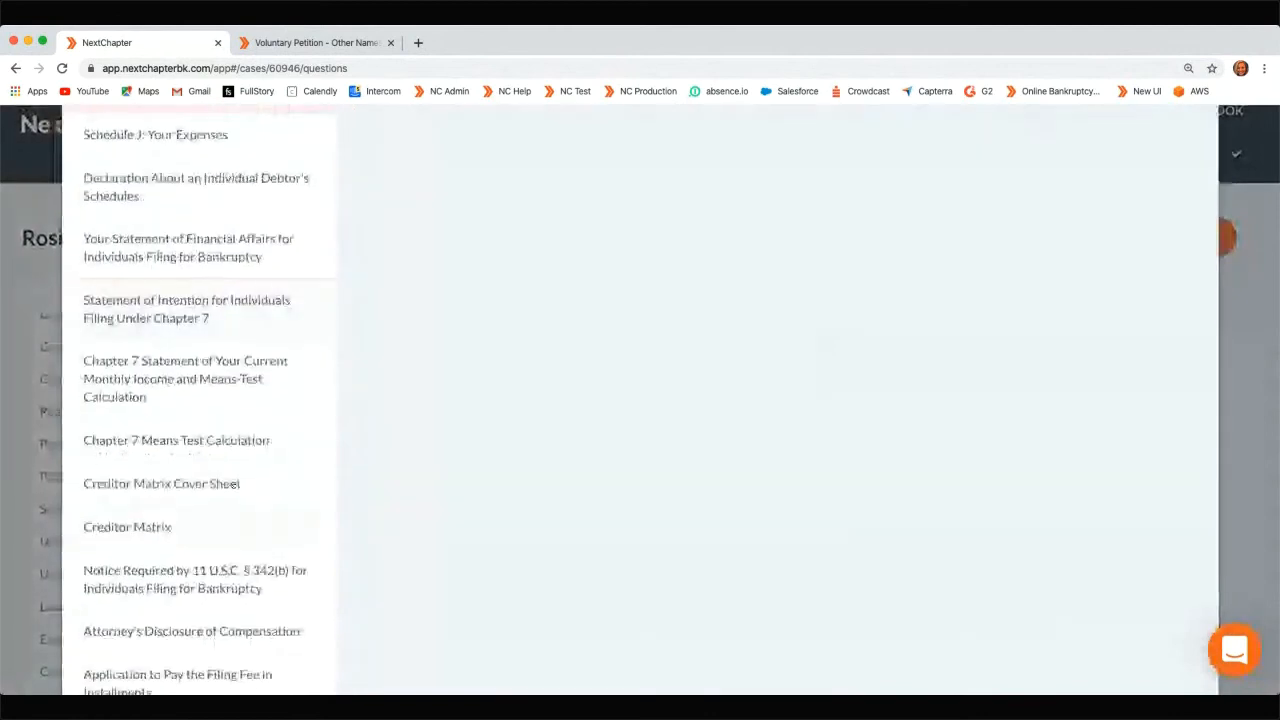
left_click(197, 442)
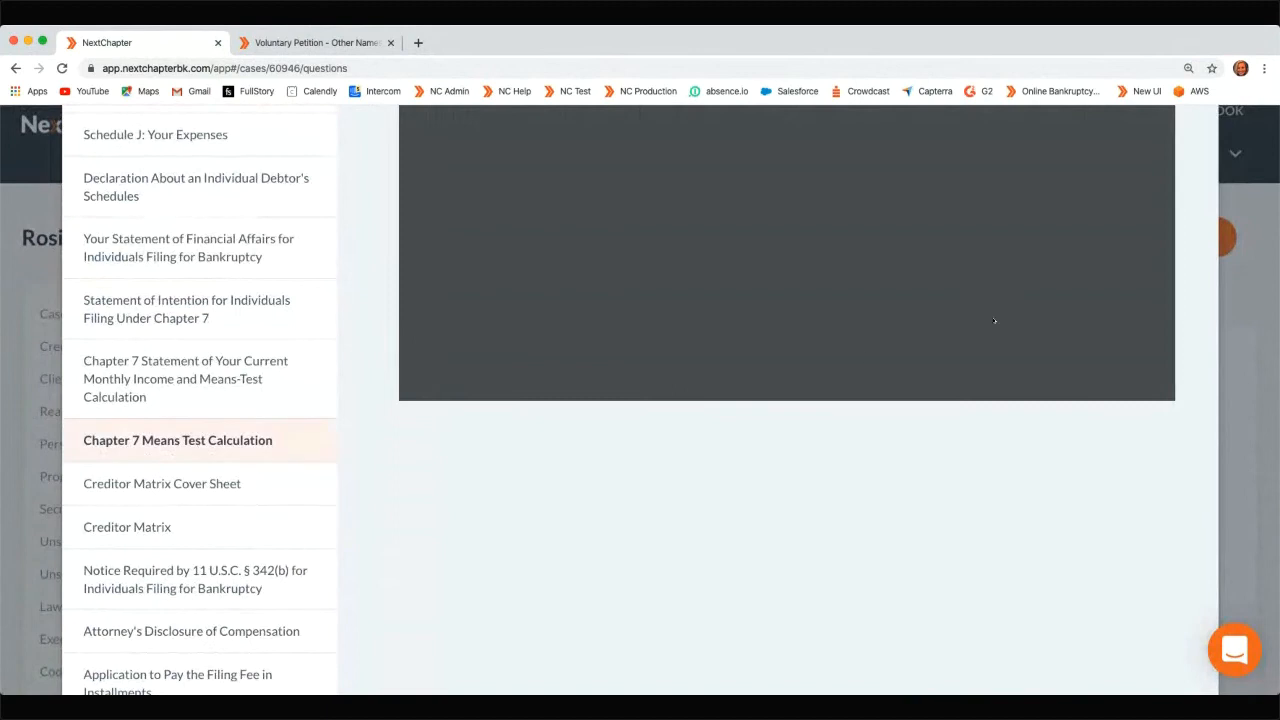
scroll(354, 274, "up", 2)
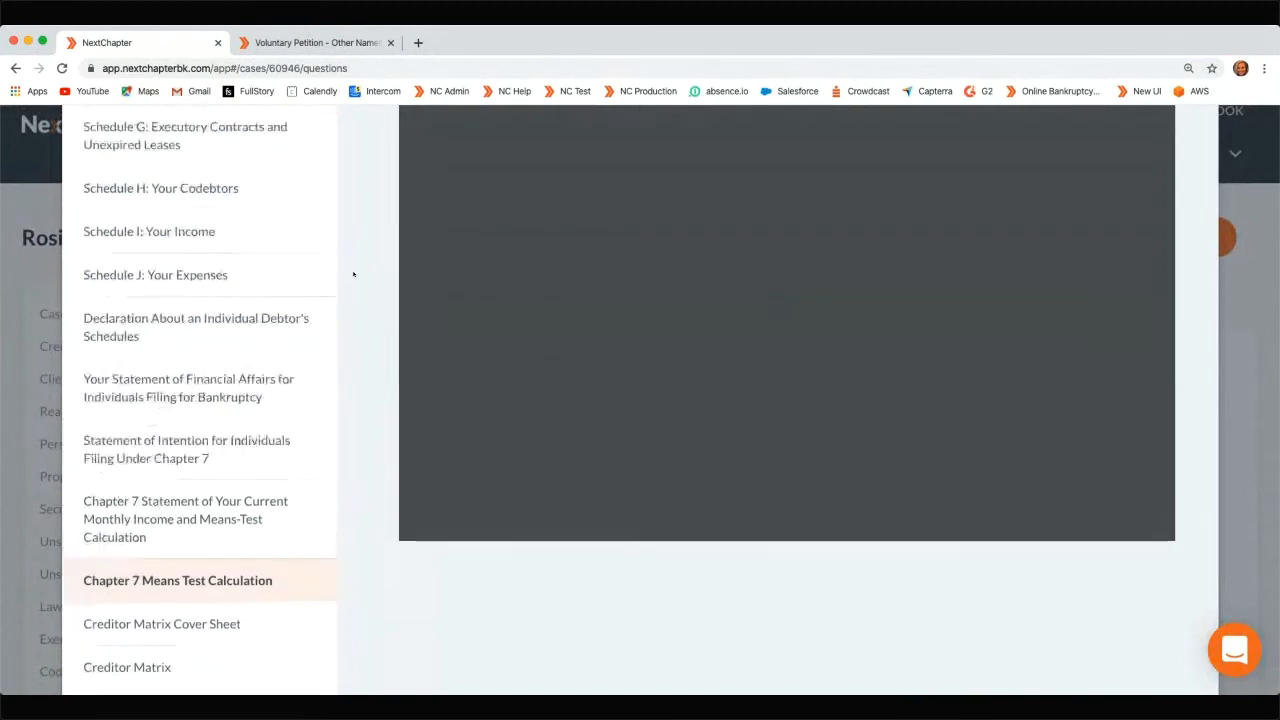
scroll(352, 285, "up", 1)
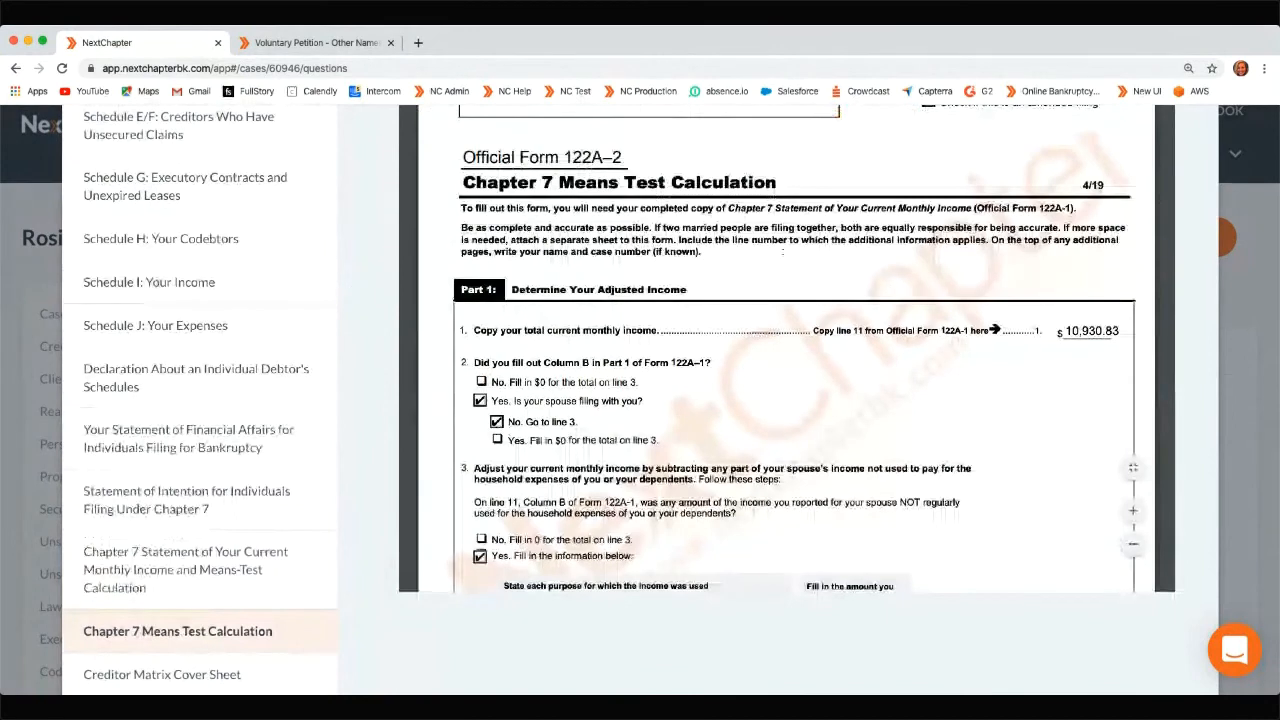
scroll(971, 394, "down", 3)
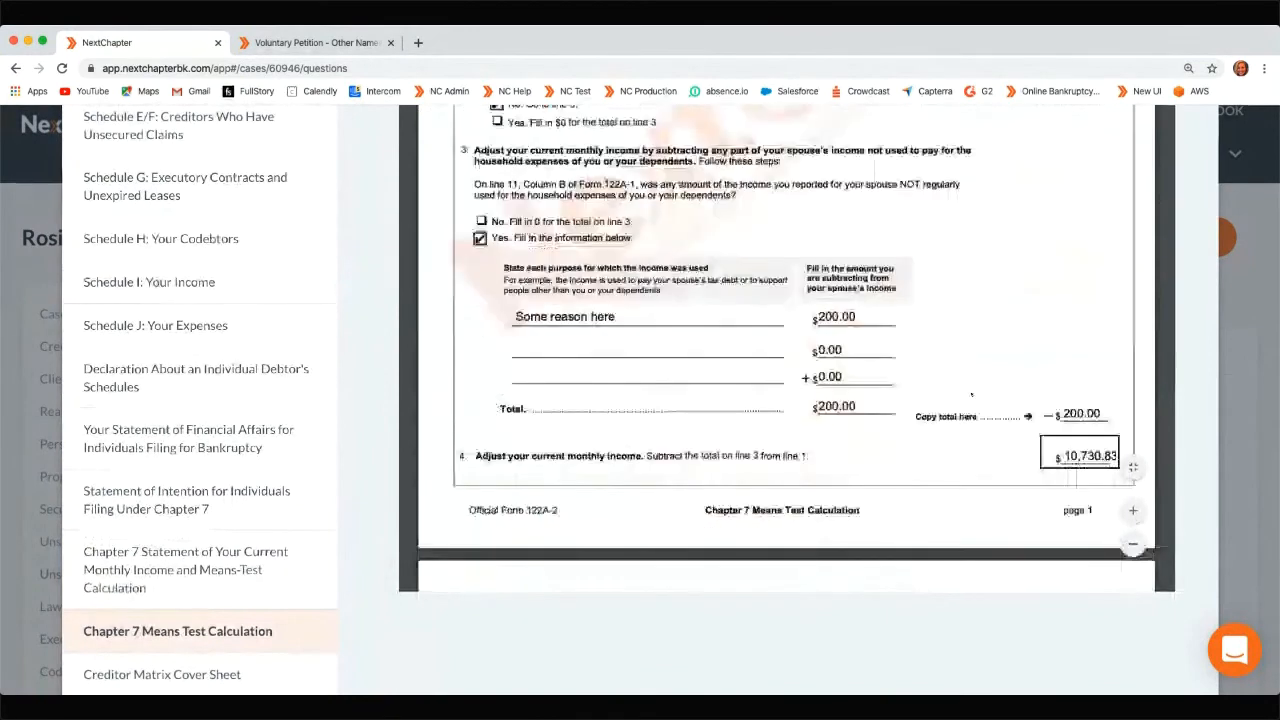
scroll(971, 394, "down", 5)
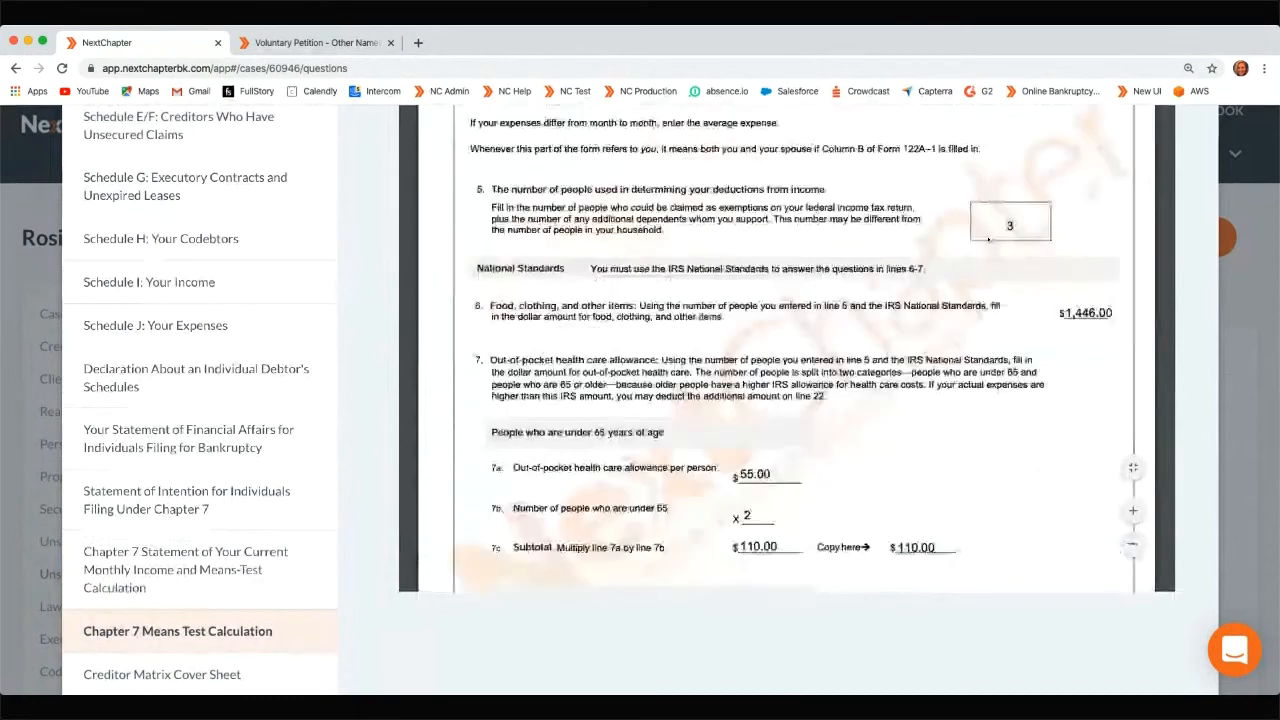
scroll(1035, 240, "down", 2)
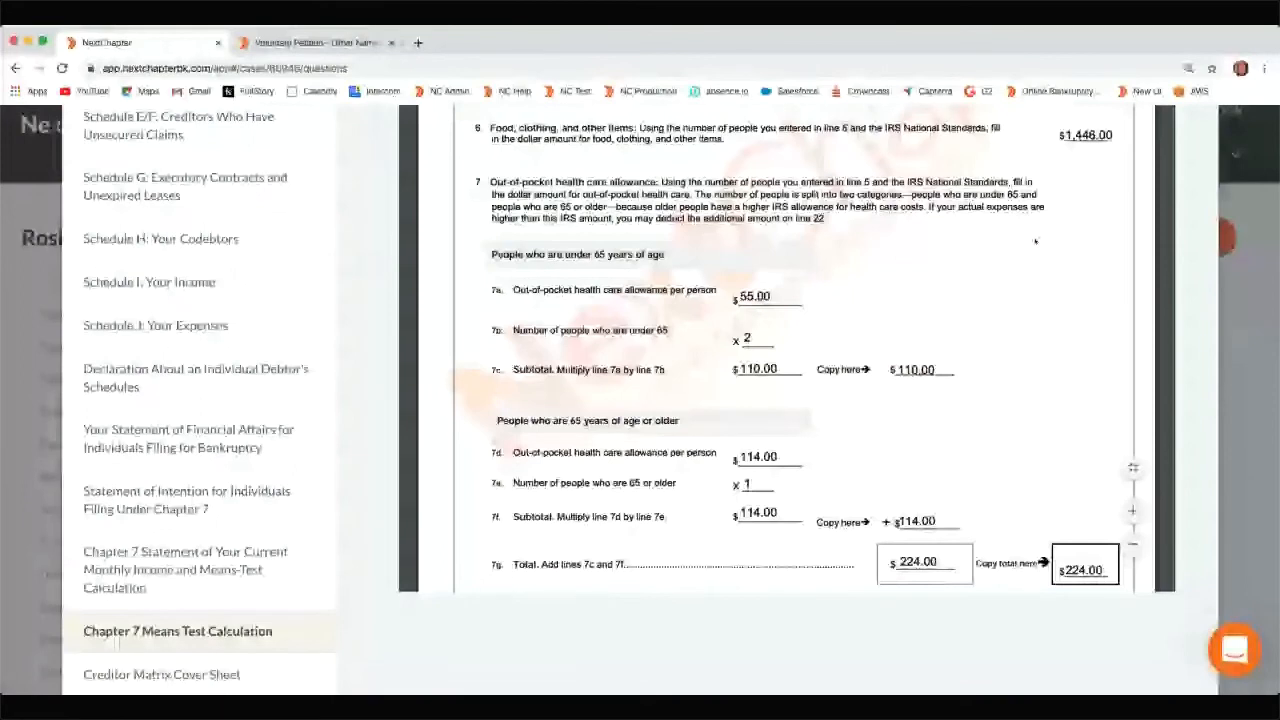
scroll(737, 176, "down", 5)
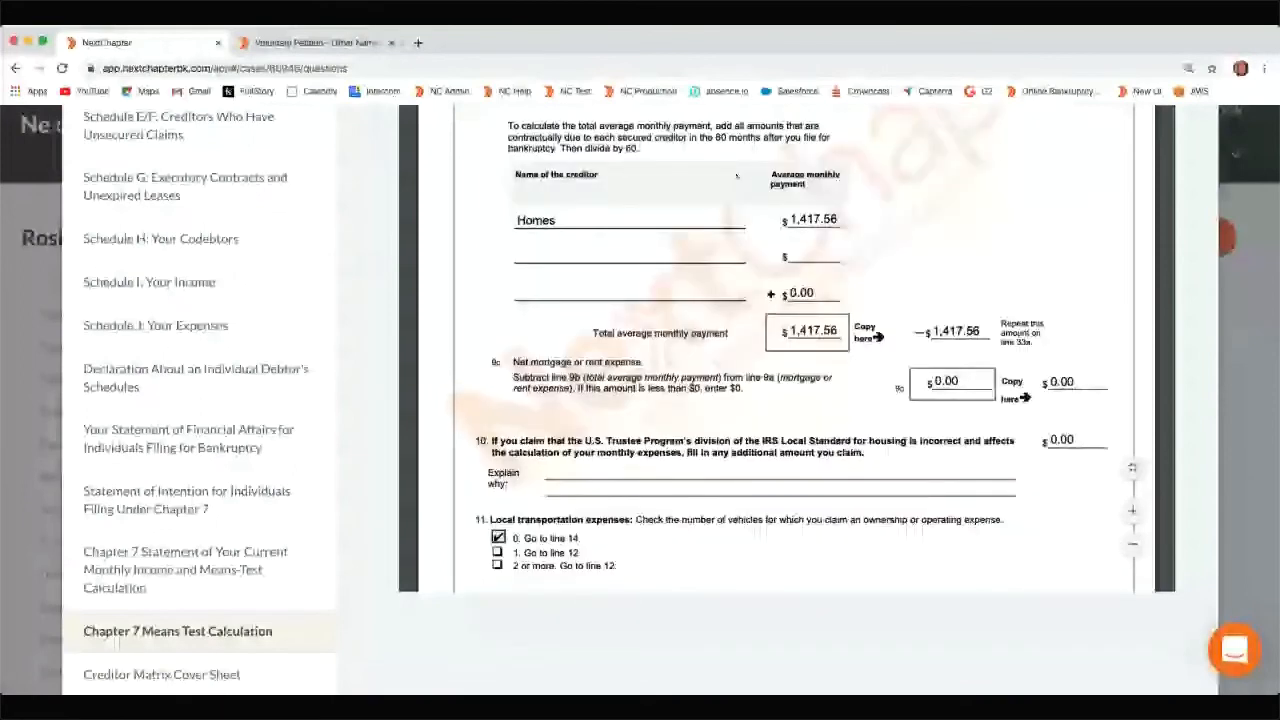
scroll(737, 176, "down", 5)
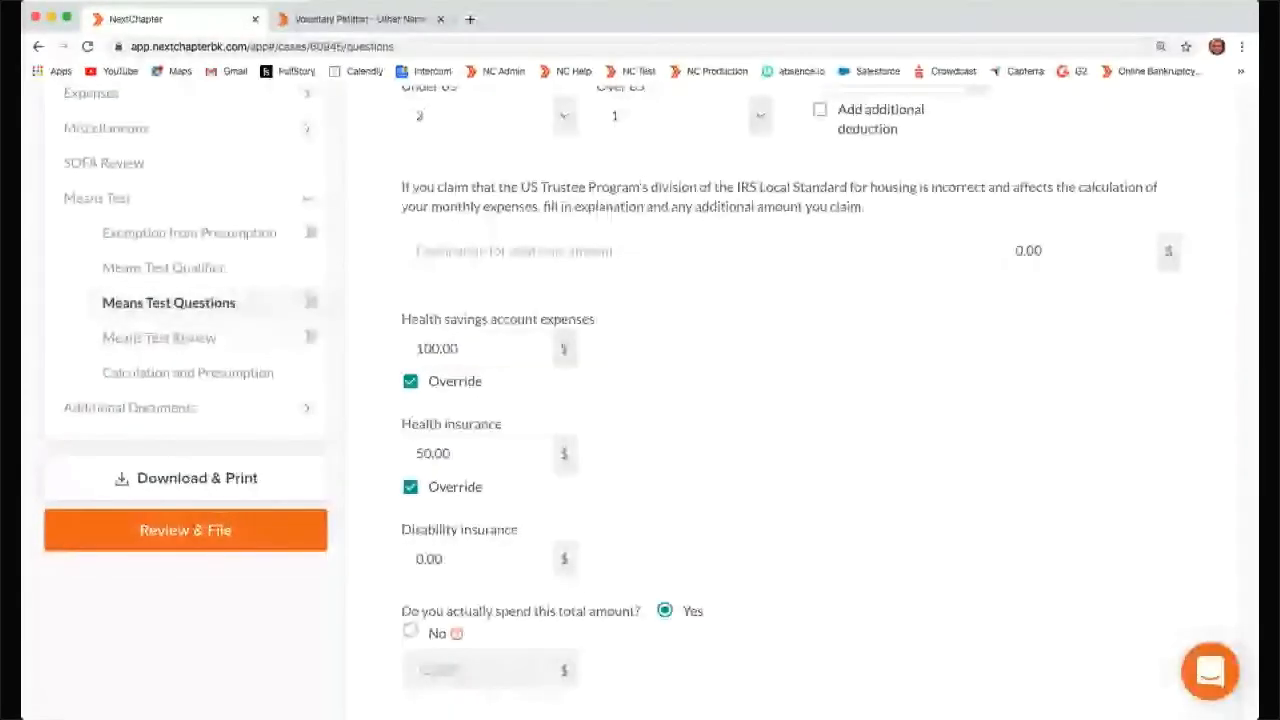
Open Means Test Review and view help on the marital status question, then return to the case
left_click(159, 338)
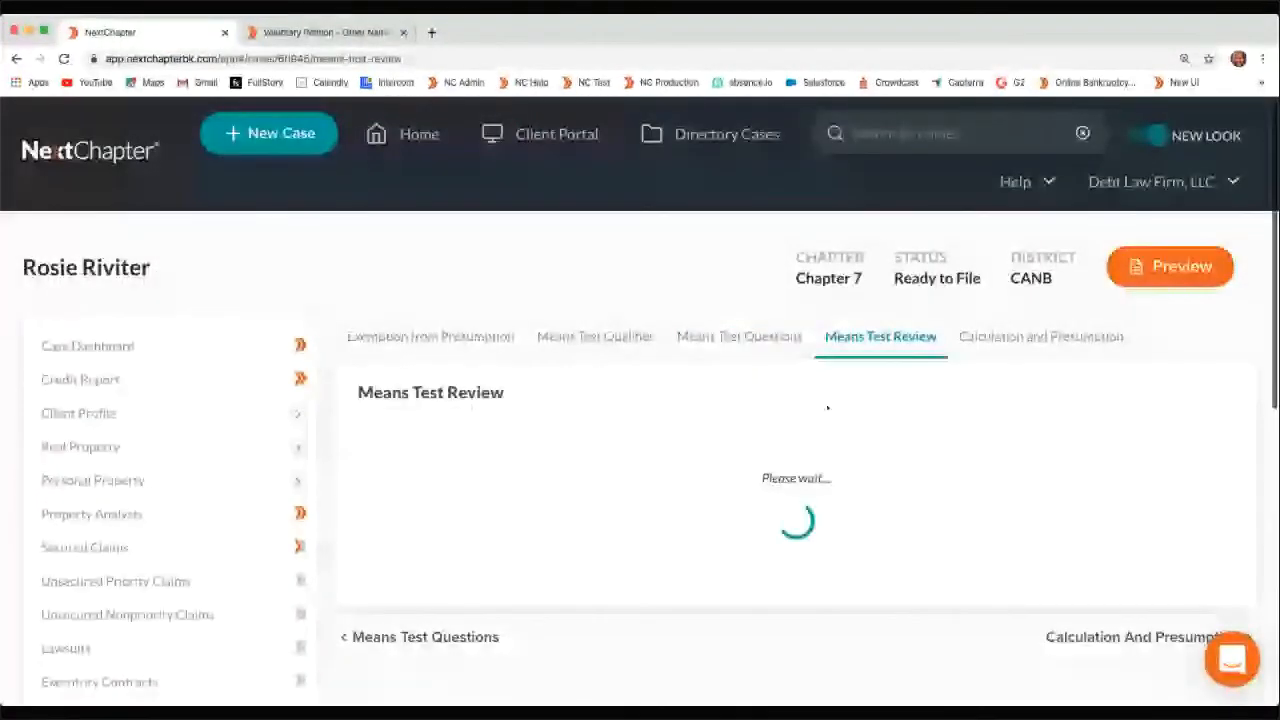
scroll(580, 368, "down", 3)
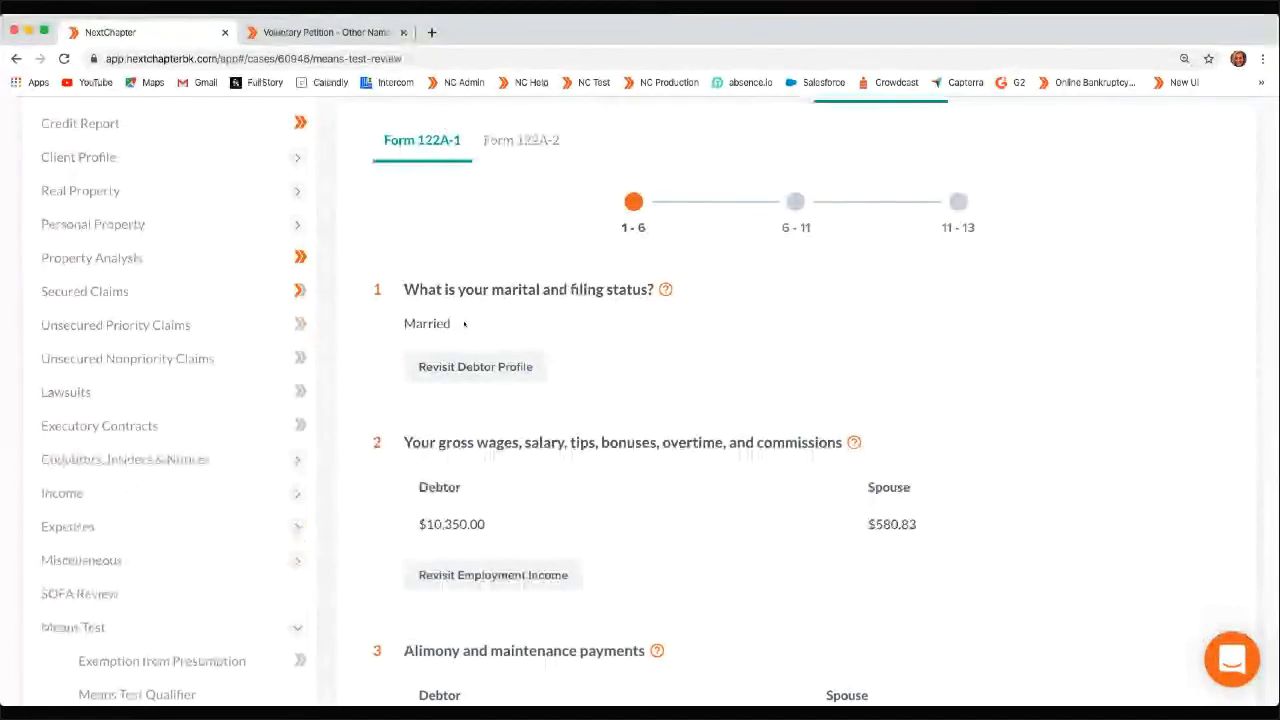
scroll(464, 323, "down", 1)
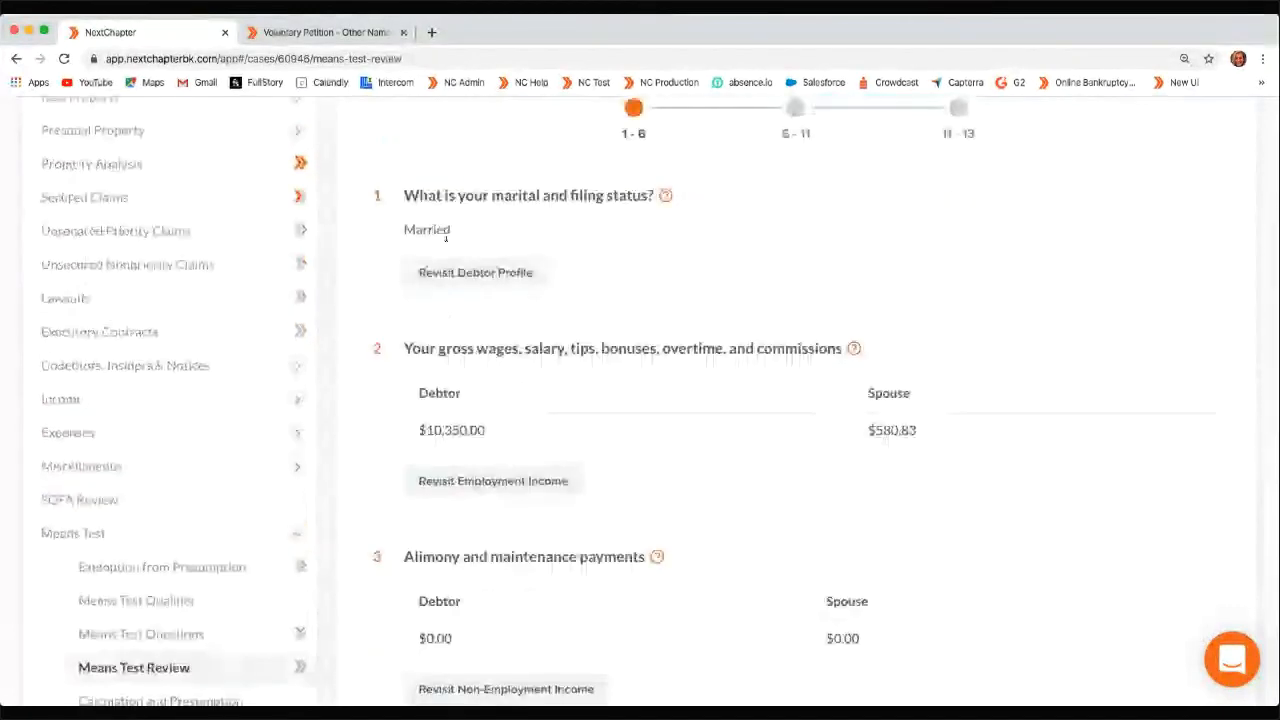
left_click(665, 196)
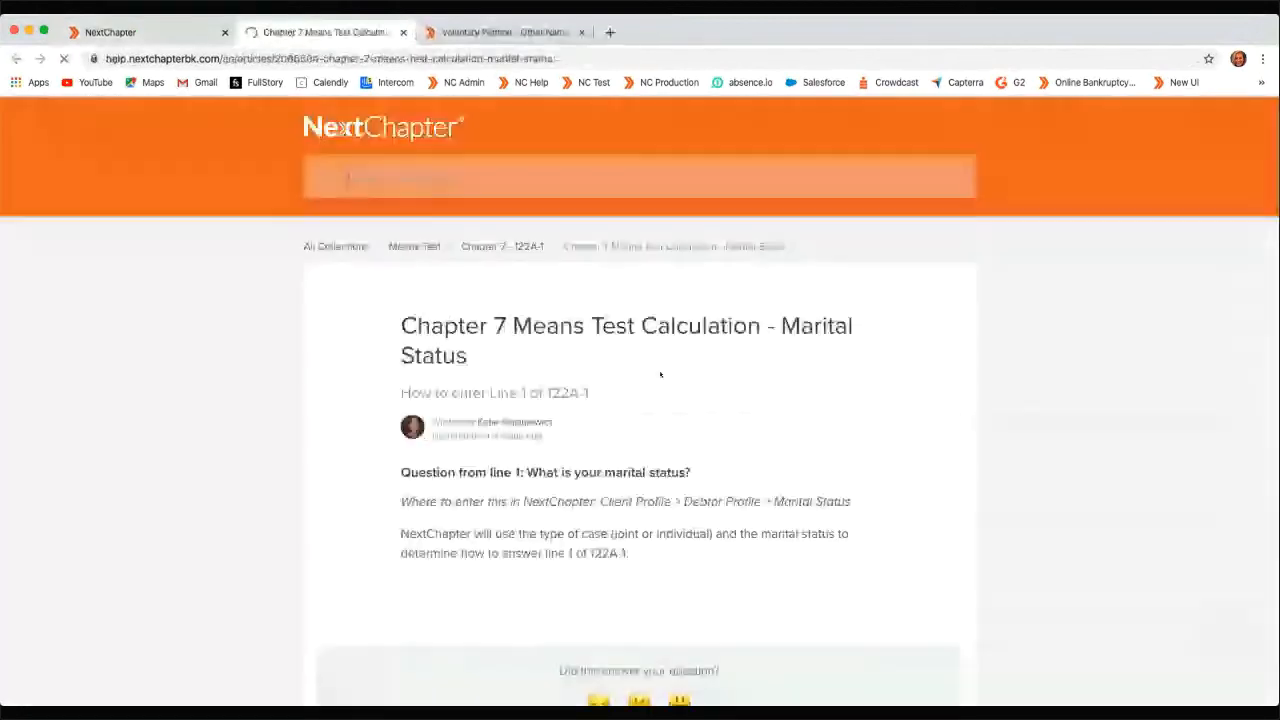
left_click(131, 30)
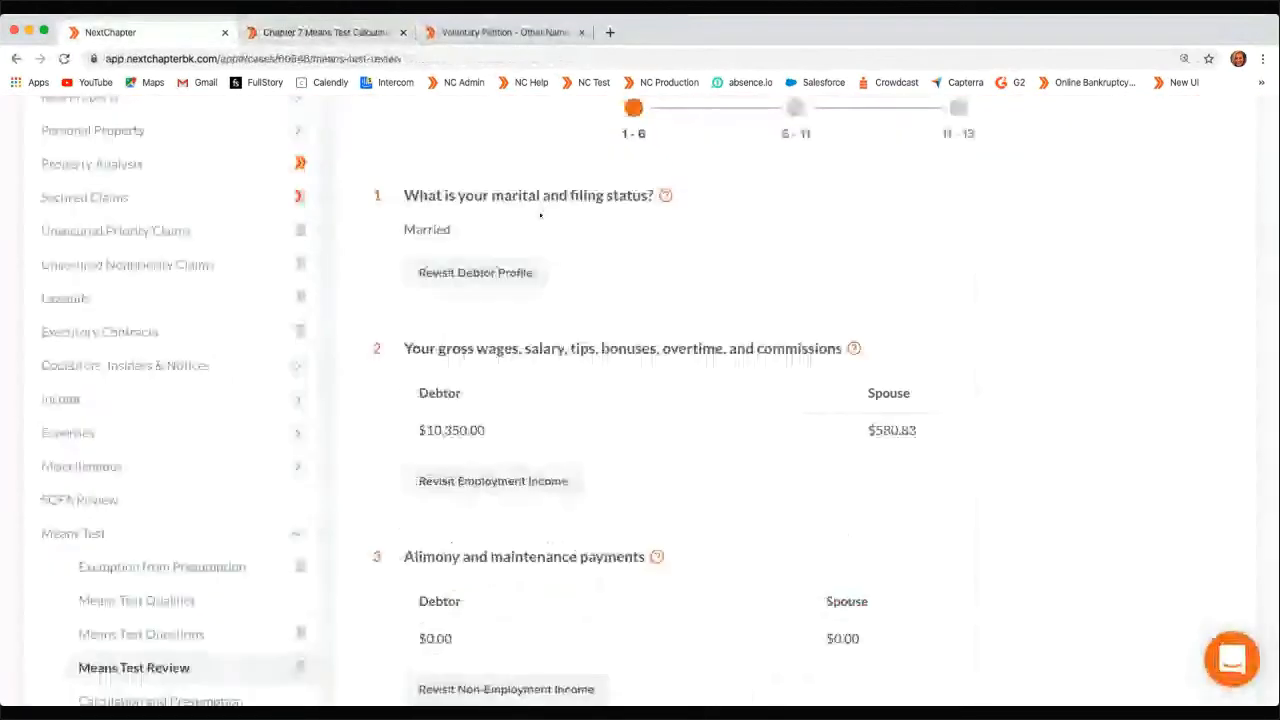
Show Form 122A-2 lines 6–7e, with food and clothing $1,446.00 and health care $110.00
scroll(520, 200, "up", 2)
left_click(520, 181)
scroll(616, 289, "down", 4)
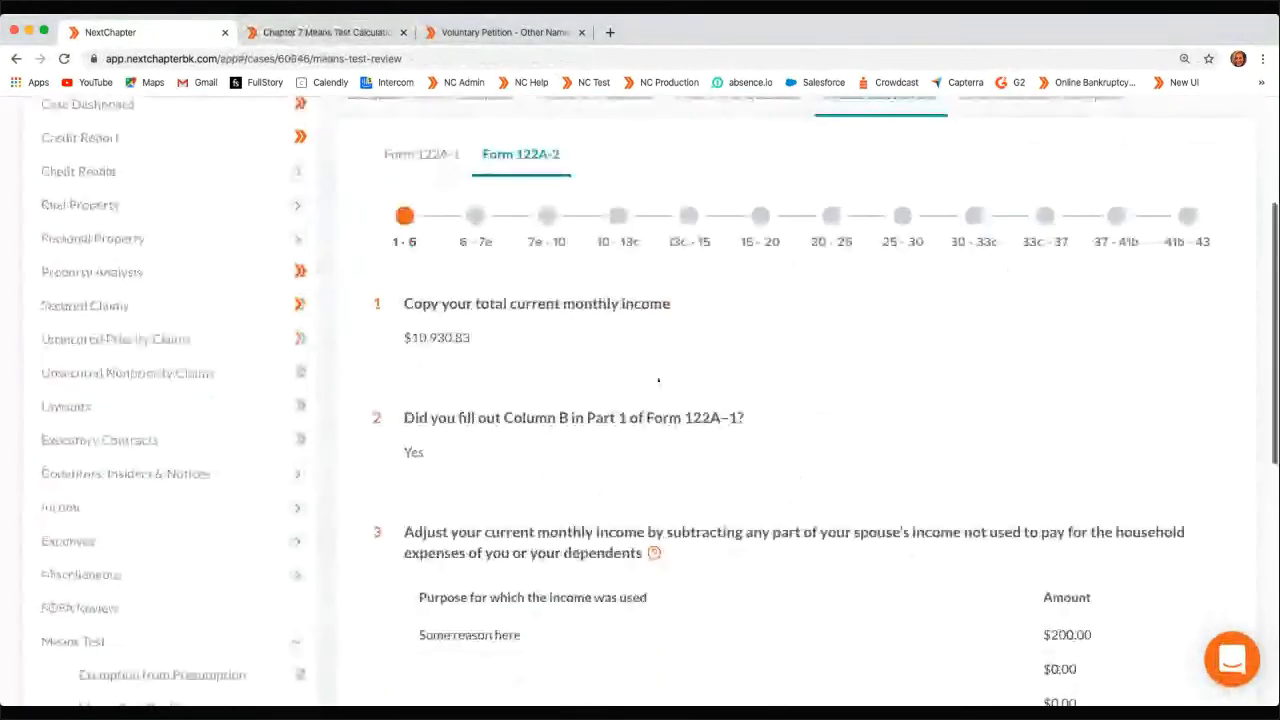
scroll(680, 380, "down", 8)
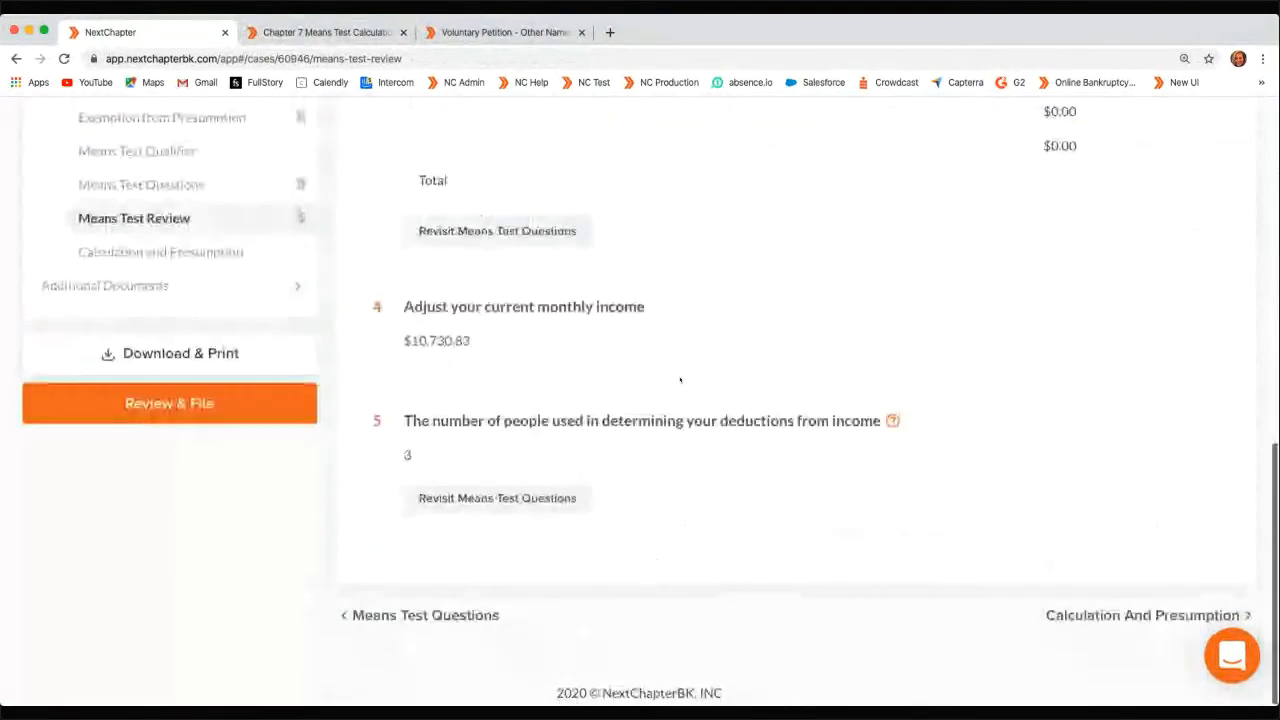
scroll(680, 380, "up", 12)
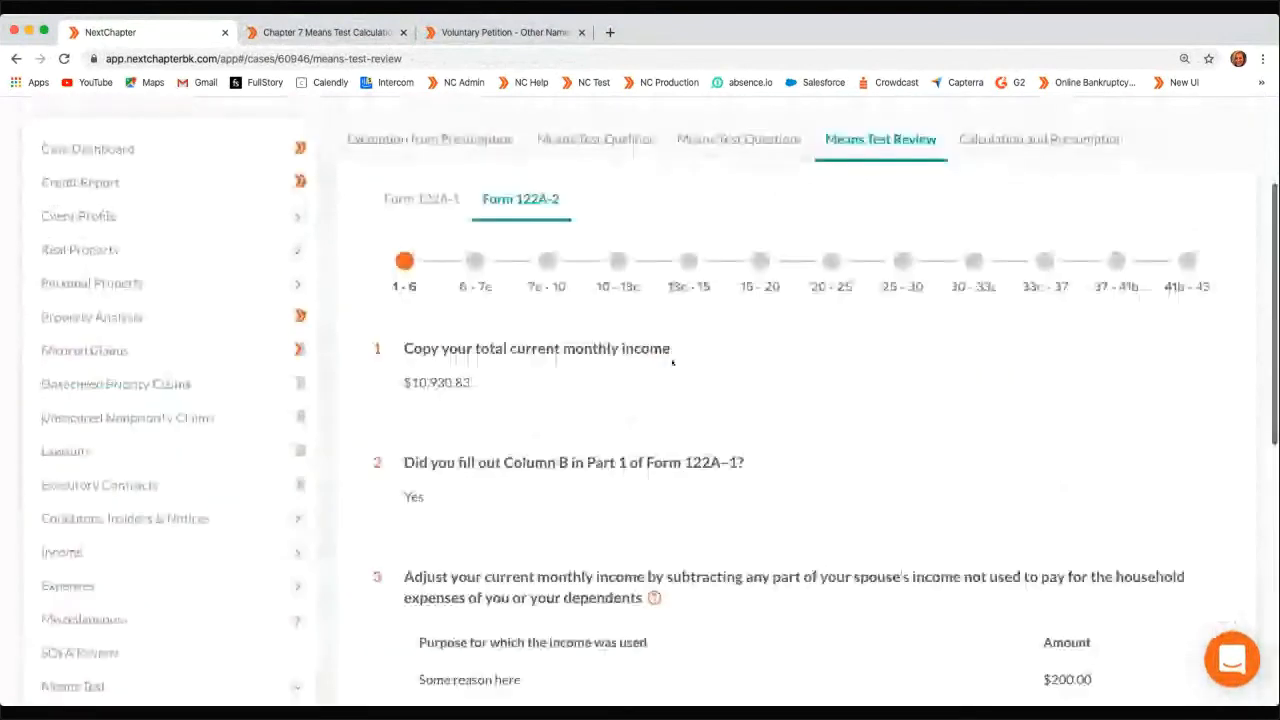
left_click(475, 261)
scroll(702, 424, "down", 2)
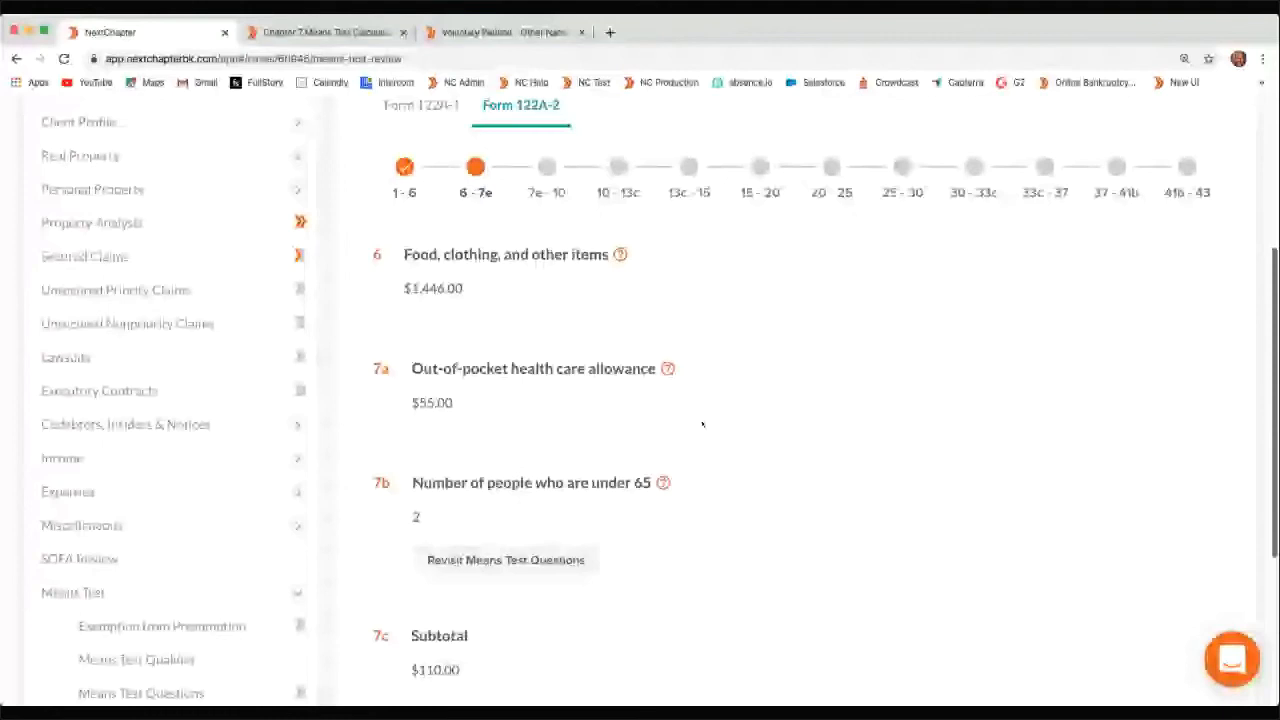
Open the food and clothing help article and its IRS Standards reference, marking the November 1 filing date
left_click(623, 251)
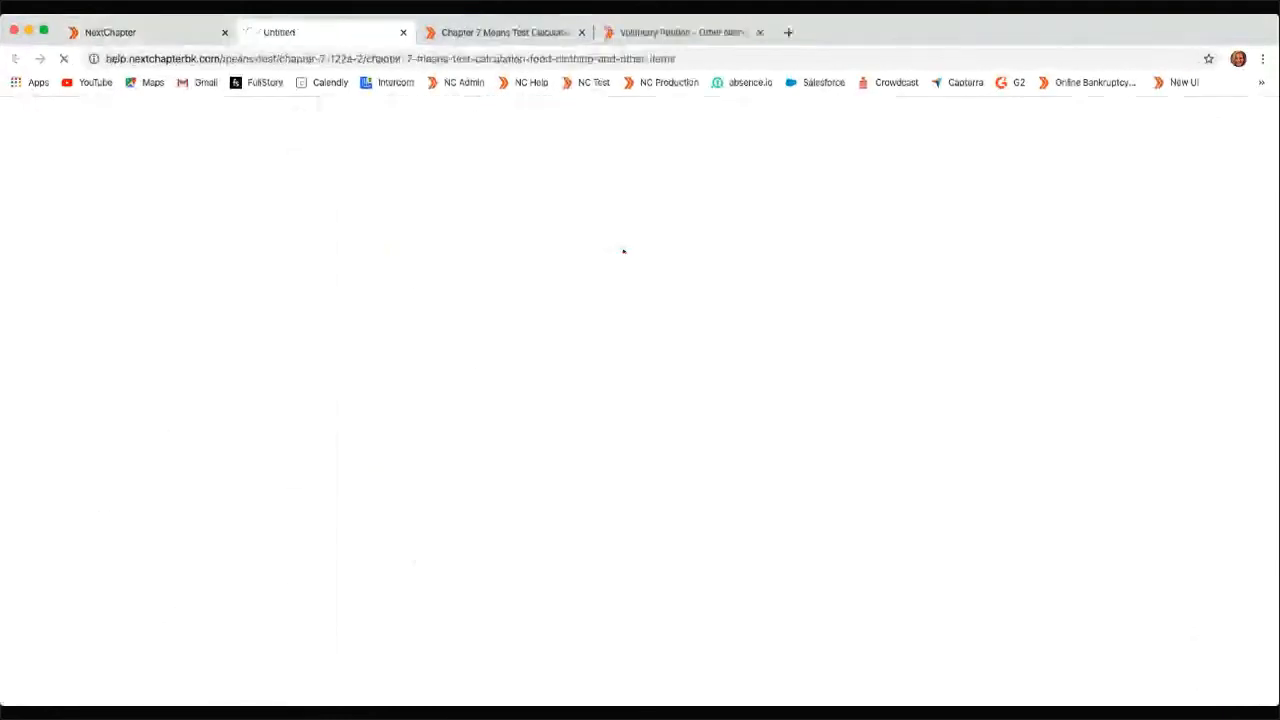
scroll(623, 251, "down", 3)
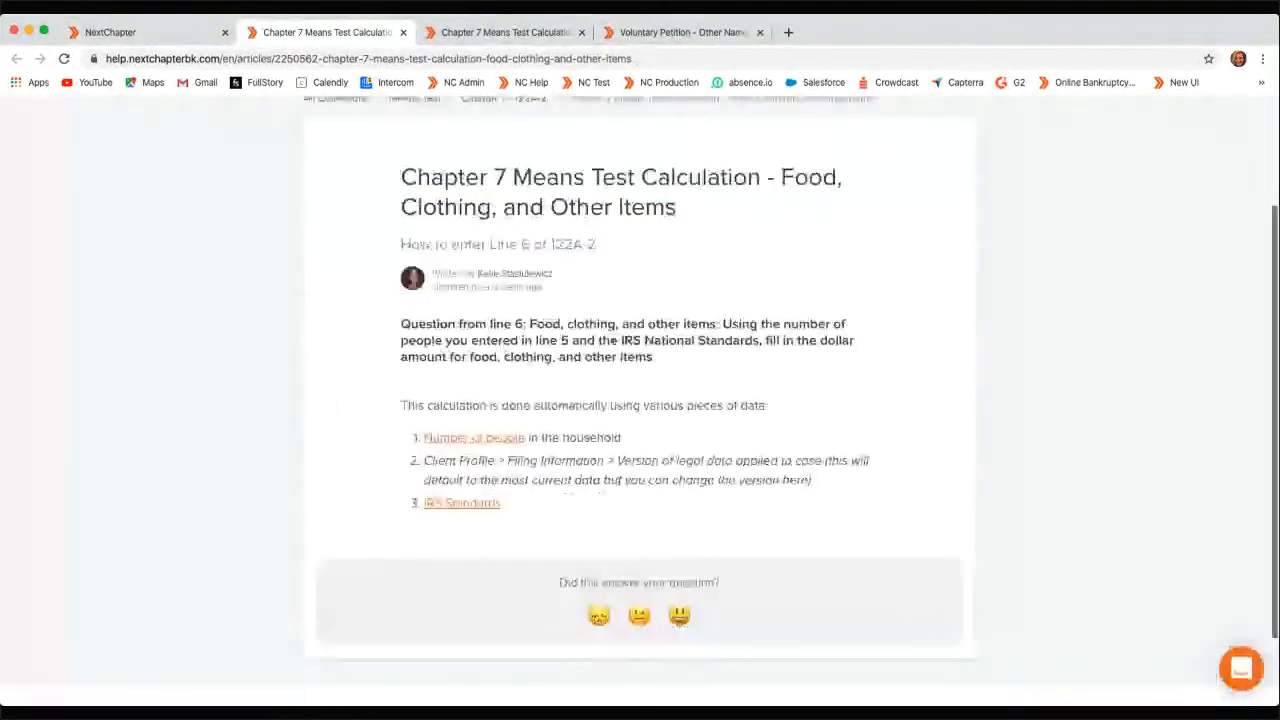
left_click(451, 490)
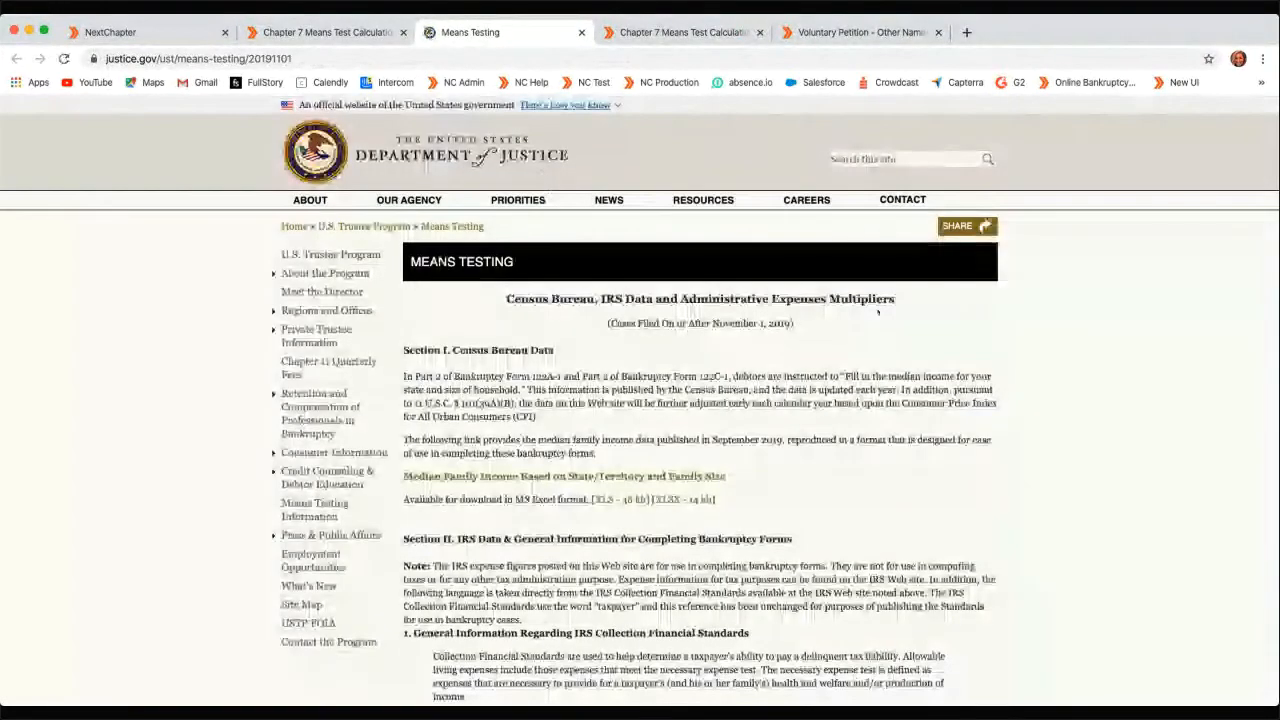
left_click_drag(713, 324, 767, 325)
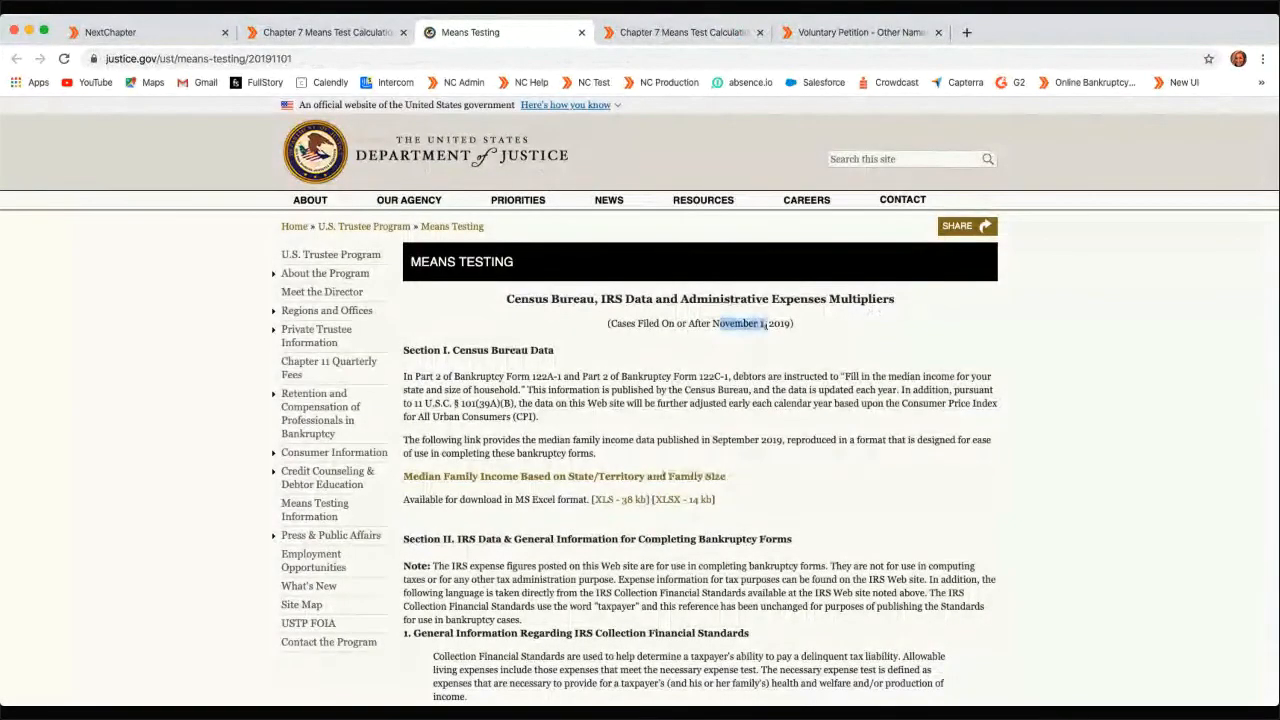
Open justice.gov's median family income table, then go back to the NextChapter case
scroll(767, 325, "down", 3)
left_click(555, 280)
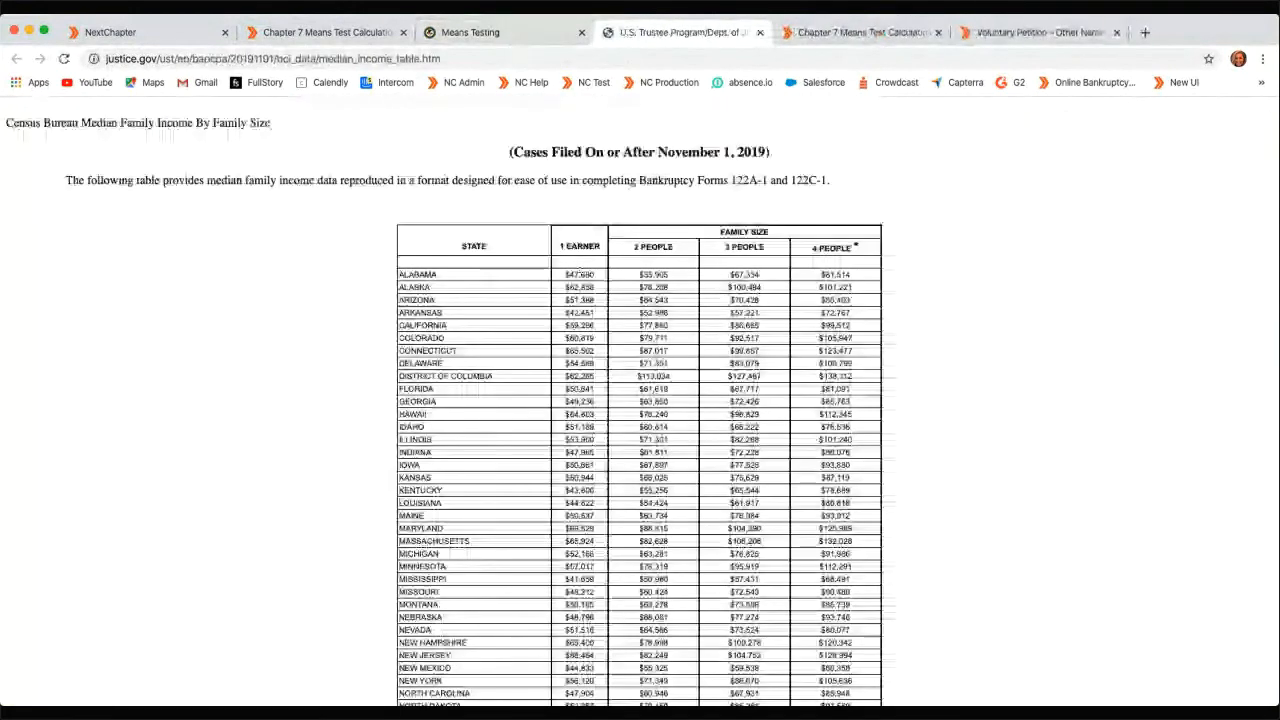
scroll(640, 420, "down", 2)
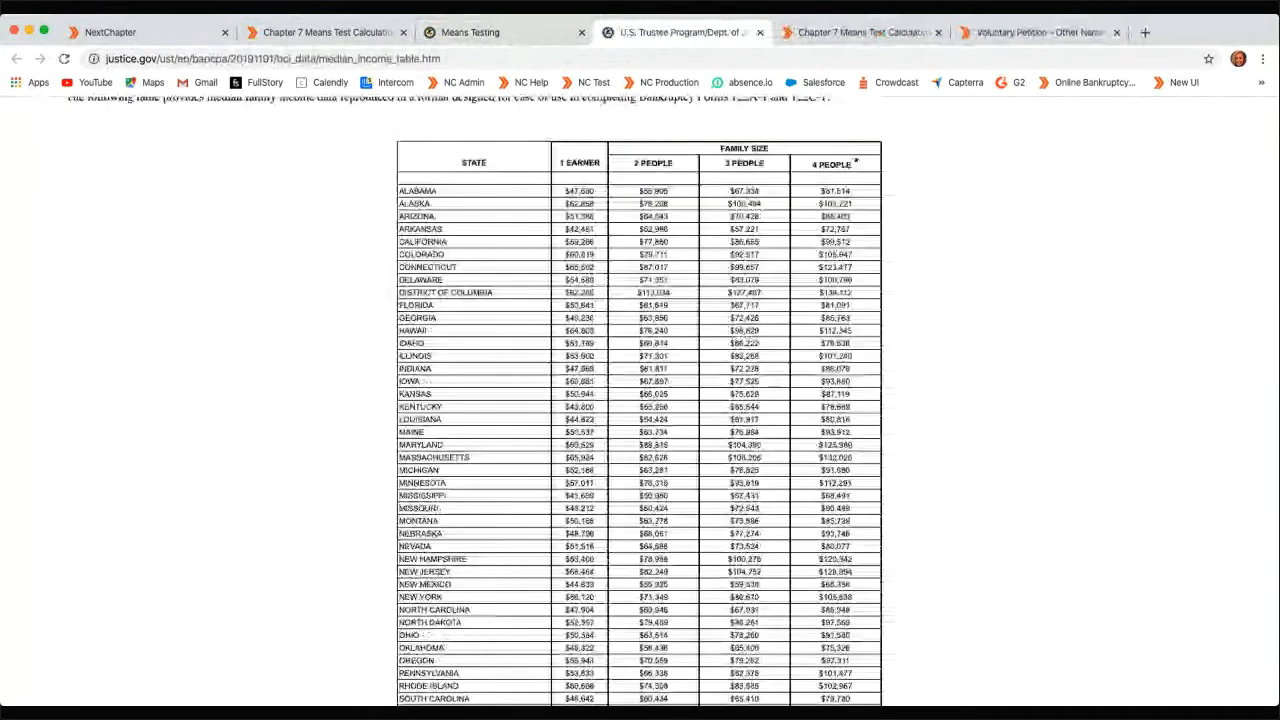
left_click(110, 32)
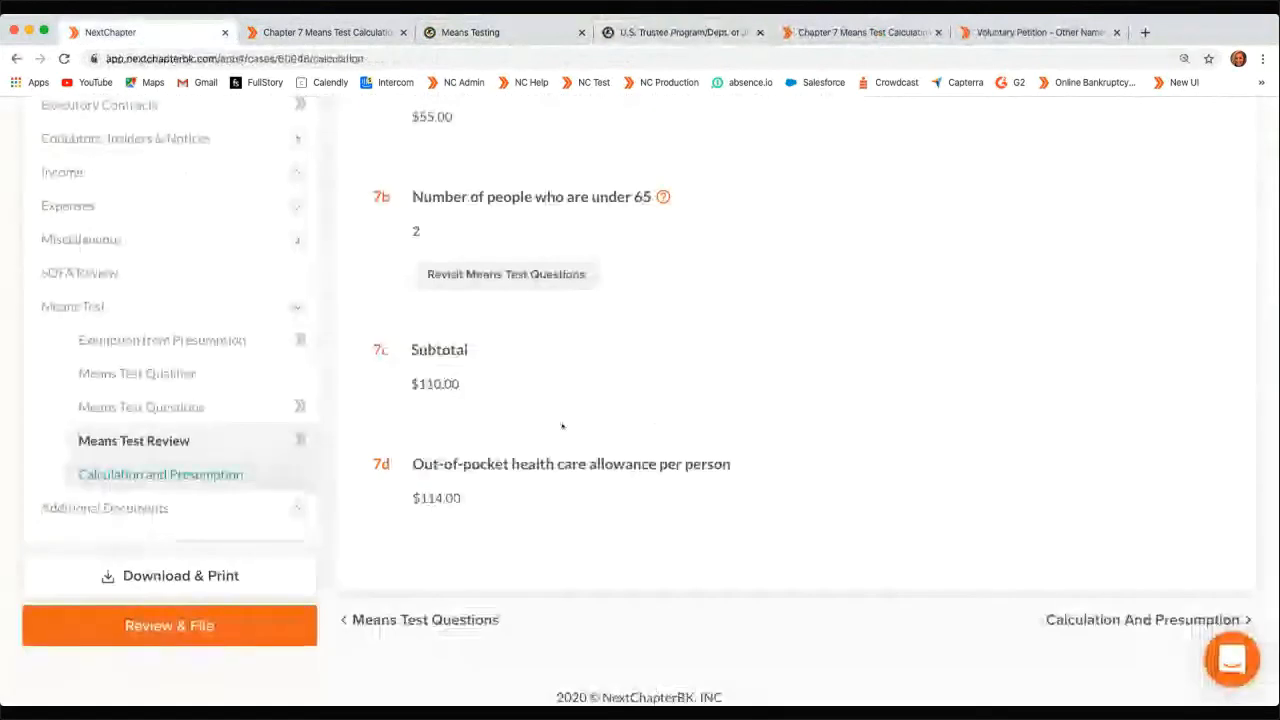
On Calculation and Presumption, save a special circumstance 'special' with amount 10000
left_click(160, 475)
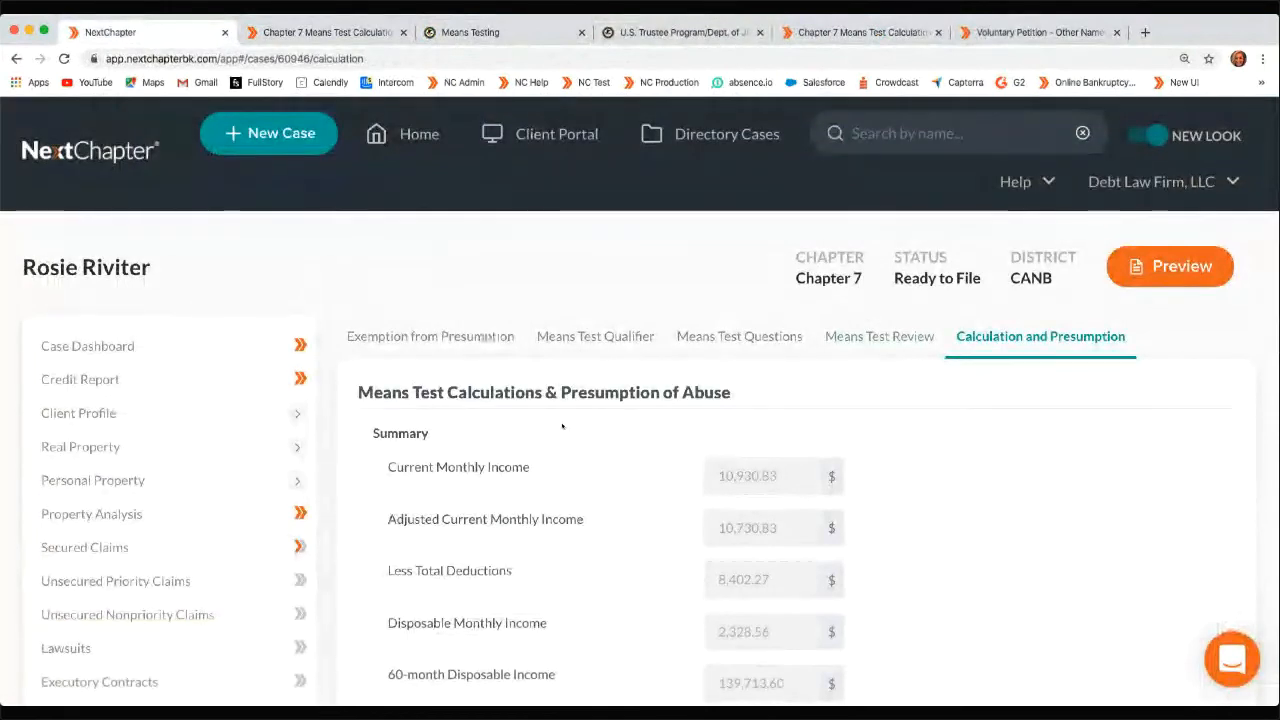
scroll(640, 400, "down", 2)
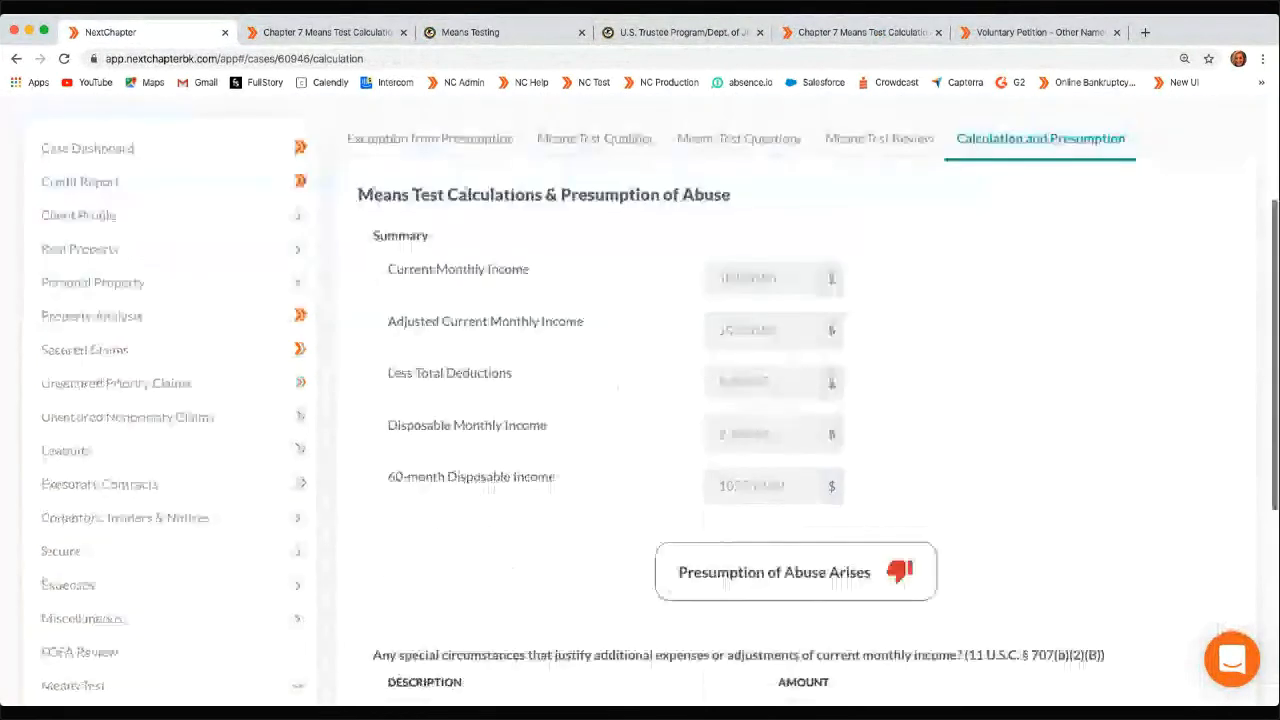
scroll(640, 400, "down", 3)
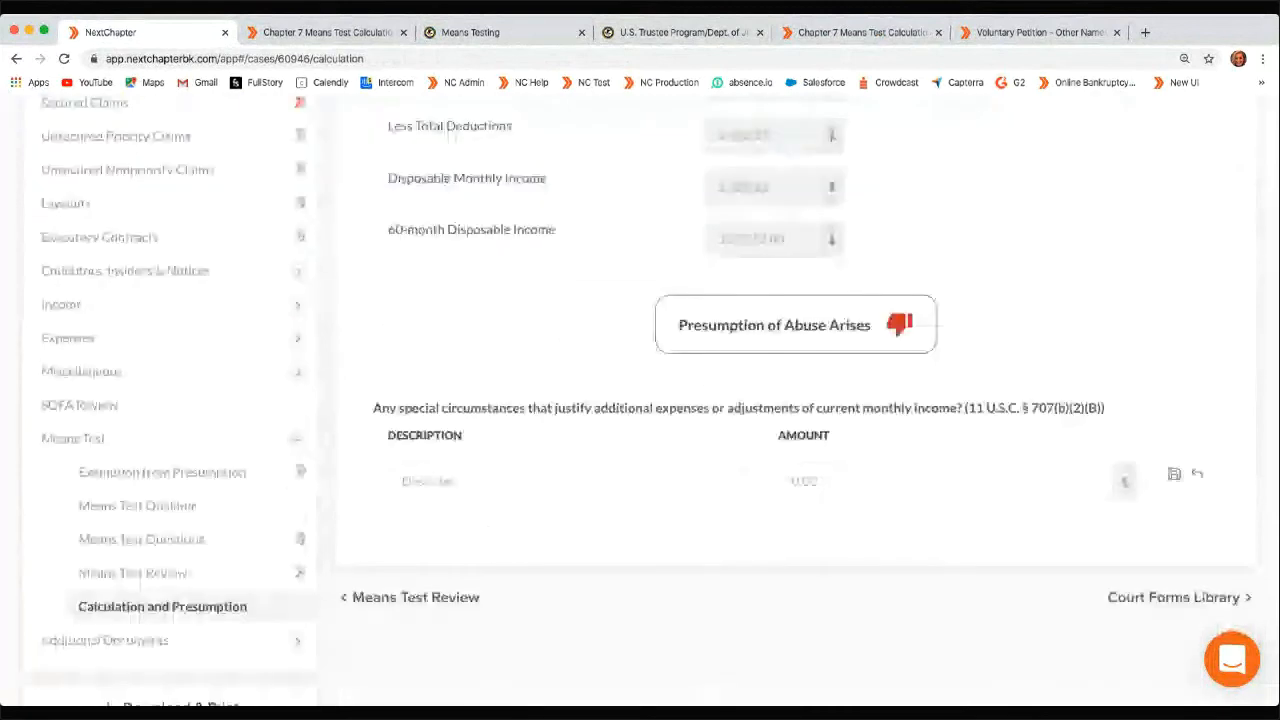
left_click(428, 481)
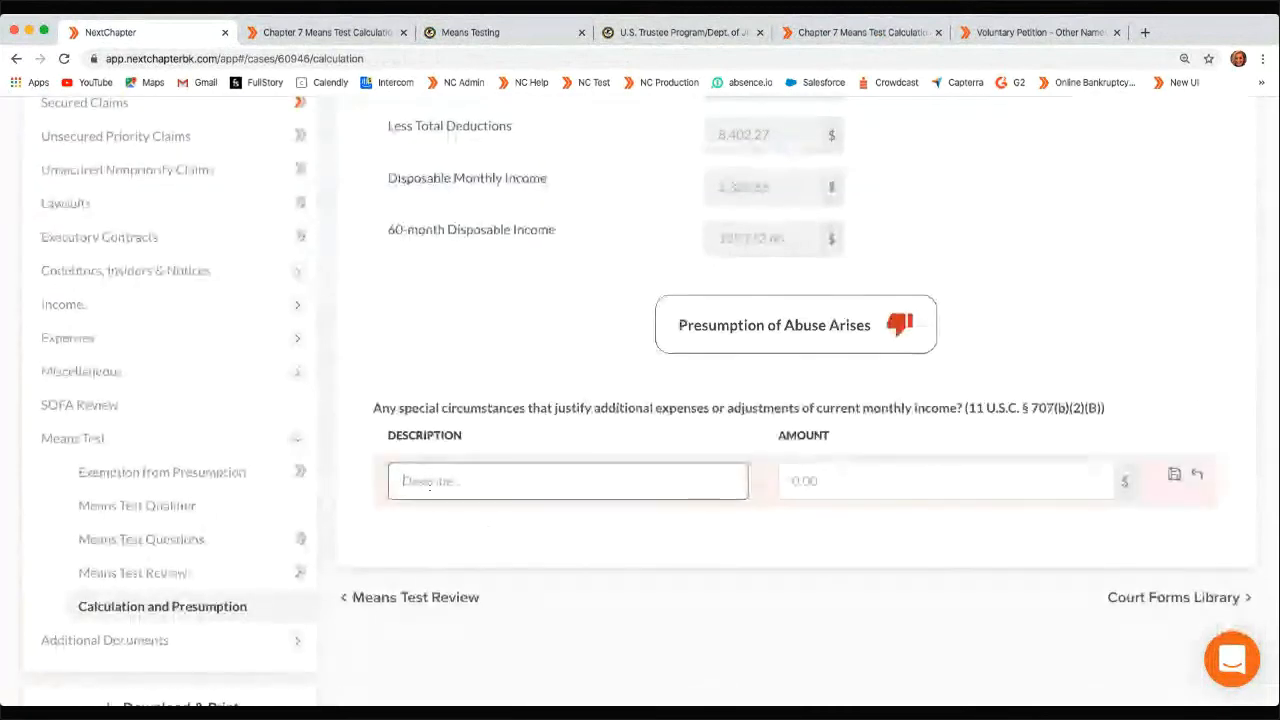
type("special")
key("Tab")
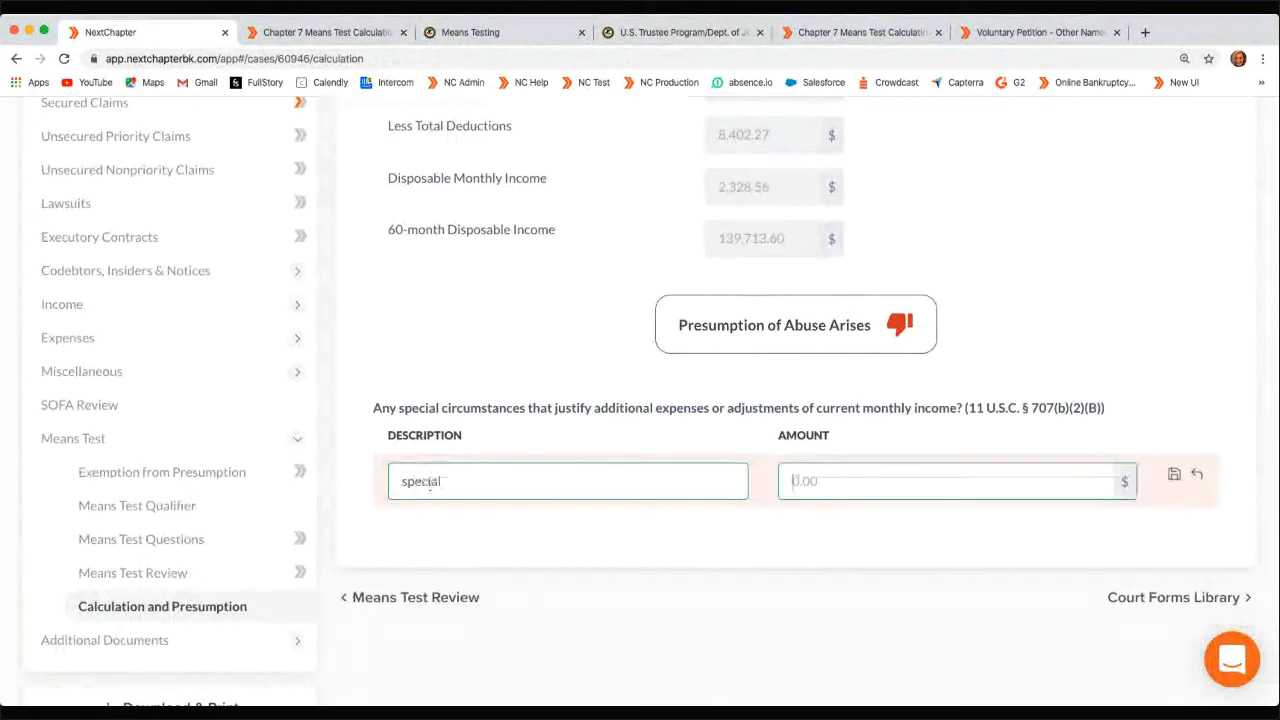
type("100000")
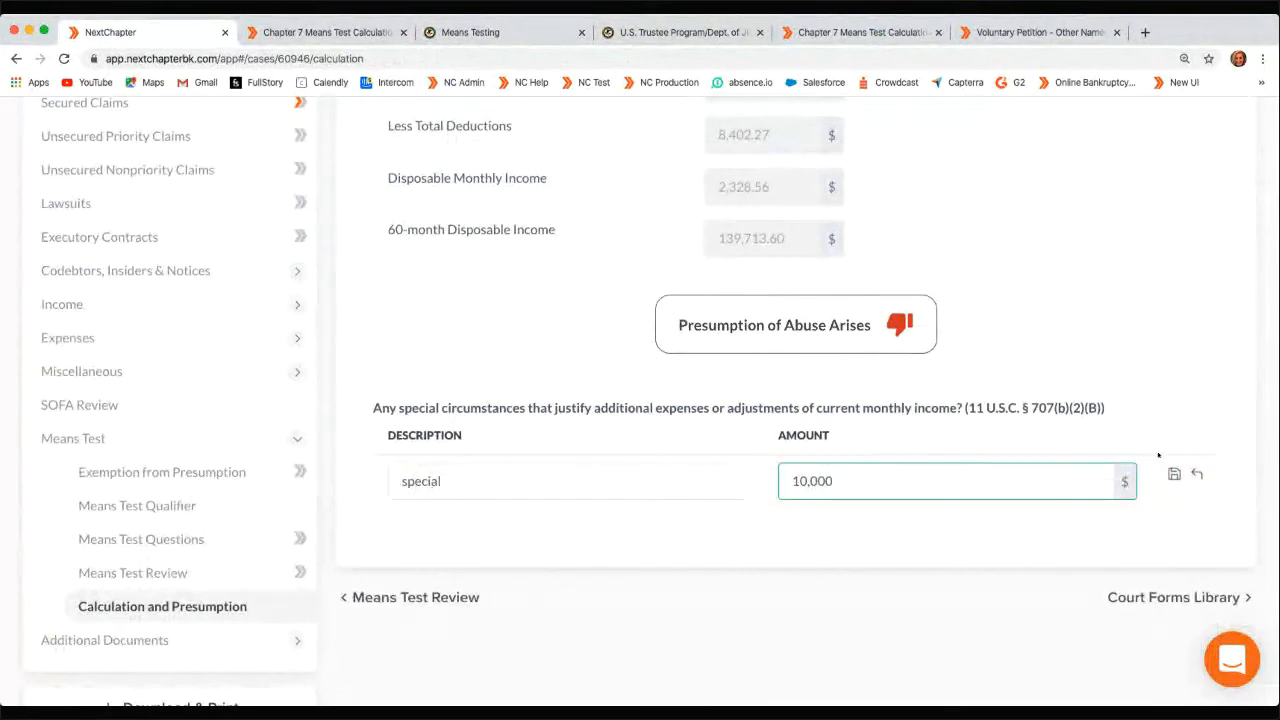
left_click(1174, 475)
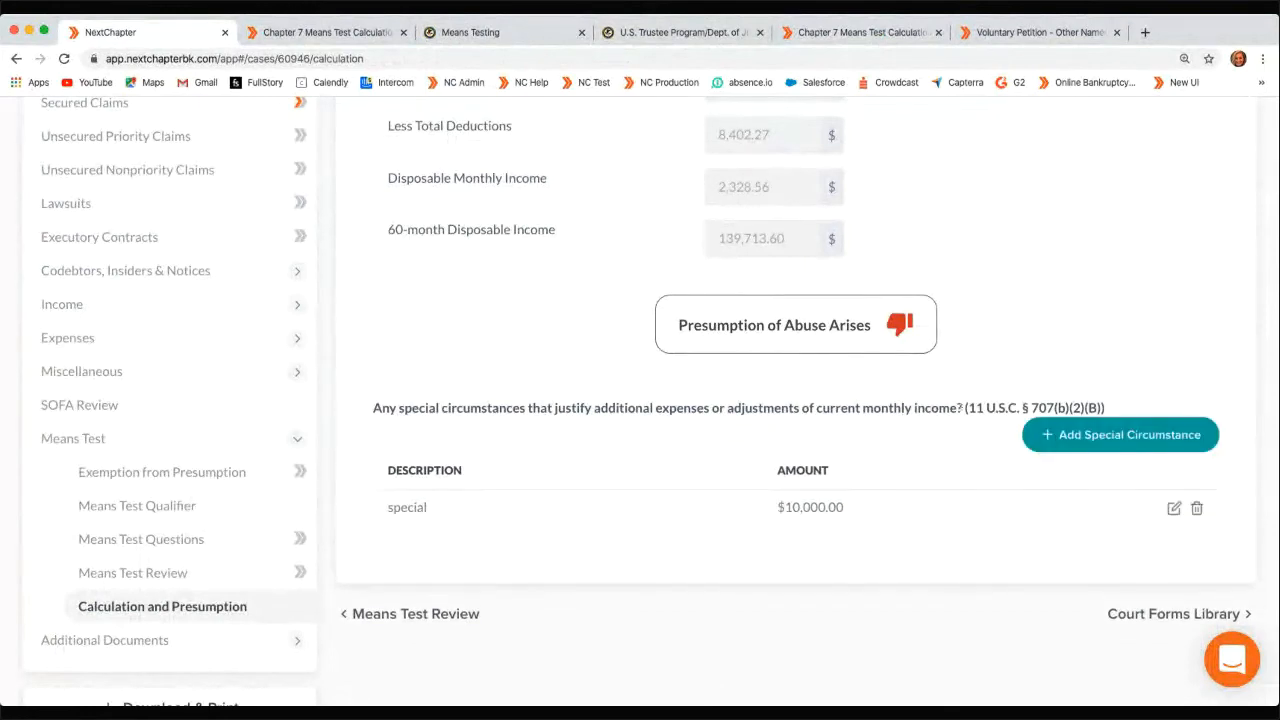
scroll(781, 346, "up", 2)
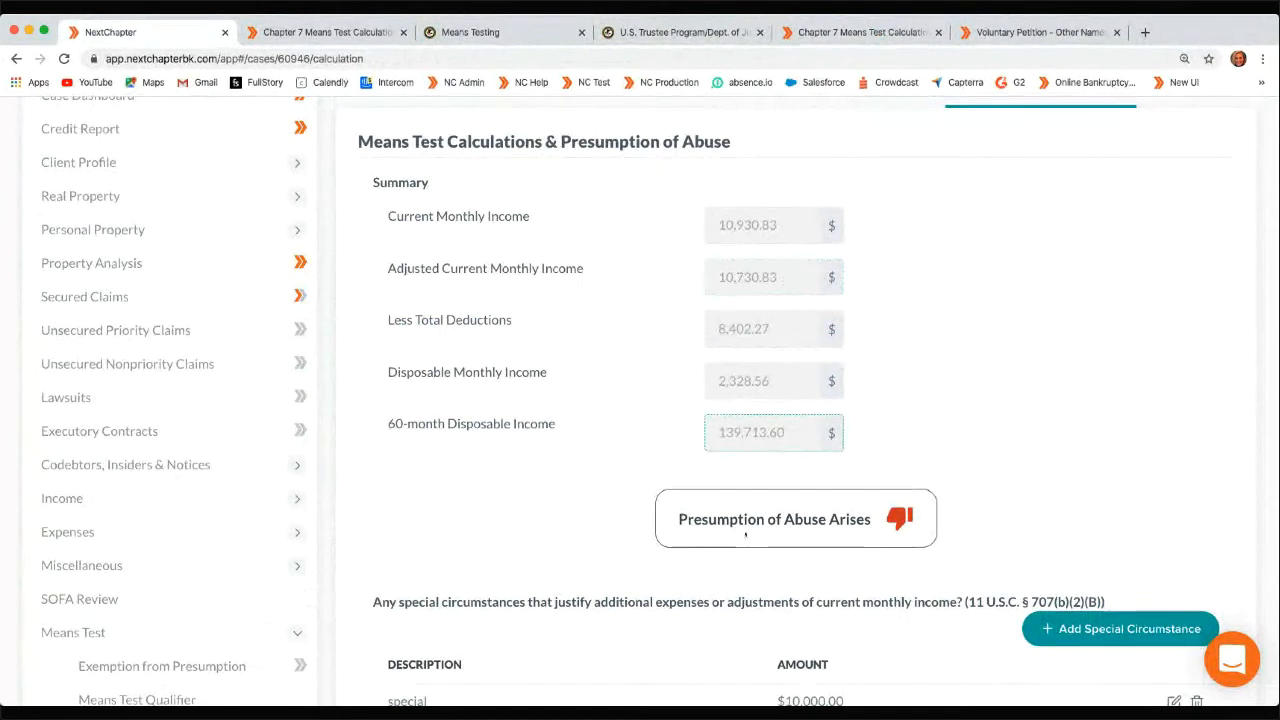
scroll(925, 405, "up", 1)
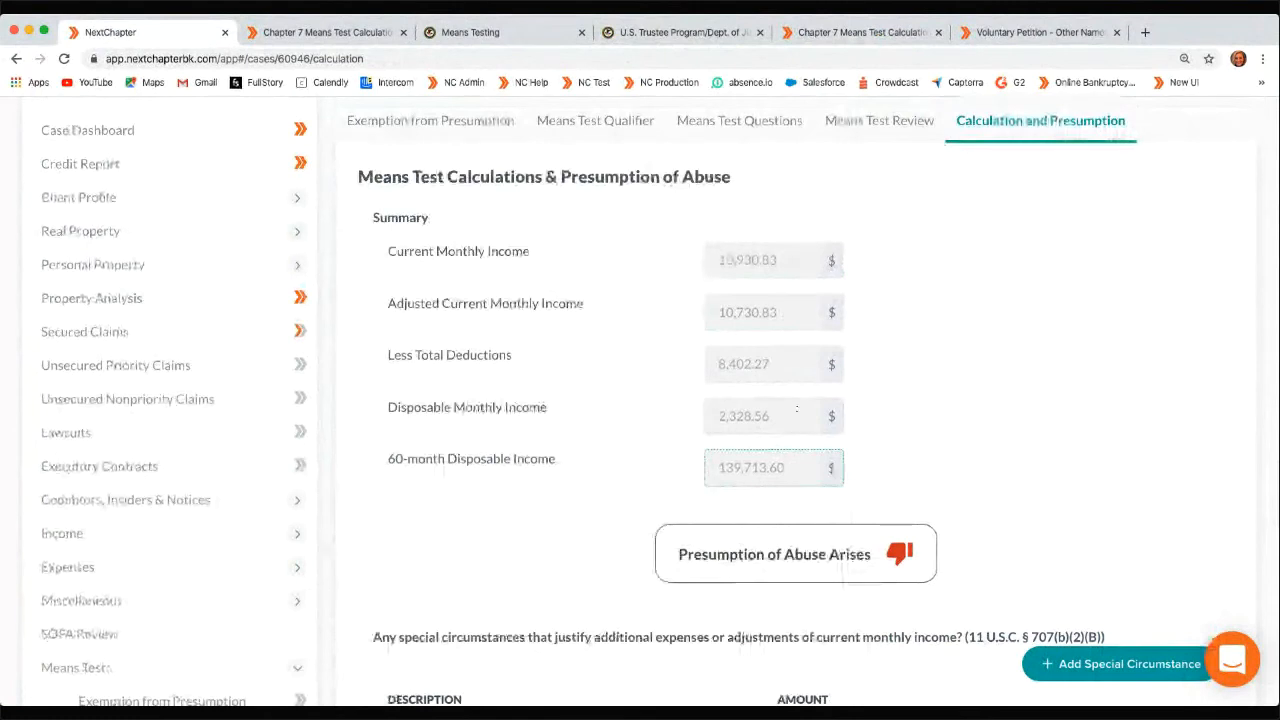
scroll(790, 408, "down", 2)
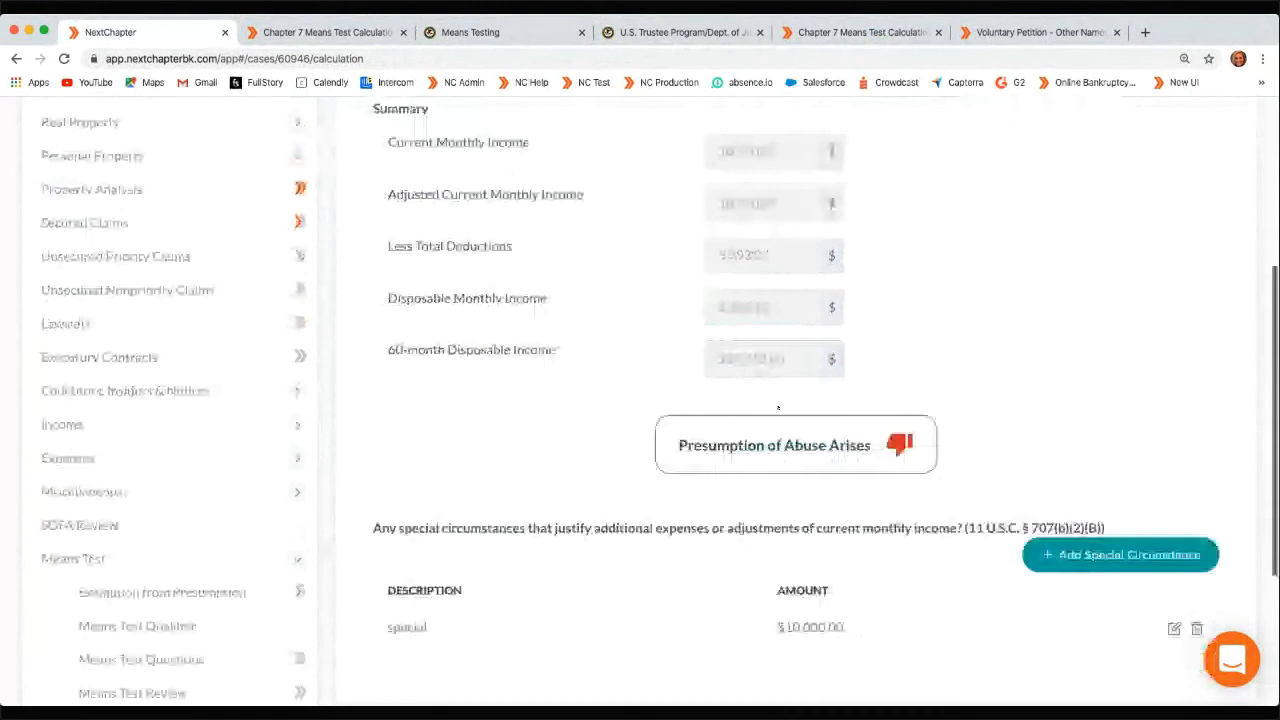
scroll(778, 408, "down", 4)
left_click(110, 362)
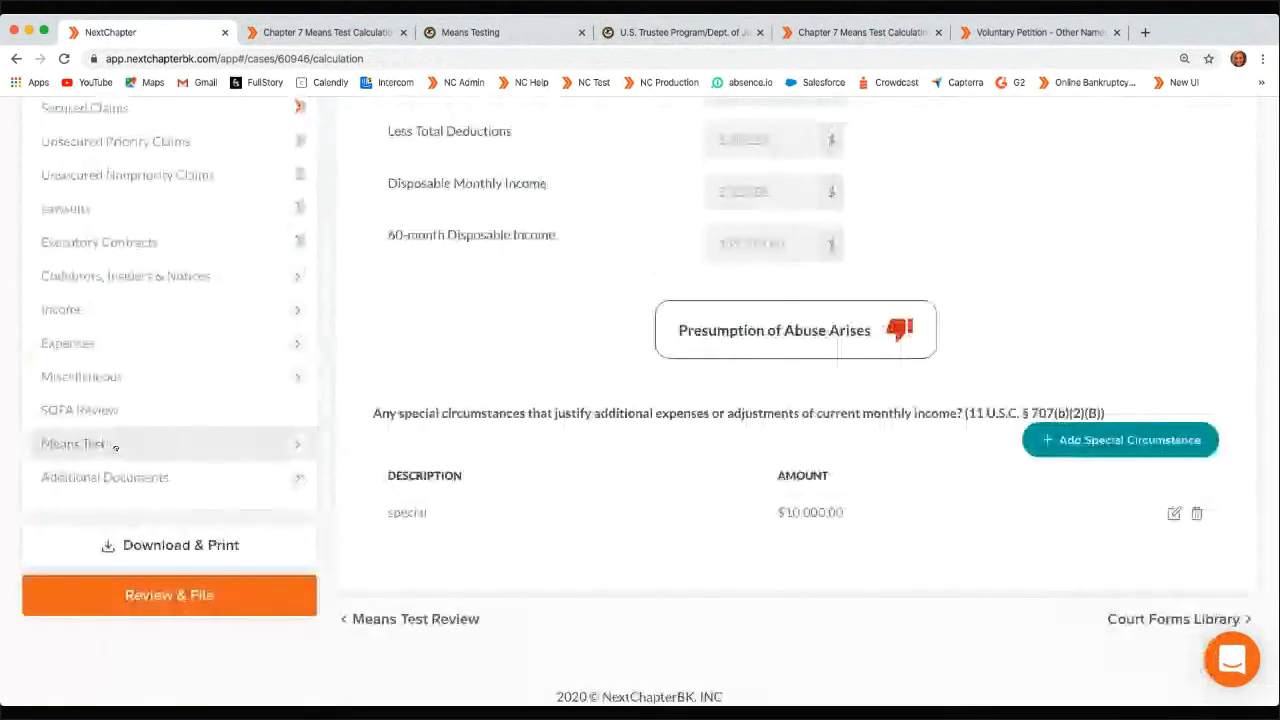
left_click(115, 445)
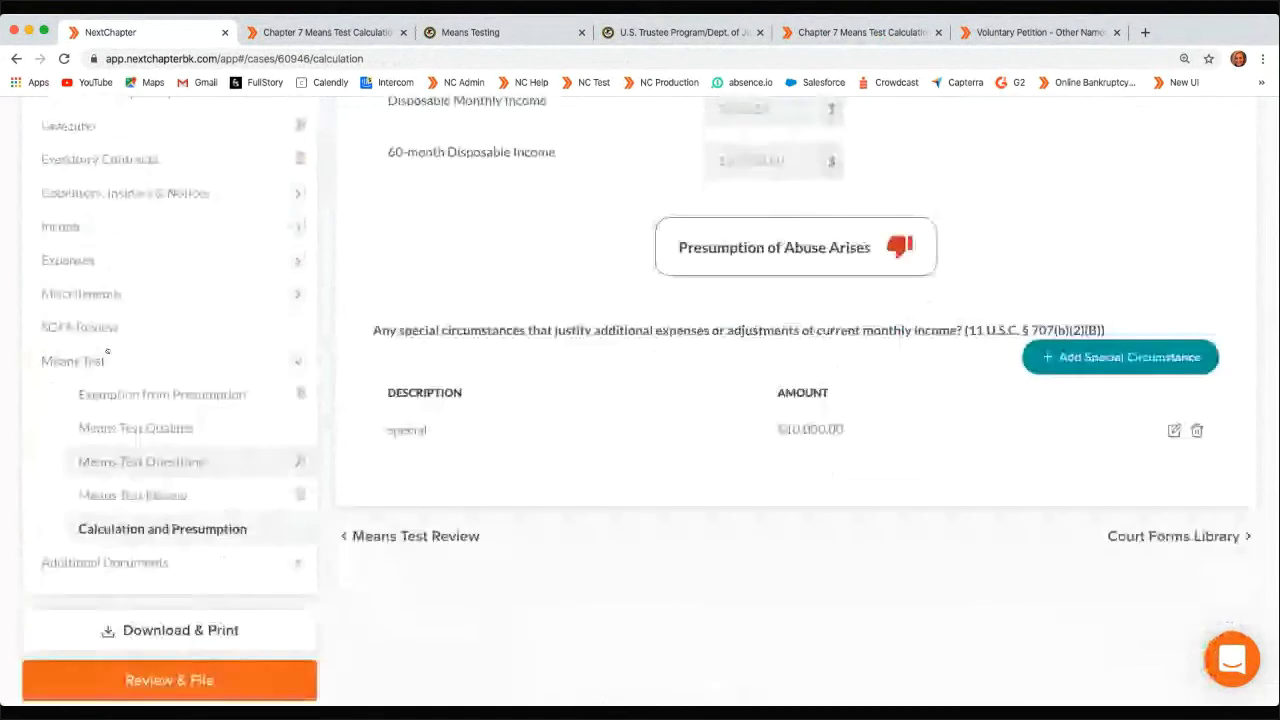
left_click(107, 358)
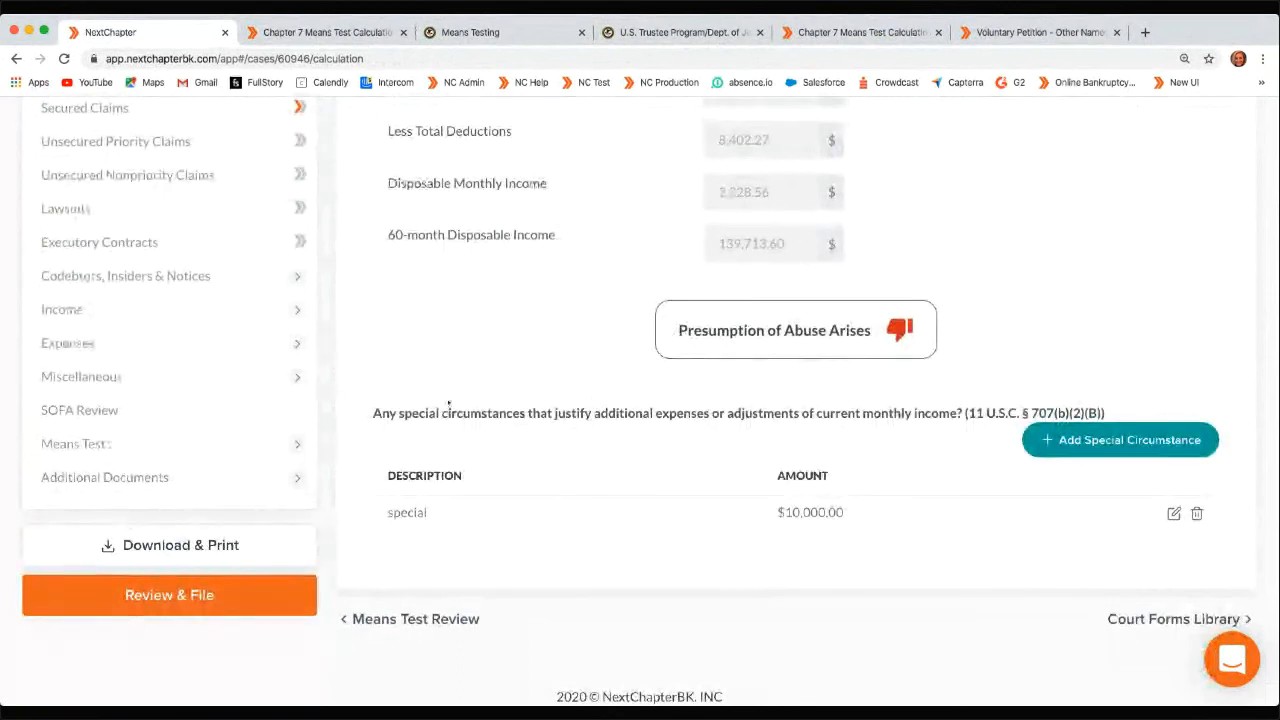
scroll(456, 377, "up", 3)
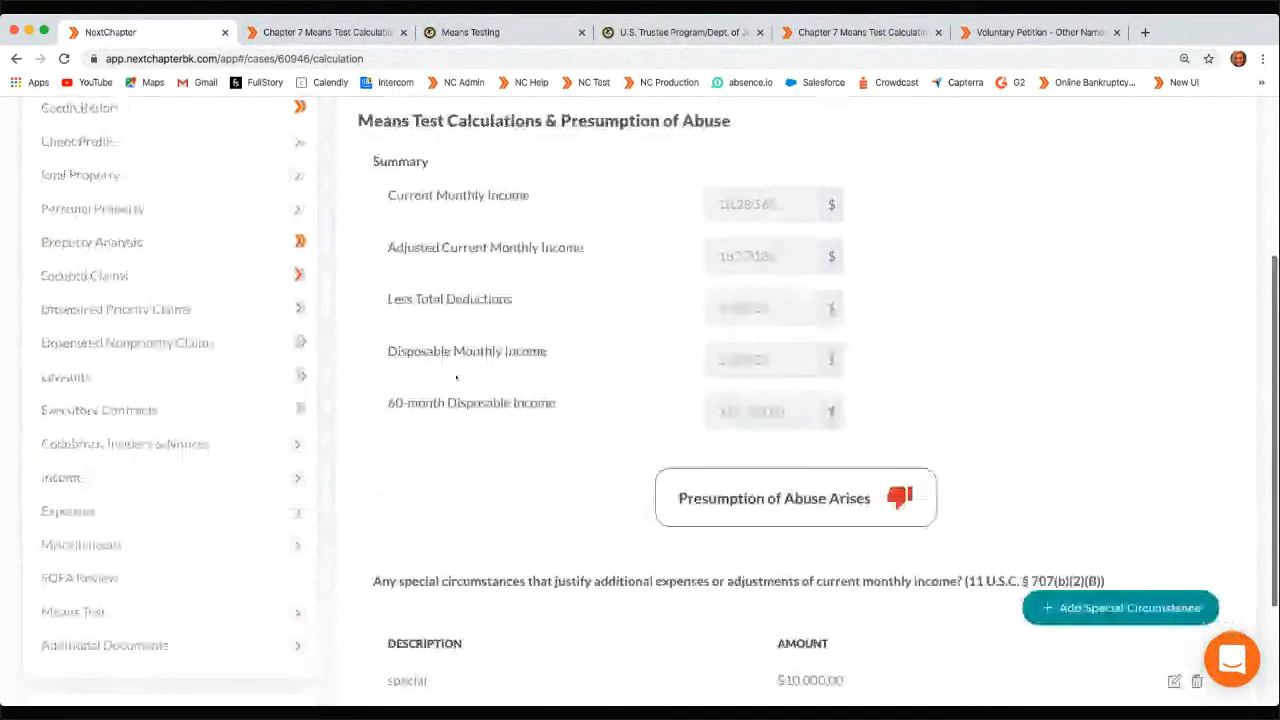
scroll(456, 377, "up", 4)
mouse_move(1016, 182)
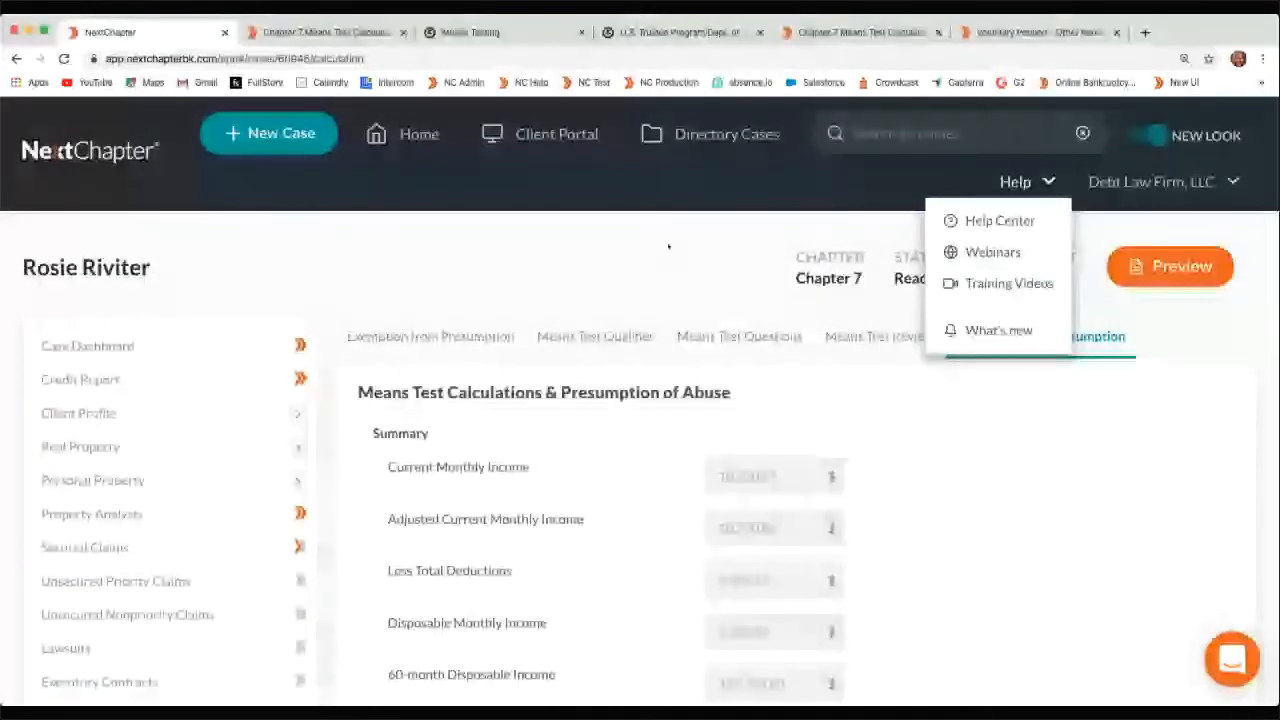
scroll(668, 247, "down", 5)
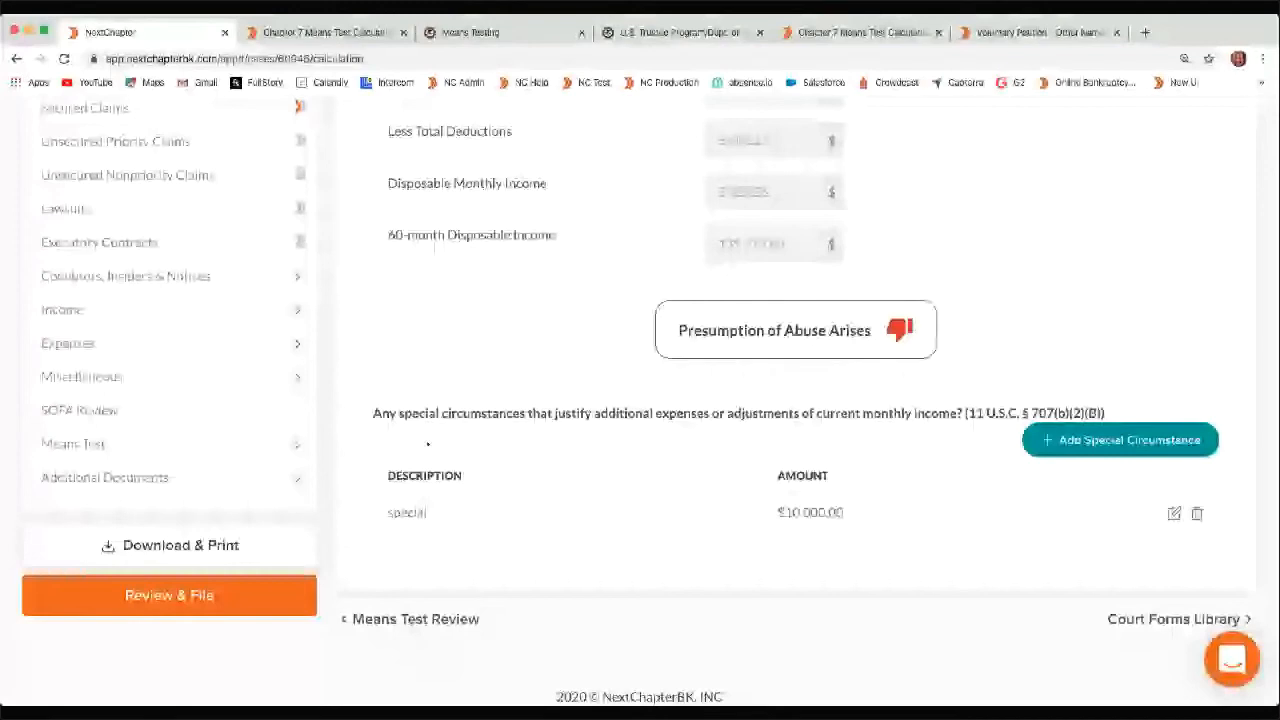
Open Court Forms Library under Additional Documents and browse forms like Fee Waiver Form and Proof of Claim
left_click(203, 476)
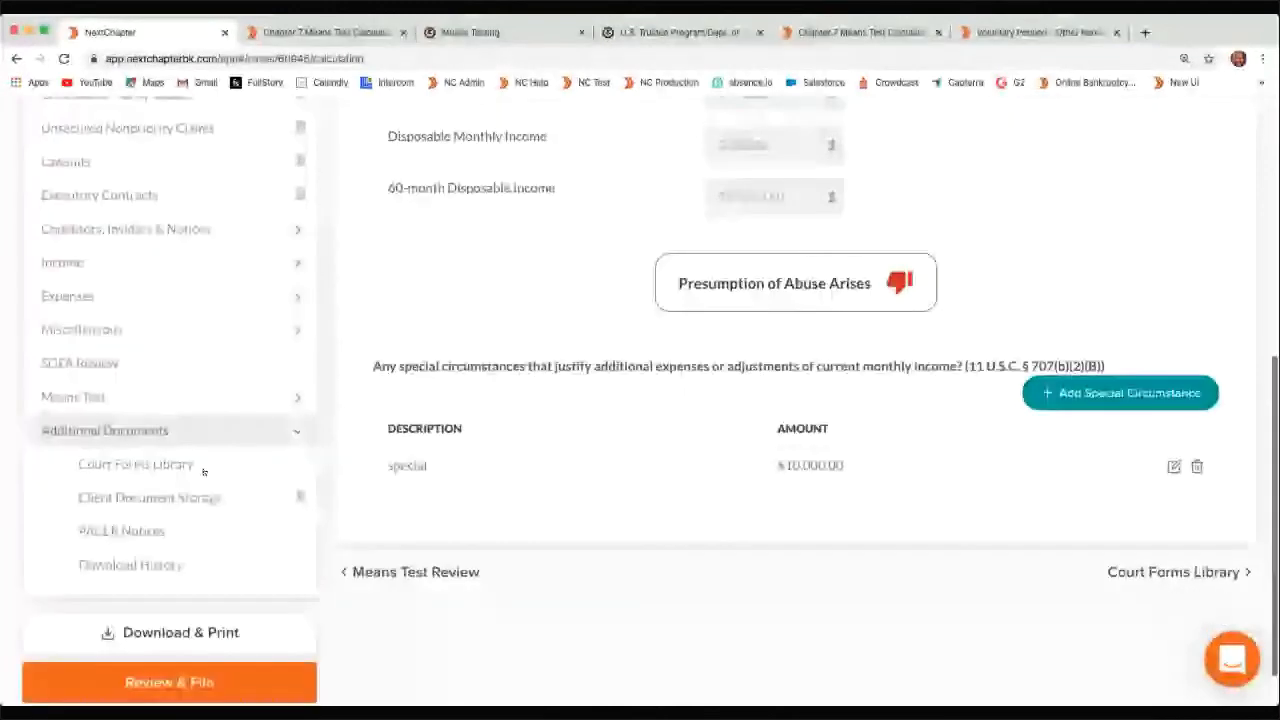
left_click(143, 465)
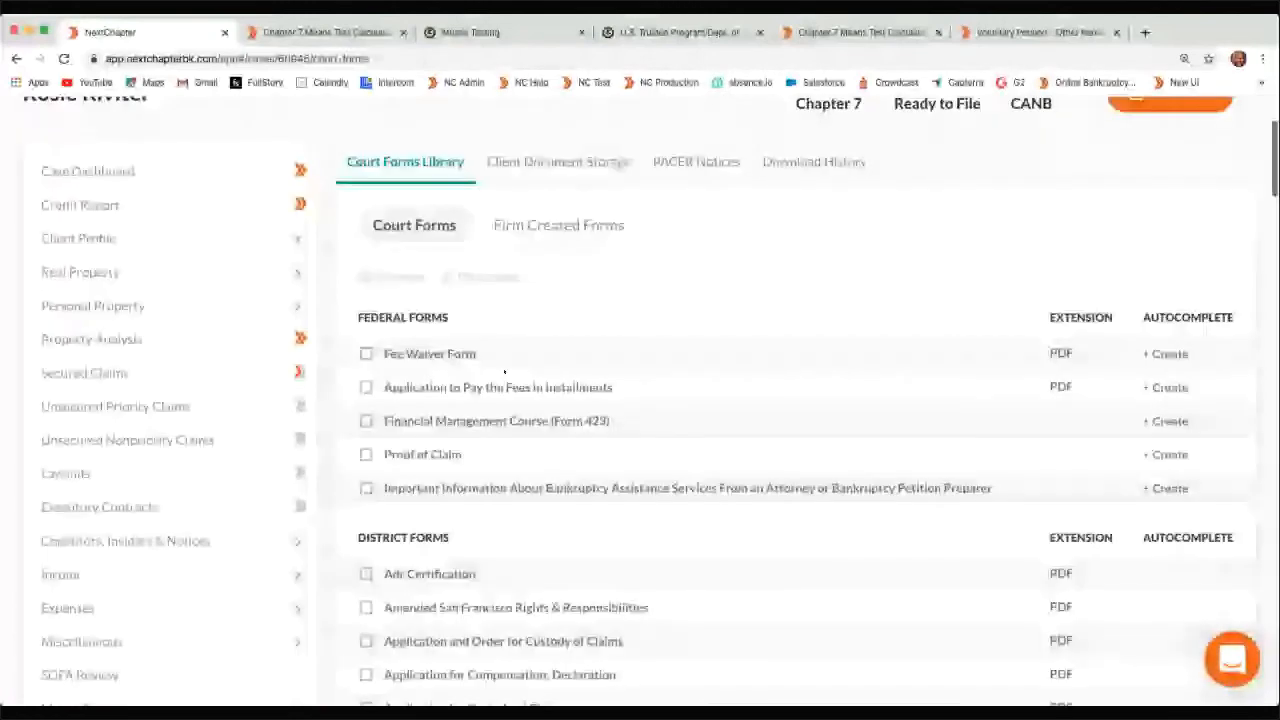
scroll(504, 371, "down", 2)
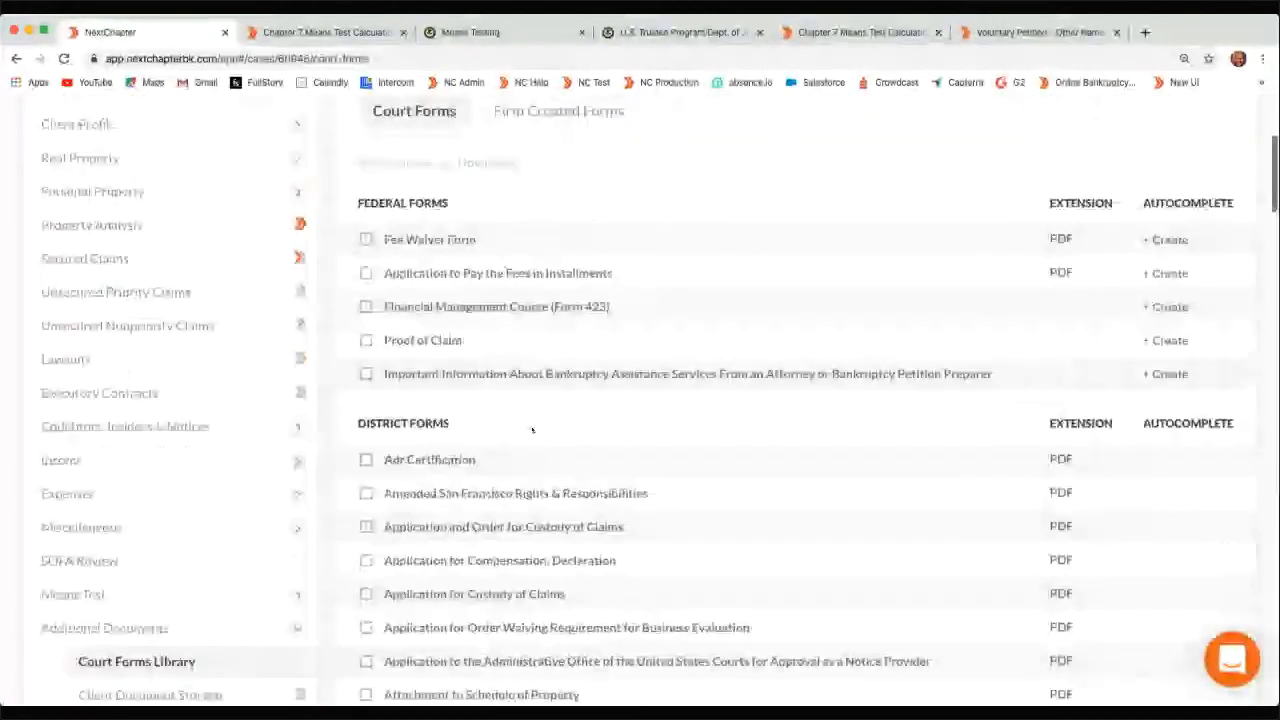
scroll(532, 430, "down", 2)
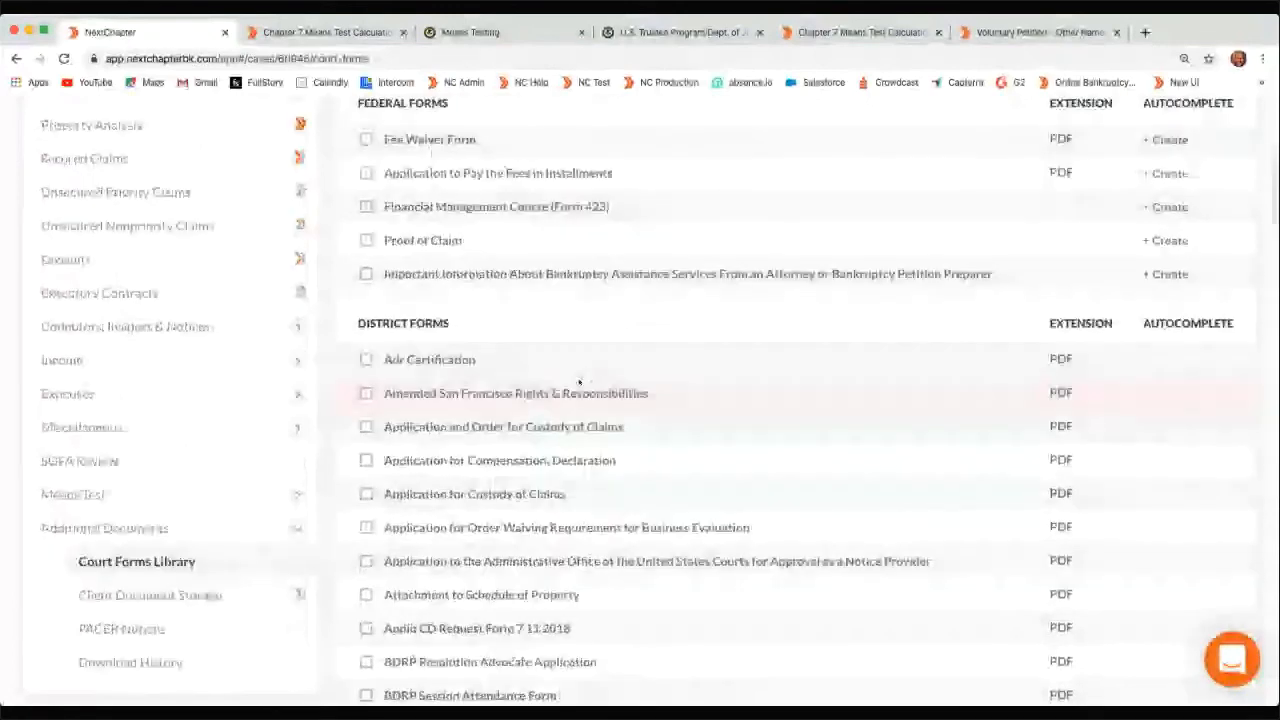
scroll(530, 590, "down", 2)
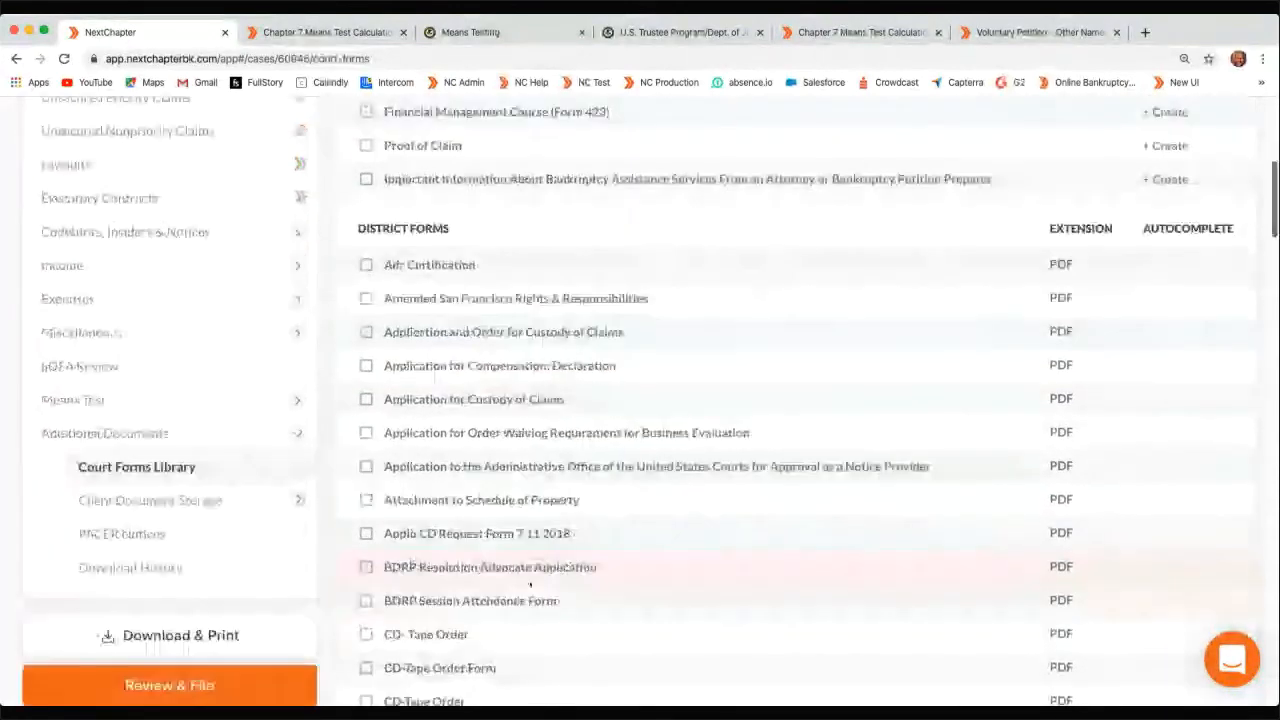
scroll(530, 586, "up", 3)
scroll(534, 584, "up", 2)
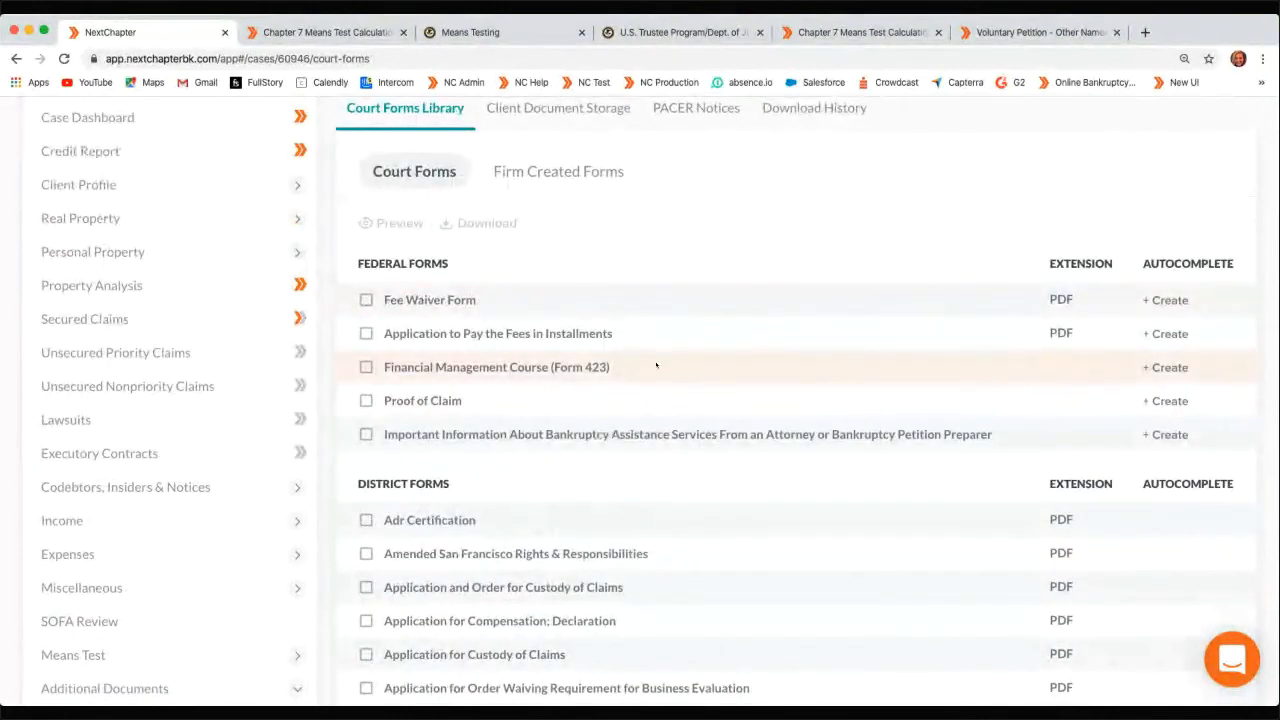
scroll(656, 366, "down", 1)
scroll(656, 366, "up", 2)
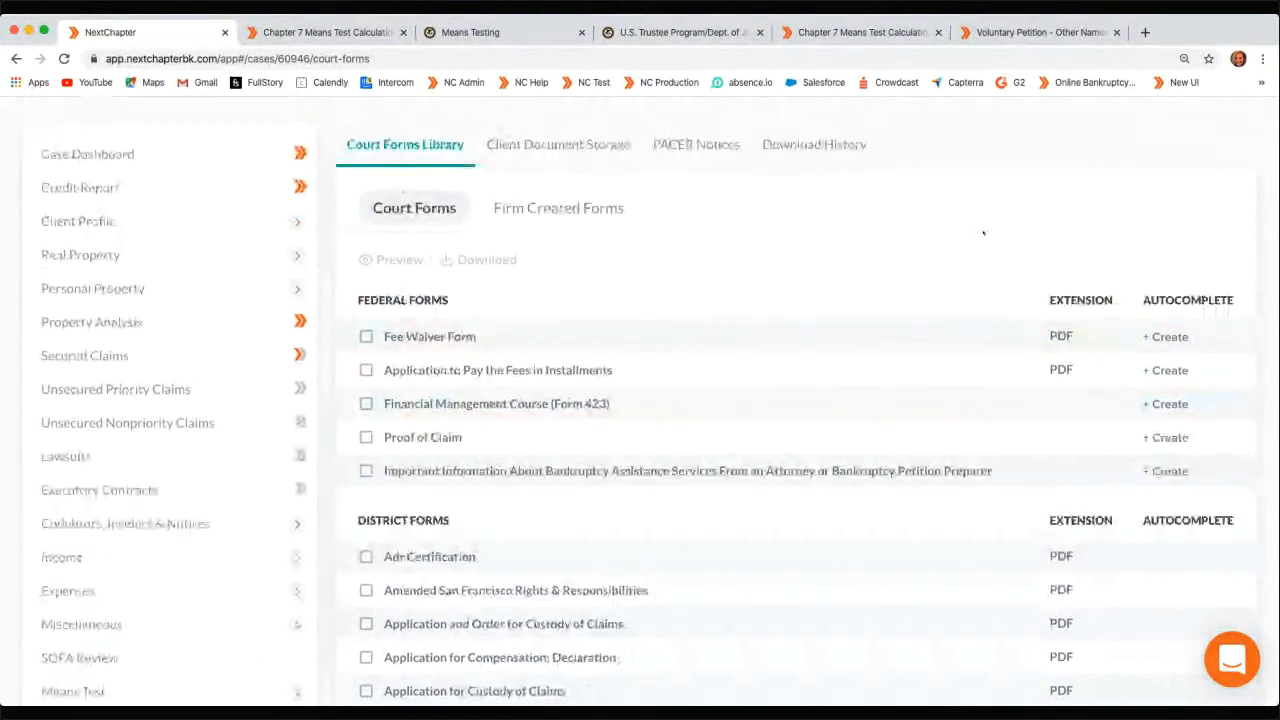
left_click(1165, 337)
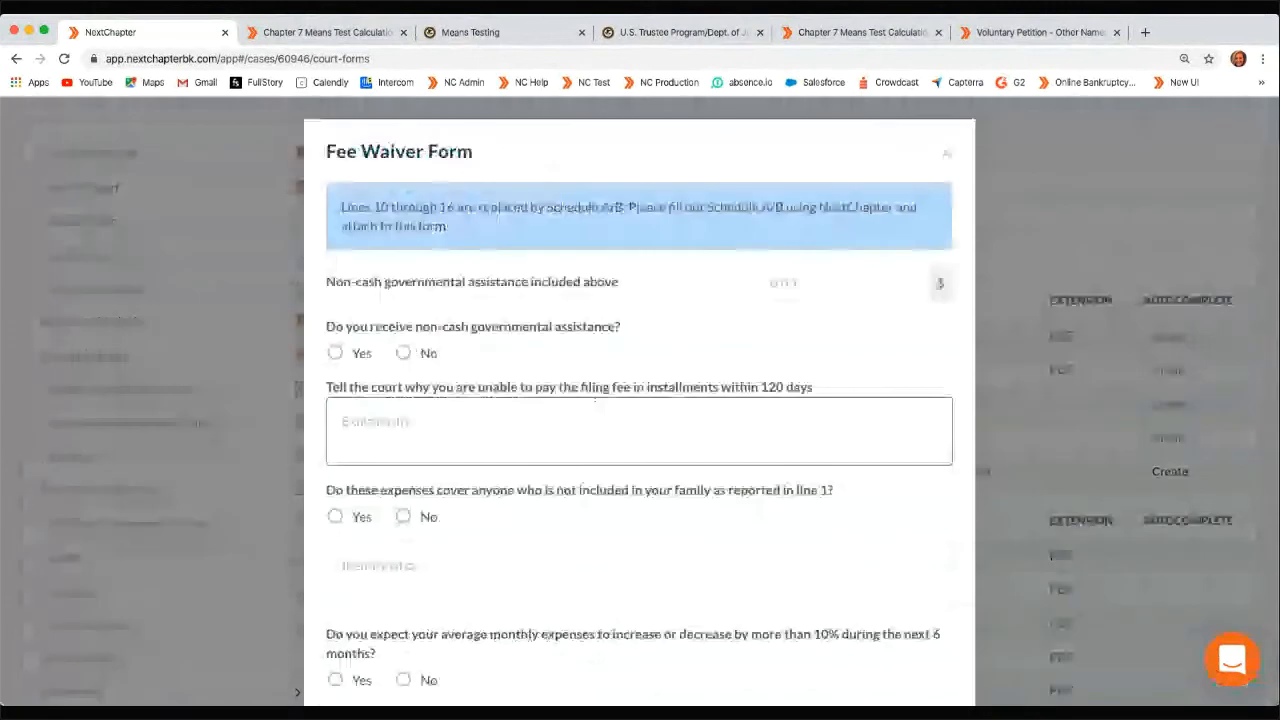
scroll(596, 400, "down", 5)
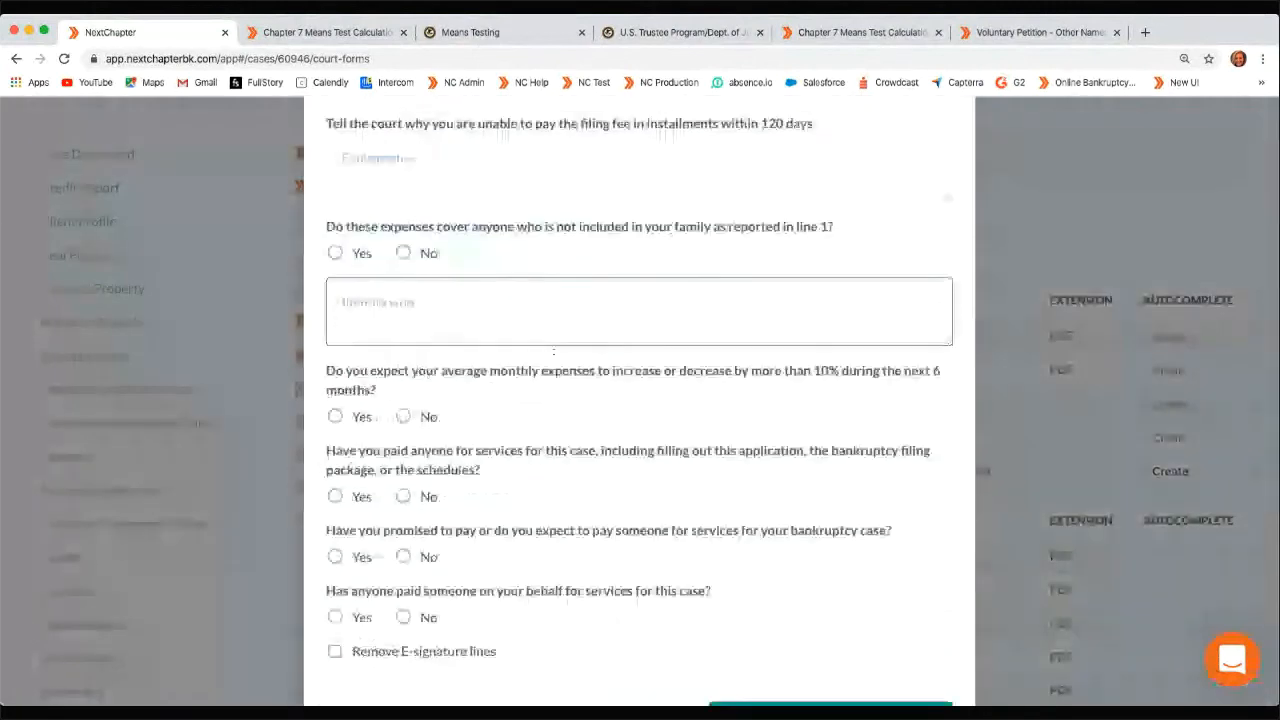
scroll(553, 352, "down", 2)
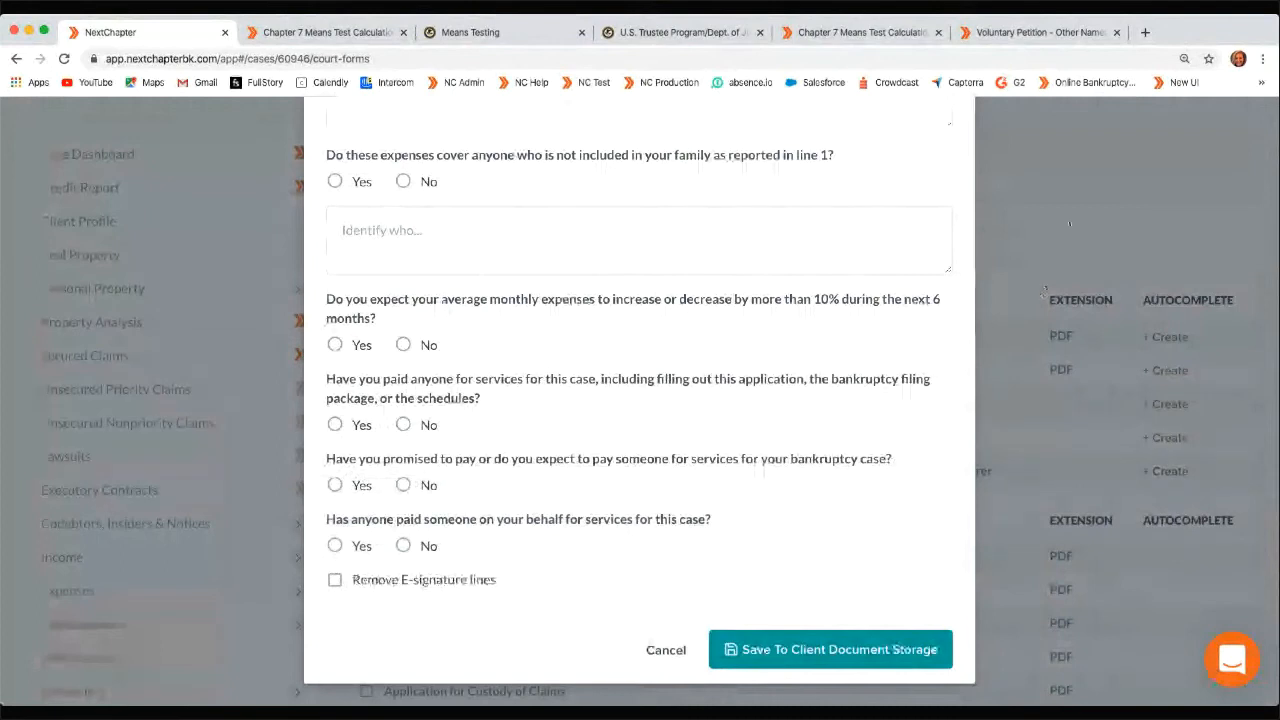
left_click(1015, 110)
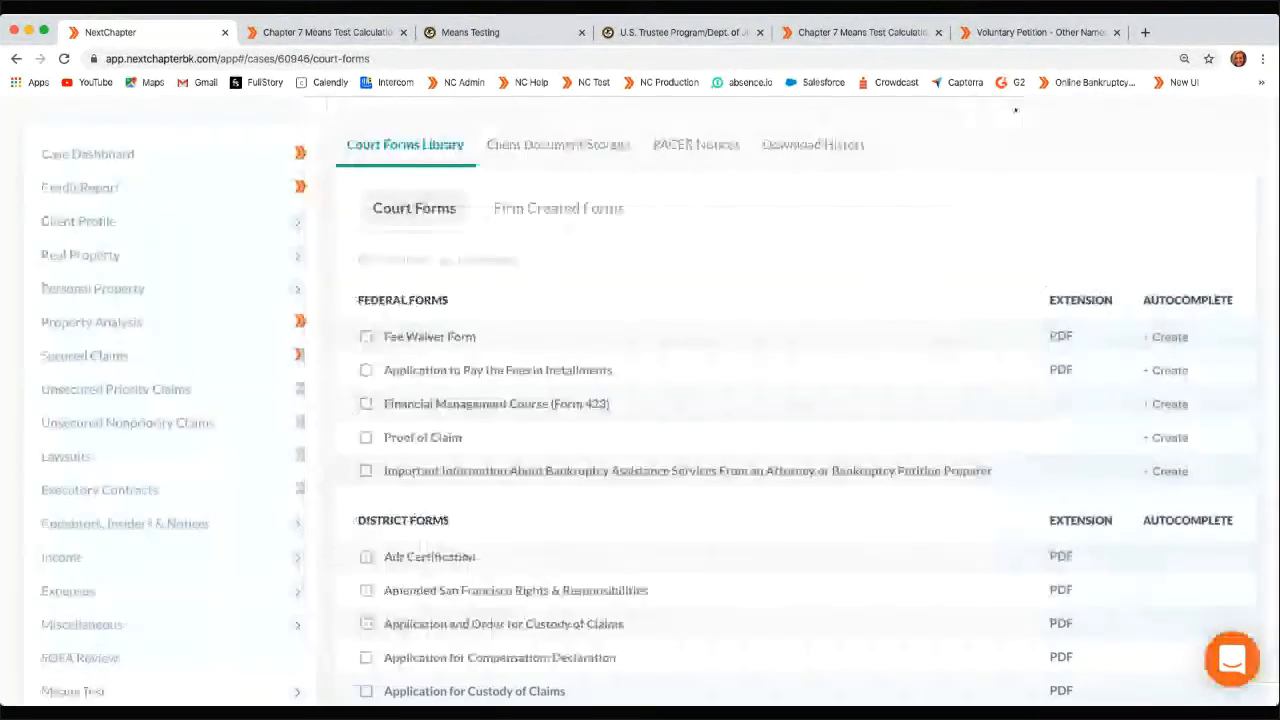
scroll(884, 284, "down", 2)
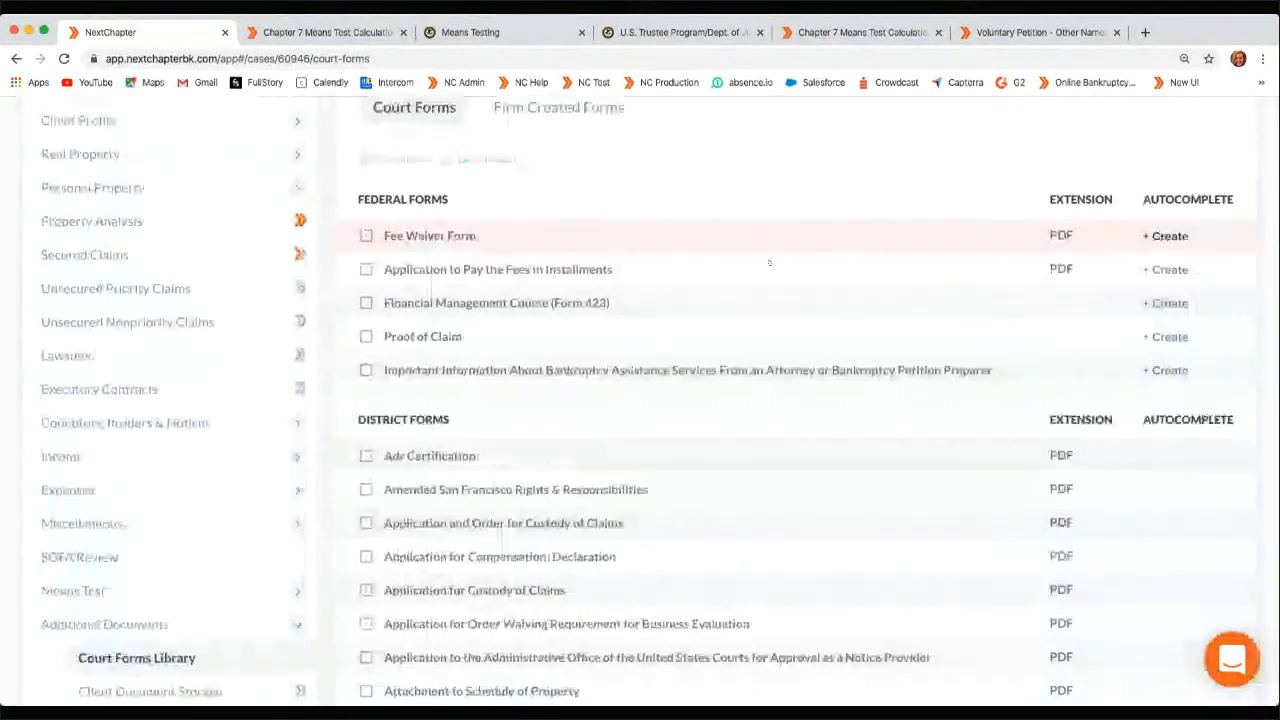
left_click(580, 244)
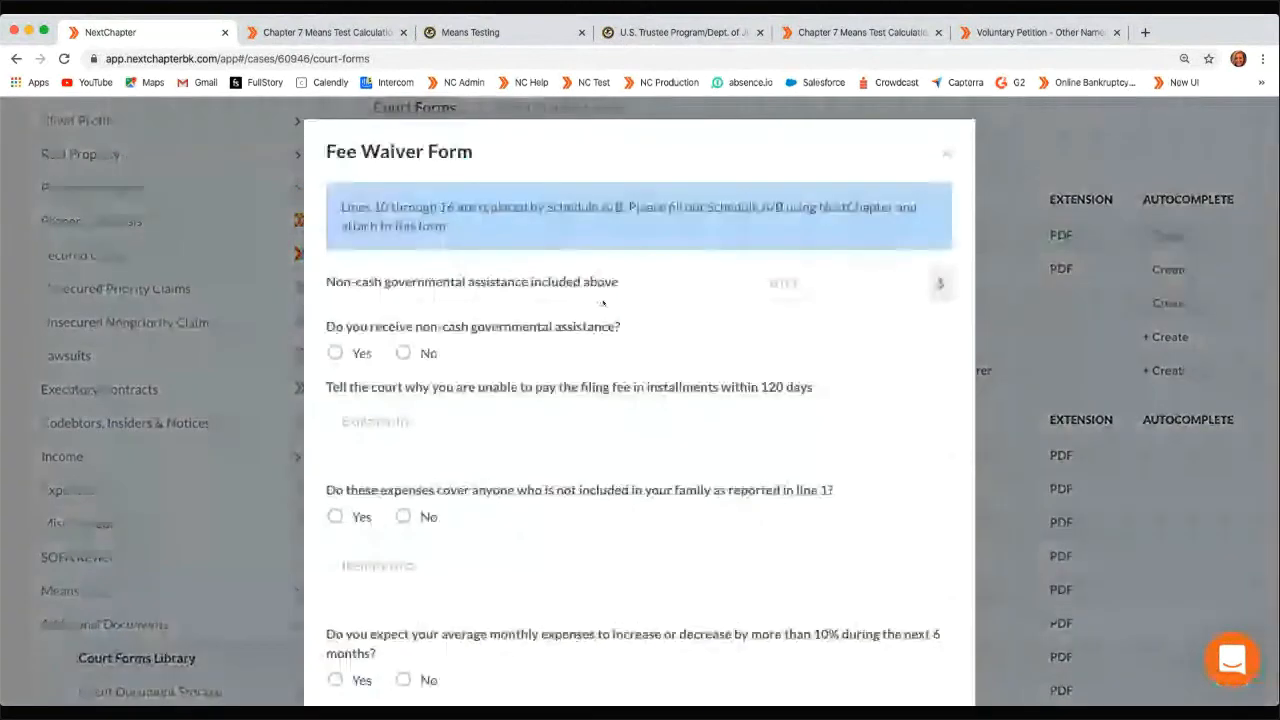
scroll(603, 303, "down", 5)
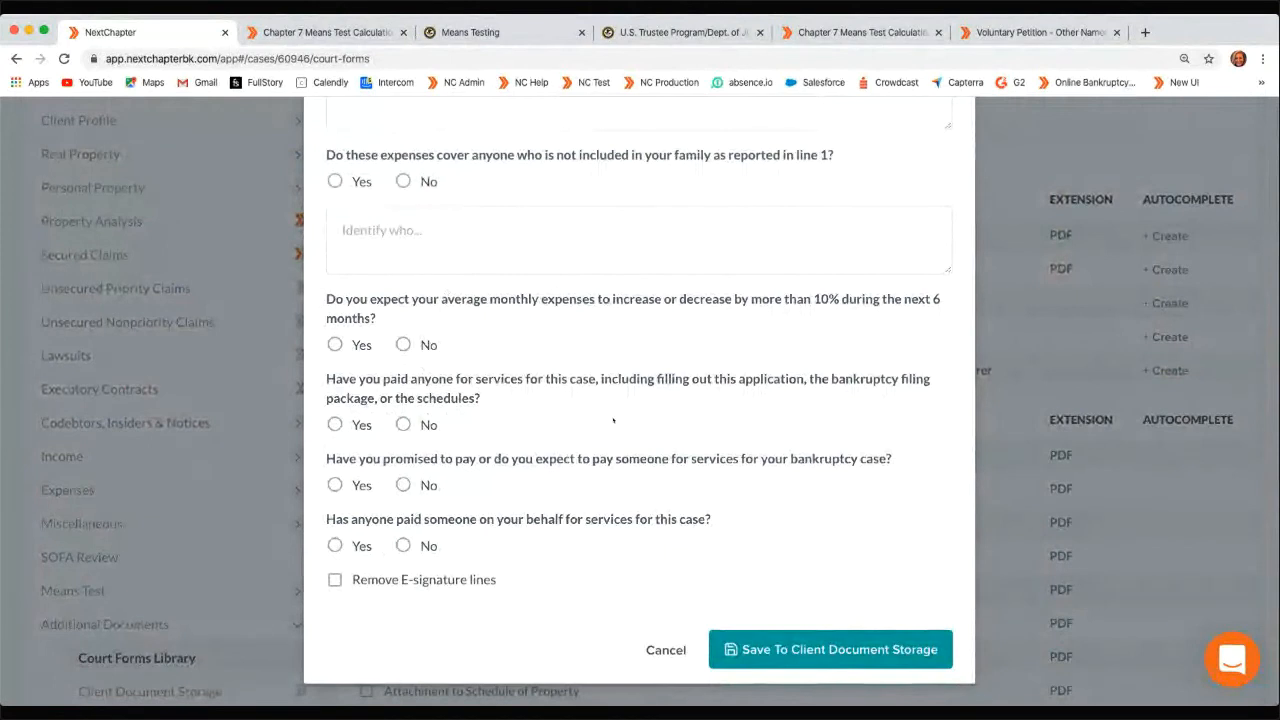
scroll(613, 420, "up", 3)
scroll(610, 443, "up", 2)
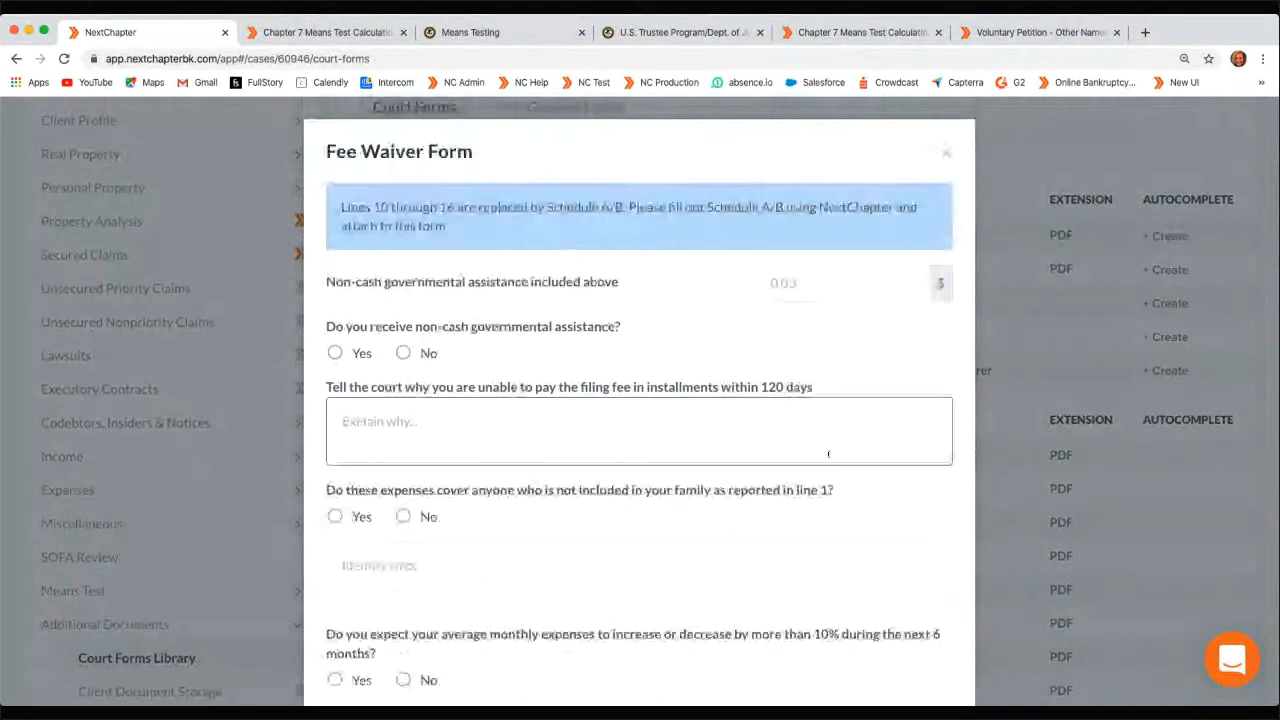
scroll(828, 454, "down", 4)
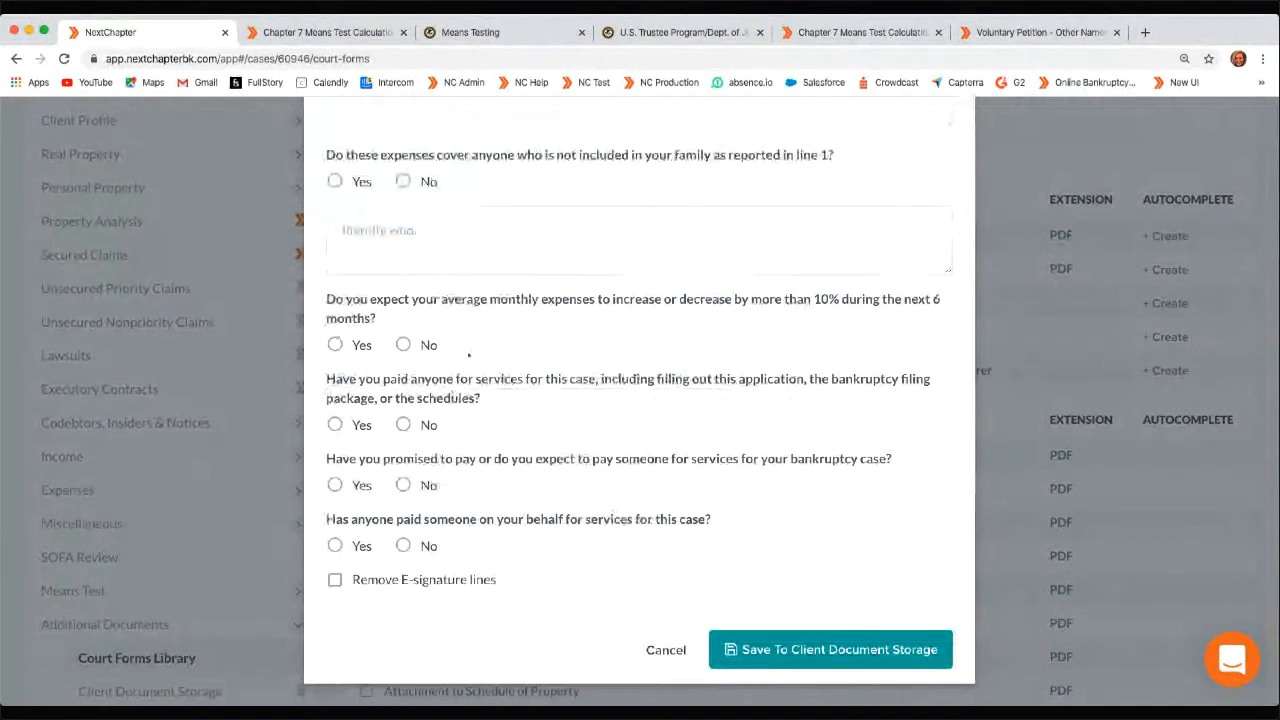
scroll(891, 190, "up", 4)
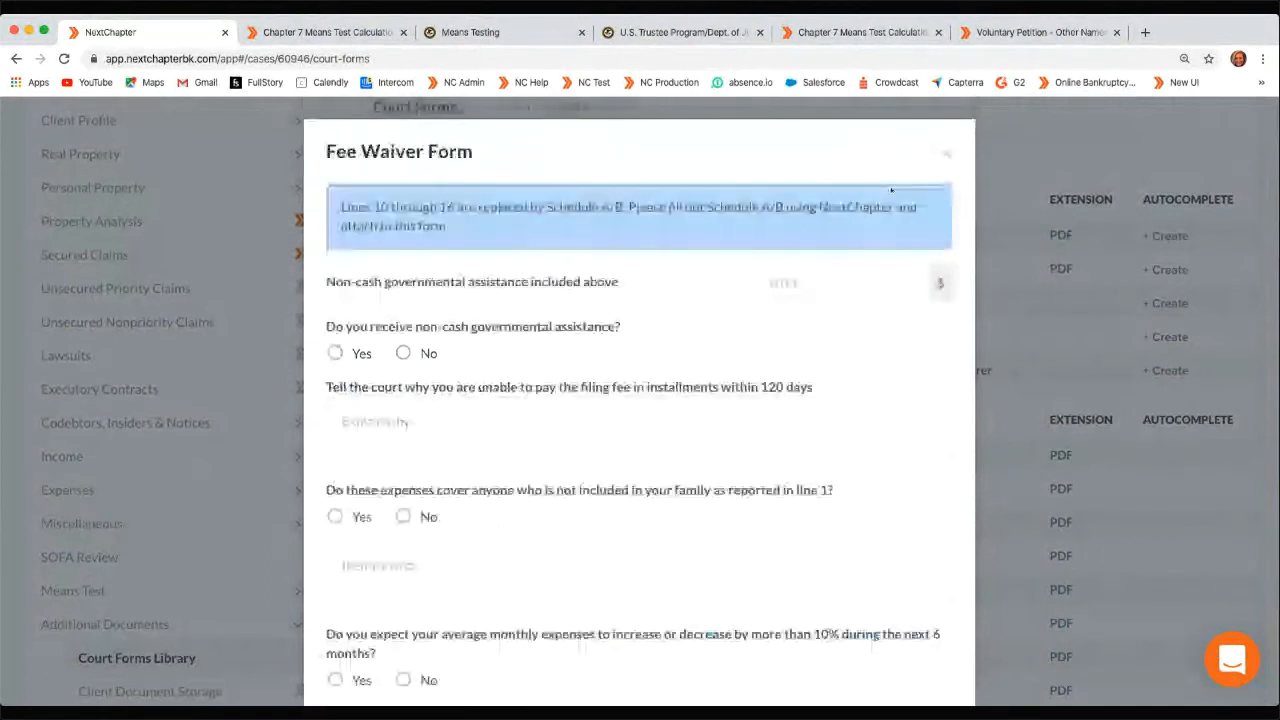
left_click(945, 154)
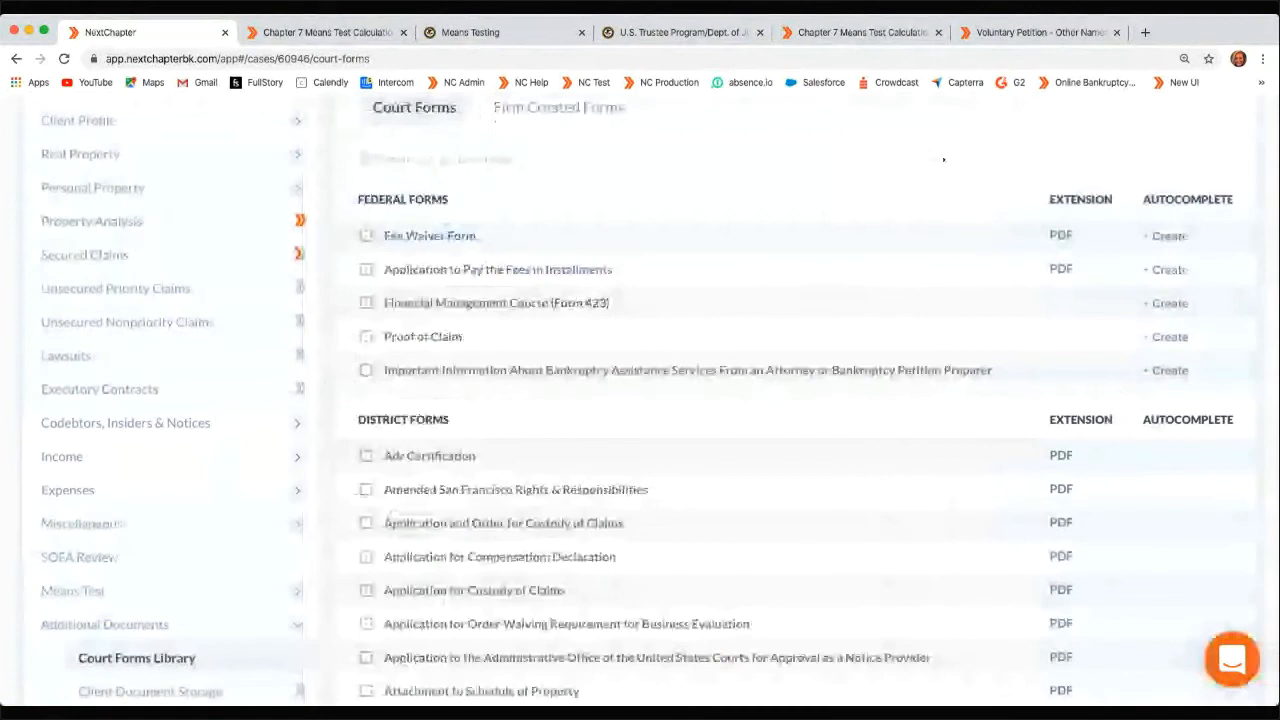
Tick Adr Certification under District Forms so it can be previewed or downloaded
scroll(776, 351, "down", 2)
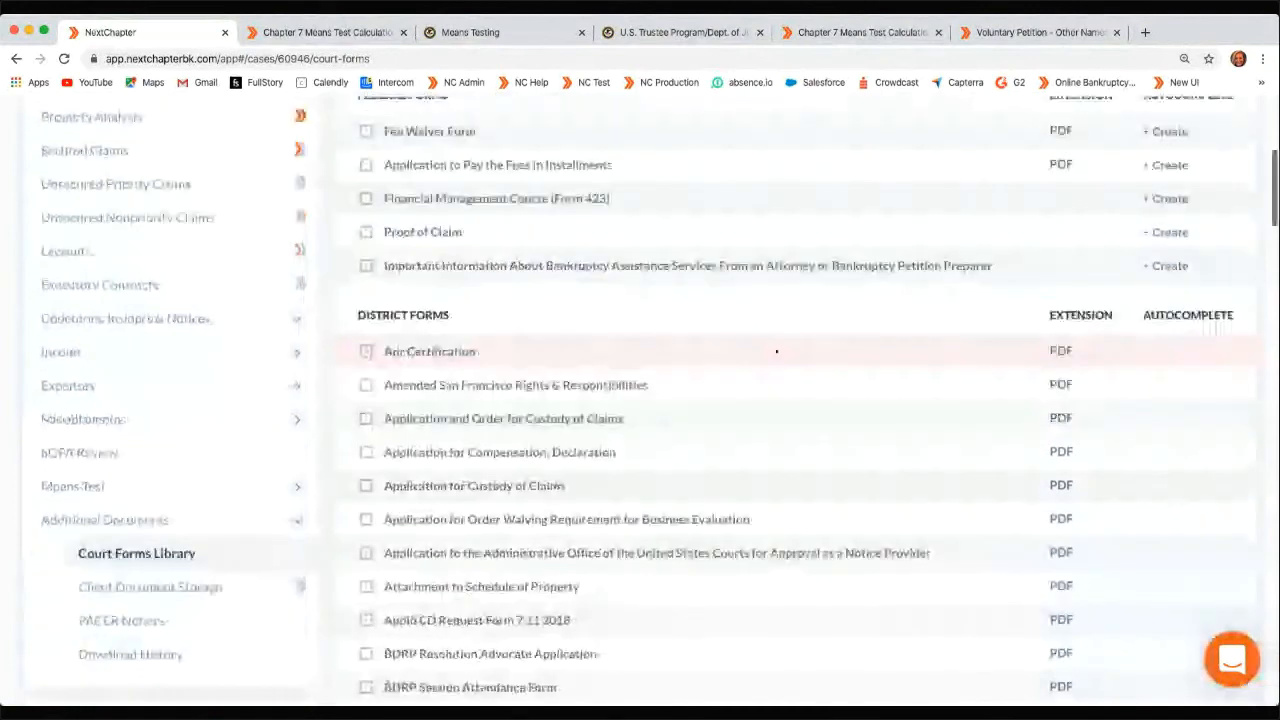
scroll(950, 454, "down", 4)
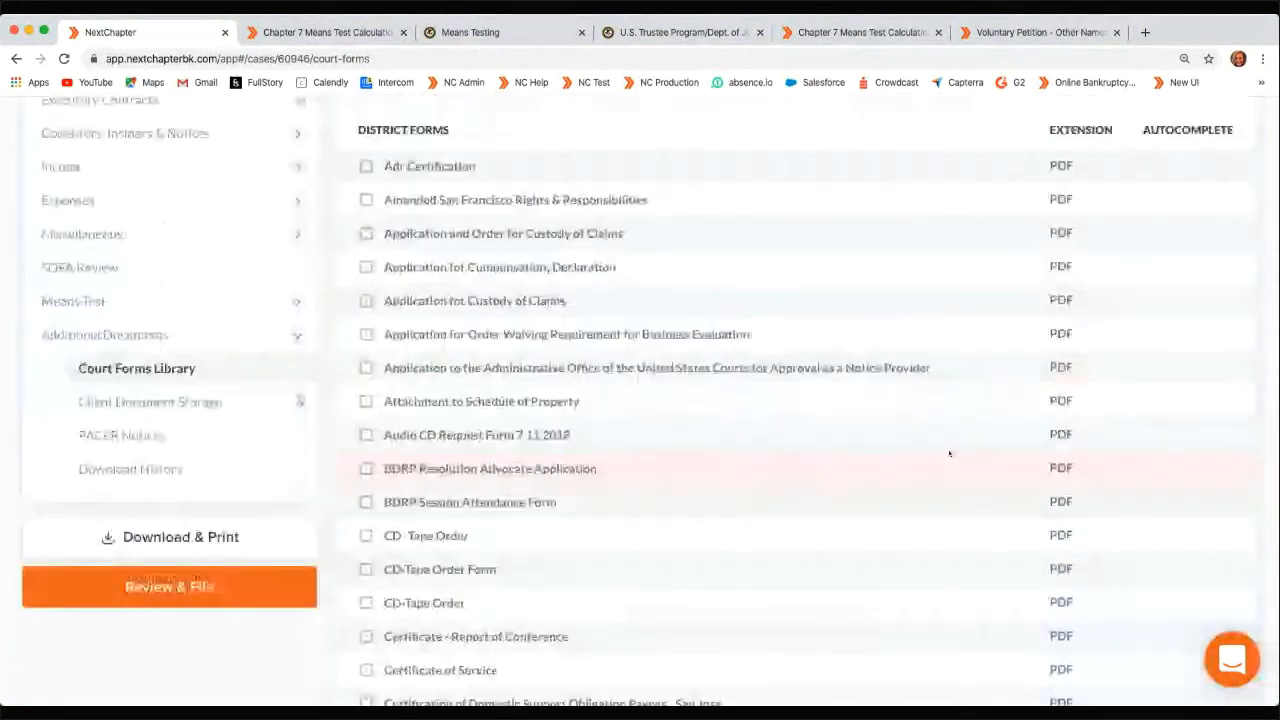
scroll(950, 454, "up", 4)
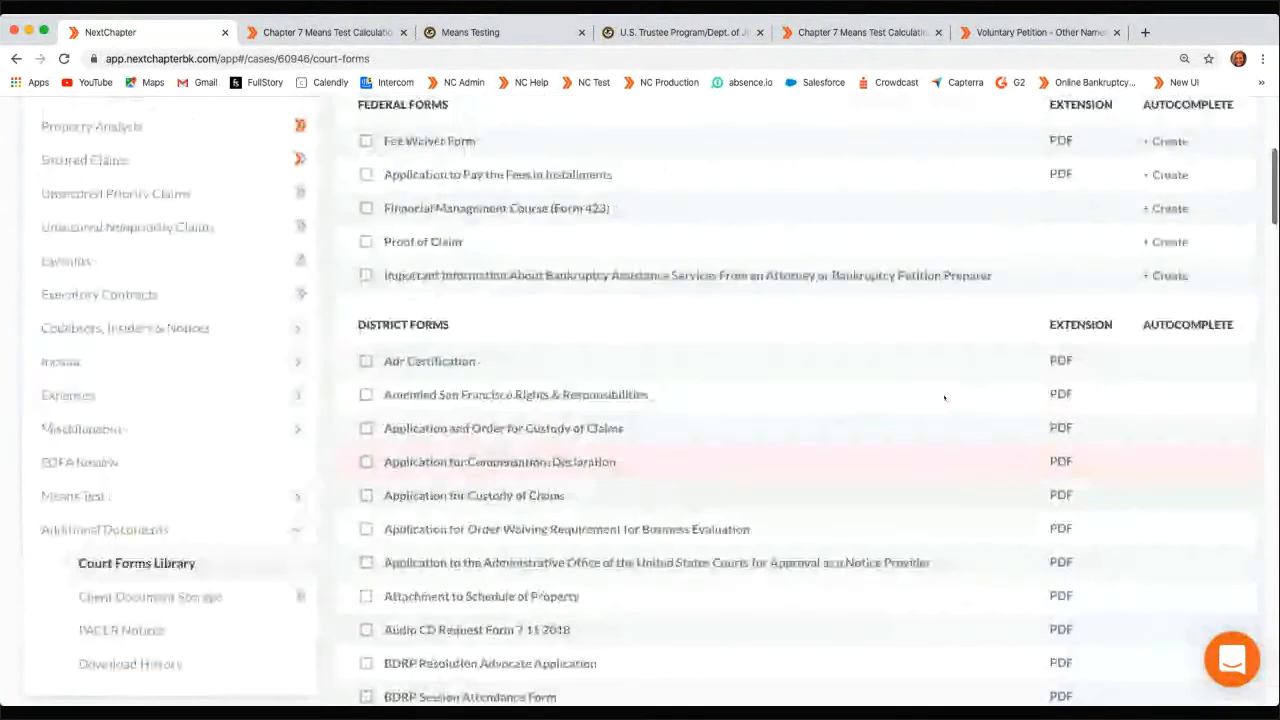
scroll(800, 405, "down", 1)
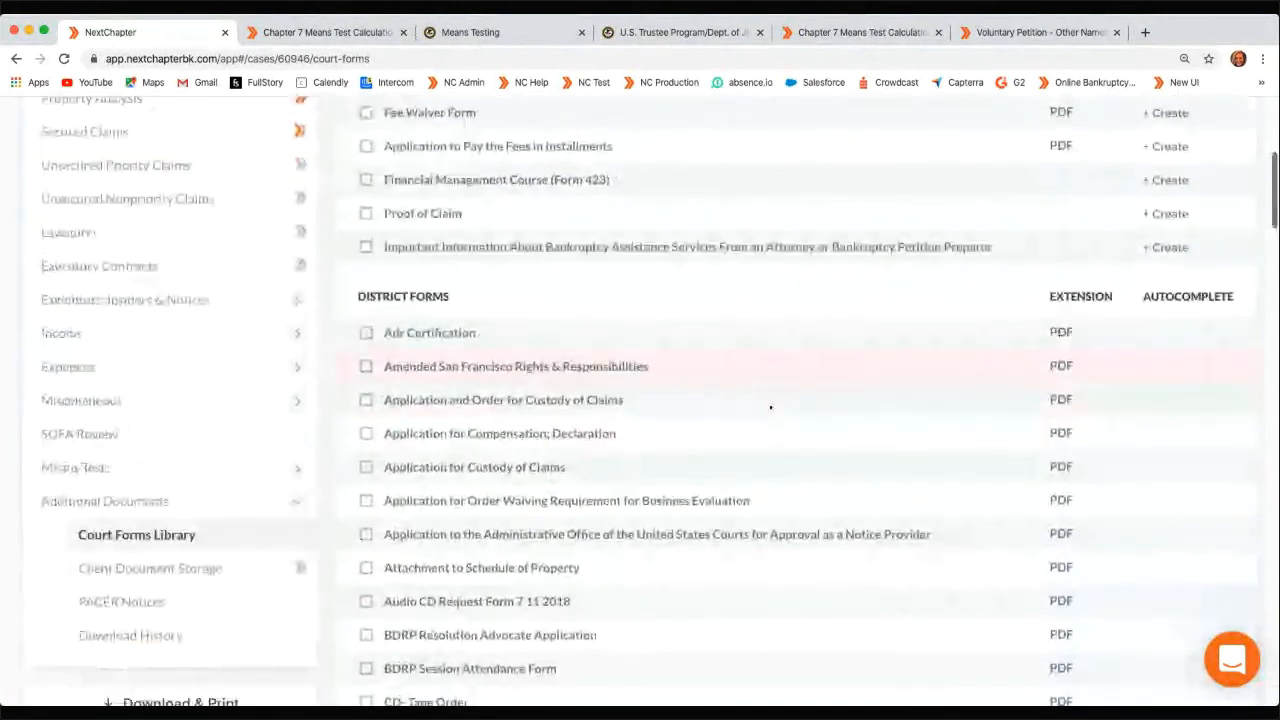
scroll(770, 407, "up", 3)
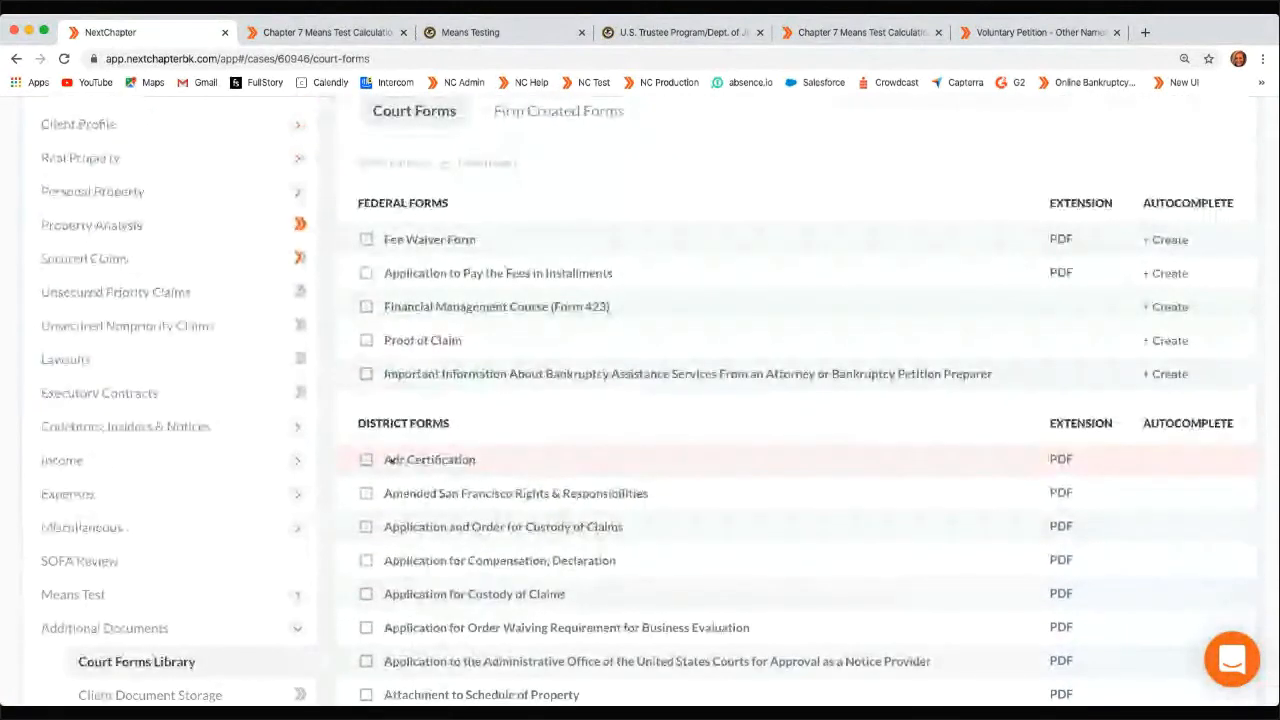
left_click(366, 459)
left_click(366, 459)
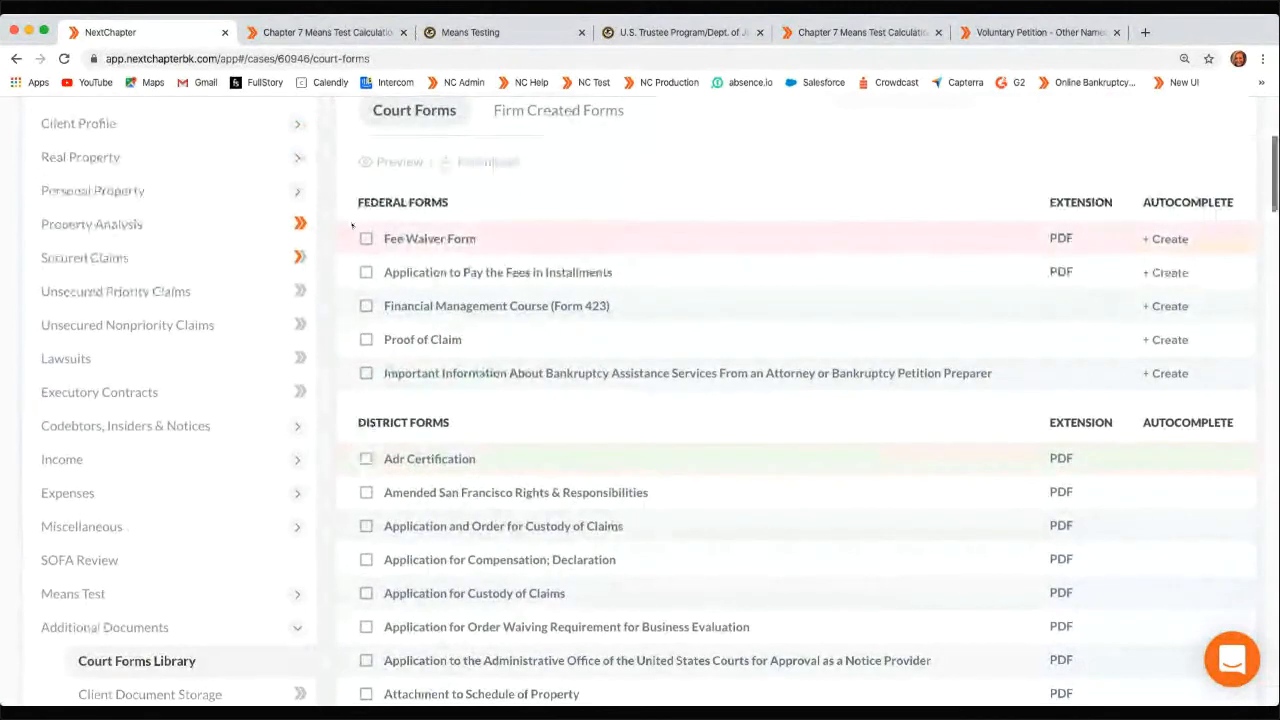
left_click(366, 459)
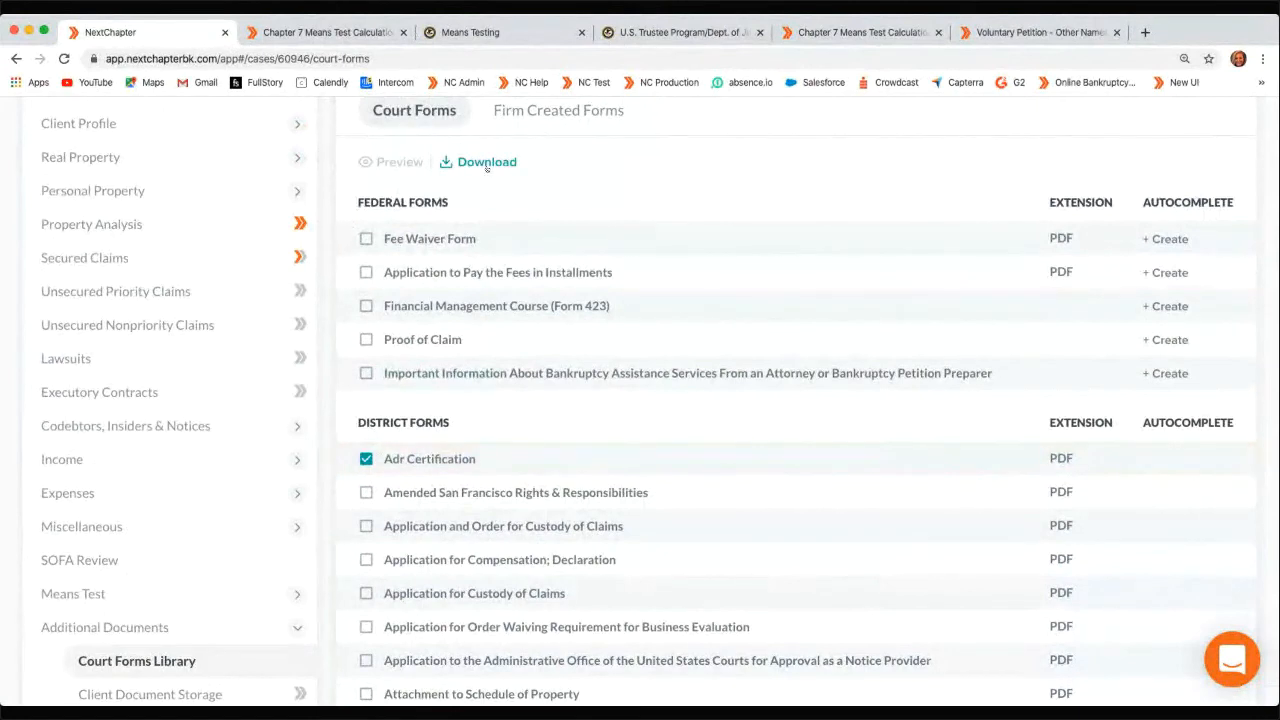
scroll(632, 393, "down", 5)
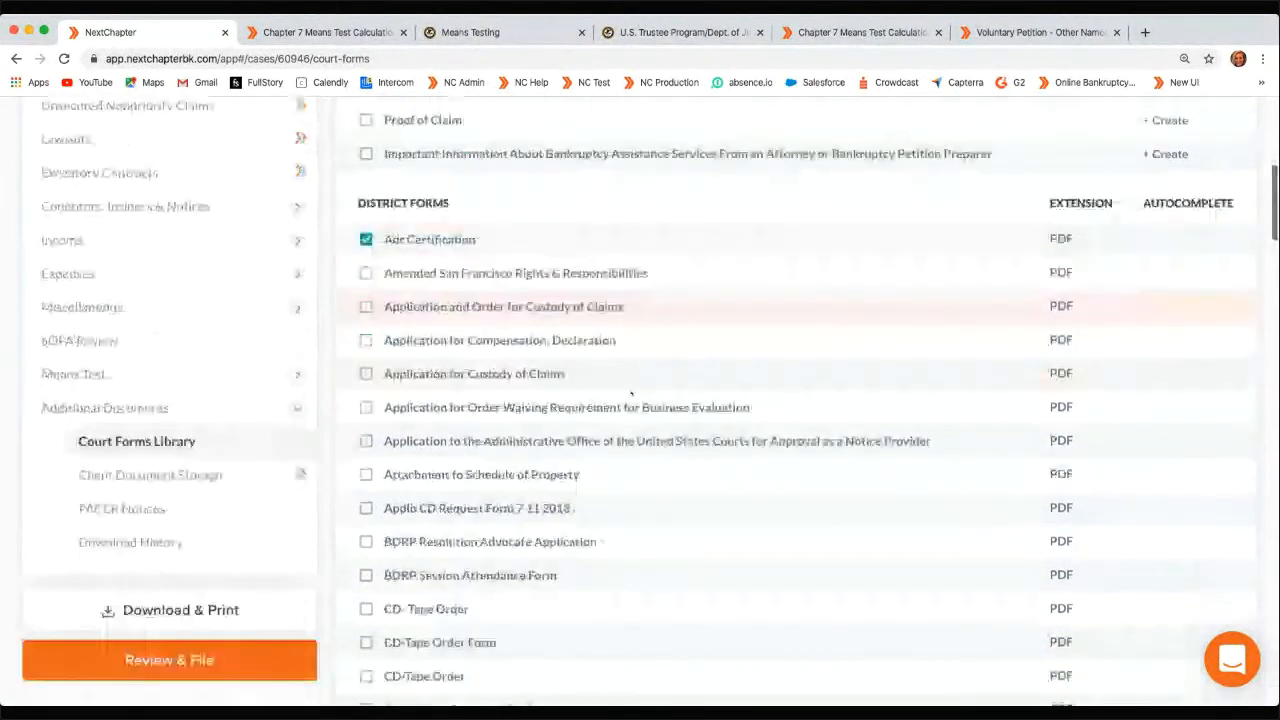
scroll(632, 393, "down", 1)
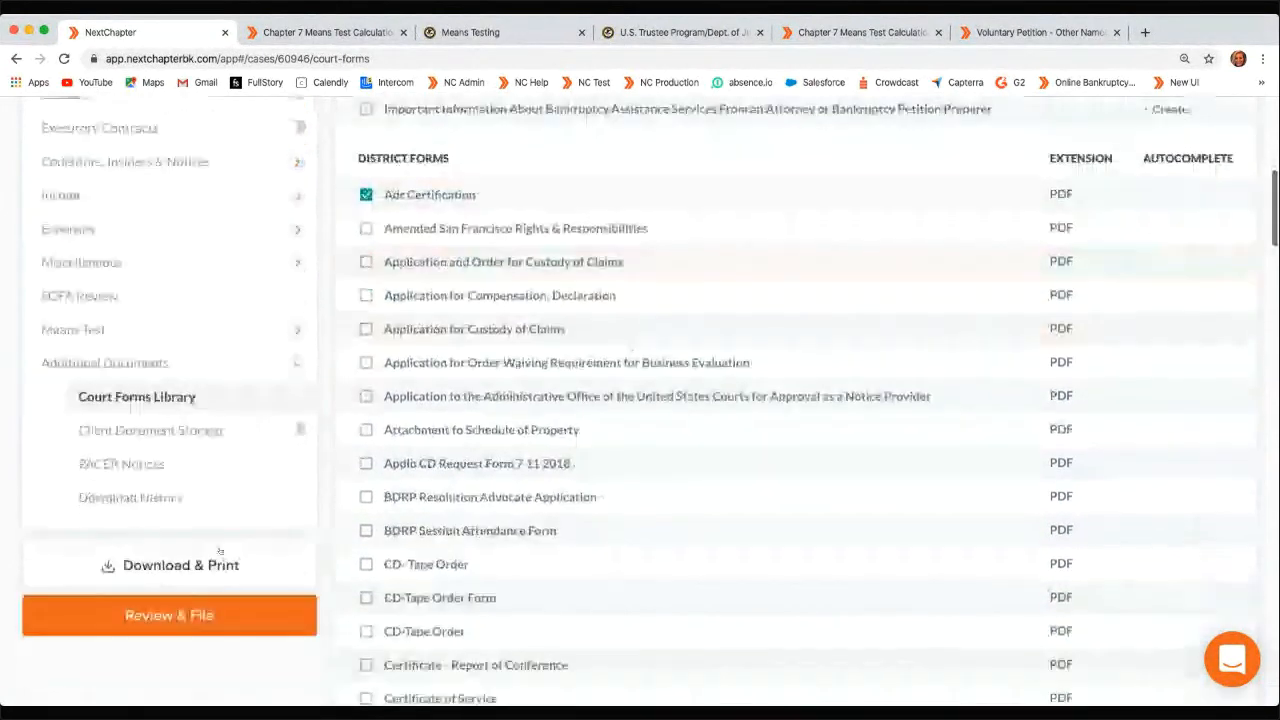
Open the client's stored documents and scroll through the document table
left_click(170, 432)
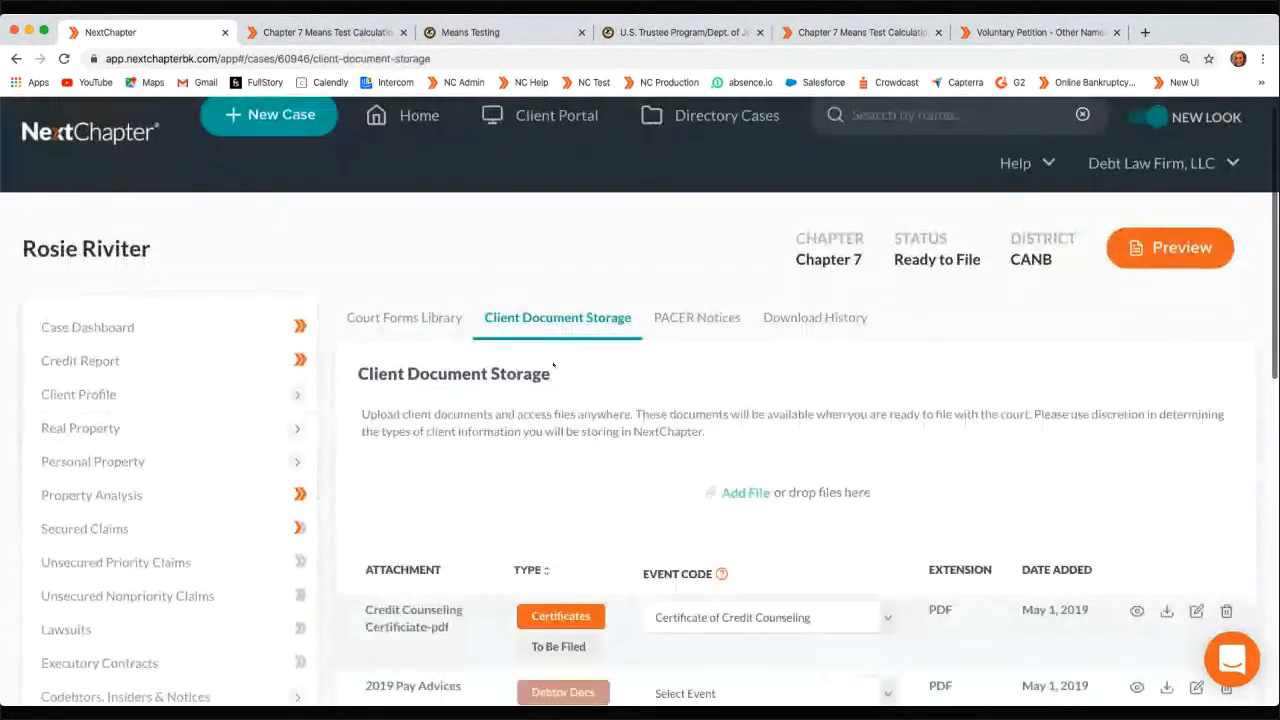
scroll(553, 366, "down", 3)
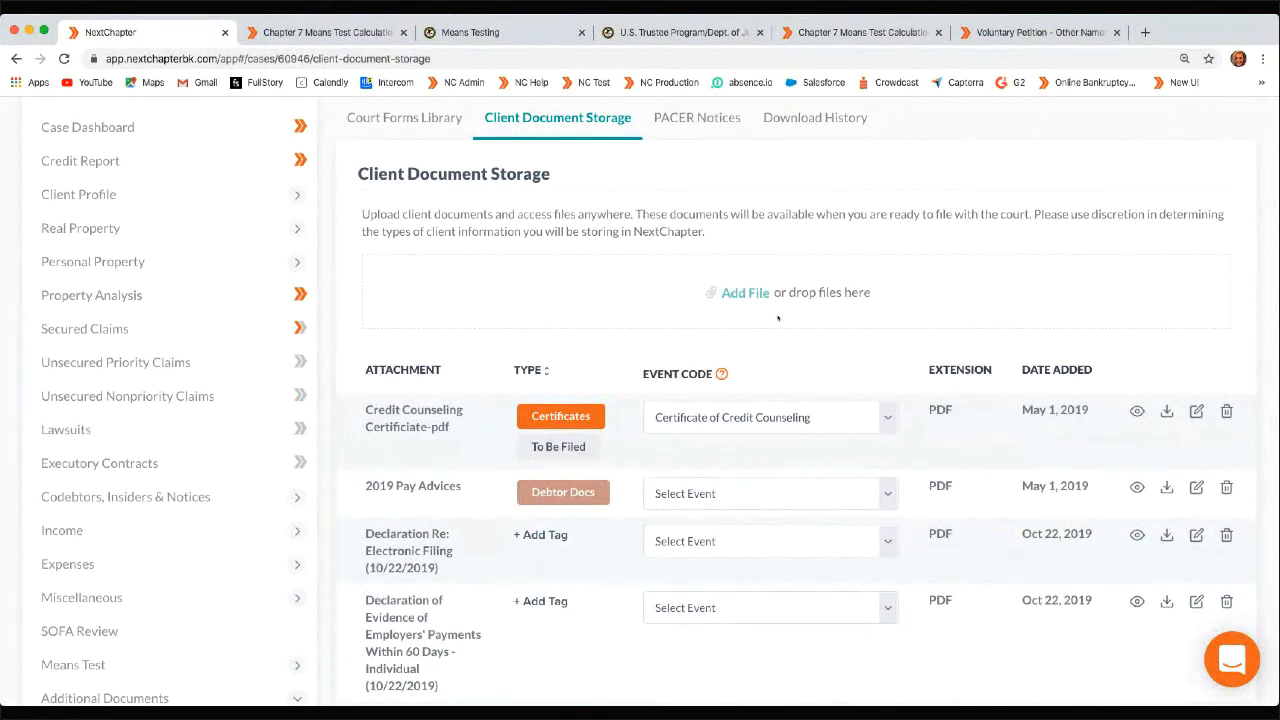
scroll(613, 369, "down", 2)
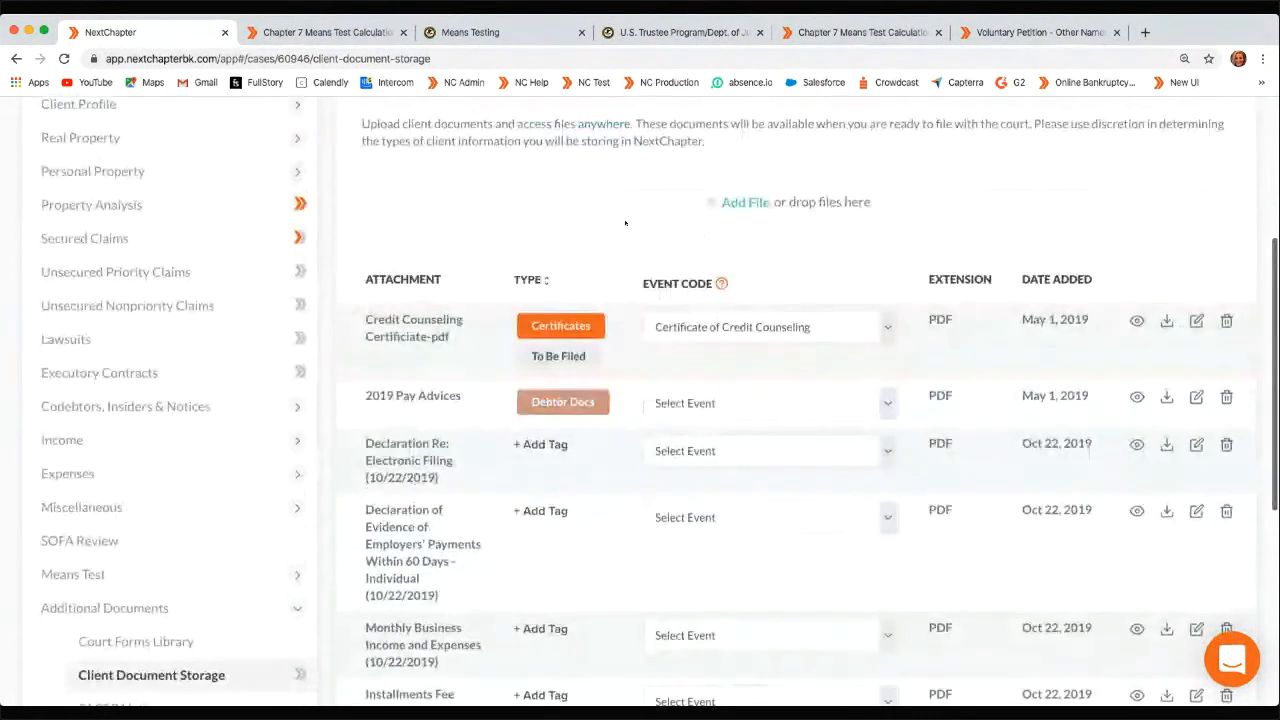
scroll(627, 246, "down", 1)
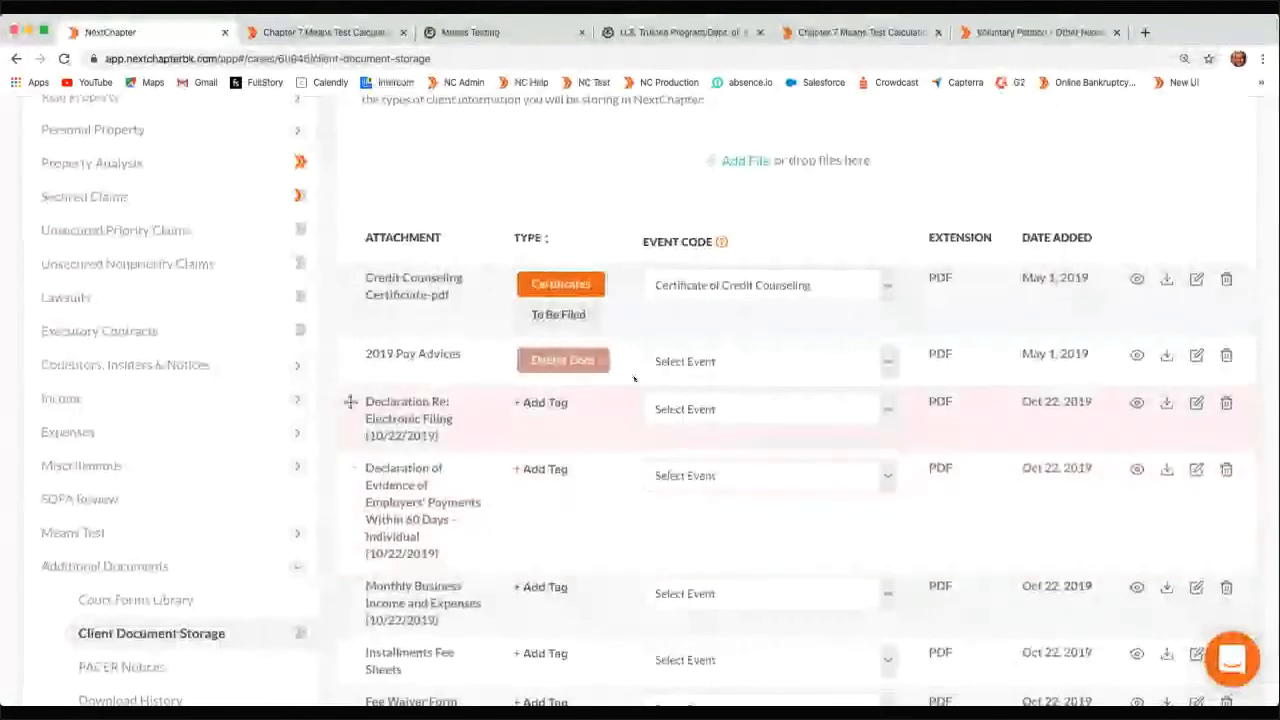
scroll(628, 345, "up", 1)
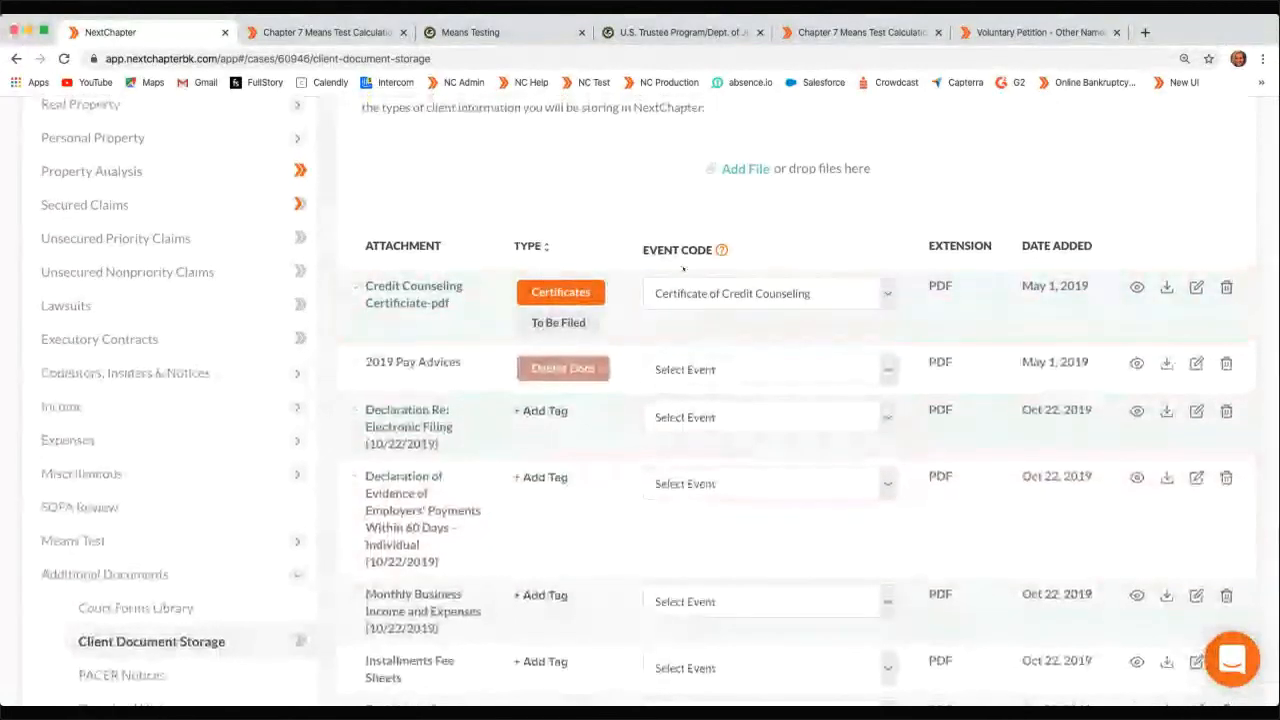
scroll(677, 291, "down", 1)
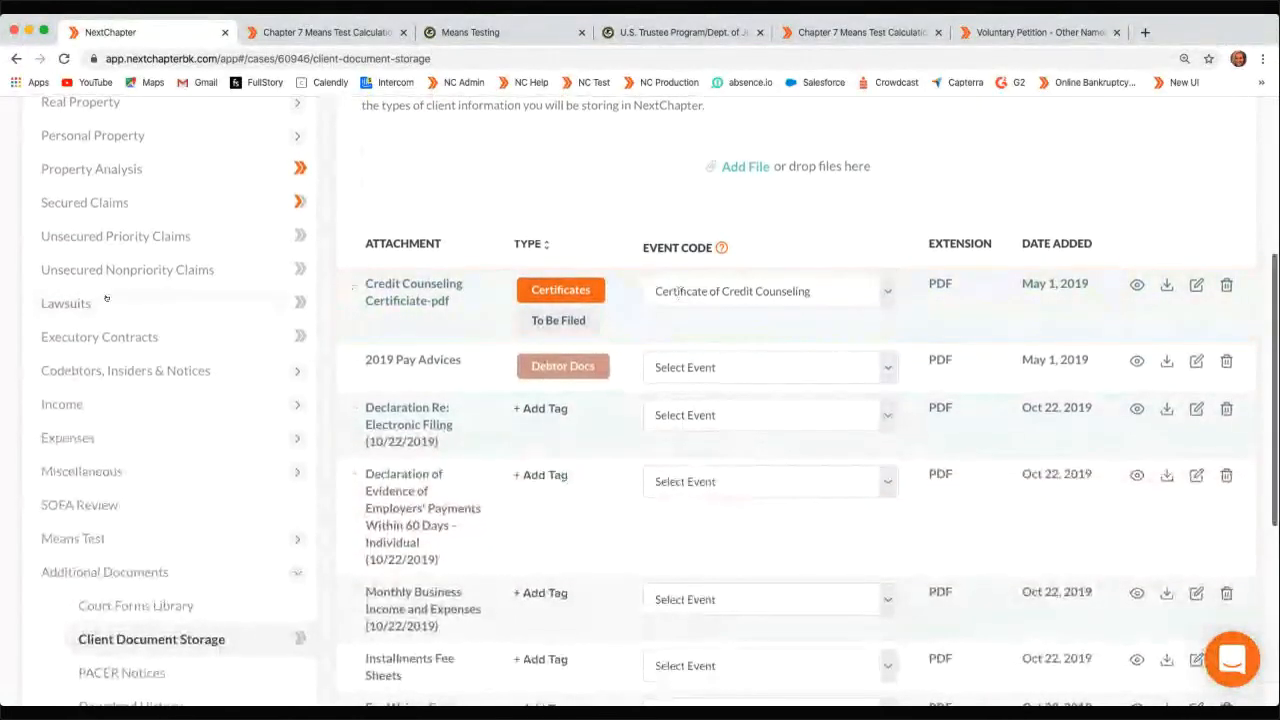
scroll(387, 302, "up", 1)
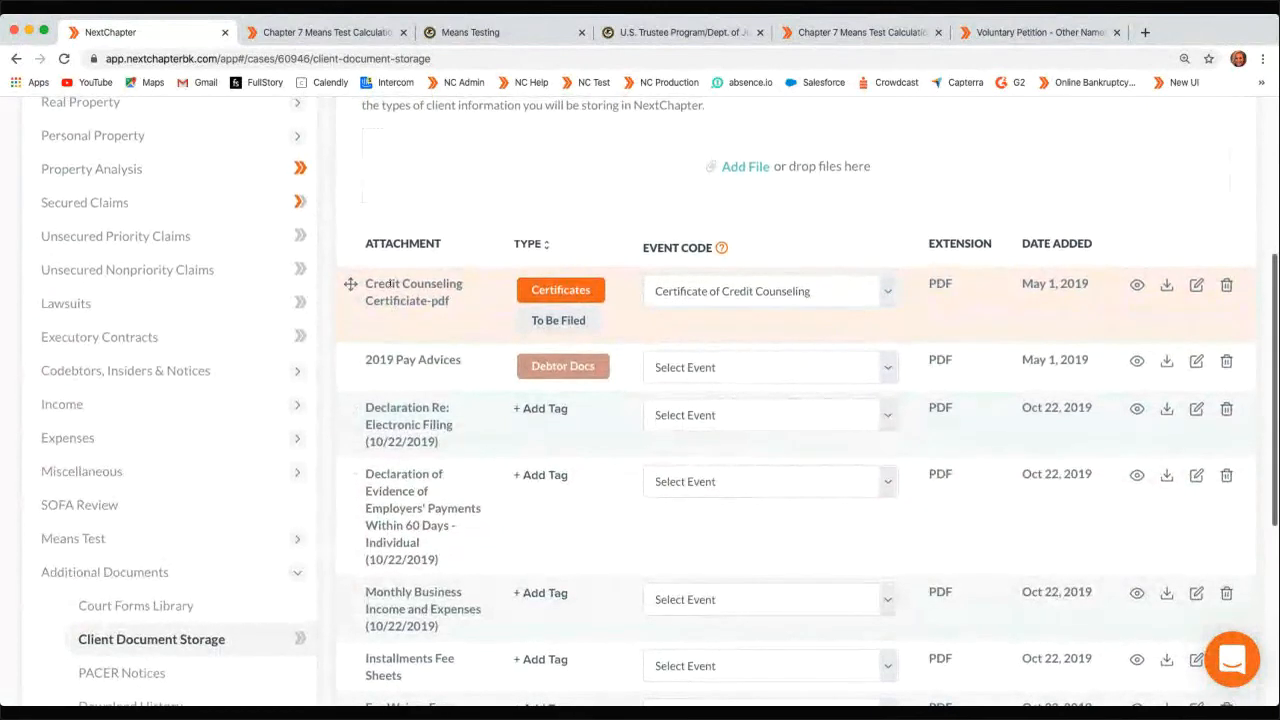
scroll(376, 316, "down", 1)
scroll(698, 320, "up", 1)
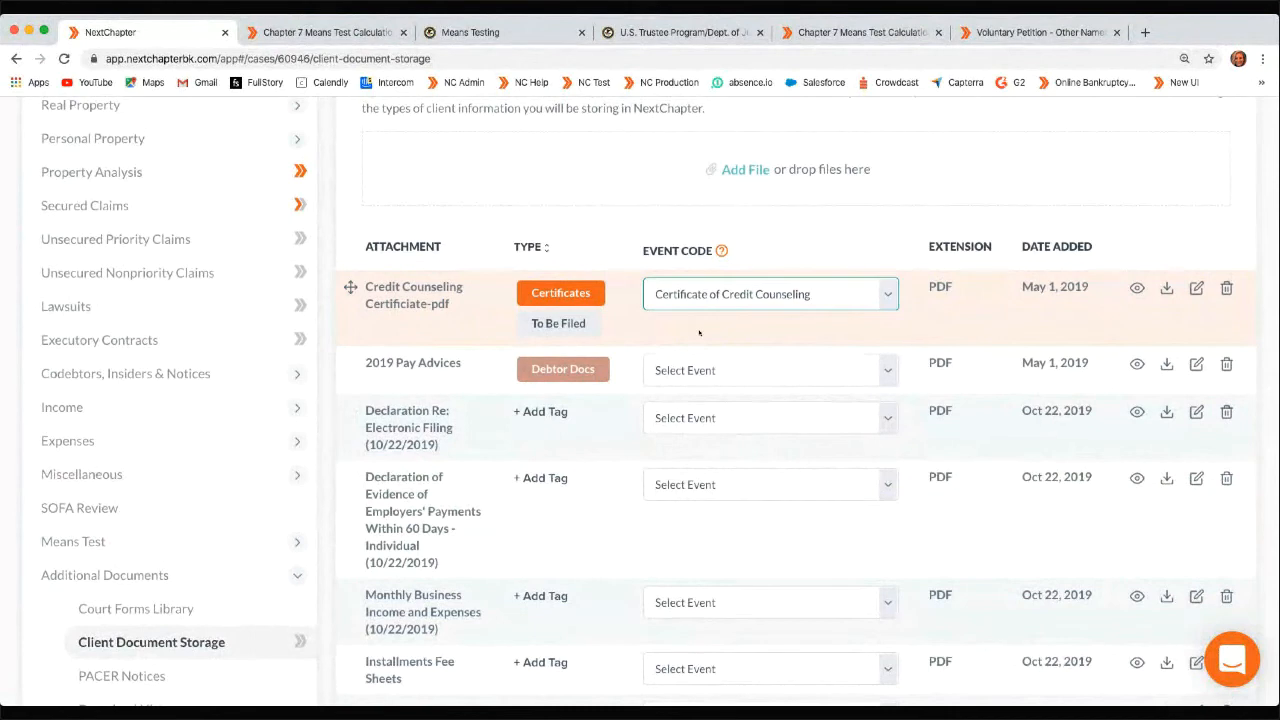
Switch the Credit Counseling row's event code to Chapter 7 Means Test Calculation, then restore Certificate of Credit Counseling
left_click(690, 340)
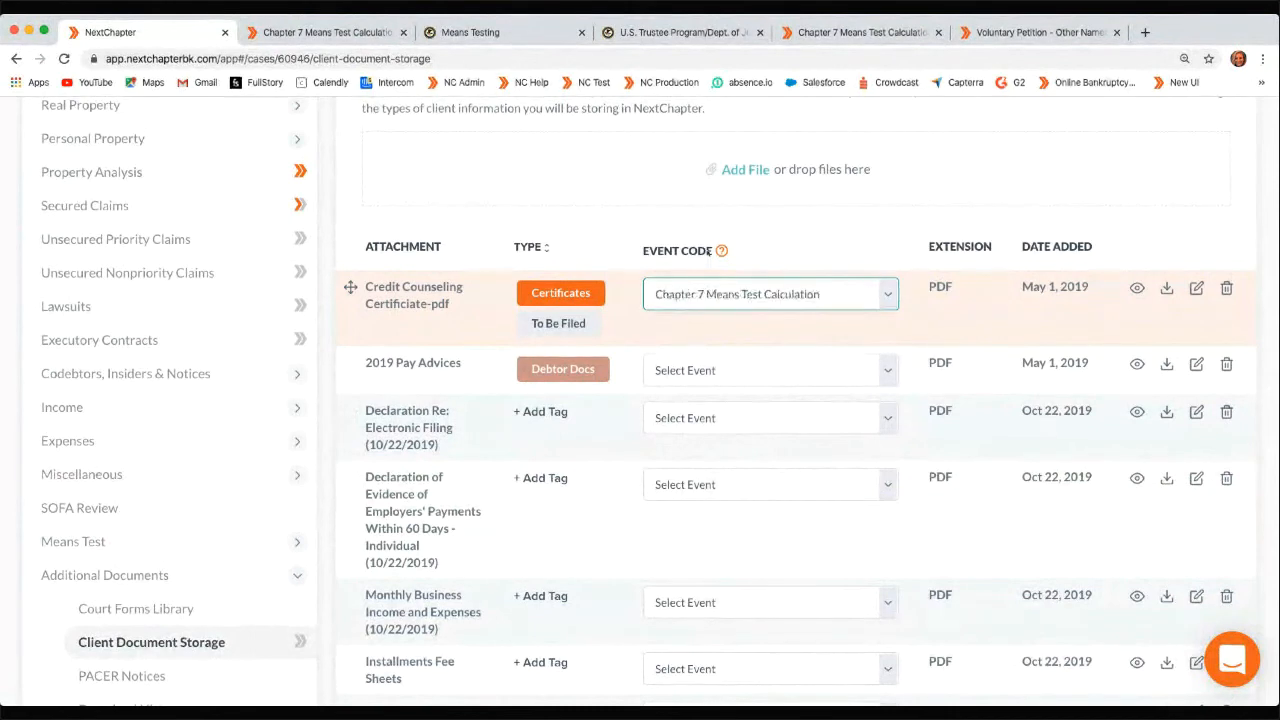
left_click(708, 238)
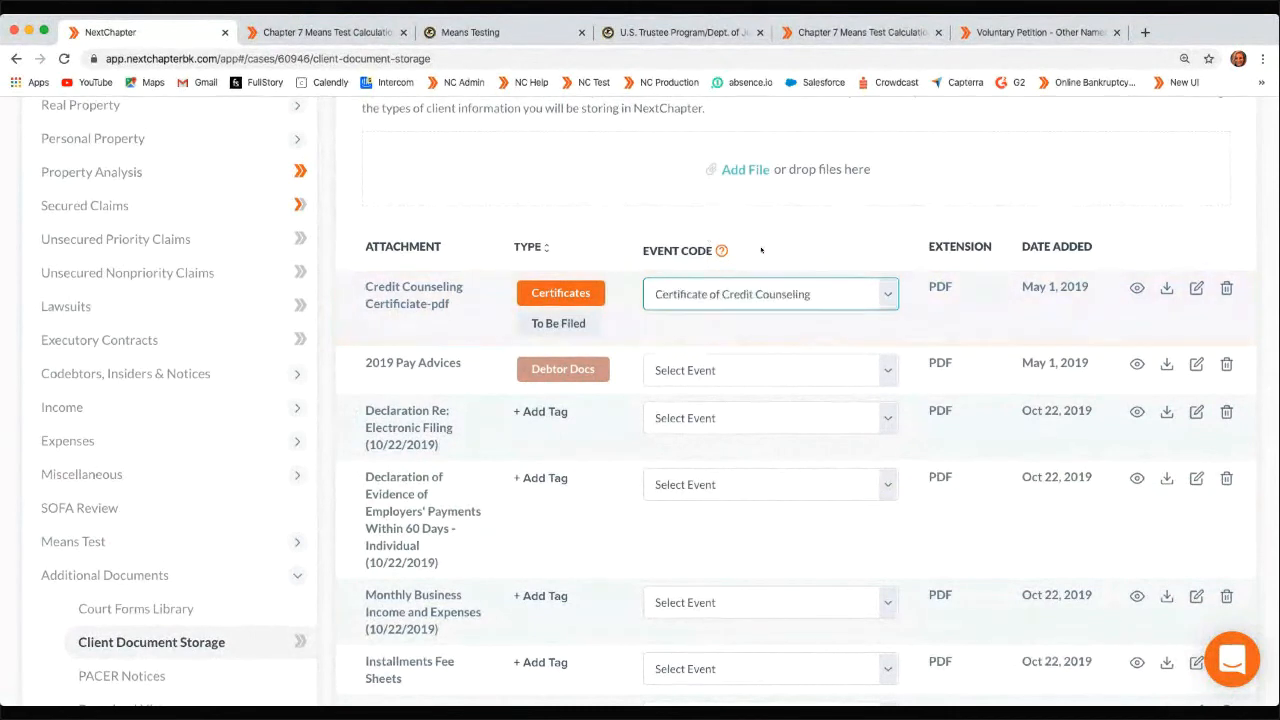
scroll(761, 251, "down", 1)
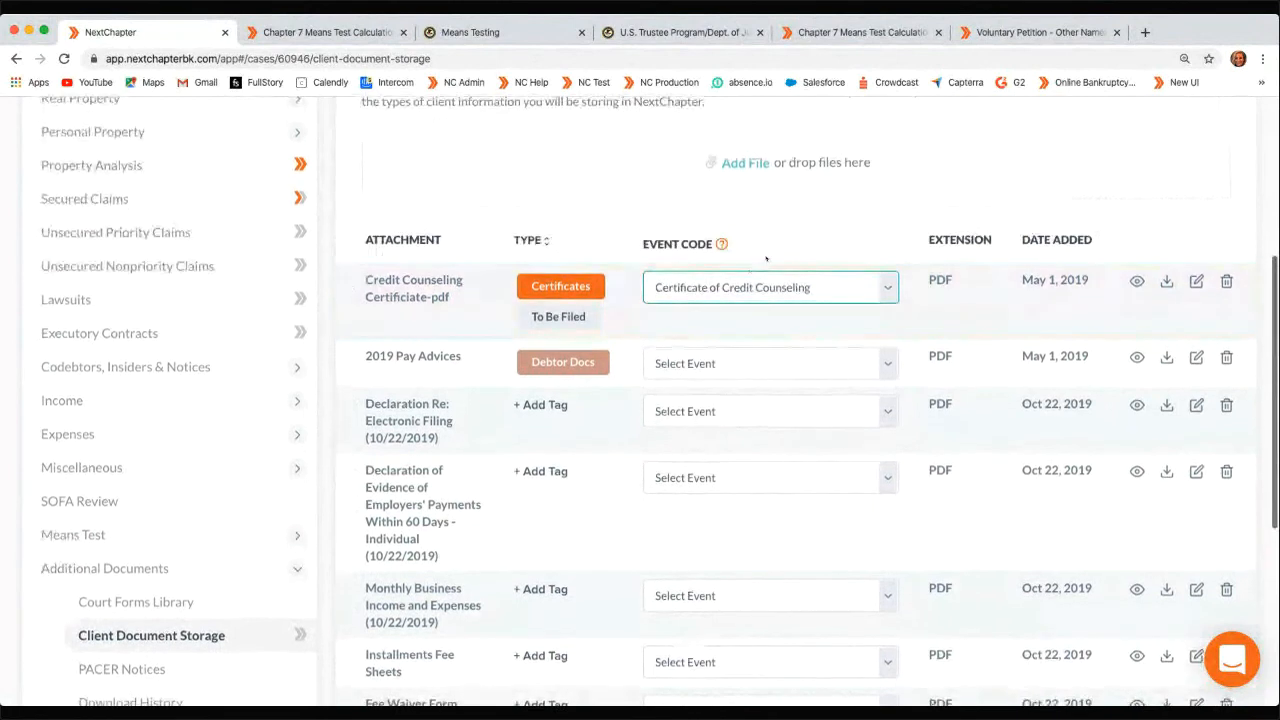
scroll(766, 258, "down", 3)
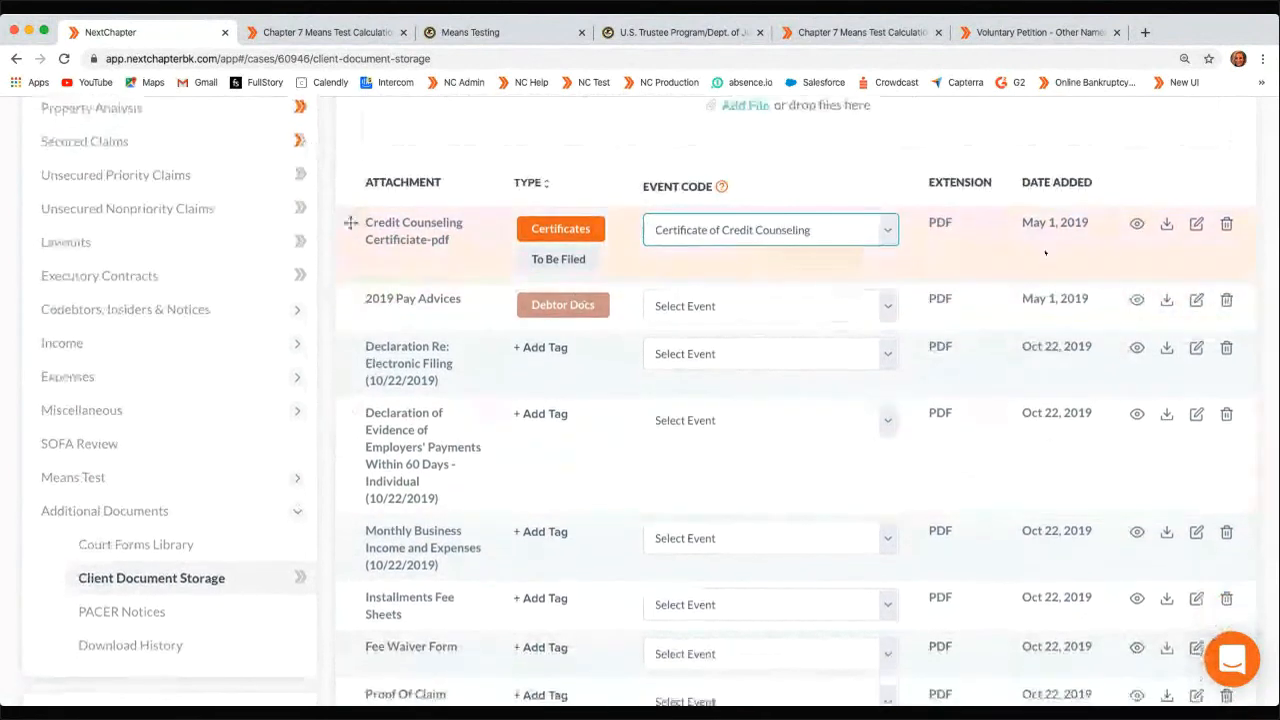
Open Download History, listing PDF Packet 1 and a Creditor Matrix from Jan 14, 2020
scroll(1045, 252, "down", 1)
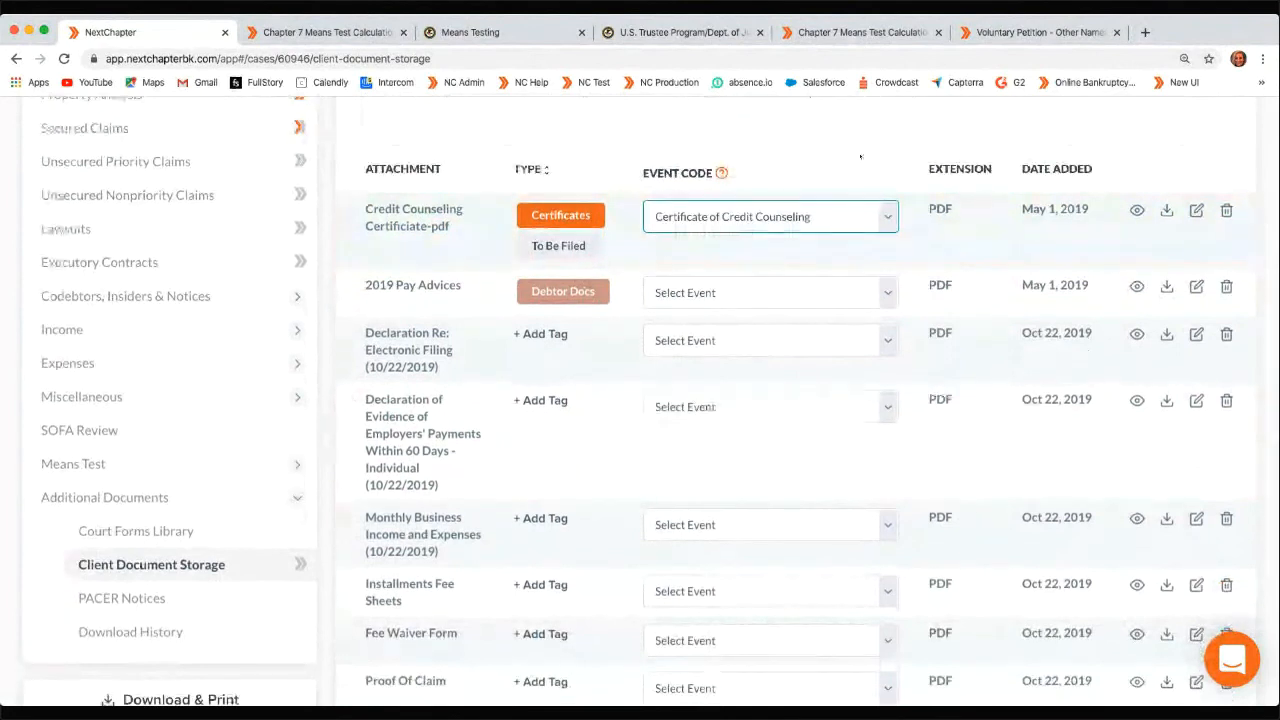
scroll(751, 177, "down", 2)
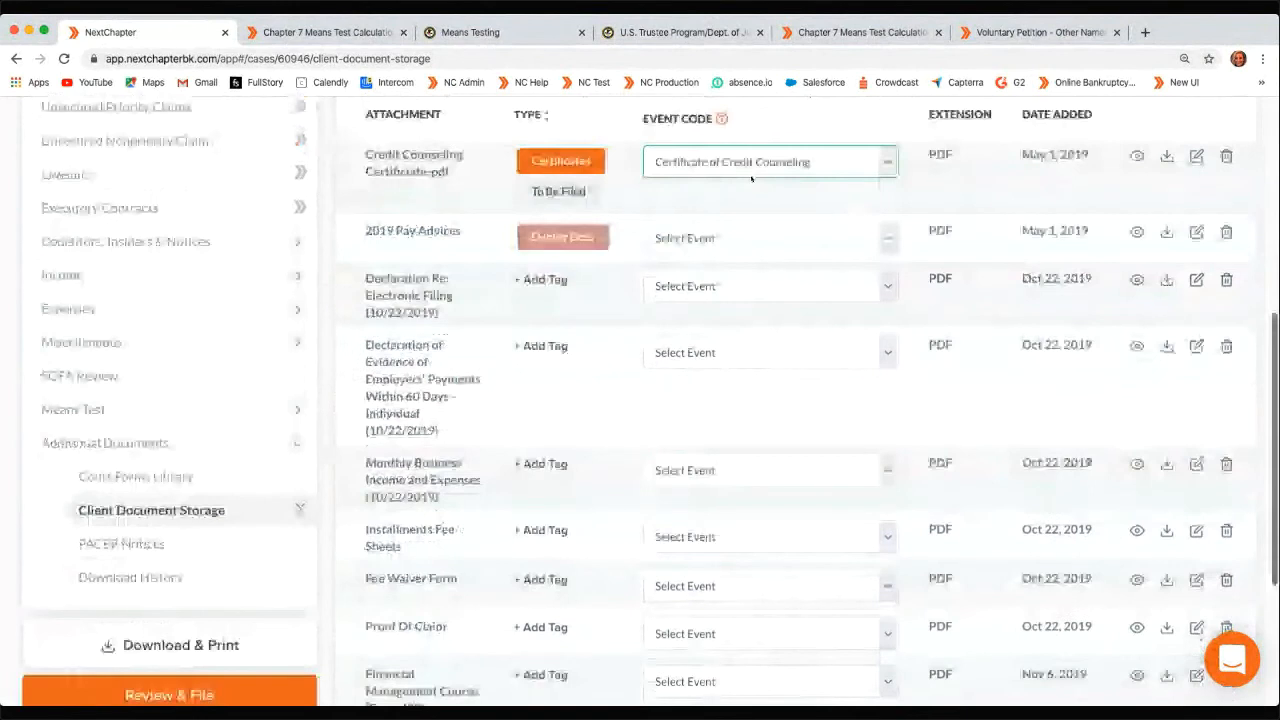
scroll(607, 355, "down", 3)
scroll(607, 355, "down", 2)
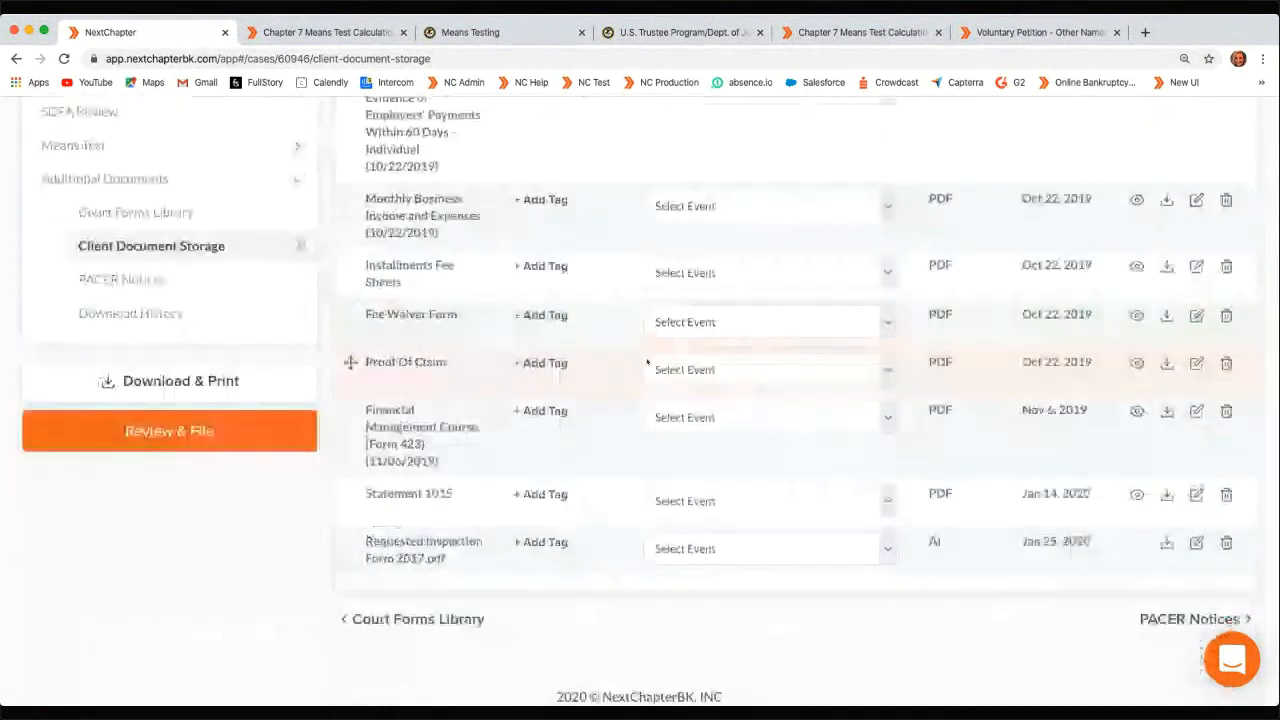
scroll(218, 541, "up", 2)
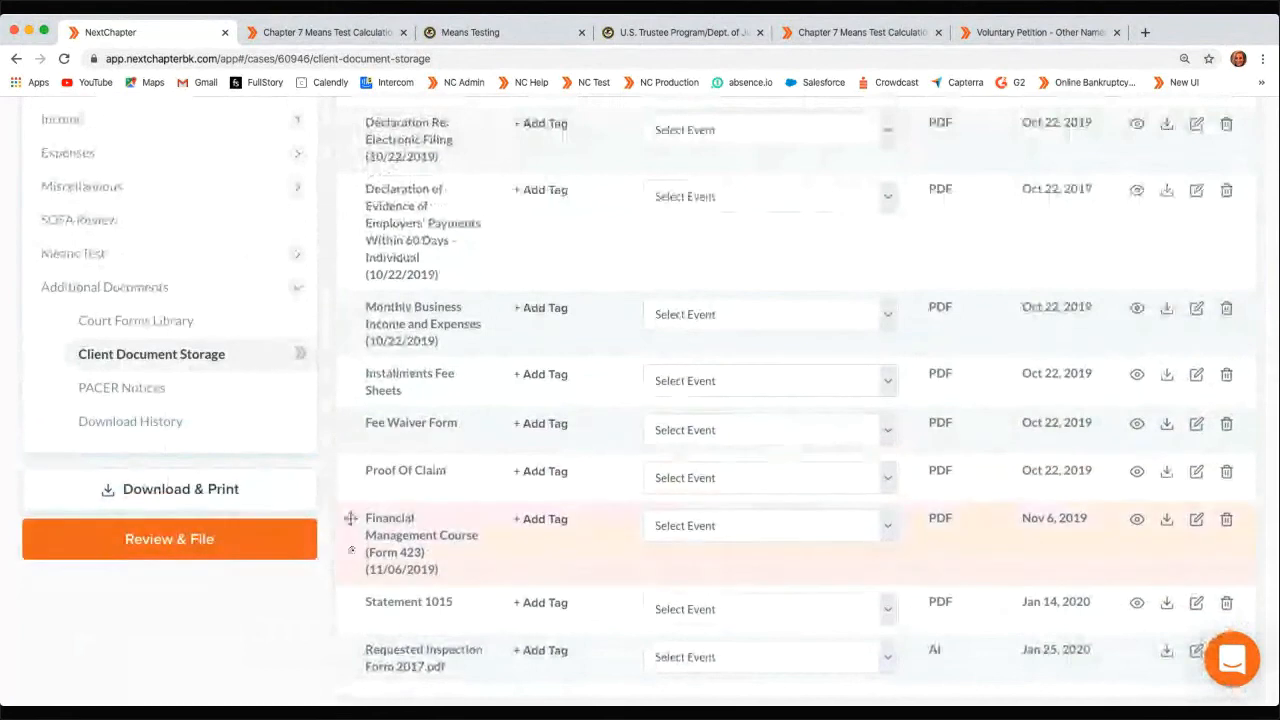
scroll(430, 505, "down", 1)
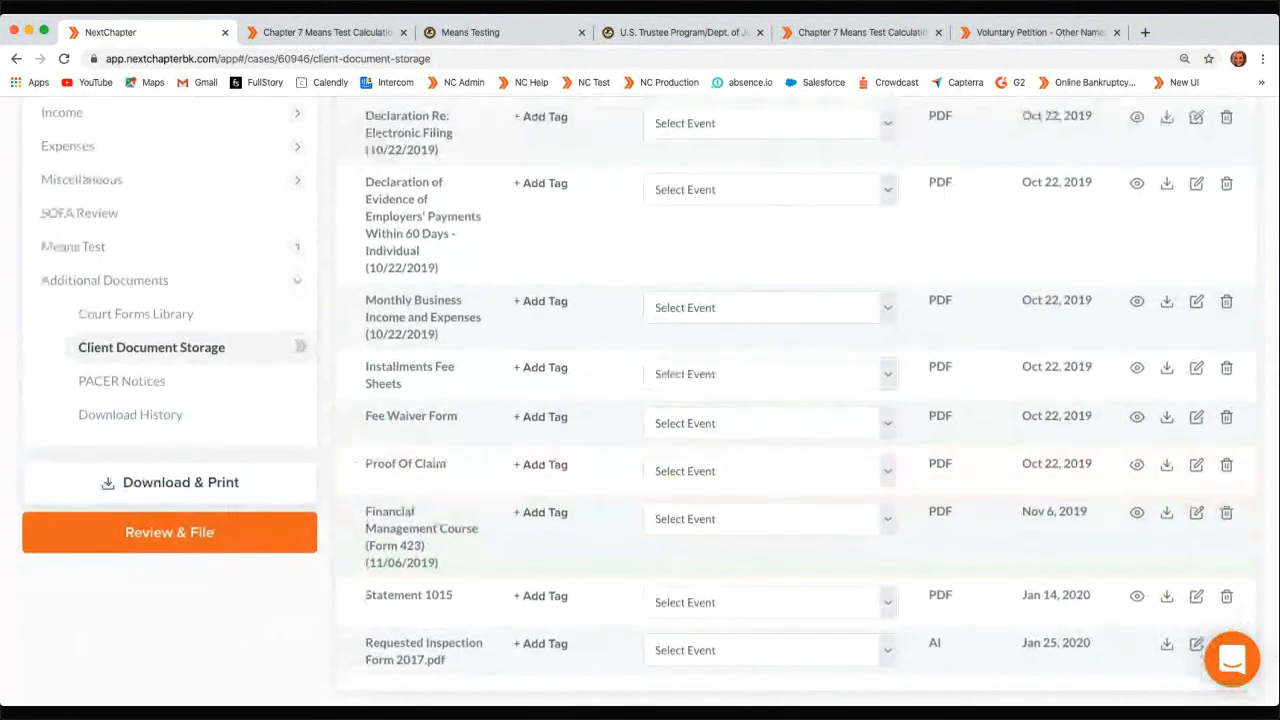
left_click(132, 418)
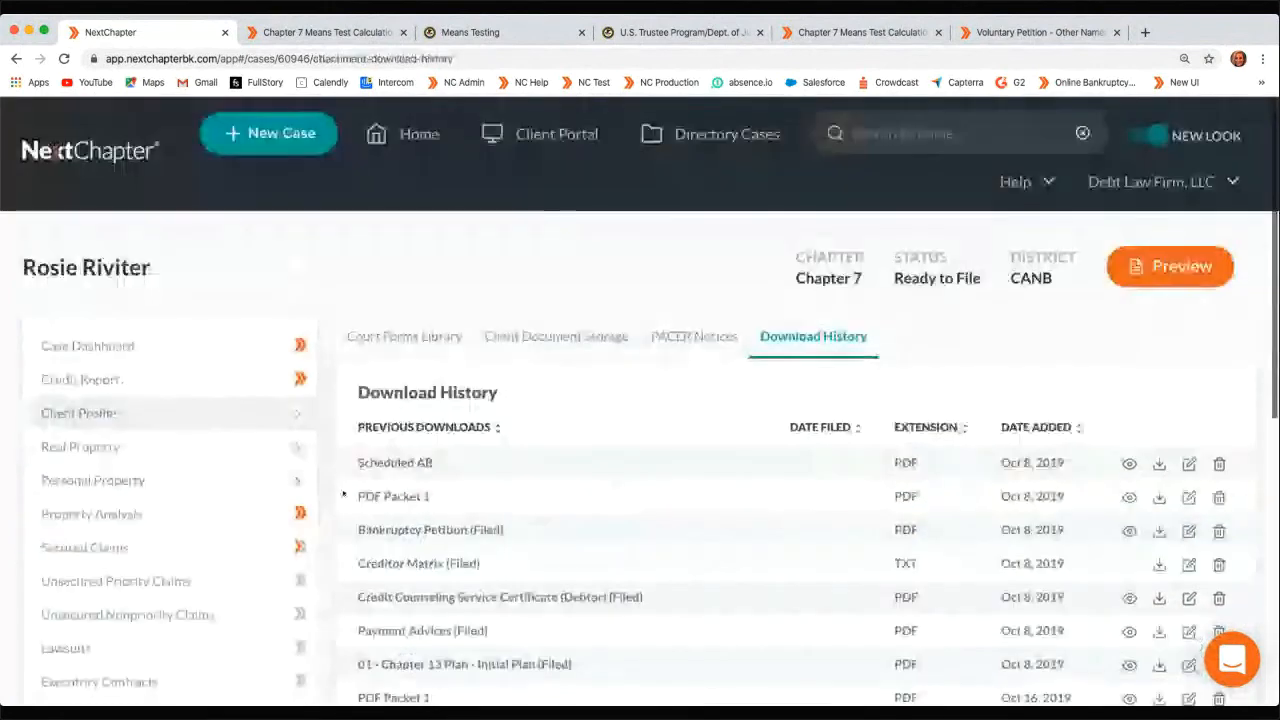
scroll(428, 531, "down", 10)
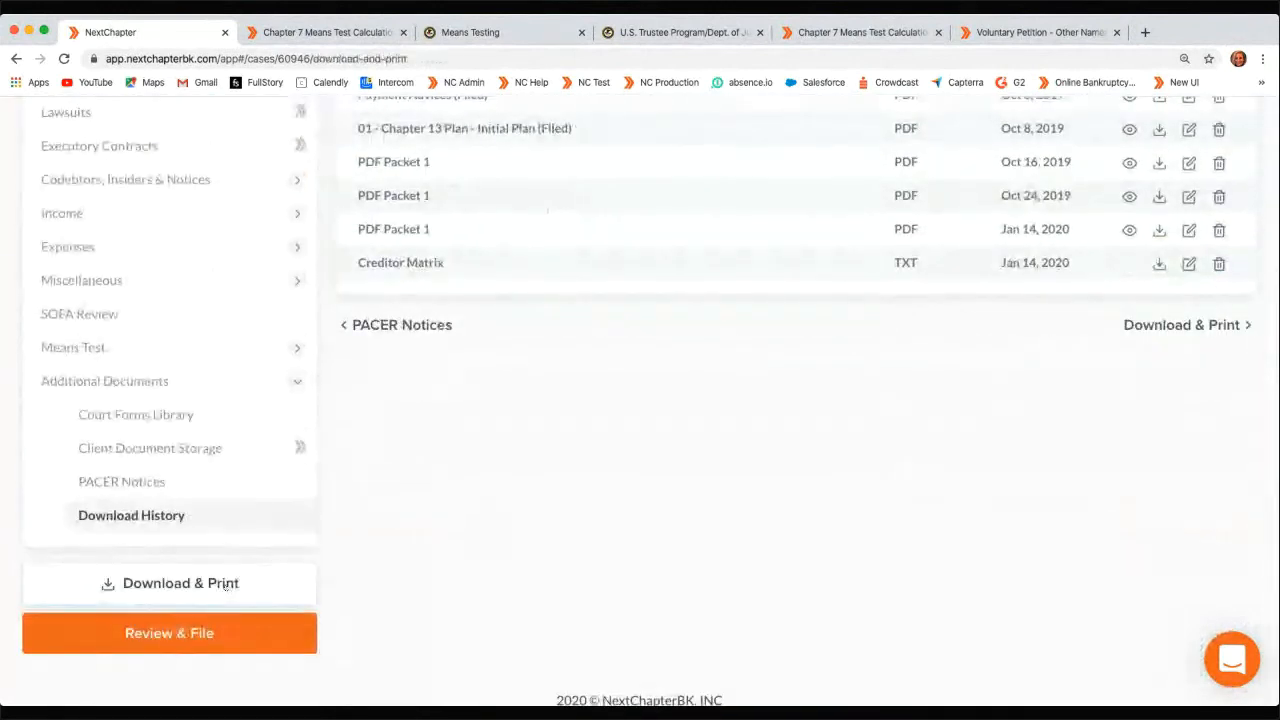
Open Download & Print and browse available forms like Statement 1015 beside the empty PDF Packet 1
left_click(226, 585)
scroll(422, 397, "down", 3)
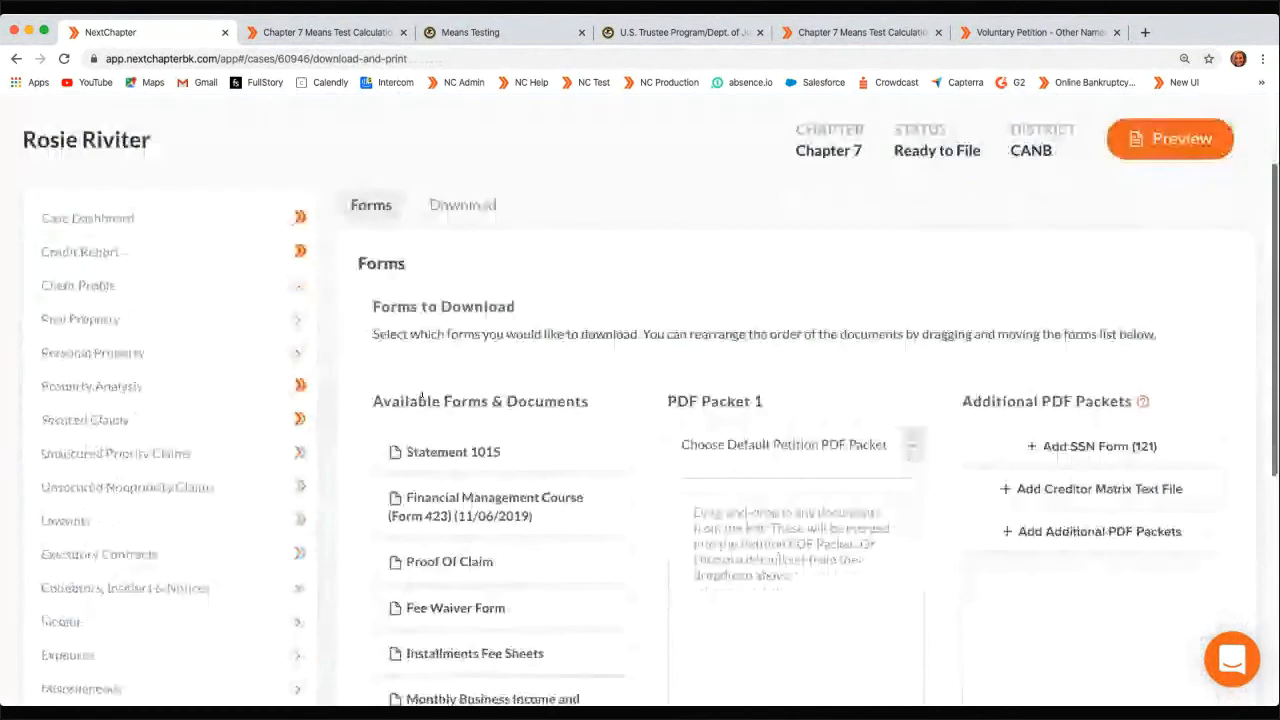
scroll(421, 397, "down", 5)
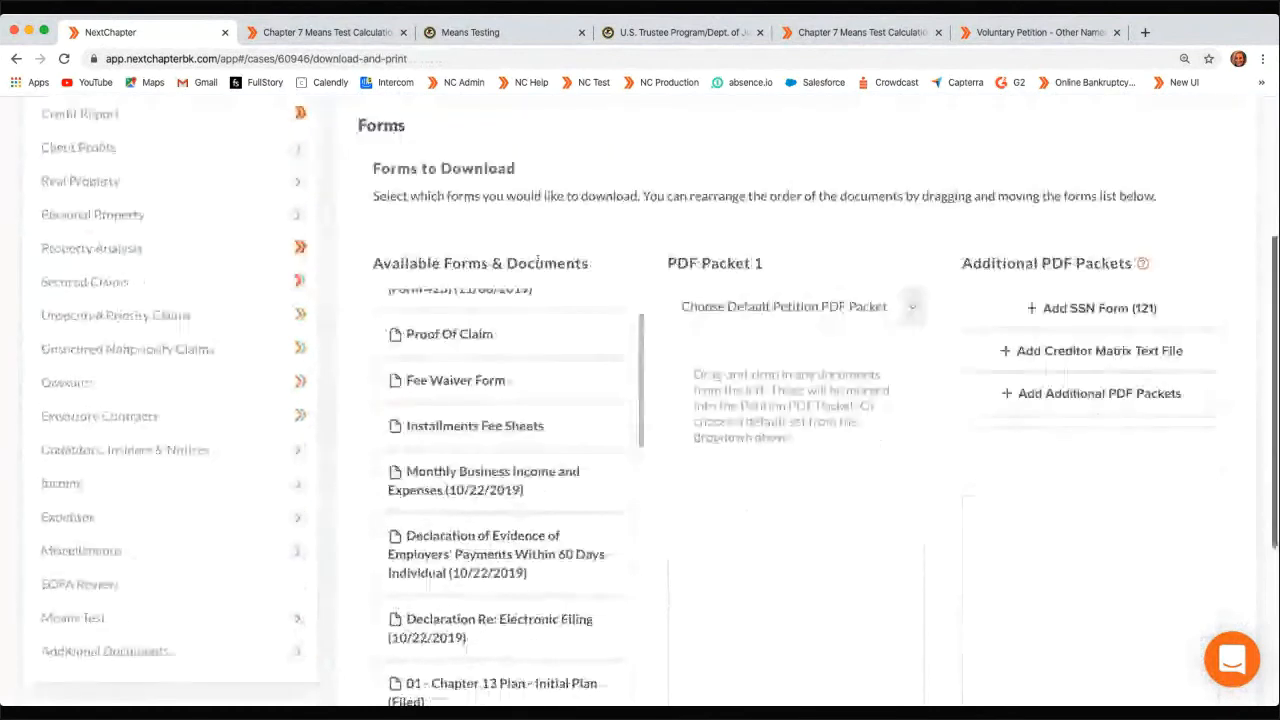
scroll(540, 258, "down", 1)
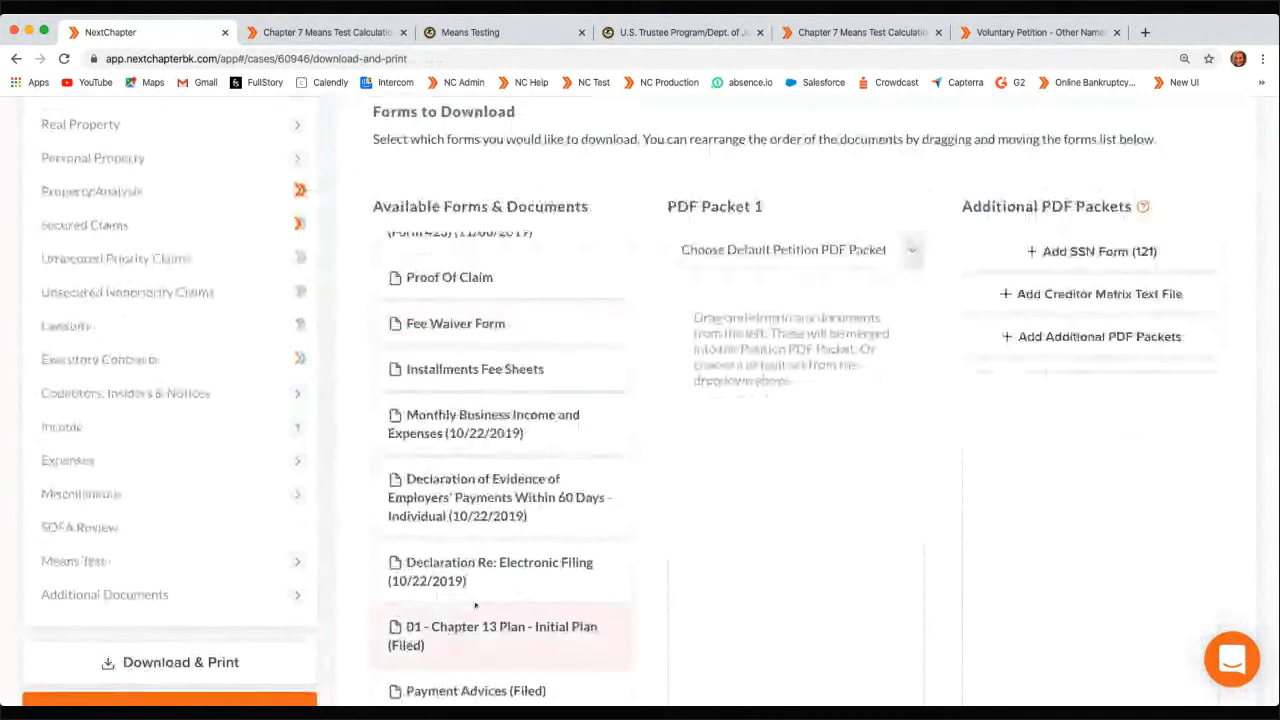
scroll(475, 605, "up", 2)
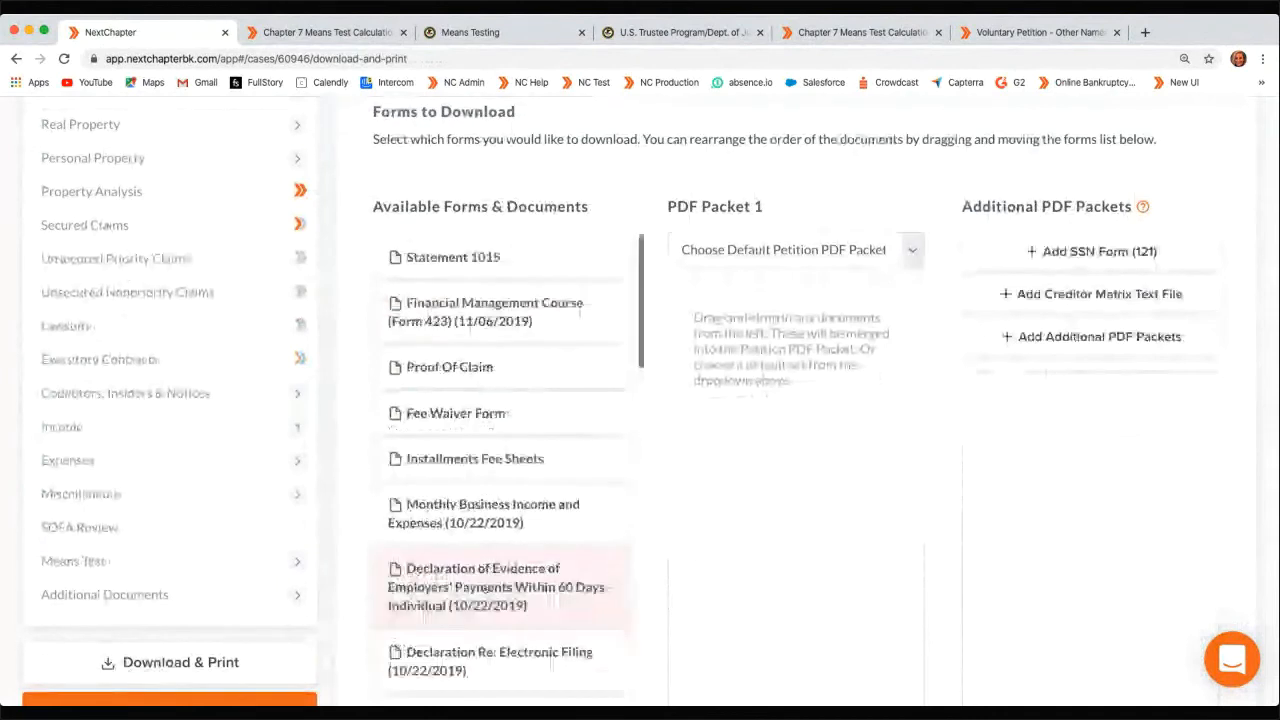
scroll(511, 278, "down", 1)
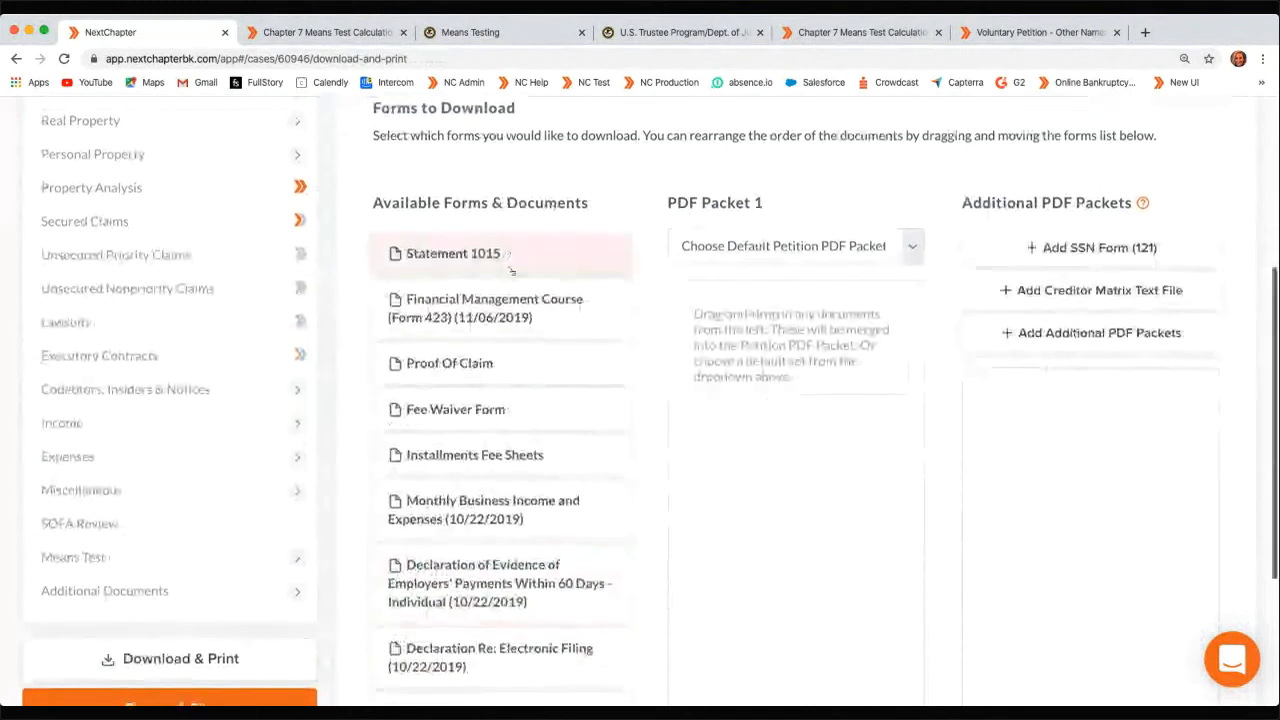
scroll(548, 314, "down", 1)
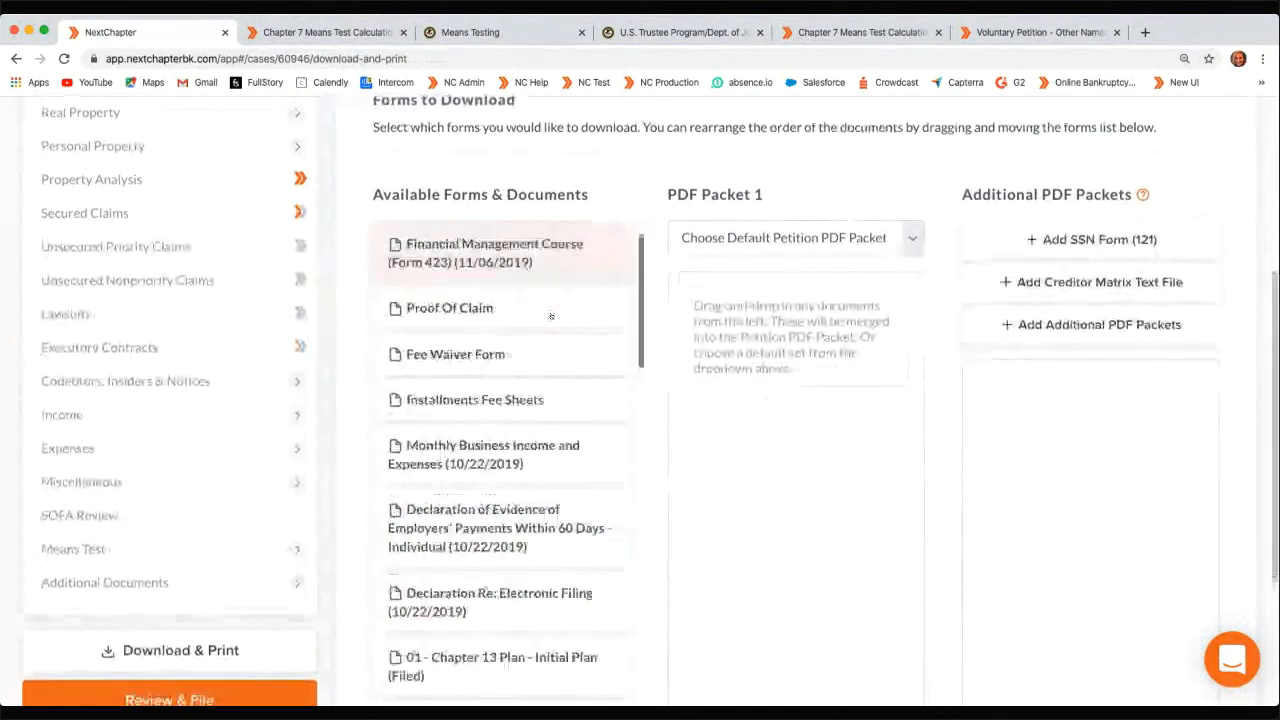
scroll(550, 316, "down", 1)
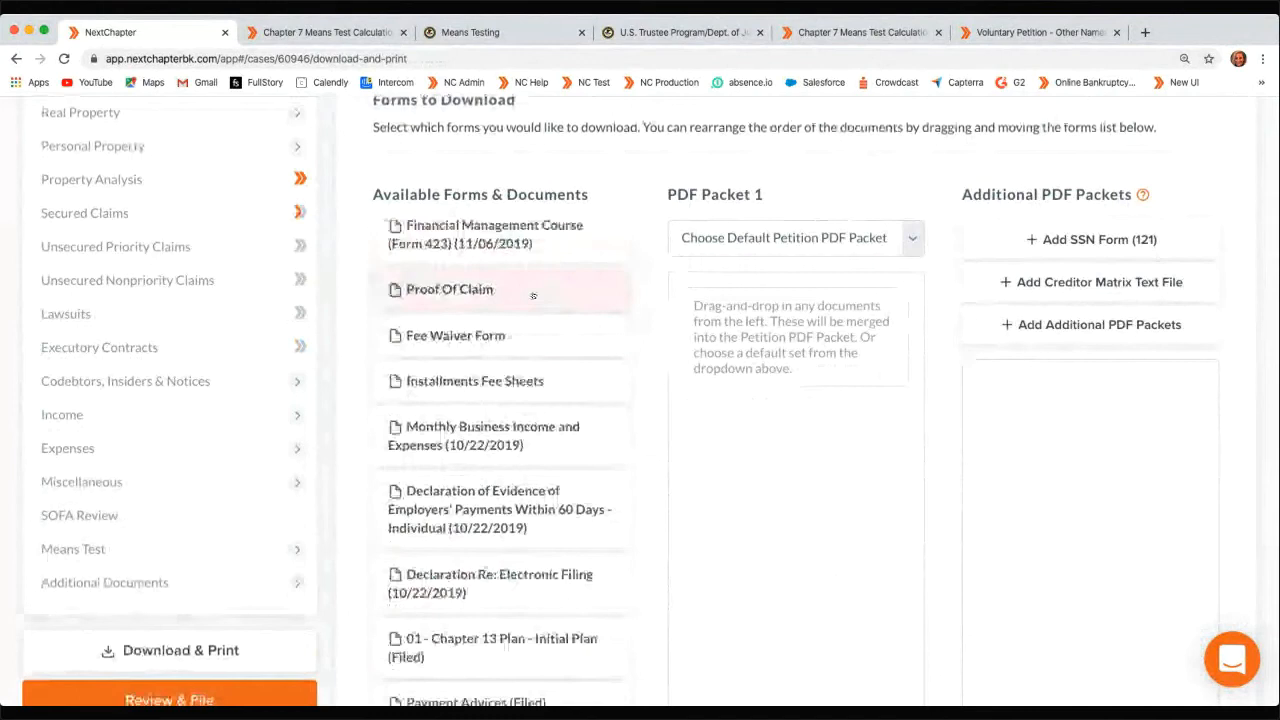
scroll(534, 297, "up", 1)
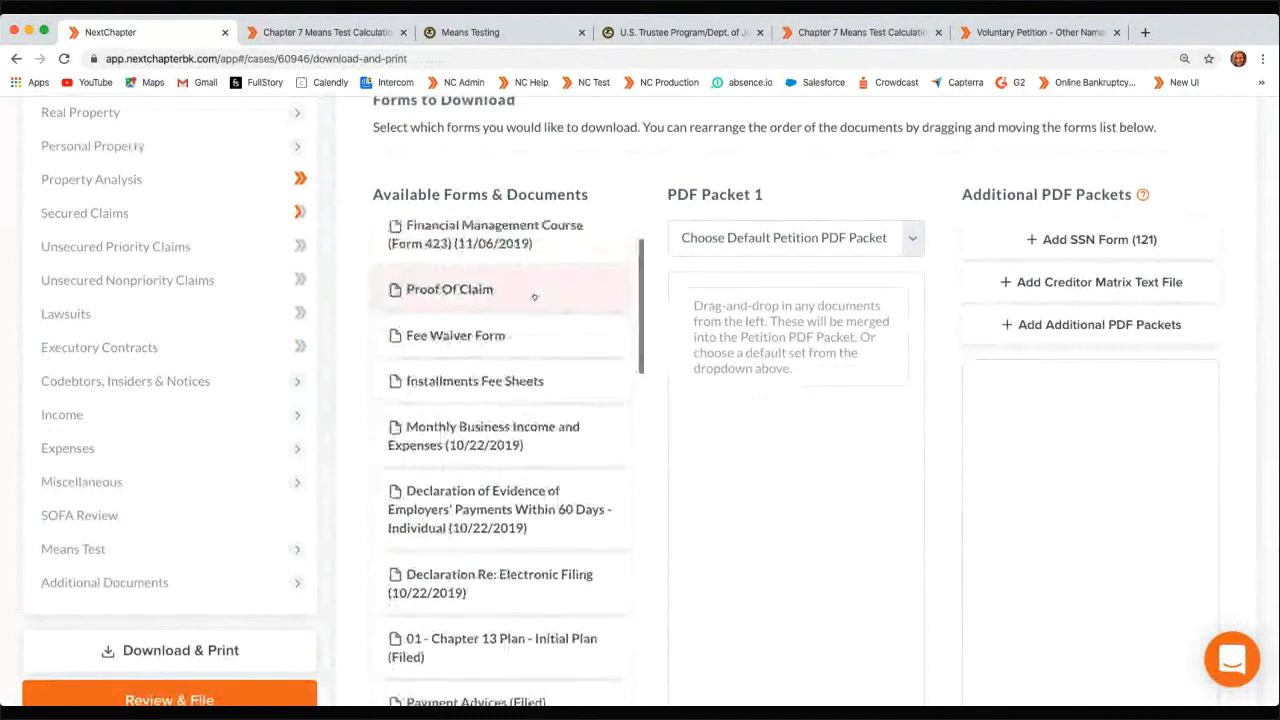
scroll(540, 320, "up", 1)
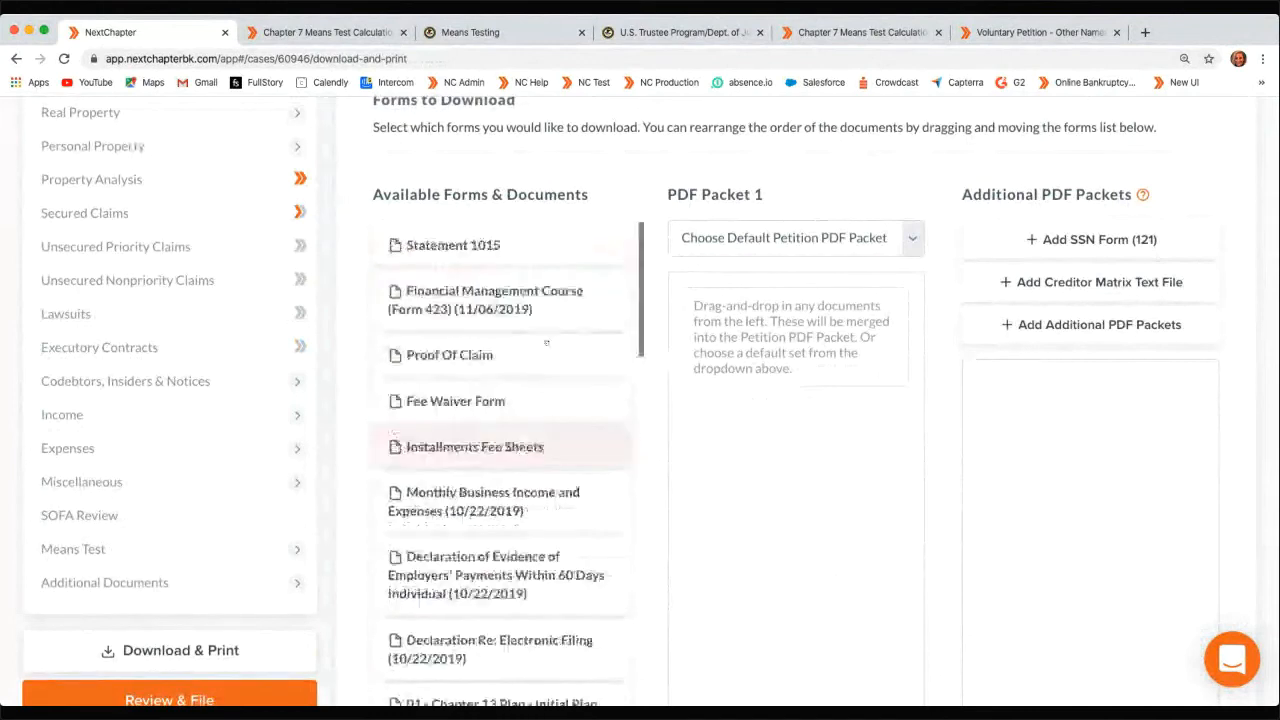
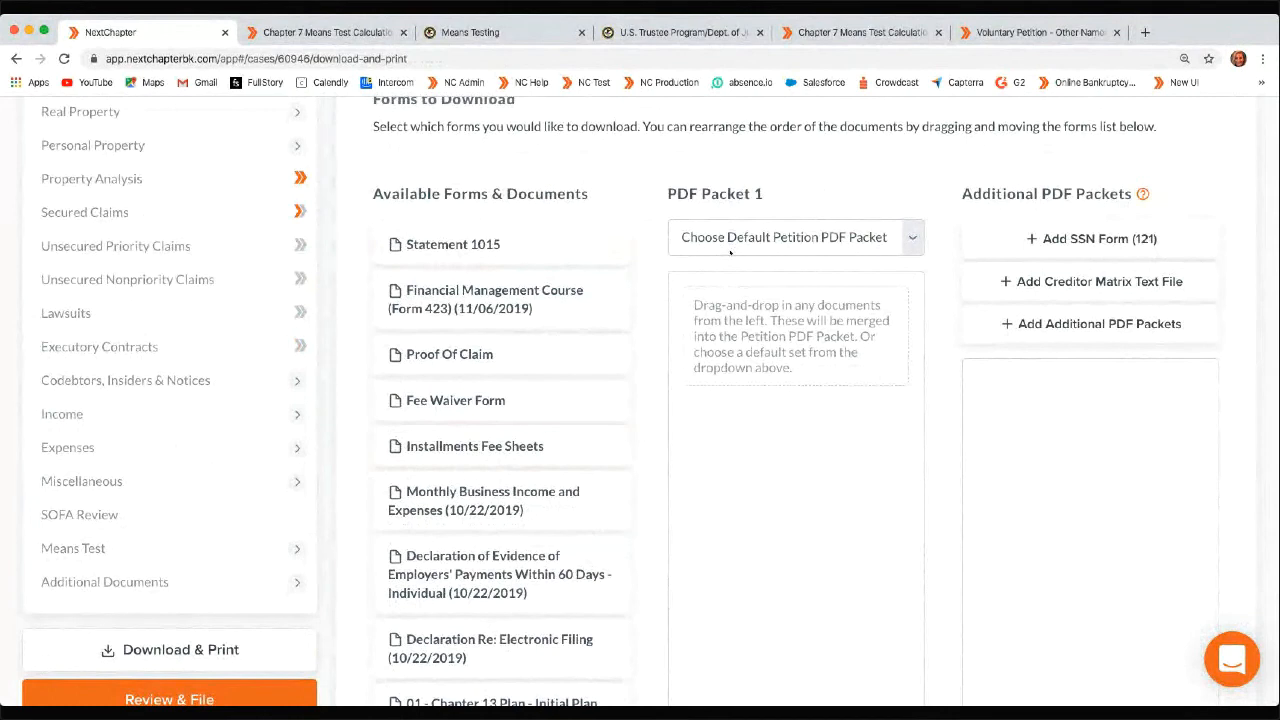
Choose Complete Bankruptcy Petition as the default packet and review its forms
left_click(730, 253)
scroll(717, 244, "down", 1)
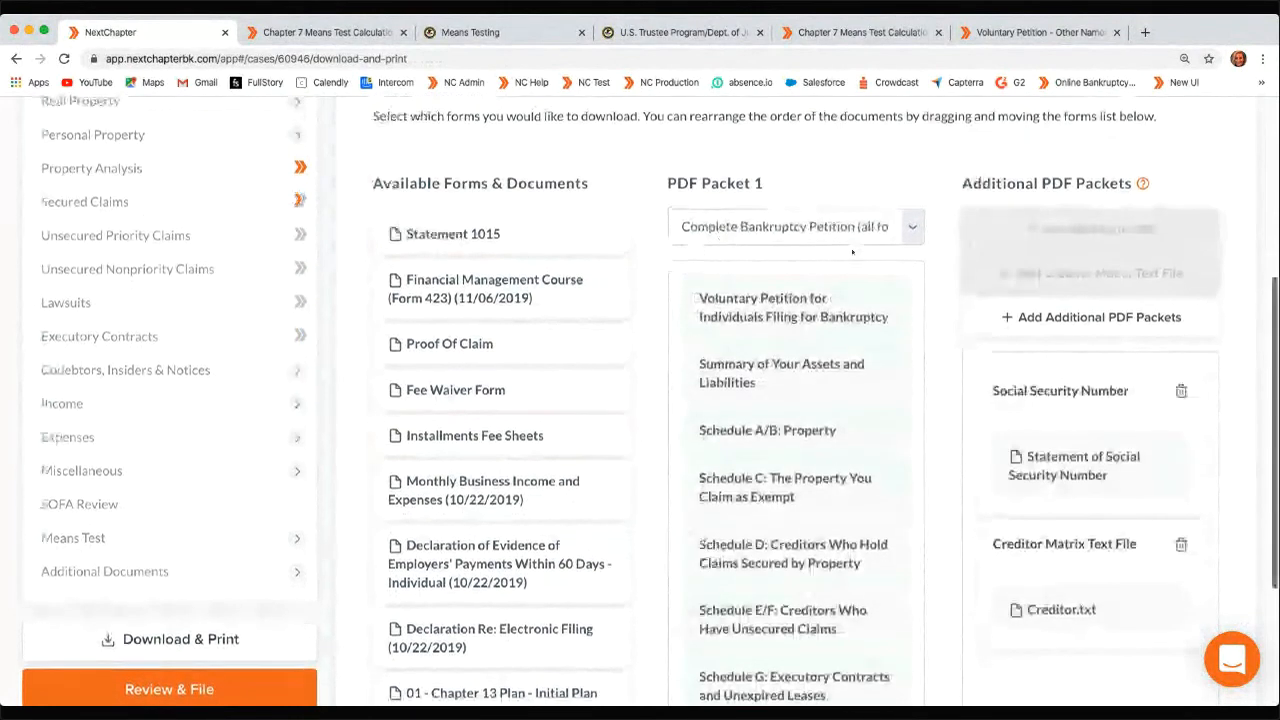
scroll(1076, 393, "down", 1)
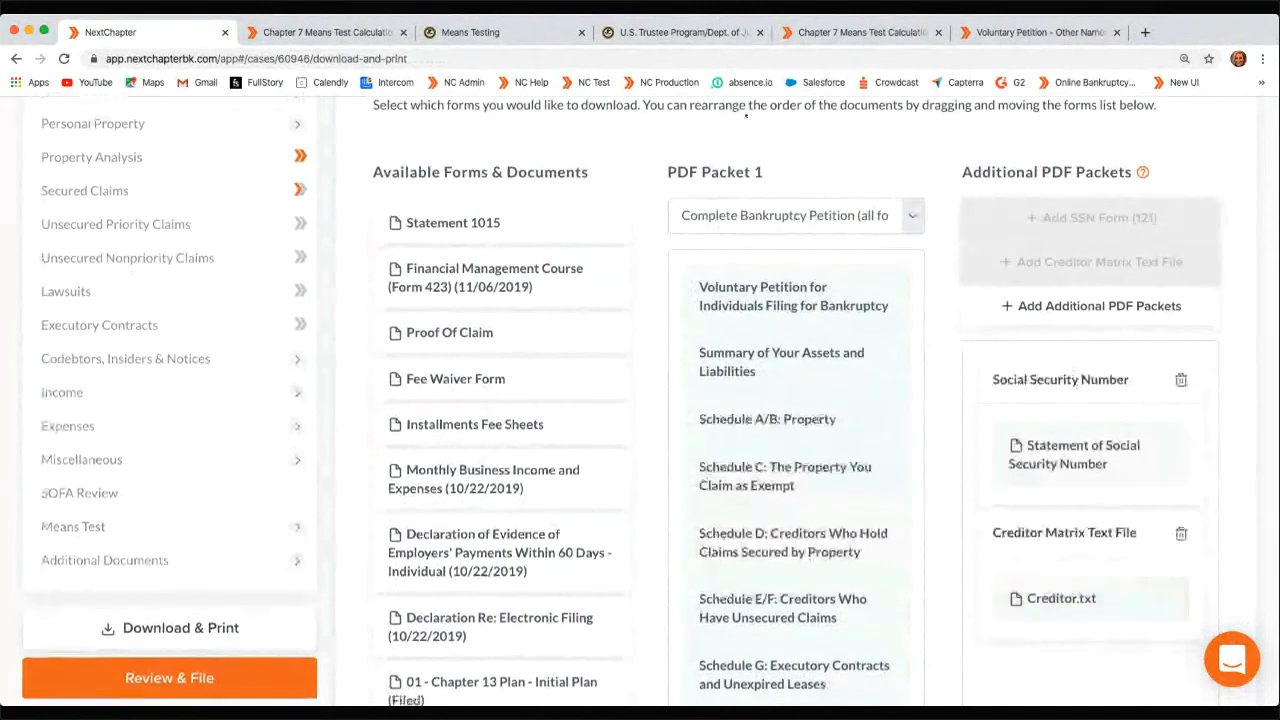
scroll(737, 145, "down", 1)
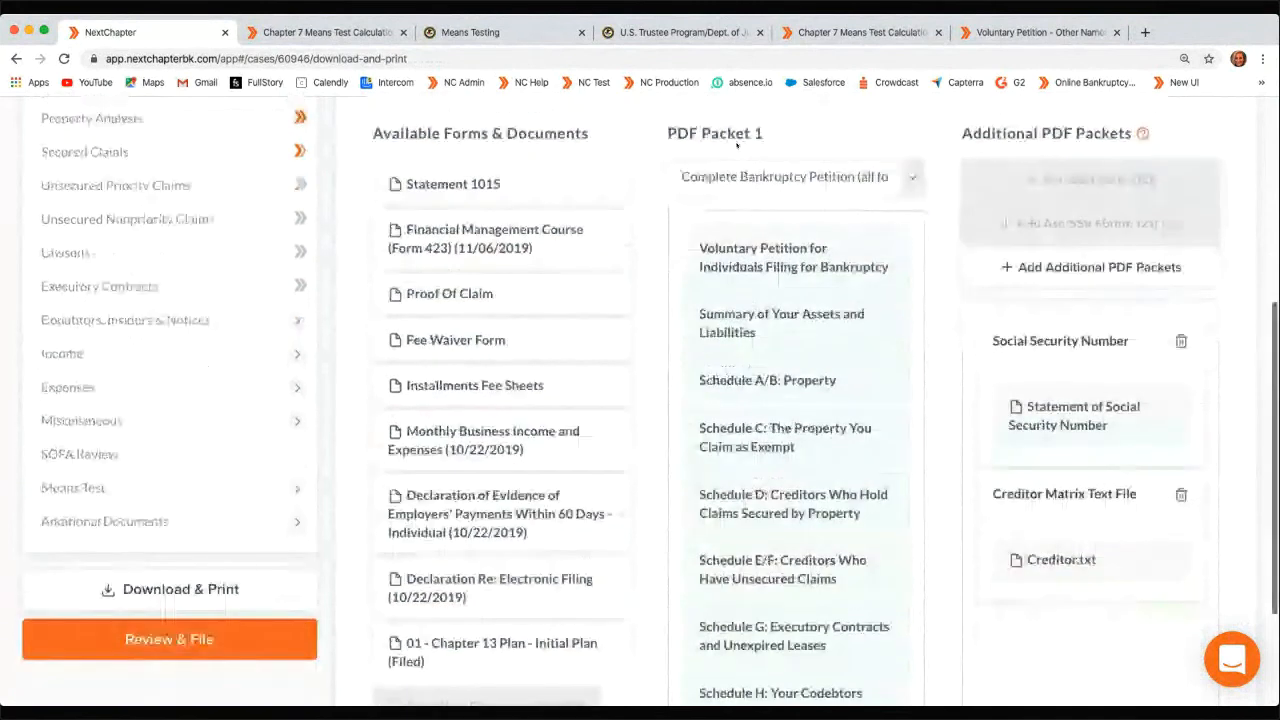
scroll(790, 240, "down", 1)
scroll(840, 390, "down", 5)
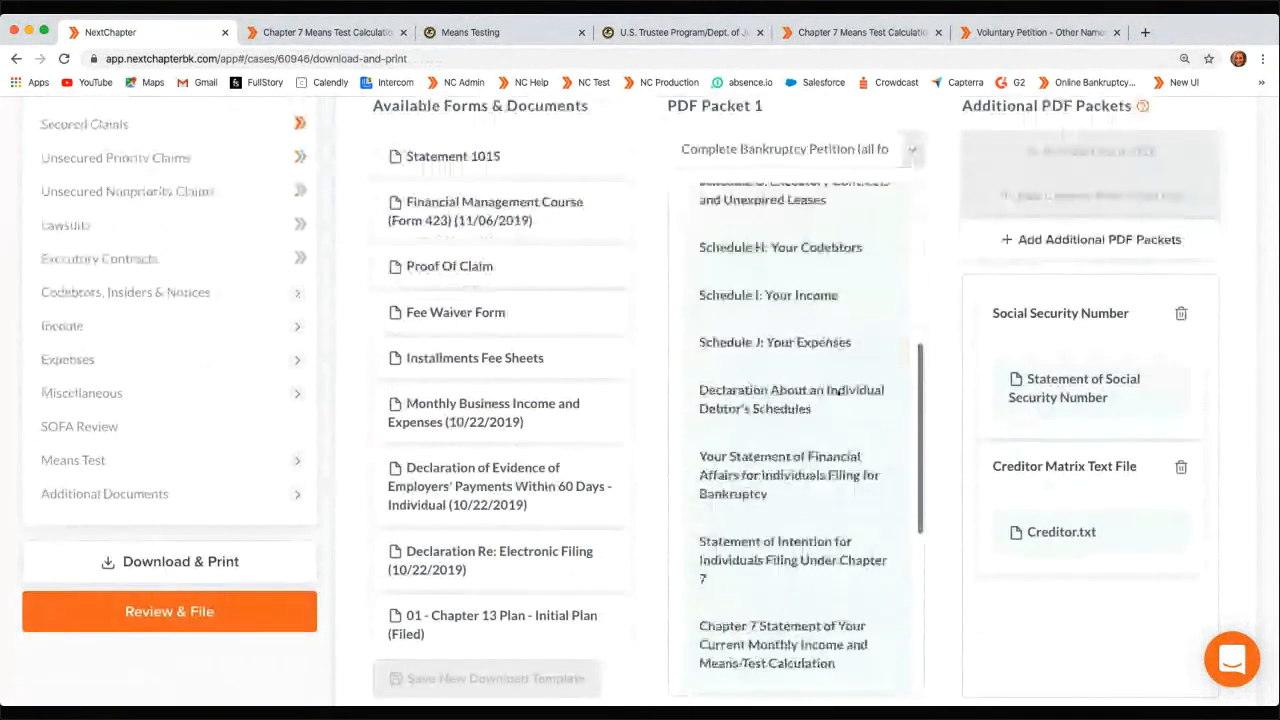
scroll(838, 392, "down", 6)
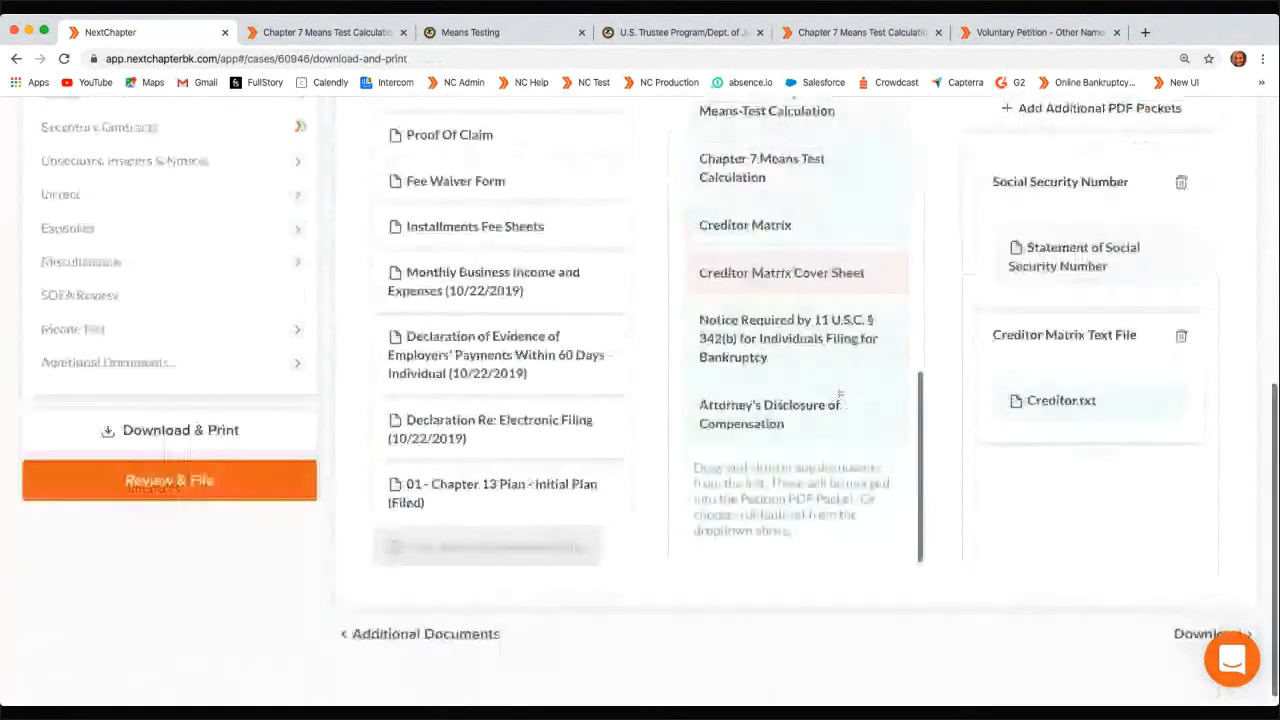
scroll(840, 395, "up", 10)
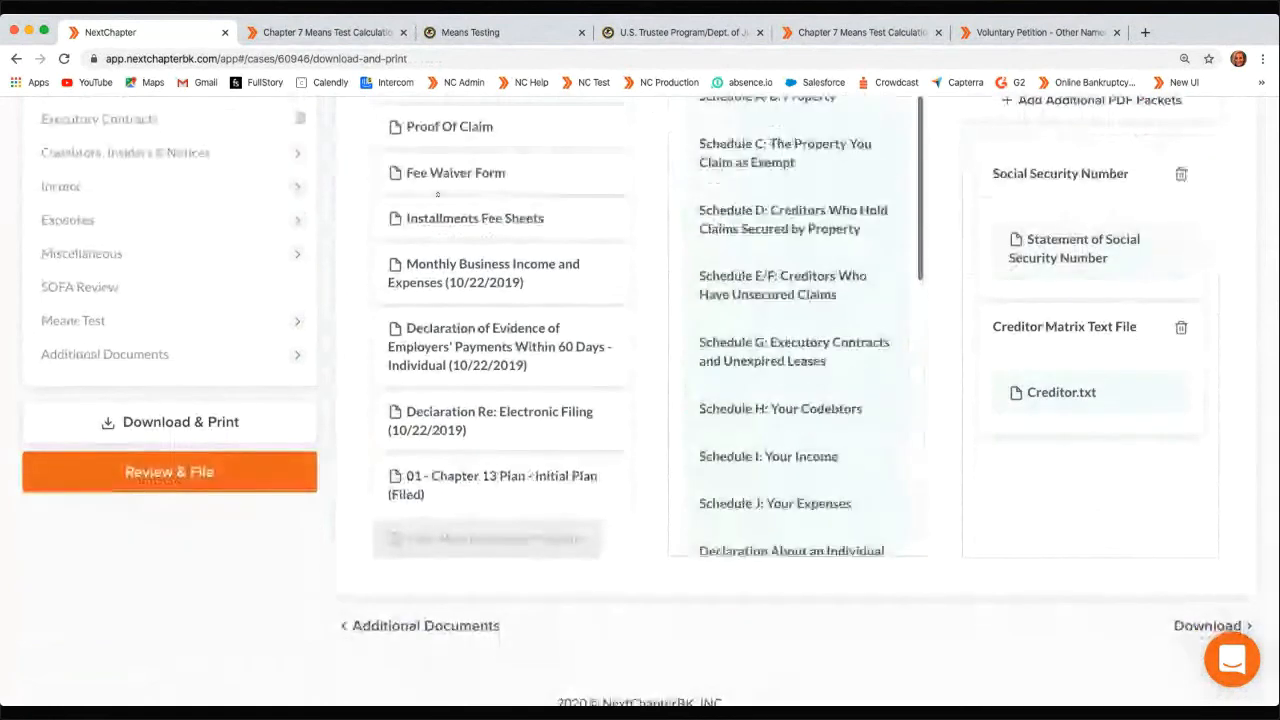
scroll(437, 194, "up", 2)
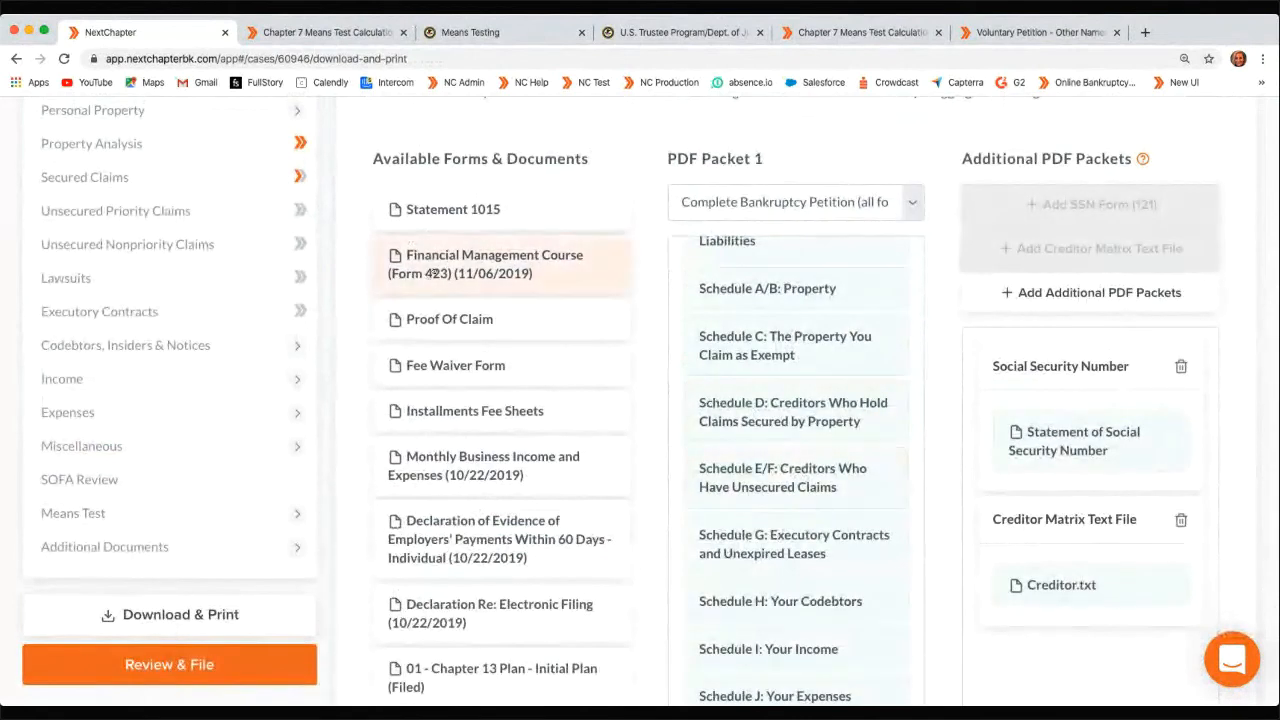
Add Financial Management Course to PDF Packet 1 and move Schedule H above Schedule G
left_click_drag(427, 277, 701, 340)
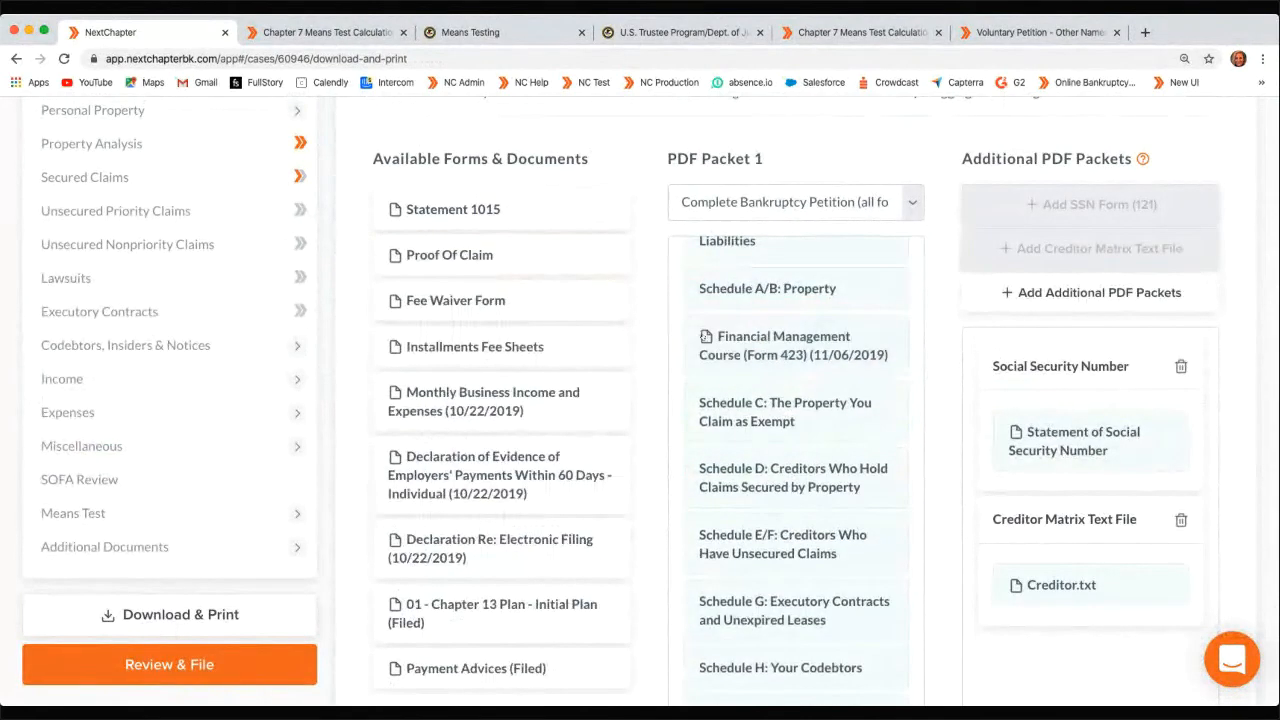
scroll(737, 486, "down", 3)
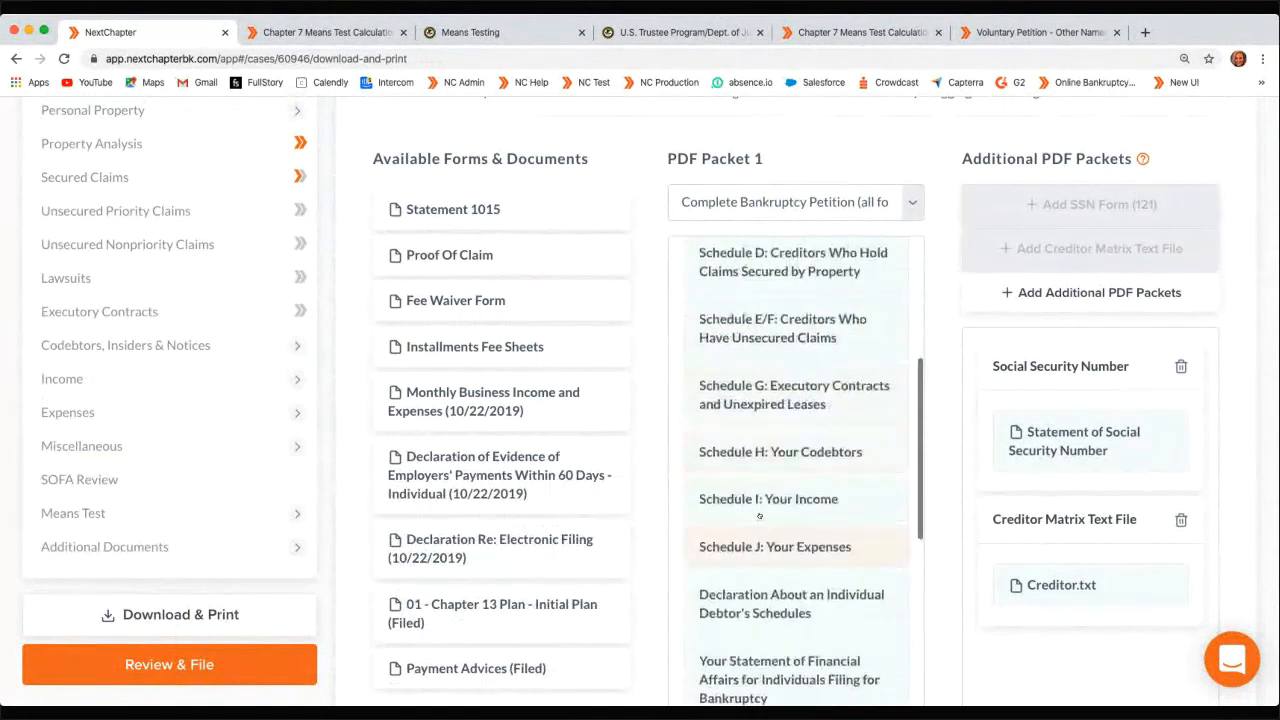
mouse_move(733, 449)
left_mouse_down()
mouse_move(731, 404)
mouse_move(737, 433)
left_mouse_up()
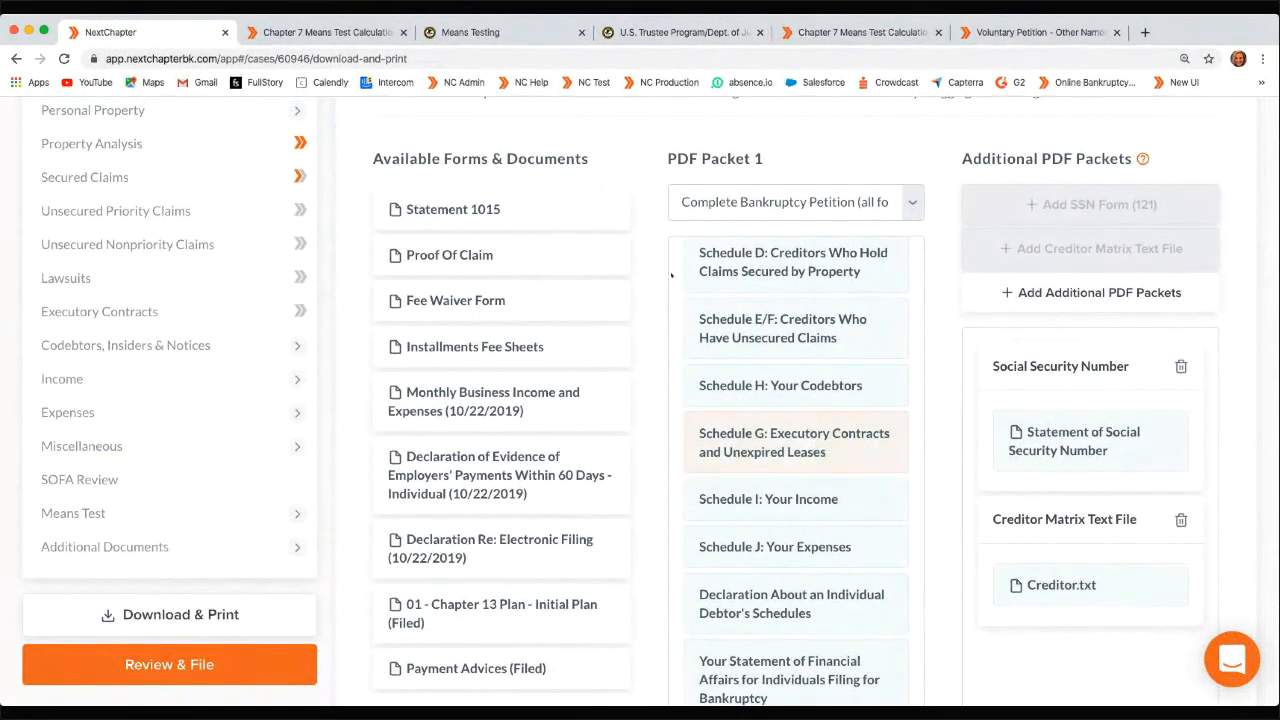
scroll(711, 355, "down", 5)
scroll(640, 430, "down", 2)
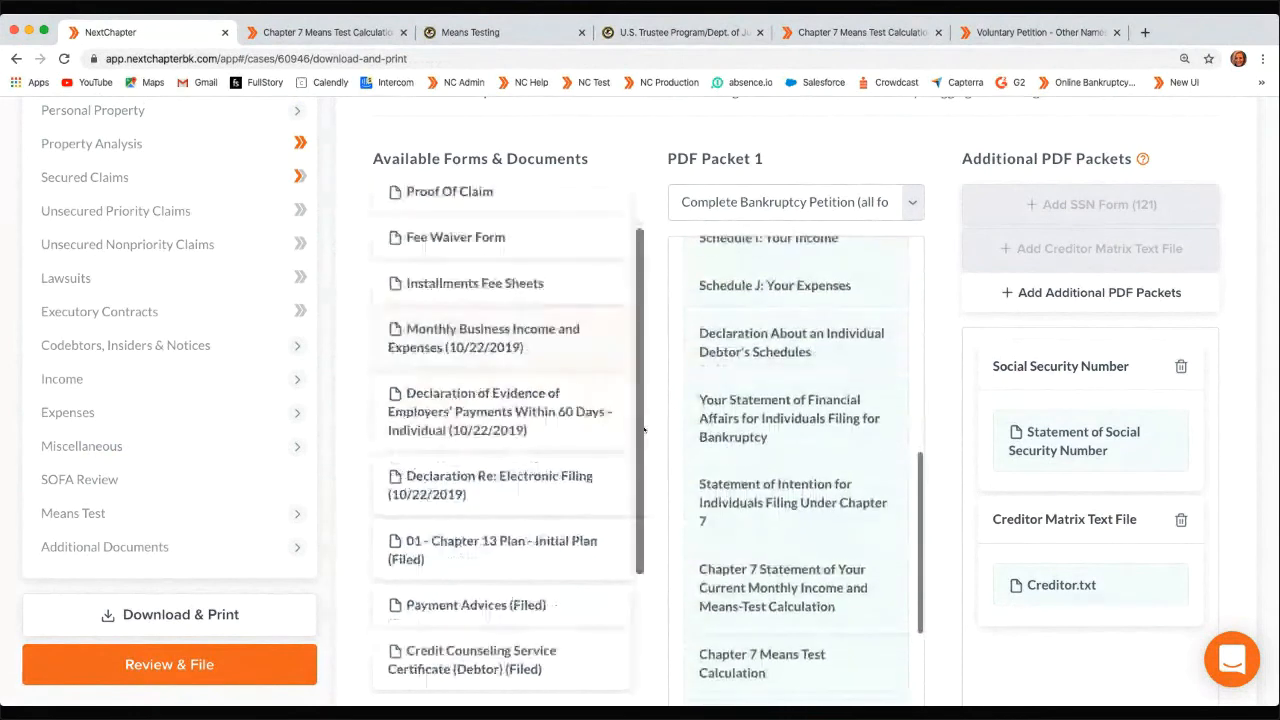
scroll(645, 430, "down", 2)
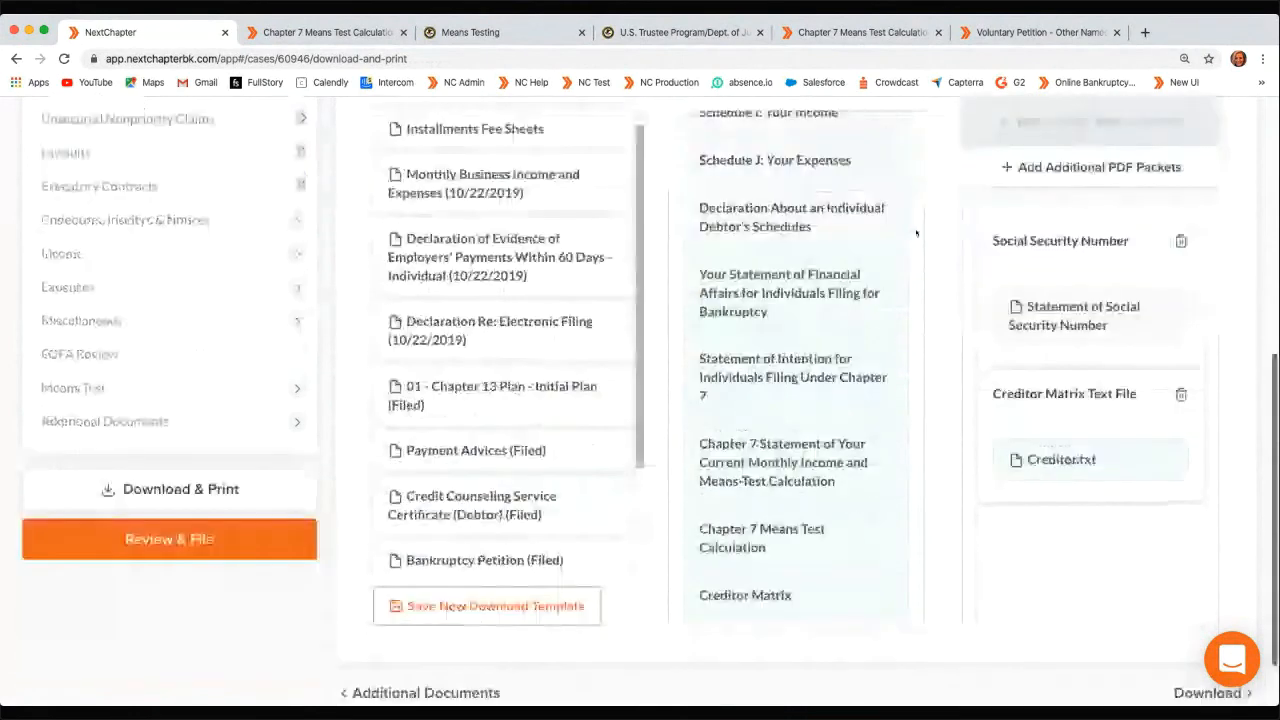
scroll(916, 233, "down", 4)
scroll(960, 367, "down", 2)
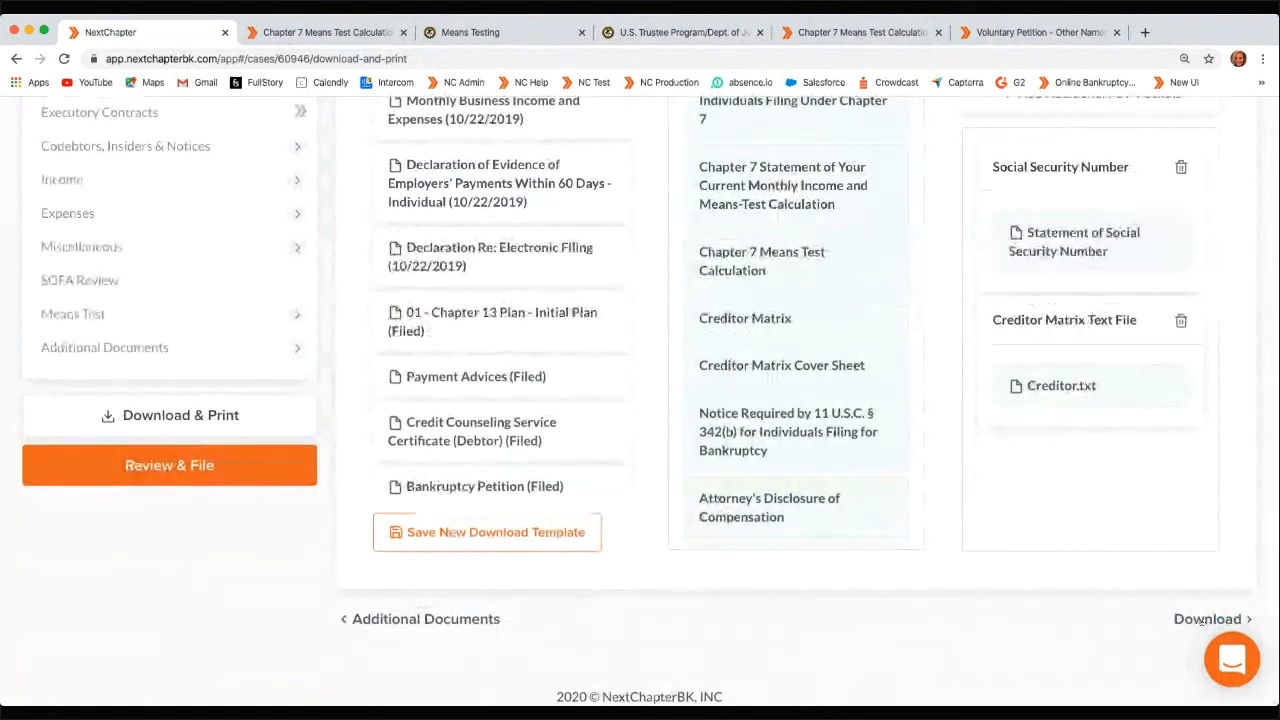
Continue to the download step and focus the Debtor SSN/ITIN field
left_click(1205, 619)
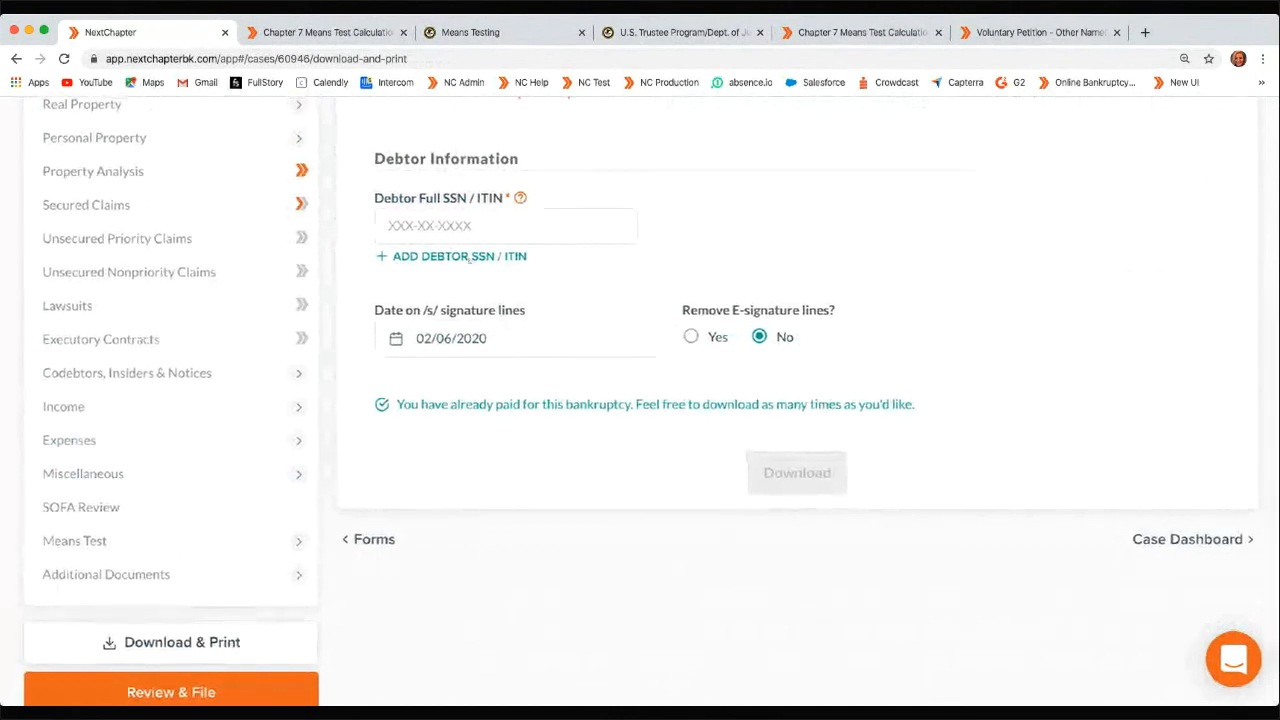
left_click(436, 226)
scroll(430, 222, "down", 1)
left_click(488, 188)
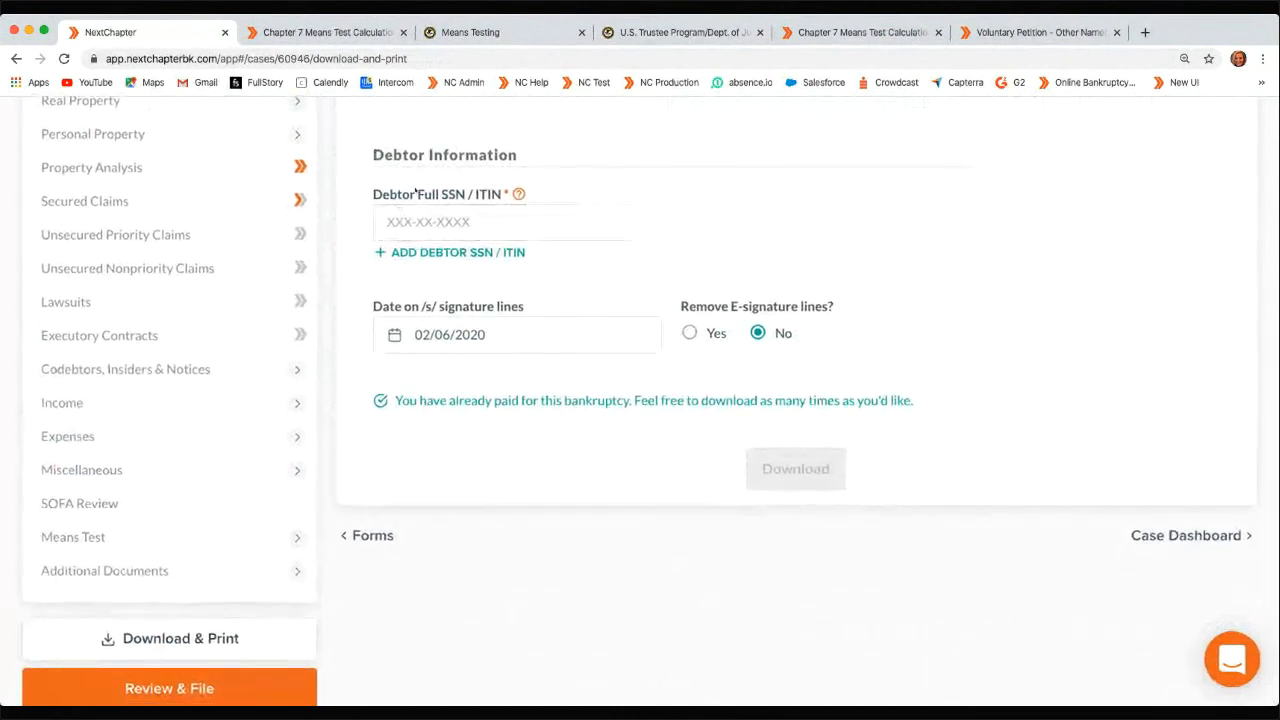
left_click(436, 222)
left_click(754, 236)
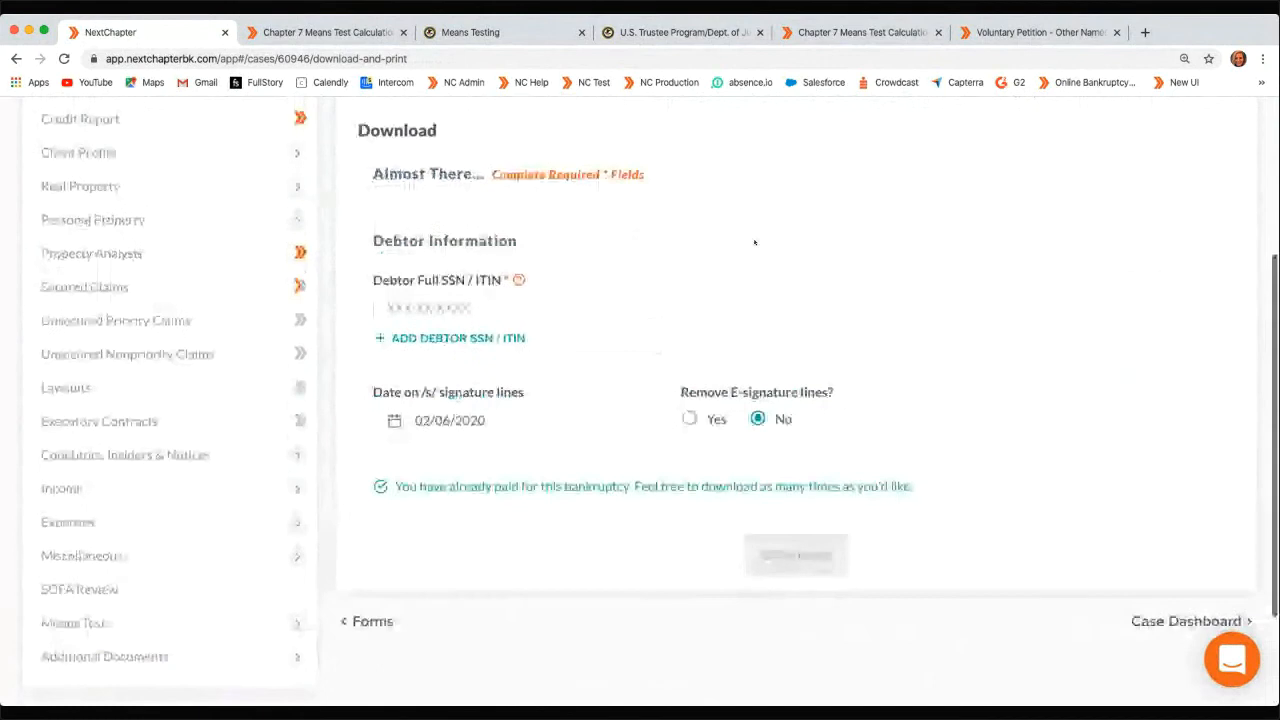
scroll(760, 272, "down", 2)
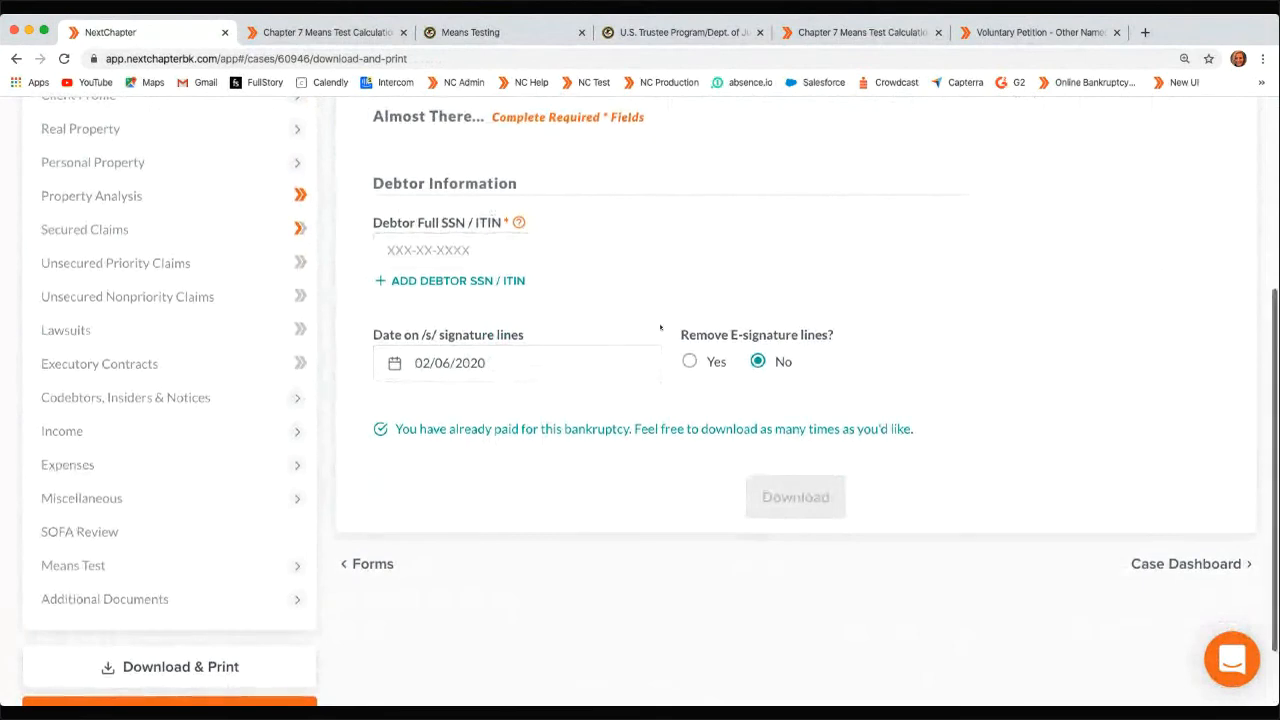
scroll(633, 274, "down", 1)
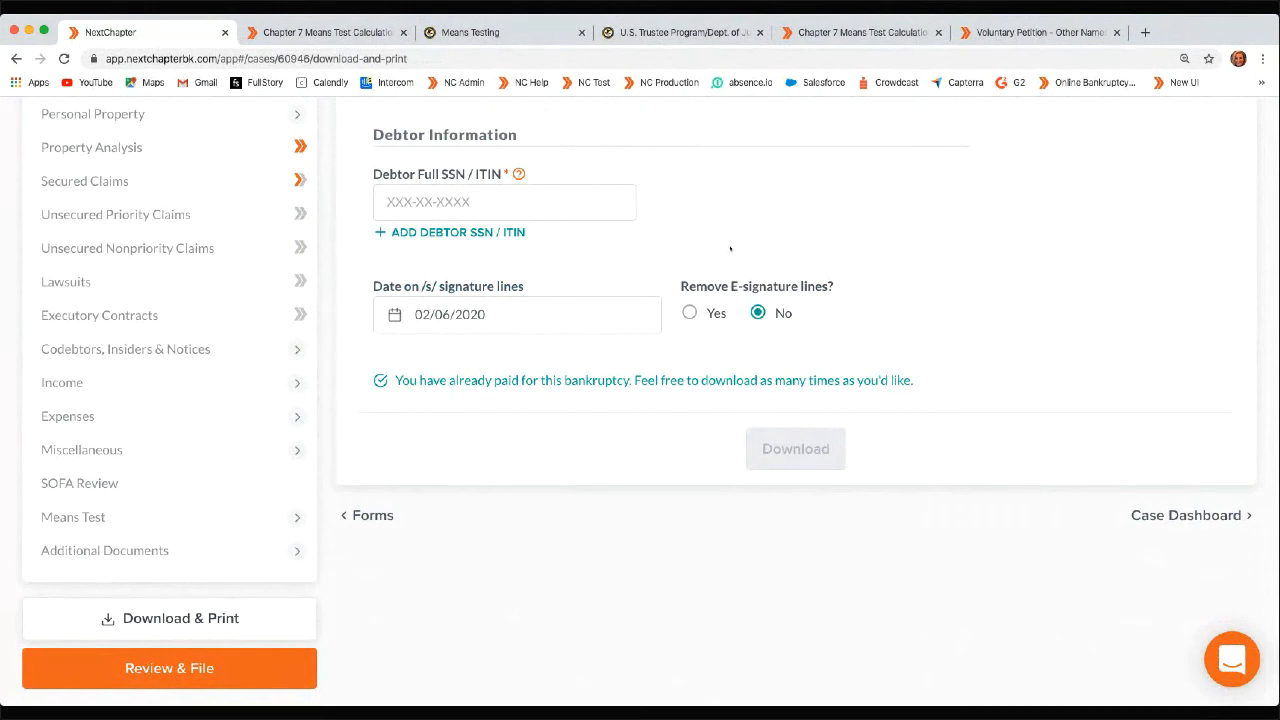
Select Yes to remove e-signature lines, then reload the download-and-print page
left_click(689, 313)
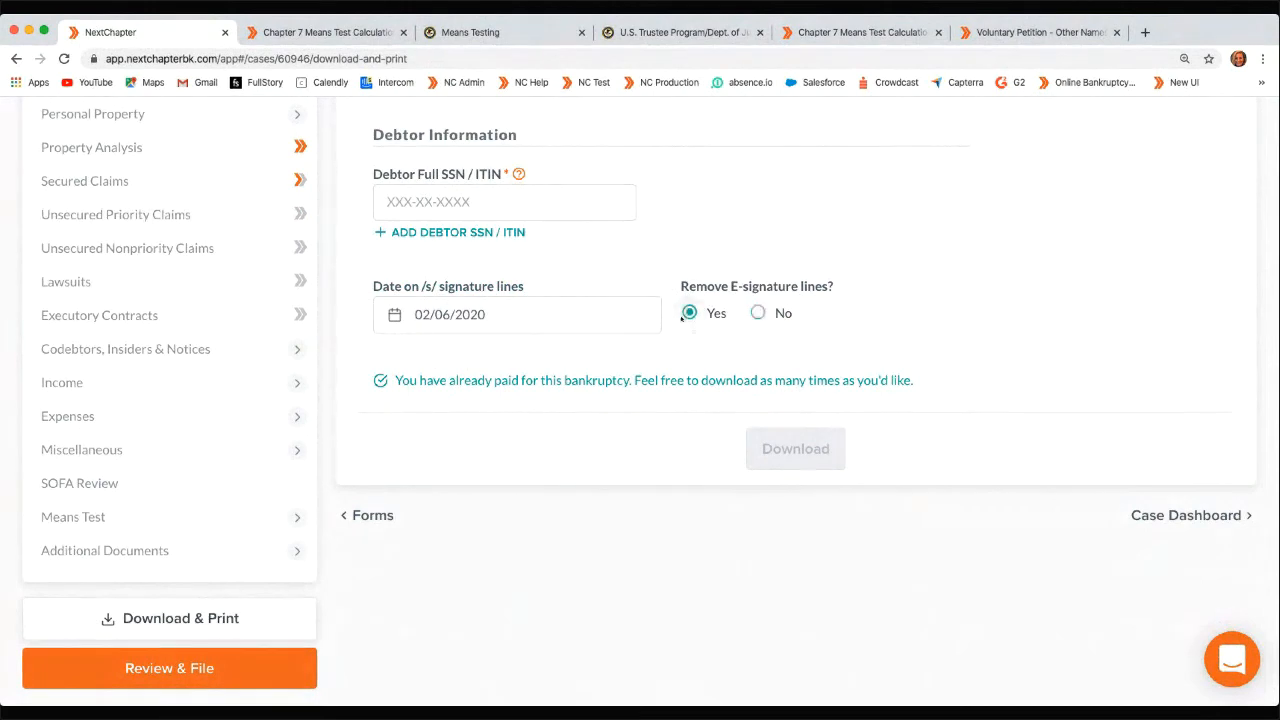
scroll(804, 312, "down", 1)
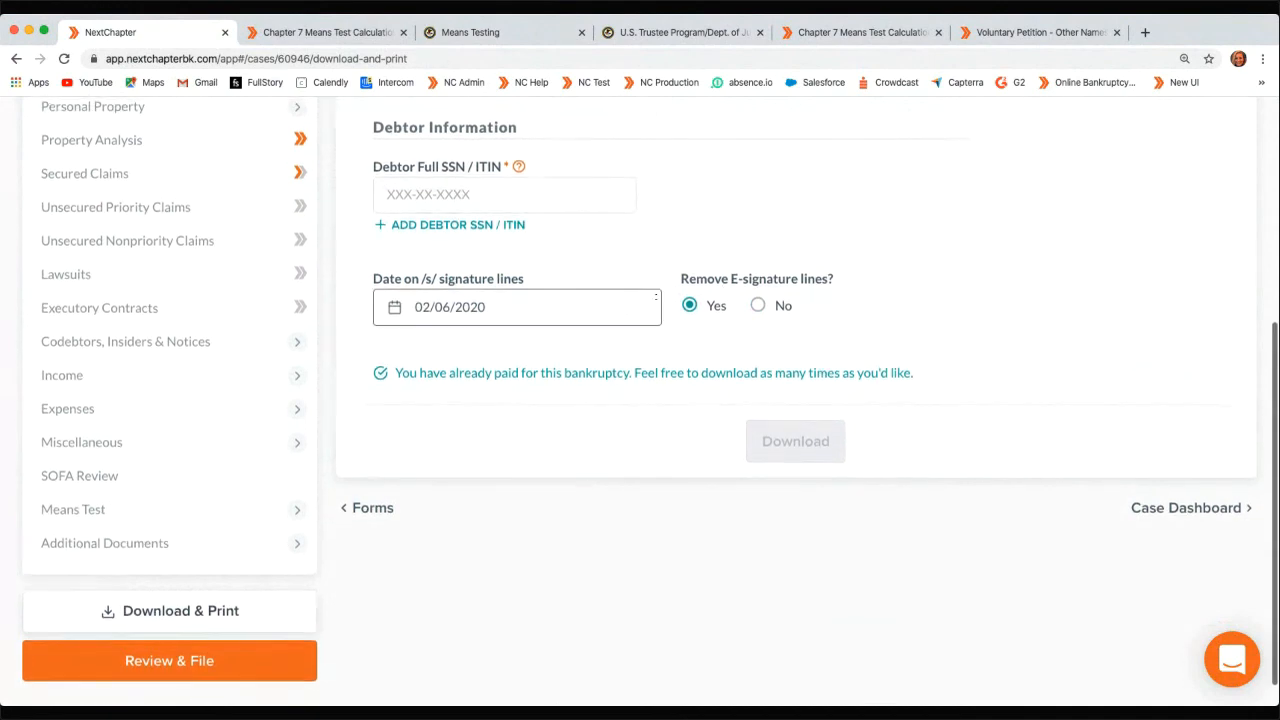
scroll(786, 449, "up", 1)
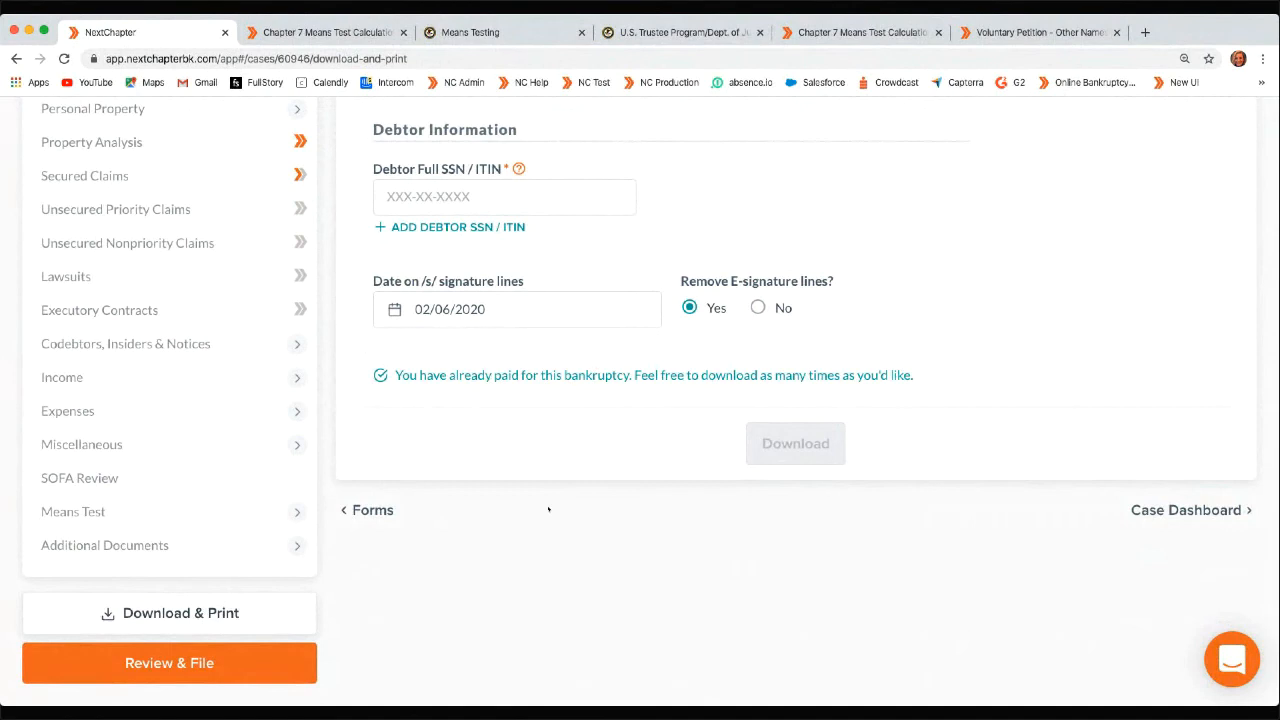
scroll(548, 509, "up", 4)
key("super+r")
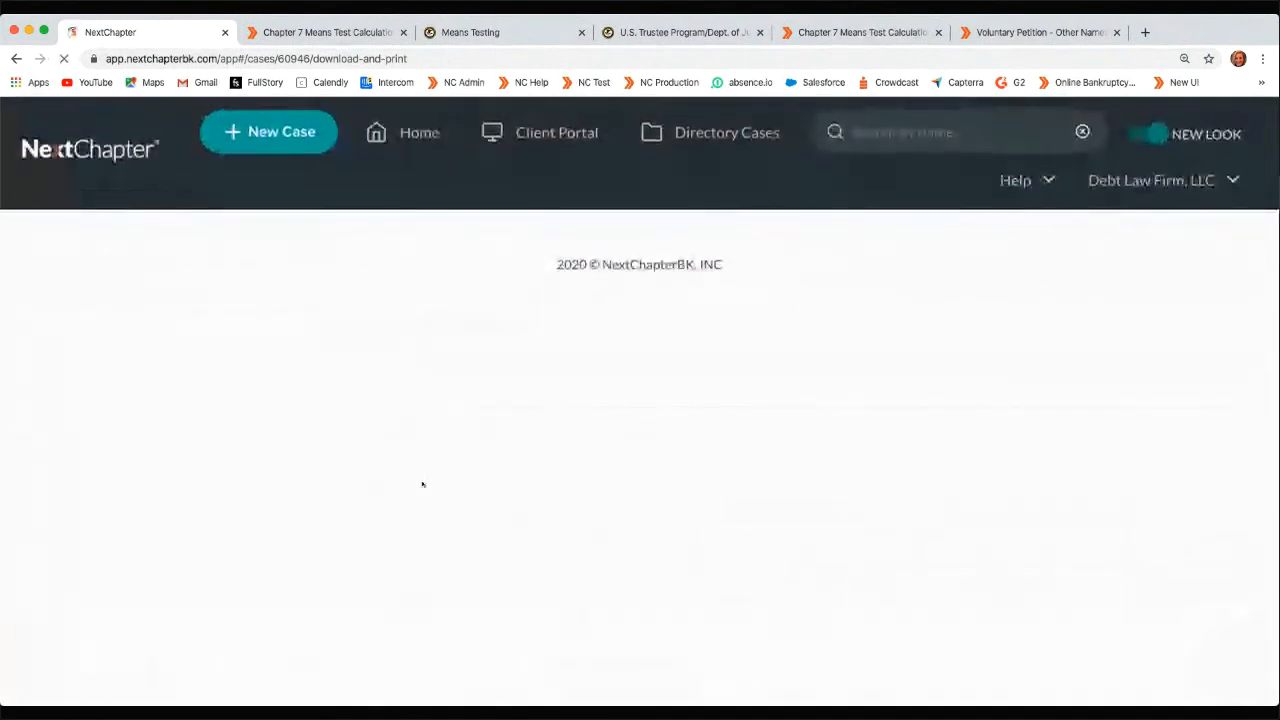
Add the Statement of Social Security Number packet
scroll(322, 418, "down", 4)
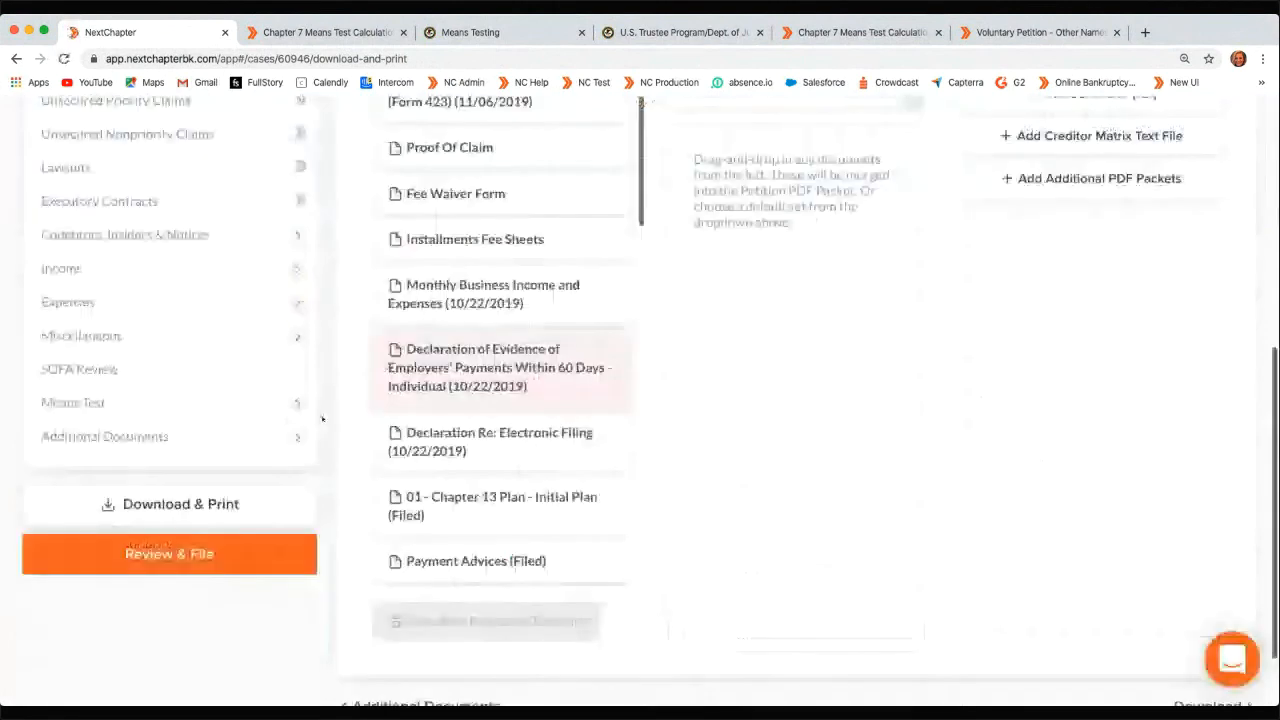
scroll(322, 418, "up", 1)
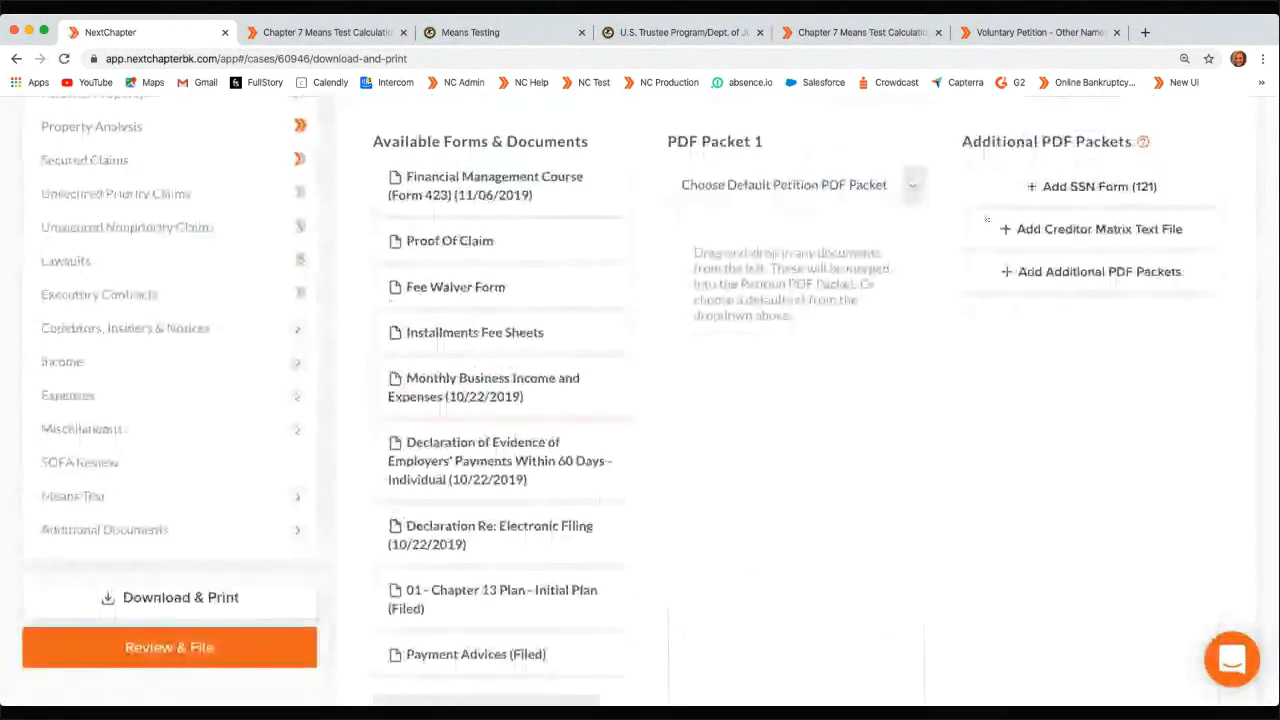
scroll(1026, 188, "down", 1)
left_click(1027, 185)
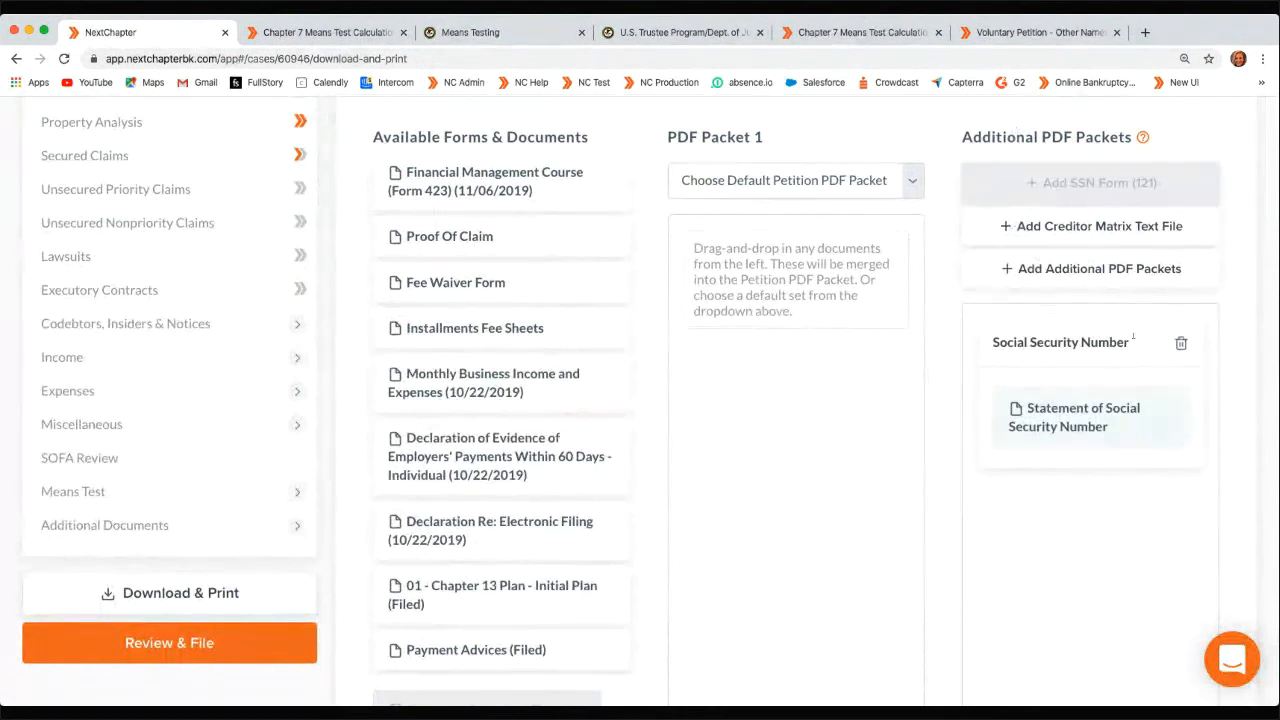
Delete the Social Security Number packet from Additional PDF Packets
scroll(1076, 504, "down", 1)
scroll(1076, 504, "down", 2)
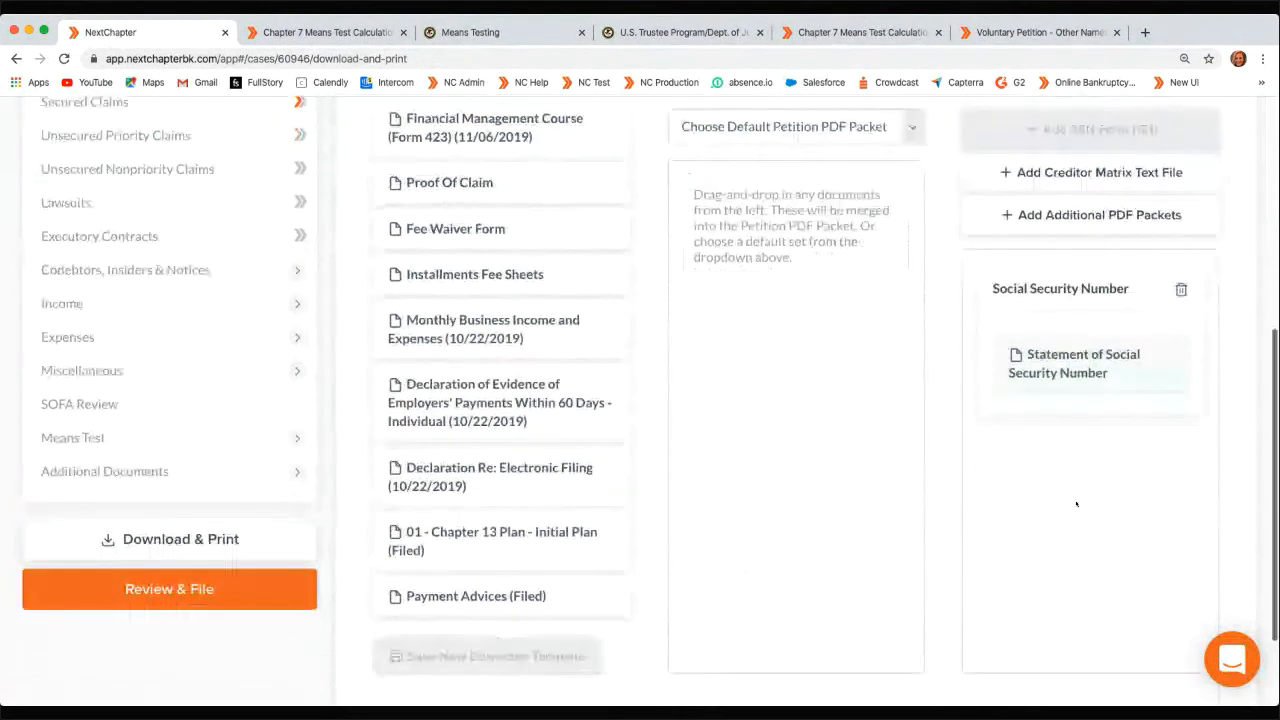
scroll(1076, 504, "down", 3)
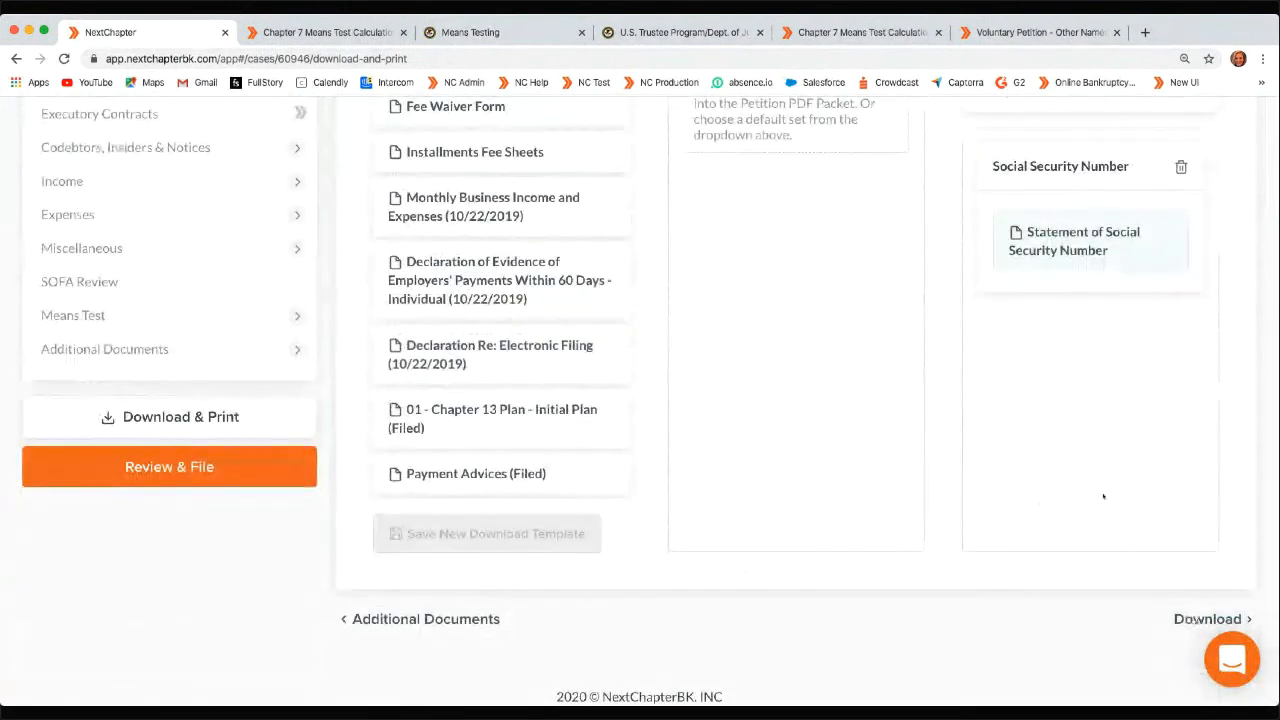
scroll(1065, 365, "up", 2)
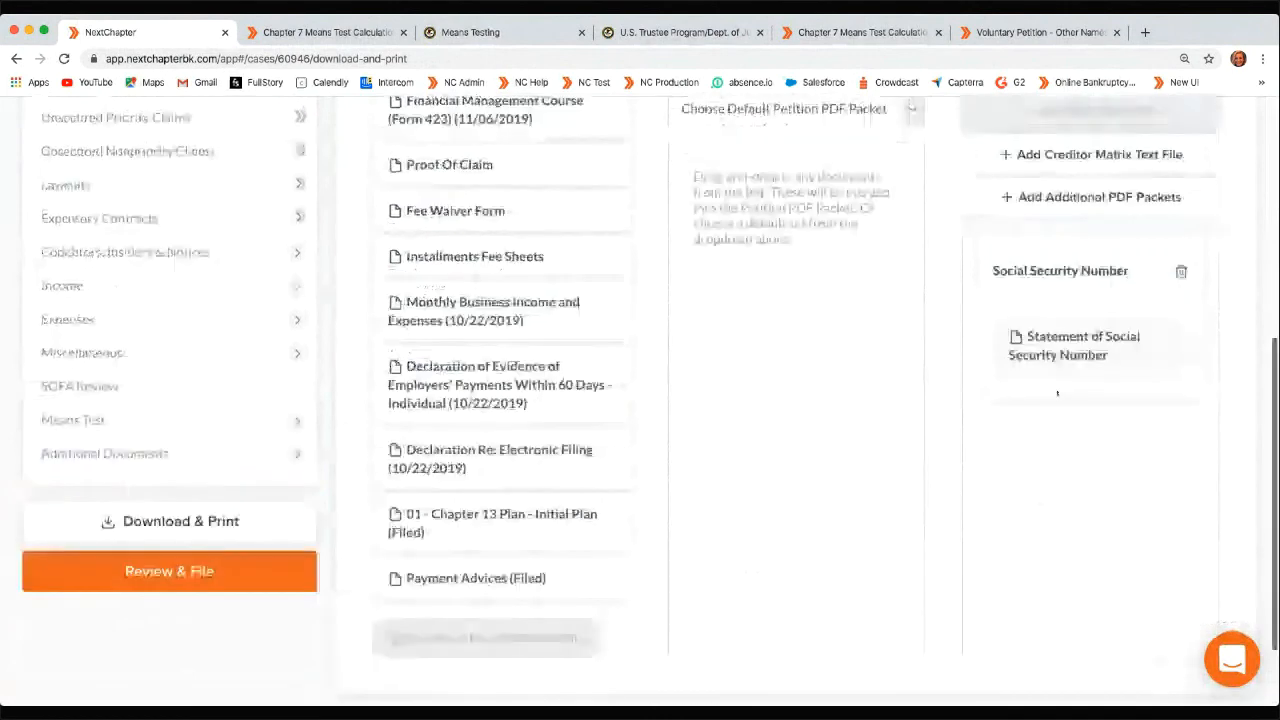
scroll(1057, 393, "up", 1)
left_click(1179, 323)
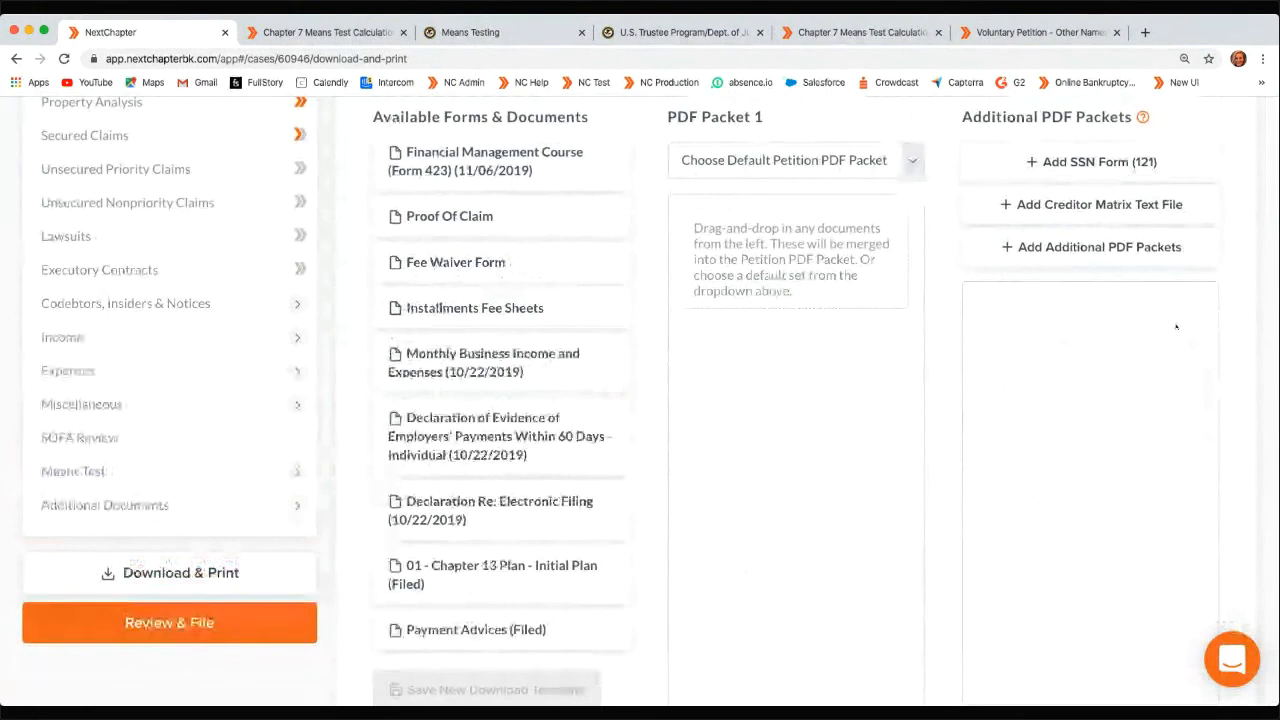
scroll(1176, 326, "down", 1)
scroll(1176, 326, "up", 2)
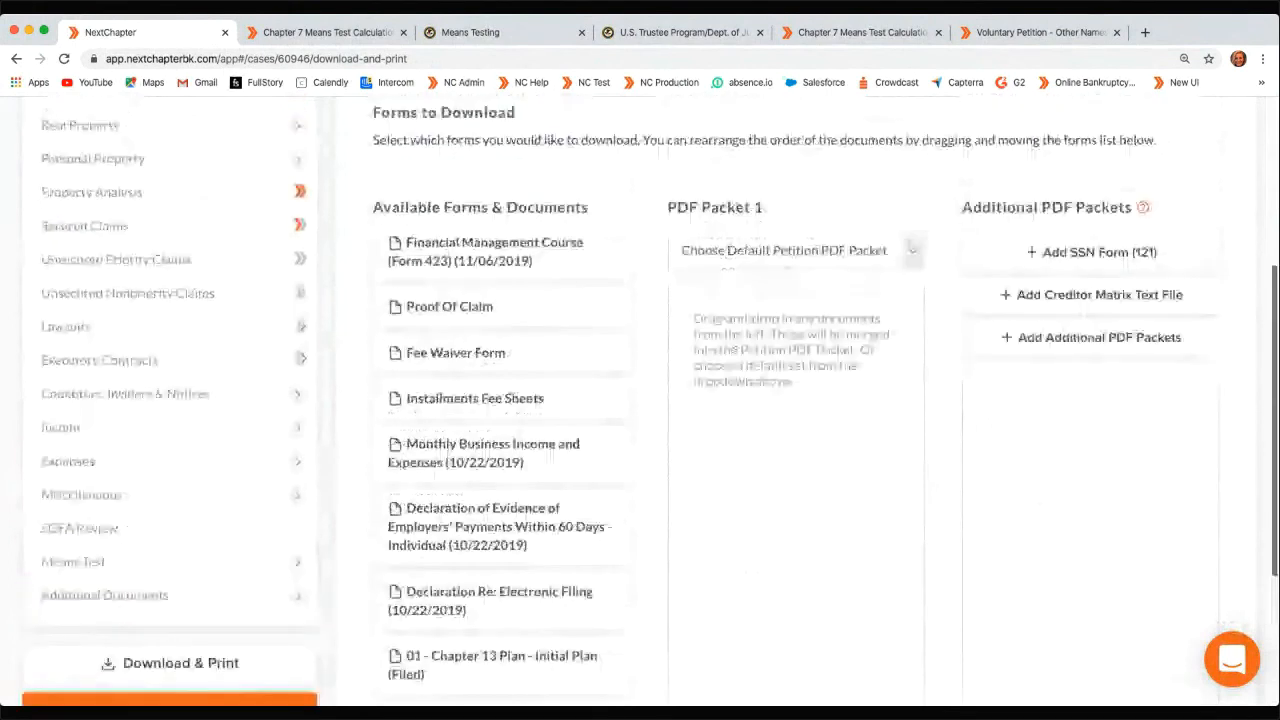
scroll(728, 305, "up", 1)
left_click(728, 307)
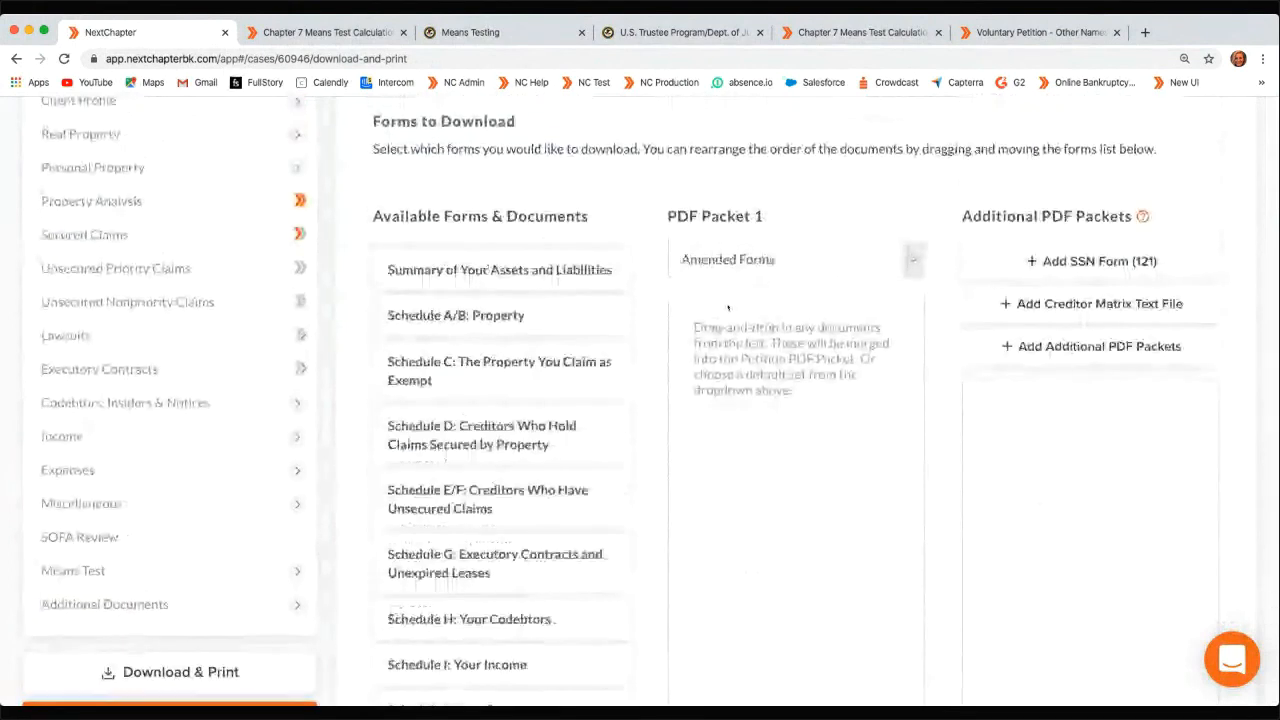
scroll(559, 293, "down", 2)
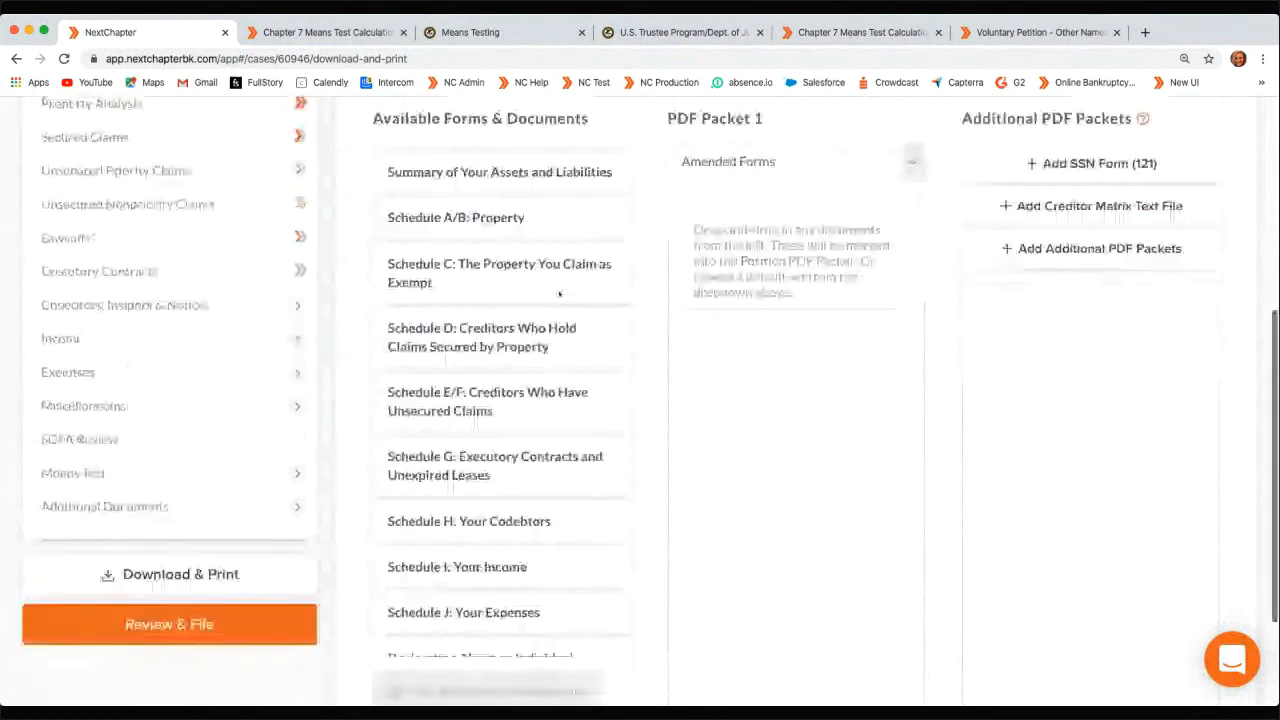
scroll(1106, 538, "down", 3)
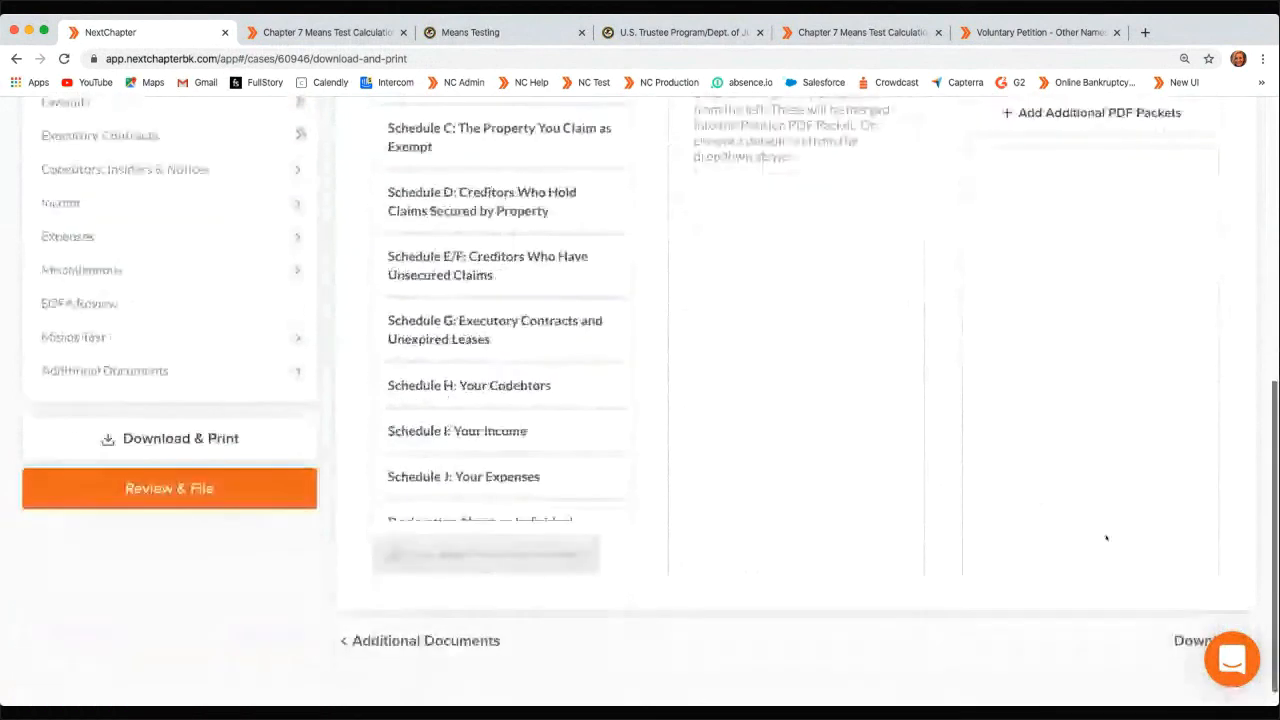
scroll(1106, 538, "down", 1)
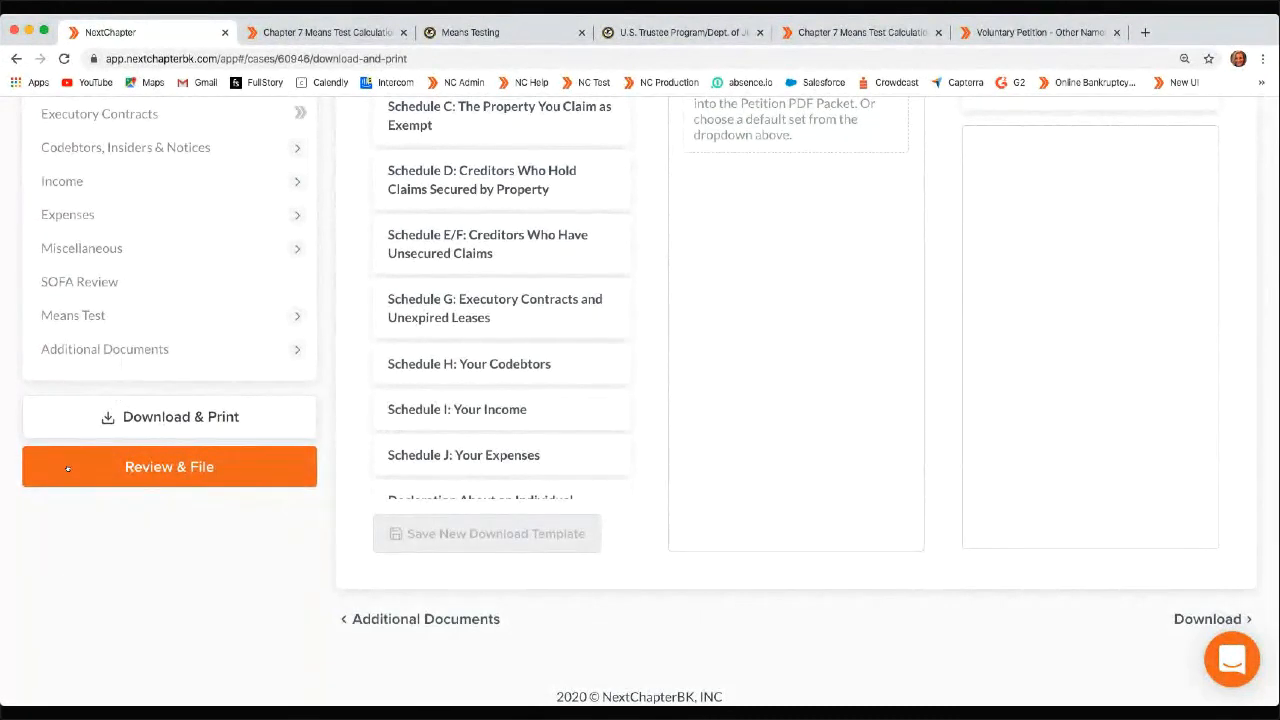
scroll(500, 240, "up", 2)
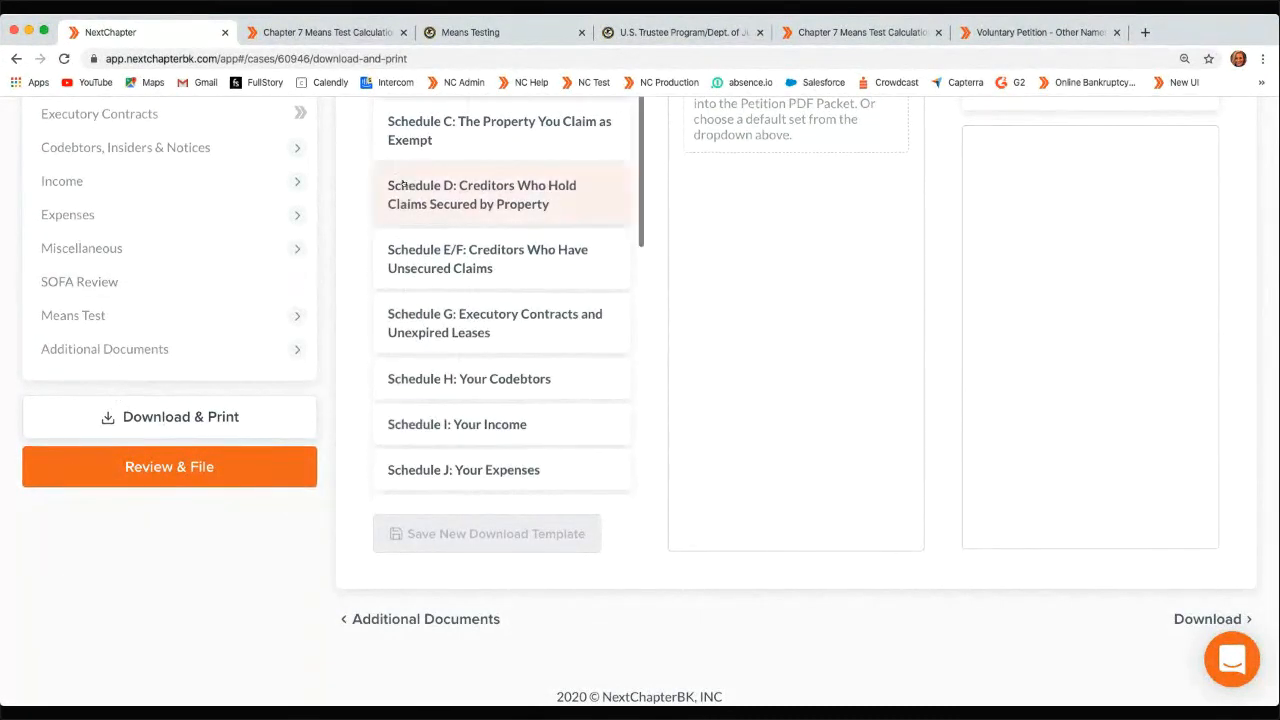
left_click(63, 60)
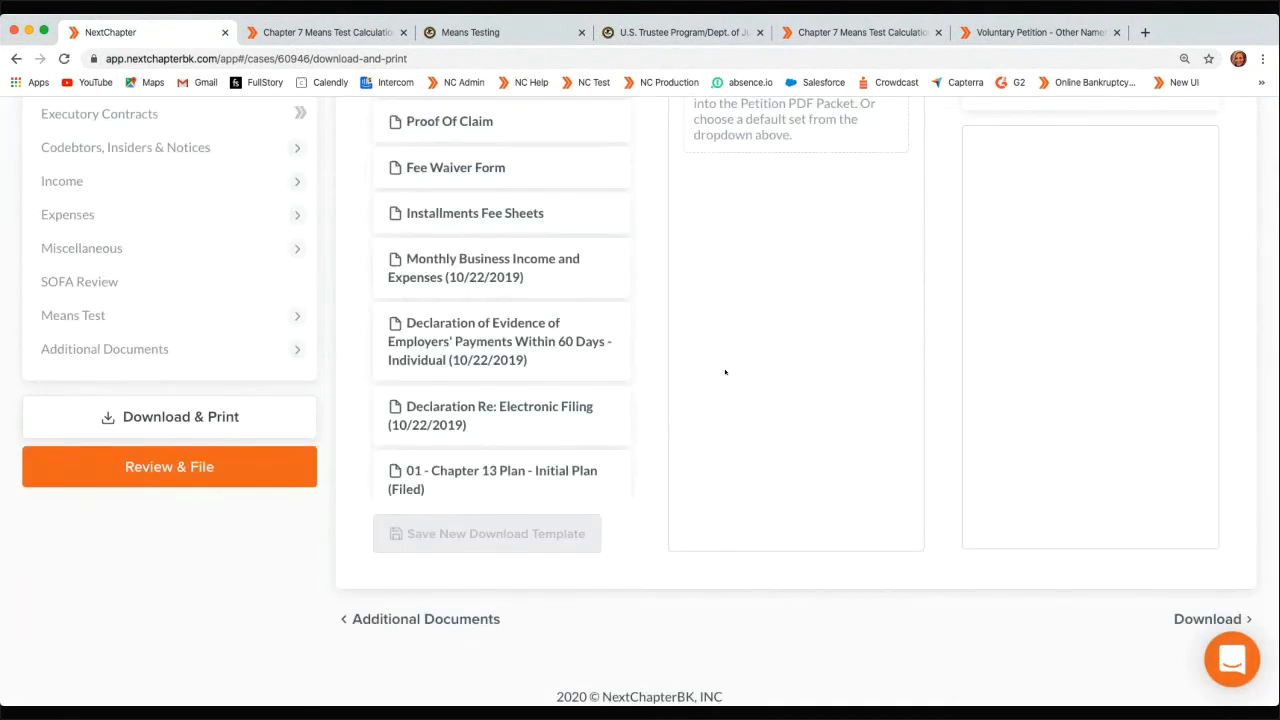
scroll(725, 372, "up", 4)
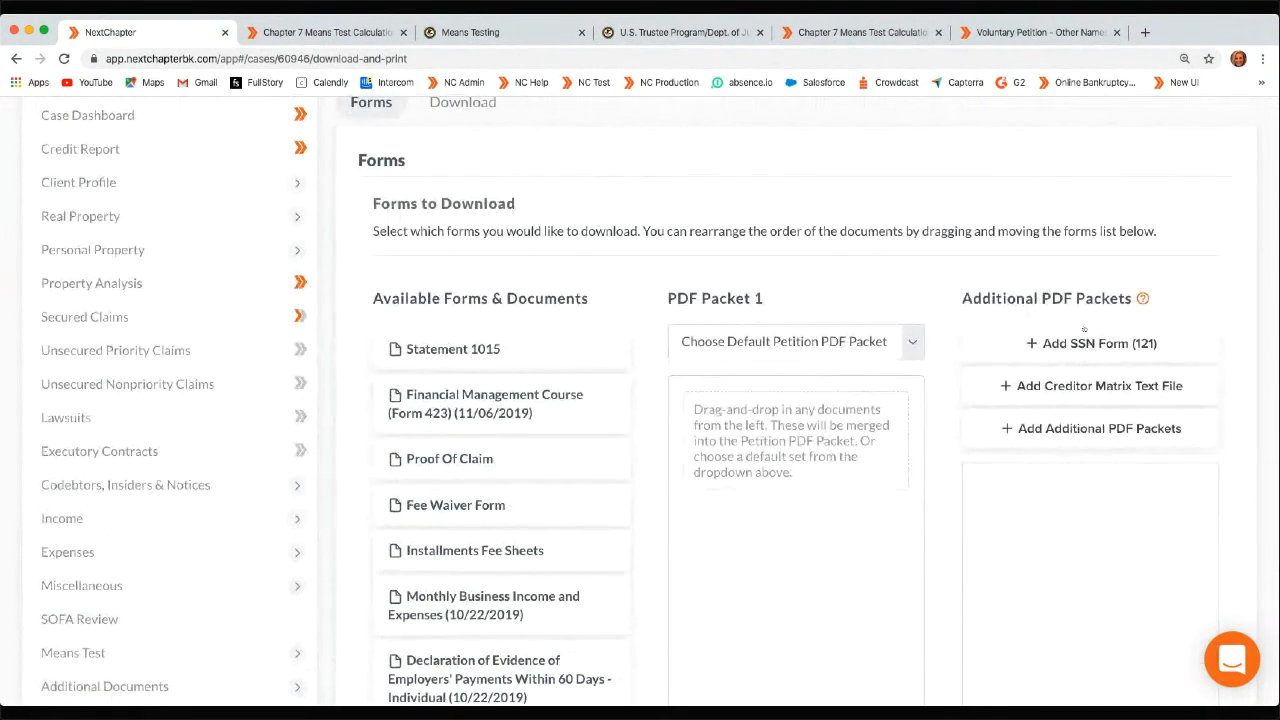
Add SSN Form (121), enter the debtor's SSN, and download the merged packet
left_click(1066, 332)
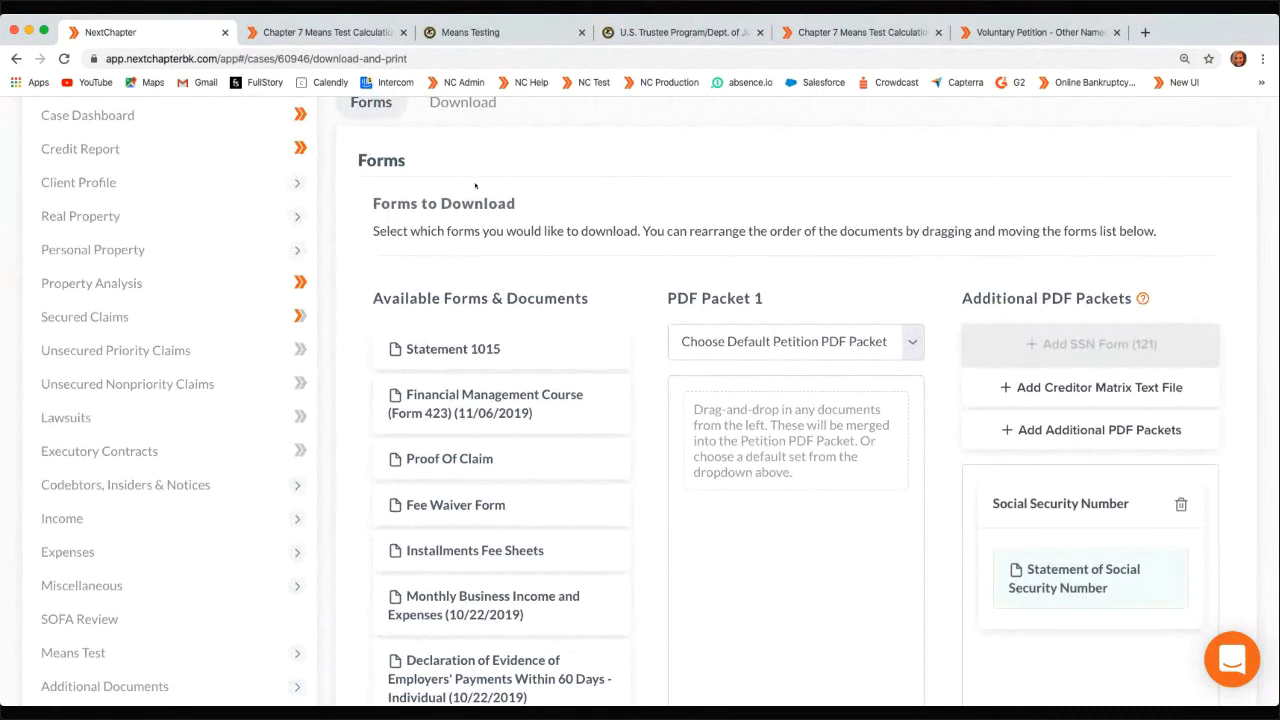
left_click(462, 102)
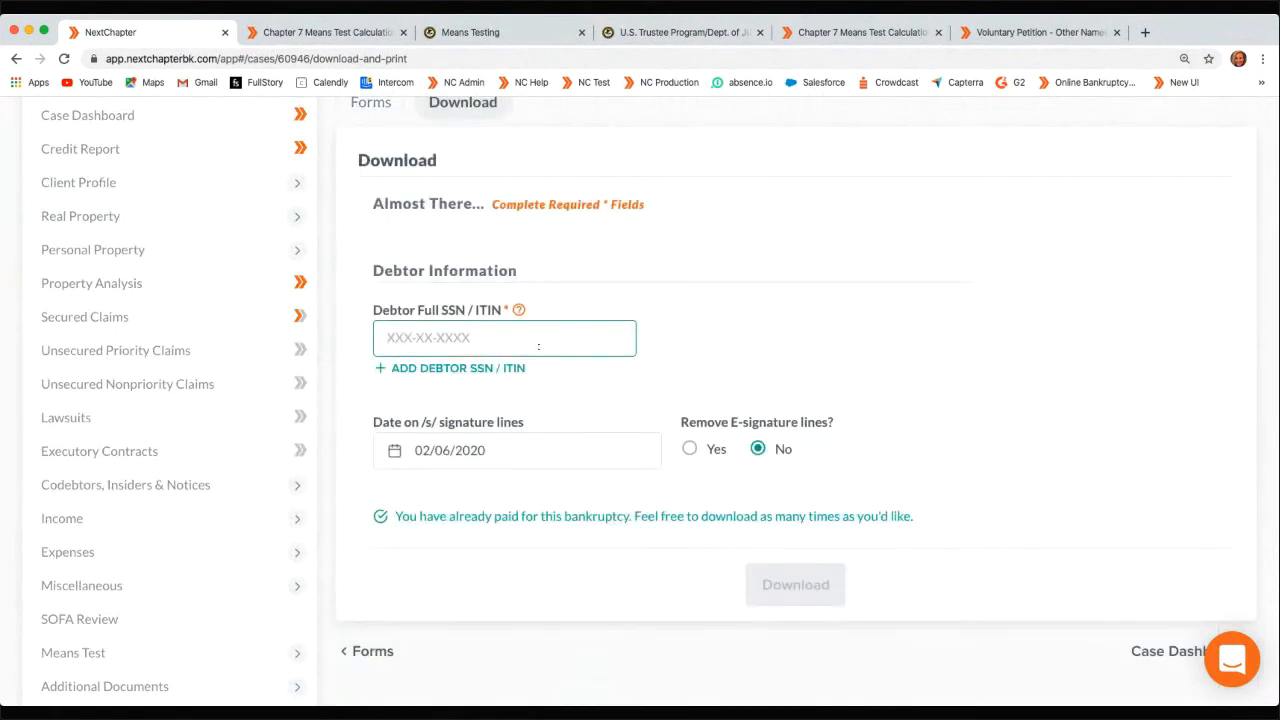
type("678-68-6877")
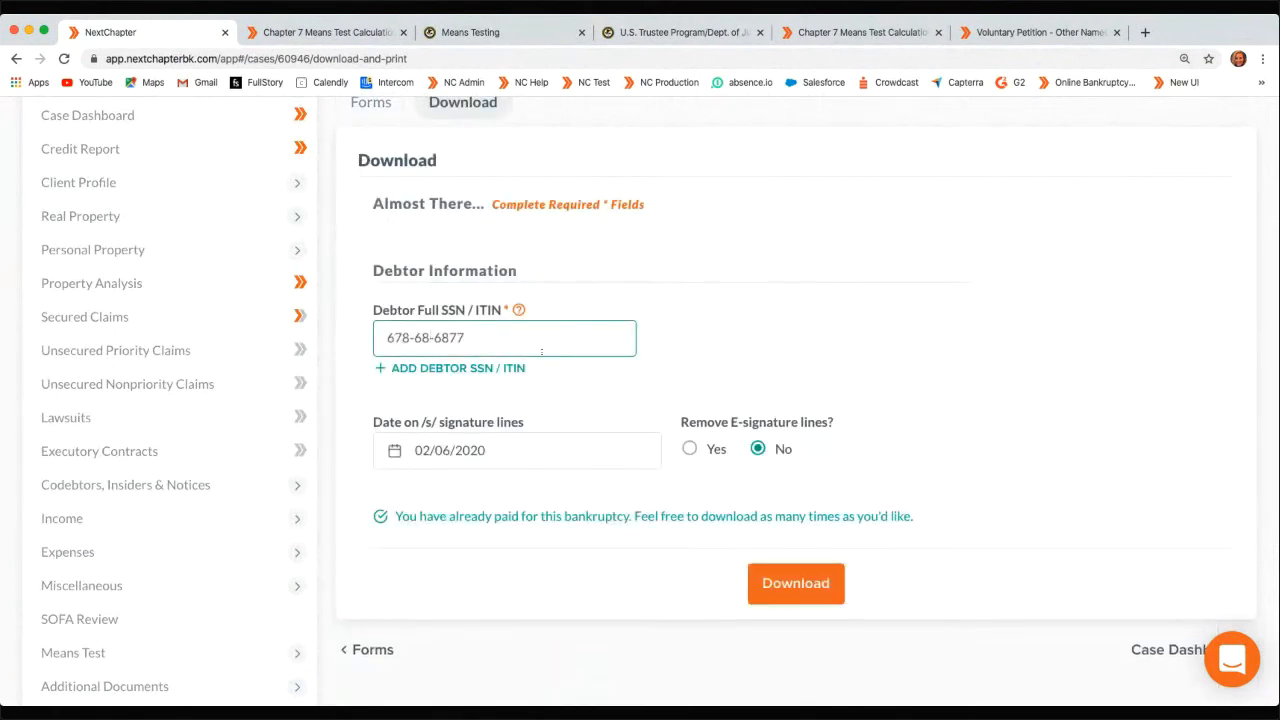
left_click(836, 598)
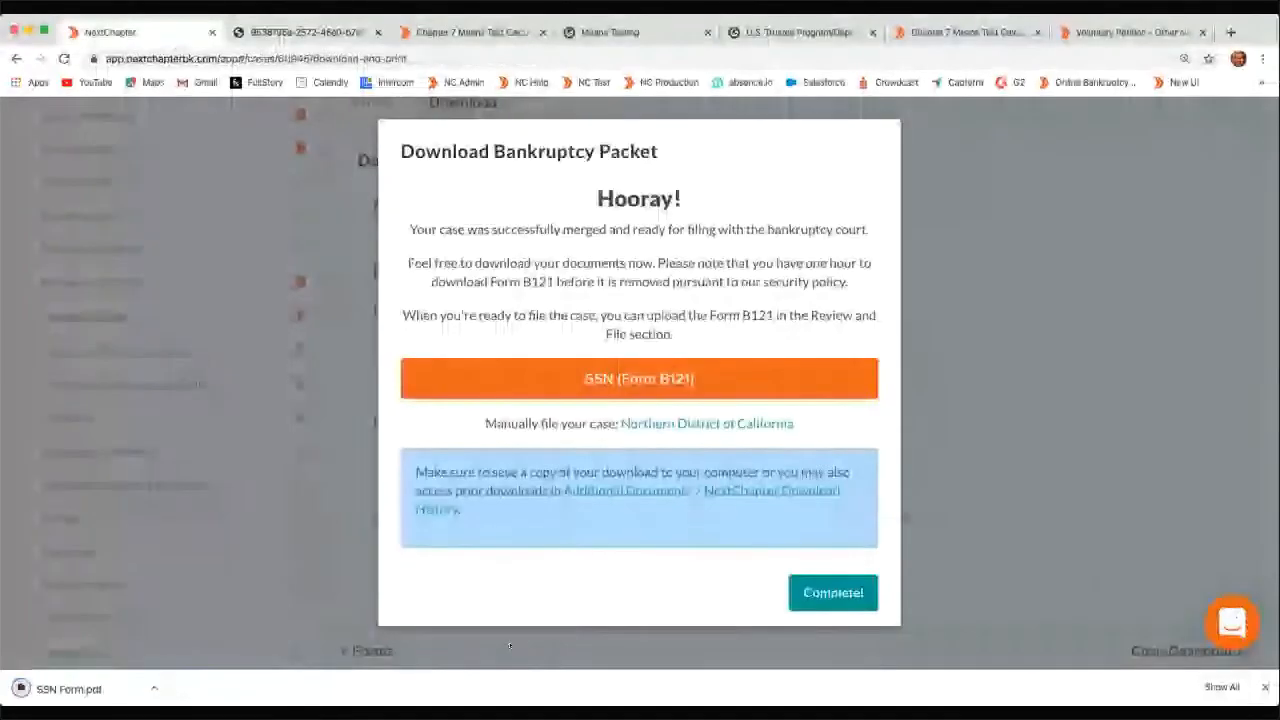
left_click(833, 592)
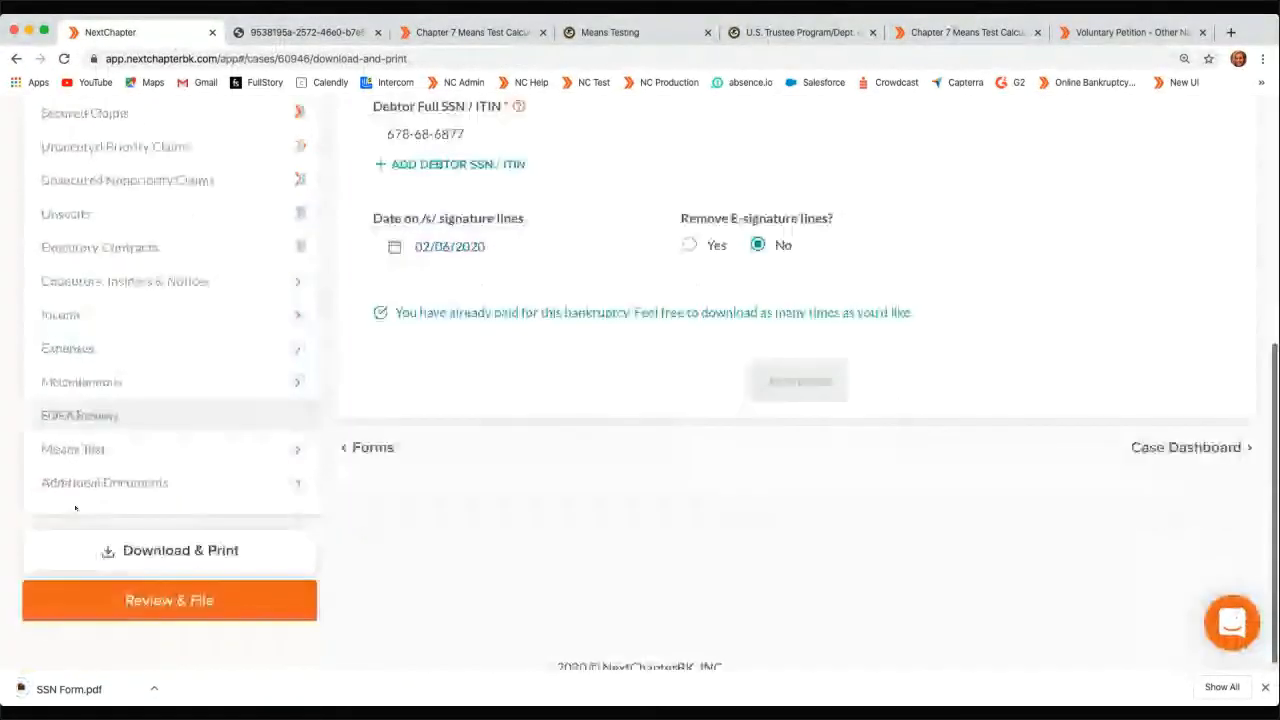
left_click(75, 483)
Open Client Document Storage to view PDFs like the Credit Counseling Certificate and 2019 Pay Advices
left_click(110, 546)
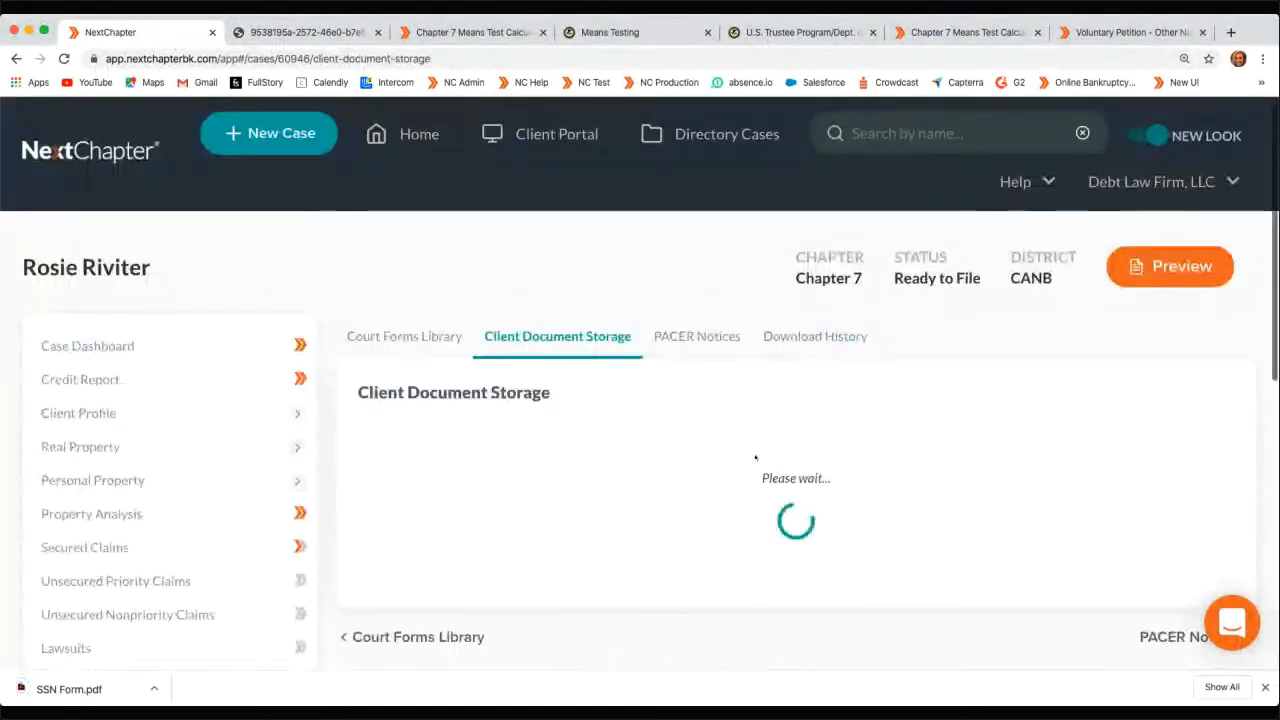
scroll(616, 400, "down", 2)
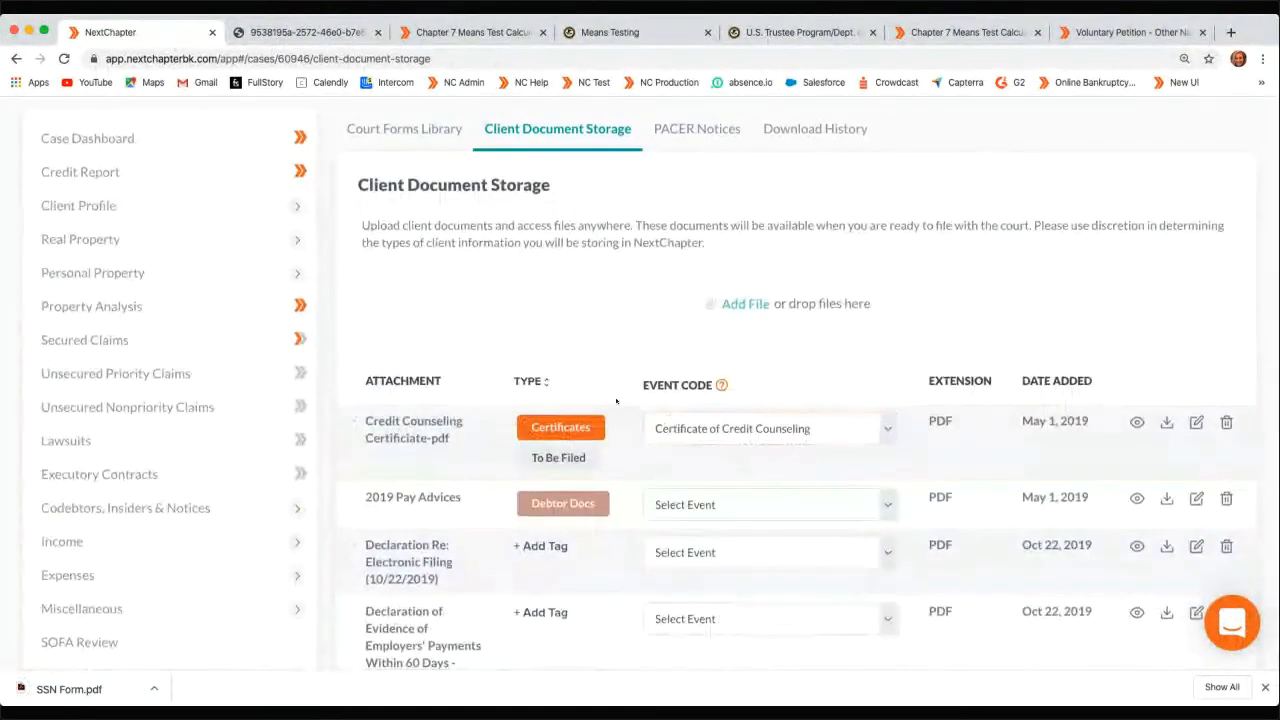
scroll(616, 400, "down", 2)
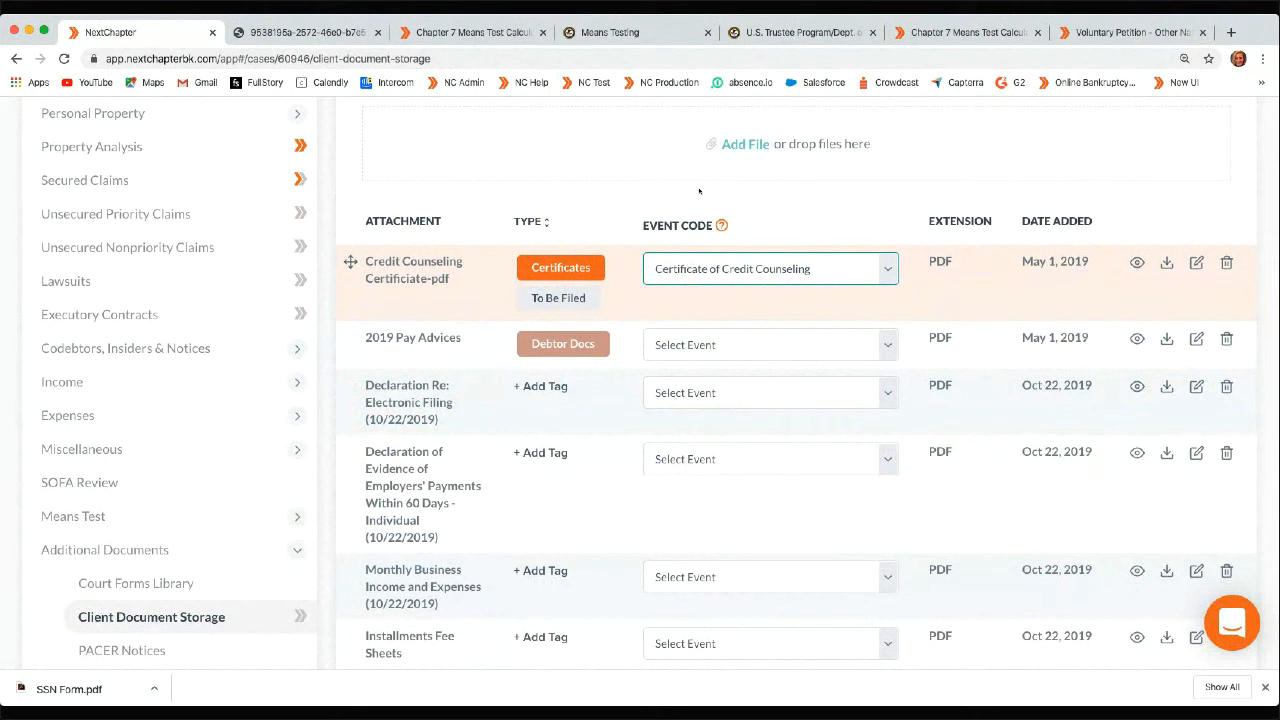
scroll(697, 193, "up", 4)
scroll(851, 300, "down", 3)
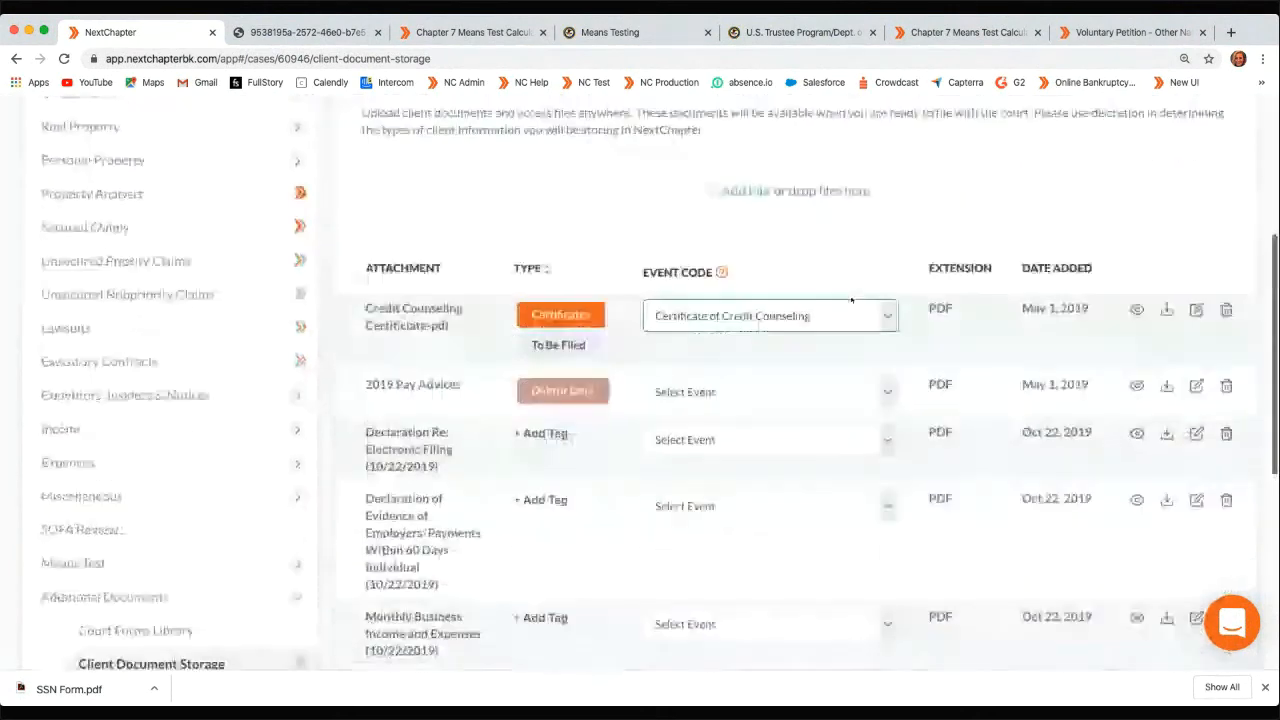
scroll(851, 300, "down", 1)
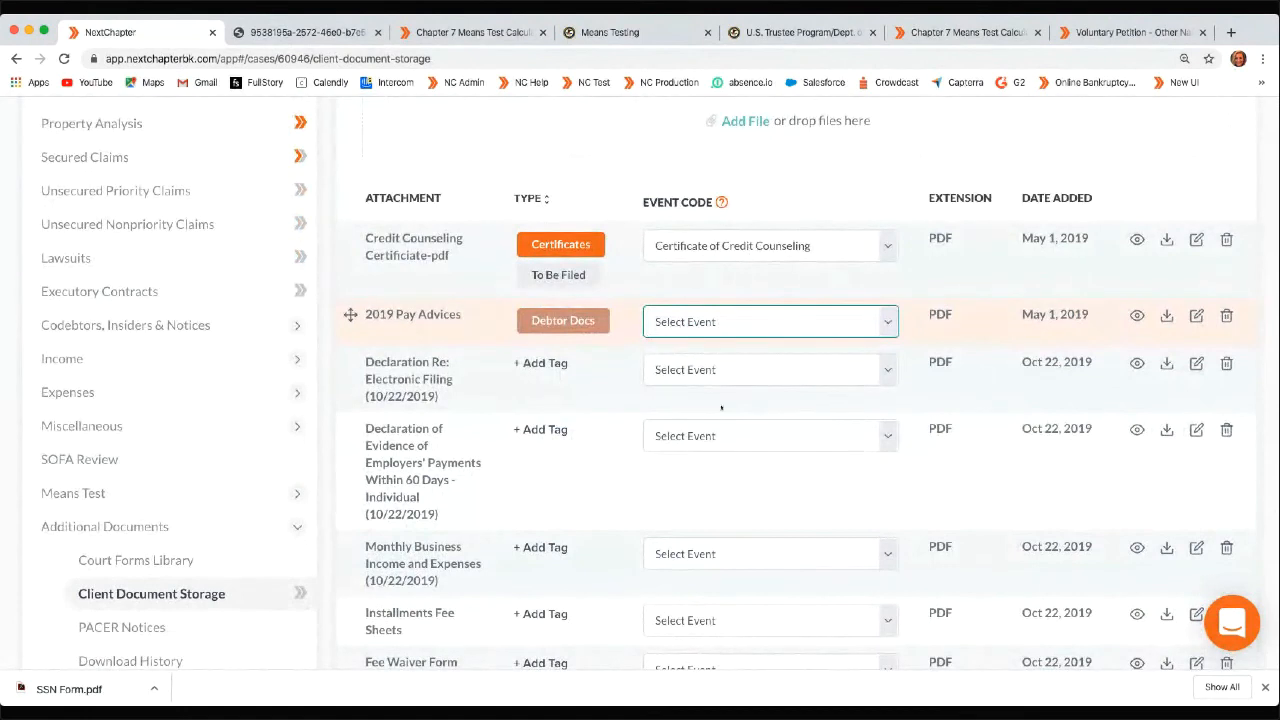
Rename the 2019 Pay Advices attachment to 'Rights and Resp'
left_click(508, 299)
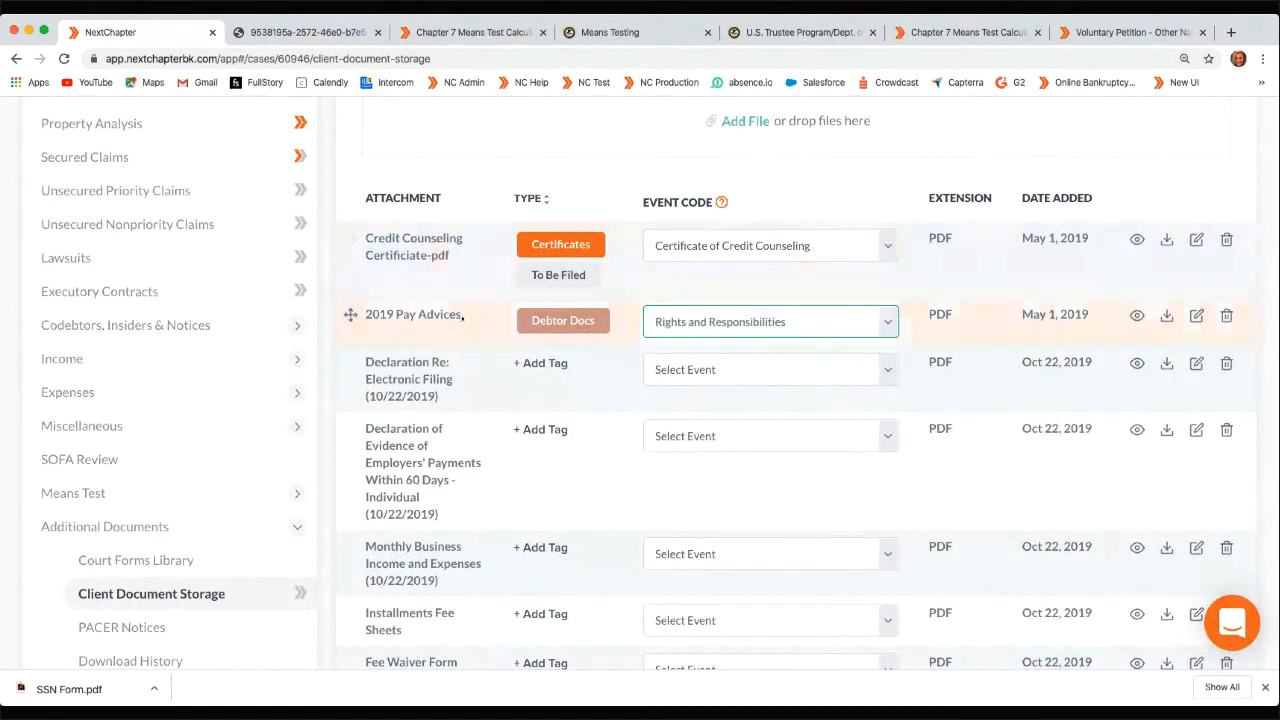
left_click(1196, 315)
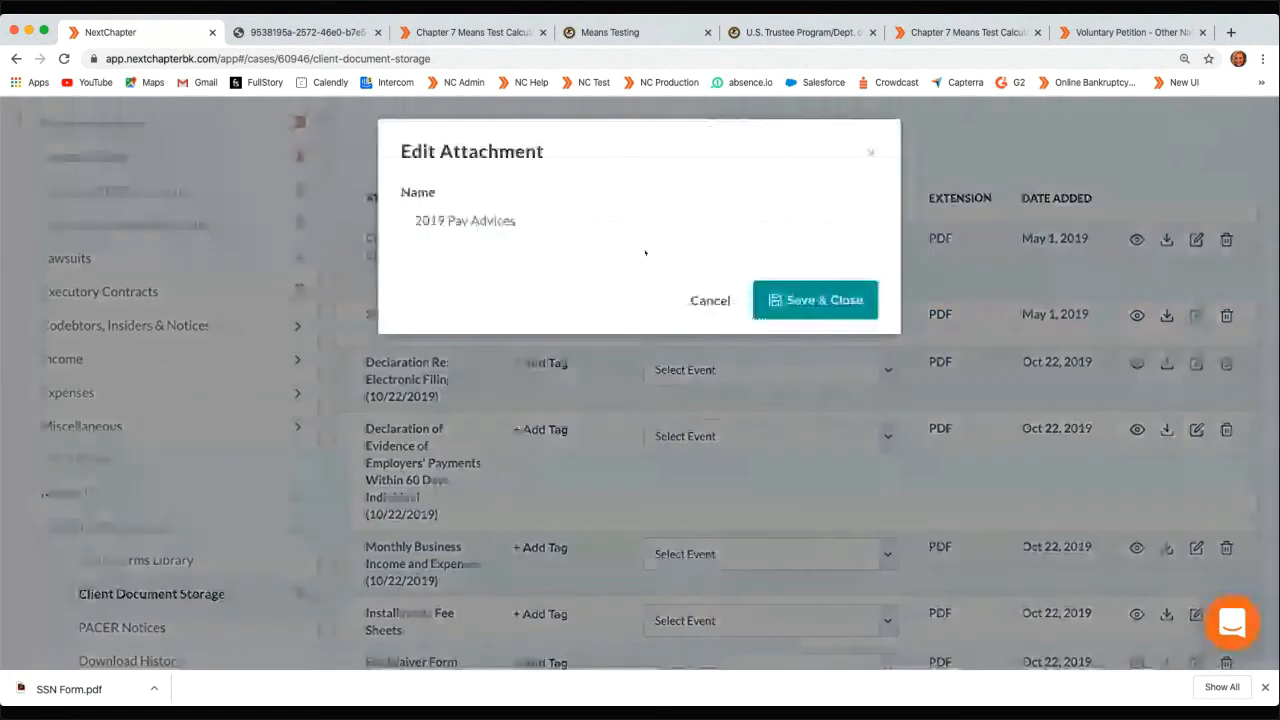
triple_click(554, 217)
type("Rights and R")
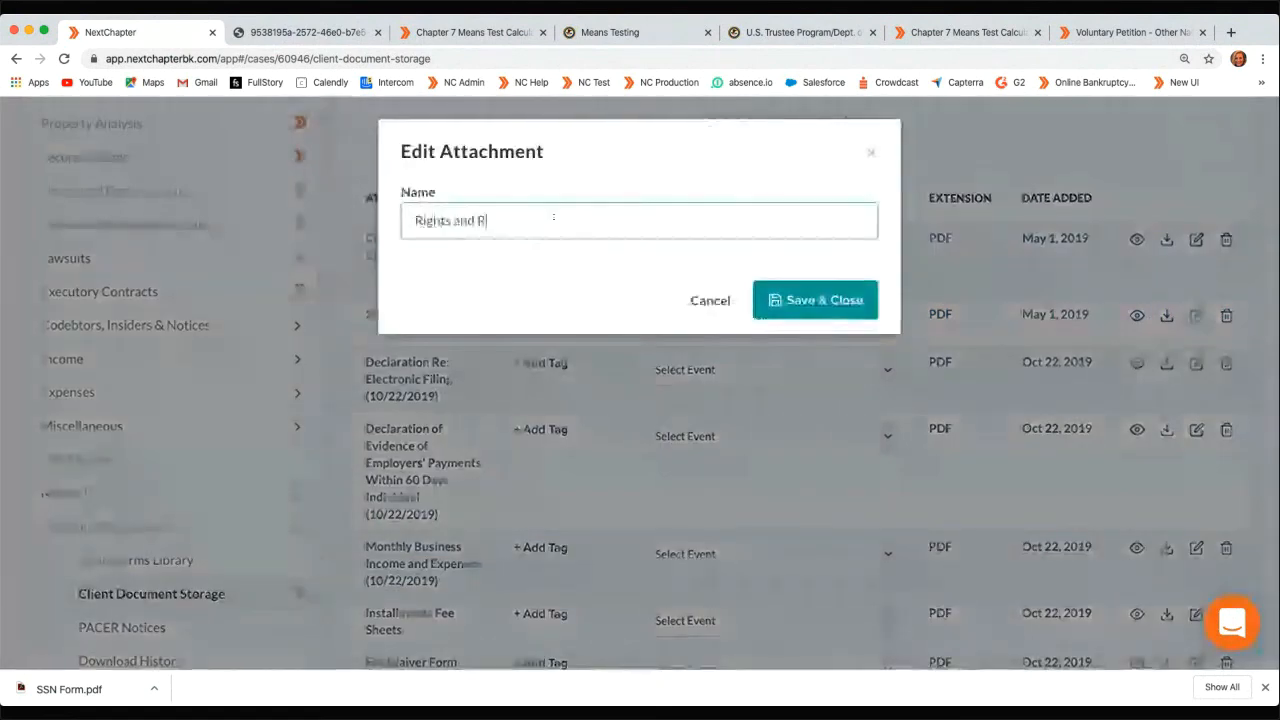
type("esp")
left_click(843, 300)
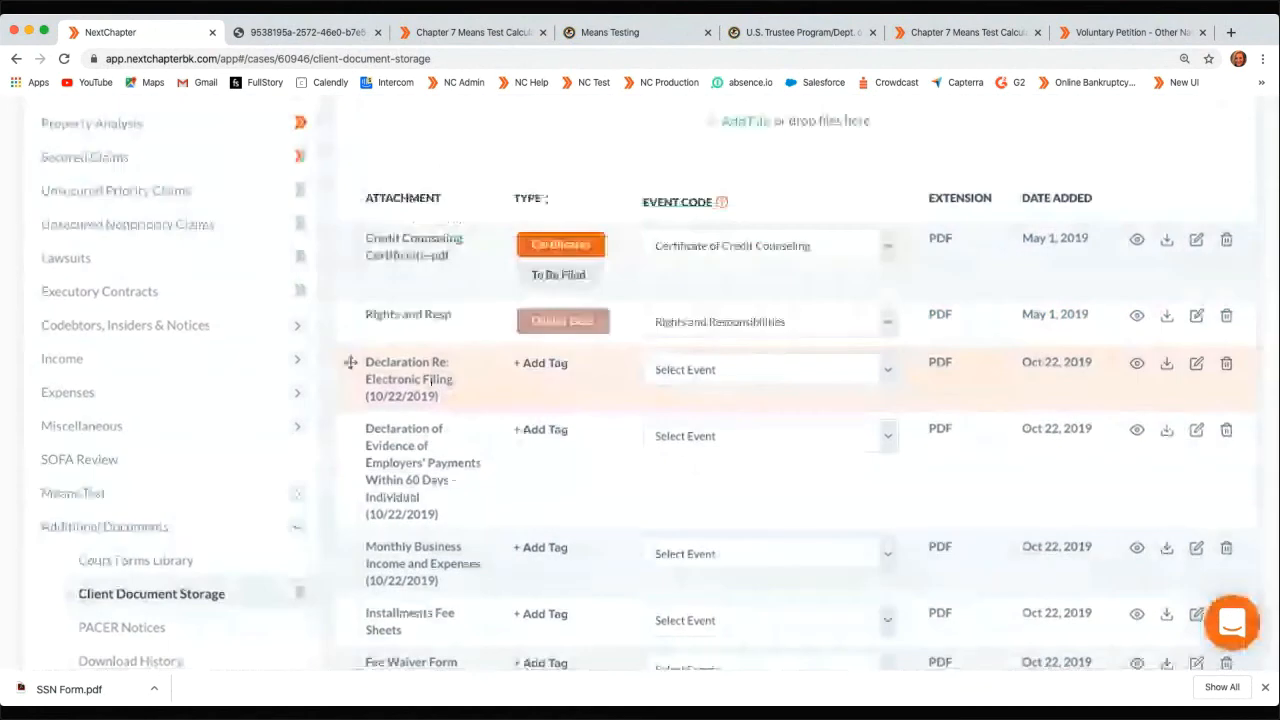
scroll(350, 362, "down", 3)
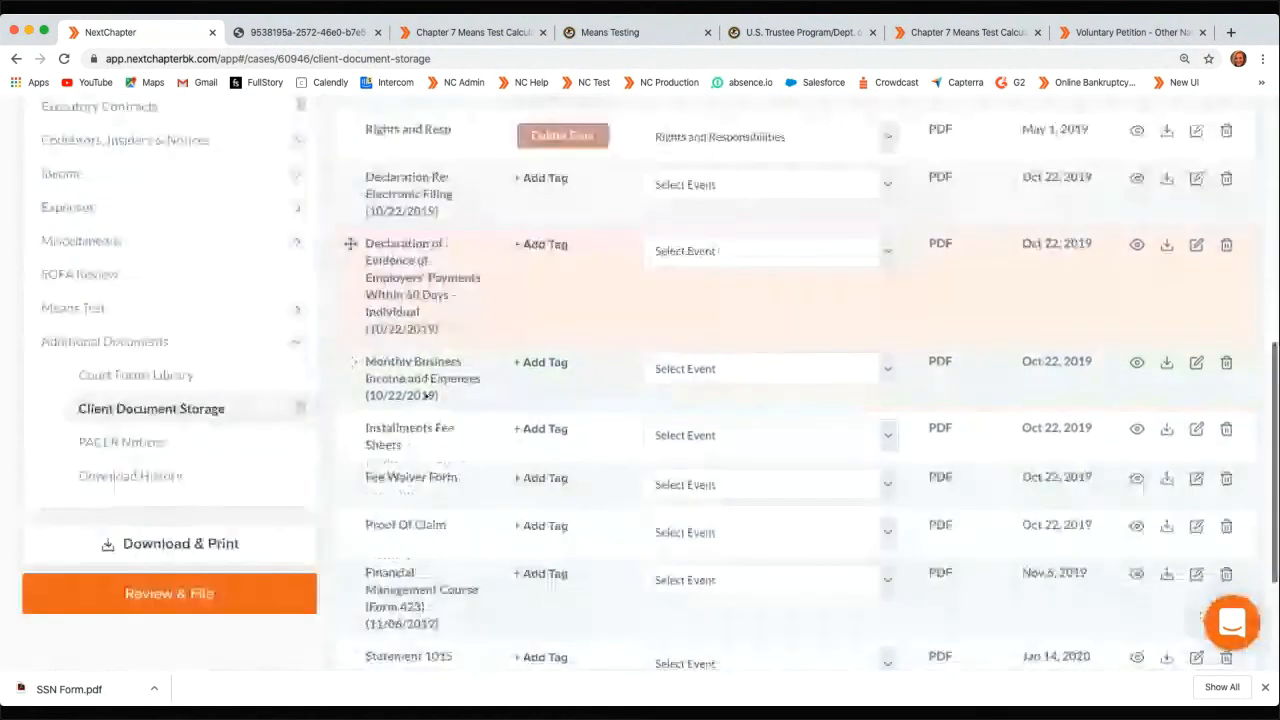
scroll(426, 396, "down", 3)
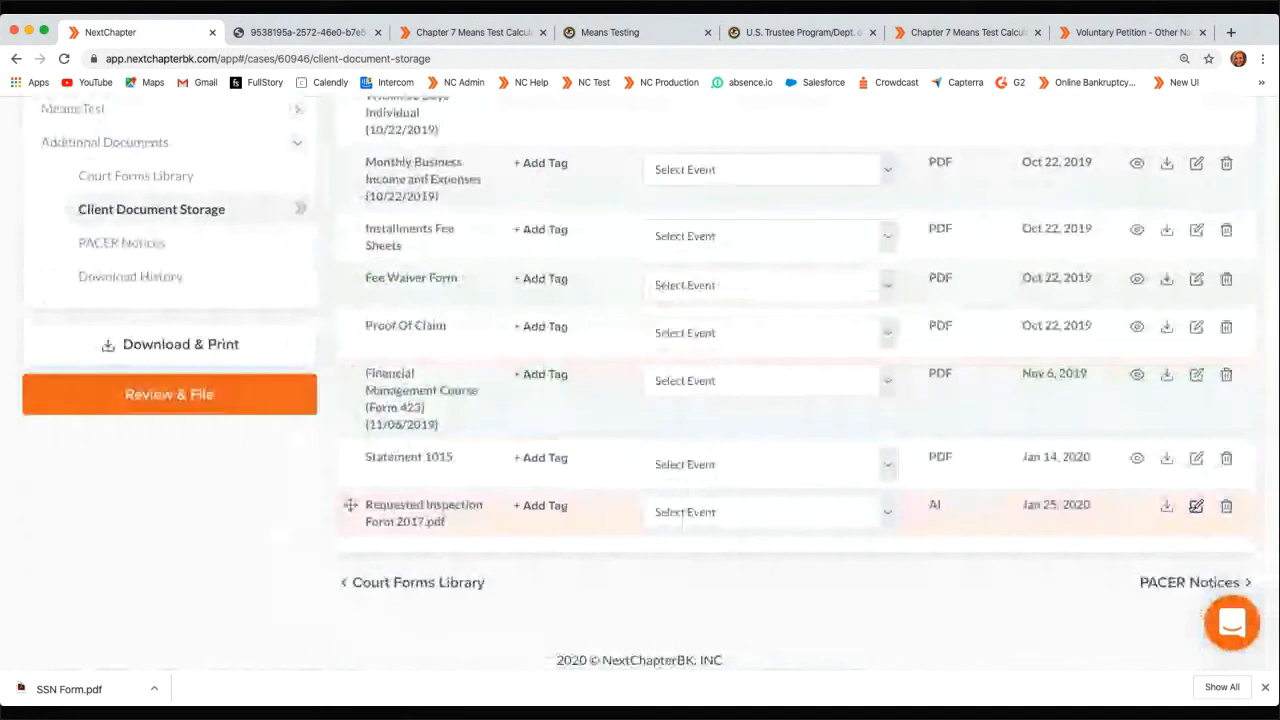
scroll(1196, 505, "up", 1)
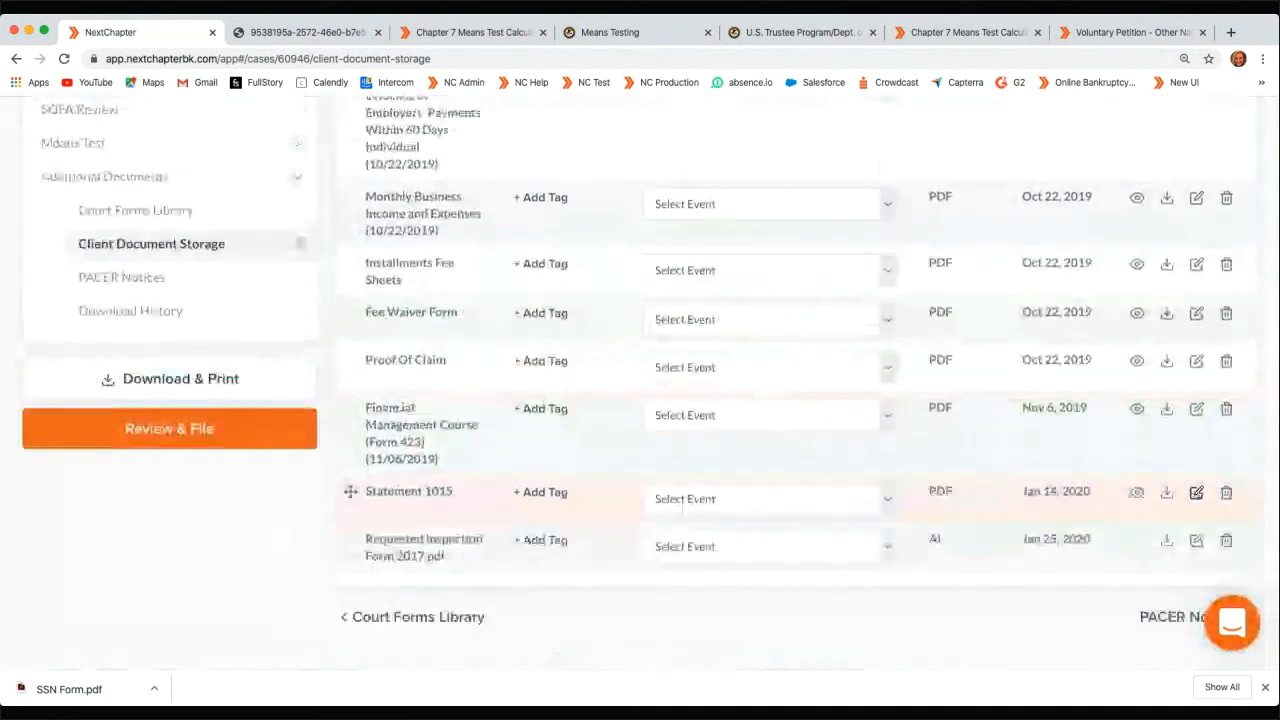
Rename the Statement 1015 document to 'Legal Description'
left_click(1196, 492)
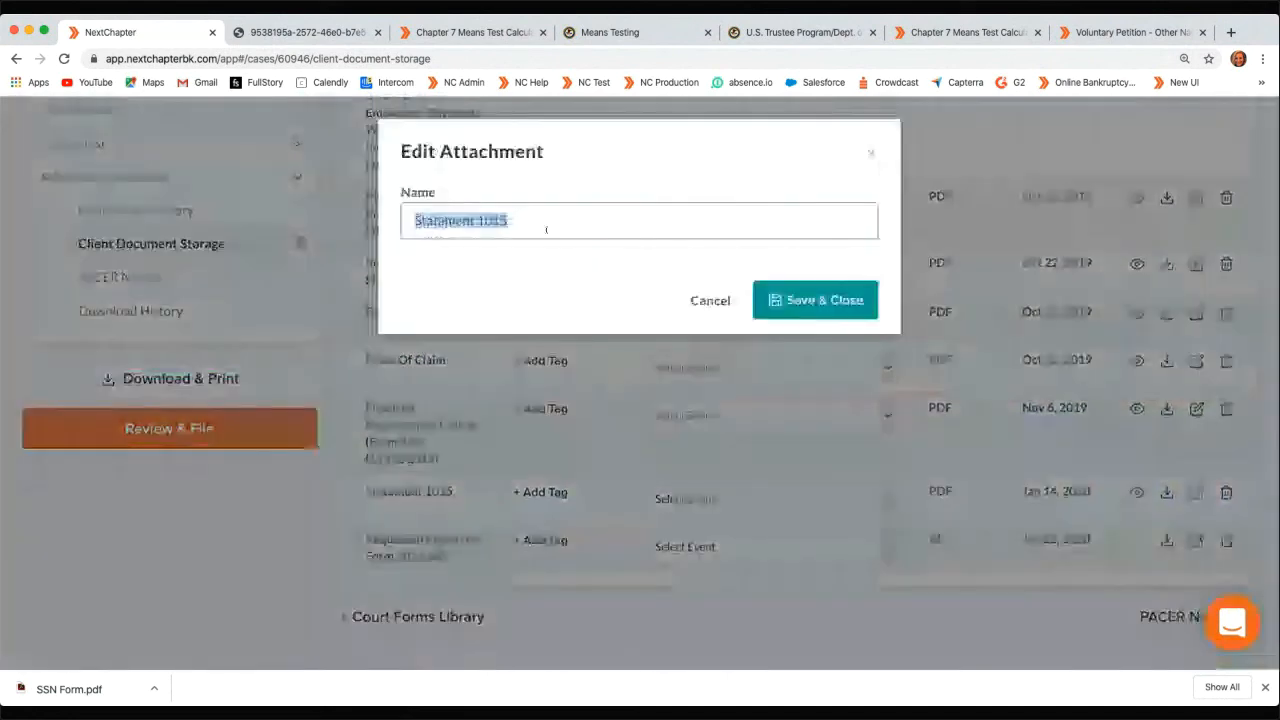
type("Legal Descriptio")
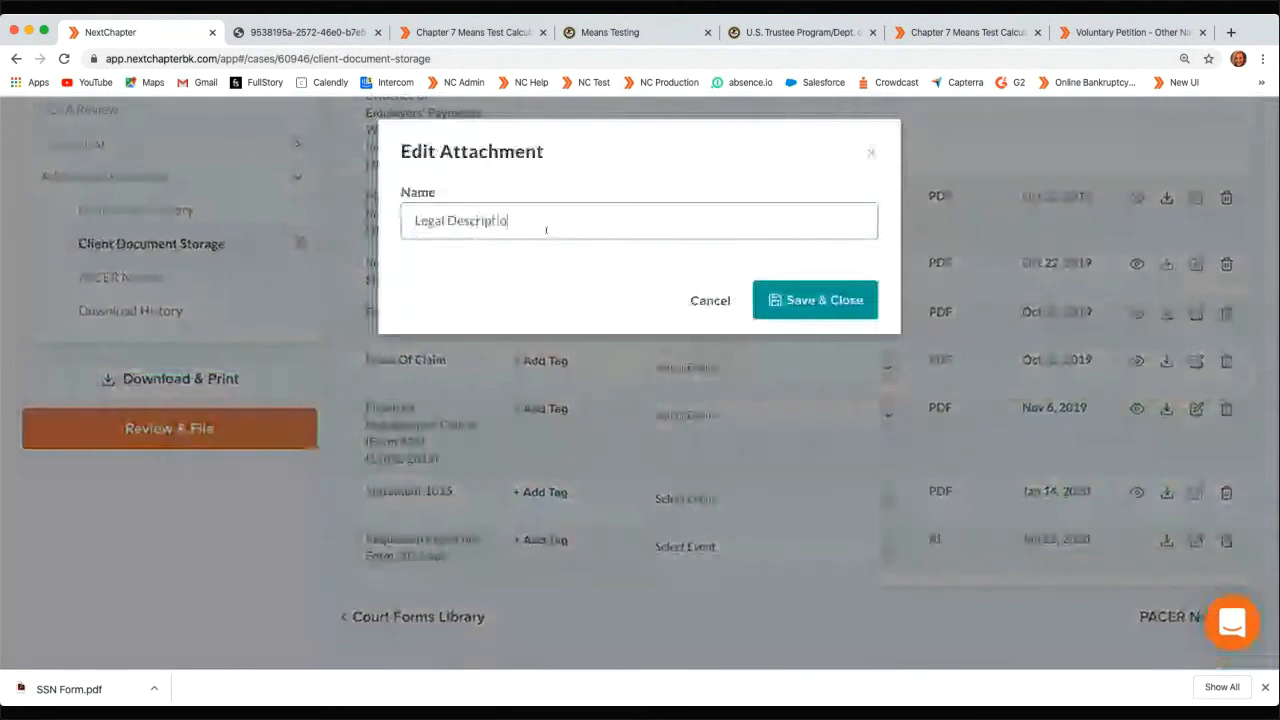
type("n")
key("Return")
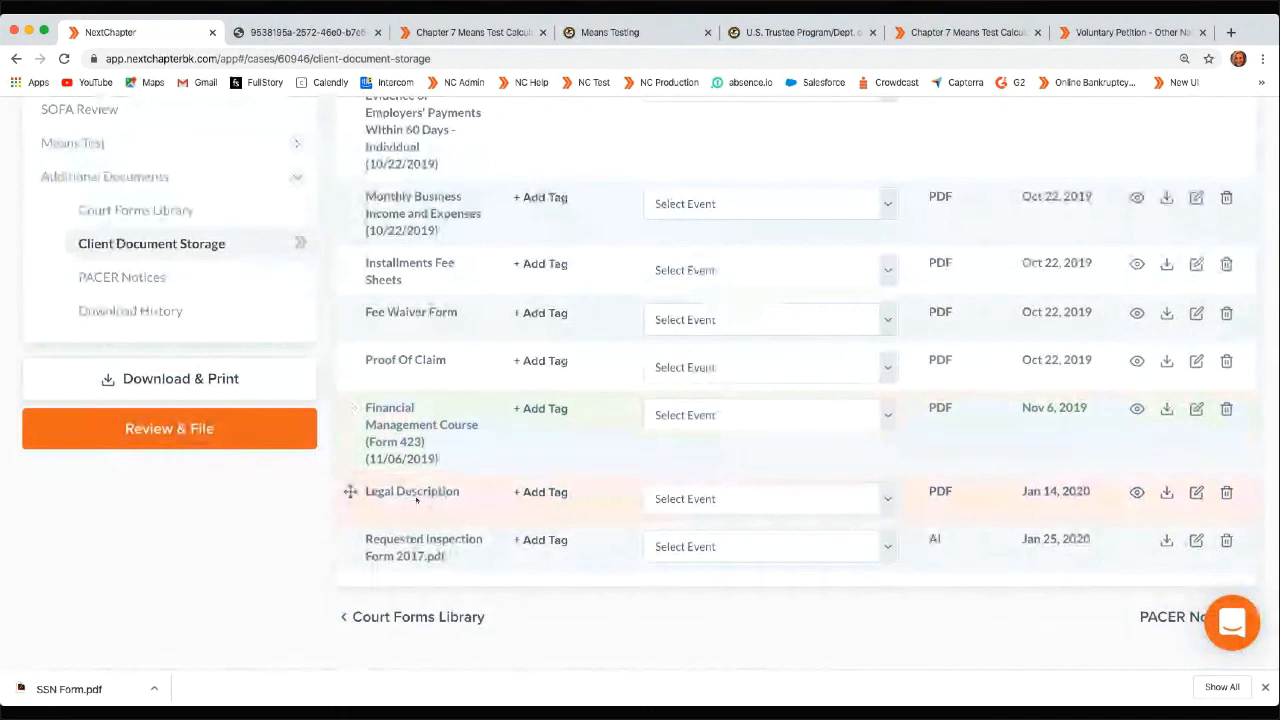
Look over the review checks and open the case's Filing Information
scroll(416, 500, "up", 2)
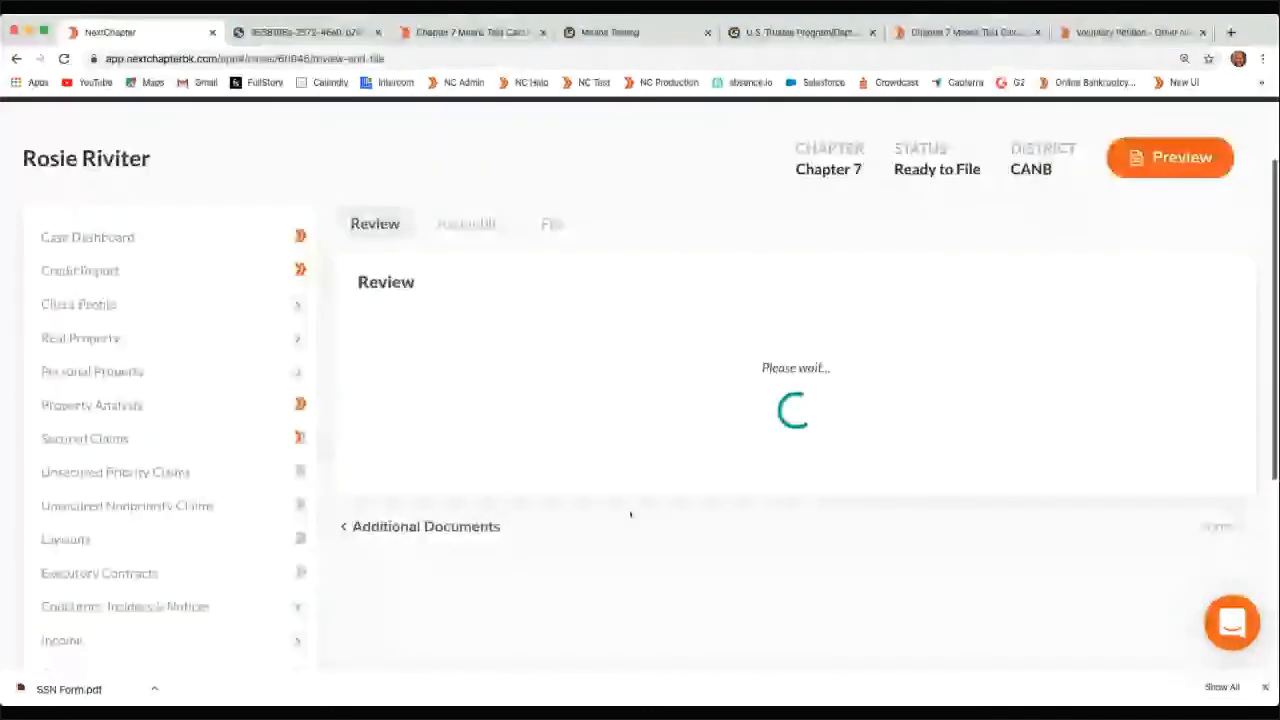
scroll(630, 514, "down", 3)
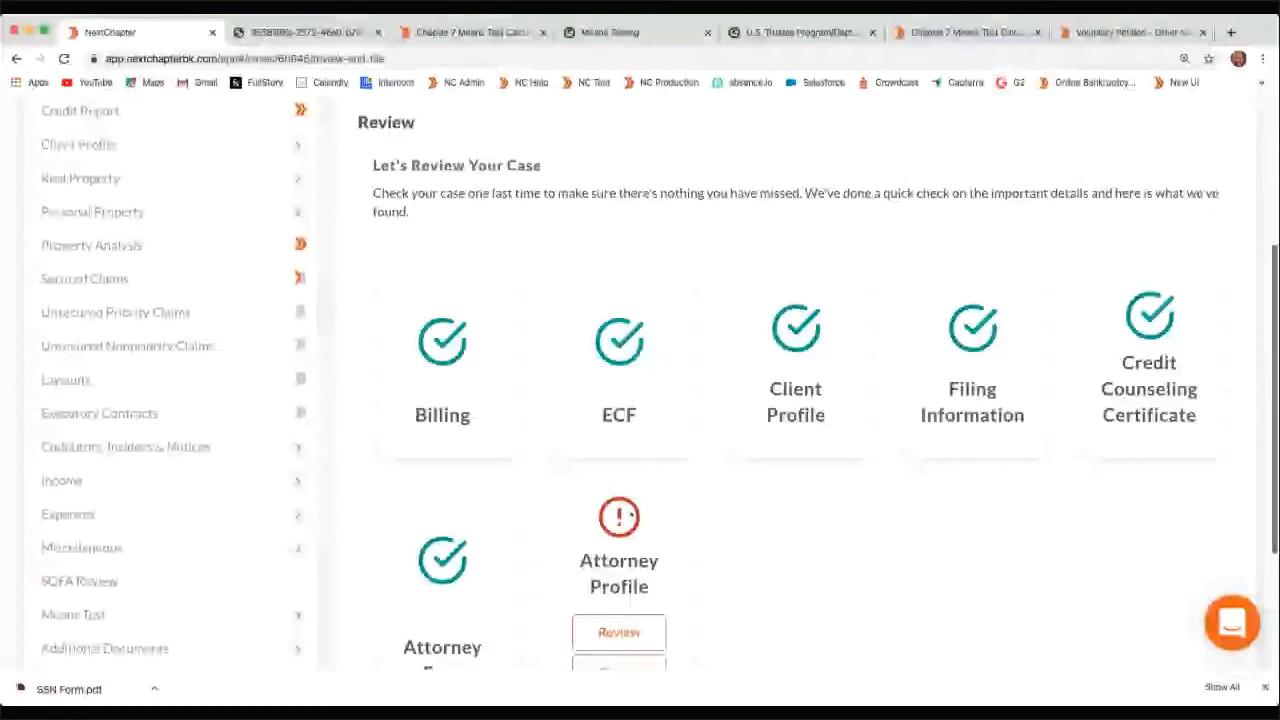
scroll(640, 400, "down", 2)
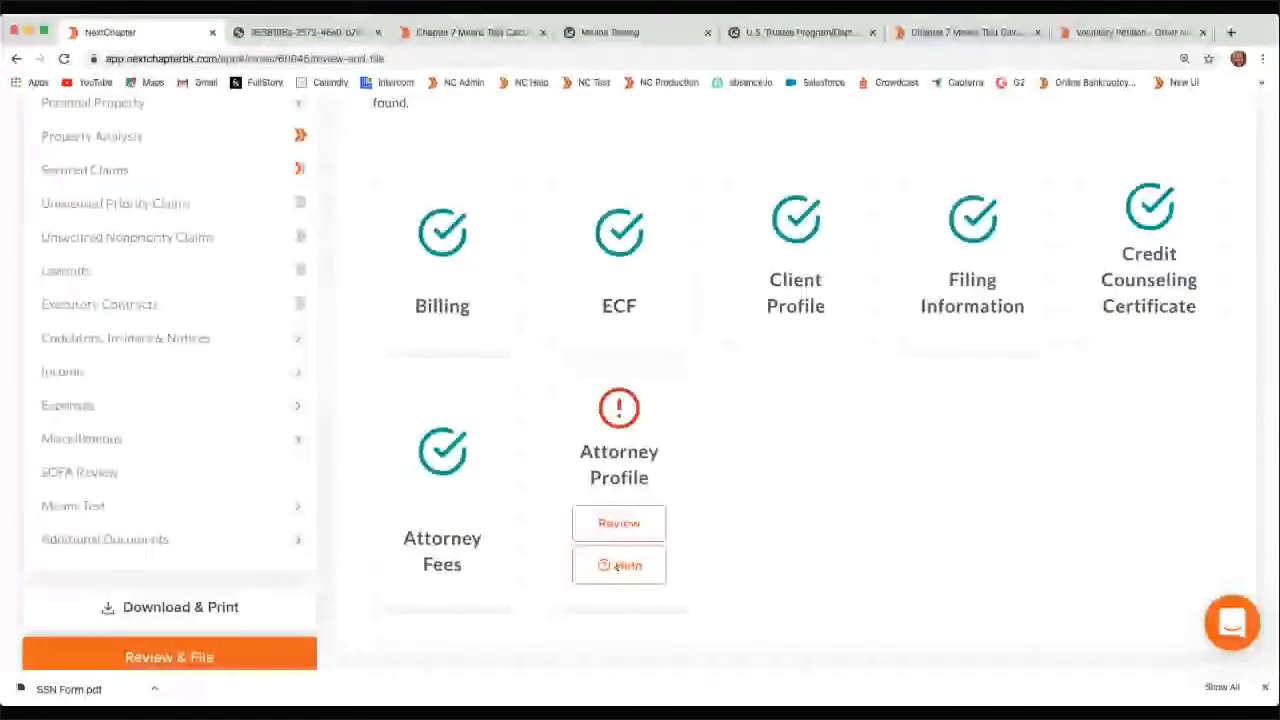
scroll(78, 255, "up", 3)
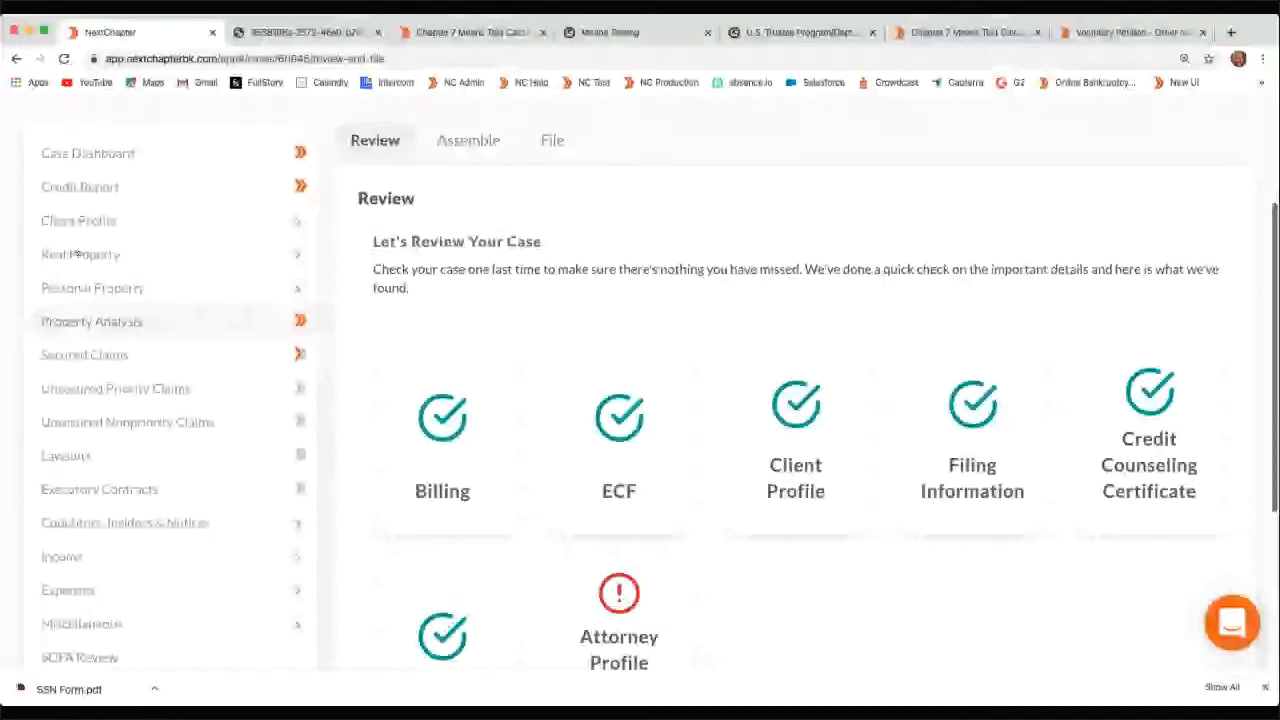
left_click(79, 222)
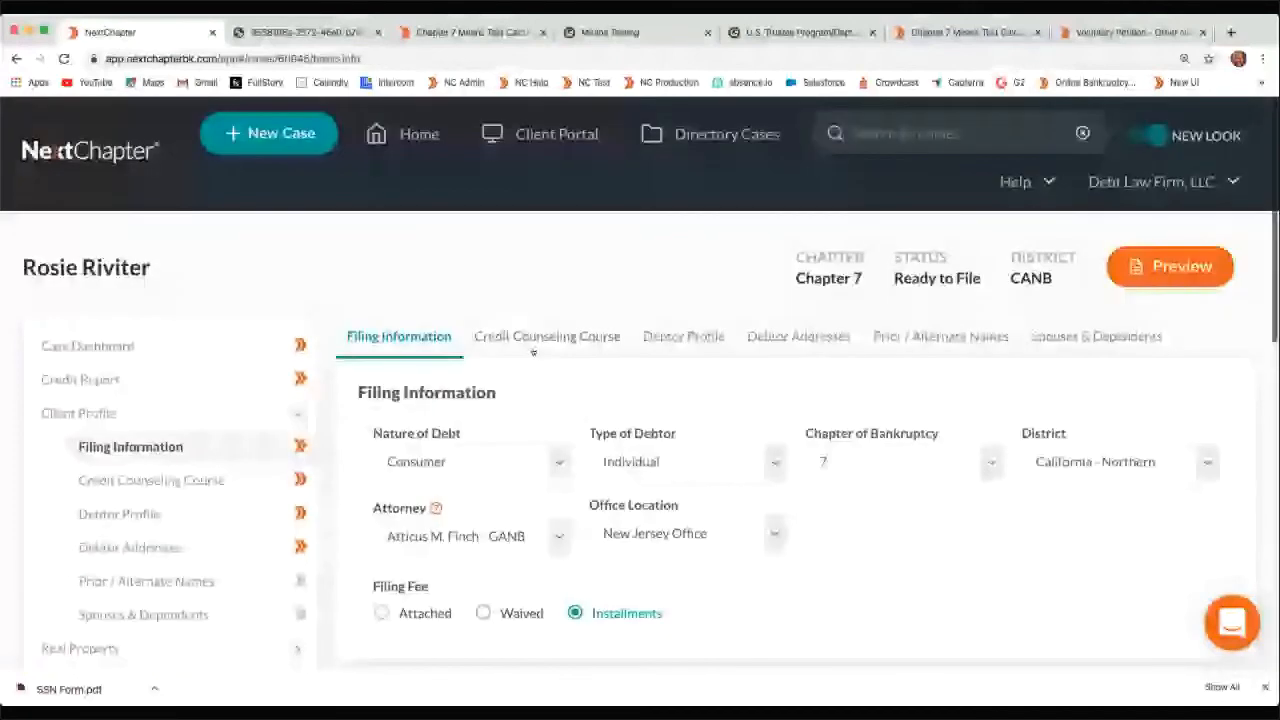
scroll(518, 373, "down", 3)
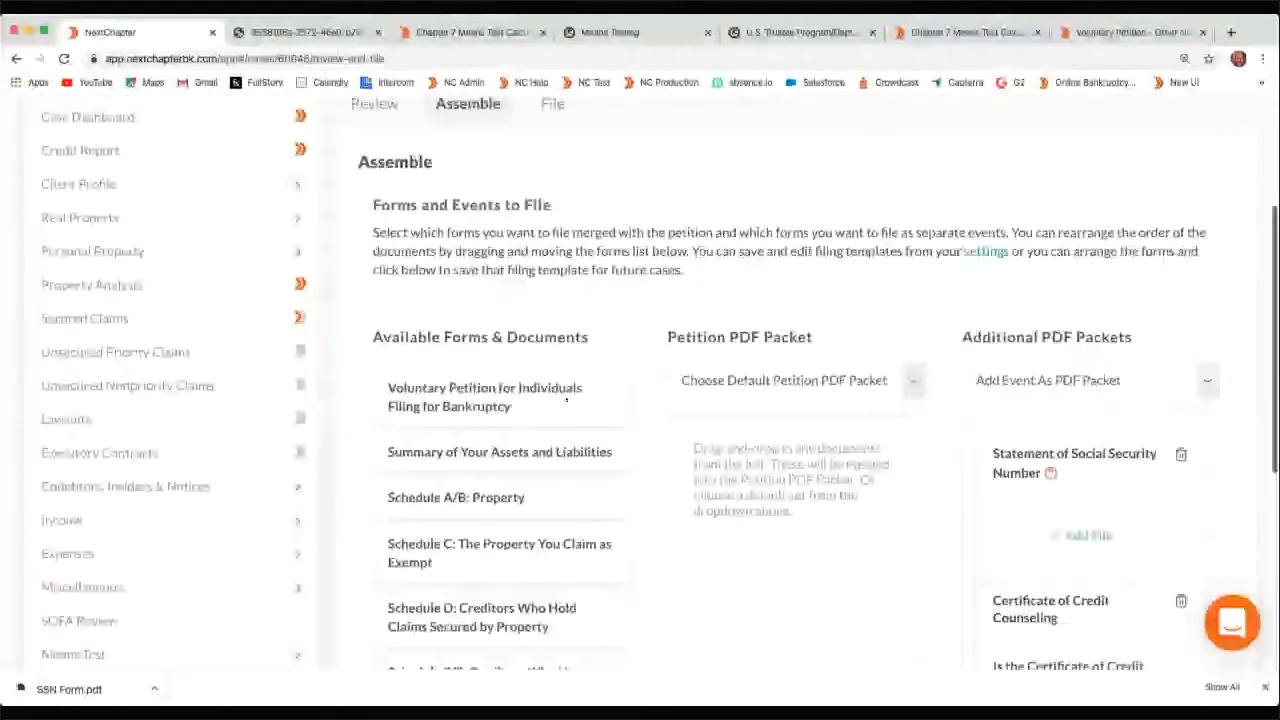
scroll(566, 400, "down", 1)
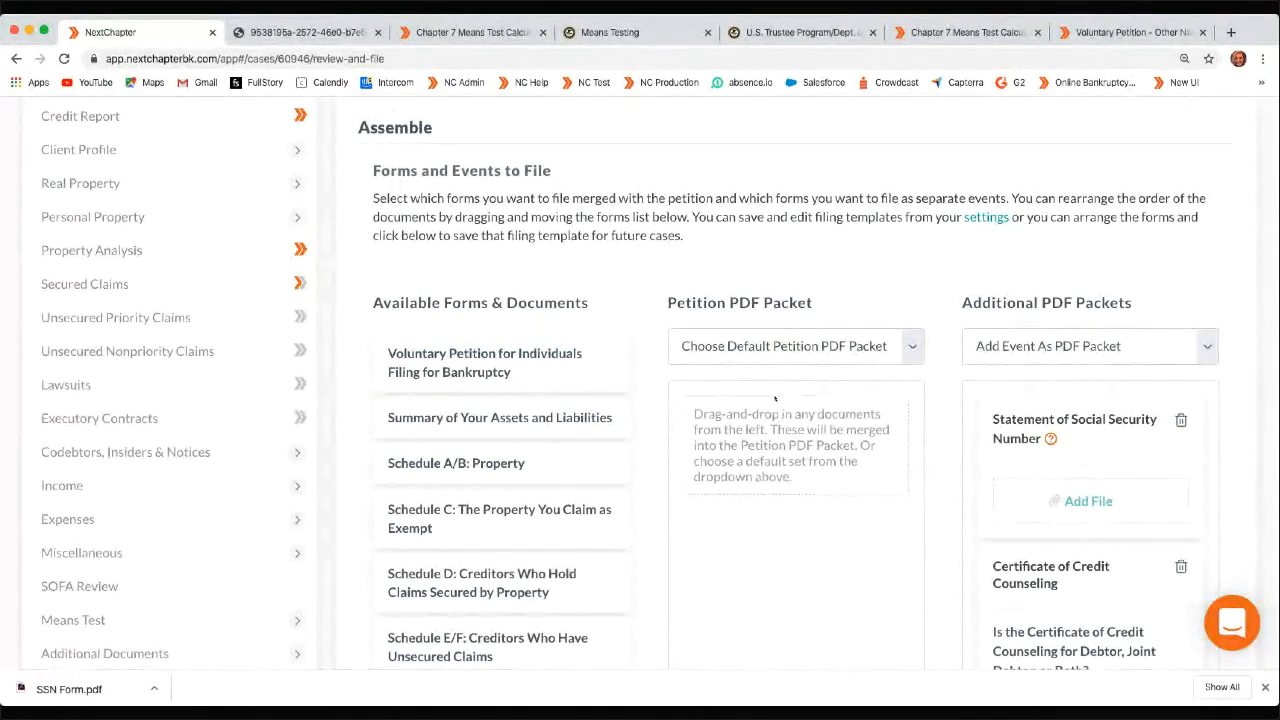
scroll(1075, 403, "down", 3)
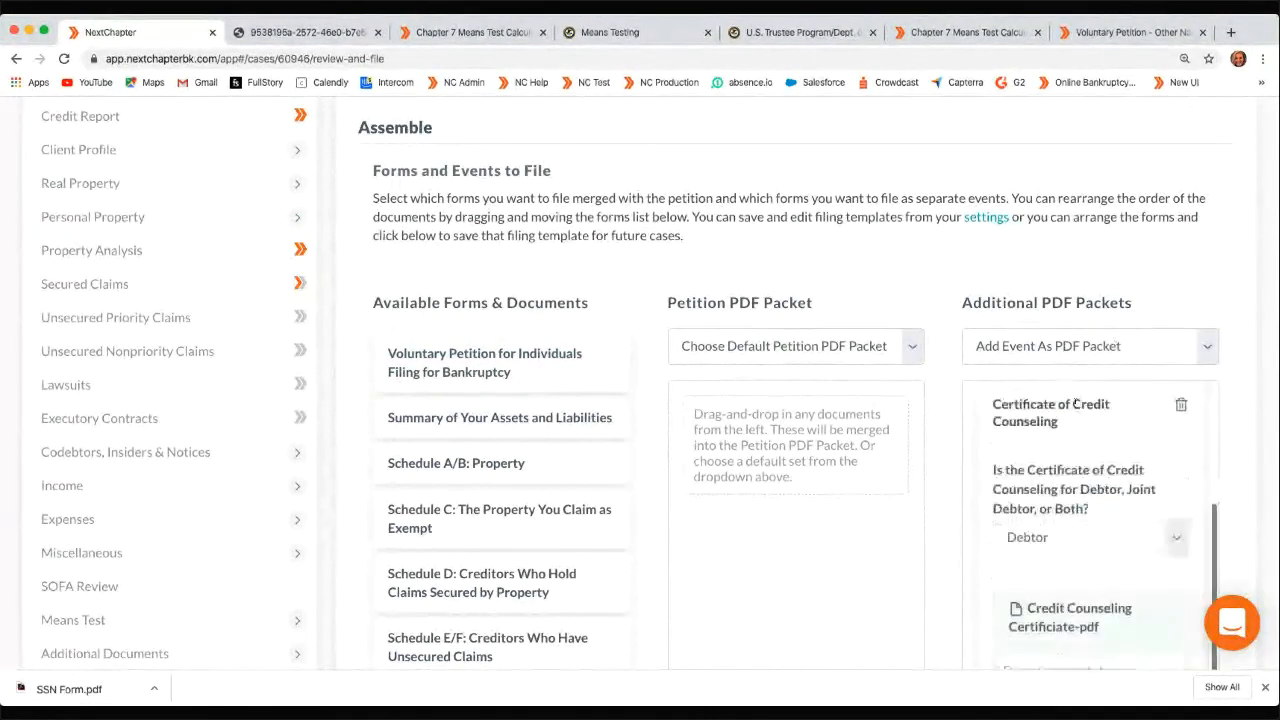
scroll(1075, 420, "up", 3)
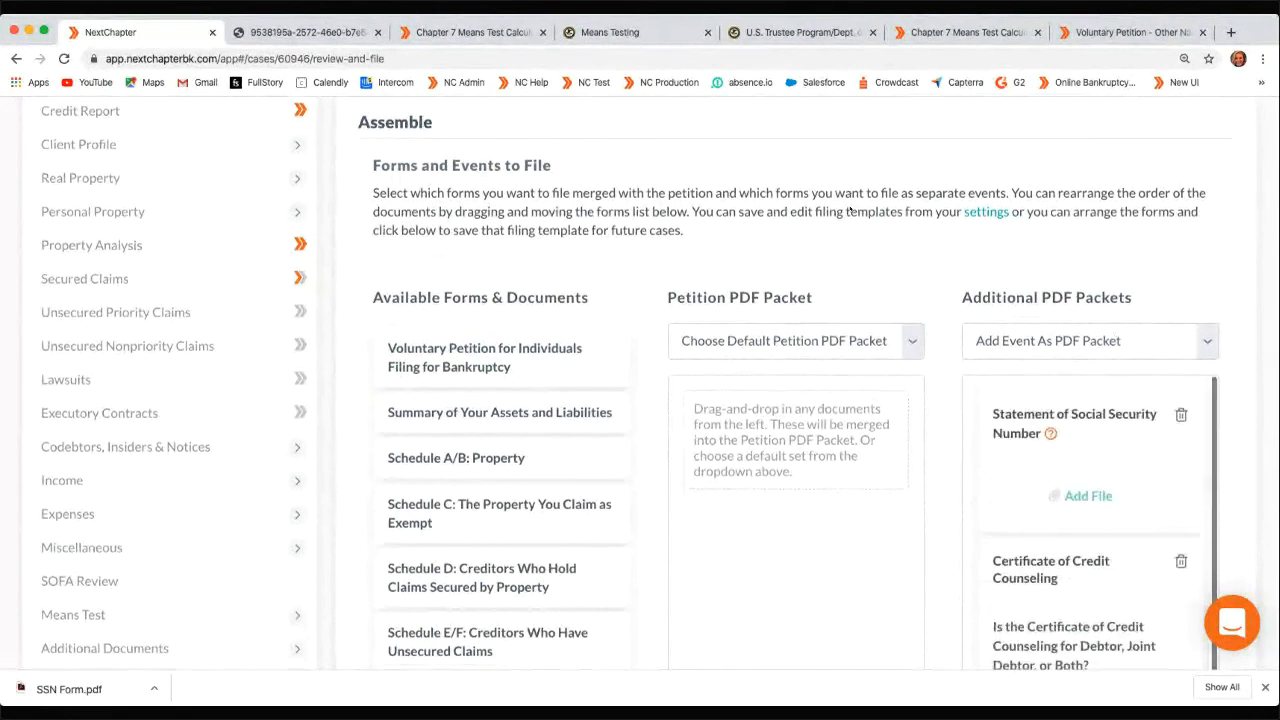
scroll(880, 245, "down", 2)
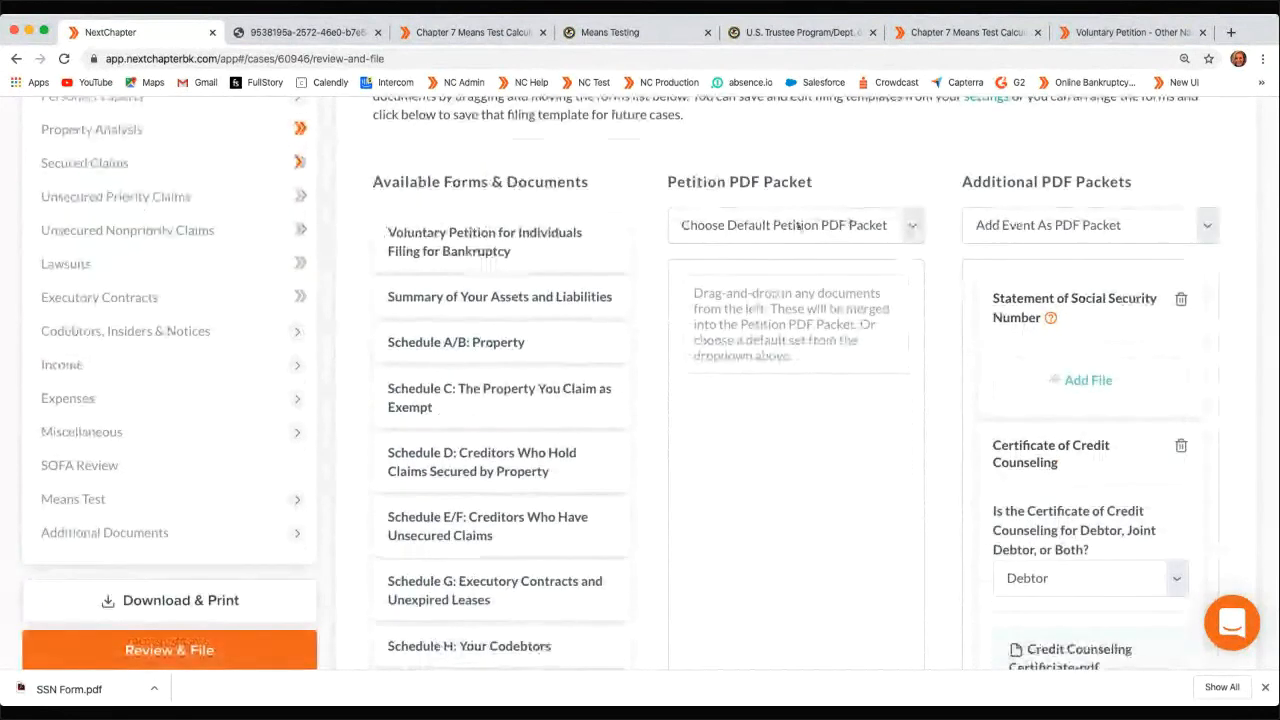
Apply the Chapter 7 Template to the Petition PDF Packet and check the additional packets
left_click(755, 265)
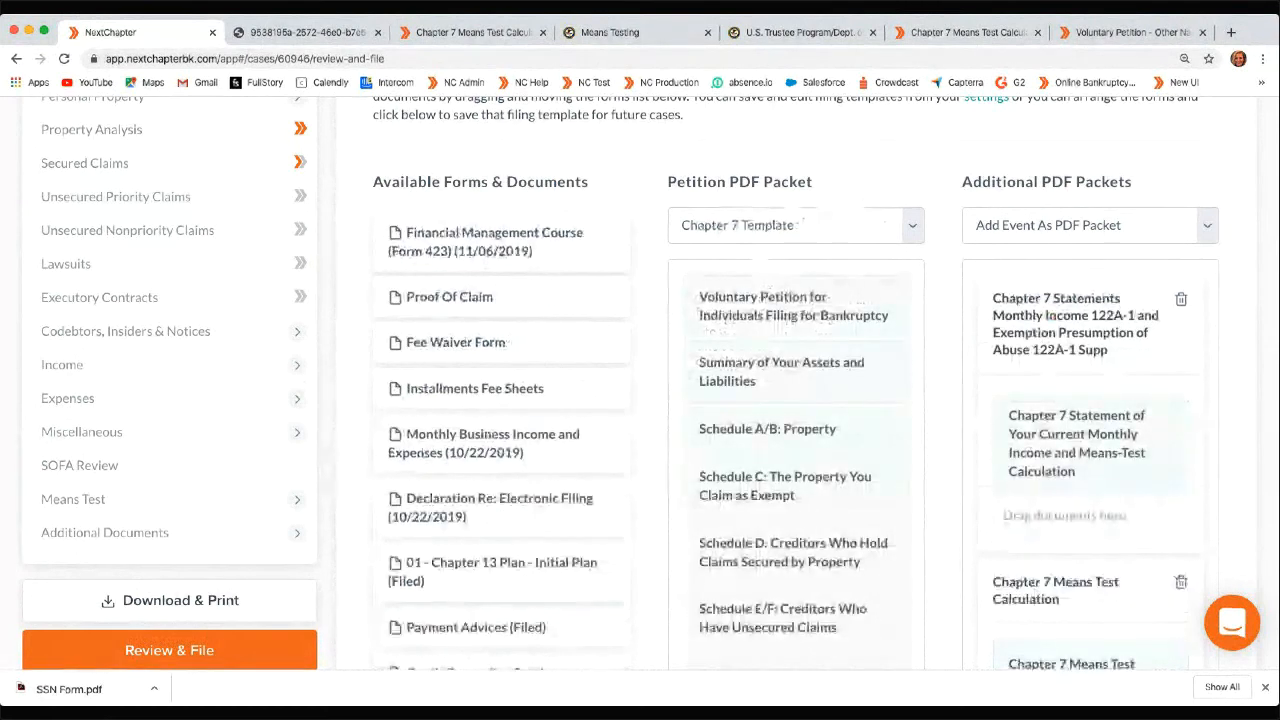
scroll(1076, 497, "down", 3)
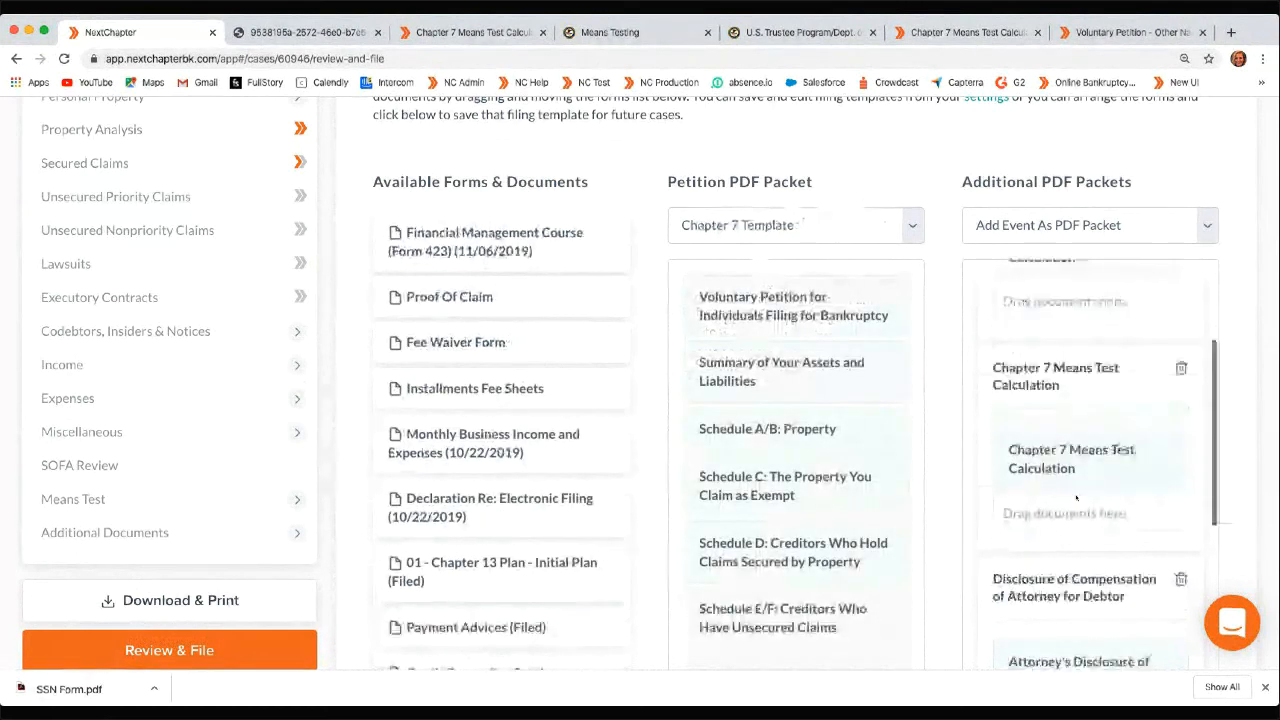
scroll(1076, 497, "down", 3)
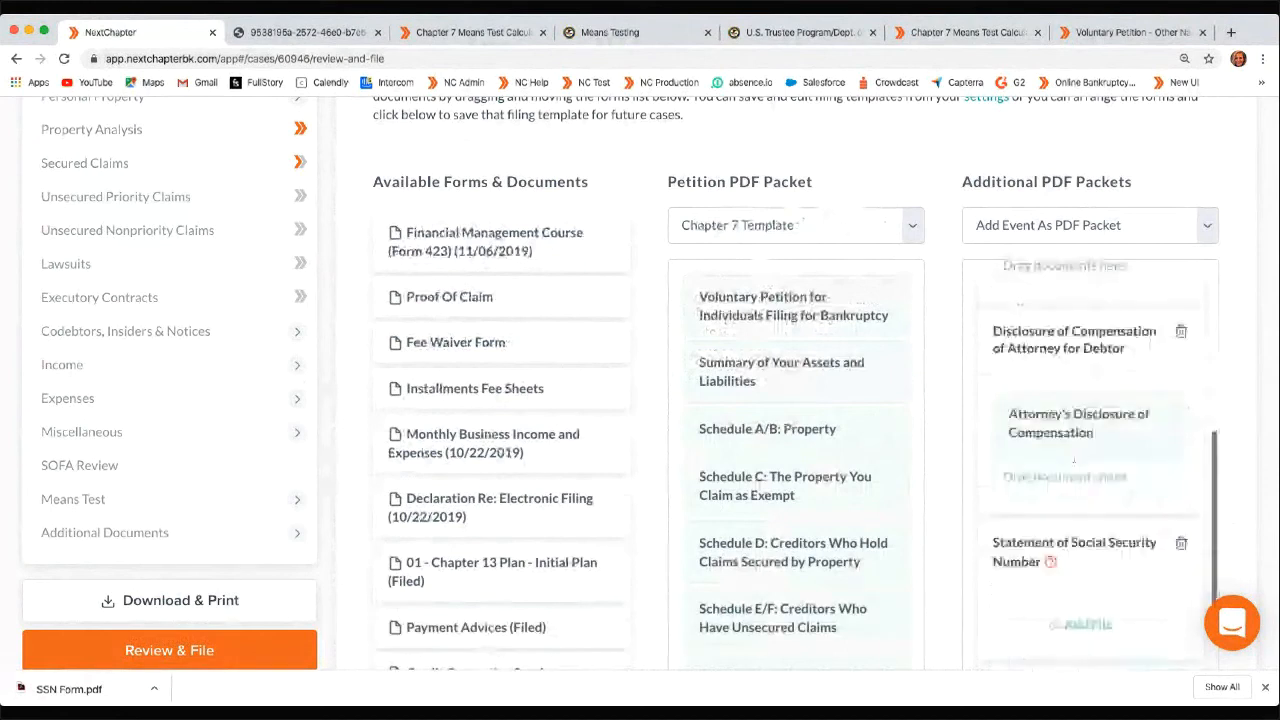
scroll(1074, 460, "up", 4)
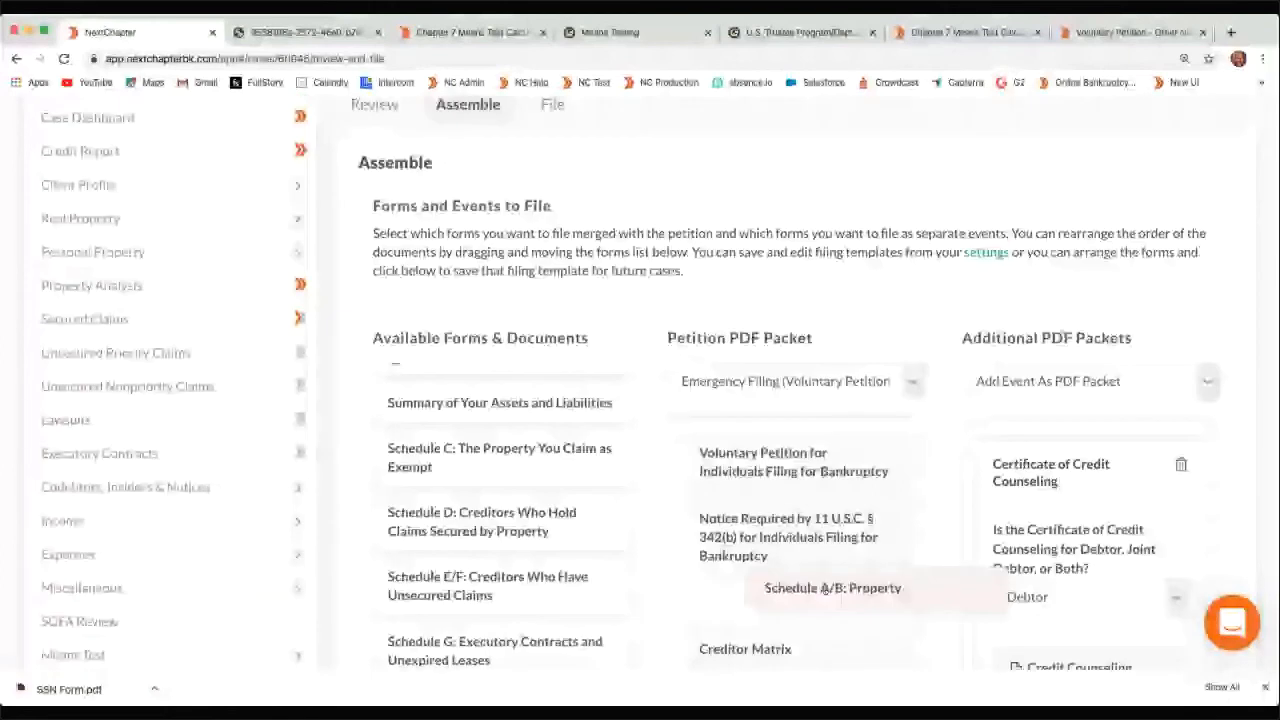
Add Schedule A/B: Property to the Petition PDF Packet and drag Schedule C back in
left_click_drag(822, 589, 735, 556)
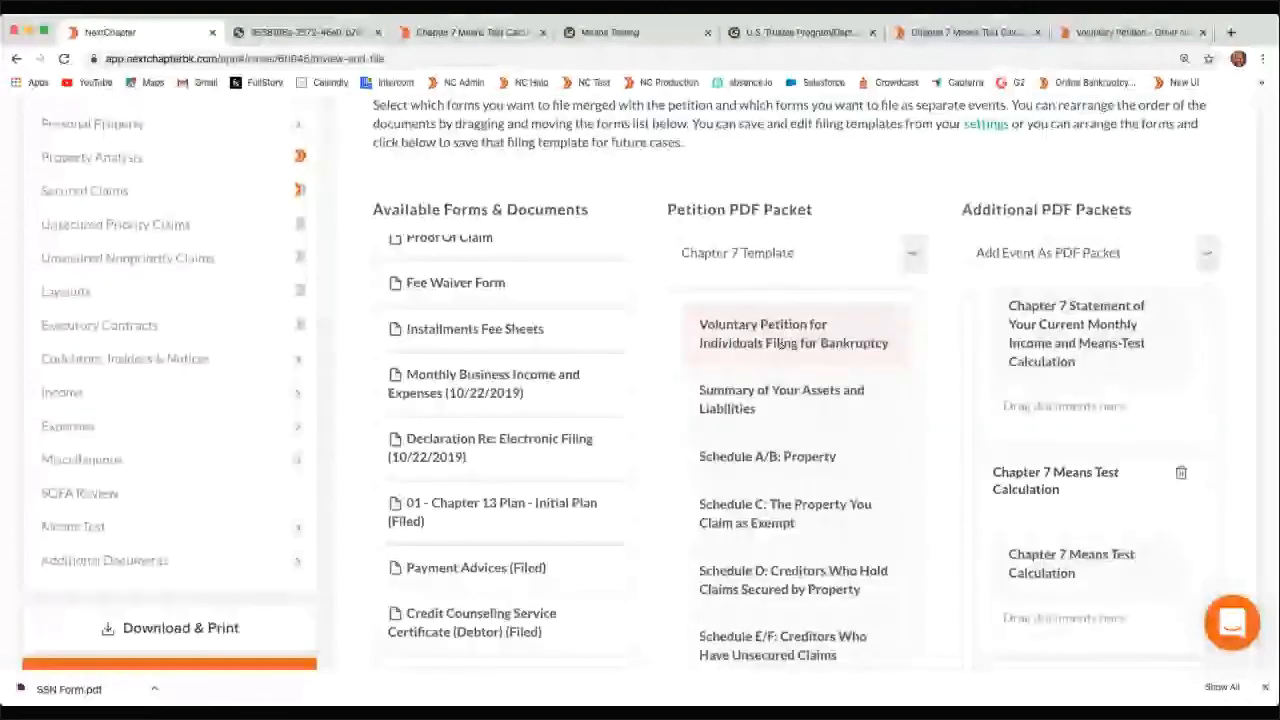
scroll(782, 362, "down", 3)
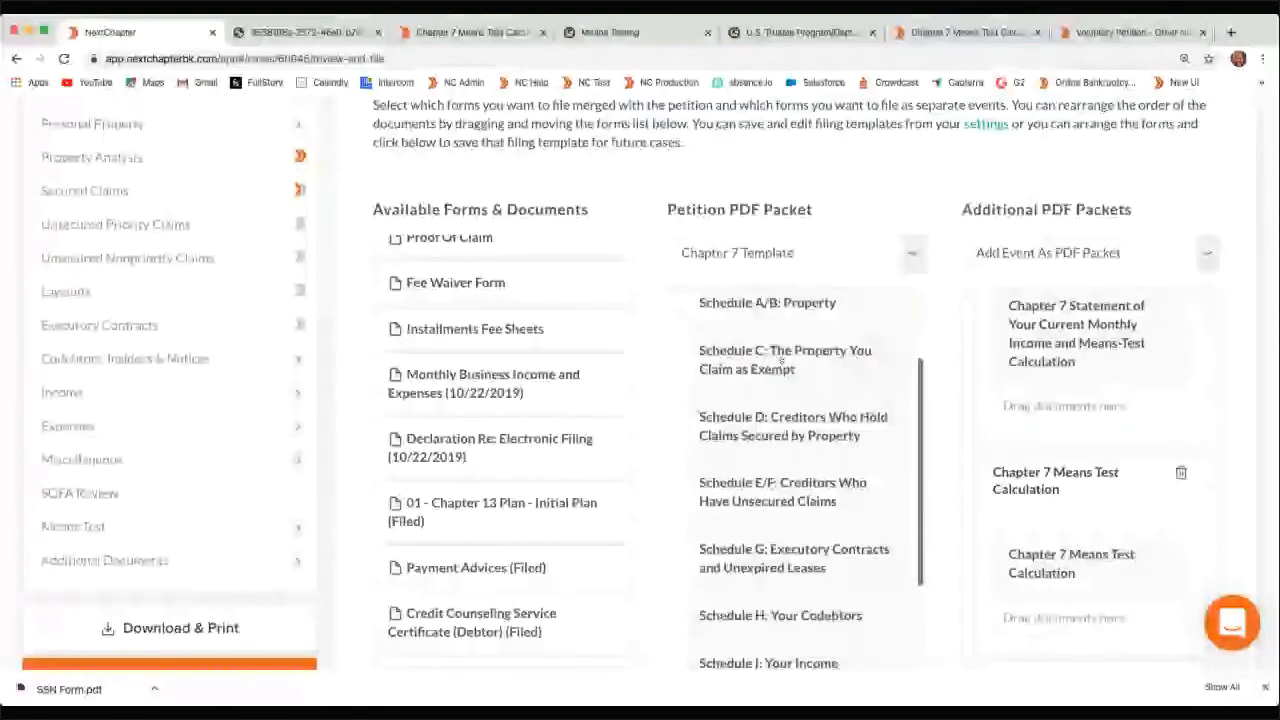
left_click_drag(781, 362, 395, 548)
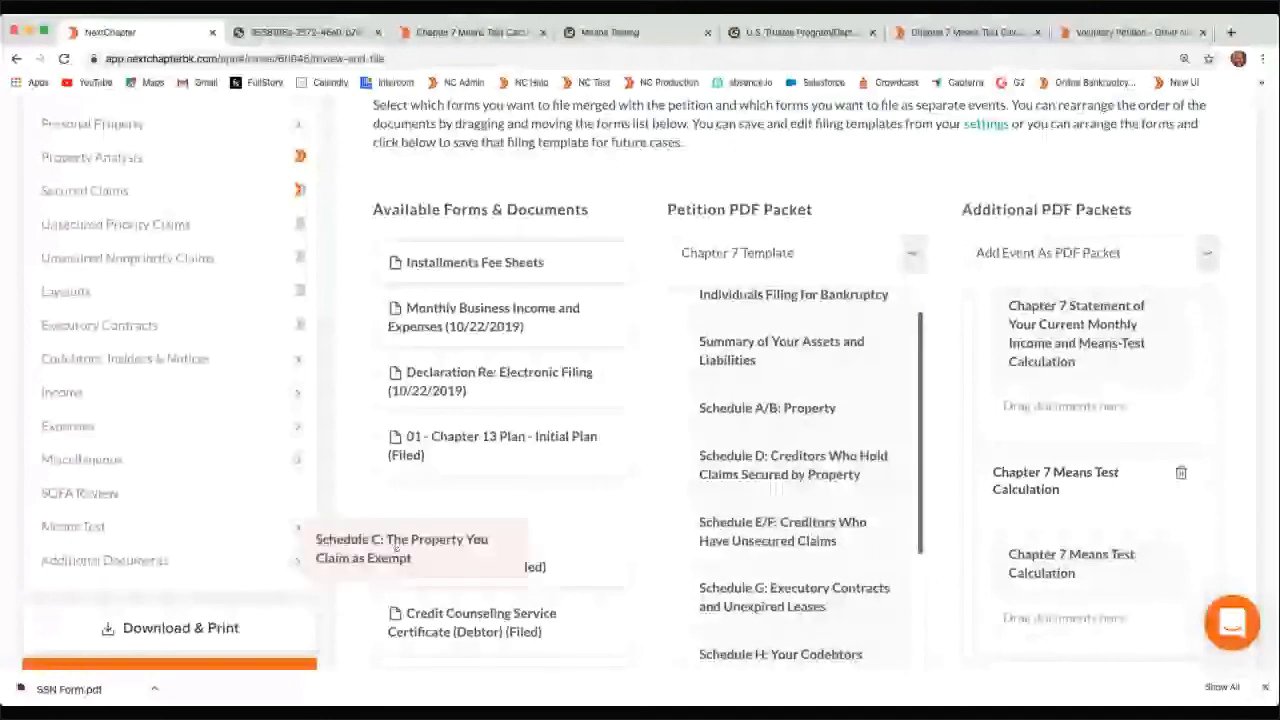
left_click_drag(395, 548, 493, 459)
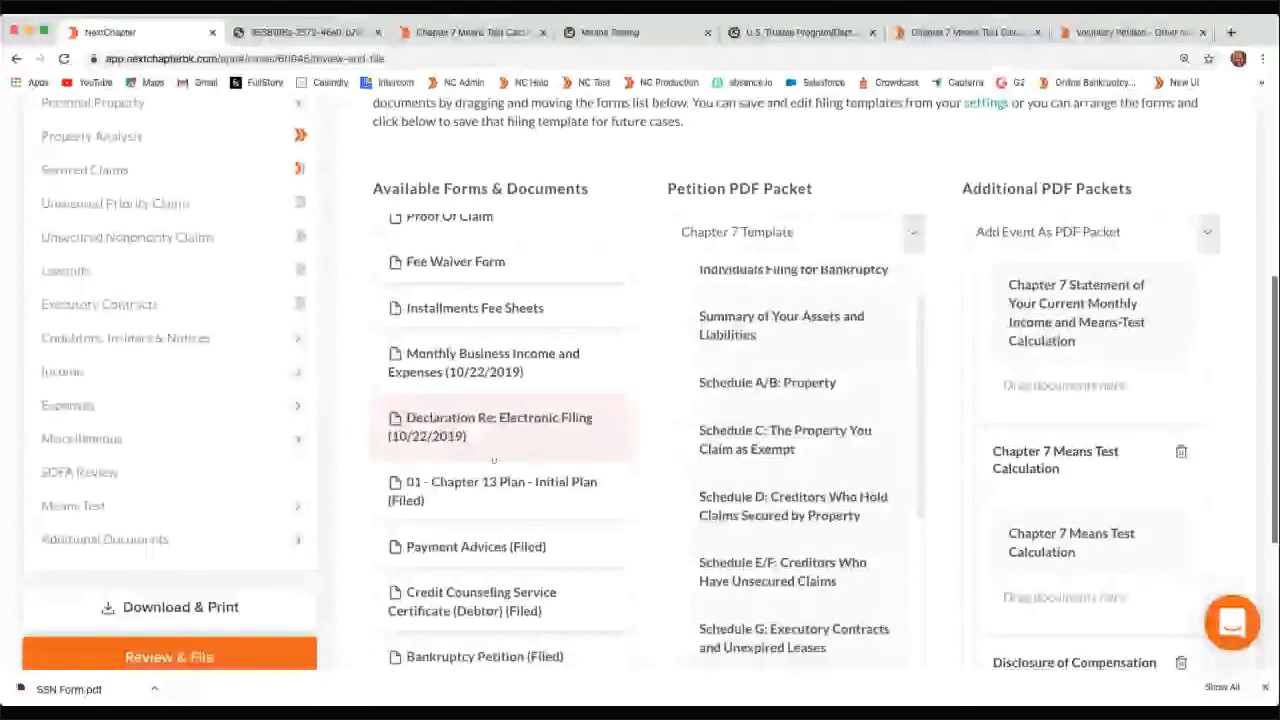
scroll(493, 459, "down", 1)
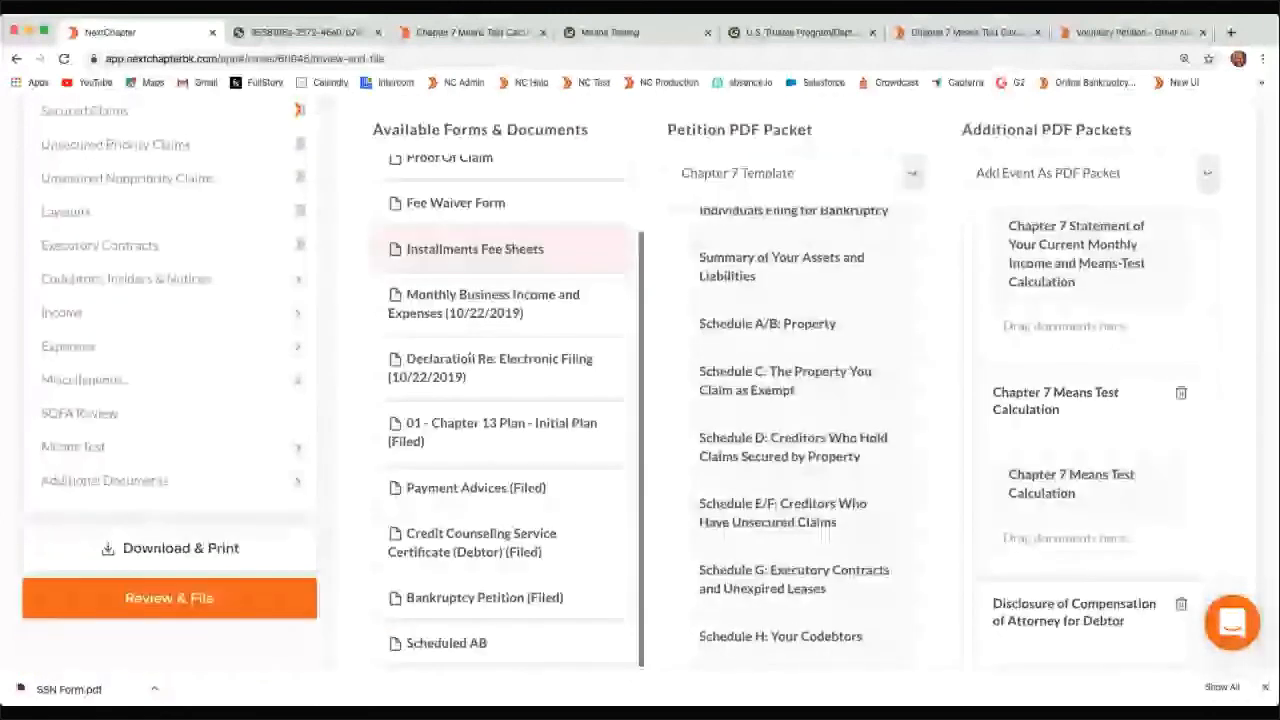
scroll(446, 562, "down", 1)
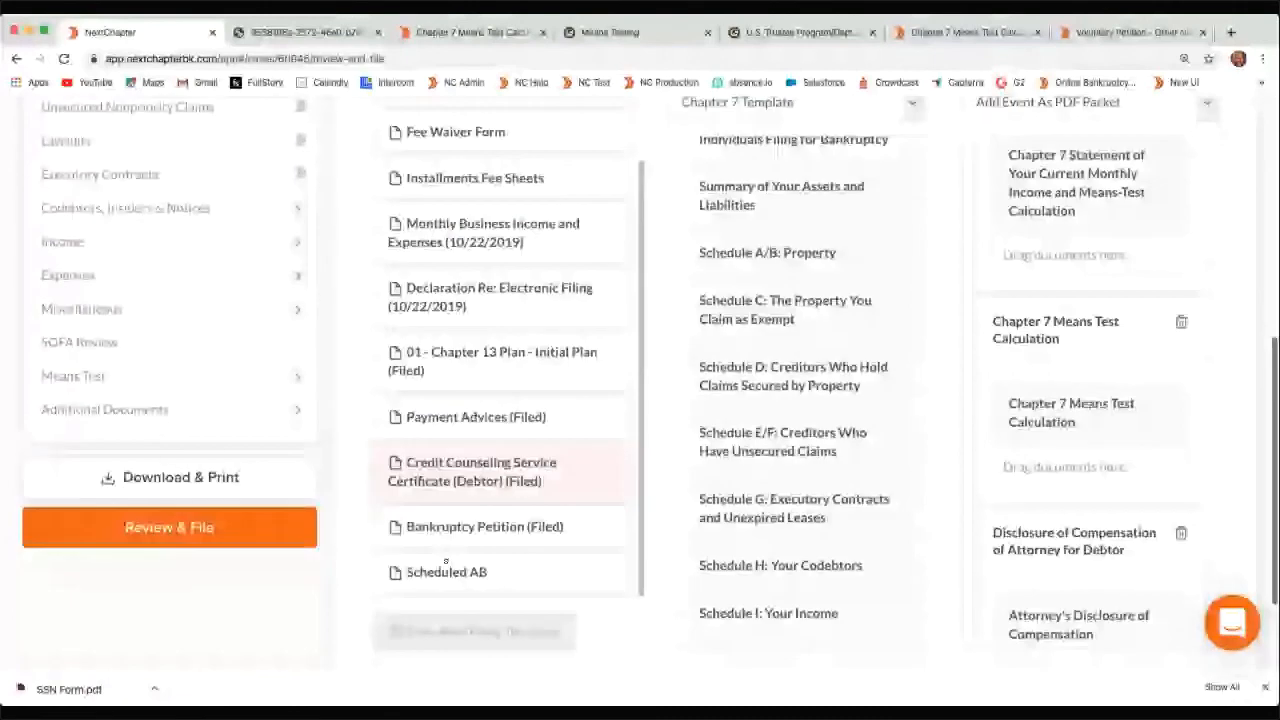
scroll(513, 197, "up", 2)
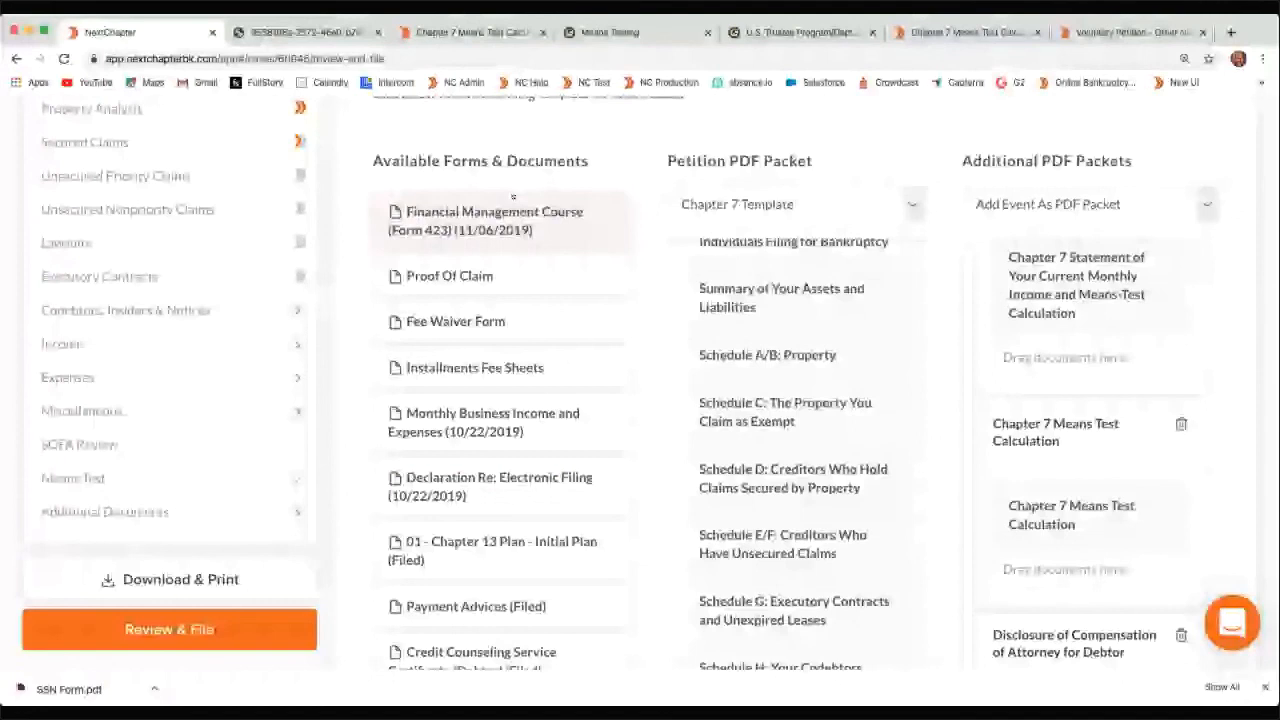
Place Monthly Business Income and Expenses between Schedules I and J in the petition packet
left_click_drag(450, 425, 755, 403)
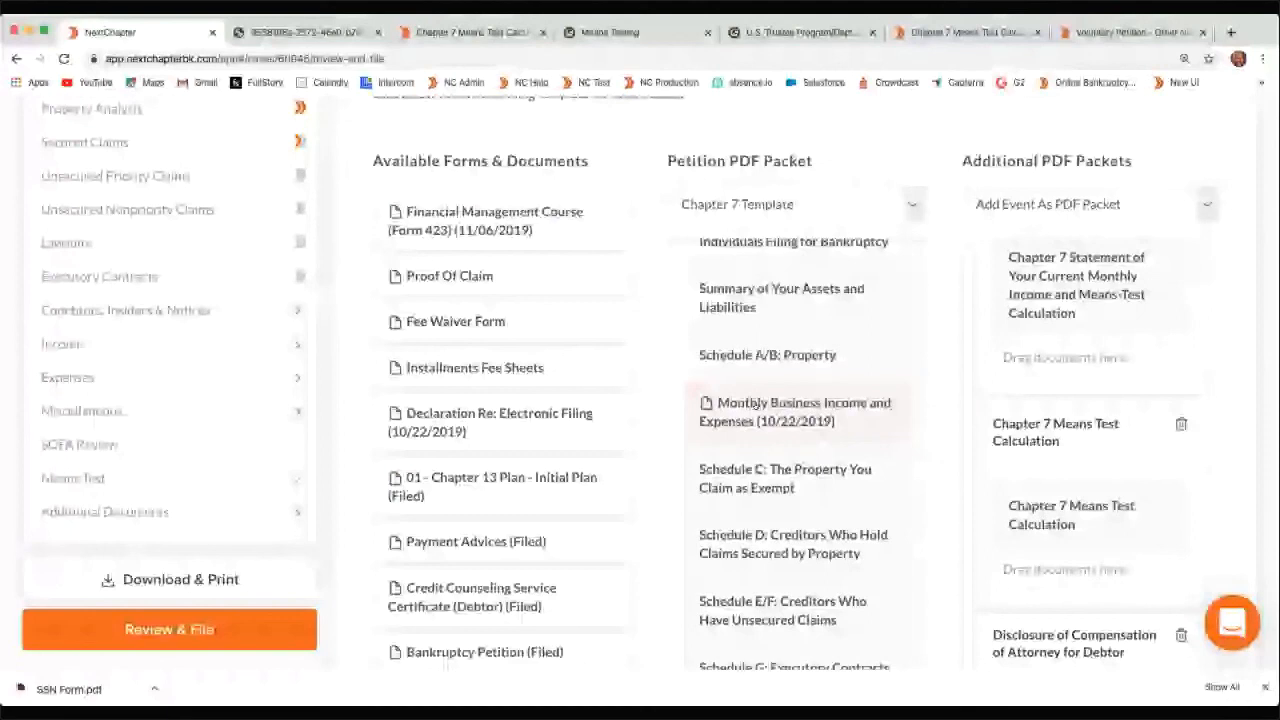
left_click_drag(755, 403, 737, 440)
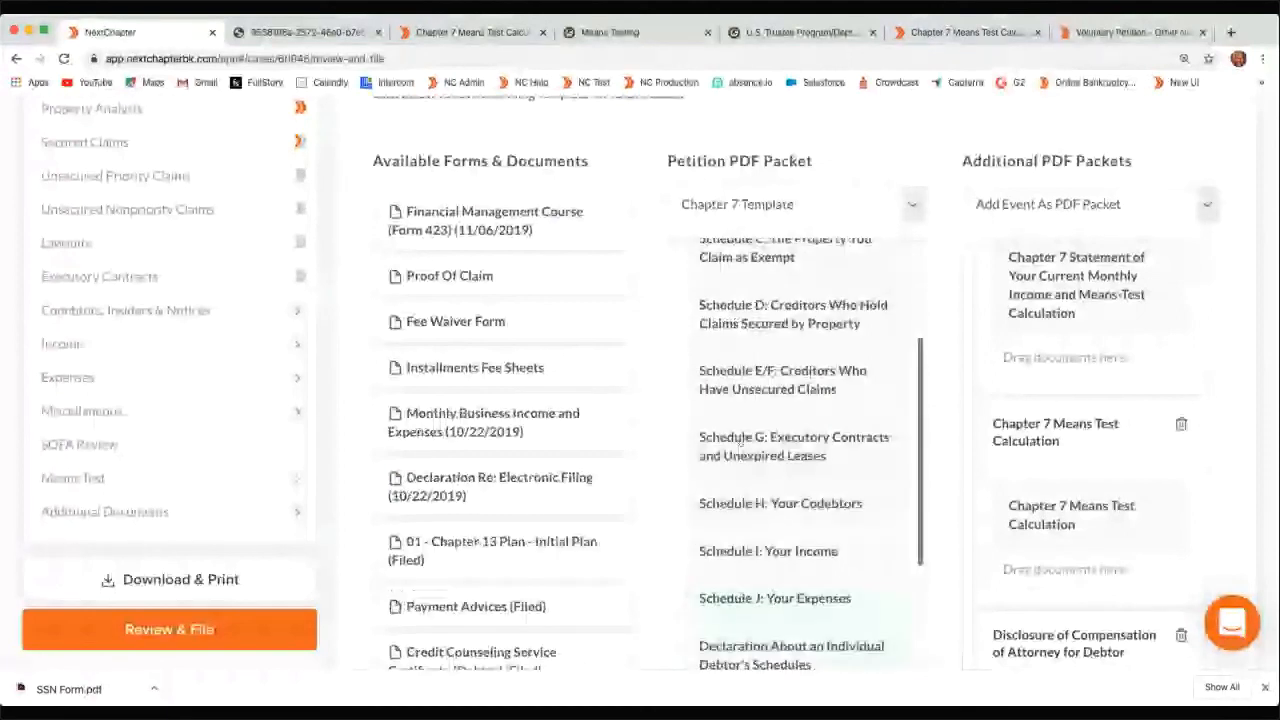
left_click_drag(480, 422, 766, 515)
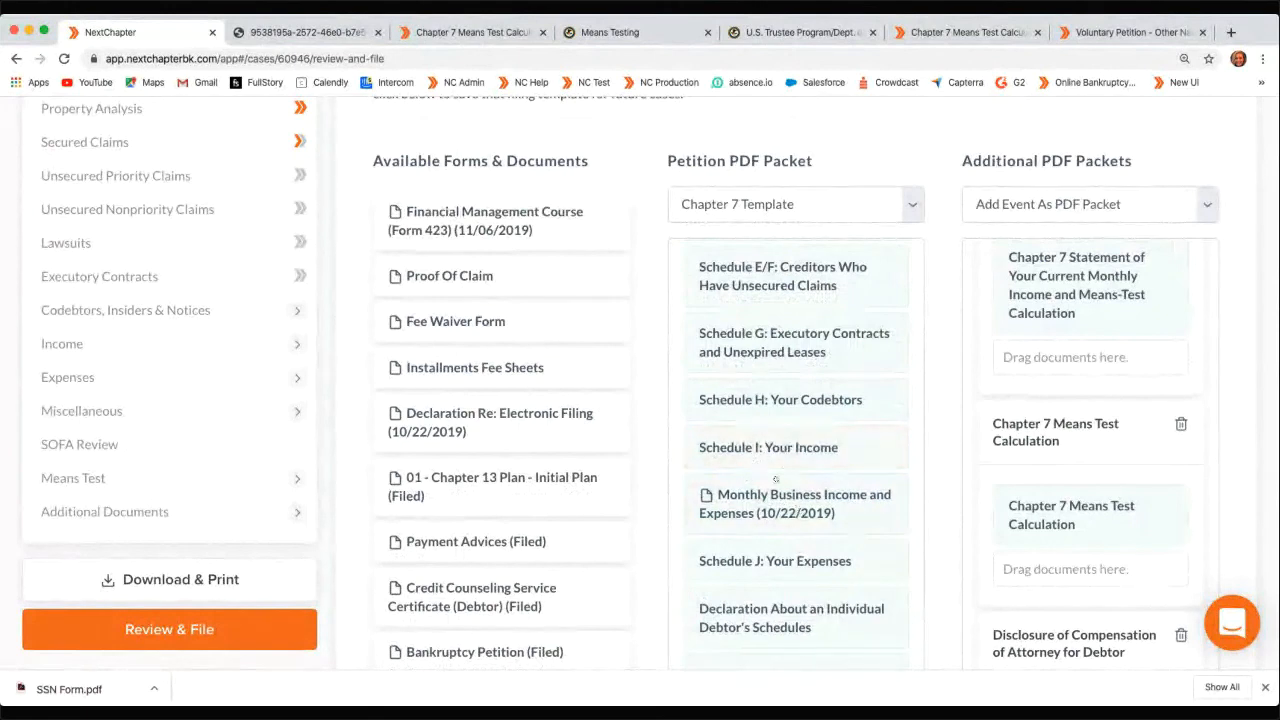
scroll(557, 502, "down", 1)
mouse_move(490, 476)
left_mouse_down()
mouse_move(744, 508)
mouse_move(778, 494)
mouse_move(480, 462)
mouse_move(470, 480)
left_mouse_up()
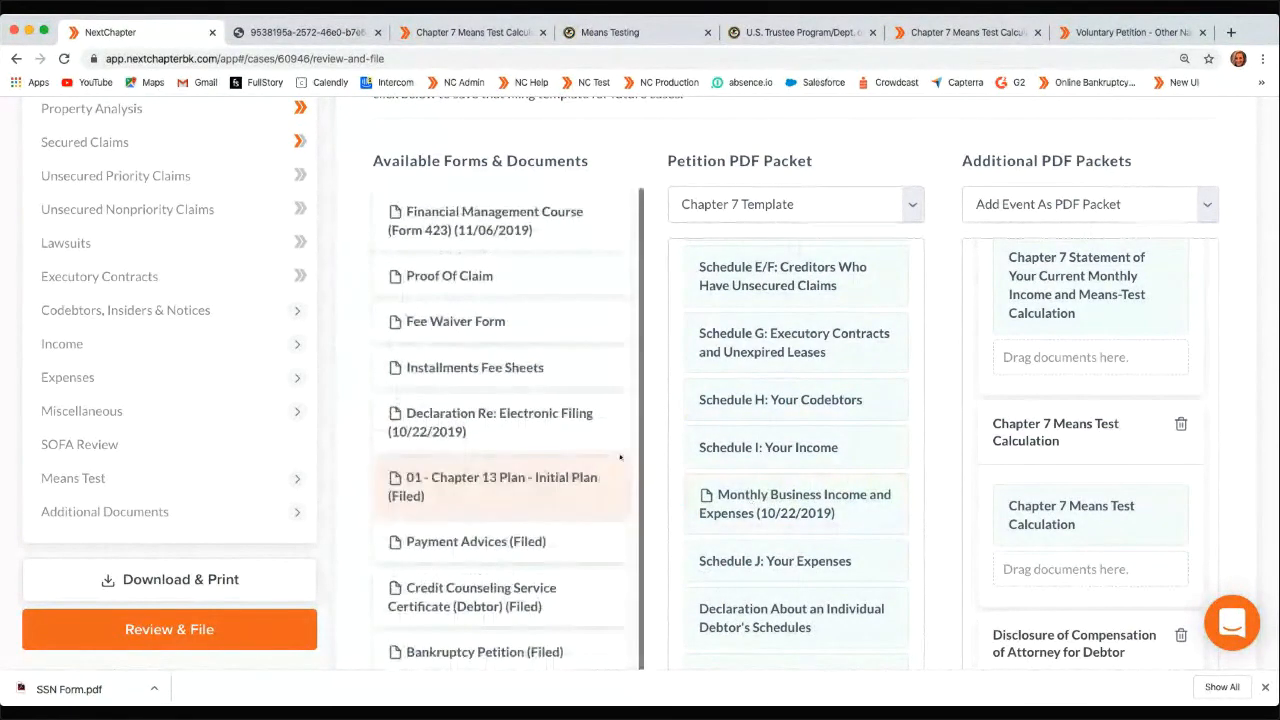
Upload SSN Form.pdf to the Statement of Social Security Number packet
scroll(520, 450, "up", 1)
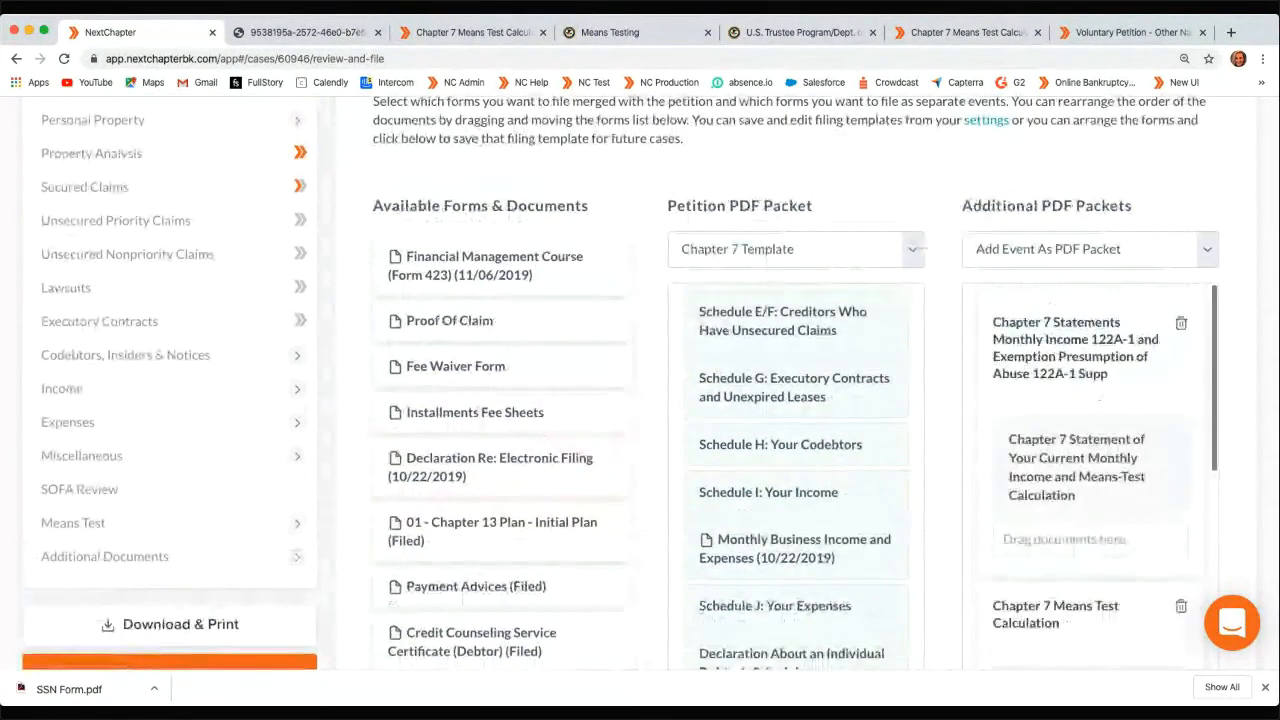
scroll(1087, 453, "down", 5)
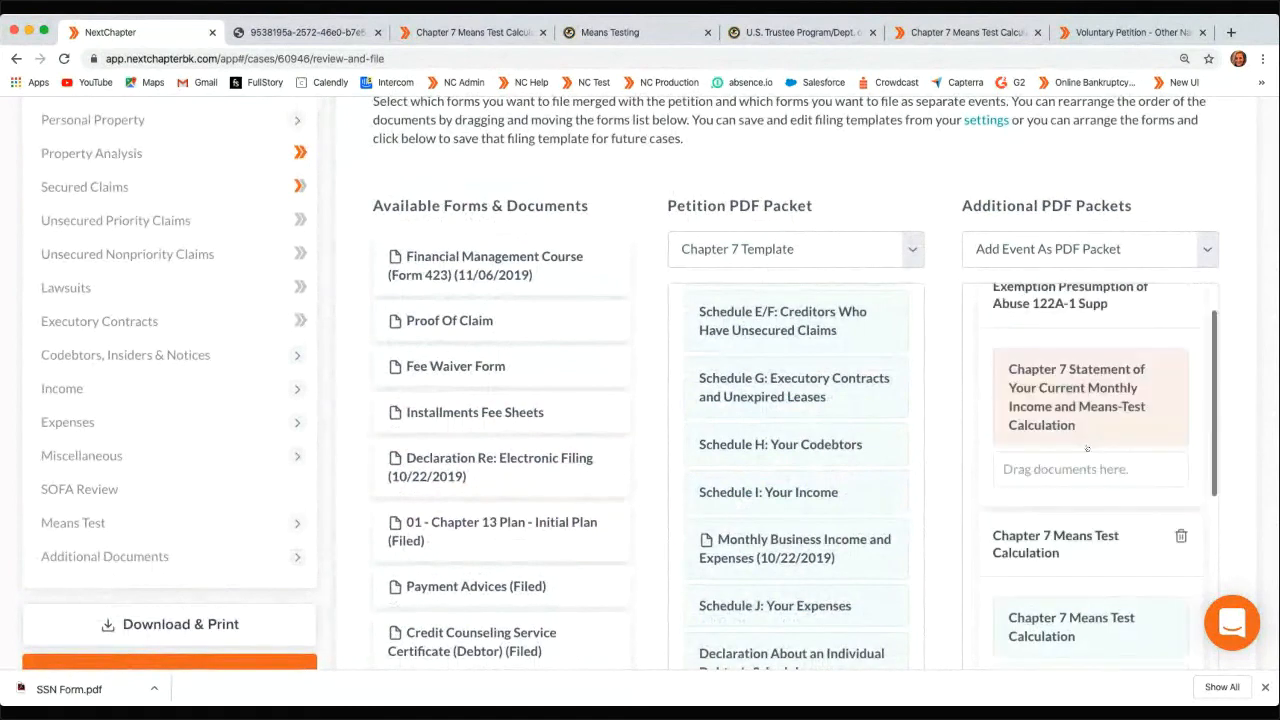
scroll(1087, 453, "down", 2)
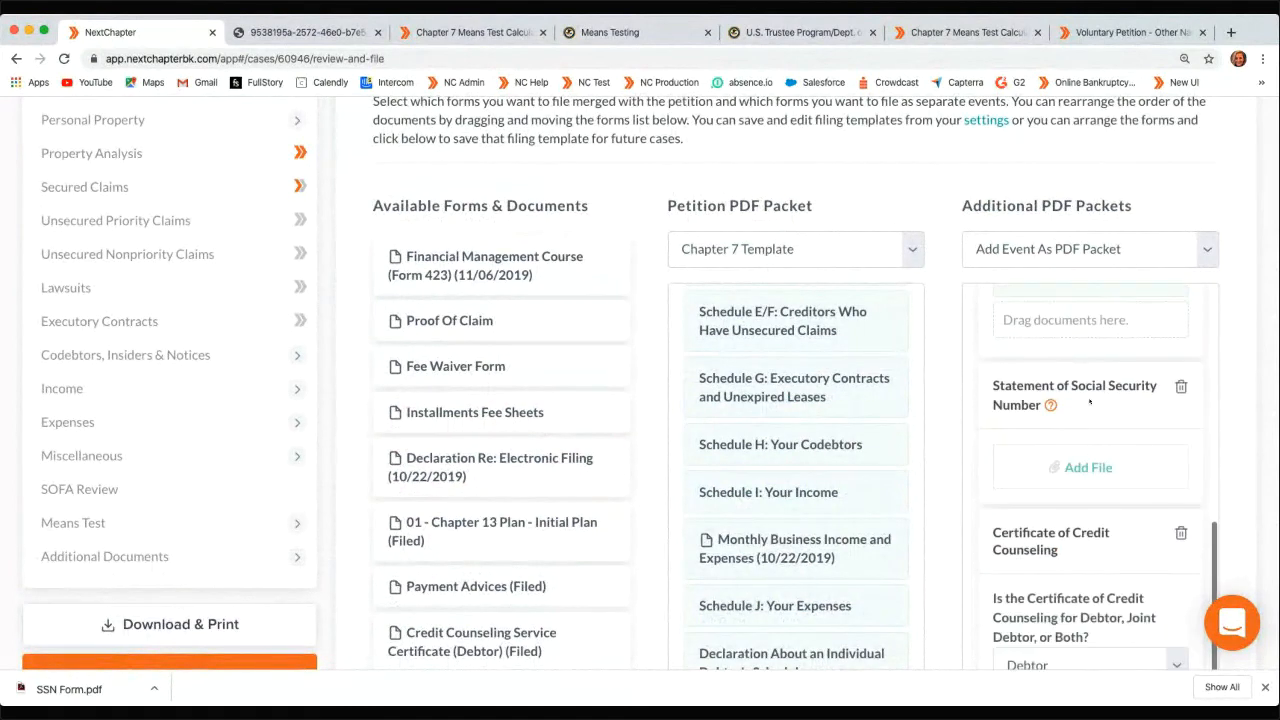
mouse_move(1051, 404)
left_click_drag(470, 412, 1060, 450)
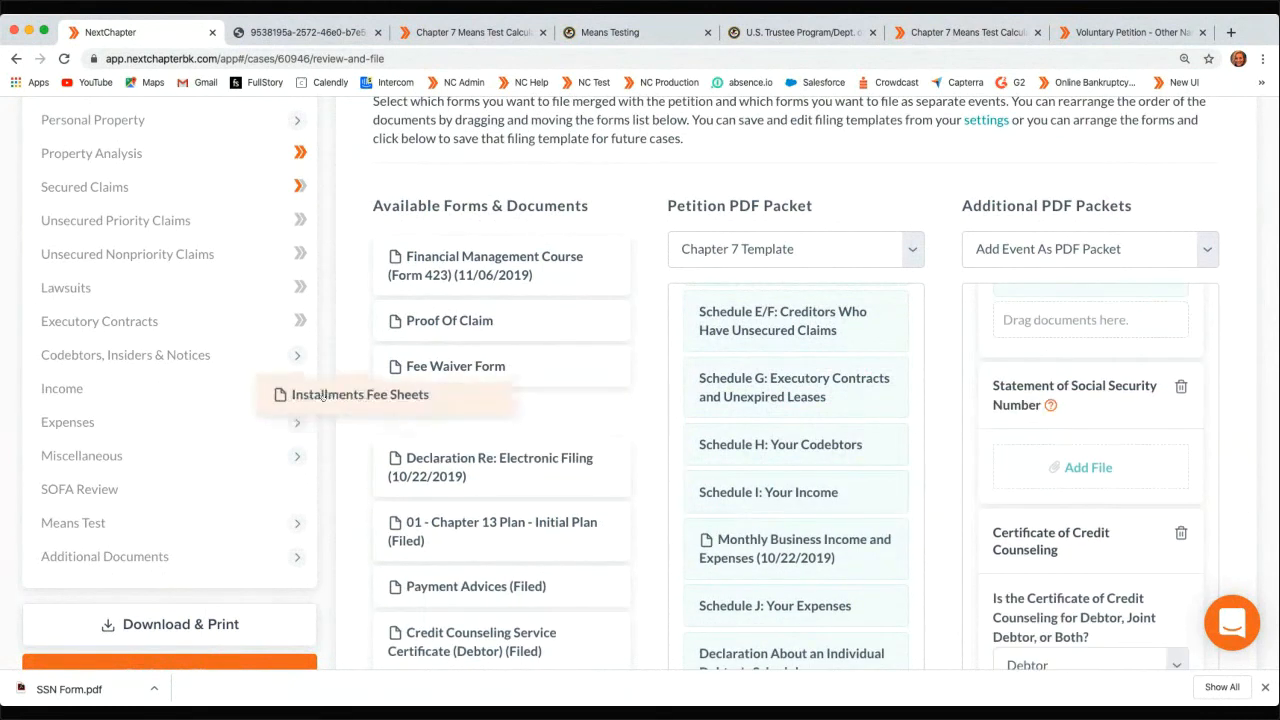
left_click(1097, 467)
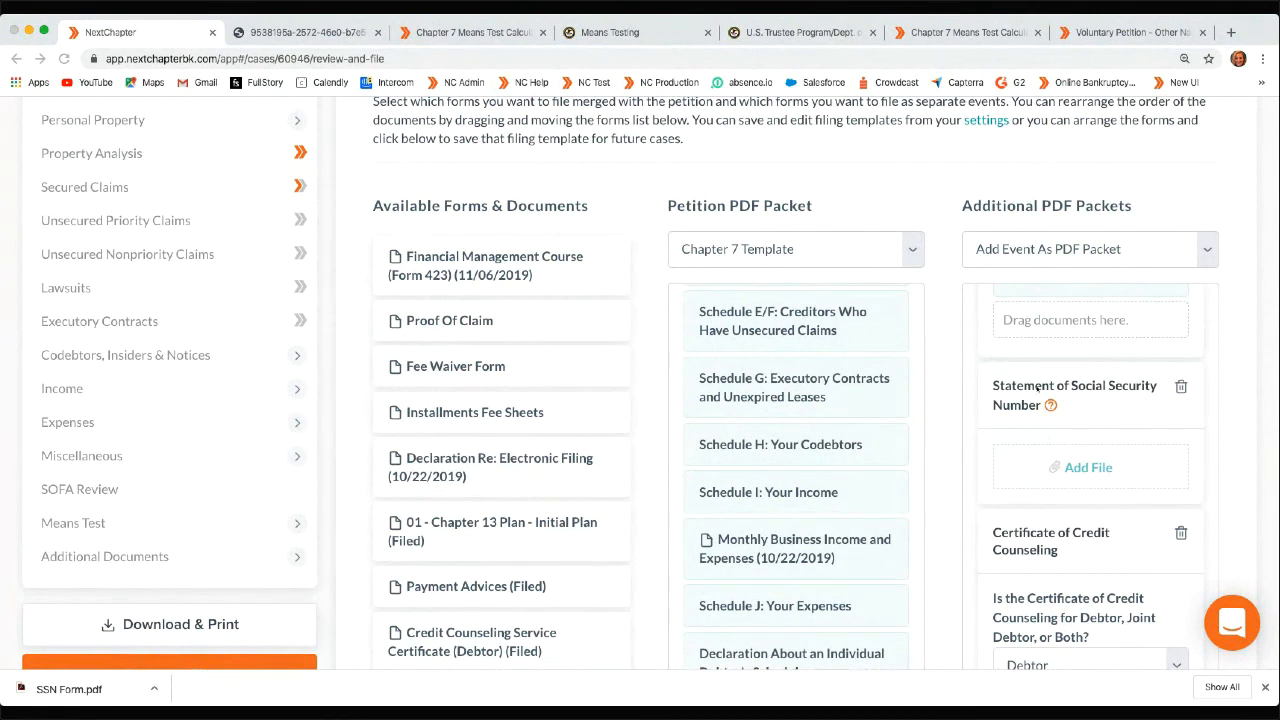
left_click(1071, 423)
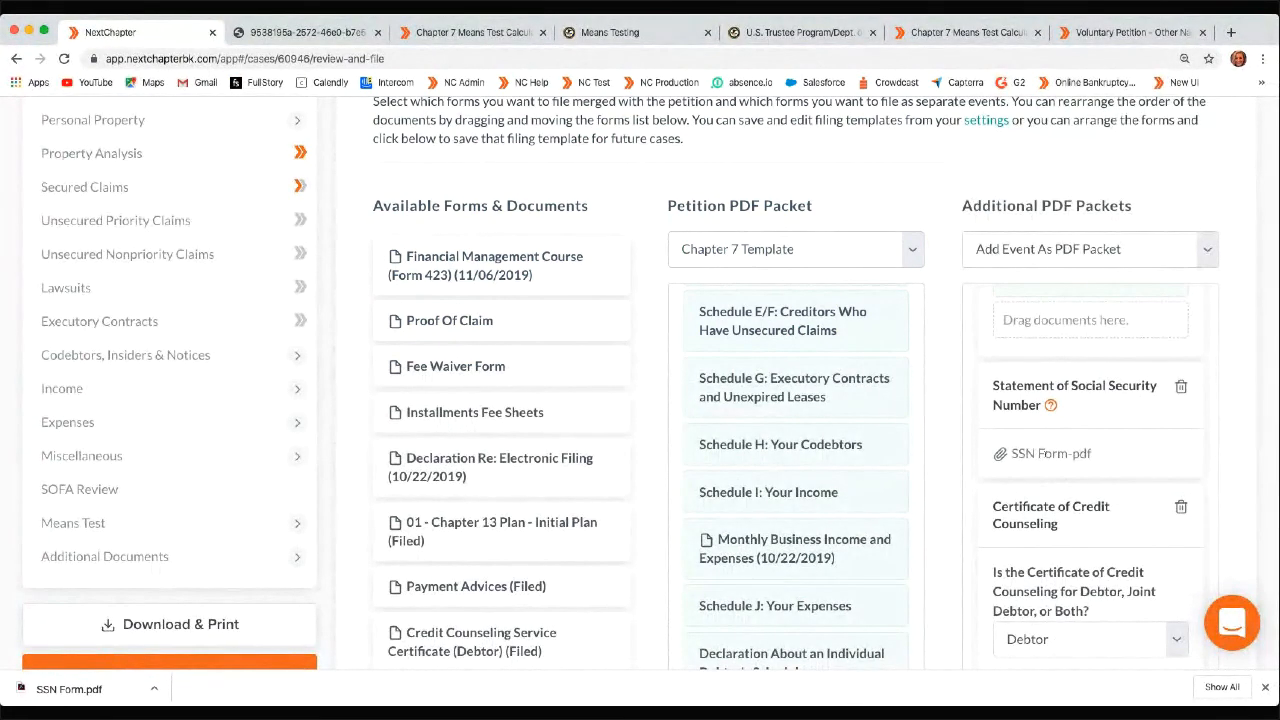
scroll(1048, 446, "down", 3)
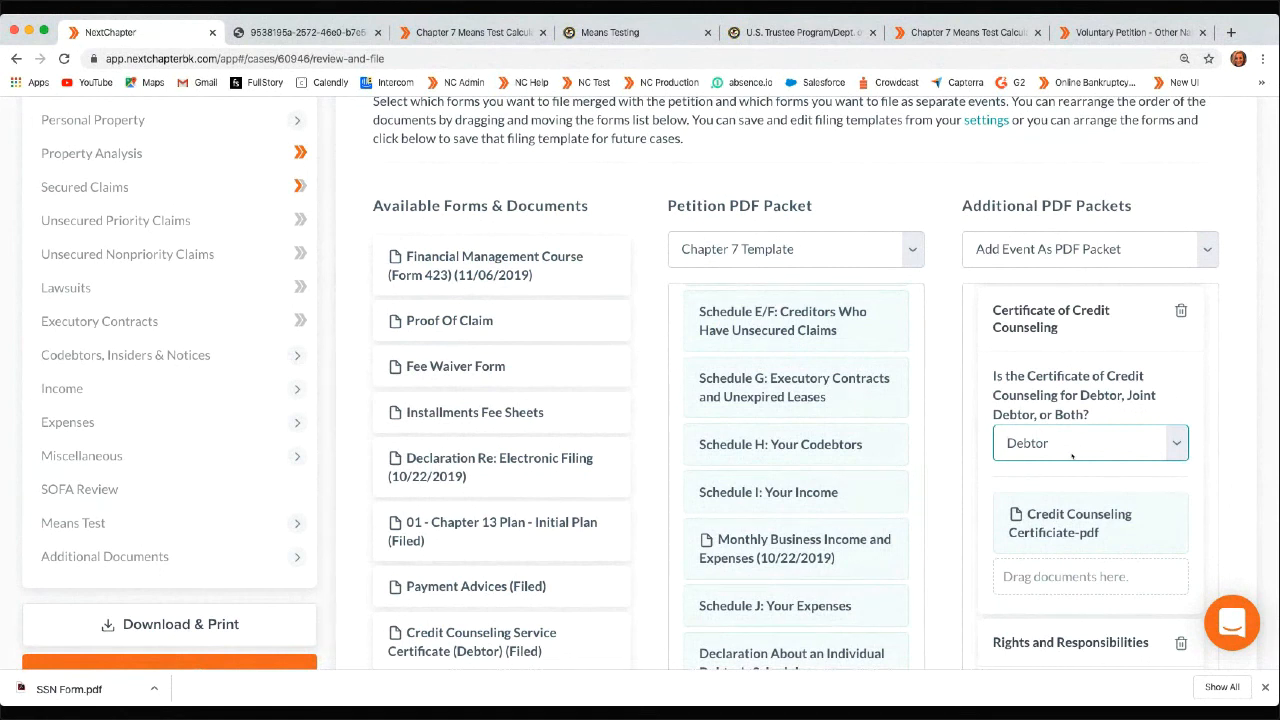
scroll(1065, 577, "down", 1)
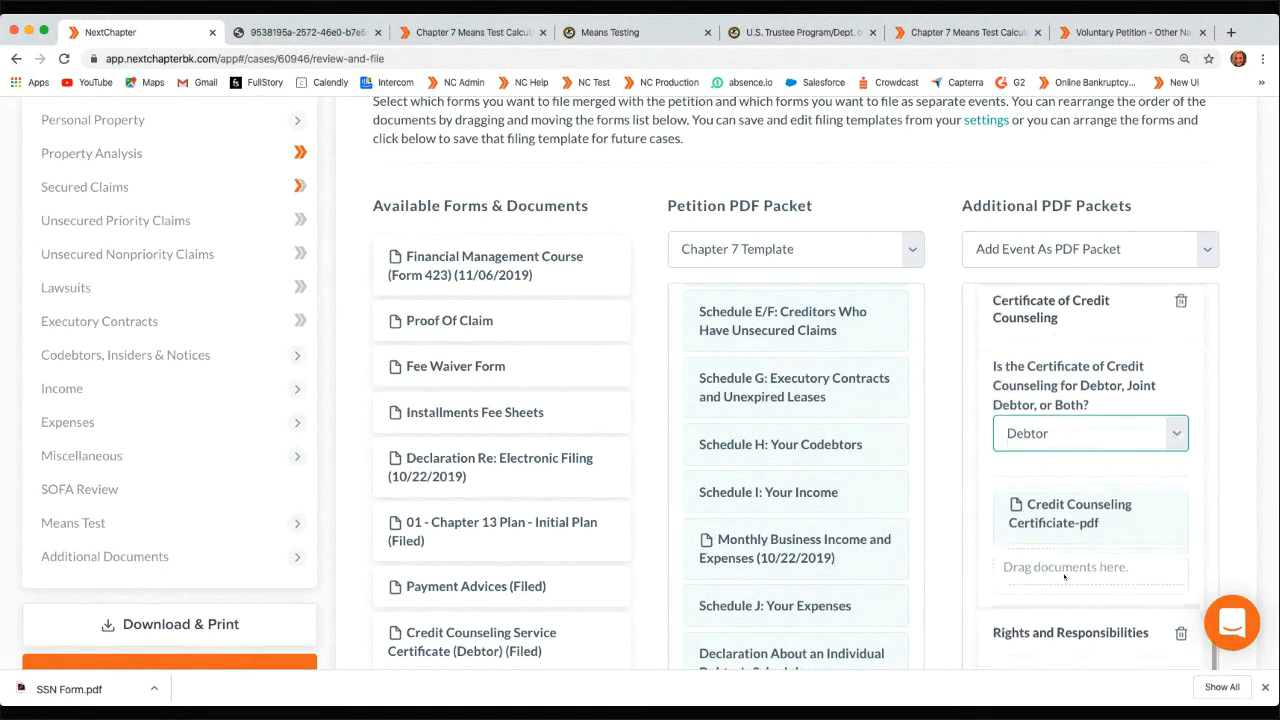
scroll(1065, 577, "down", 4)
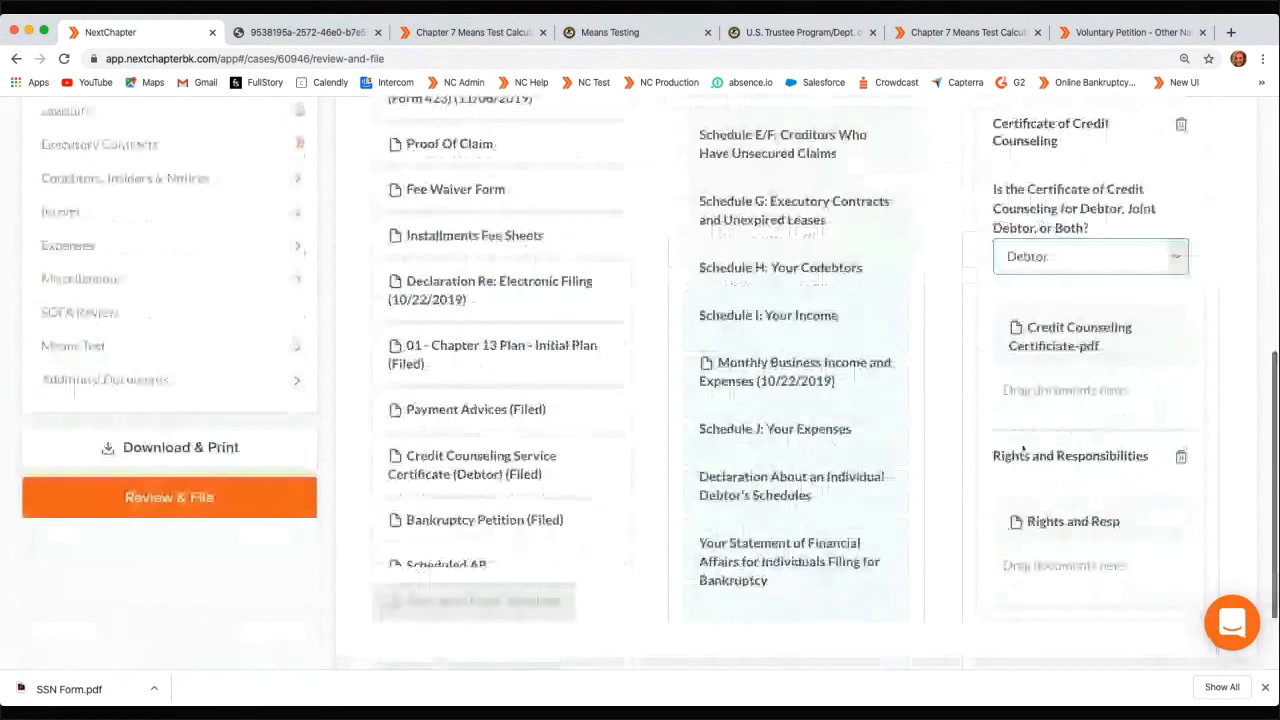
scroll(1022, 449, "up", 10)
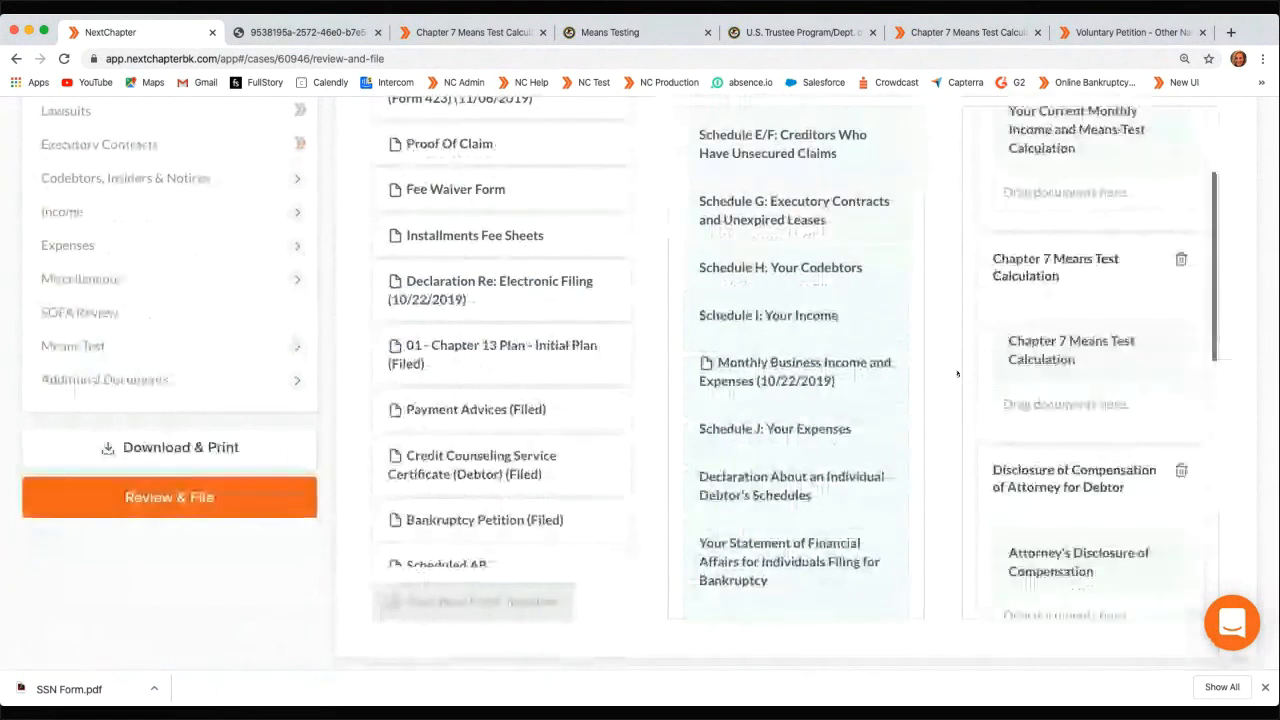
scroll(957, 374, "up", 8)
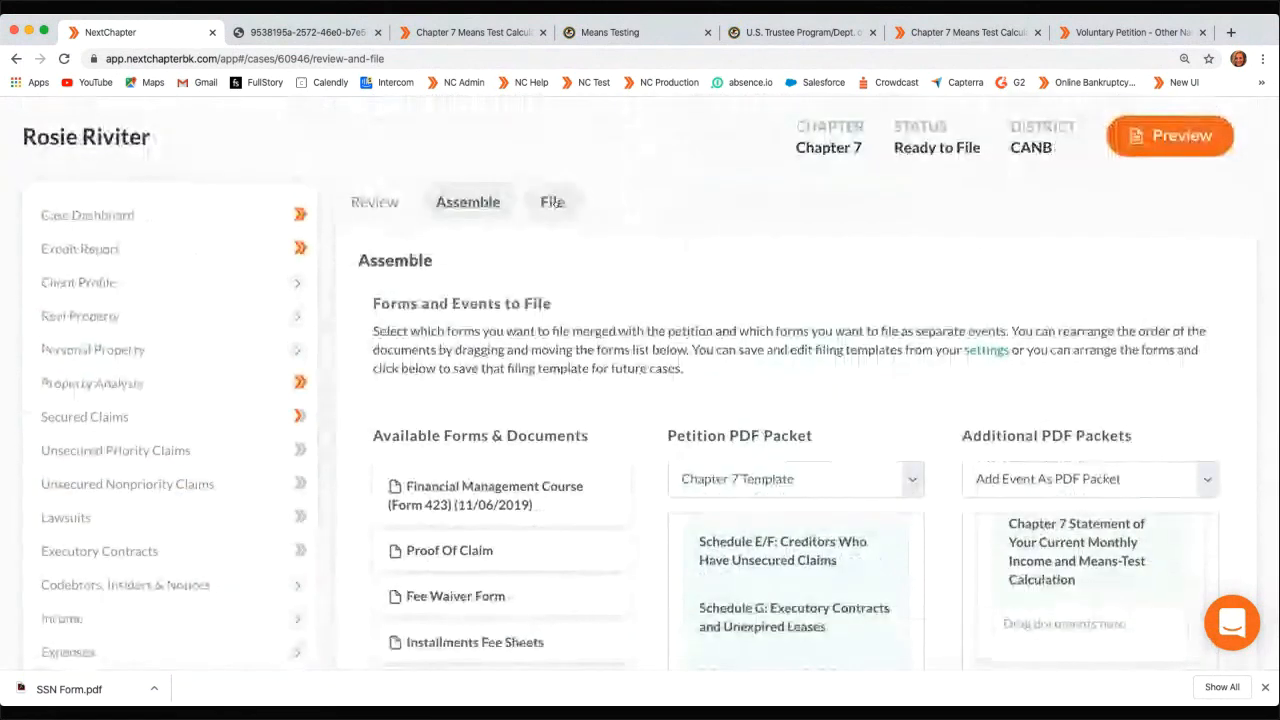
Move the case to the File step and confirm the Ready to File prompt
left_click(552, 201)
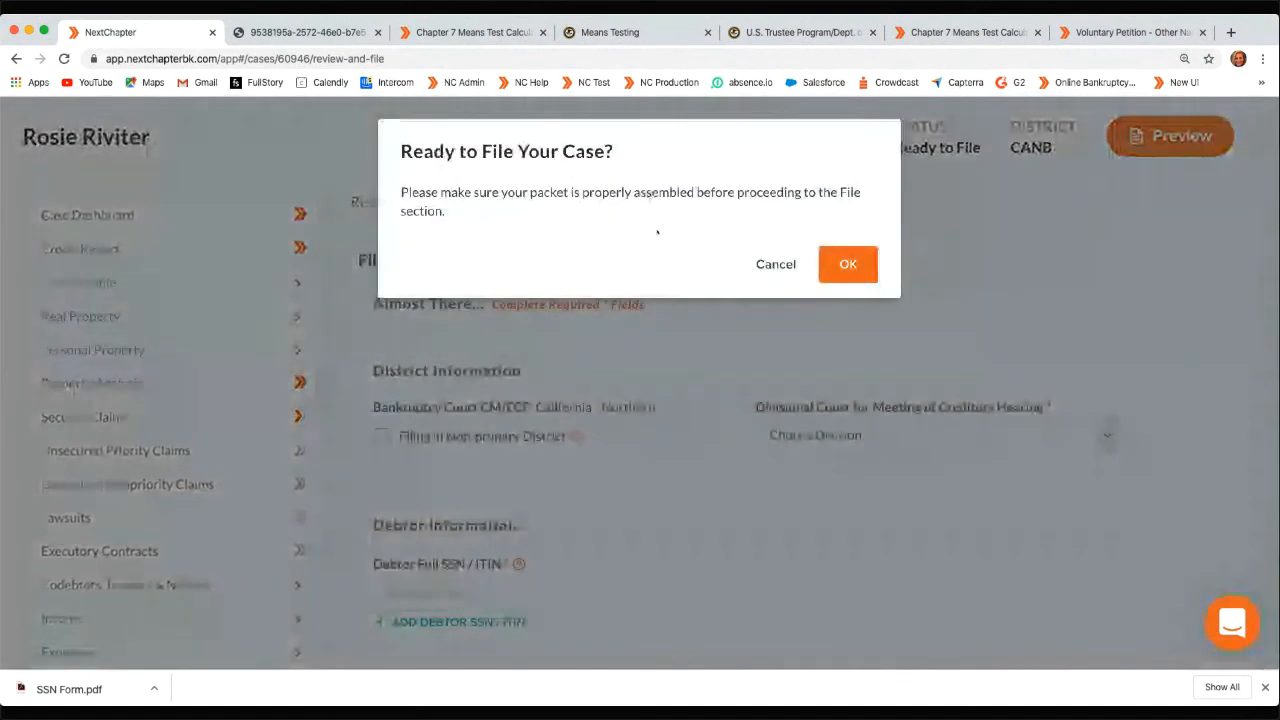
left_click(848, 264)
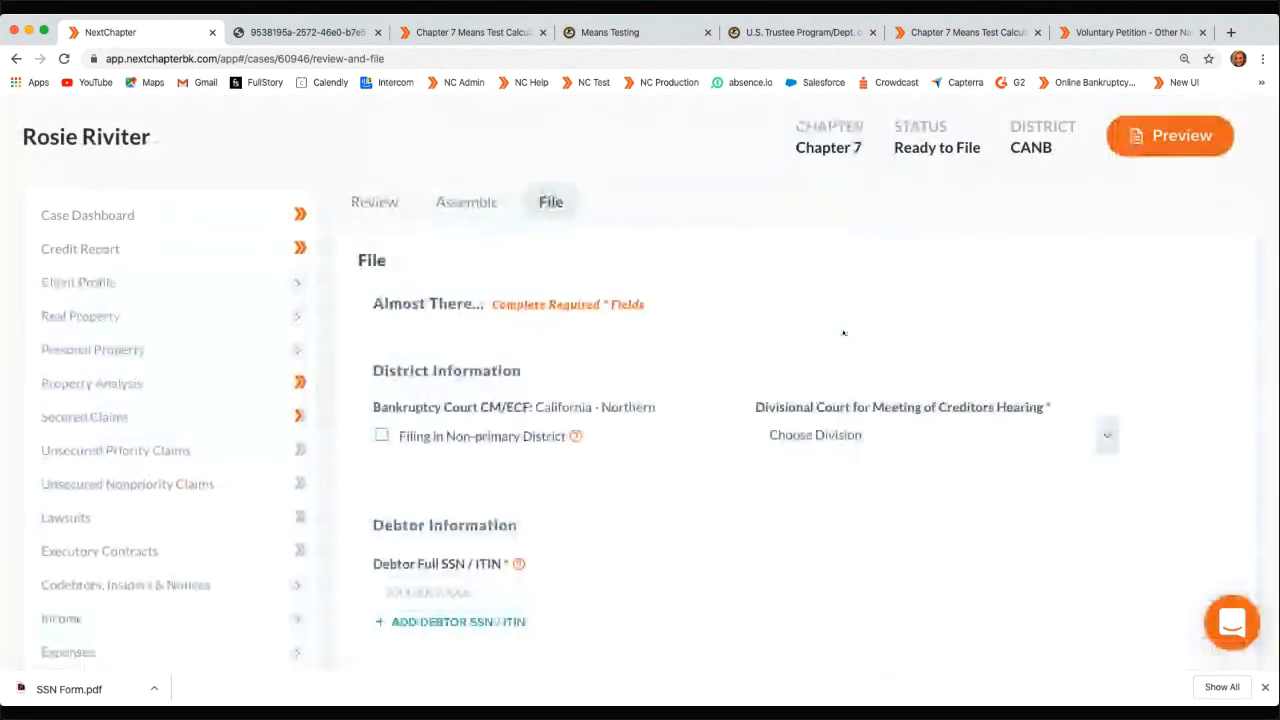
scroll(843, 333, "down", 3)
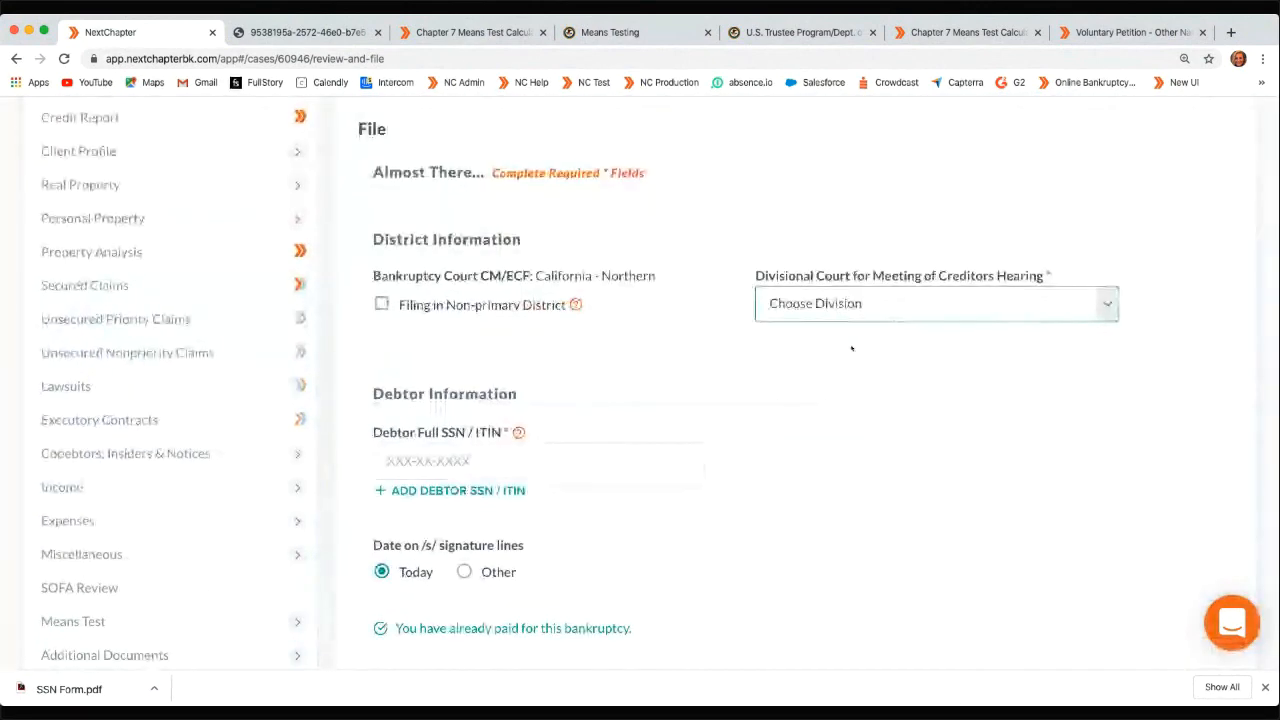
Enter the debtor's full SSN and preview the Chapter 7 Voluntary Petition (Official Form 101)
left_click(478, 470)
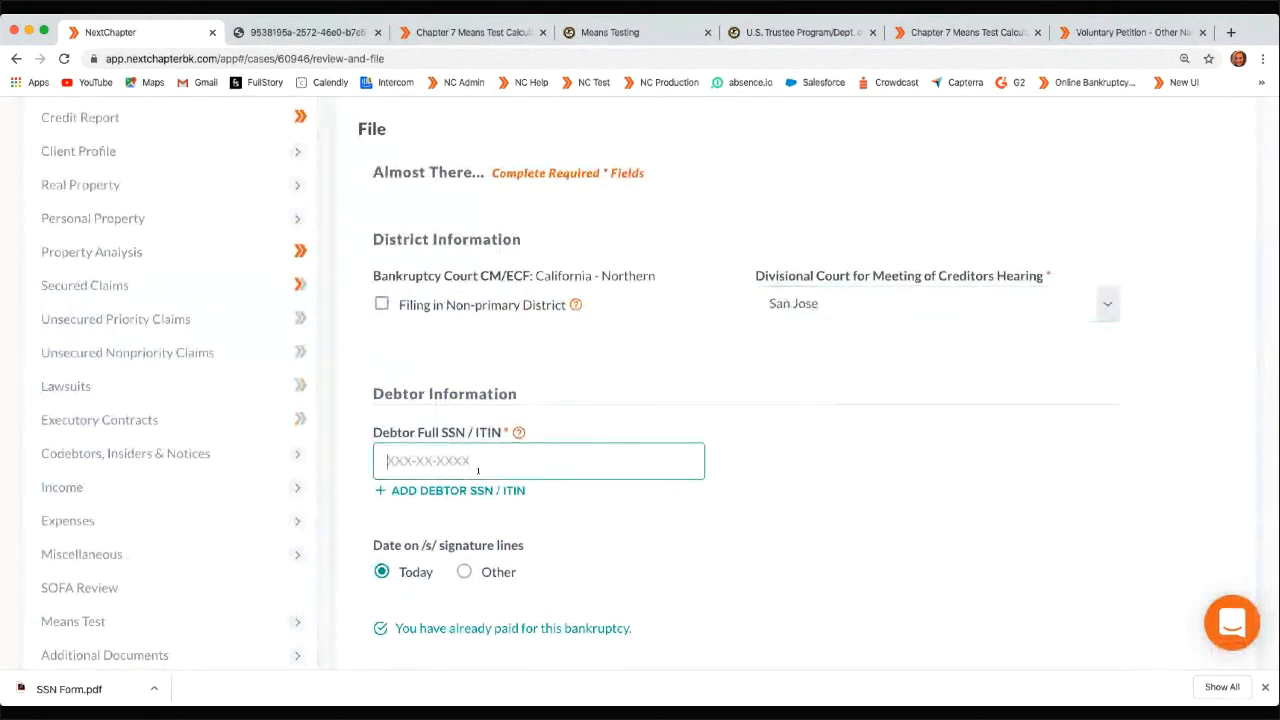
type("678-77-8787")
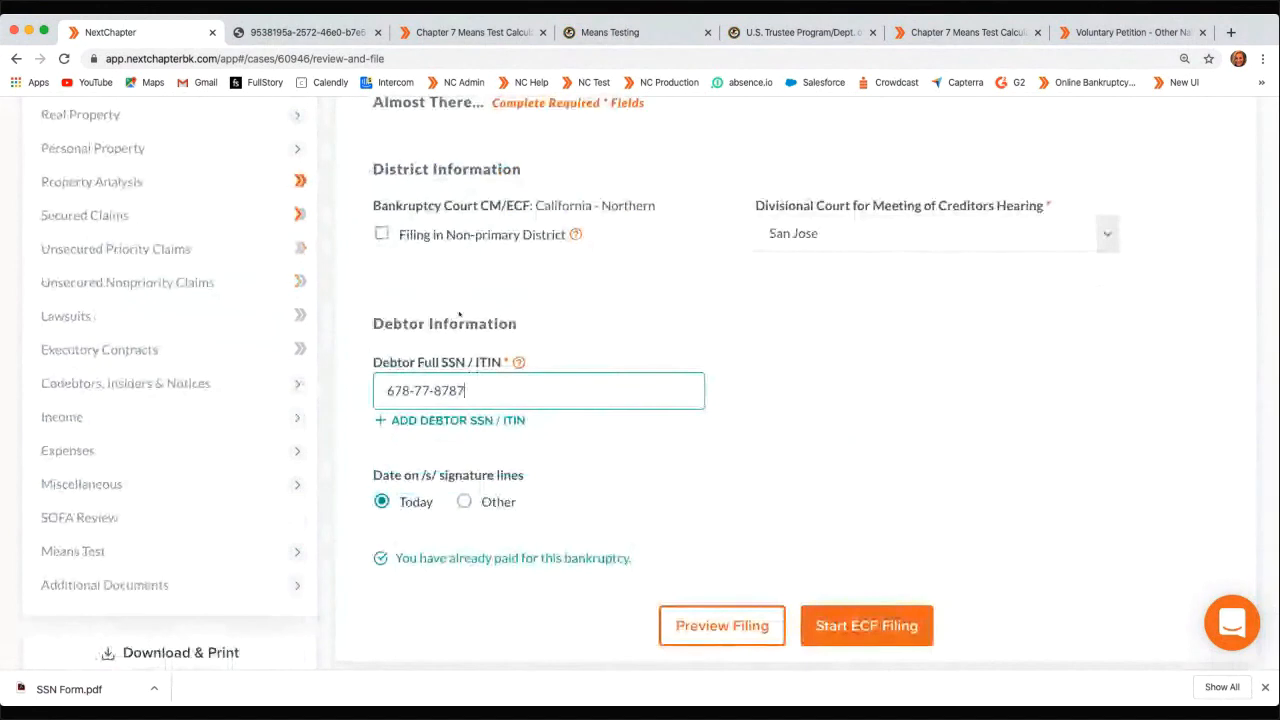
scroll(586, 378, "down", 2)
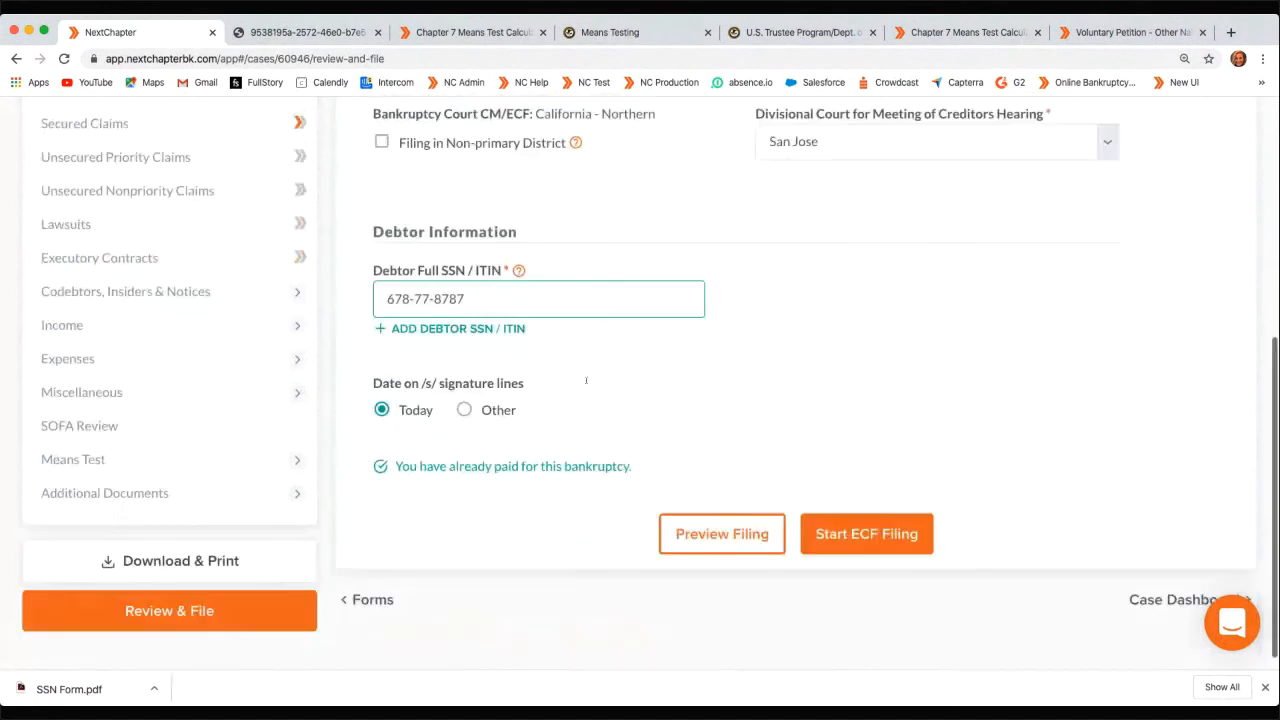
left_click(704, 537)
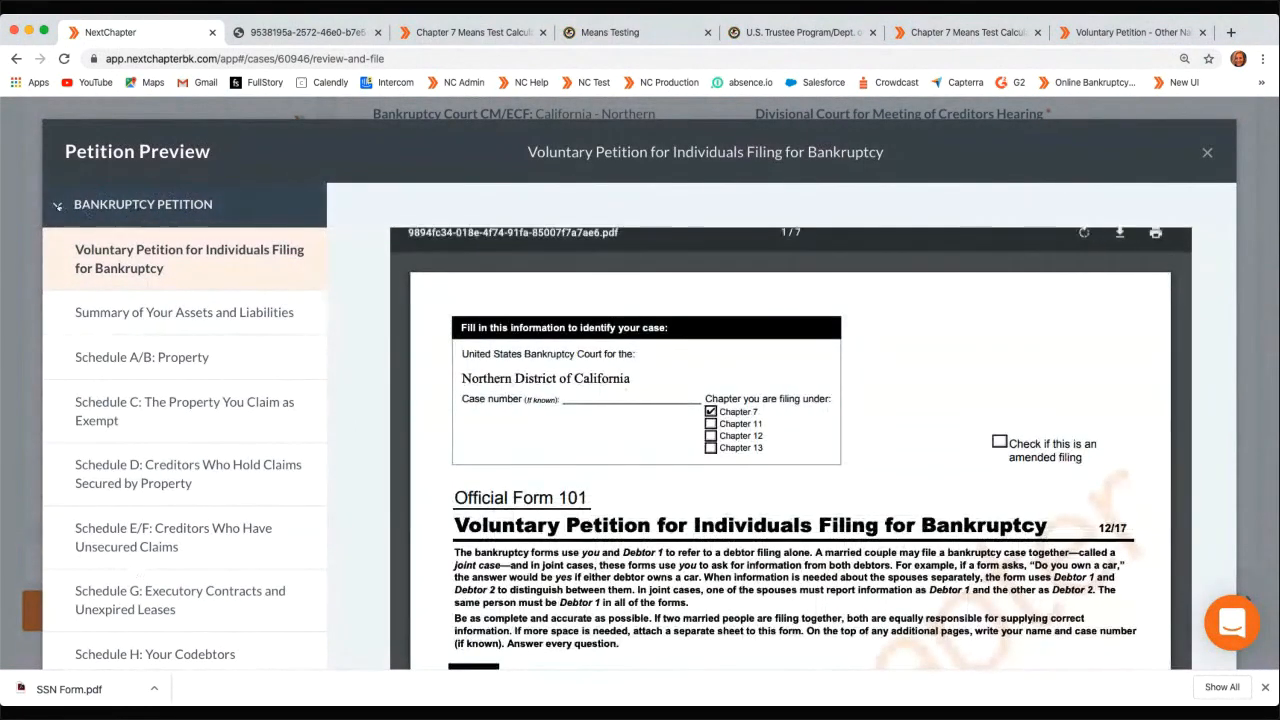
Preview the Chapter 7 Statement of Current Monthly Income and Means Test Calculation
left_click(73, 204)
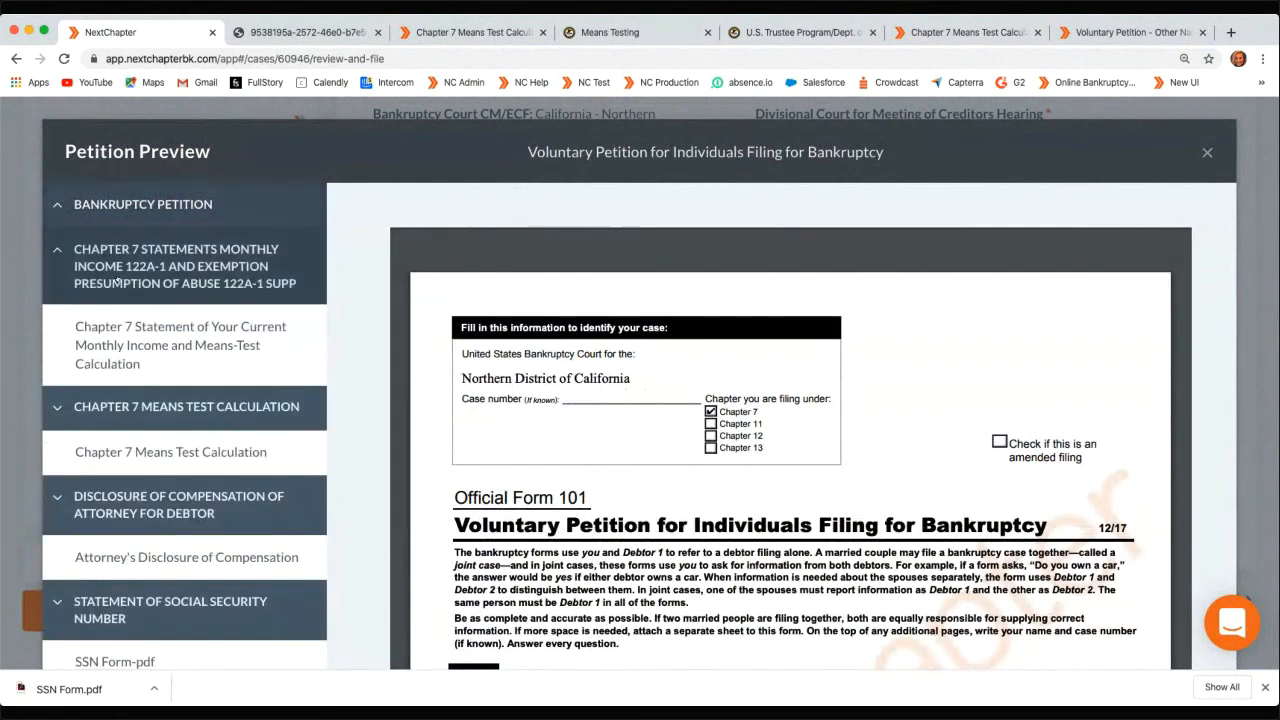
left_click(121, 262)
left_click(121, 262)
left_click(263, 372)
scroll(263, 372, "down", 3)
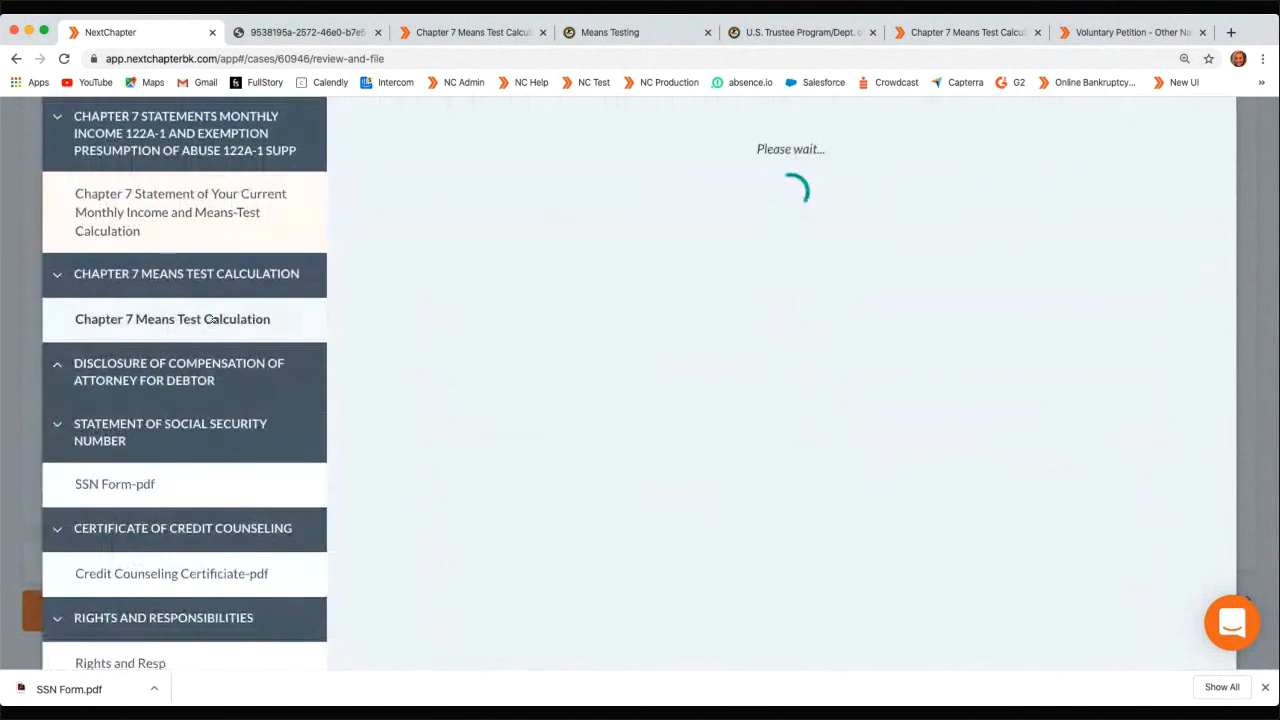
left_click(211, 319)
scroll(143, 423, "down", 4)
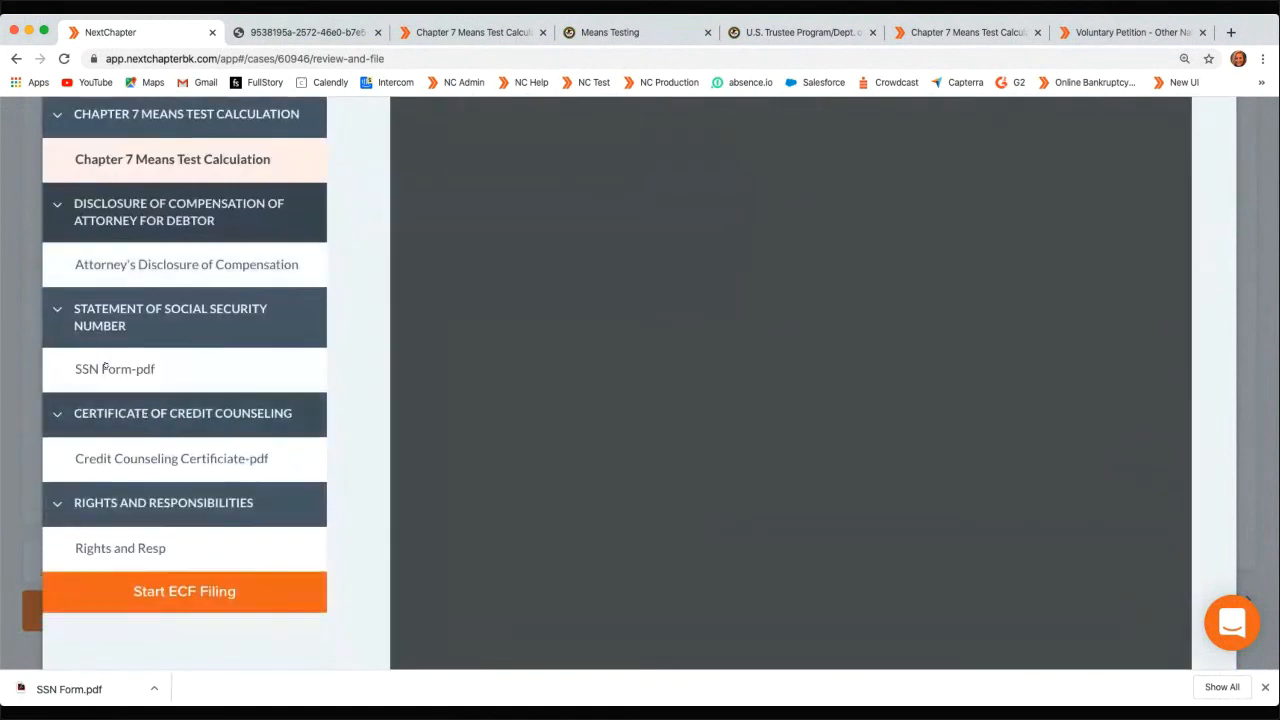
Check the signed SSN Form (Official Form 121), then start the case's ECF filing
left_click(104, 368)
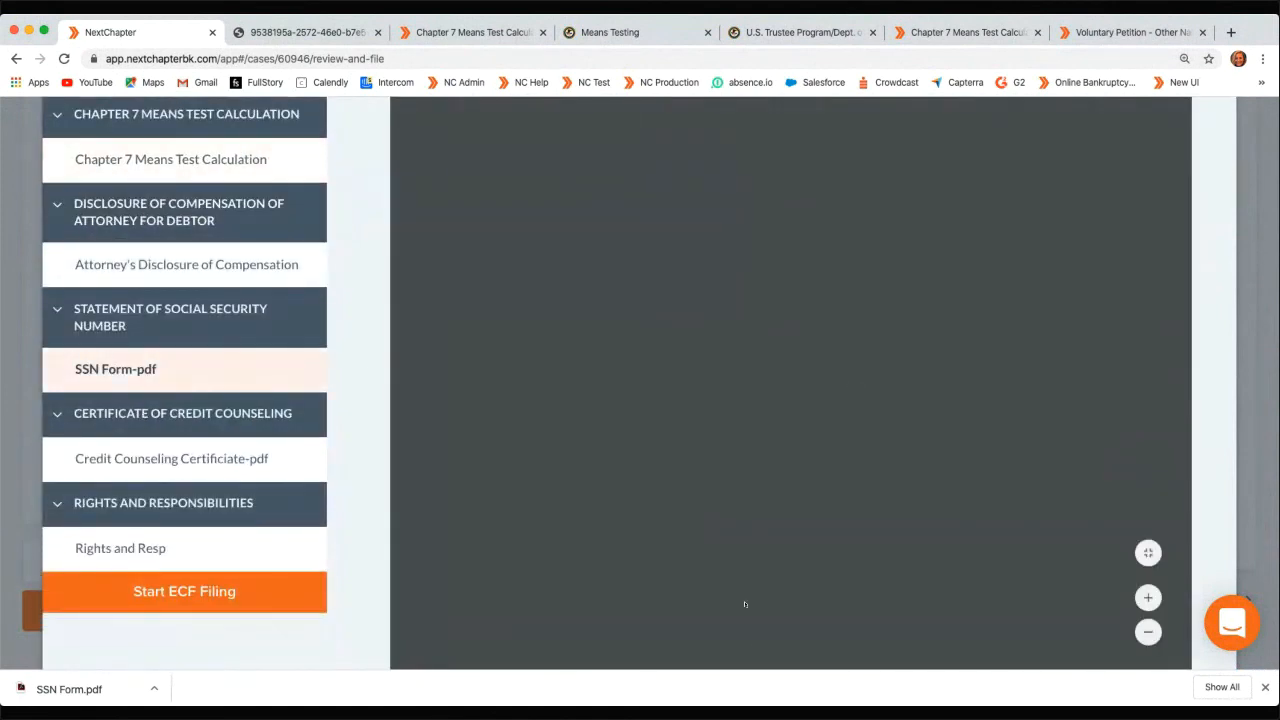
scroll(787, 316, "down", 3)
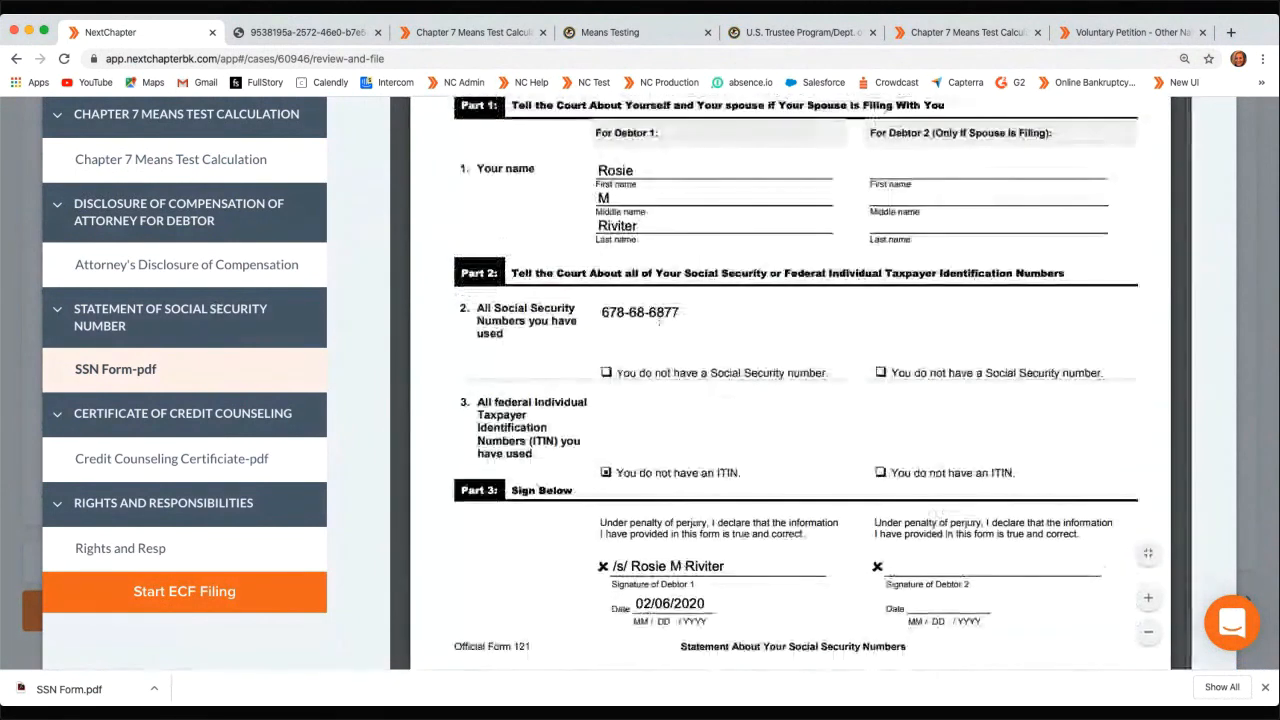
scroll(487, 364, "down", 1)
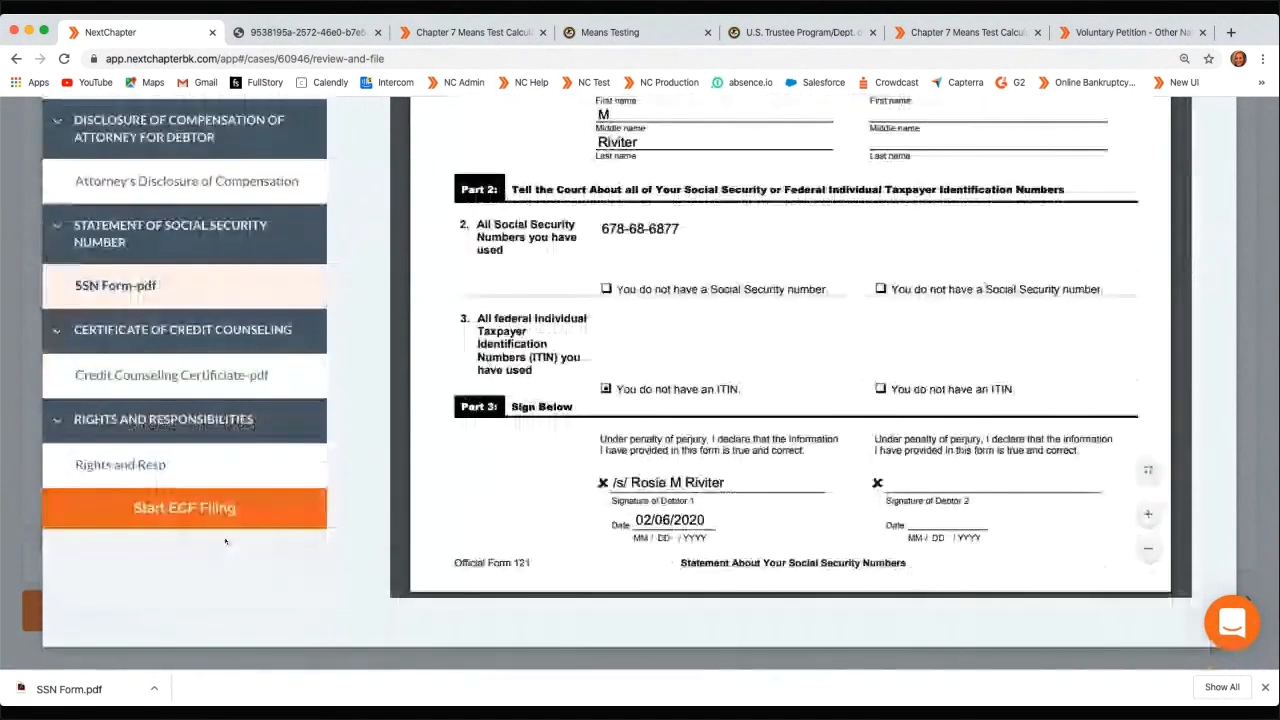
left_click(184, 508)
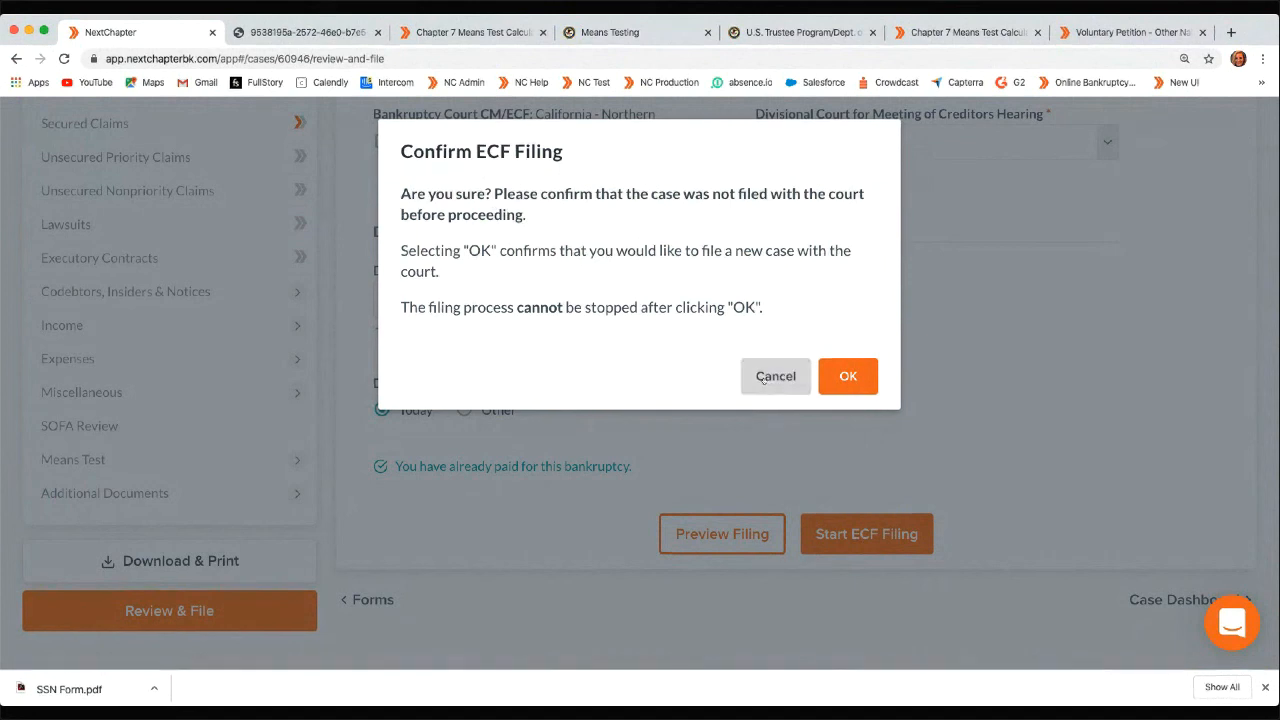
Cancel the ECF filing, review Client Profile Filing Information, and open the PACER Notices
left_click(763, 378)
left_click(93, 305)
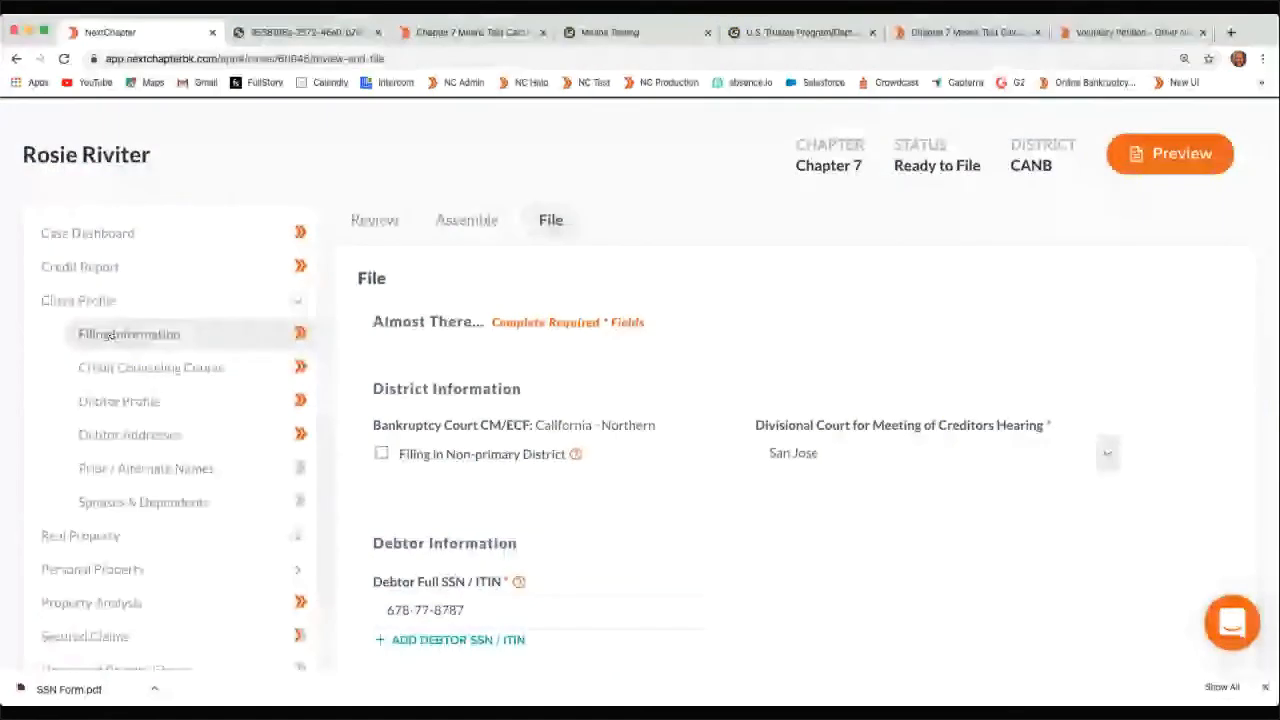
left_click(110, 336)
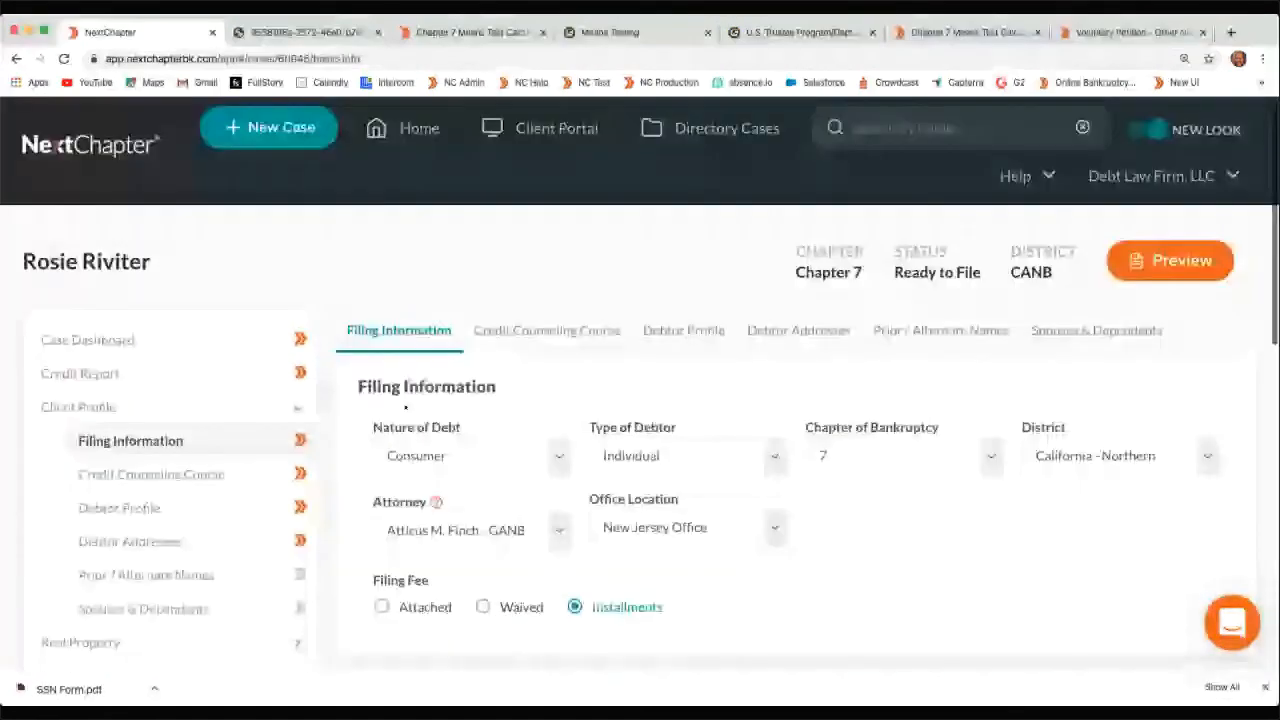
scroll(158, 449, "down", 10)
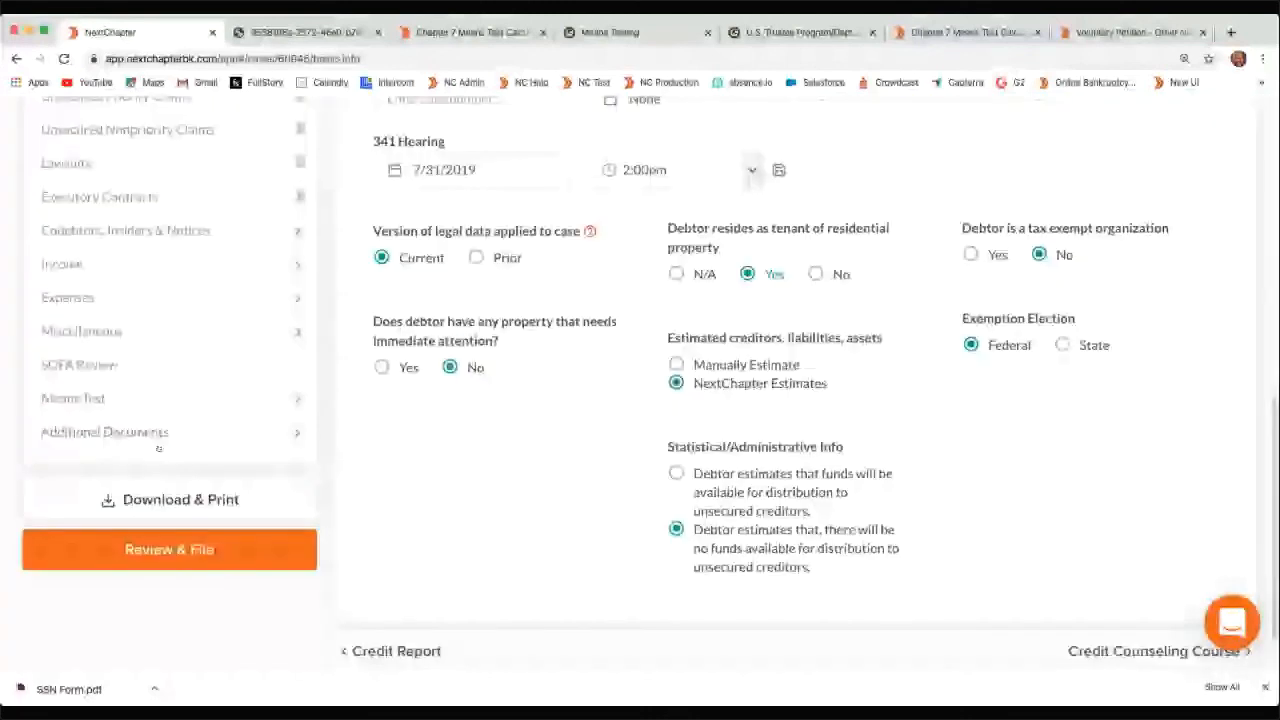
left_click(158, 447)
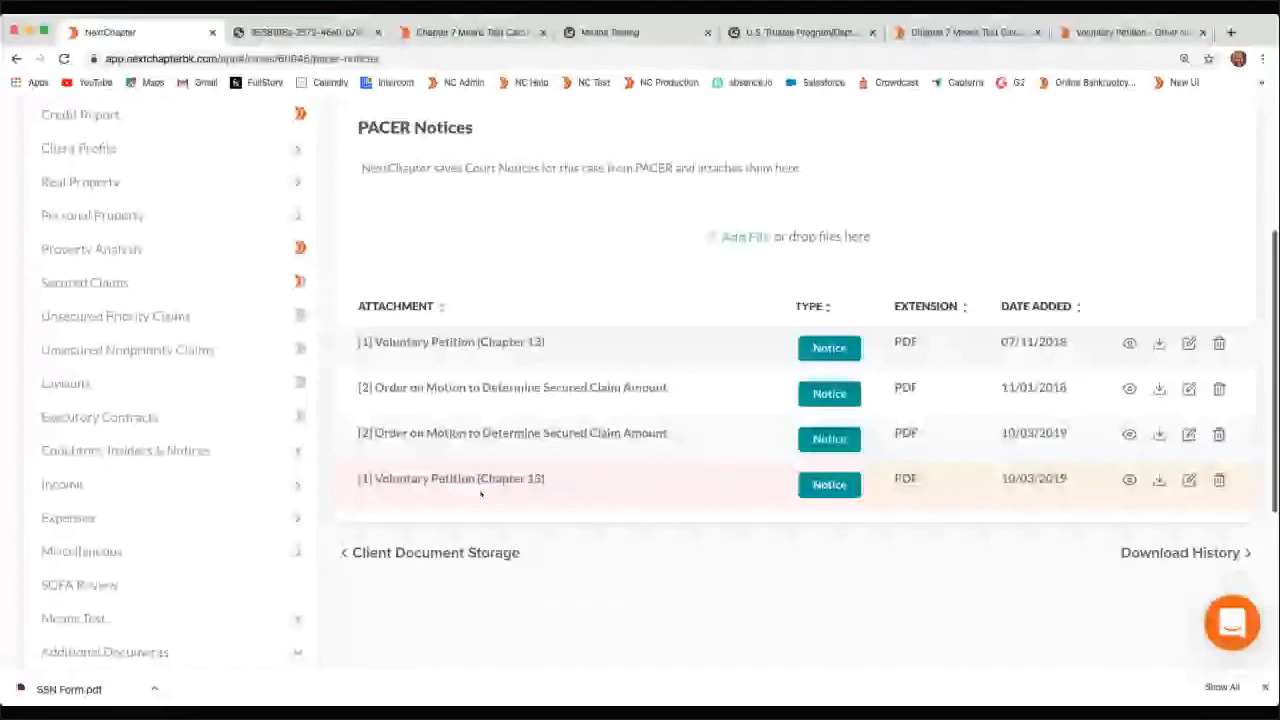
Browse the case's Download History, then return to the Review & File page
scroll(481, 493, "up", 3)
scroll(872, 341, "down", 2)
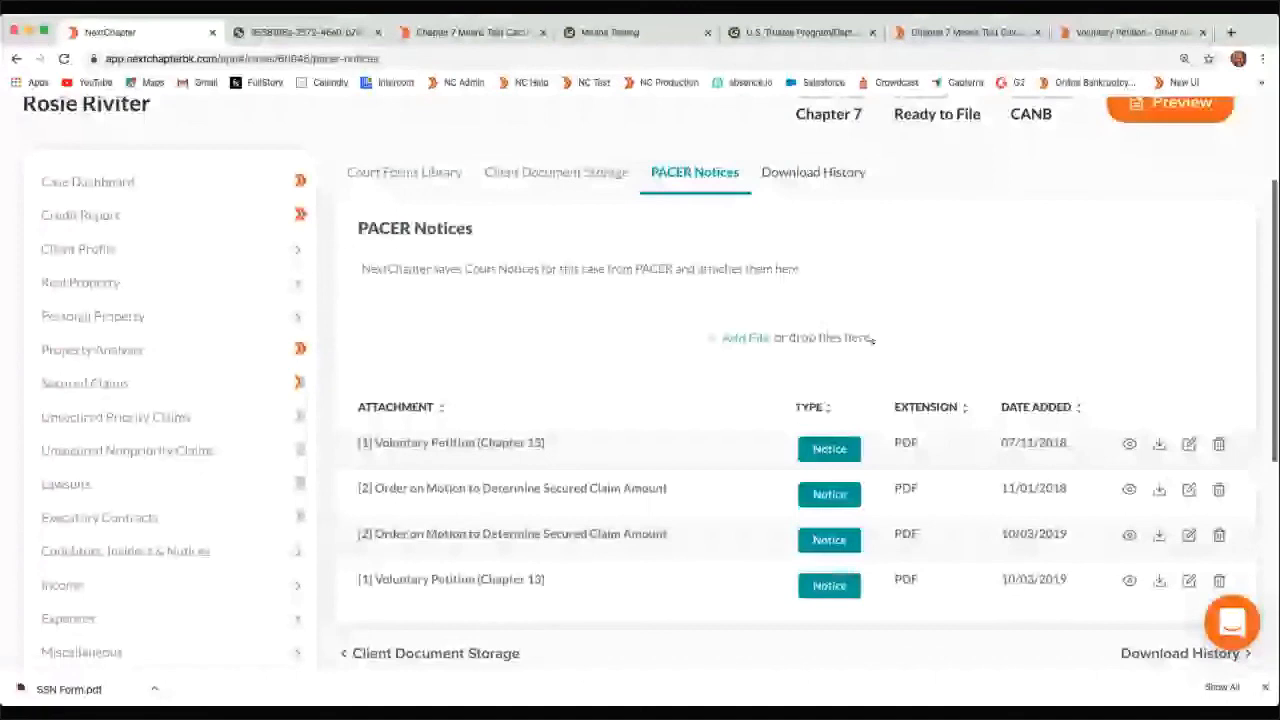
left_click(813, 173)
scroll(550, 454, "down", 1)
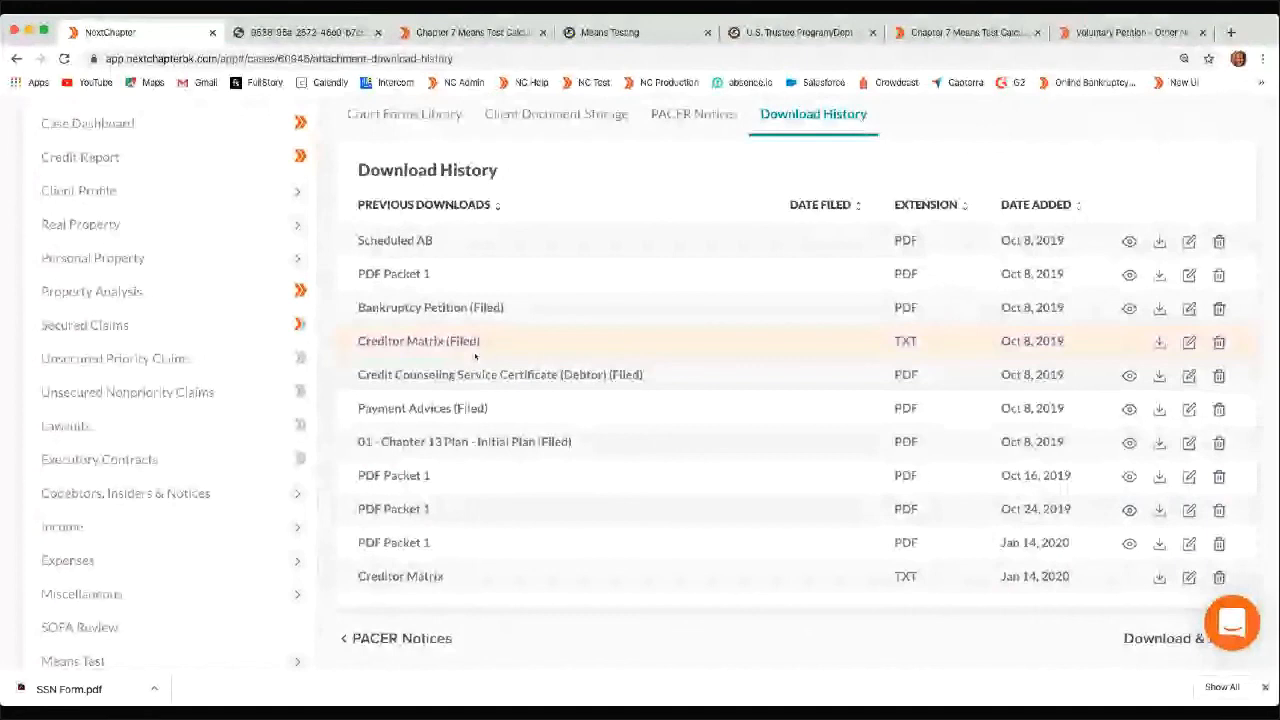
scroll(475, 355, "up", 3)
scroll(151, 400, "down", 10)
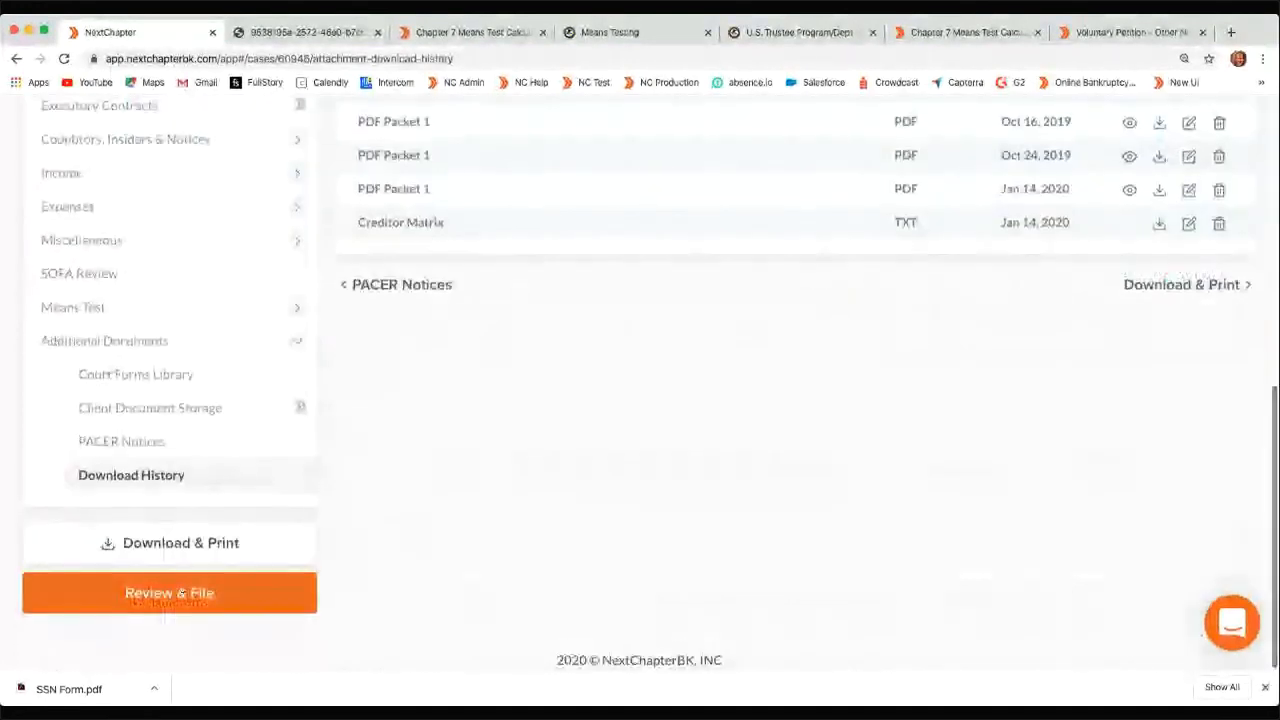
left_click(168, 590)
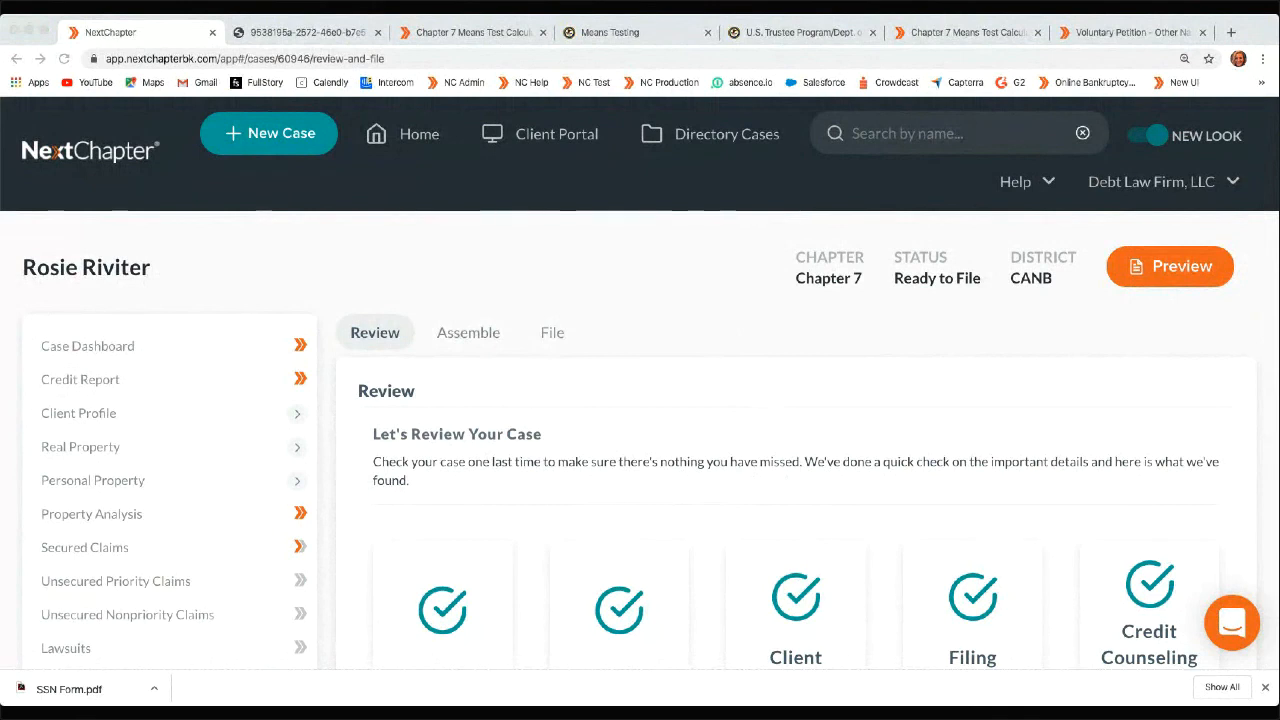
Open the support chat panel and close it again
left_click(392, 459)
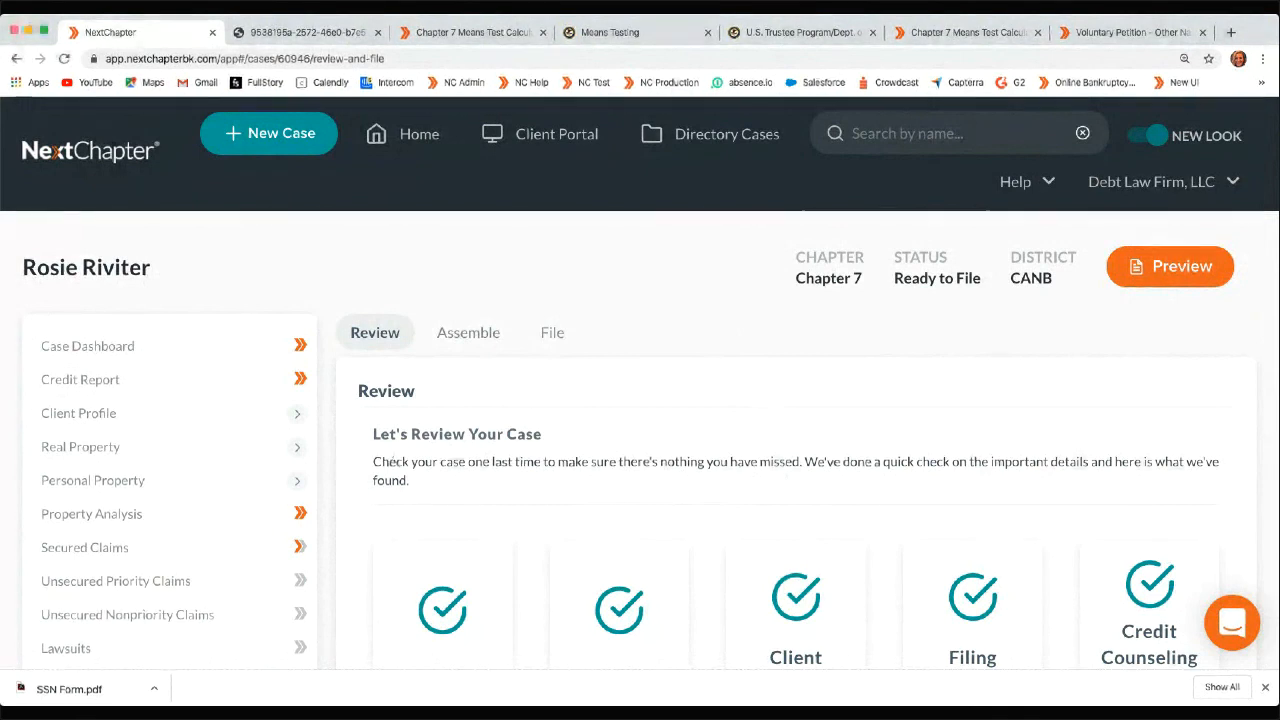
left_click(1232, 623)
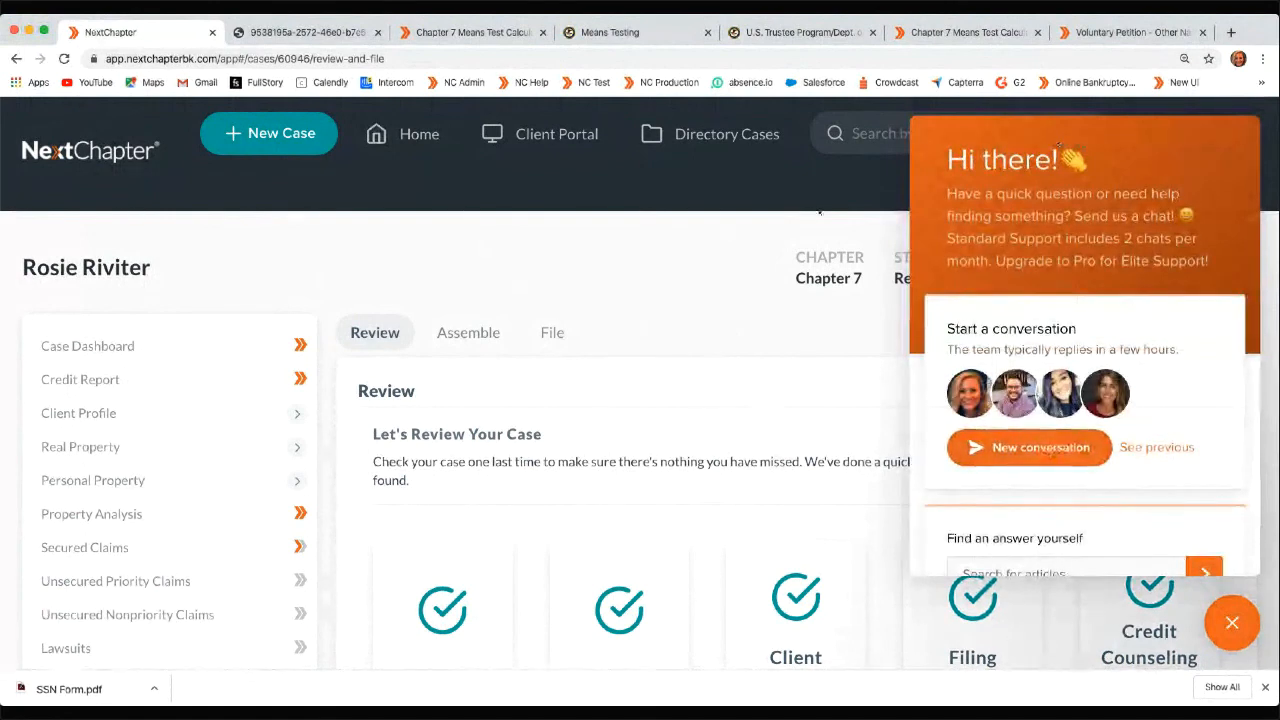
left_click(1232, 623)
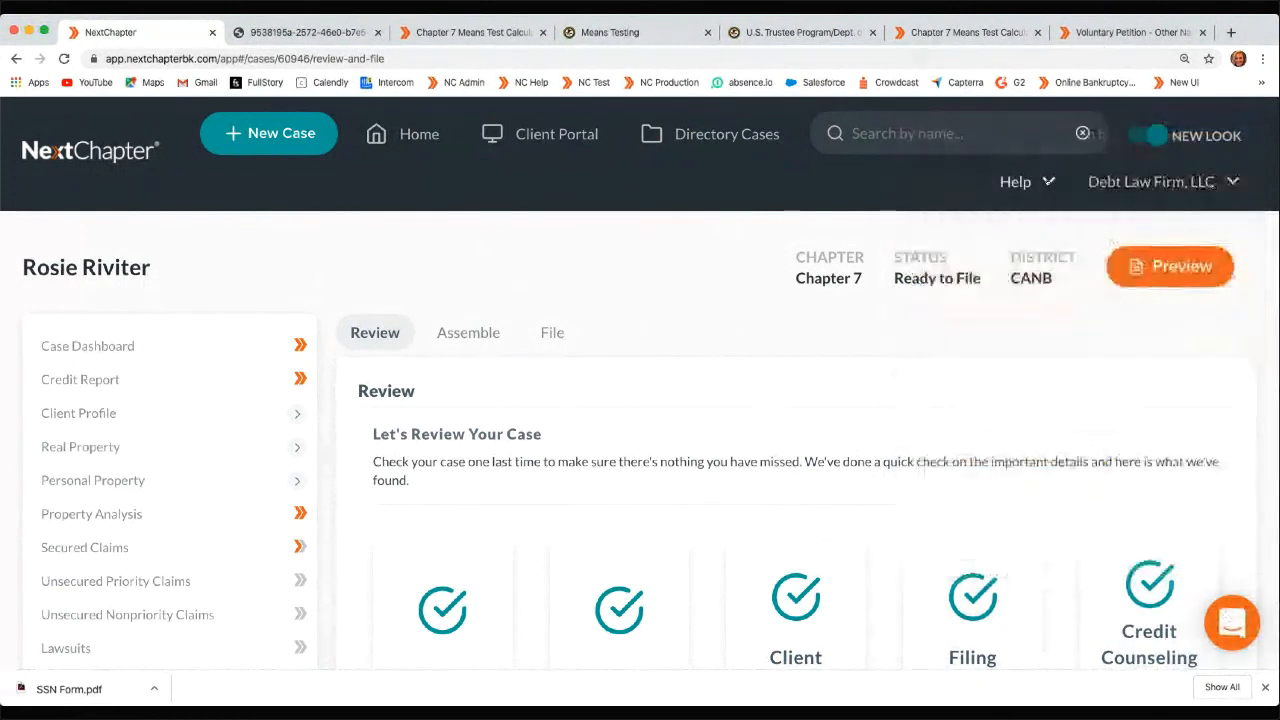
Open the Help Center in a new tab from the header's Help menu
left_click(1020, 182)
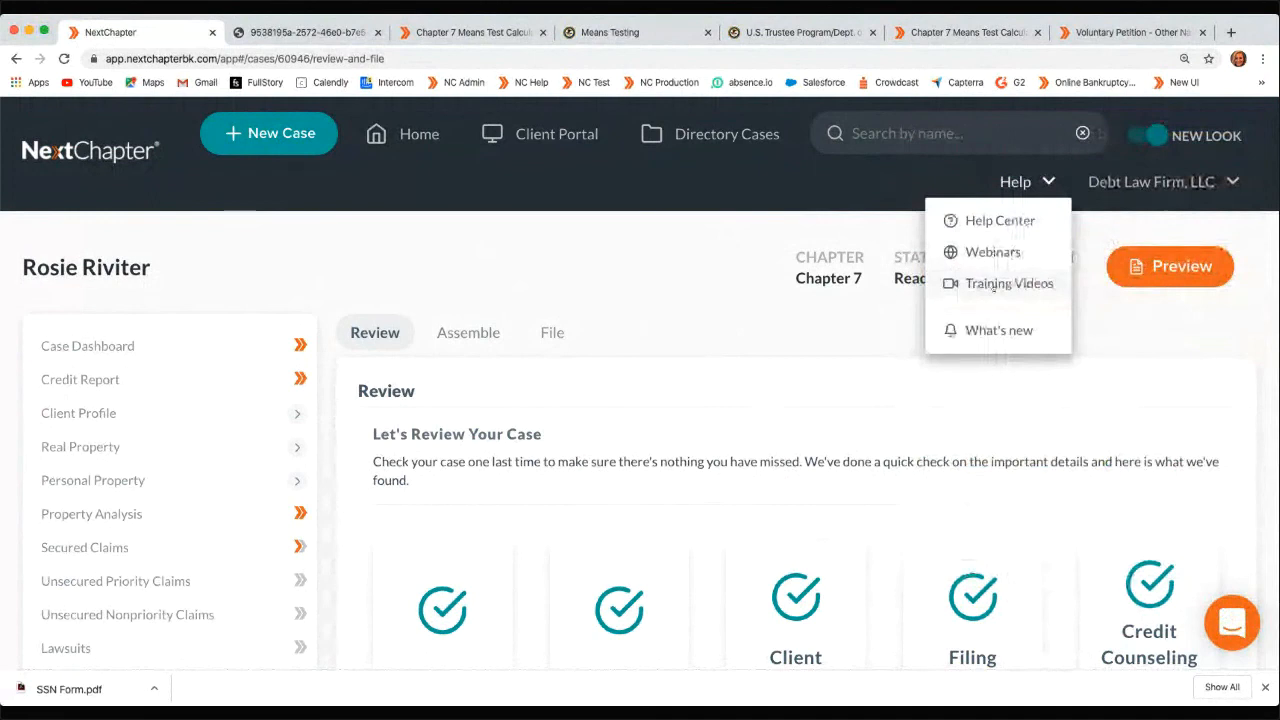
left_click(1020, 186)
left_click(1026, 182)
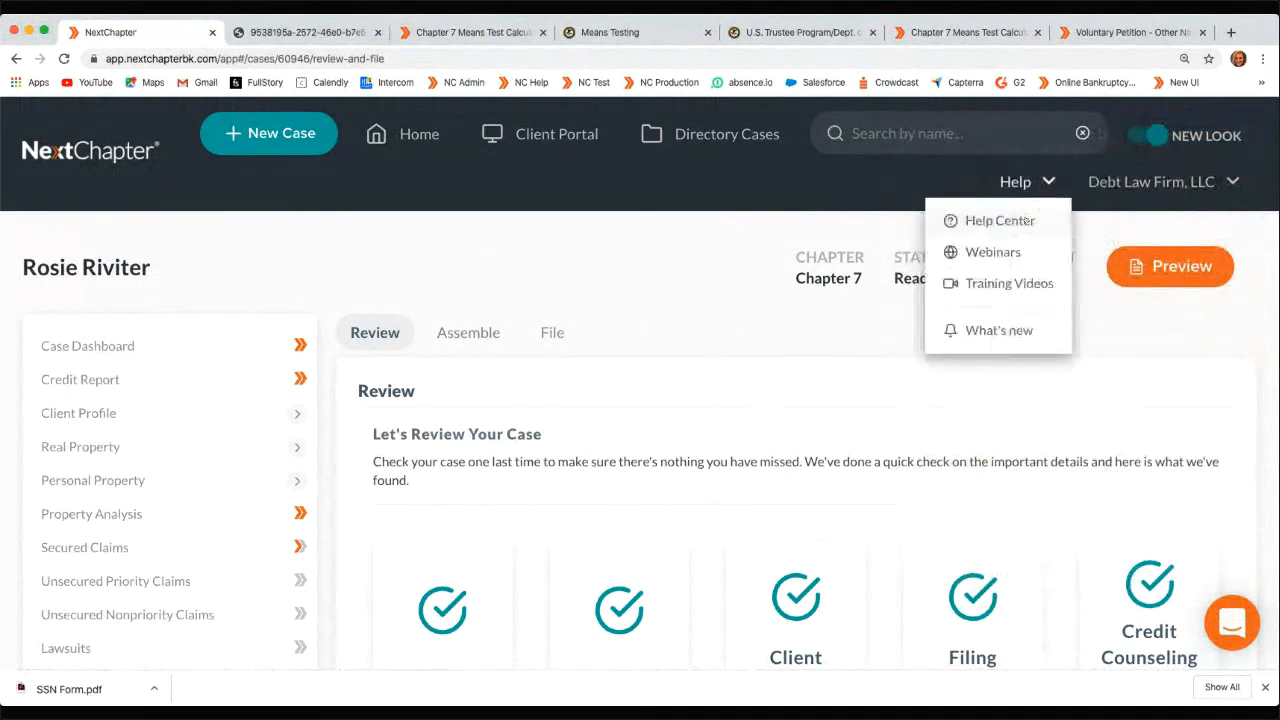
left_click(1010, 217)
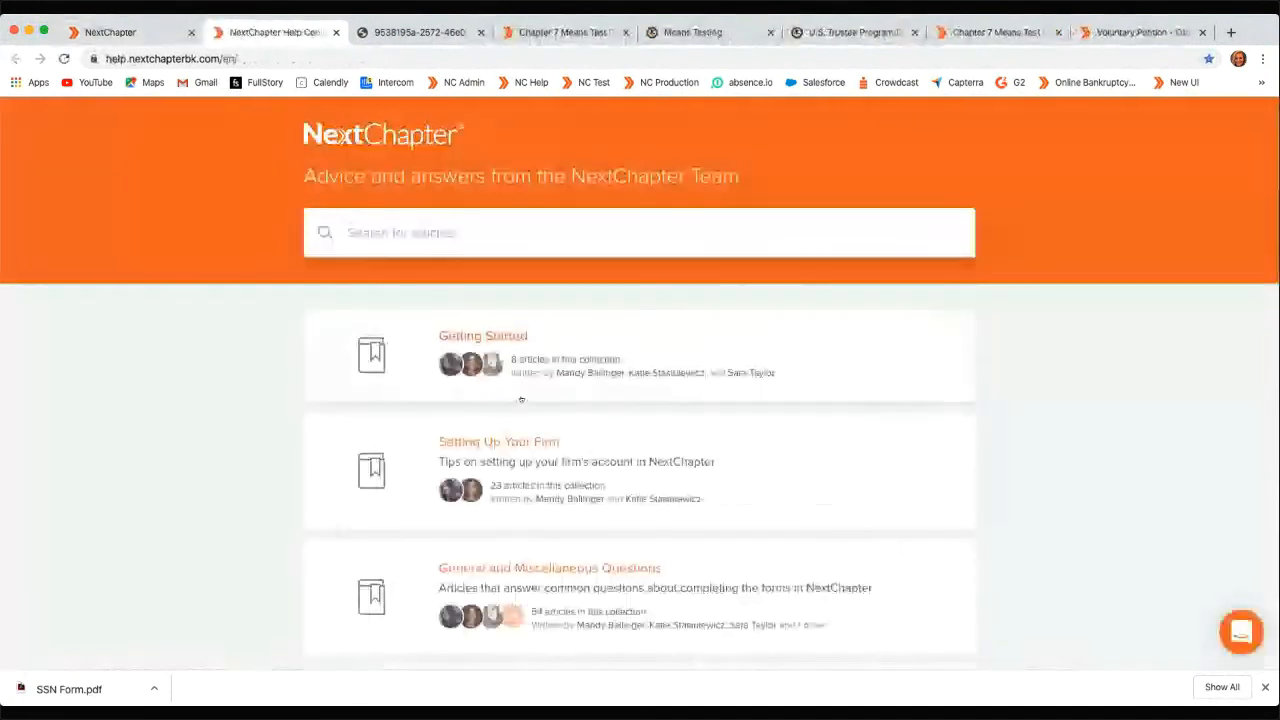
Open and read through the Help Center's Case Filing E-mail article
scroll(625, 437, "down", 3)
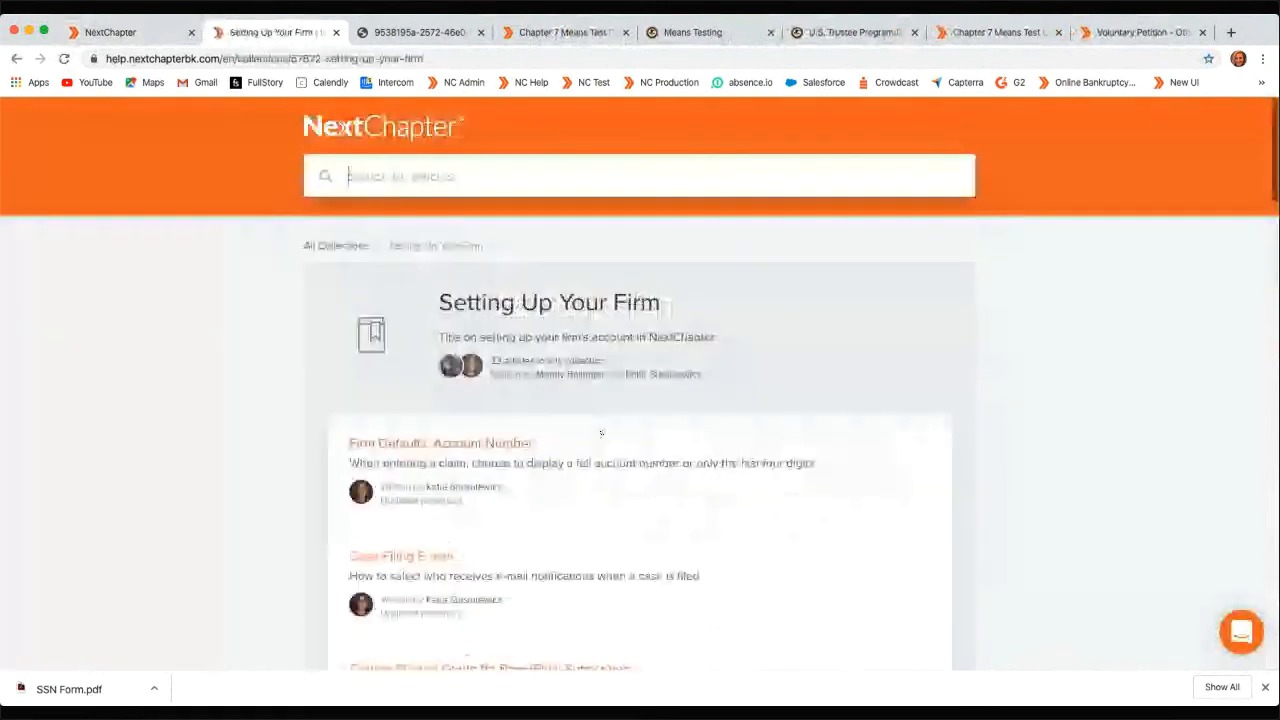
scroll(390, 406, "down", 2)
left_click(391, 410)
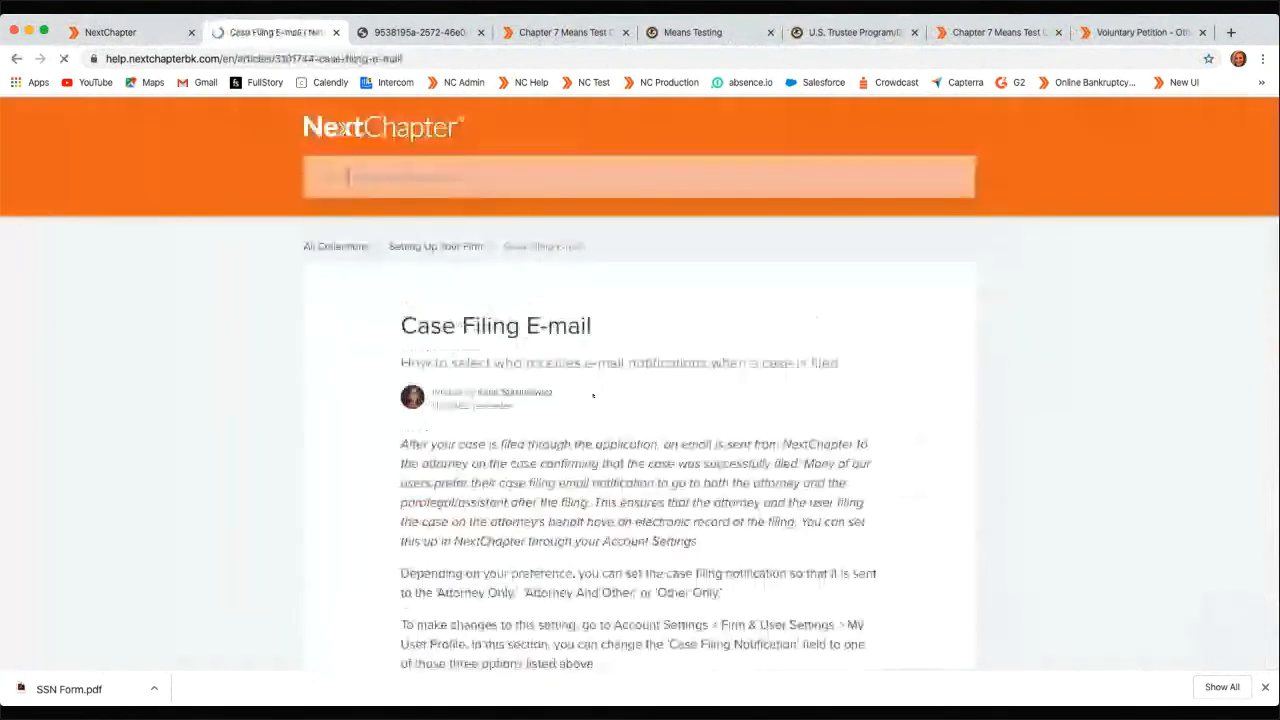
scroll(593, 397, "down", 5)
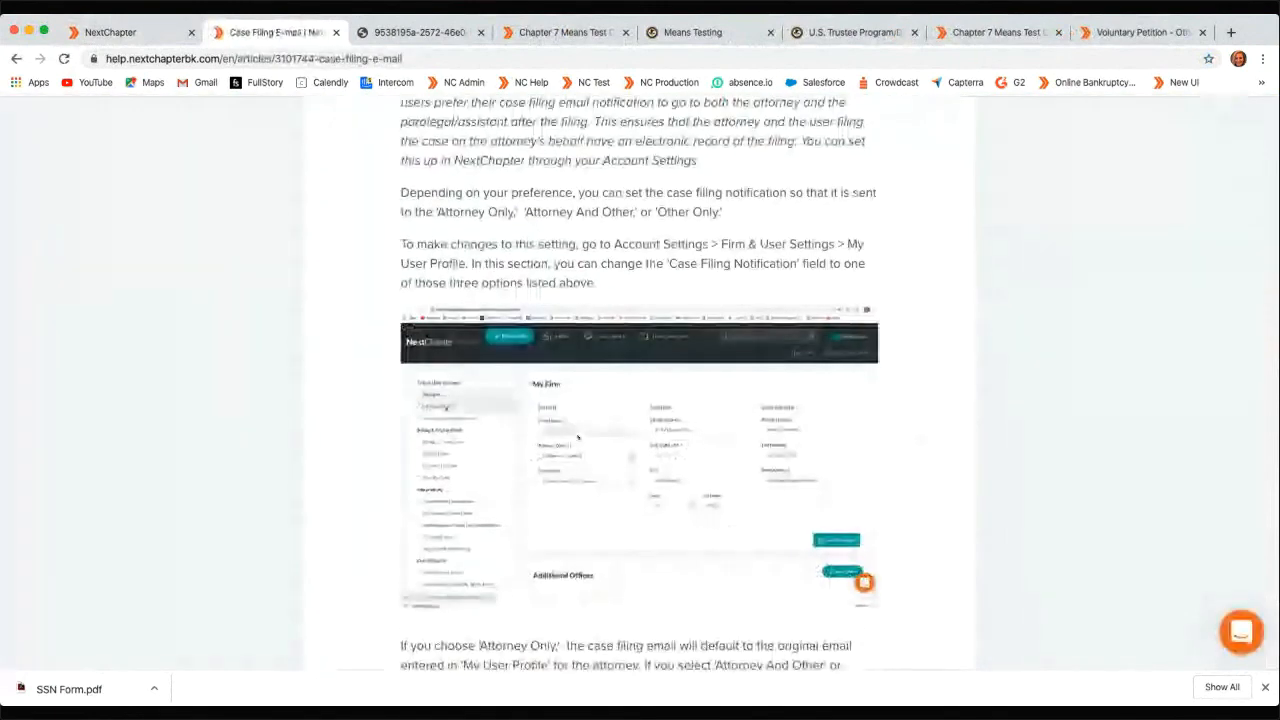
scroll(577, 427, "up", 1)
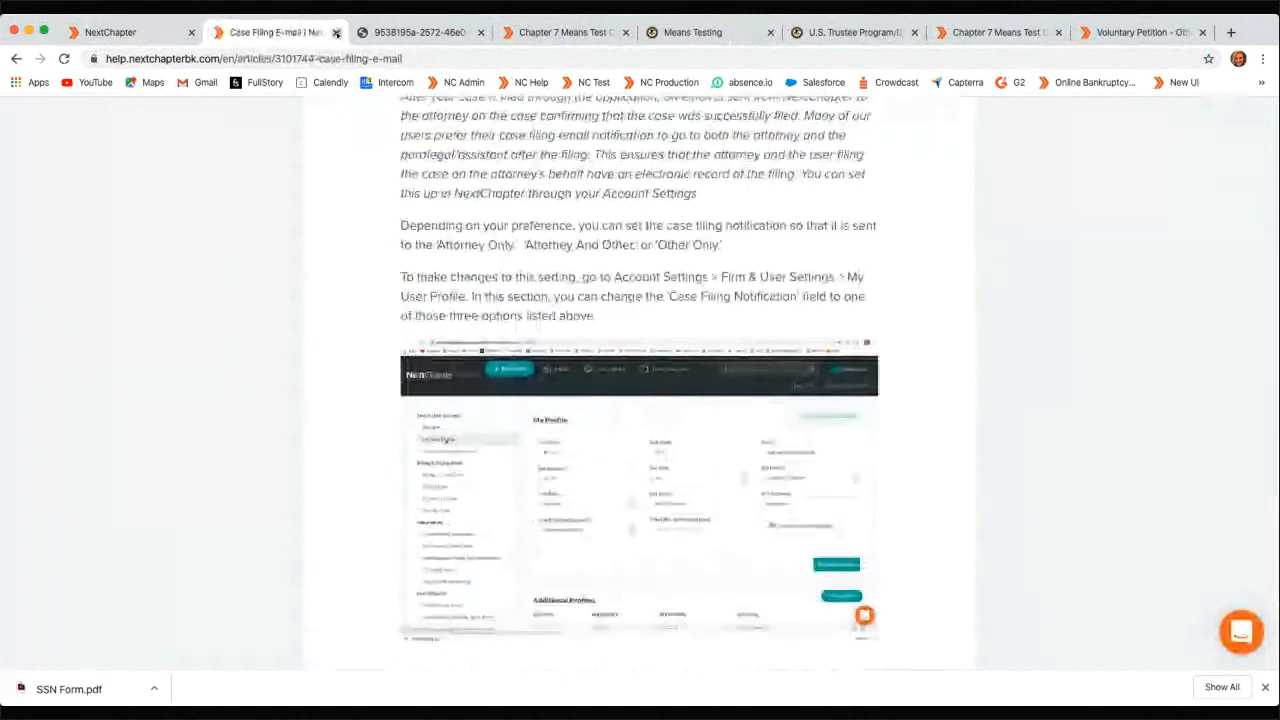
Close the Help Center tab and scroll the Review page to the Attorney Profile card
left_click(336, 33)
scroll(406, 392, "down", 1)
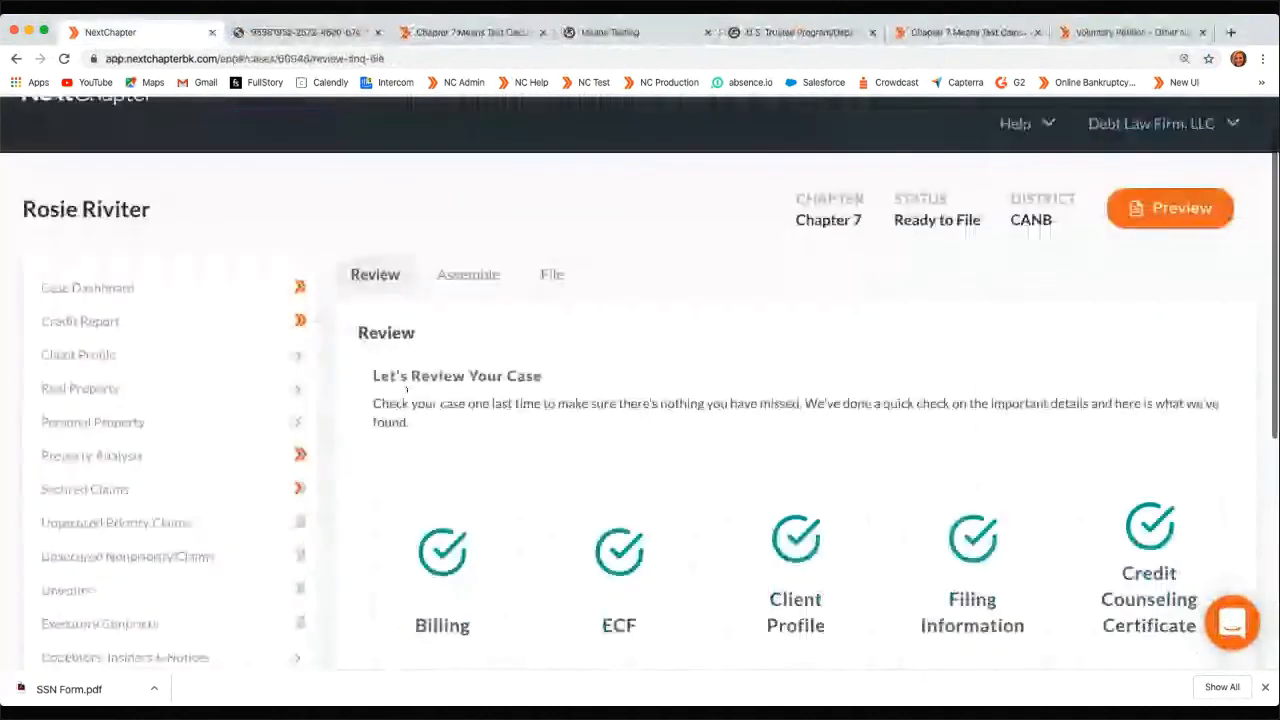
scroll(406, 392, "down", 2)
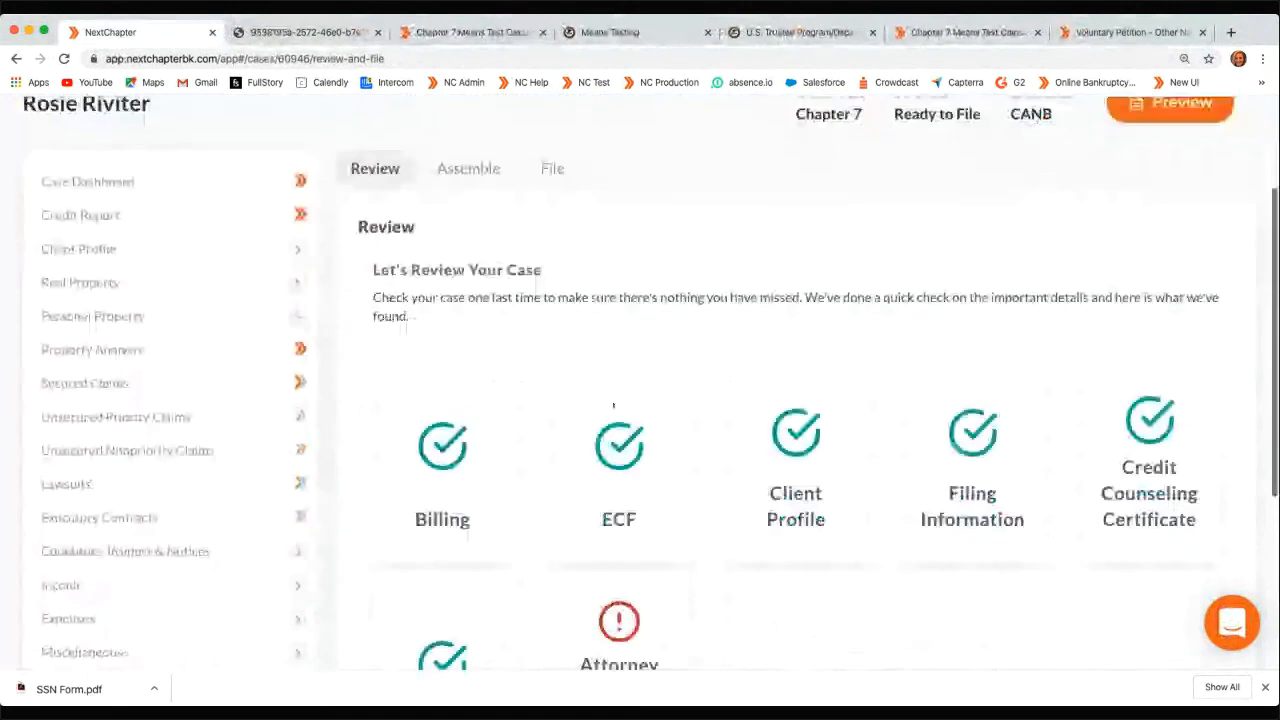
scroll(613, 405, "down", 3)
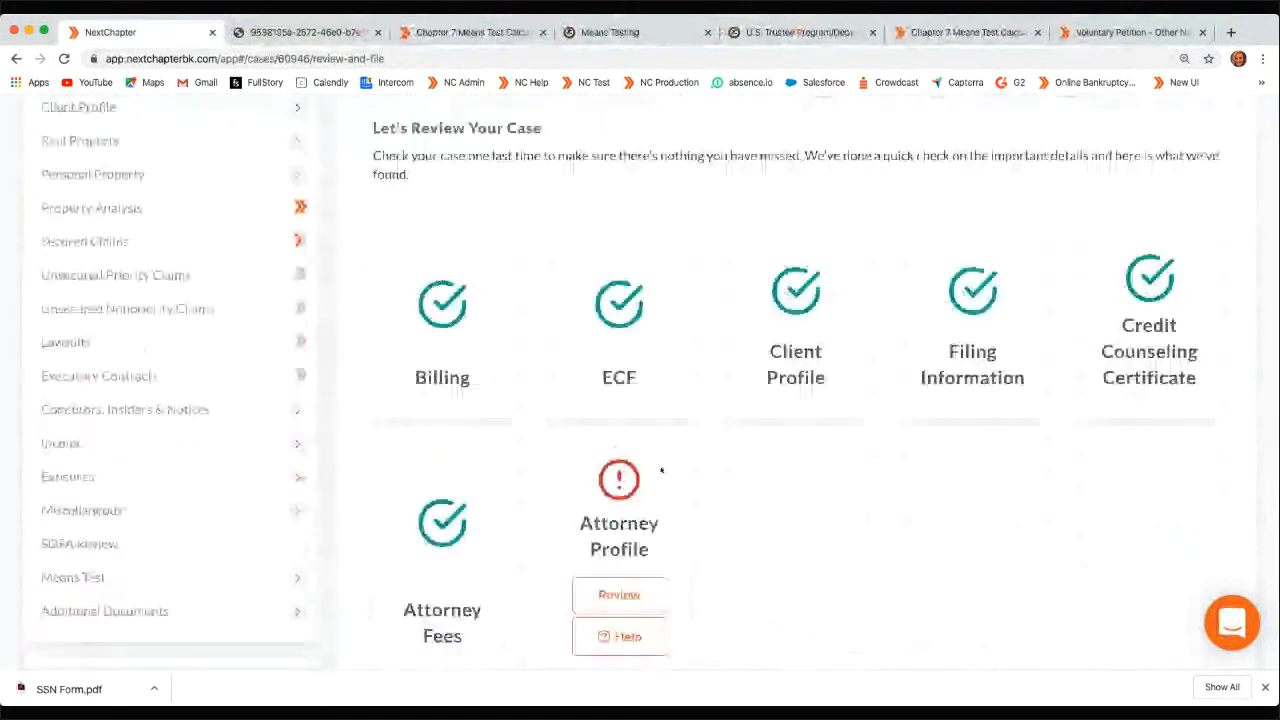